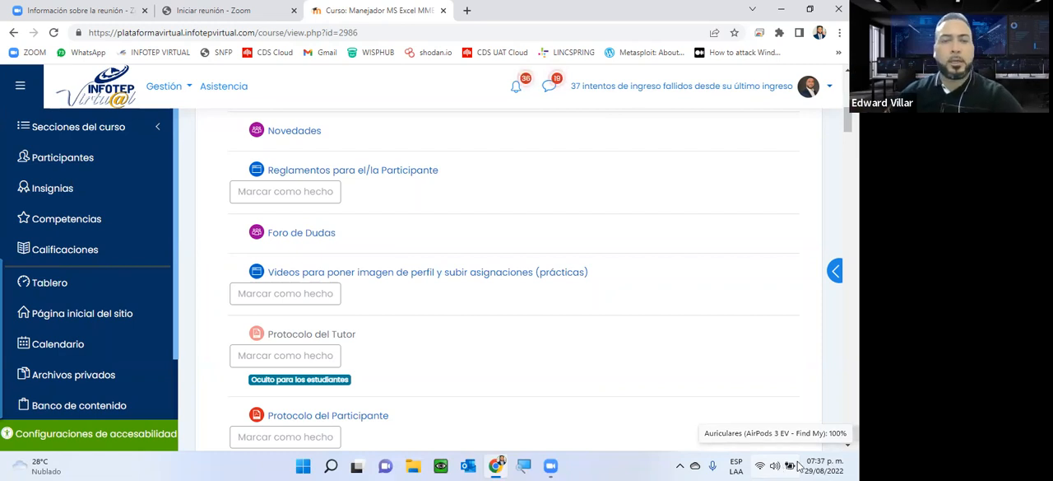
Step: Open the "Coloque aqui la actividad de la unidad 1" assignment from the Unidad 1 section of the course
scroll(510, 316, down, 1)
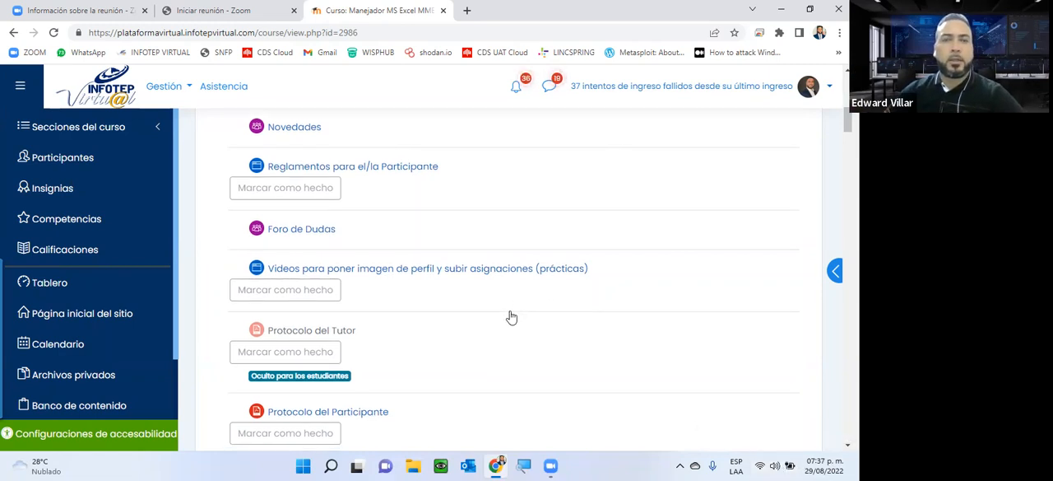
scroll(497, 272, down, 5)
scroll(489, 233, down, 5)
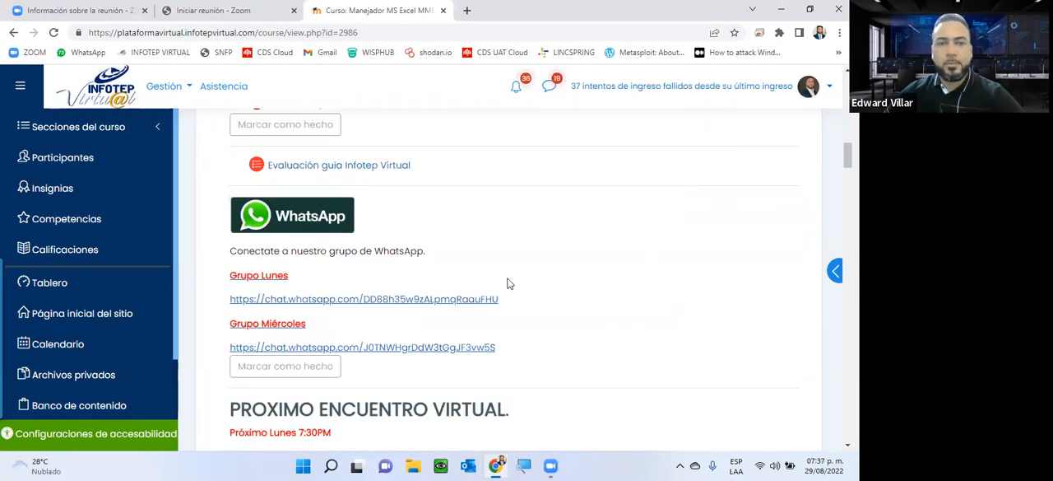
scroll(508, 283, down, 2)
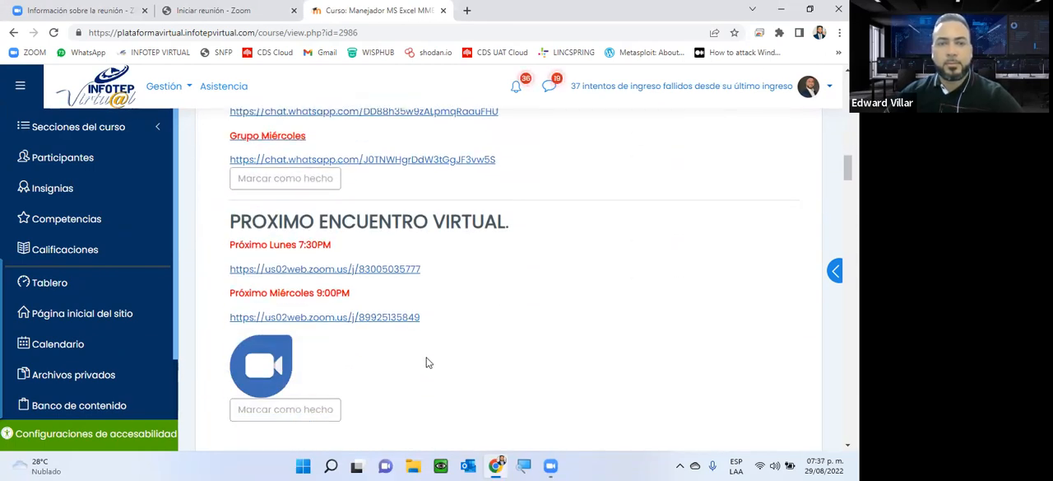
scroll(427, 362, down, 4)
scroll(426, 362, down, 3)
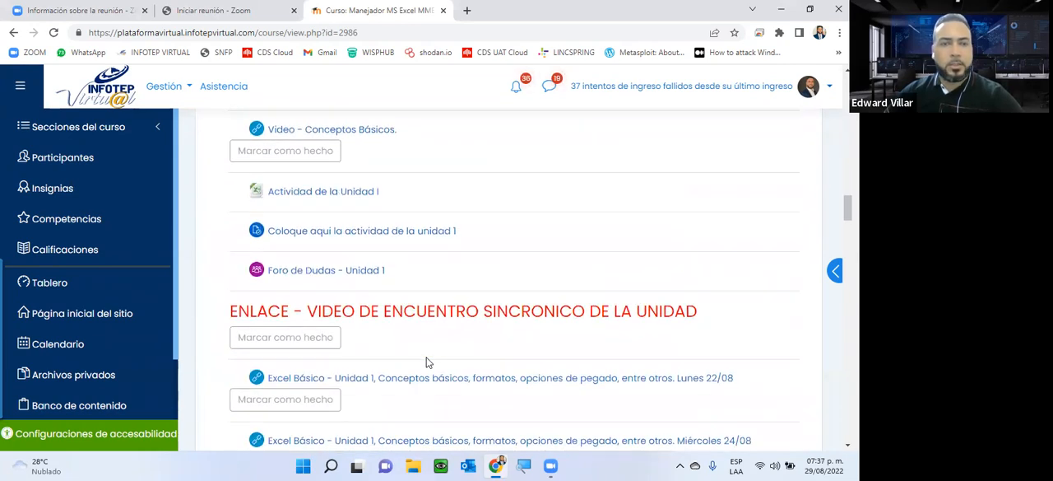
click(404, 237)
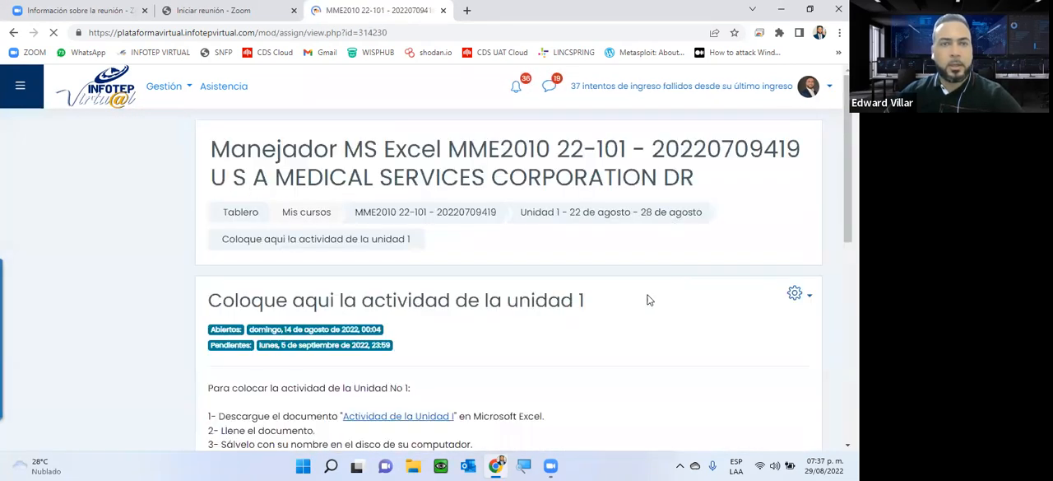
Step: Examine the Unidad 1 assignment's dates, submission instructions and grading summary
scroll(649, 300, down, 2)
scroll(649, 300, down, 2)
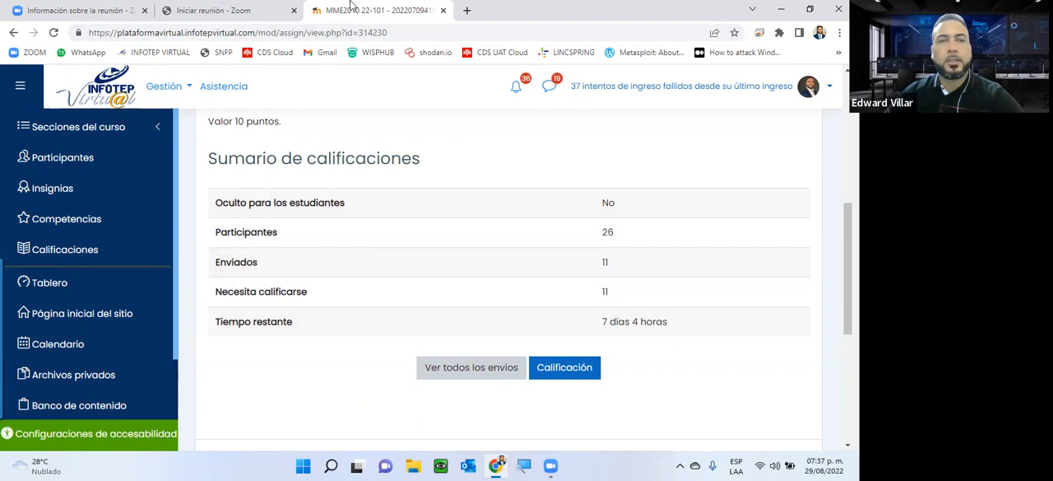
scroll(576, 259, up, 5)
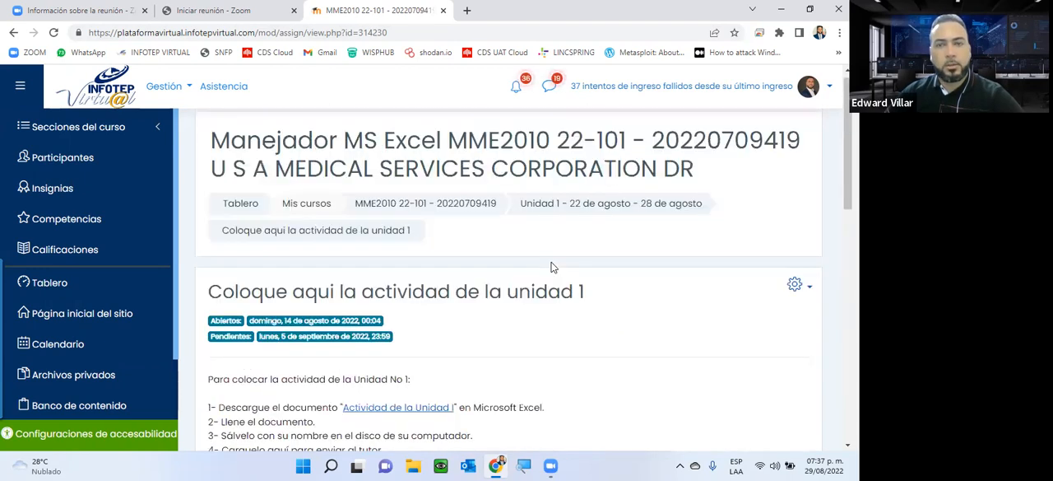
scroll(540, 253, down, 3)
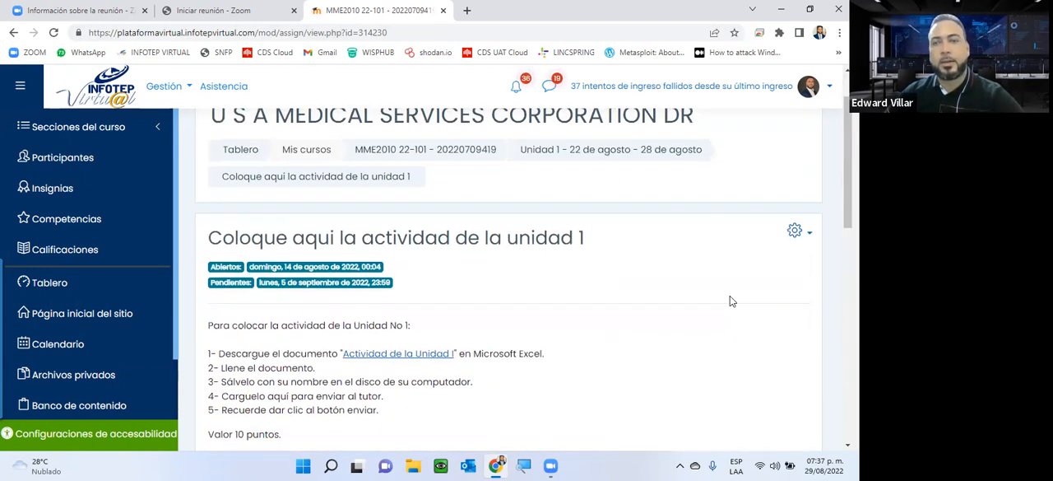
scroll(648, 320, down, 2)
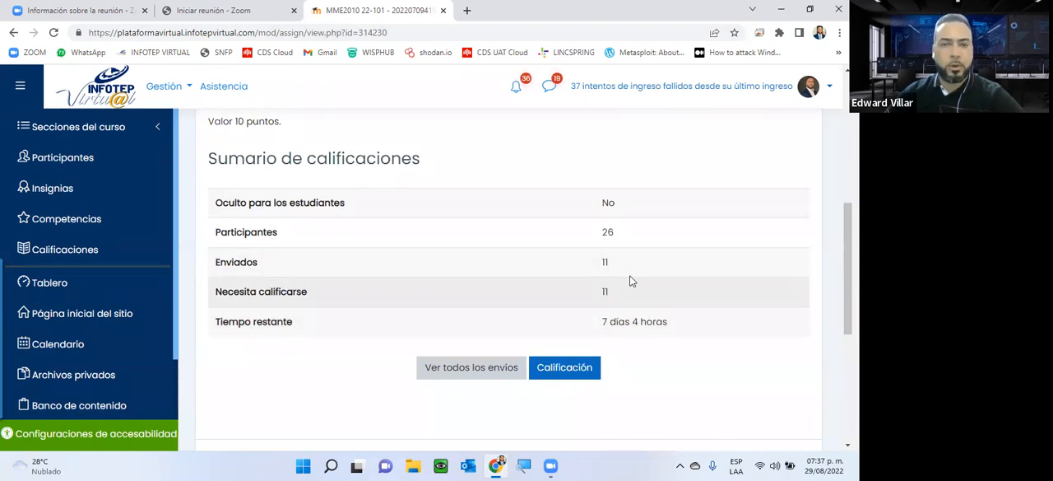
scroll(719, 324, up, 4)
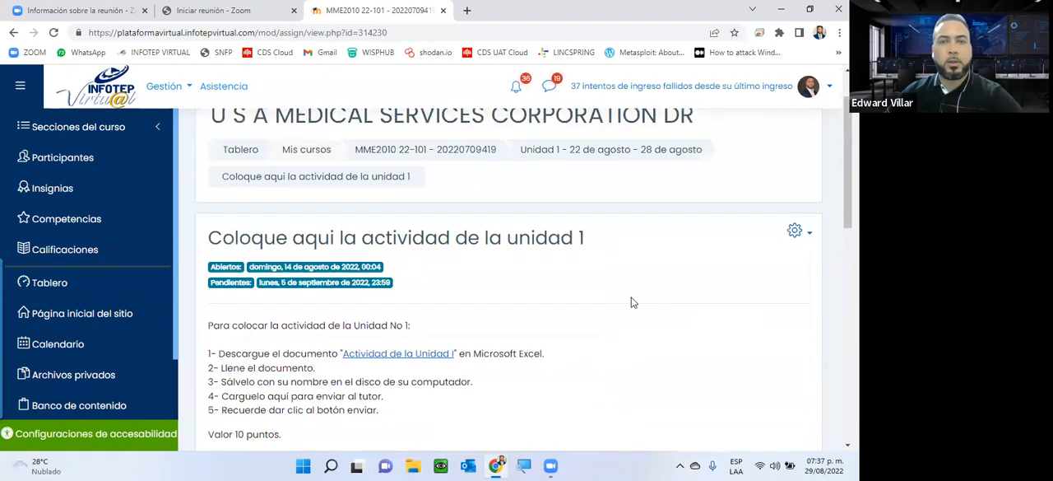
scroll(634, 303, up, 1)
Step: Return to the MS Excel course's main page and look through the General section up to the start of Unidad 1
click(459, 216)
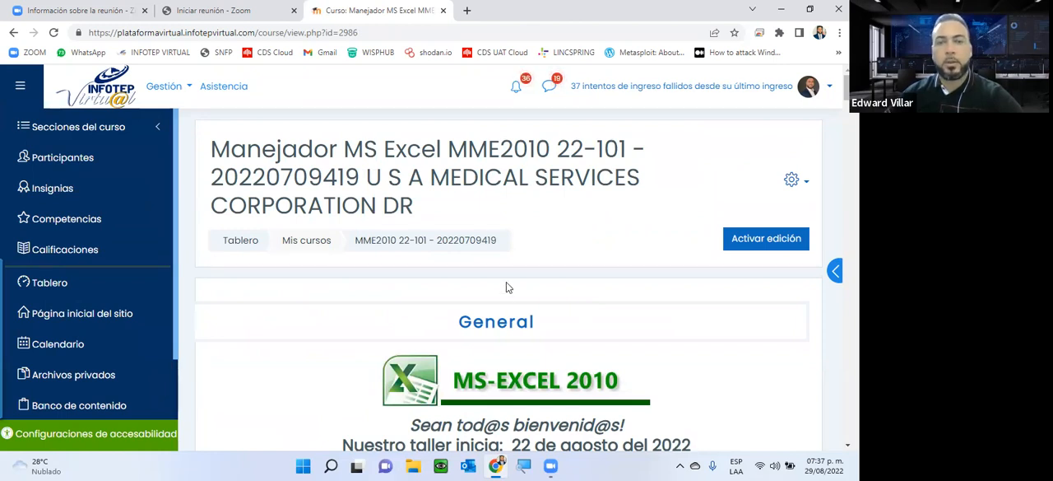
scroll(507, 287, down, 1)
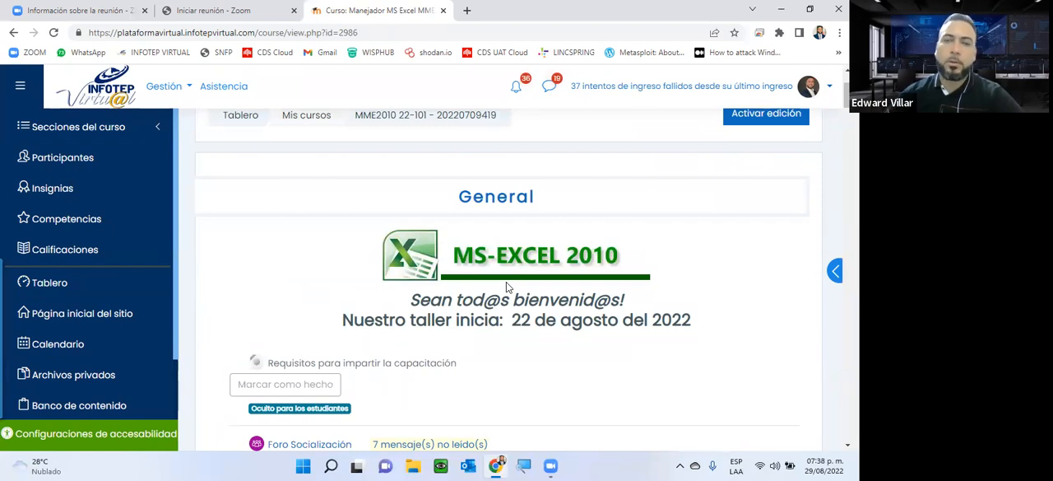
scroll(497, 290, down, 2)
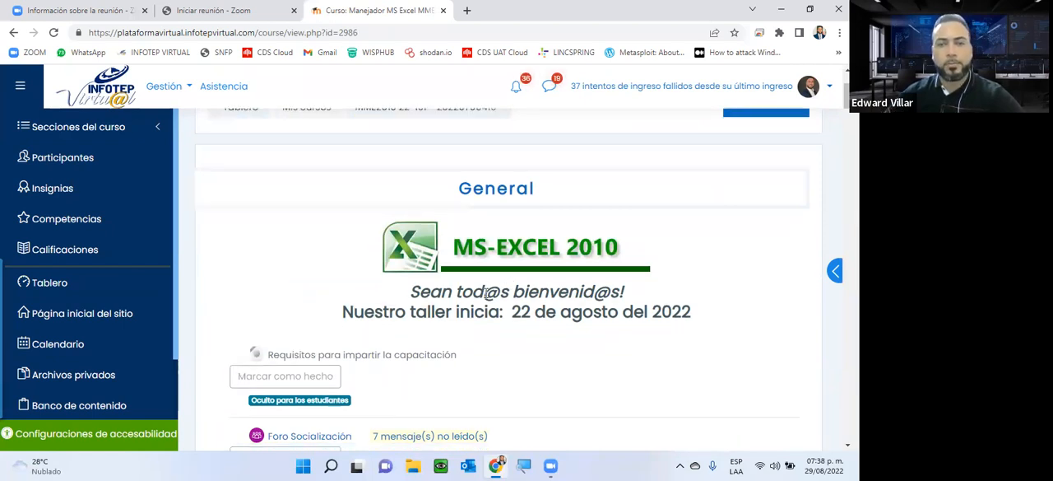
scroll(486, 299, down, 6)
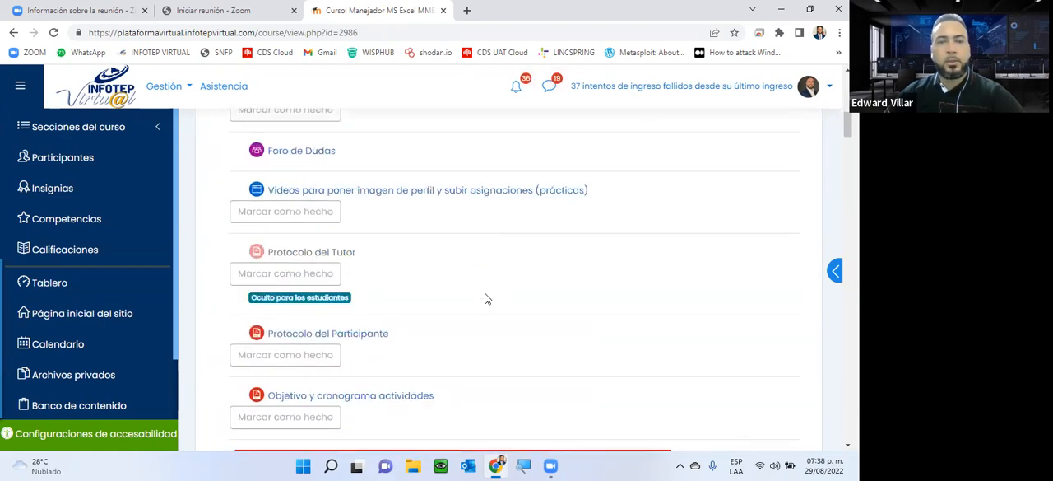
scroll(485, 298, down, 3)
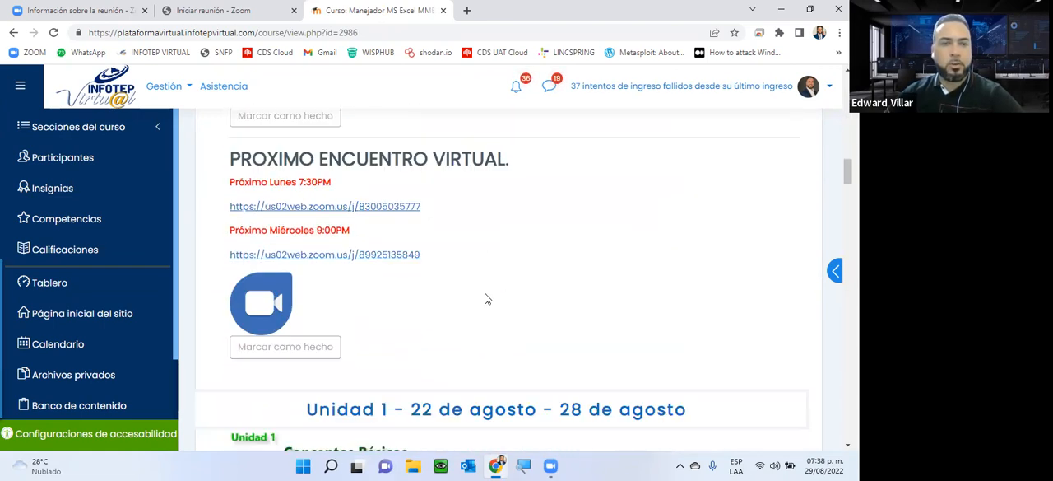
scroll(486, 299, down, 2)
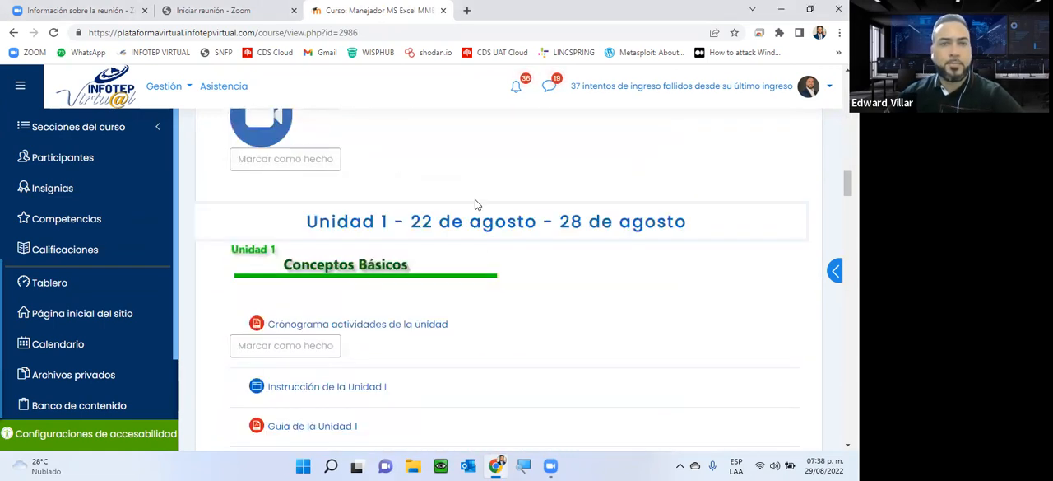
scroll(475, 205, down, 2)
scroll(461, 247, up, 1)
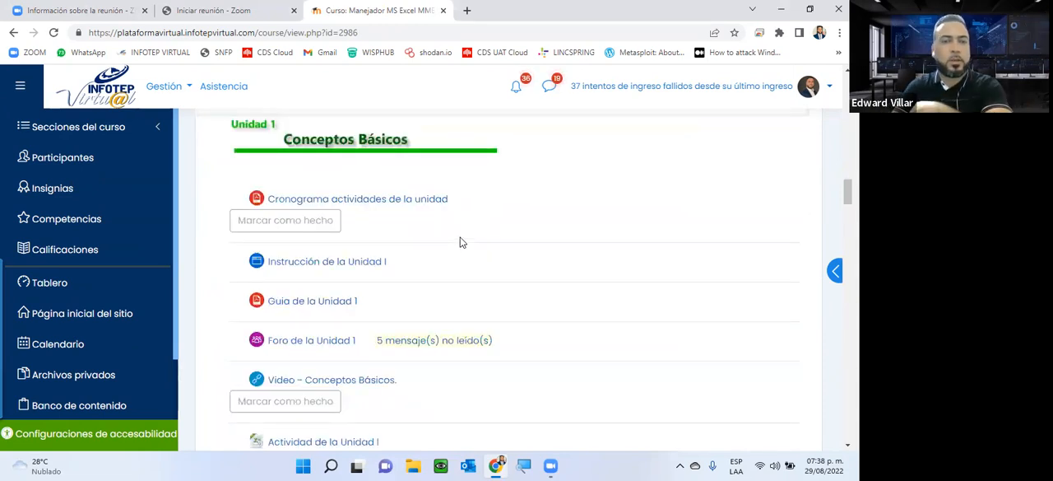
Step: Examine the Unidad 1 forum, activity and submission entries and the links to the recorded synchronous sessions
scroll(460, 242, down, 2)
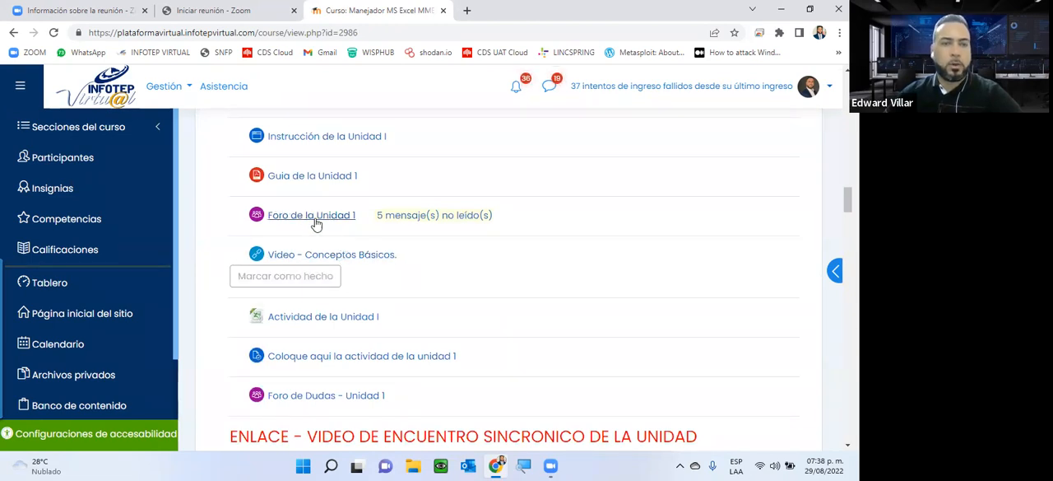
scroll(402, 299, down, 2)
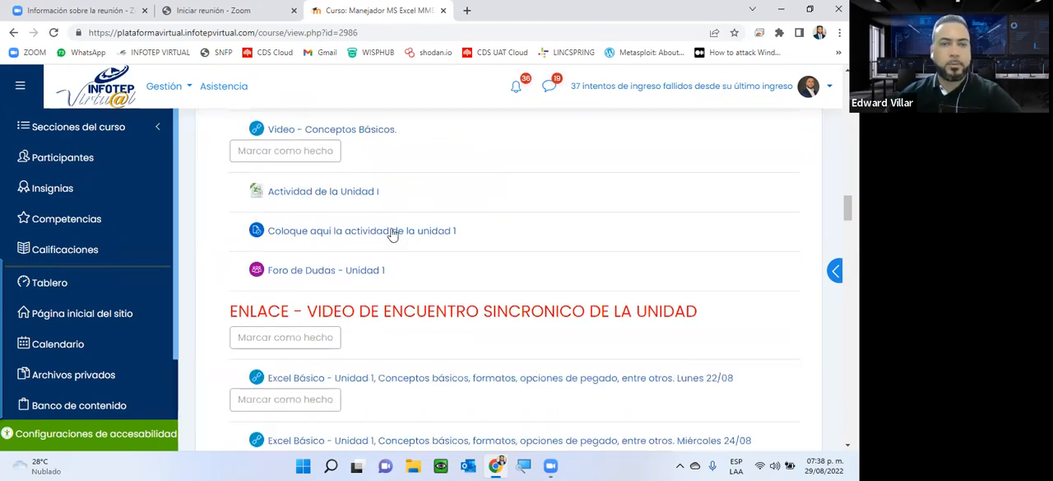
scroll(365, 231, down, 2)
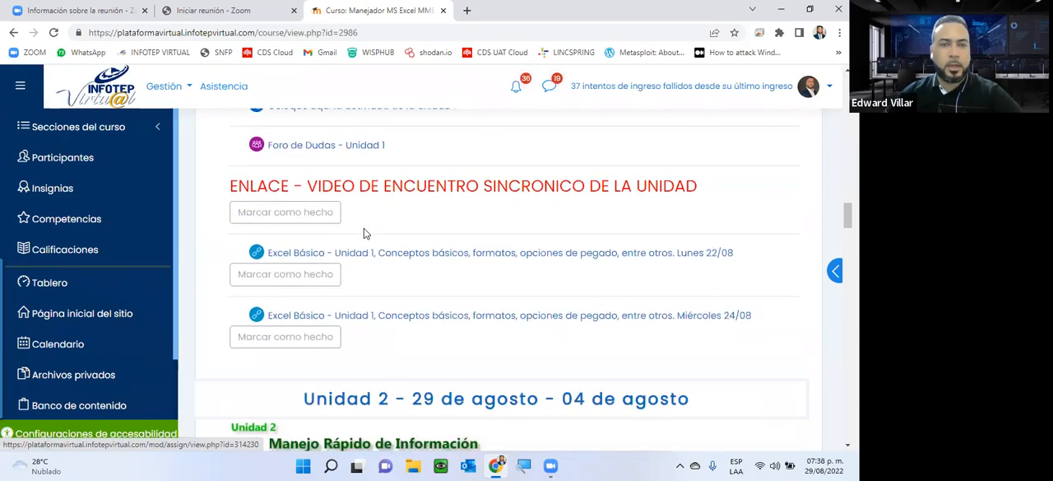
scroll(368, 223, up, 2)
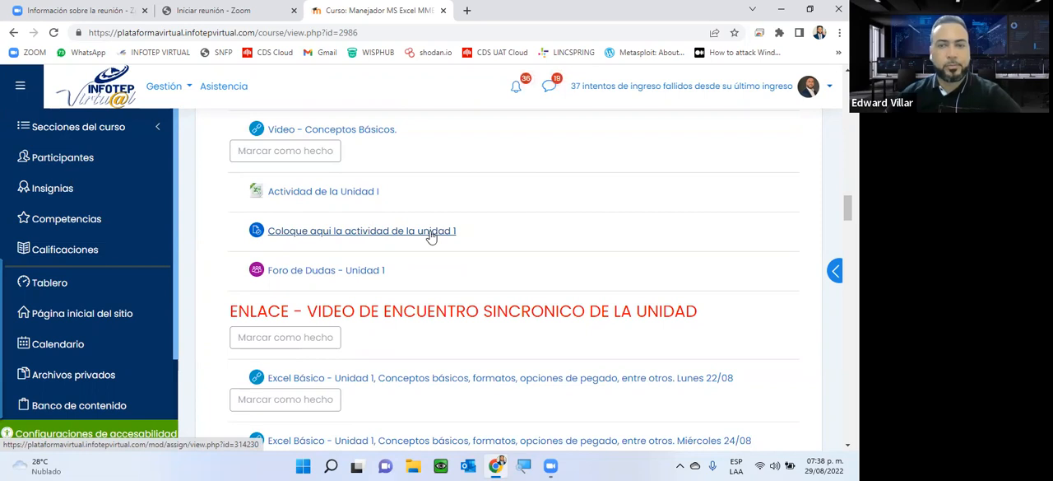
scroll(431, 236, up, 1)
scroll(423, 198, down, 2)
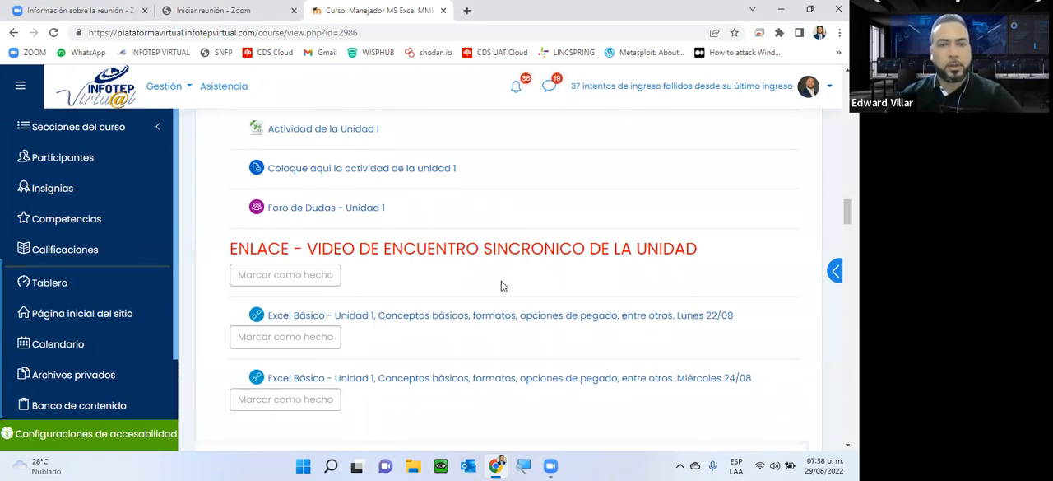
scroll(556, 246, down, 2)
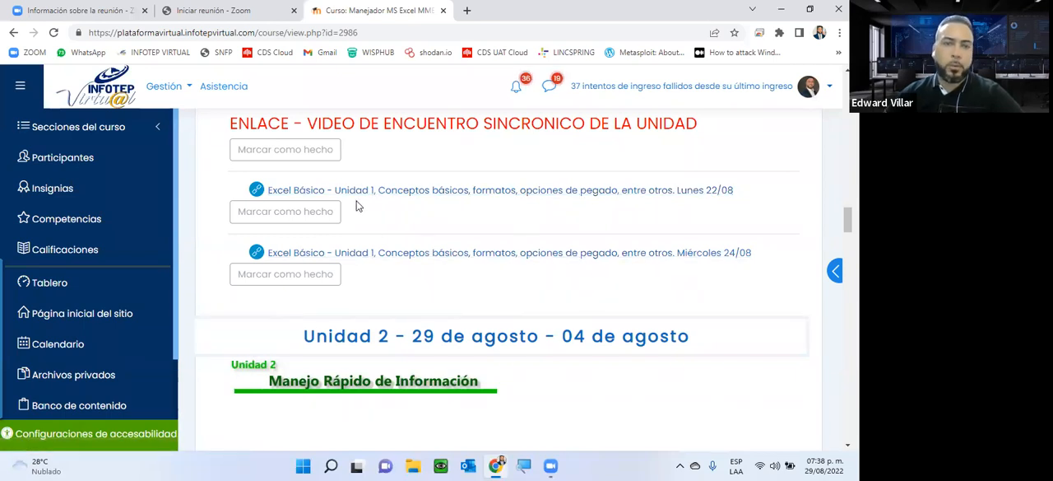
scroll(550, 232, down, 3)
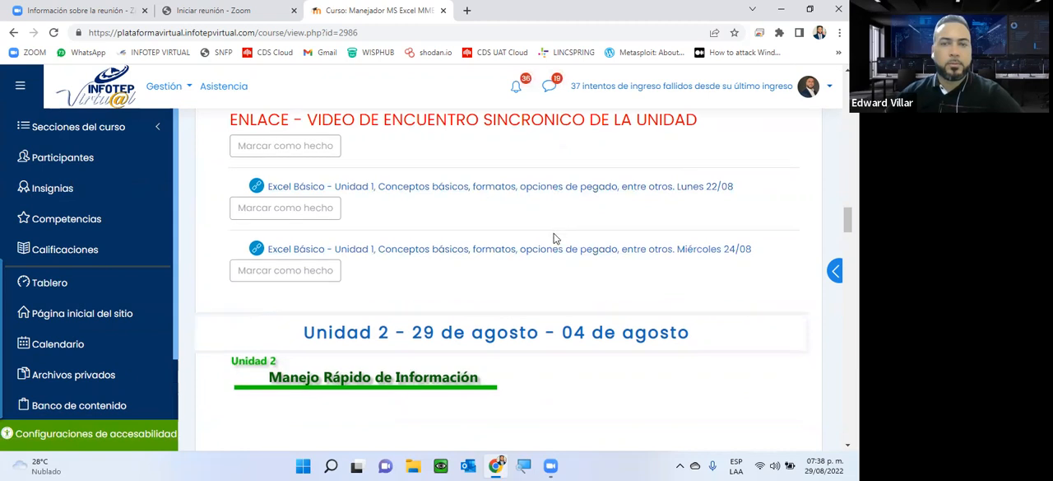
scroll(553, 237, up, 4)
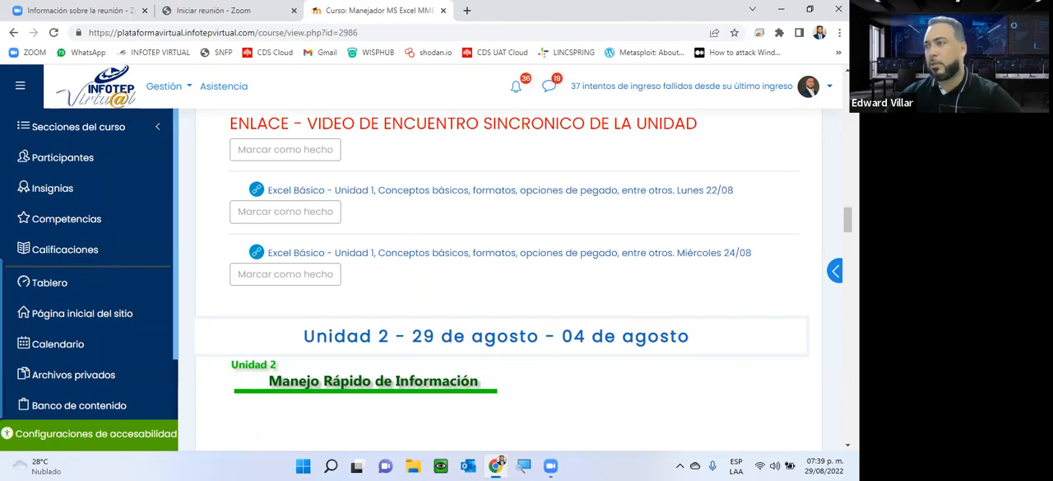
Step: Open the "Cronograma actividades de la unidad" PDF from the Unidad 2 section and maximize its window
scroll(437, 238, down, 4)
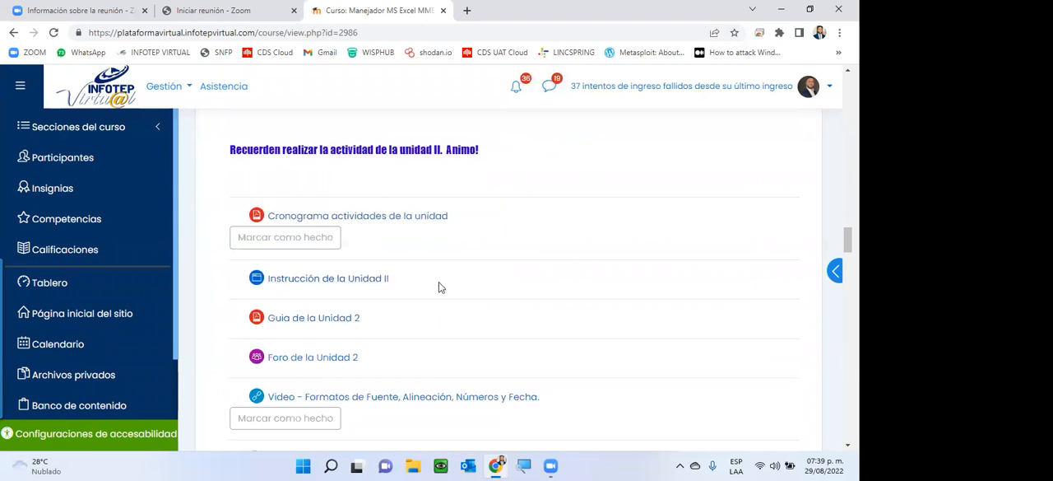
scroll(439, 284, up, 2)
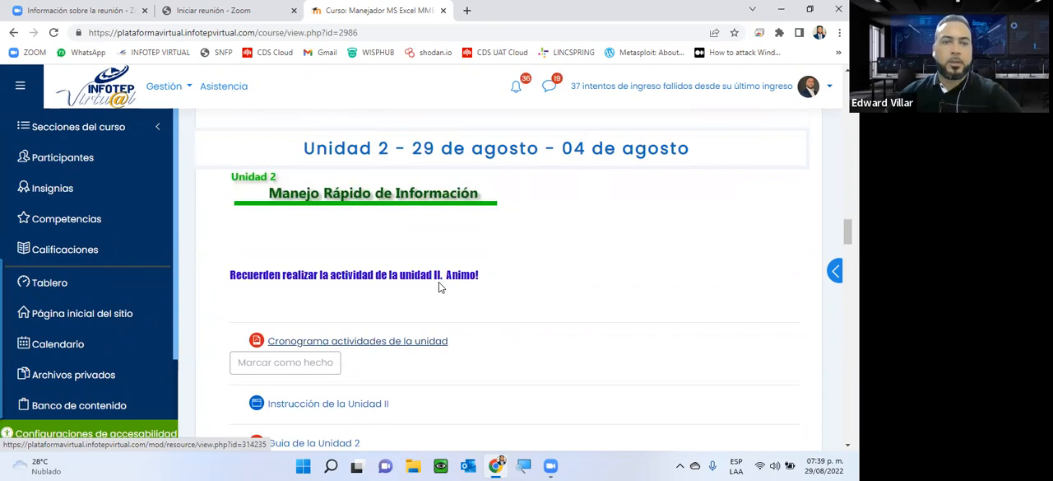
click(433, 340)
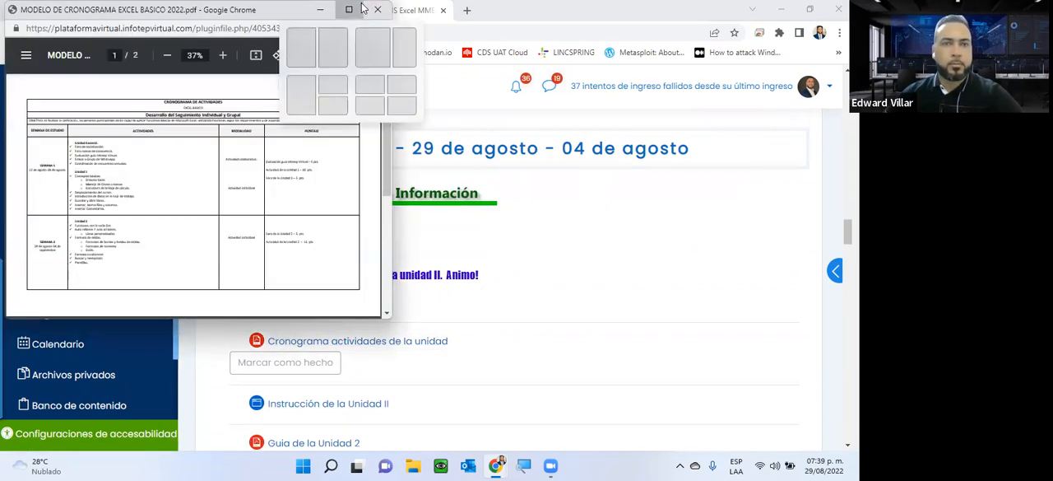
click(357, 7)
scroll(436, 96, up, 3)
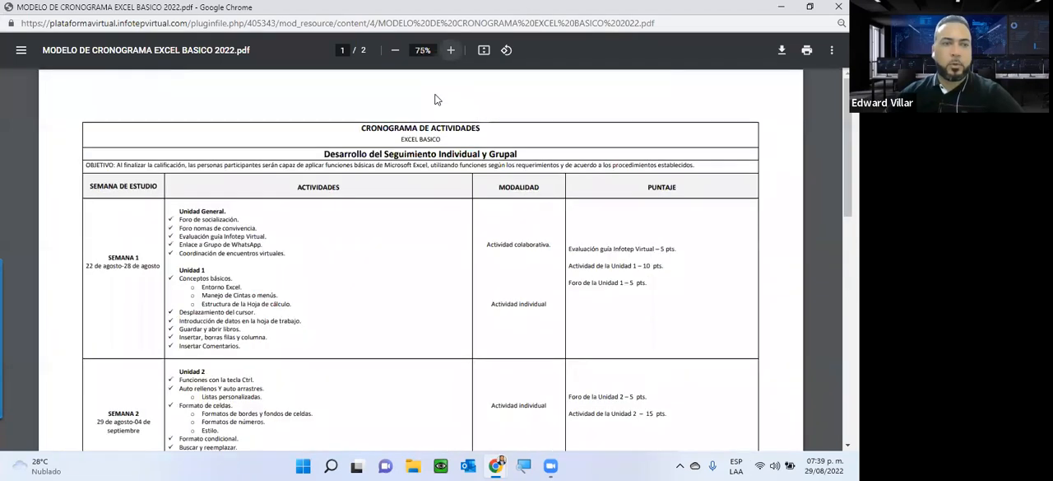
Step: Examine the weekly topics and activity points for Unidades 2 to 4 in the schedule, and close it to return to Unidad 2
scroll(436, 98, down, 4)
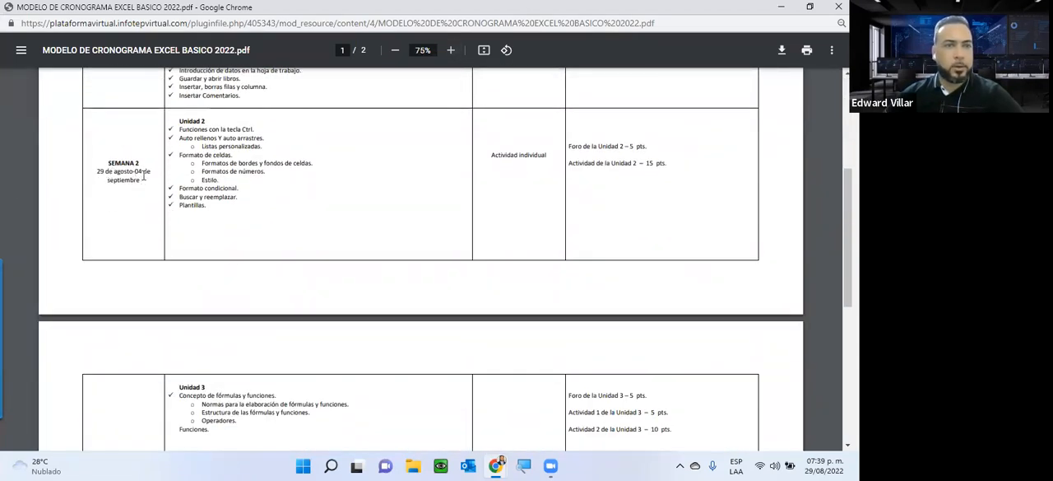
scroll(160, 186, down, 1)
scroll(183, 131, up, 1)
scroll(231, 234, down, 2)
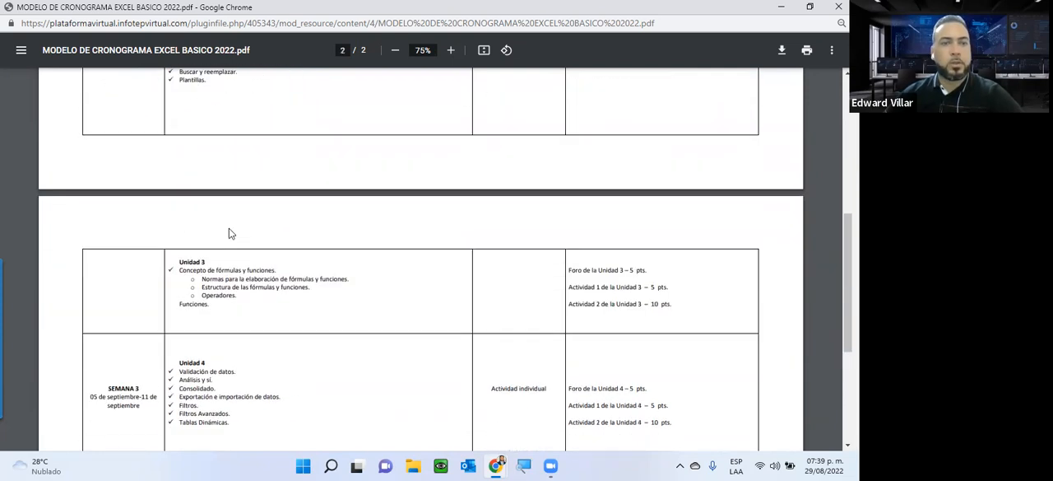
scroll(224, 261, up, 3)
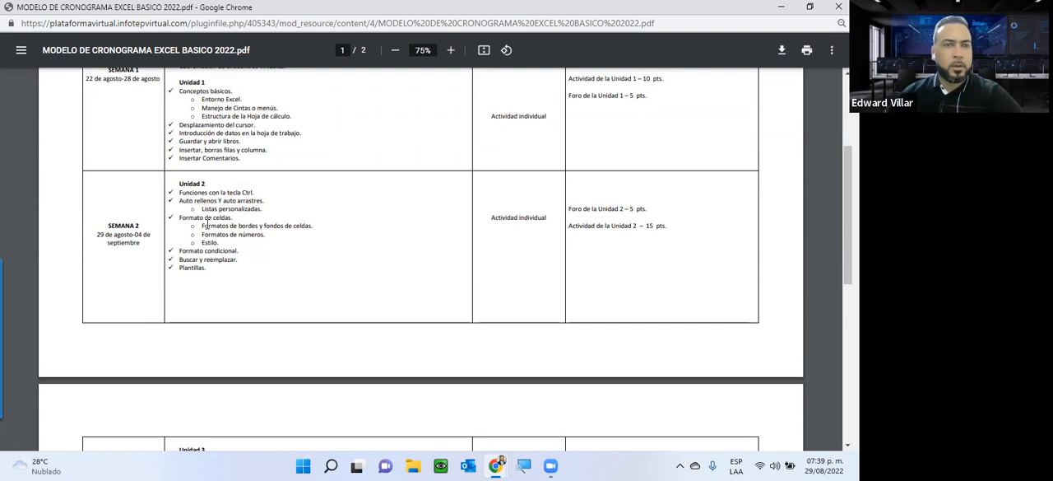
scroll(207, 224, down, 3)
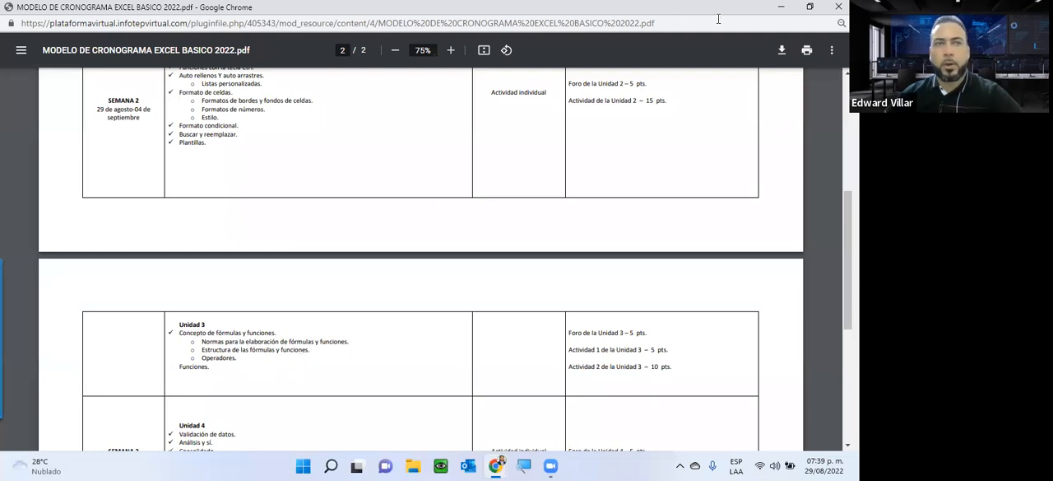
click(838, 7)
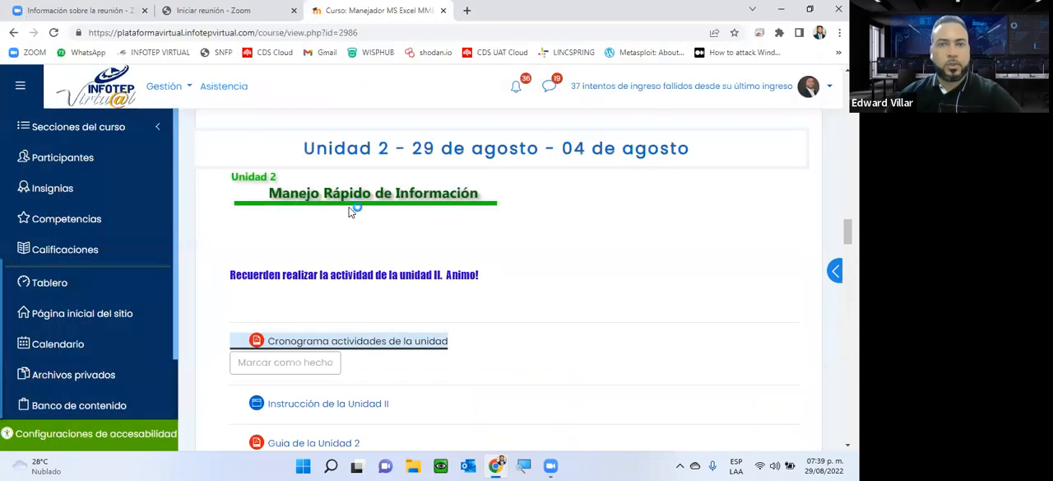
scroll(352, 209, down, 1)
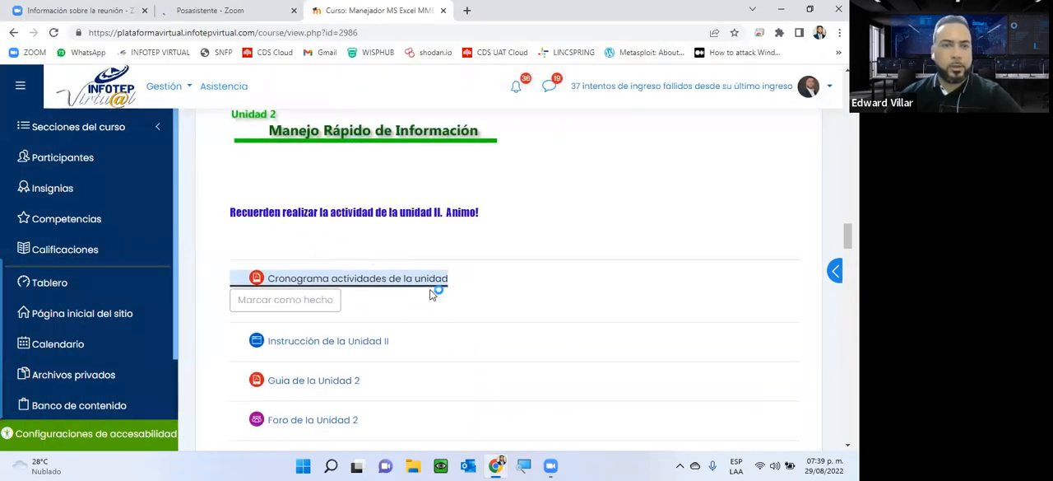
Step: Open "Instrucción de la Unidad II" and "Guia de la Unidad 2" from the Unidad 2 section in separate new tabs
scroll(434, 294, down, 2)
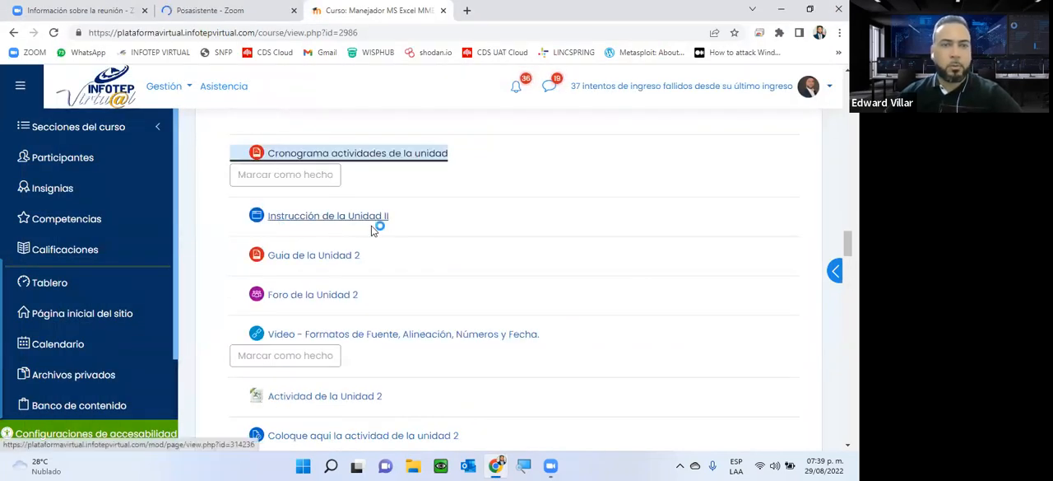
ctrl+click(321, 215)
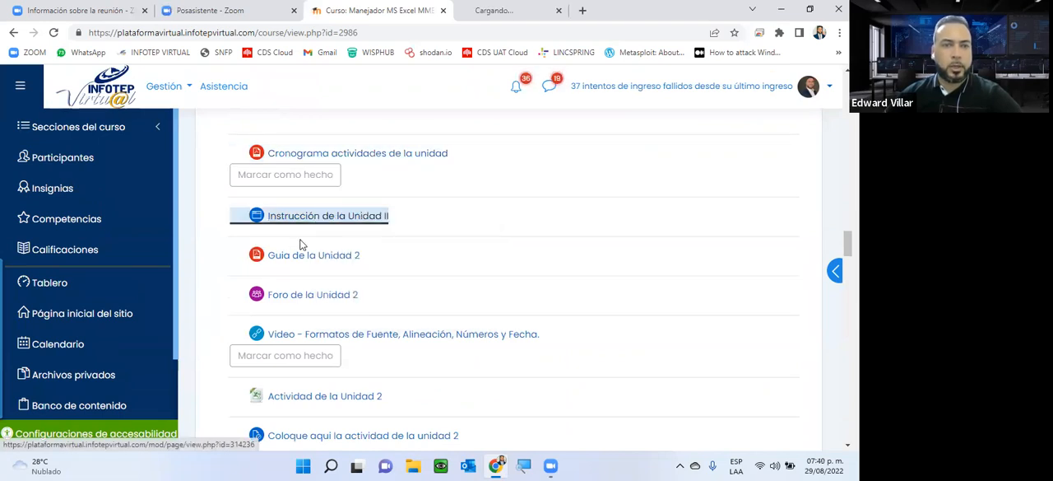
right_click(331, 259)
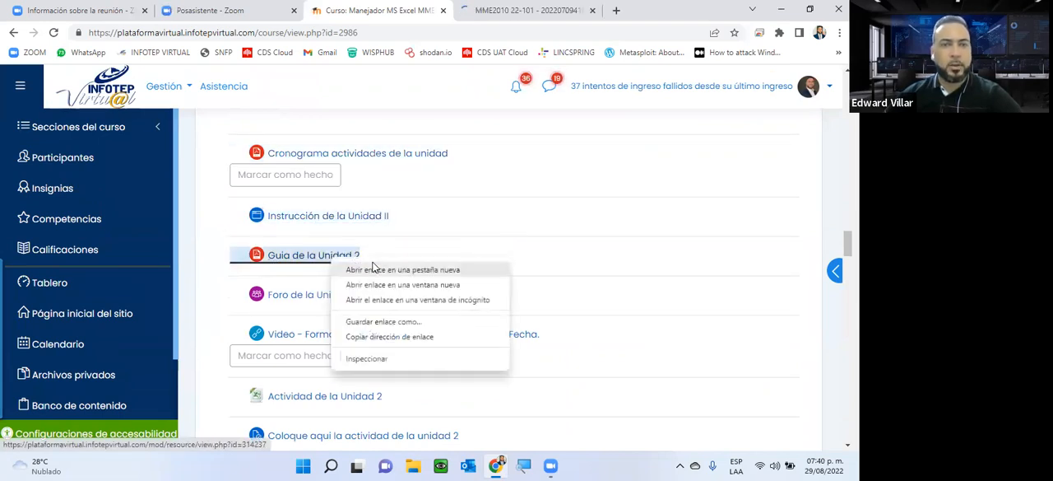
click(376, 270)
Step: Read through the "Instrucción de la Unidad II" page, from the welcome message to the closing task reminders
click(455, 10)
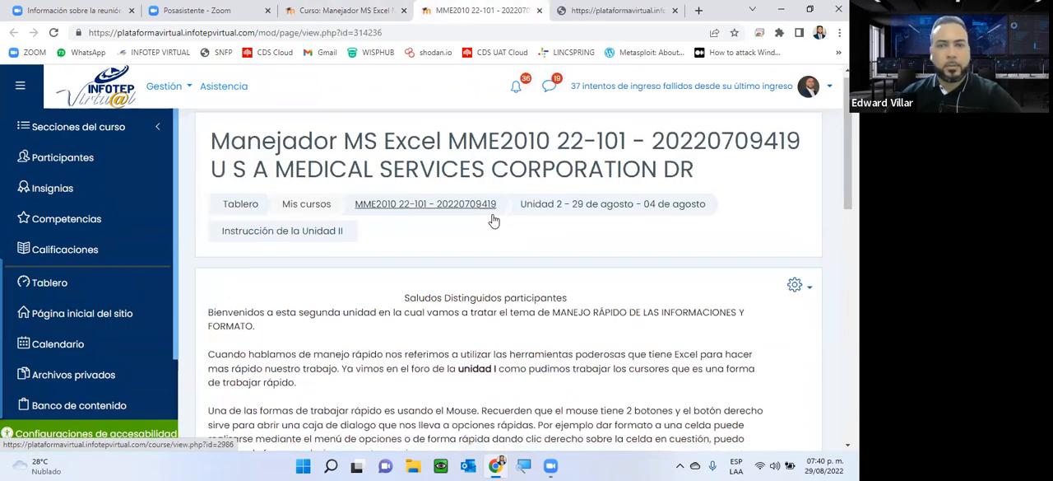
scroll(494, 220, down, 3)
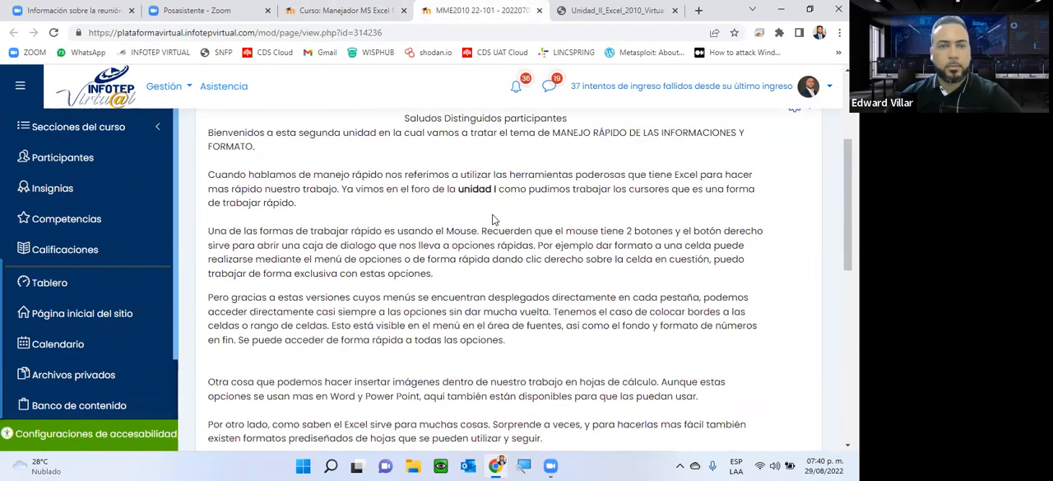
scroll(493, 219, down, 2)
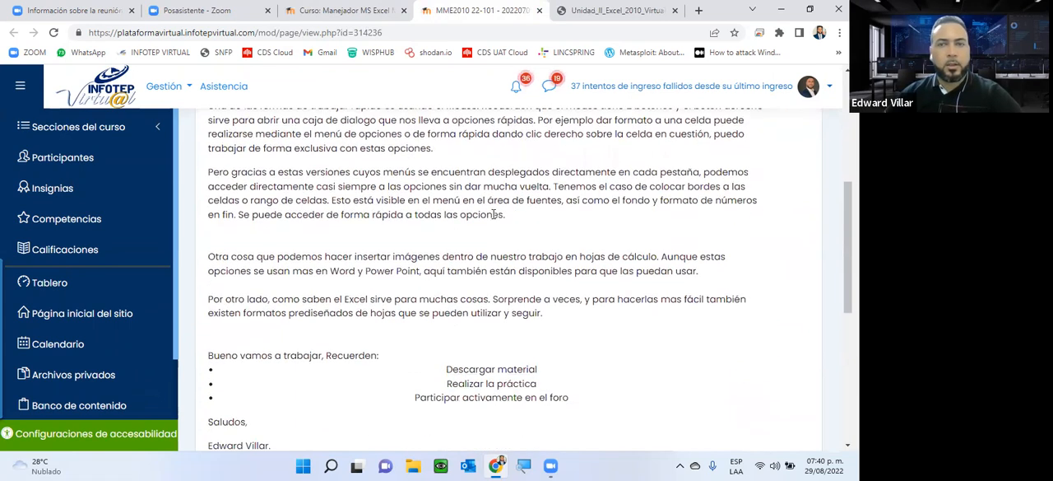
scroll(494, 214, up, 1)
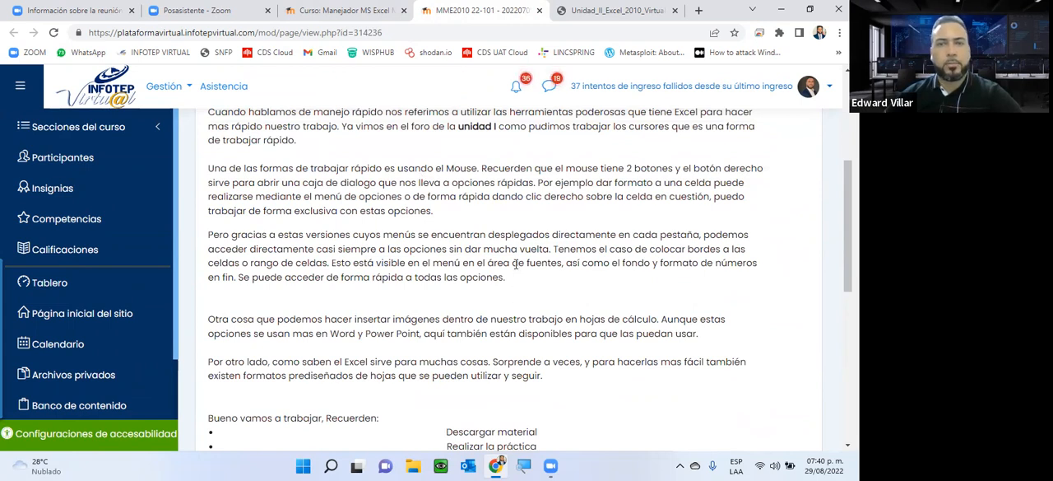
Step: Switch to the Unidad 2 guide PDF and examine its cover and the full CONTENIDO list of topics 2.1 to 2.9
click(609, 12)
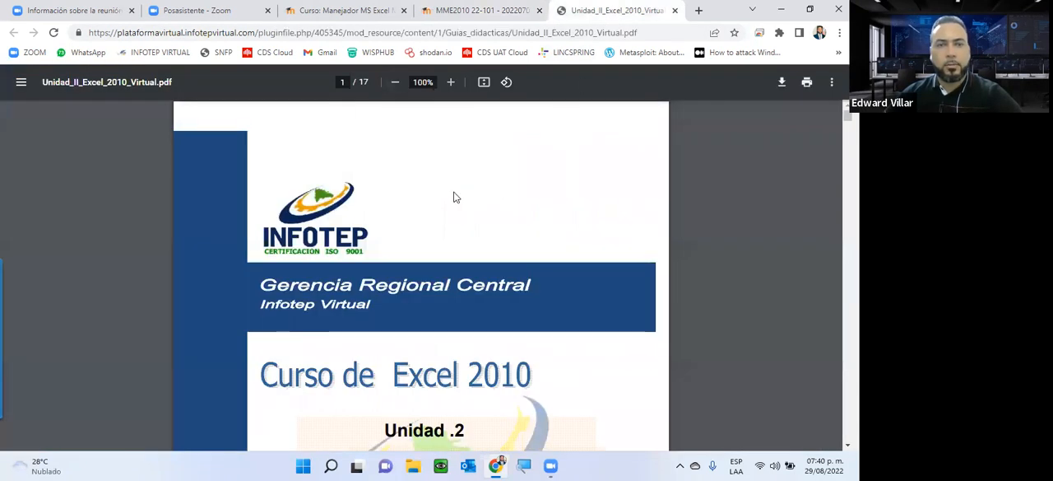
scroll(456, 204, down, 1)
scroll(457, 203, down, 2)
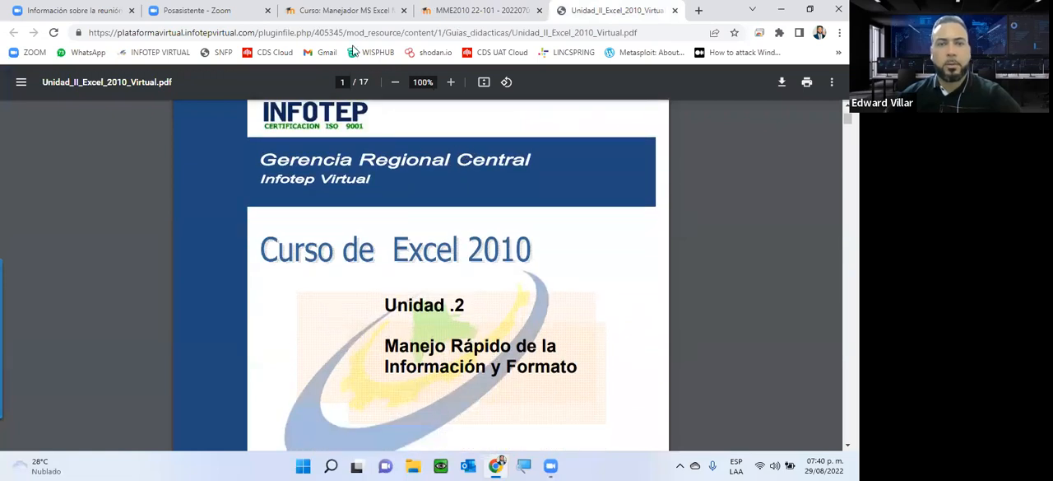
scroll(457, 285, down, 2)
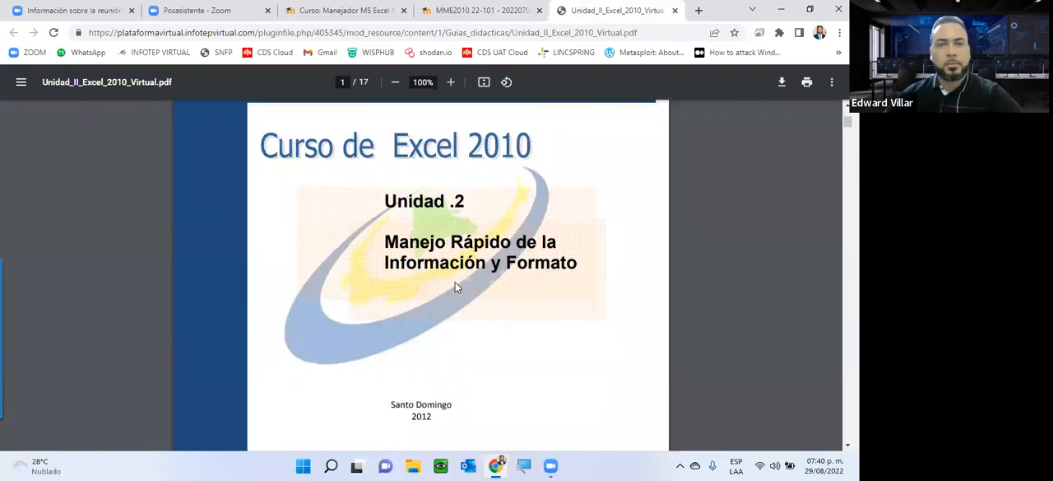
scroll(457, 286, down, 2)
scroll(532, 244, down, 3)
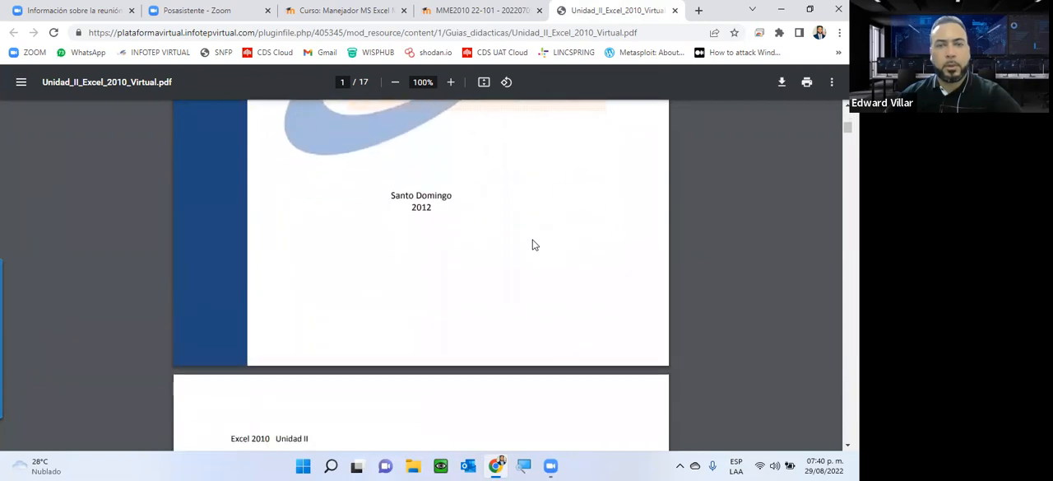
scroll(533, 244, down, 8)
scroll(532, 243, up, 1)
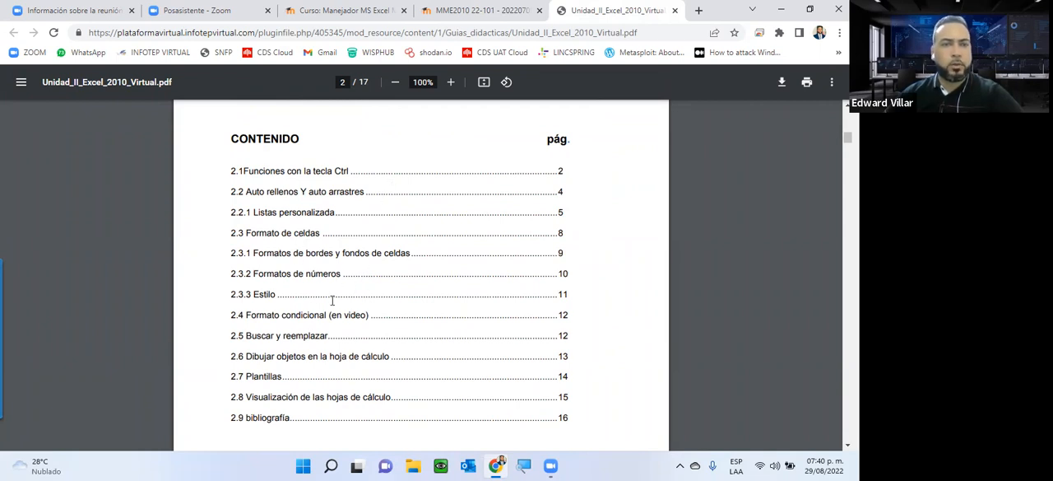
scroll(332, 300, down, 1)
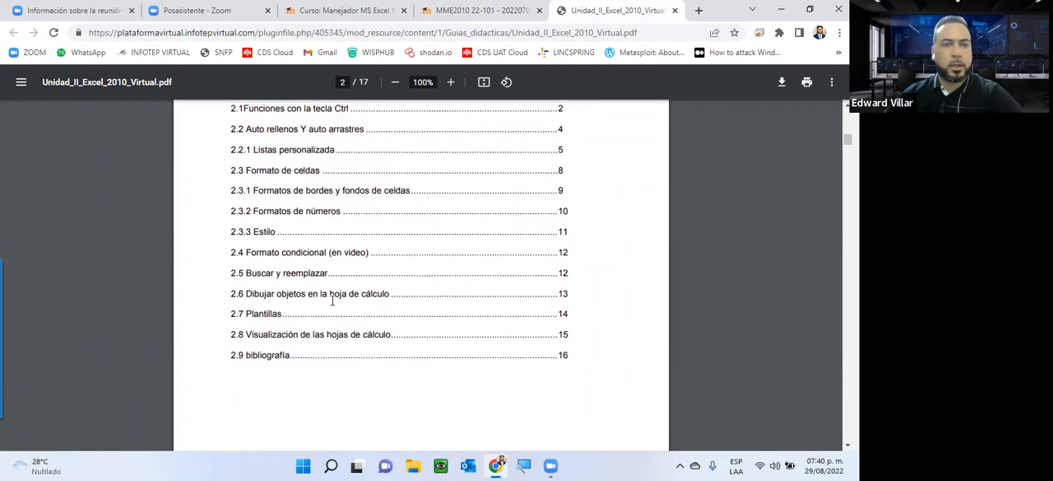
Step: Examine the "2.1 Funciones con la tecla Ctrl" shortcut tables across the guide's pages, ending at the CTRL+N row
scroll(305, 325, down, 2)
scroll(212, 271, down, 6)
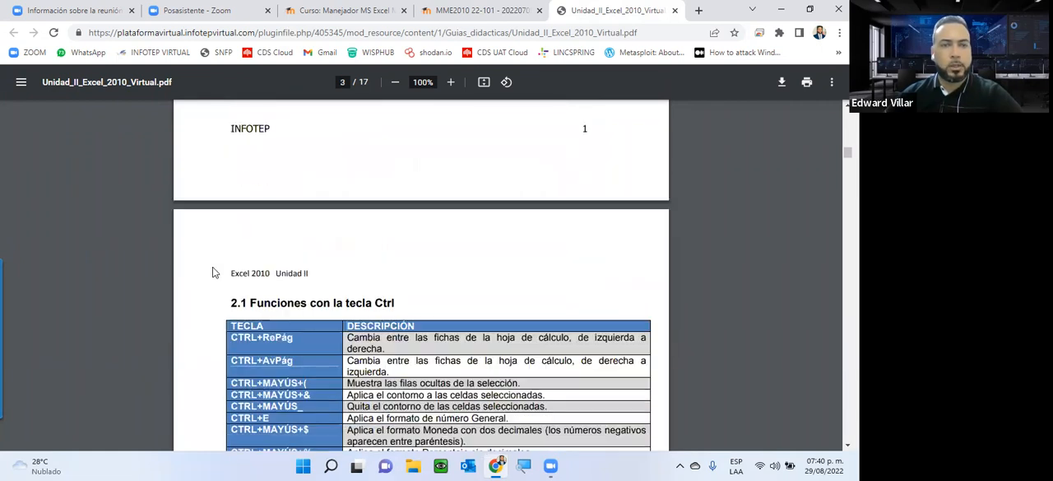
scroll(212, 271, down, 2)
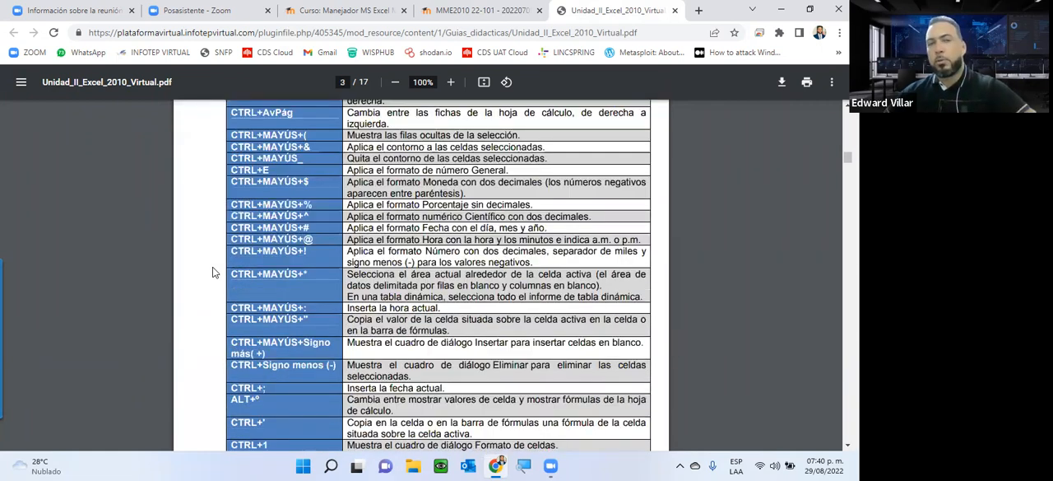
scroll(212, 271, up, 2)
scroll(212, 272, down, 1)
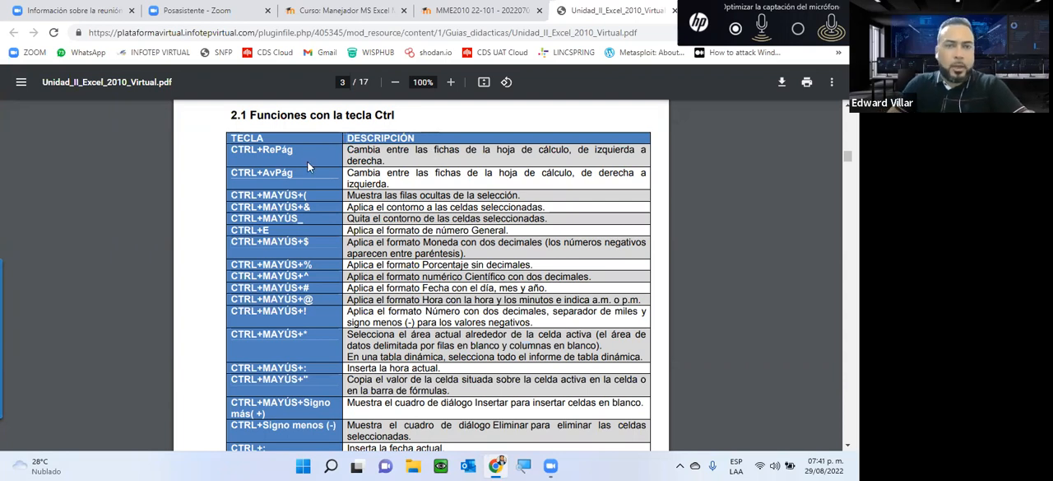
scroll(309, 165, down, 1)
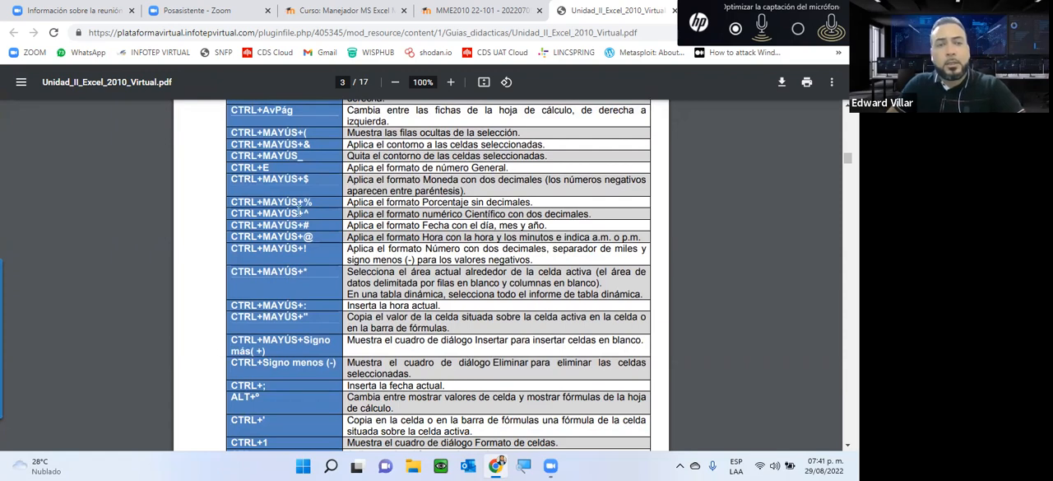
scroll(302, 210, down, 1)
scroll(319, 209, down, 6)
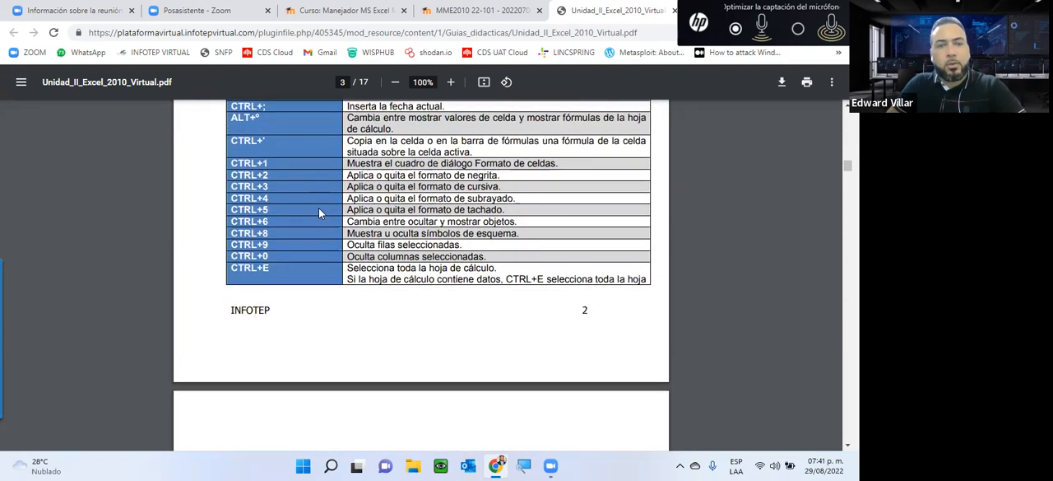
scroll(321, 213, down, 8)
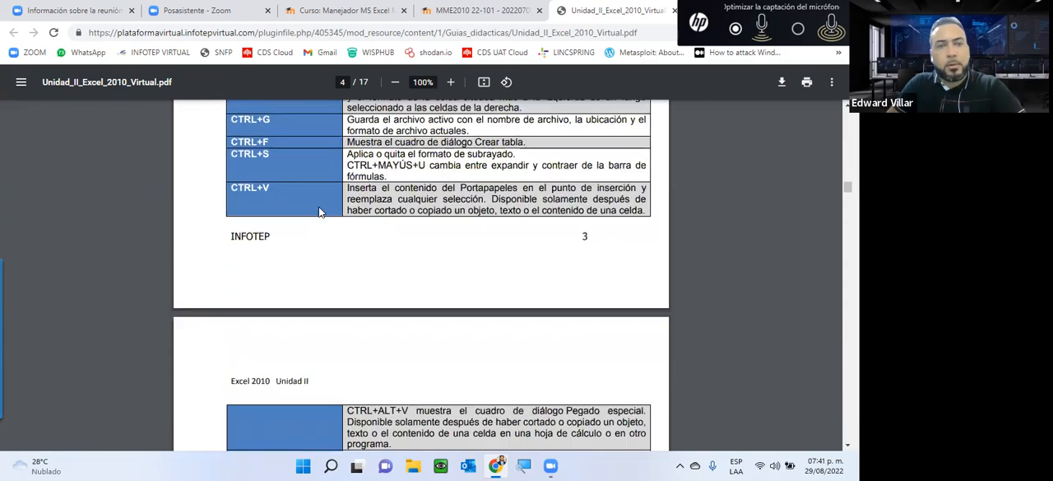
scroll(317, 205, up, 6)
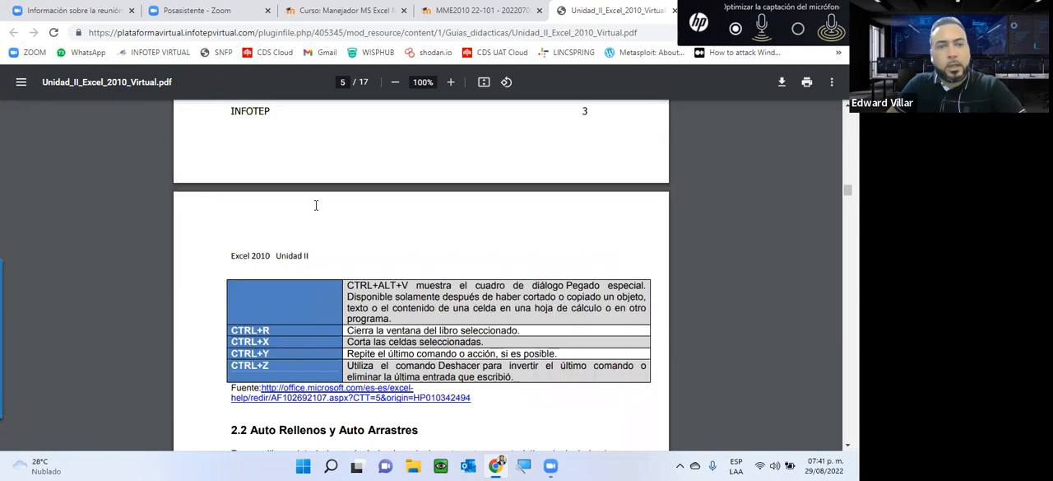
scroll(315, 206, up, 4)
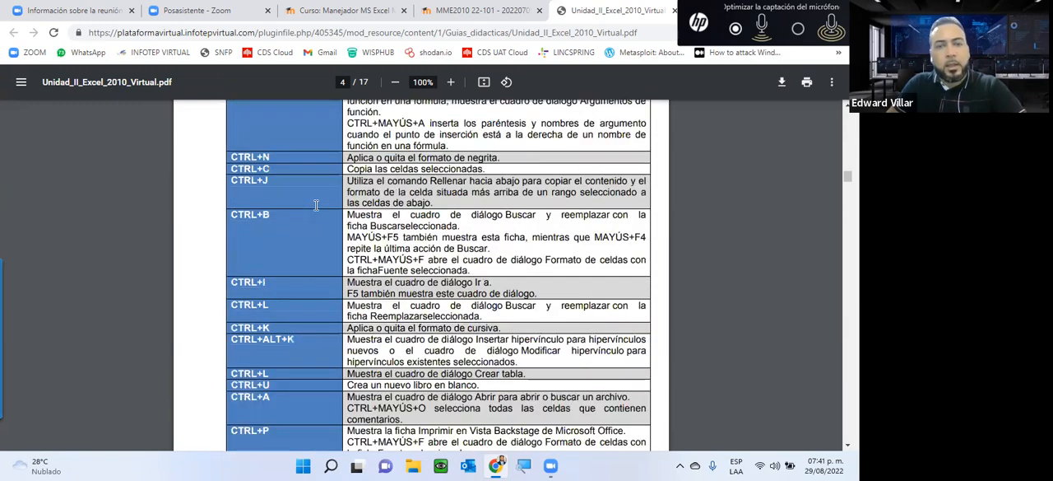
scroll(313, 210, down, 1)
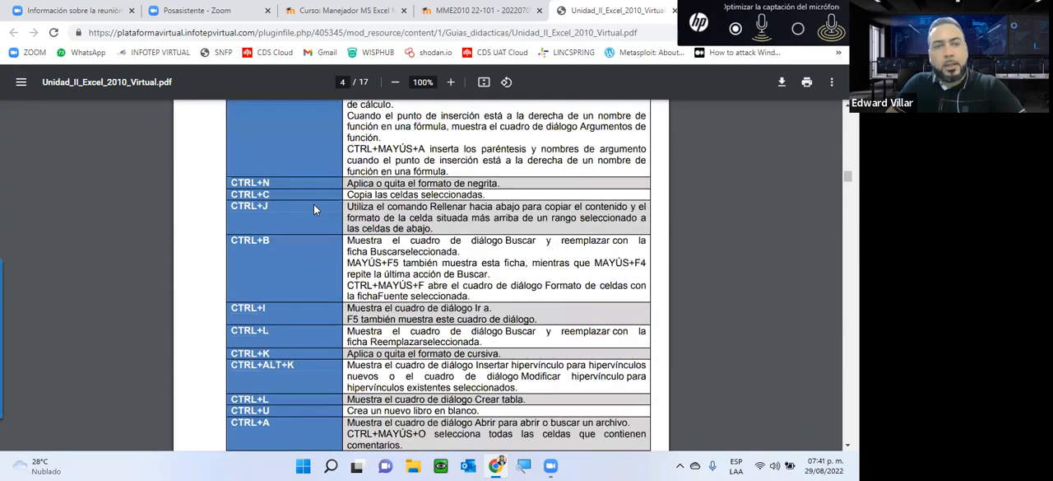
scroll(313, 210, down, 1)
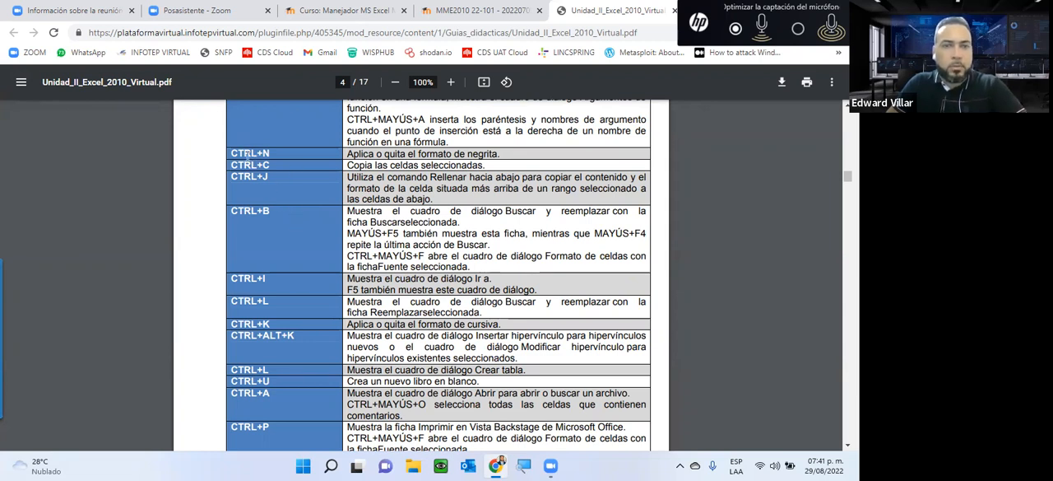
Step: Highlight the CTRL+N shortcut and its description "Aplica o quita el formato de negrita" in the table
drag(230, 153, 275, 154)
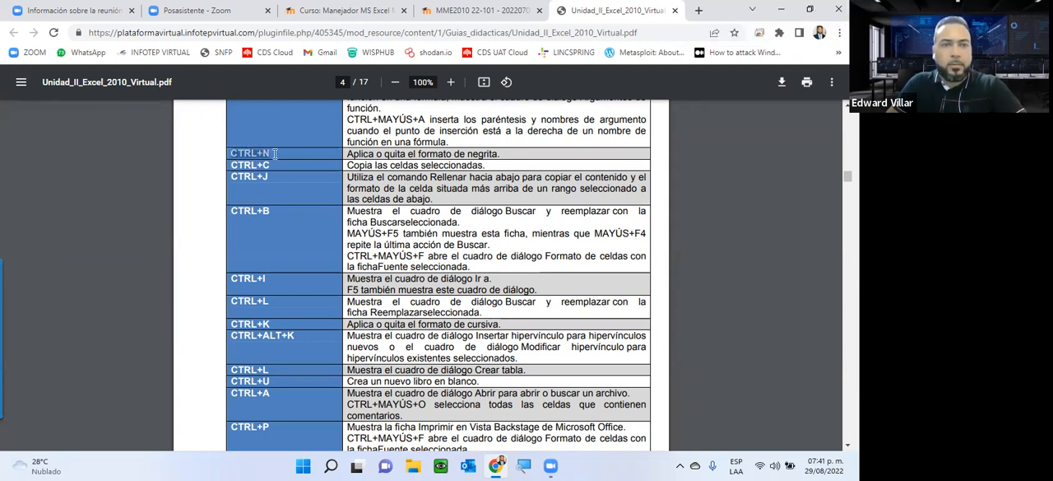
drag(346, 153, 516, 153)
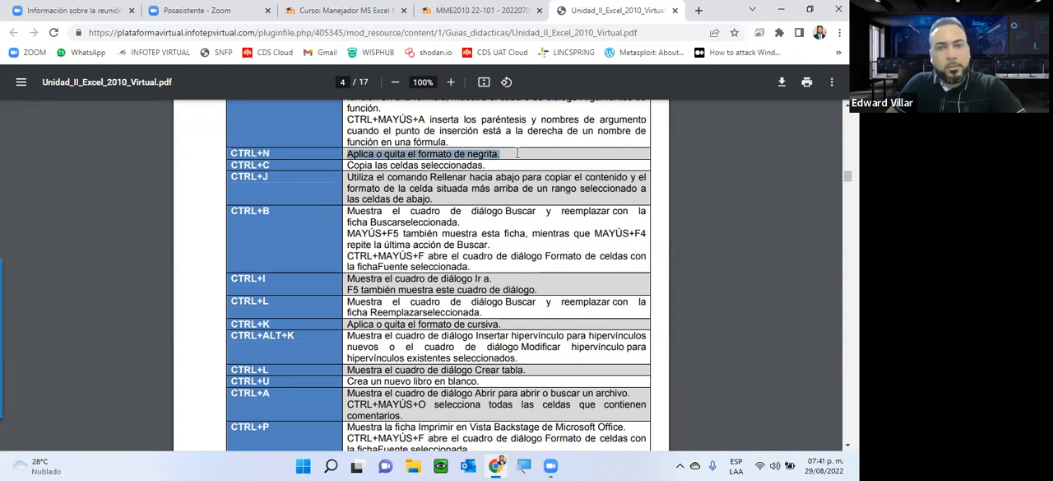
click(268, 153)
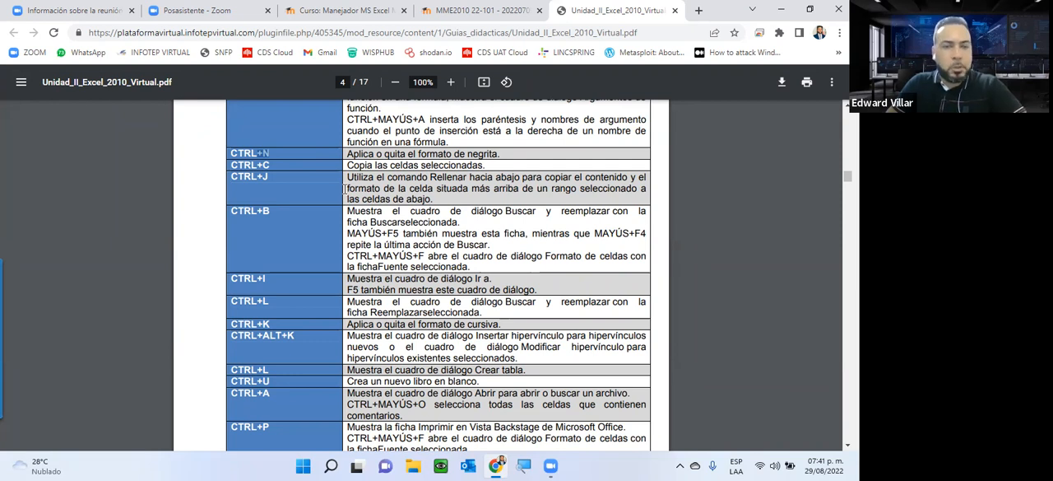
Step: Examine the guide's pages on auto rellenos, listas personalizadas and formato de celdas, and close the guide and instruction tabs
scroll(344, 188, down, 10)
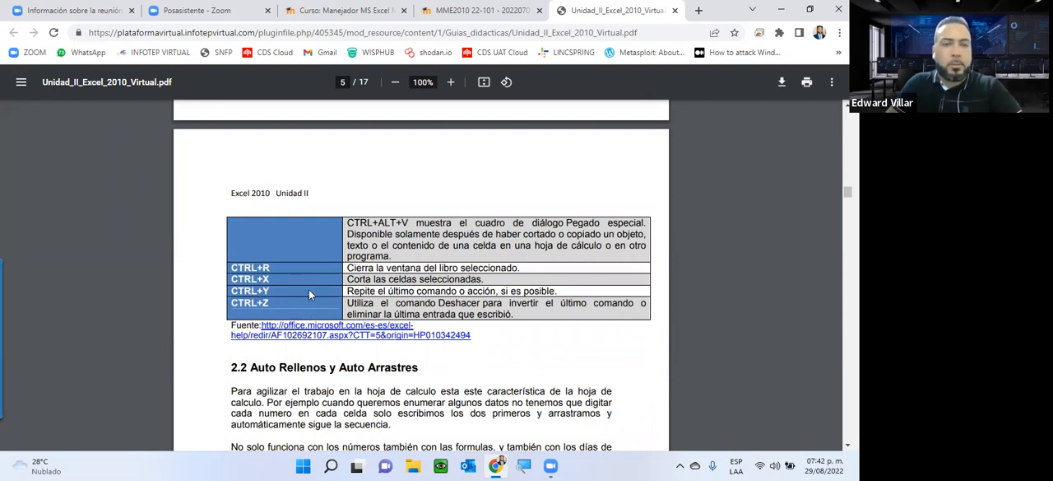
scroll(310, 293, down, 4)
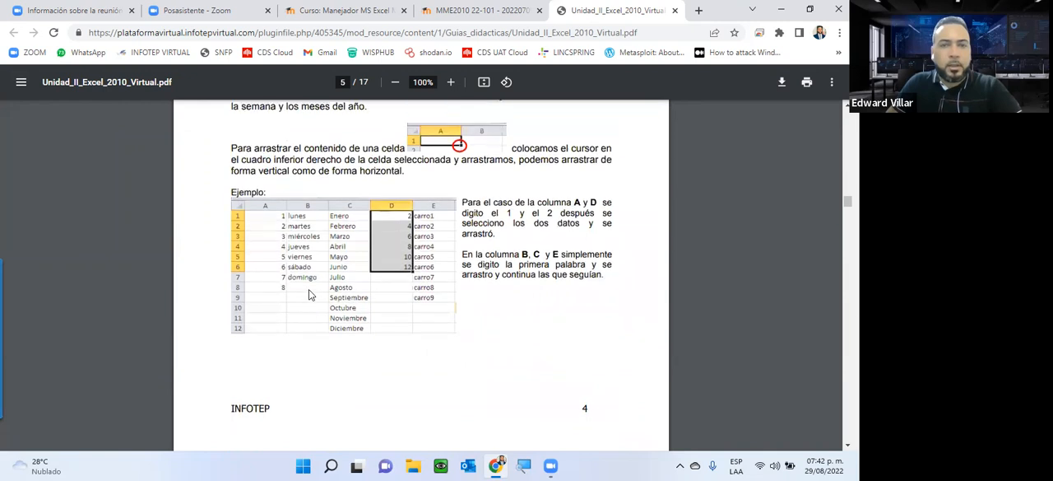
scroll(309, 289, up, 3)
scroll(308, 289, down, 10)
scroll(415, 257, down, 10)
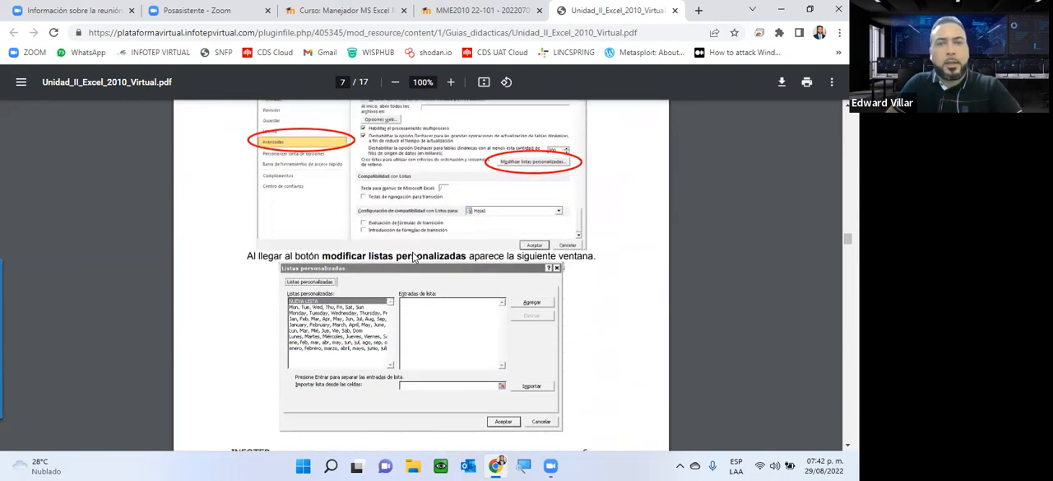
scroll(416, 256, down, 10)
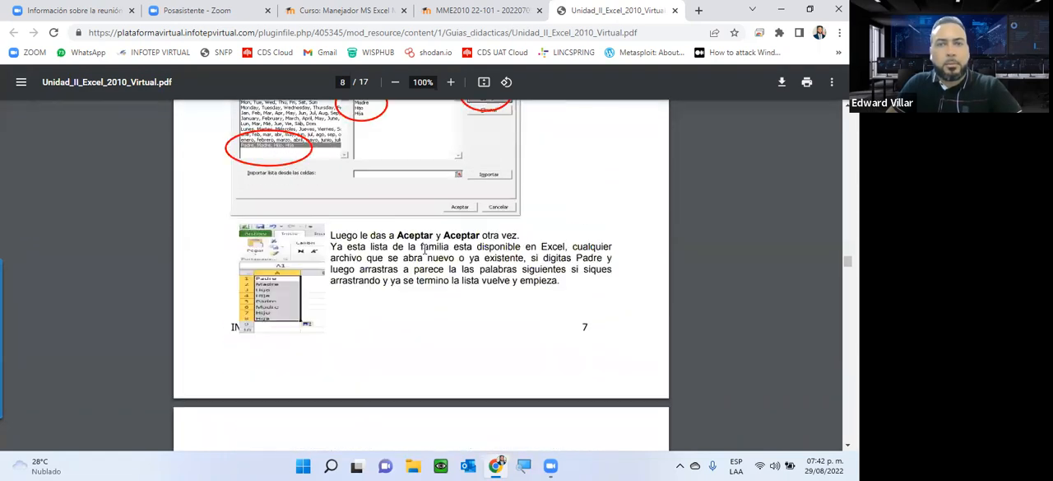
scroll(424, 251, down, 5)
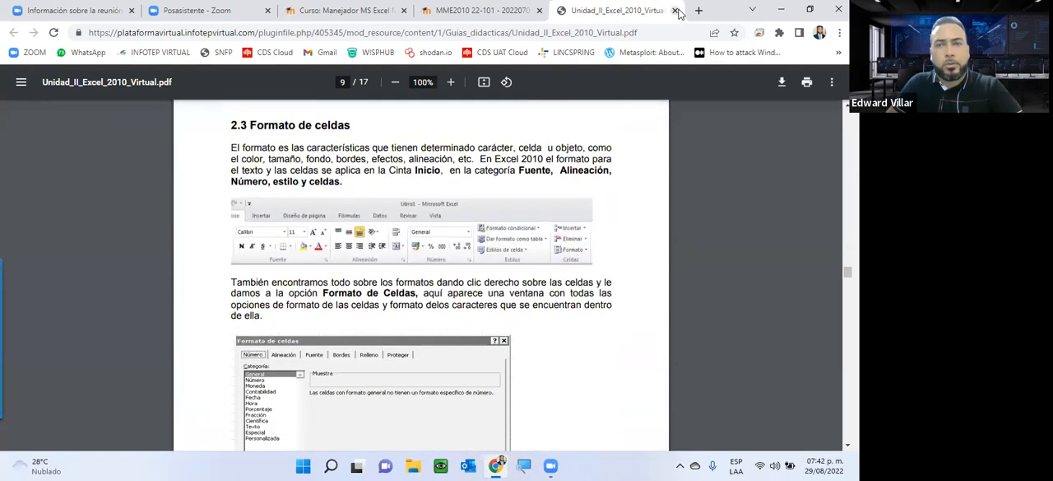
click(677, 9)
click(539, 10)
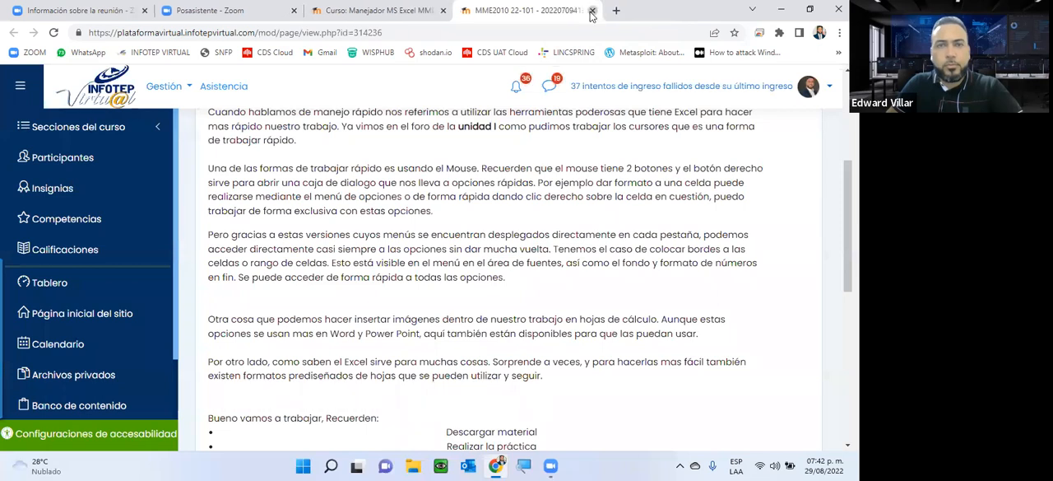
Step: Open "Foro de la Unidad 2" in a new tab and read its discussion question about listas personalizadas
scroll(450, 189, down, 2)
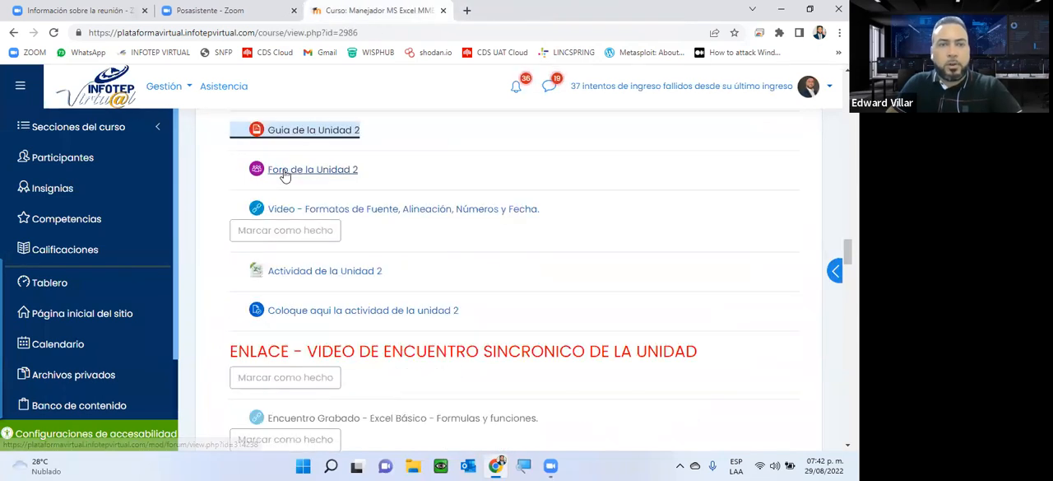
right_click(285, 173)
click(333, 181)
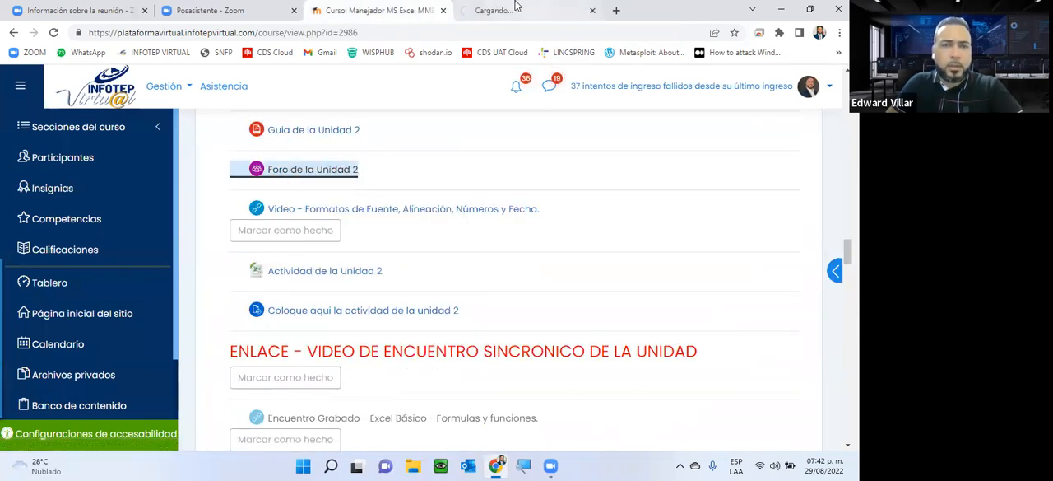
click(516, 8)
scroll(527, 99, down, 3)
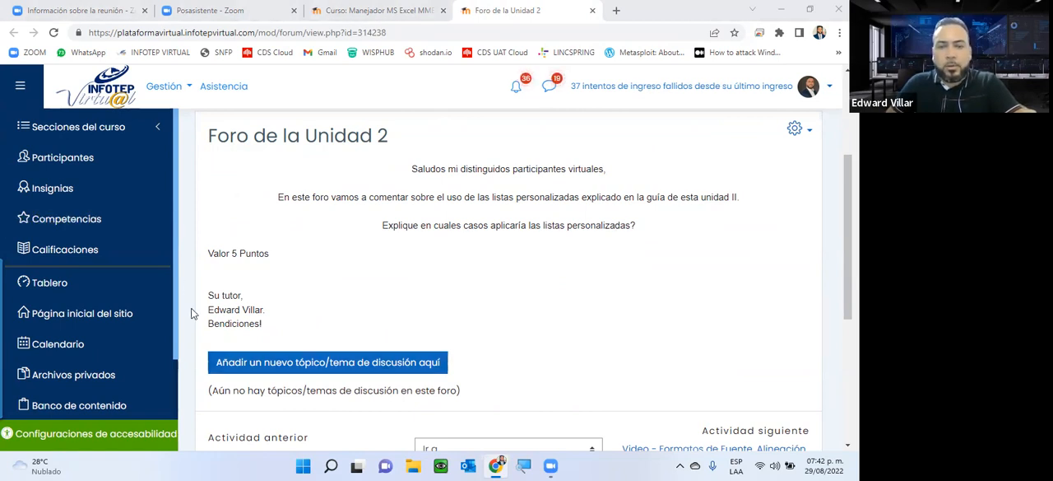
Step: Open Excel and create a new blank workbook
click(303, 466)
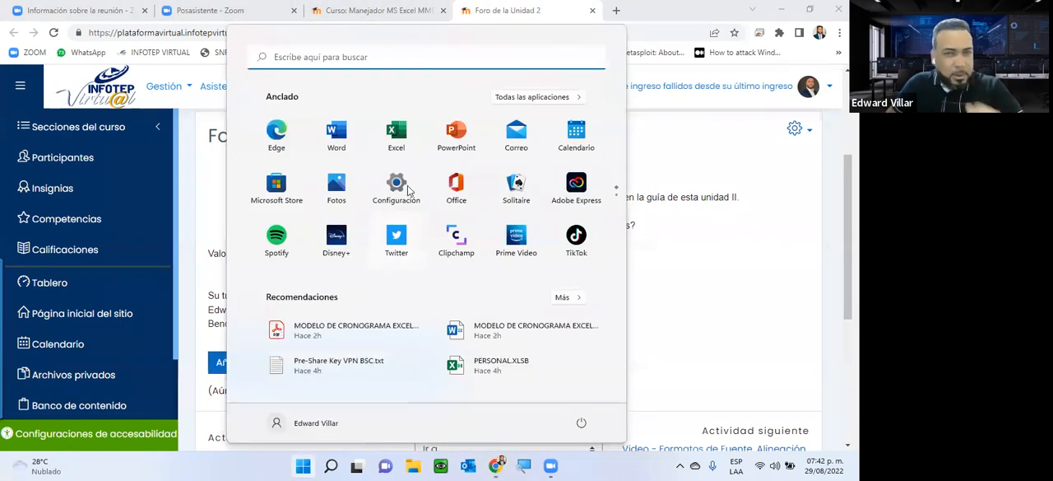
click(398, 136)
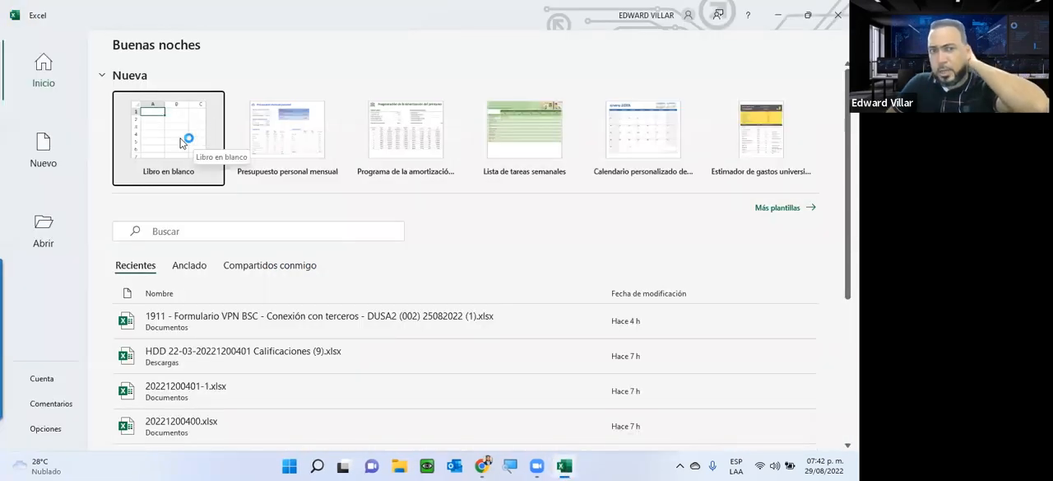
click(180, 143)
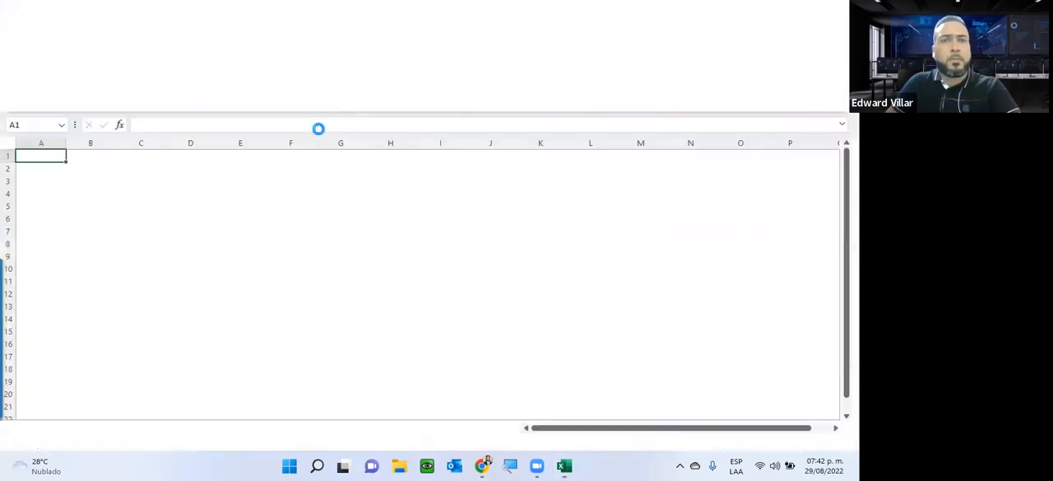
Step: Enter "Lunes" in cell C3 and "Enero" in cell D3
click(149, 174)
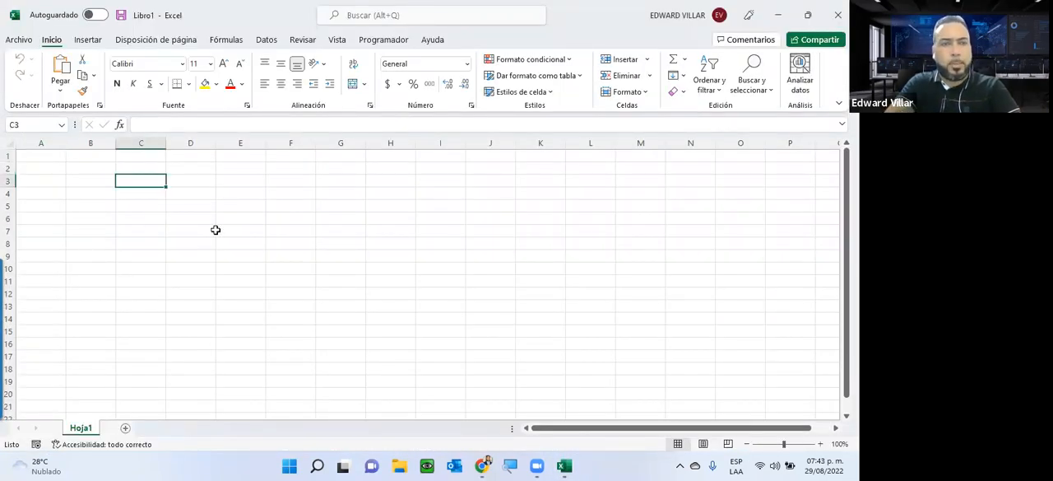
text(Lunes)
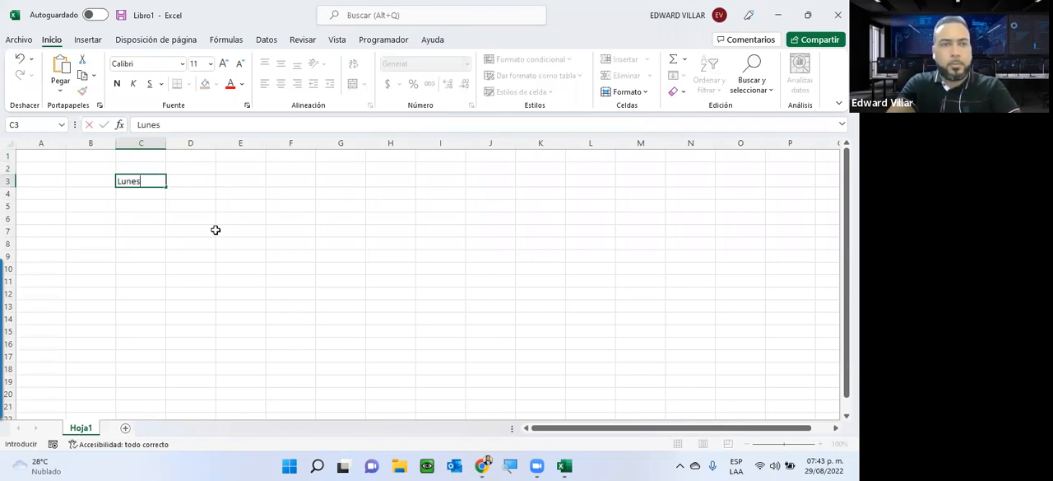
key(Return)
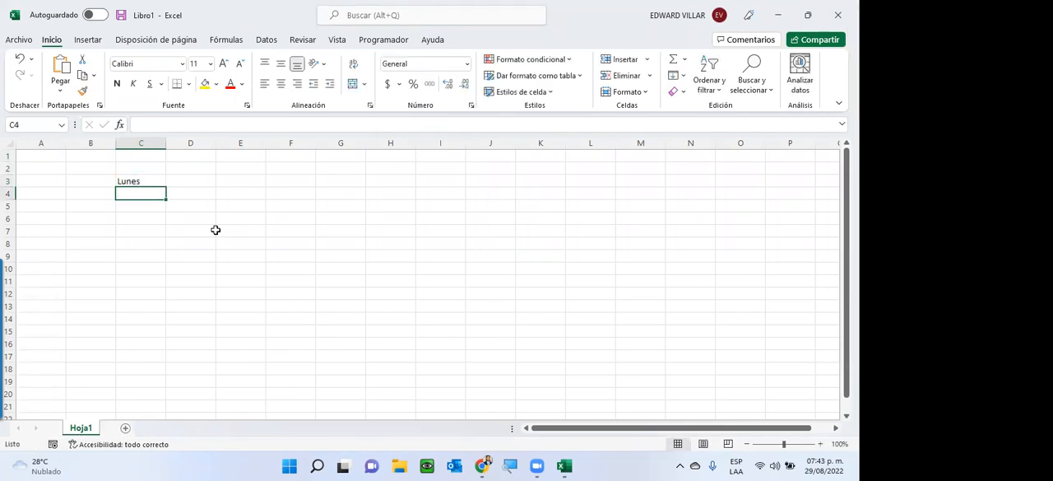
key(Up)
key(Right)
text(E)
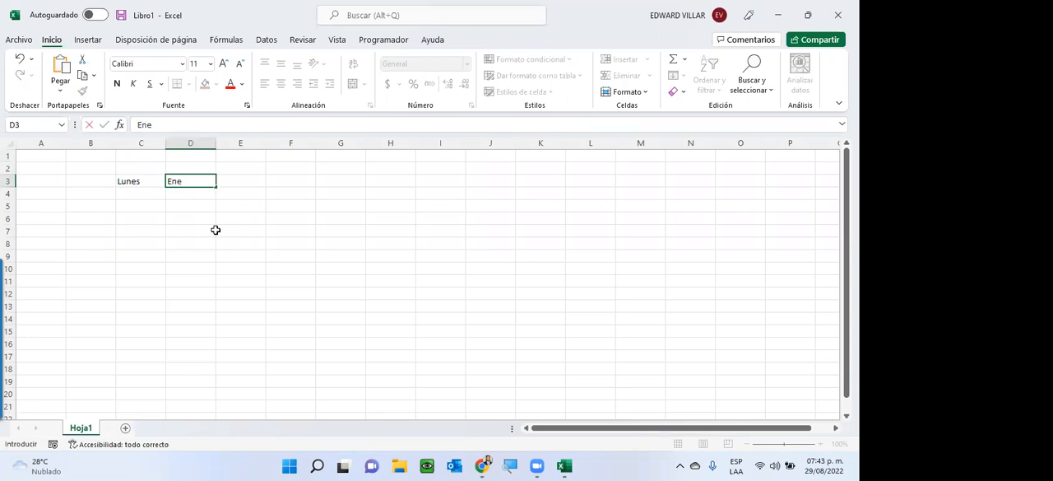
text(nero)
key(Return)
Step: Enter 1 in cell E3 and 1 in cell E4 as a repeating series sample
key(Up)
key(Right)
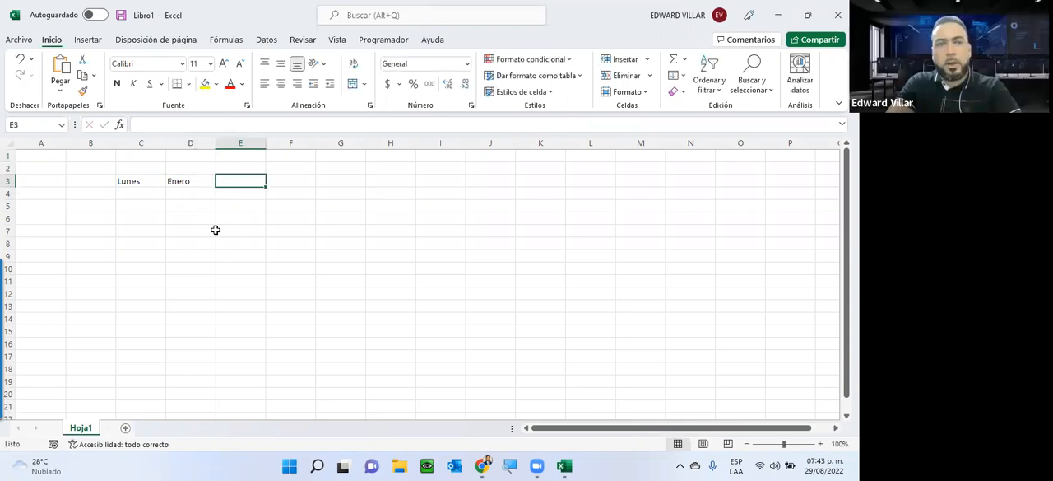
text(1)
key(Return)
text(1)
key(Return)
Step: Enter 1 in cell F3 and 2 in cell F4
key(Up)
key(Up)
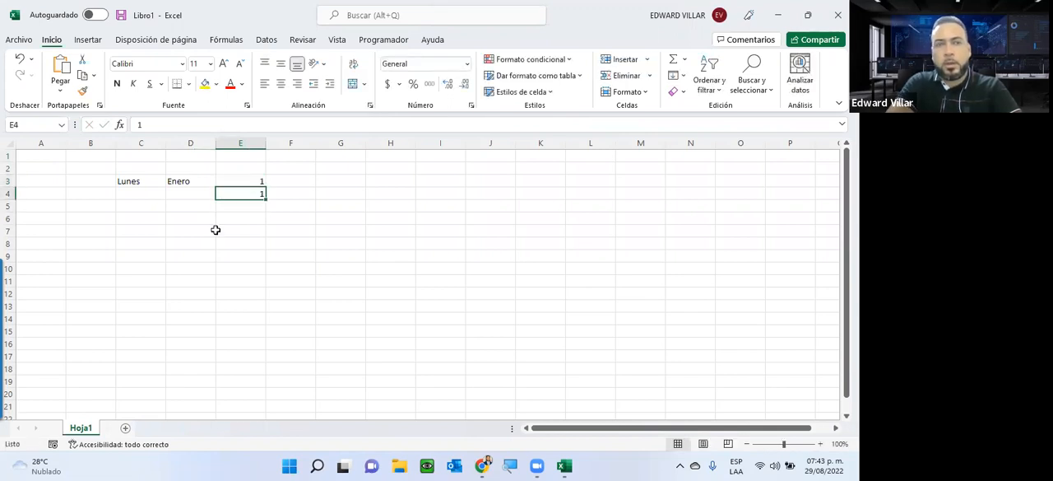
key(Right)
text(1)
key(Return)
text(2)
key(Return)
Step: Enter 0 in cell G3 and 5 in cell G4
key(Up)
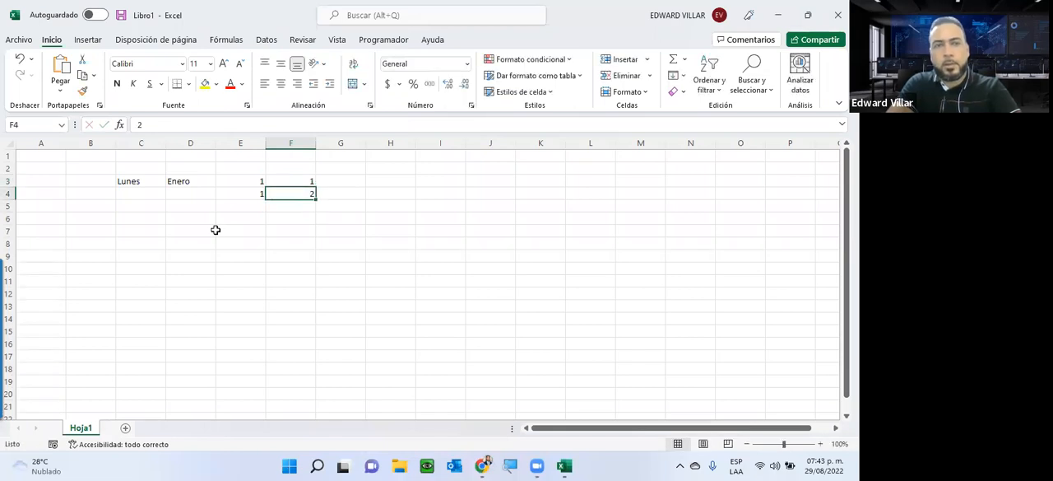
key(Up)
key(Right)
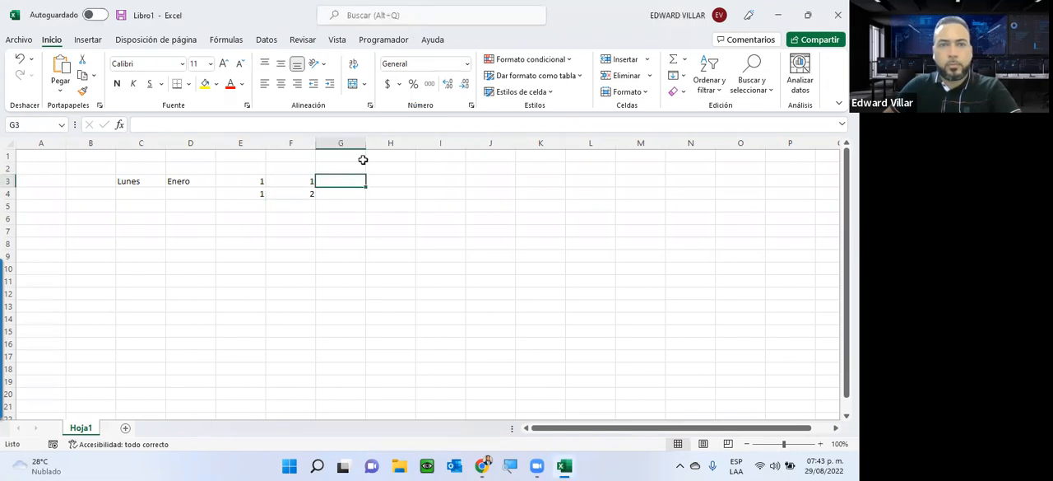
text(0)
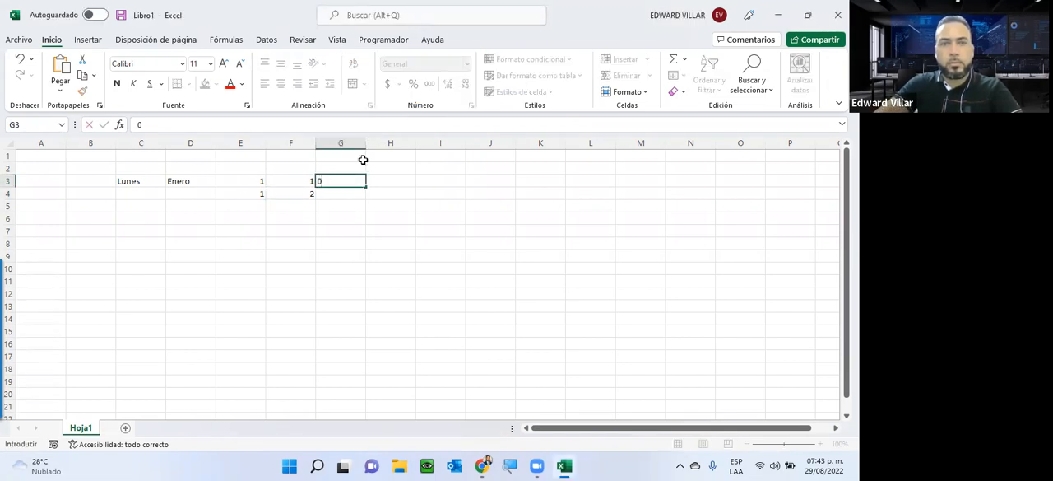
key(Return)
text(5)
key(Return)
Step: Enter 0 in cell H3 and 10 in cell H4
key(Up)
key(Up)
key(Up)
key(Right)
key(Down)
text(0)
key(Return)
text(10)
key(Return)
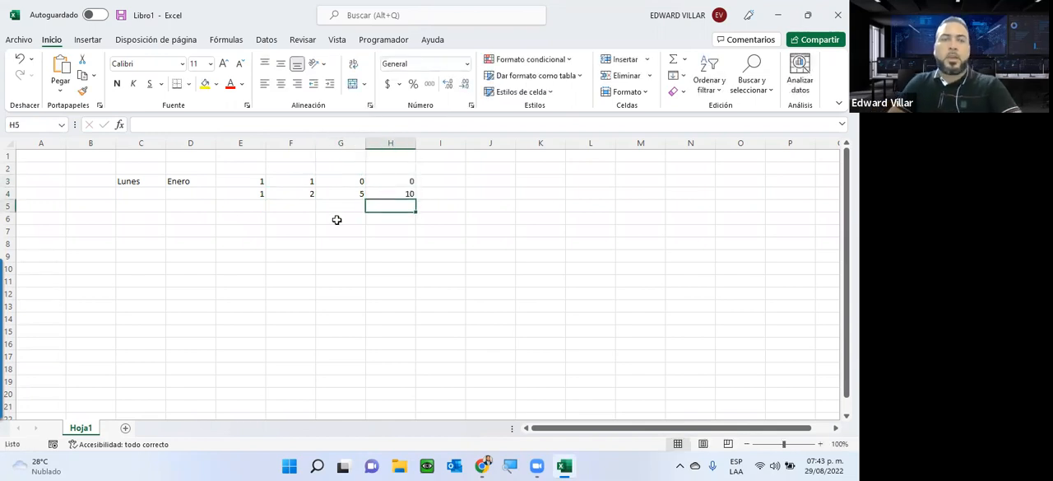
Step: Enlarge the worksheet view to 210% with the sample data in columns C to H readable
click(147, 180)
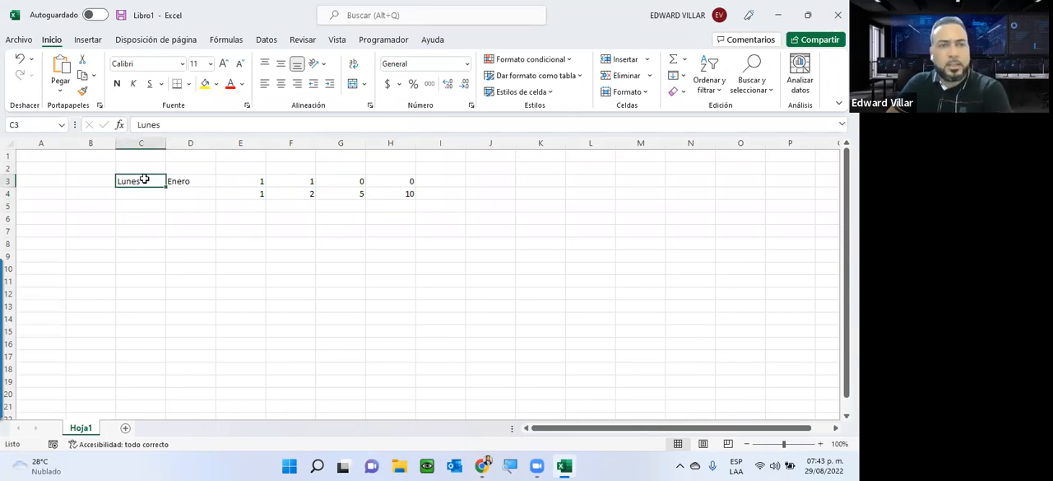
click(174, 181)
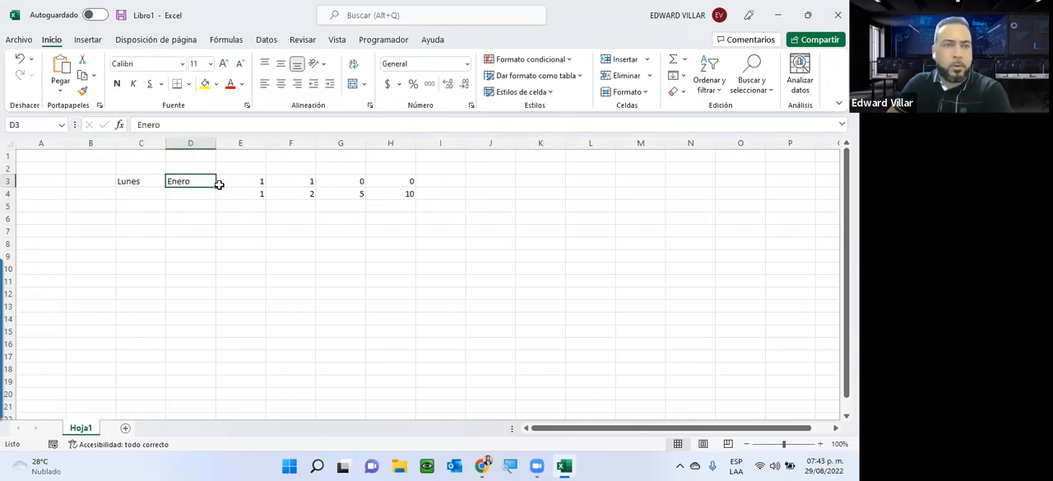
click(151, 181)
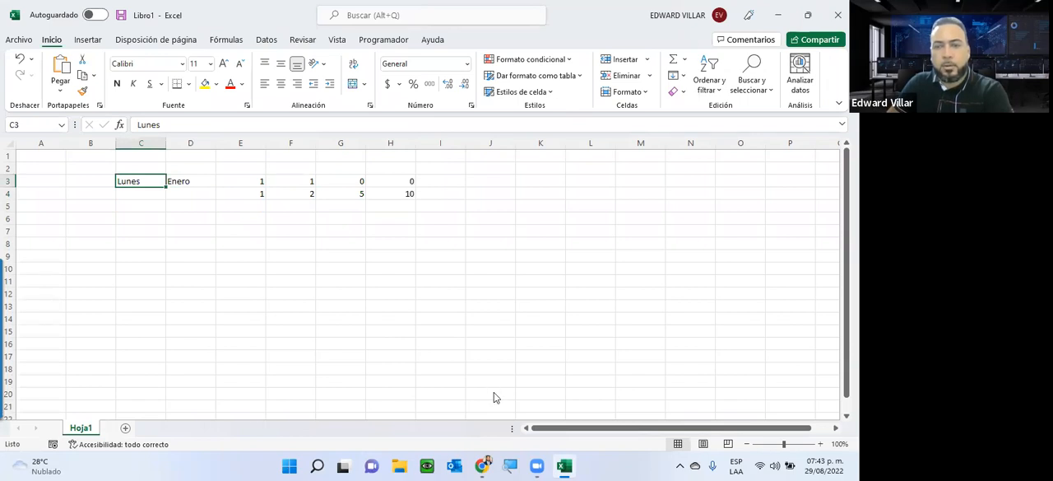
drag(783, 443, 817, 444)
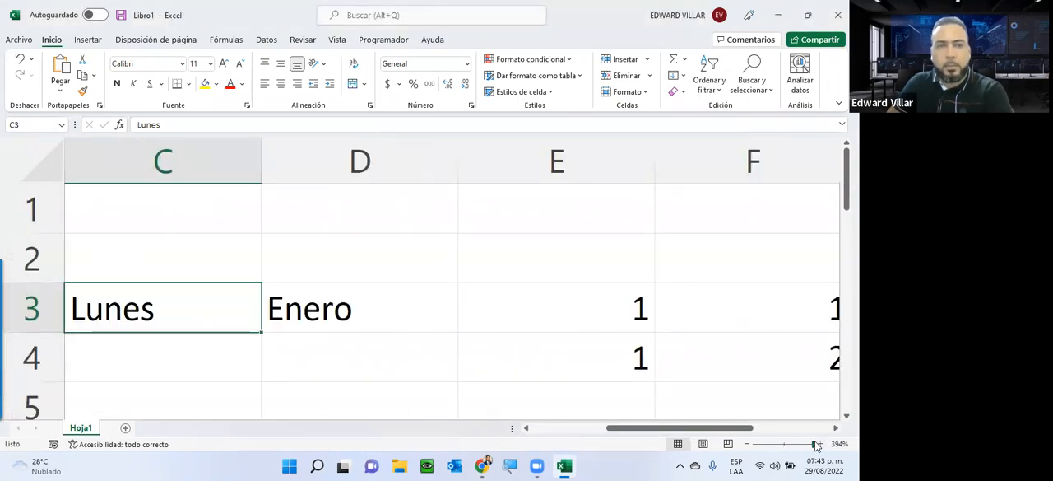
click(747, 444)
click(746, 444)
click(746, 444)
click(746, 444)
click(746, 444)
click(746, 444)
click(746, 445)
click(746, 445)
click(747, 445)
click(746, 445)
click(747, 444)
click(746, 444)
click(746, 444)
click(746, 445)
drag(745, 428, 805, 428)
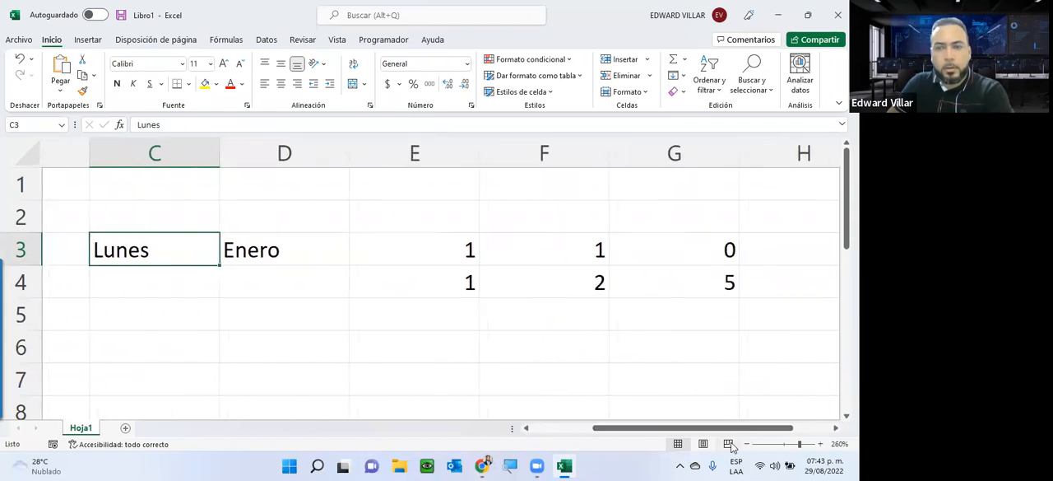
click(746, 445)
click(747, 444)
click(746, 444)
click(747, 444)
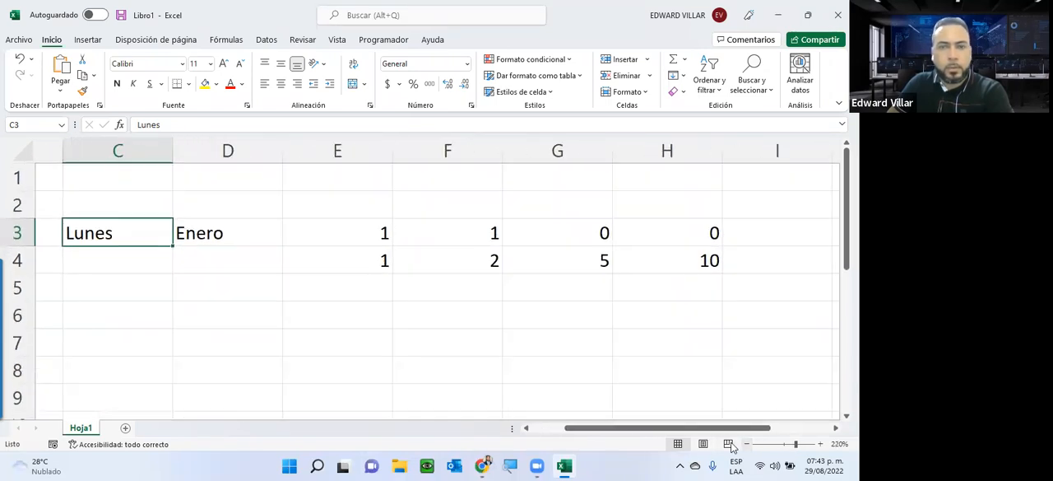
click(746, 445)
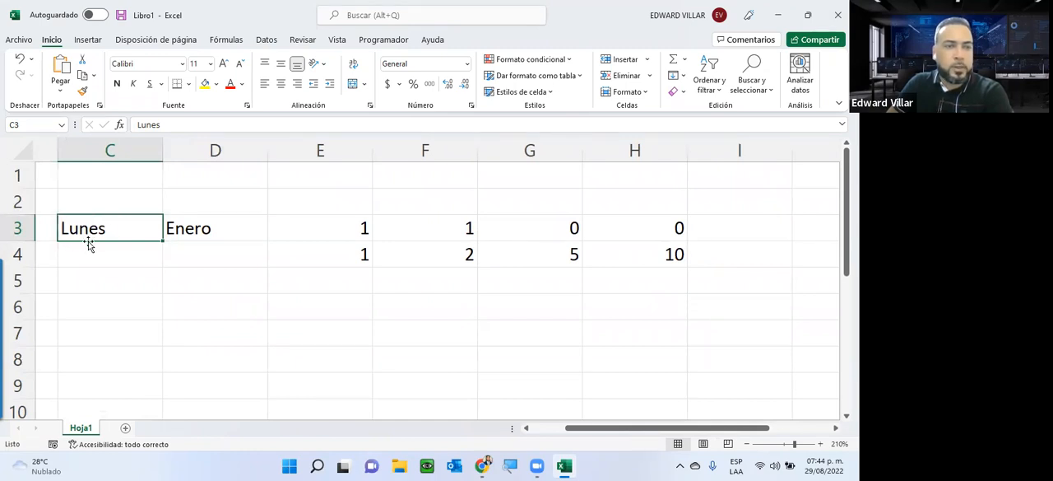
Step: Move the "Lunes" entry from C3 to C6 and back to C3
drag(110, 218, 120, 307)
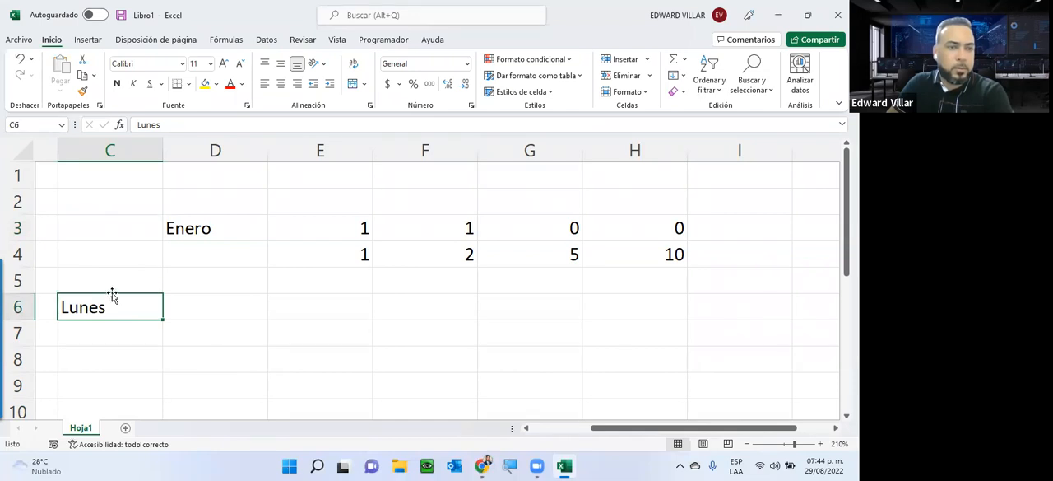
drag(109, 288, 113, 229)
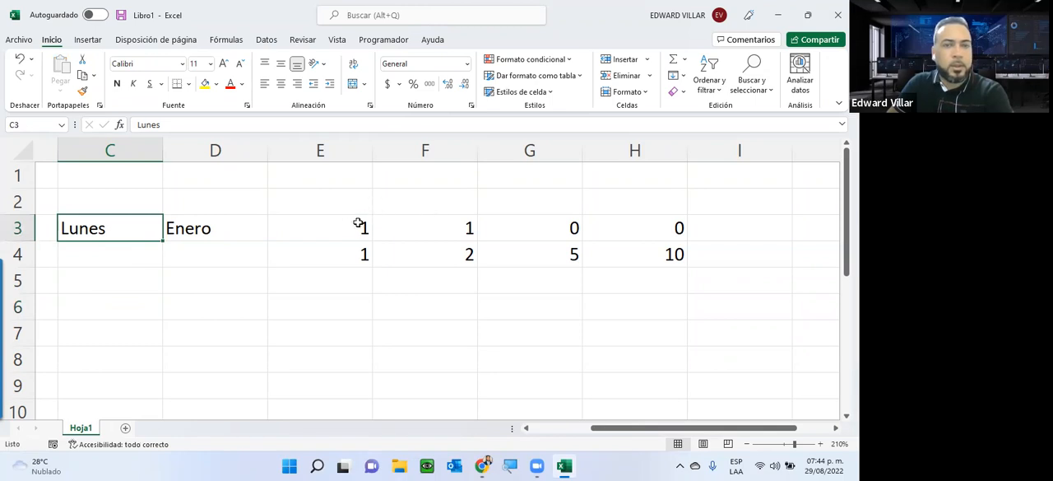
drag(340, 235, 336, 251)
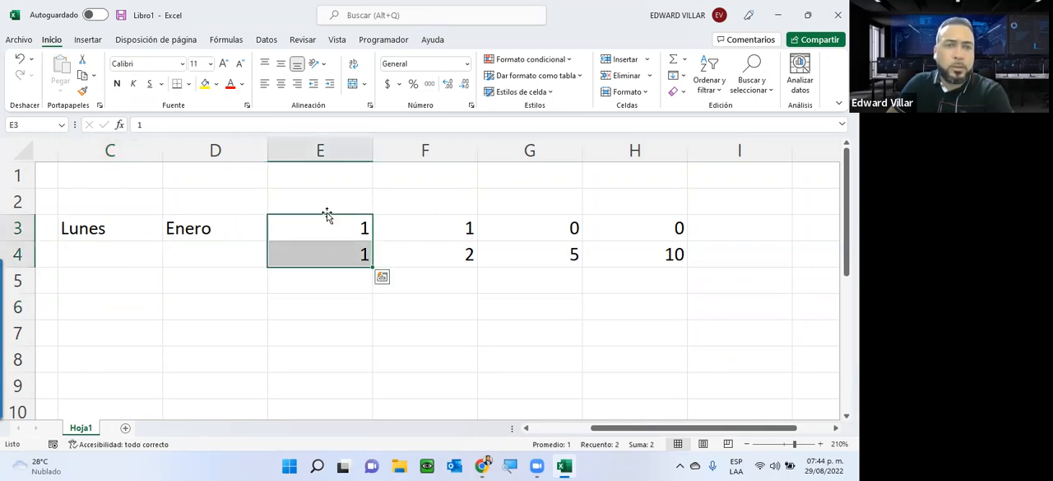
mouse_move(326, 214)
mouse_down()
mouse_move(313, 294)
mouse_move(315, 228)
mouse_up()
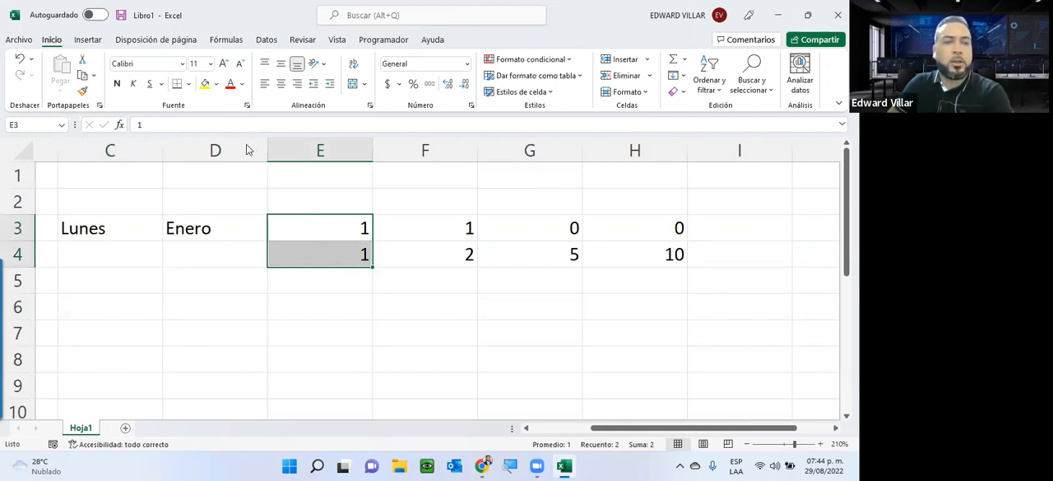
right_click(336, 230)
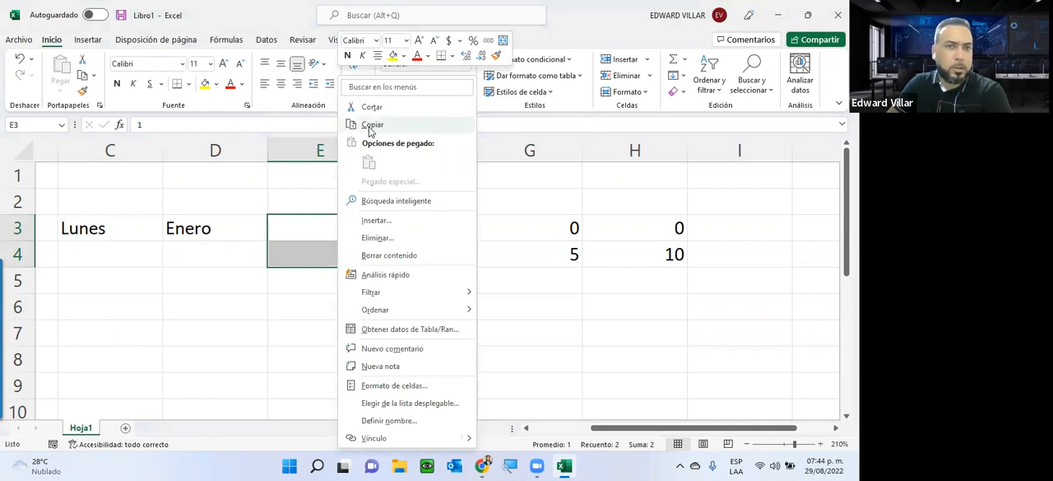
click(278, 295)
click(291, 295)
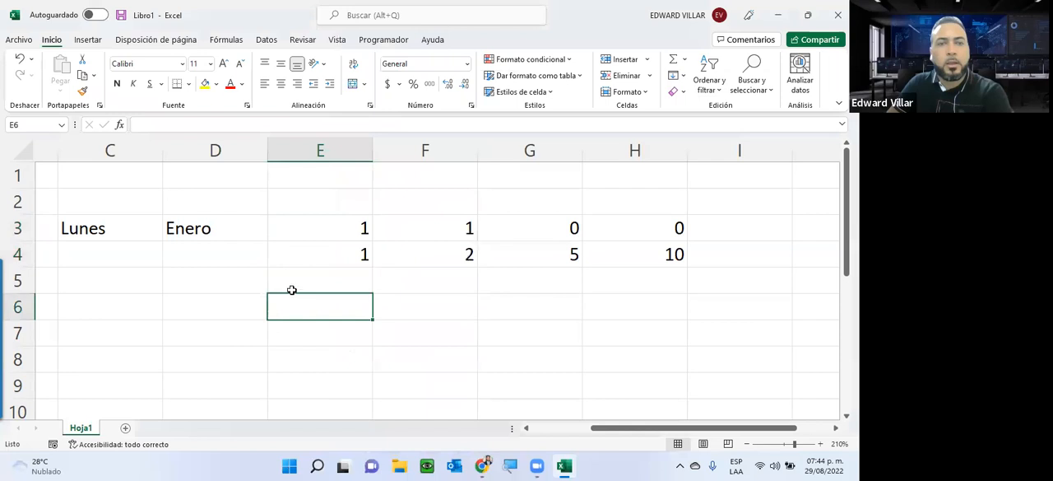
scroll(137, 259, down, 1)
scroll(137, 258, up, 1)
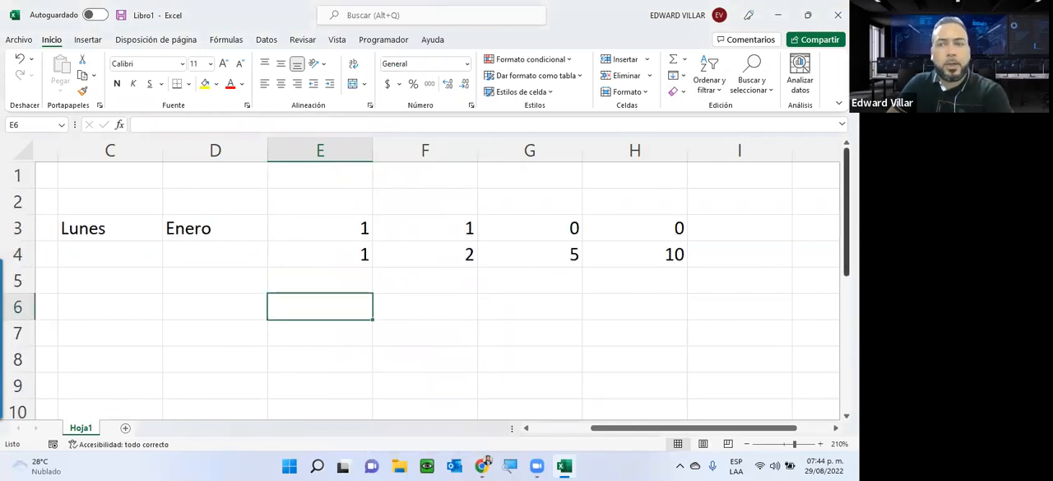
drag(846, 241, 847, 254)
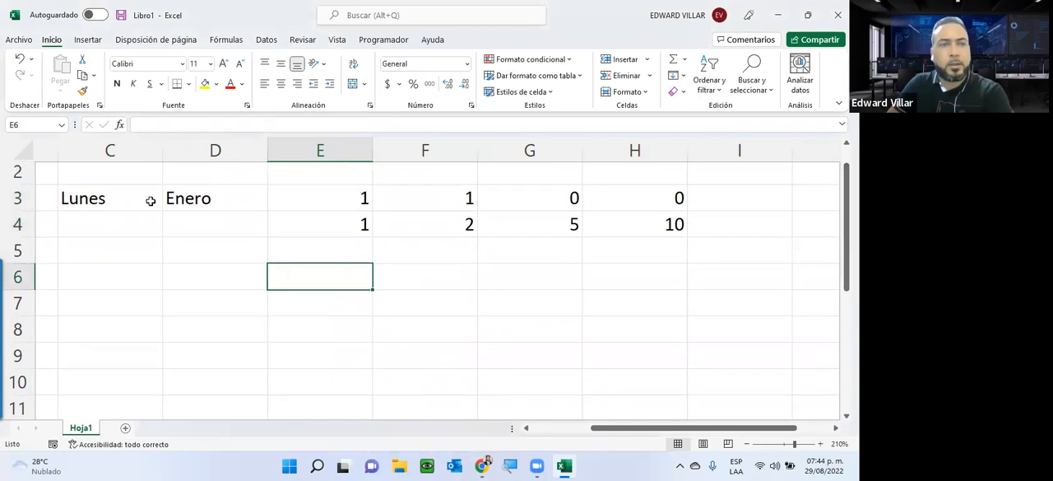
Step: Autofill the weekdays from "Lunes" down to C9 and the months from "Enero" down to D9
click(88, 203)
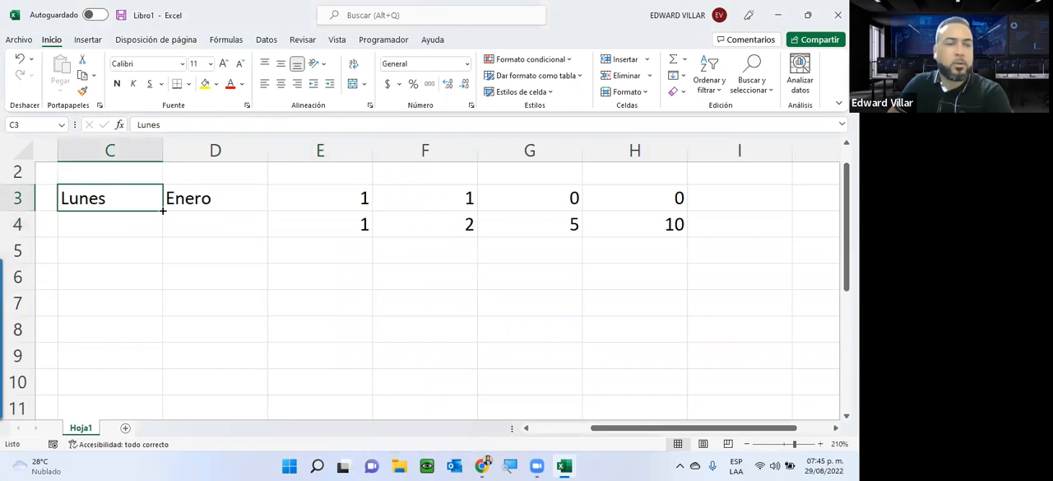
drag(163, 210, 154, 357)
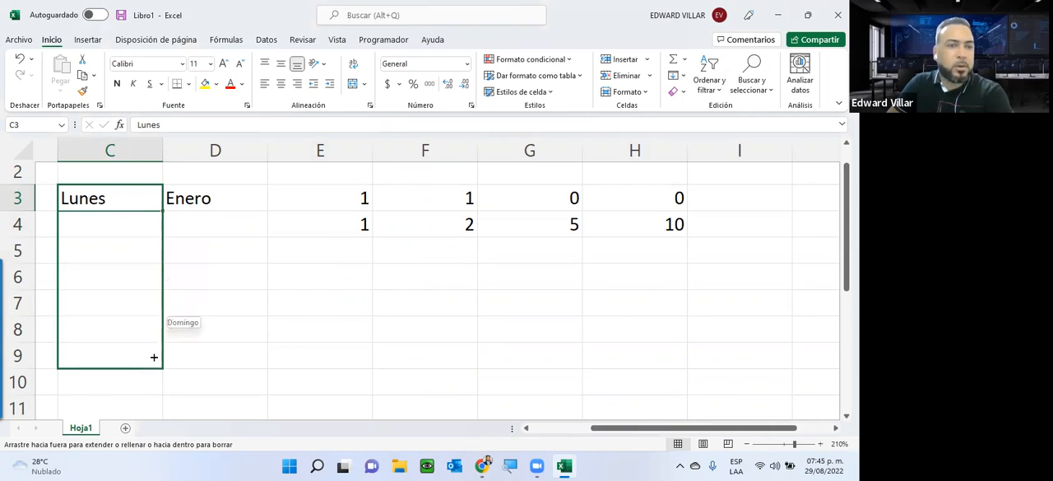
drag(153, 355, 153, 356)
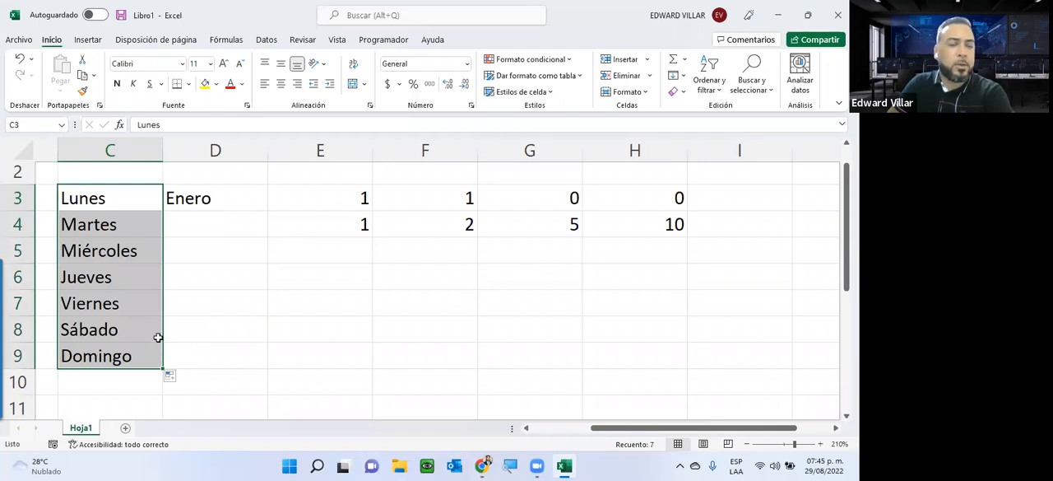
click(235, 199)
drag(270, 210, 246, 365)
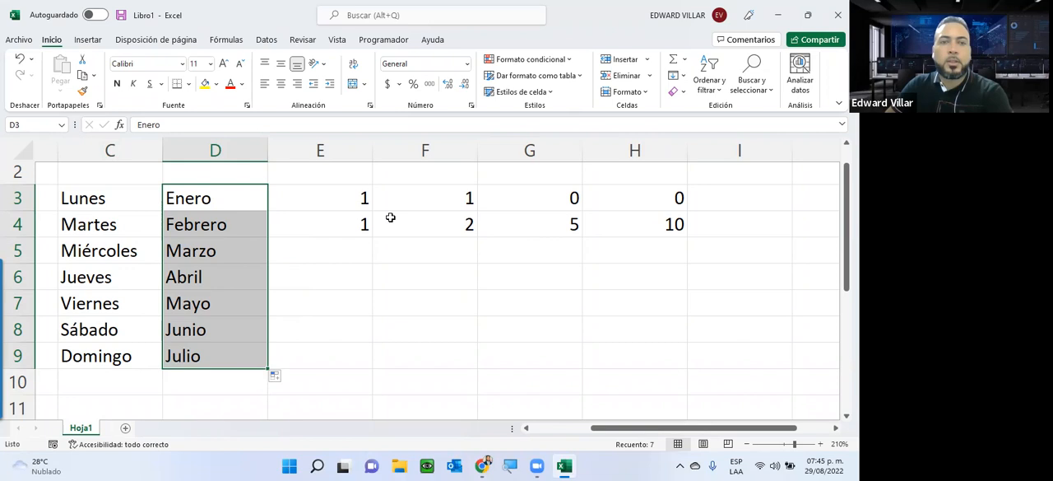
Step: Autofill the 1, 1 pair in E3:E4 and the 1, 2 pair in F3:F4 down to row 9
click(348, 197)
drag(351, 210, 352, 219)
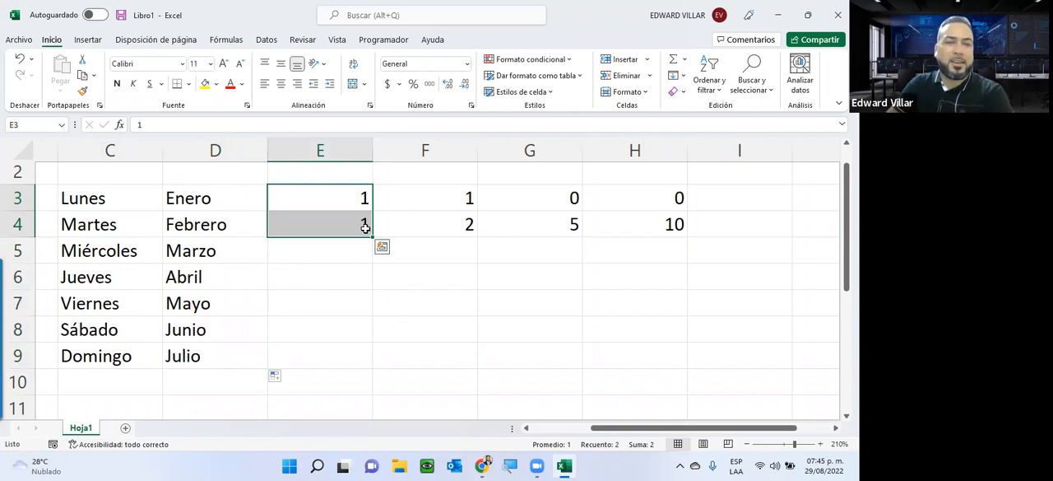
drag(371, 236, 373, 367)
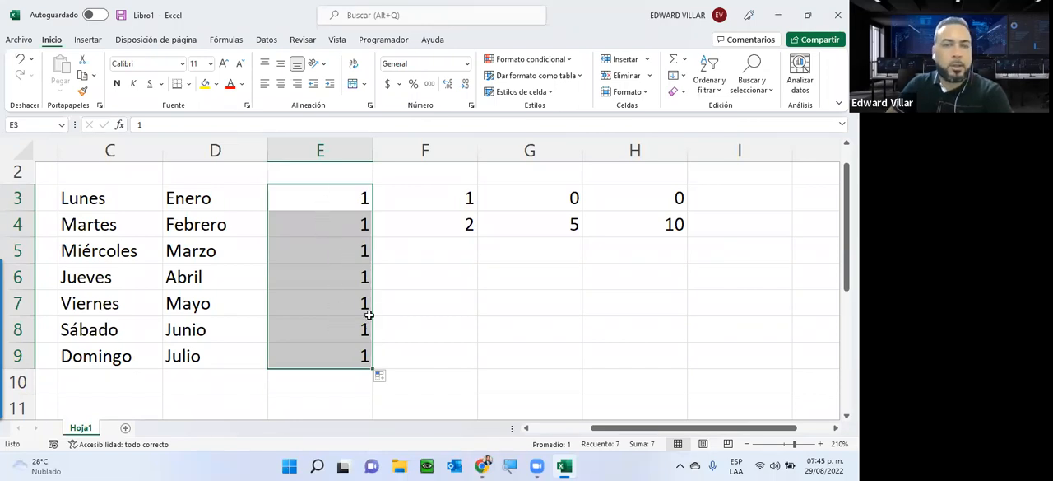
drag(431, 210, 474, 357)
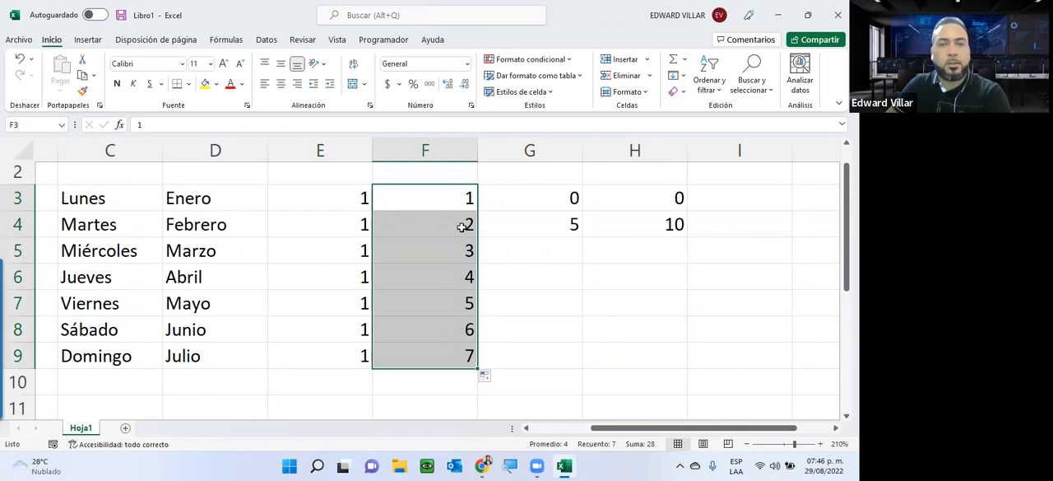
Step: Autofill the 0, 5 pair in G3:G4 and the 0, 10 pair in H3:H4 down to row 9
drag(533, 206, 588, 362)
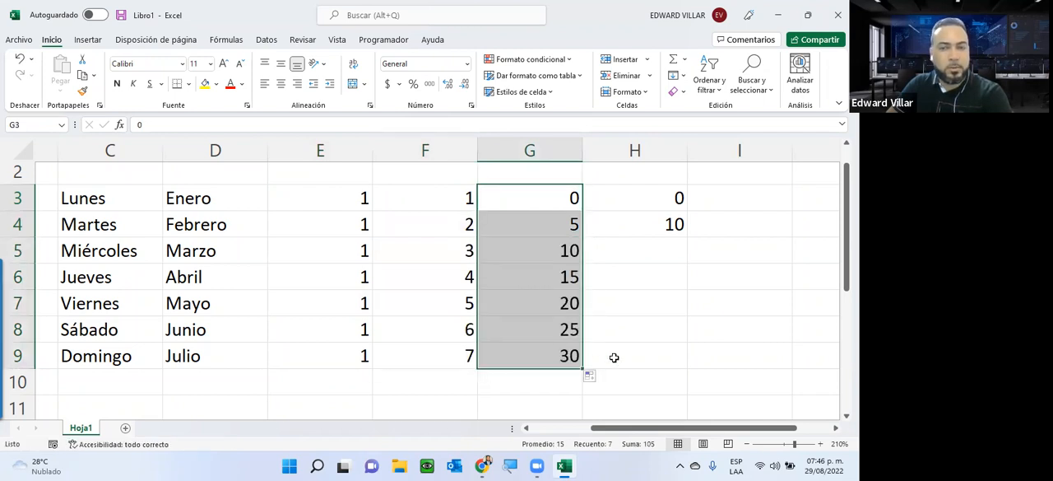
drag(661, 202, 682, 361)
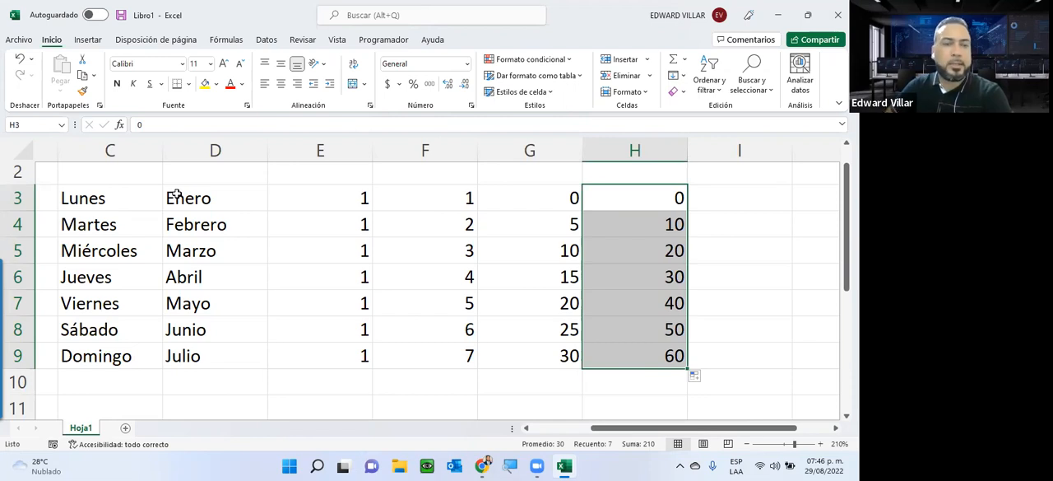
Step: Examine Excel's General options and the Advanced options as far as the custom lists setting, and close the options without changes
click(20, 40)
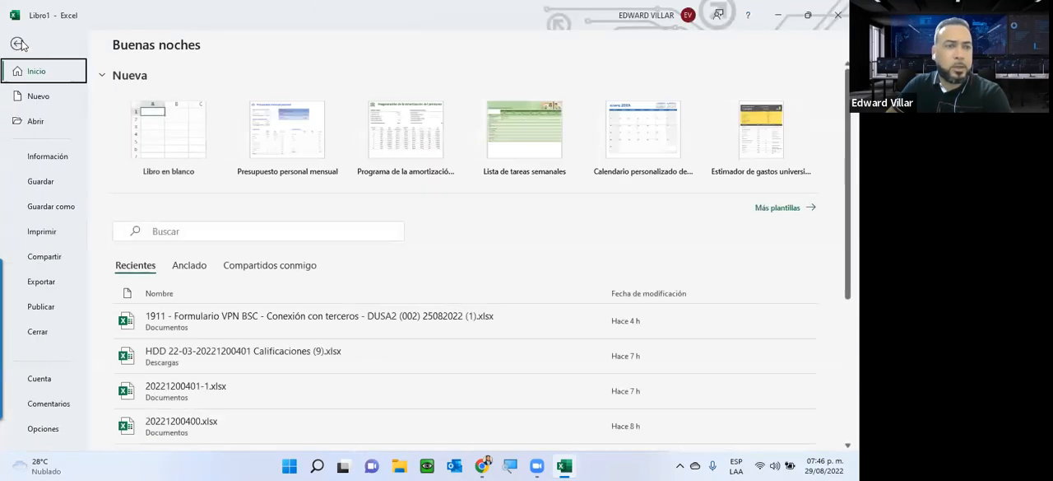
click(44, 430)
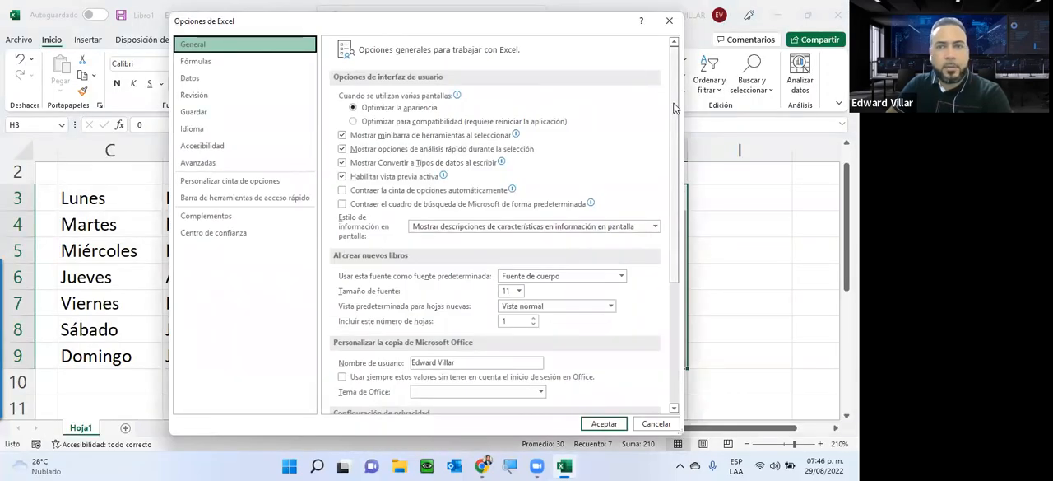
drag(676, 109, 656, 286)
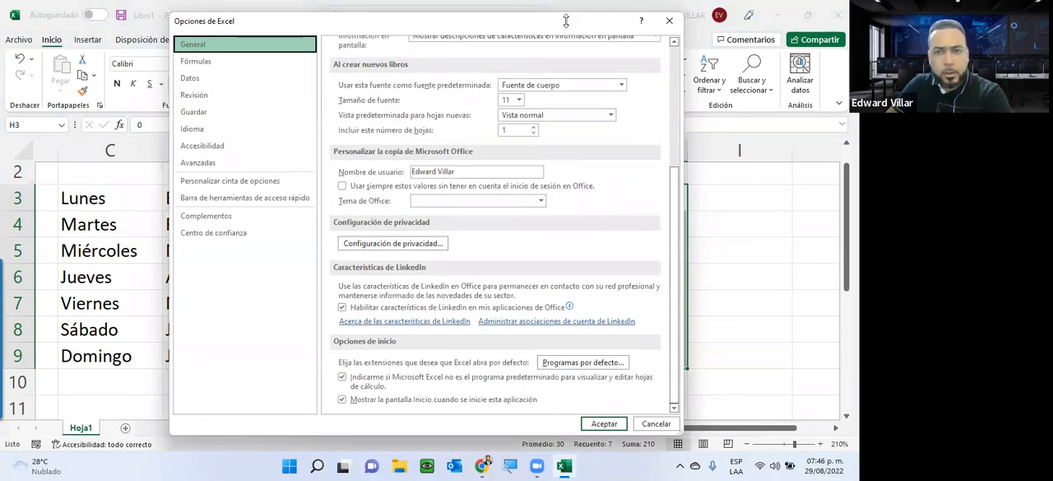
drag(565, 20, 560, 9)
drag(668, 188, 663, 58)
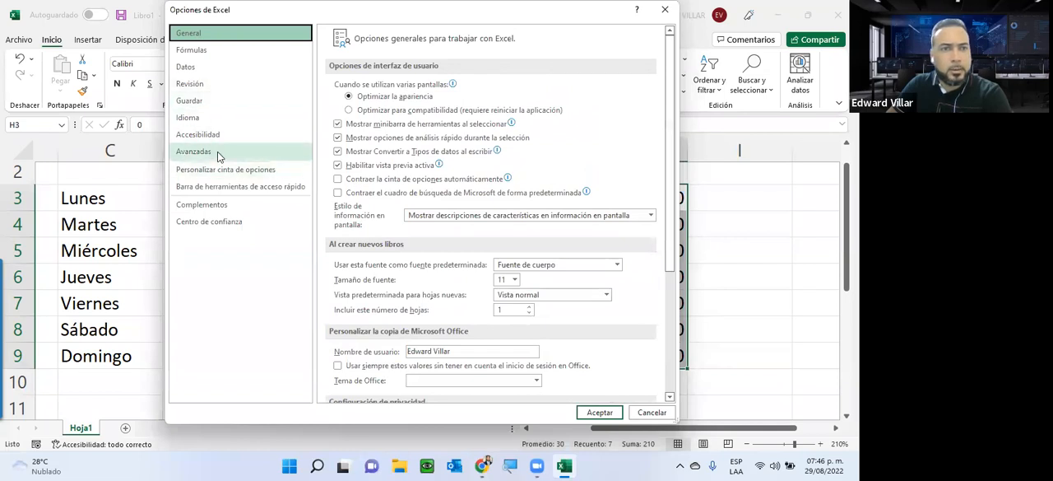
click(217, 151)
drag(674, 61, 639, 317)
scroll(641, 324, down, 4)
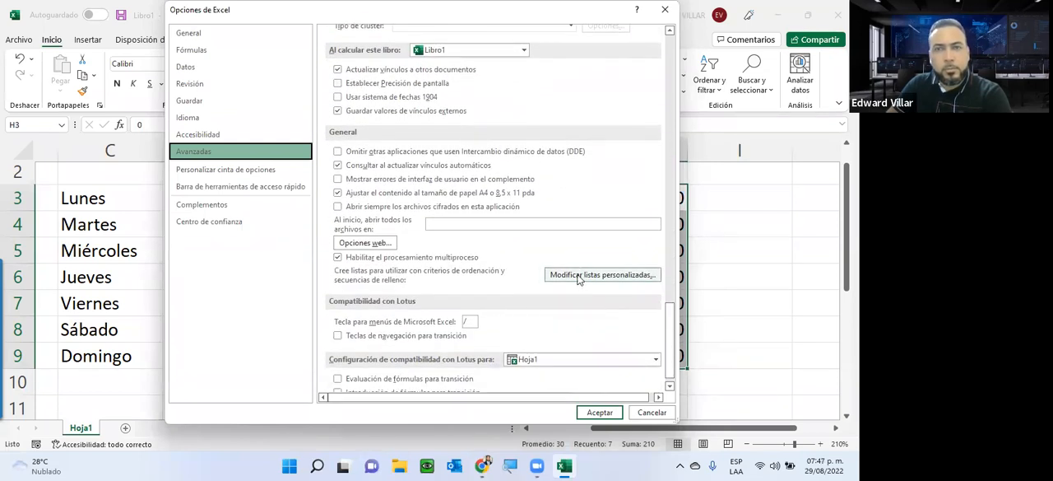
click(665, 9)
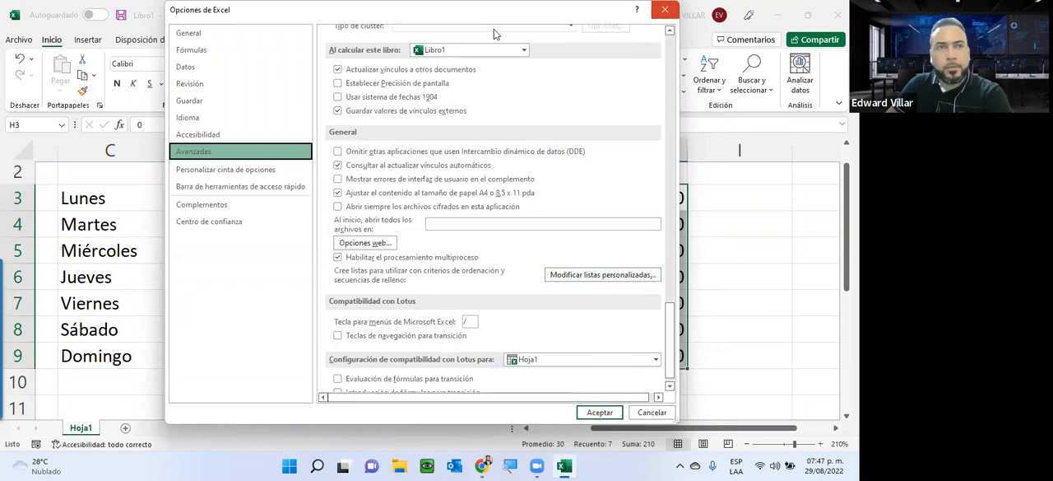
Step: Open the custom lists editor from the General section of Excel's Advanced options
click(18, 40)
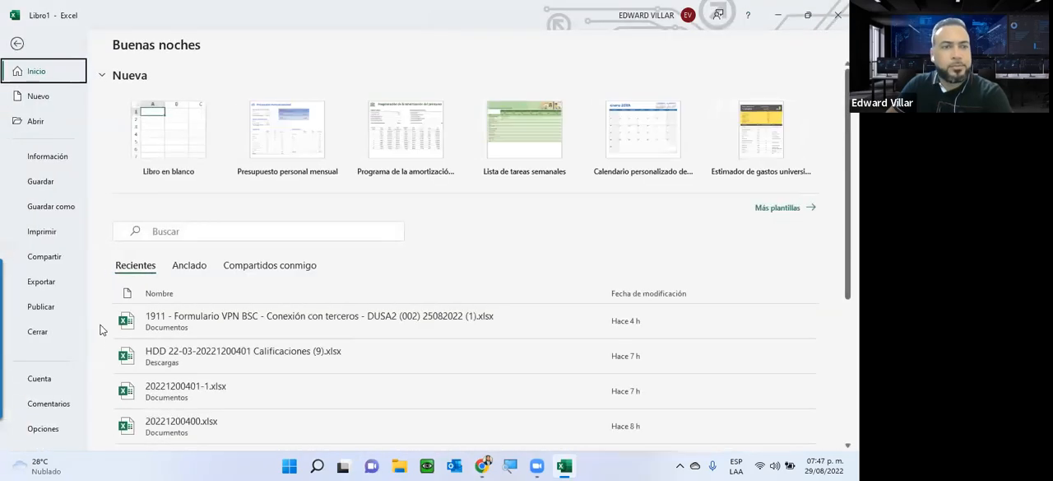
click(55, 428)
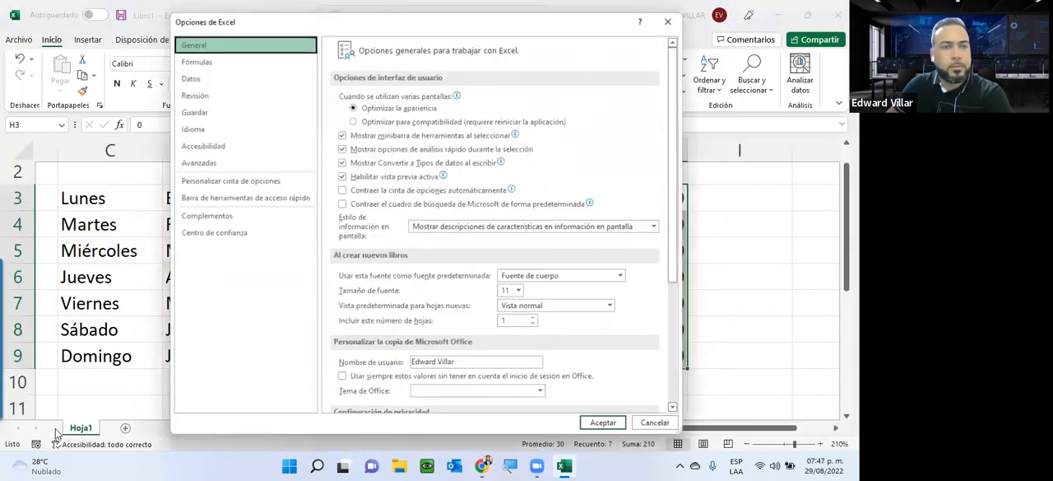
click(199, 162)
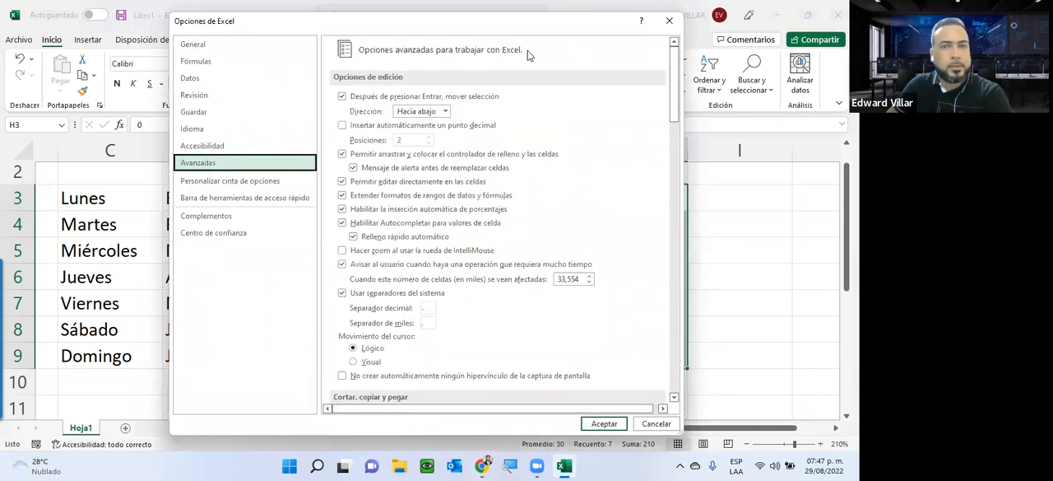
drag(674, 74, 648, 226)
scroll(646, 272, down, 15)
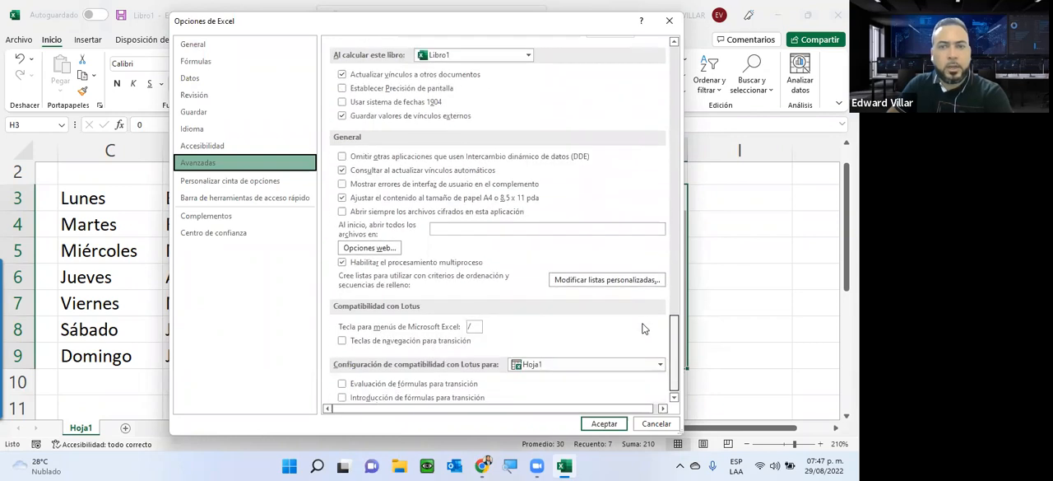
click(581, 280)
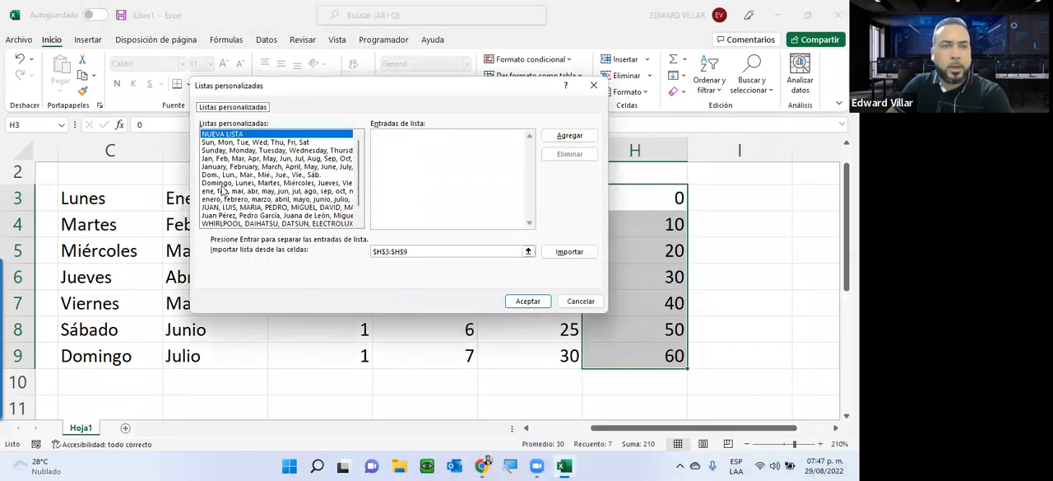
Step: Examine the entries of the English weekday, Spanish weekday and WHIRLPOOL custom lists, and close the lists and options without changes
click(216, 142)
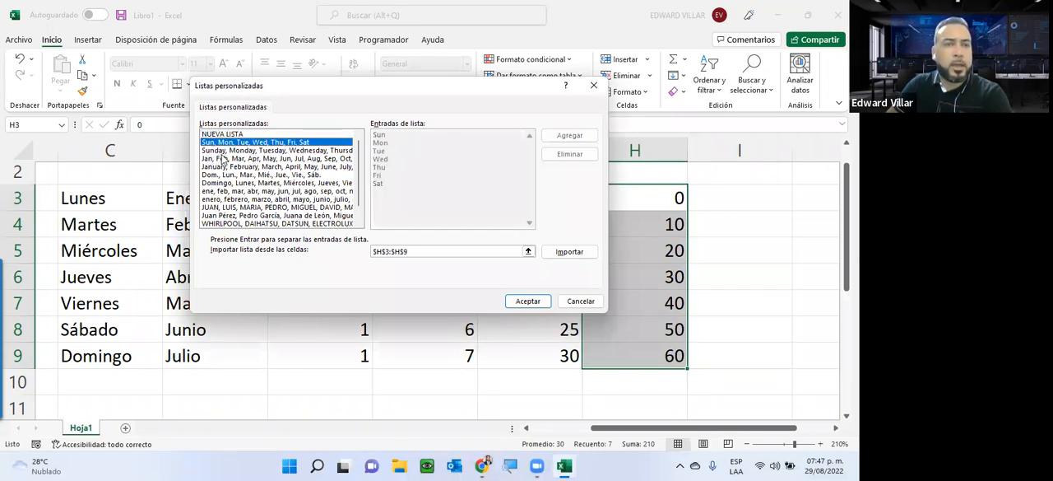
click(222, 152)
click(251, 183)
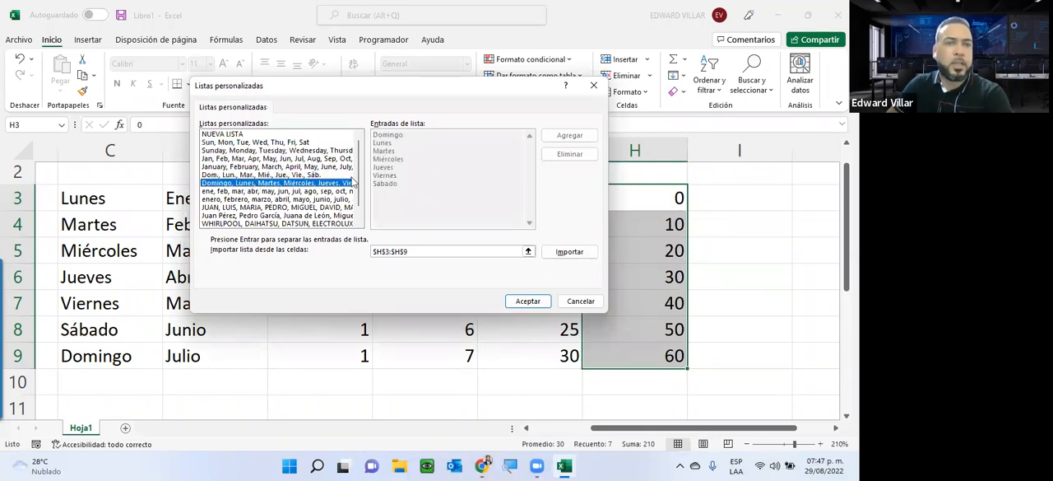
scroll(362, 201, down, 1)
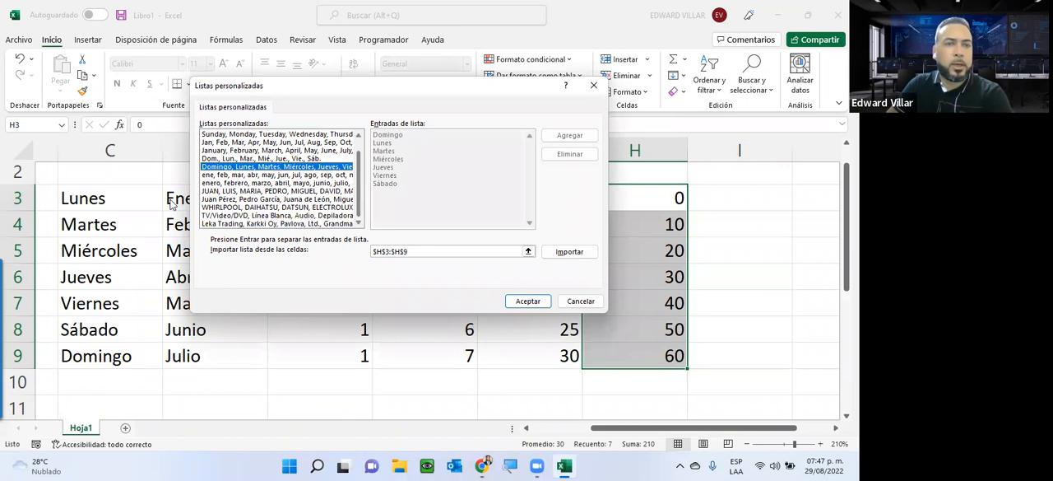
click(234, 207)
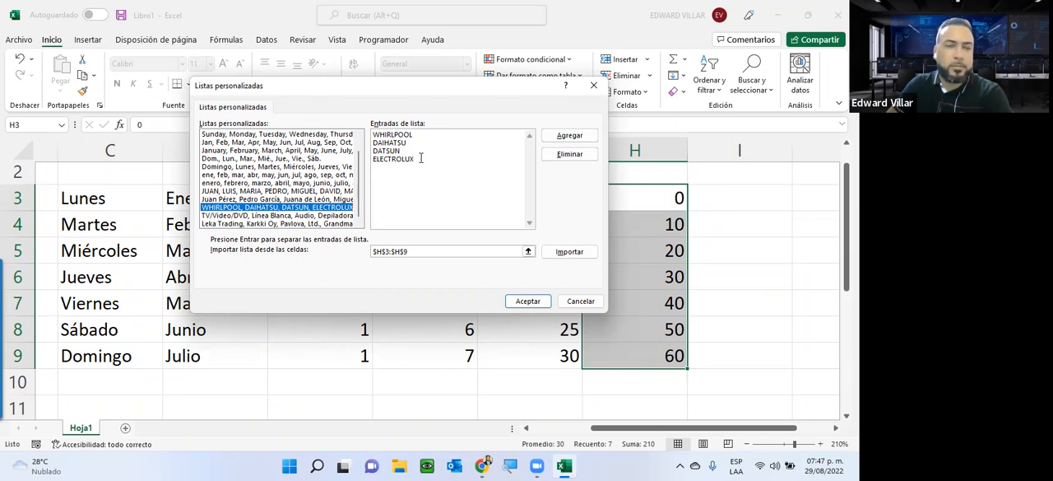
click(581, 301)
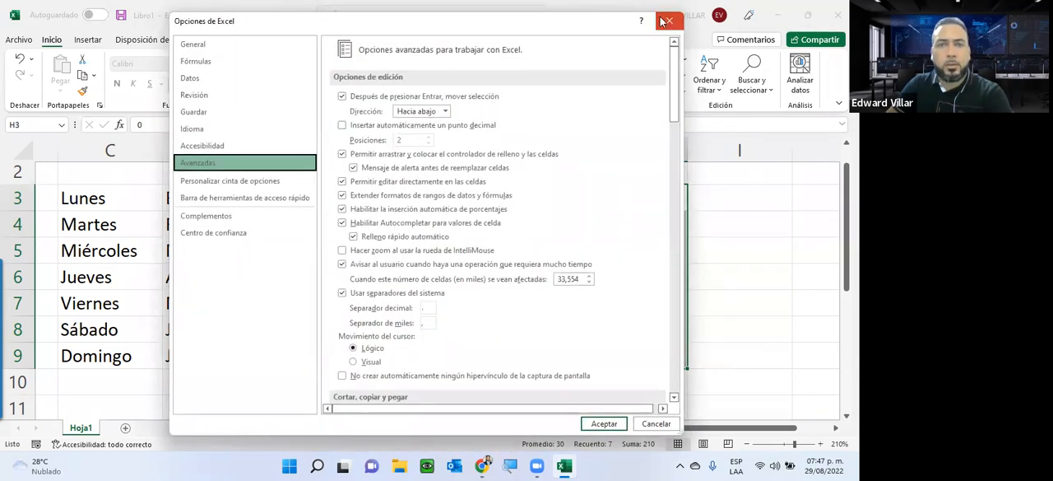
click(669, 21)
Step: Switch to Chrome, close the Unidad 2 forum page, and download and open the Actividad de la Unidad 2 workbook for editing
click(778, 15)
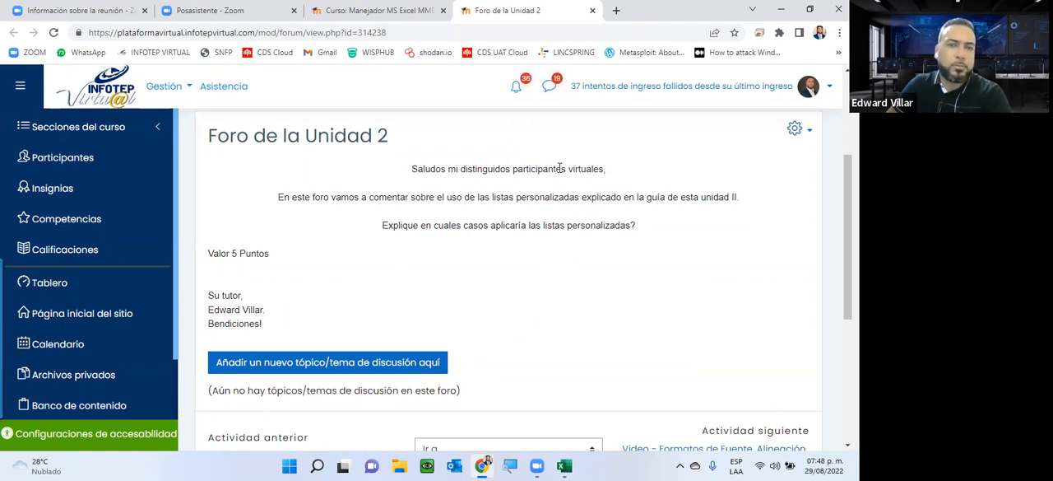
click(592, 10)
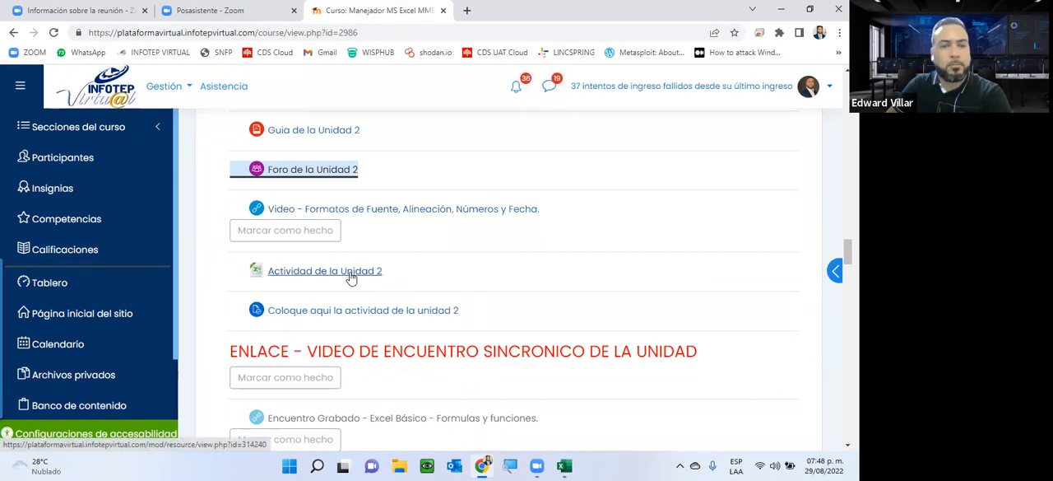
click(307, 271)
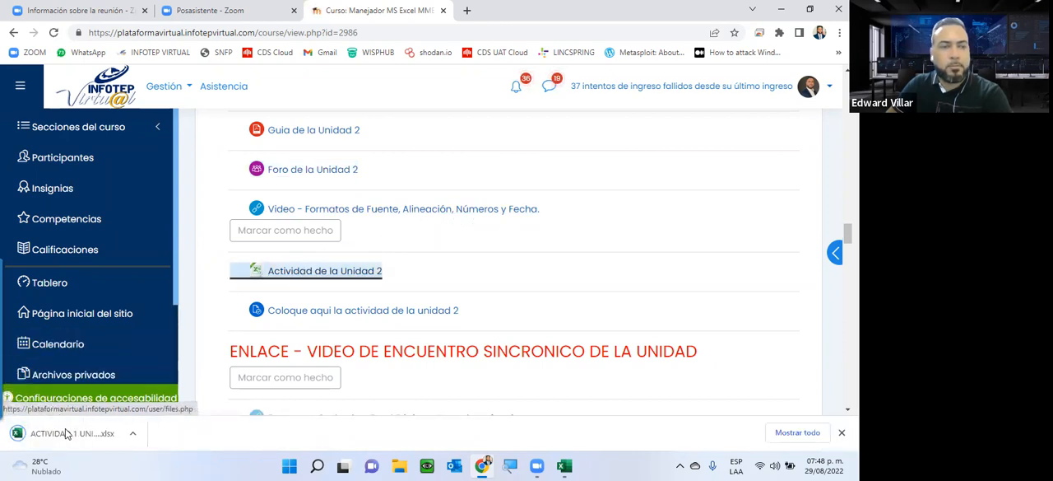
click(67, 434)
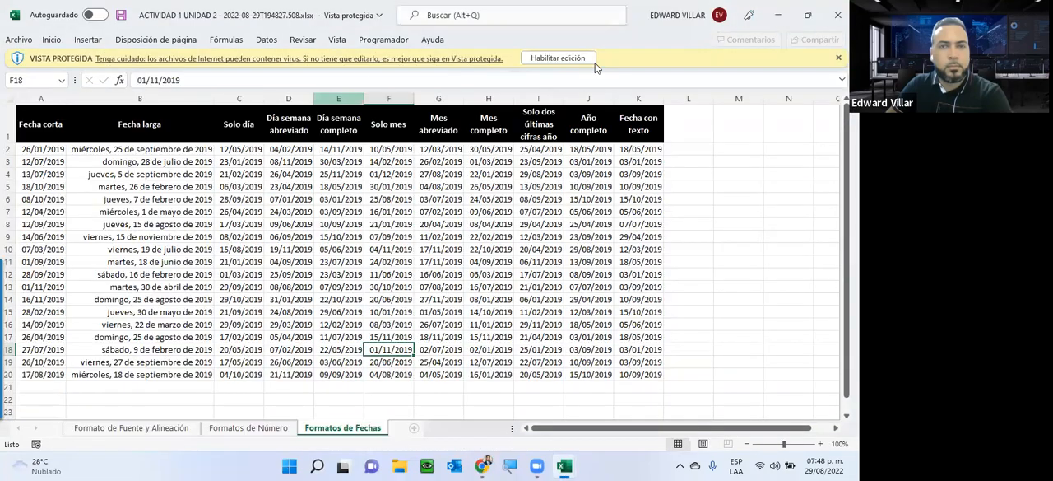
click(586, 58)
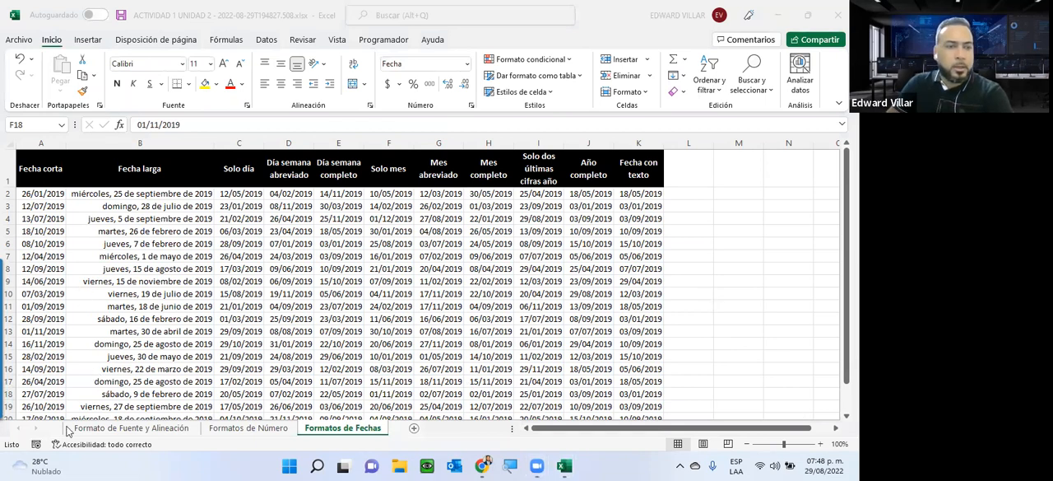
Step: Look through the three activity sheets, and on Formato de Fuente y Alineación examine the instruction box and the table in A1:F15
click(95, 431)
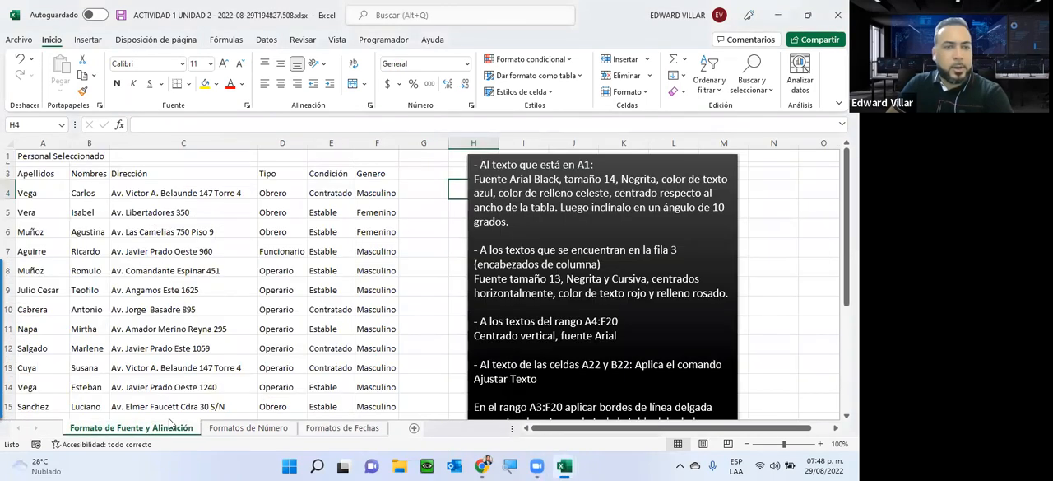
click(247, 427)
click(329, 428)
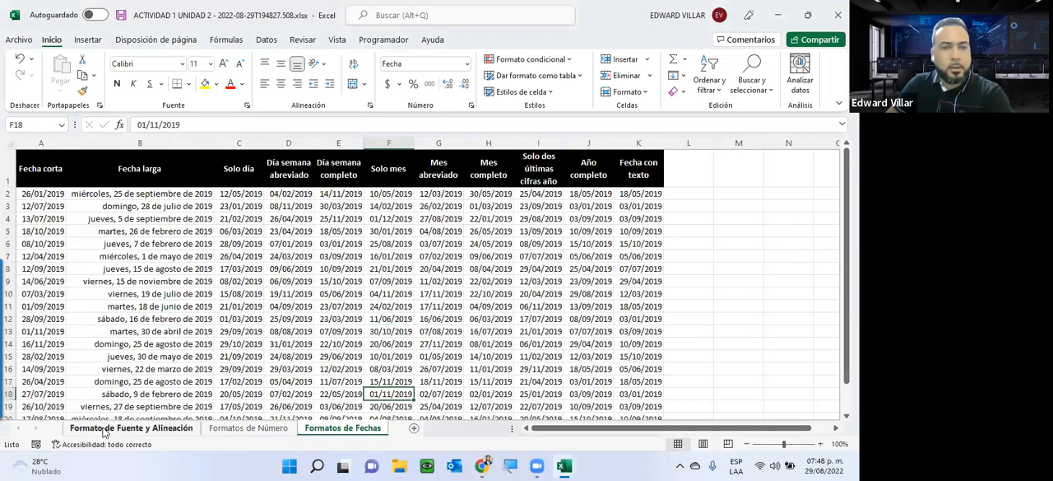
click(132, 428)
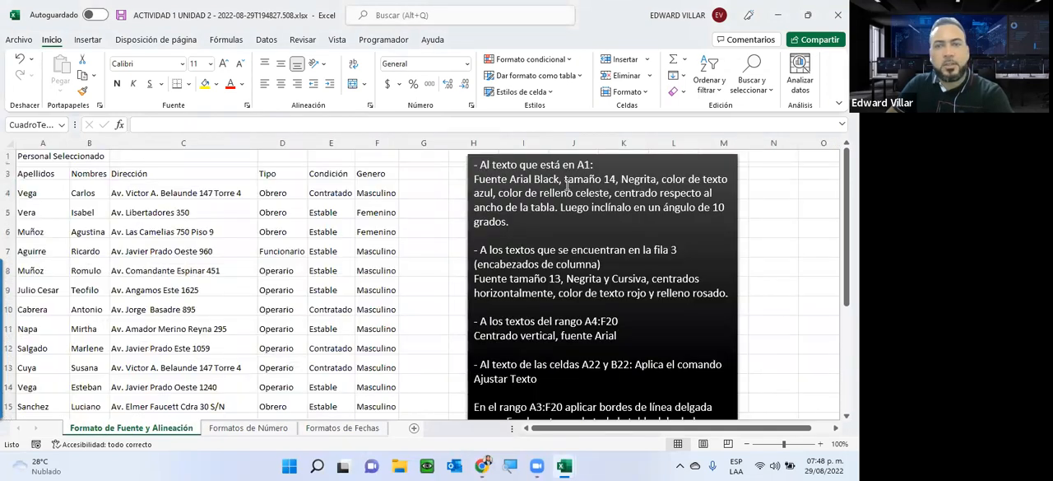
click(467, 155)
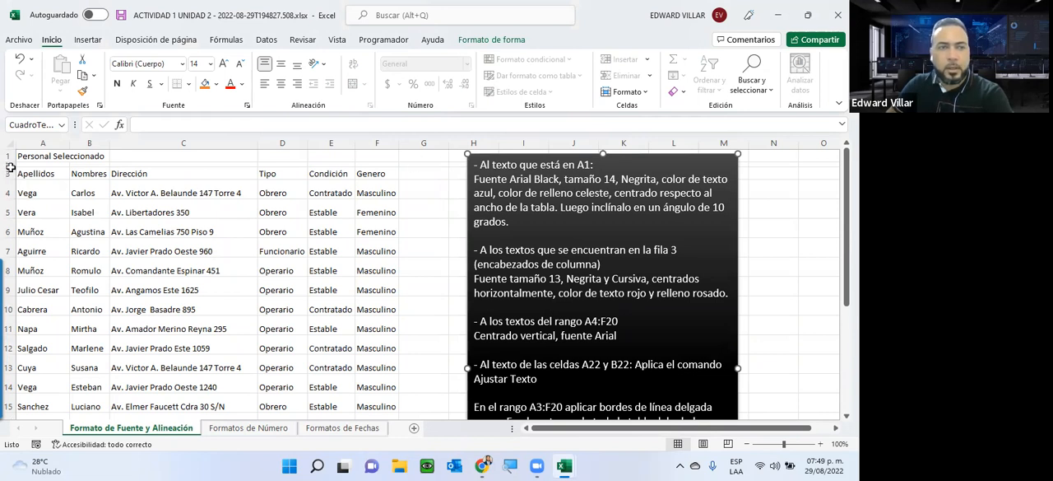
drag(31, 154, 381, 408)
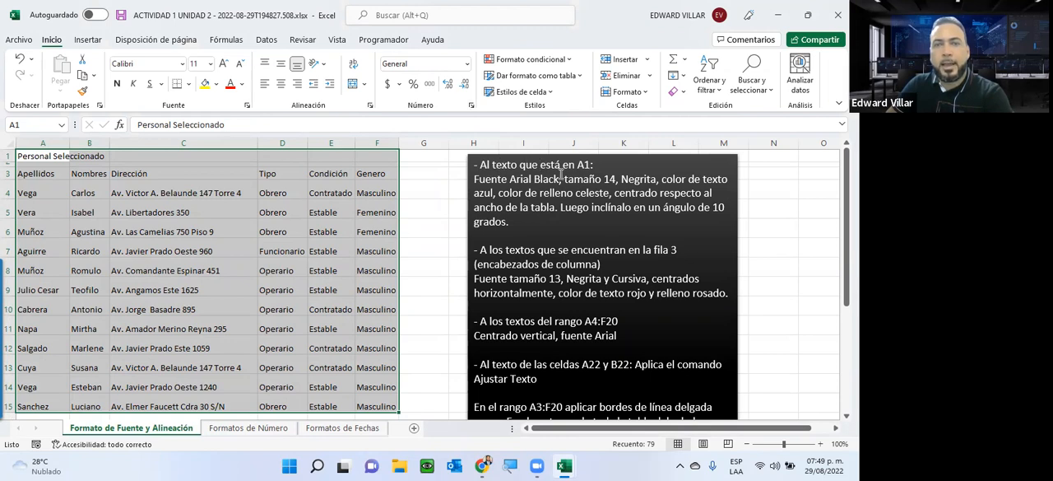
Step: Set the font of the title Personal Seleccionado in A1 to Arial Black
click(31, 157)
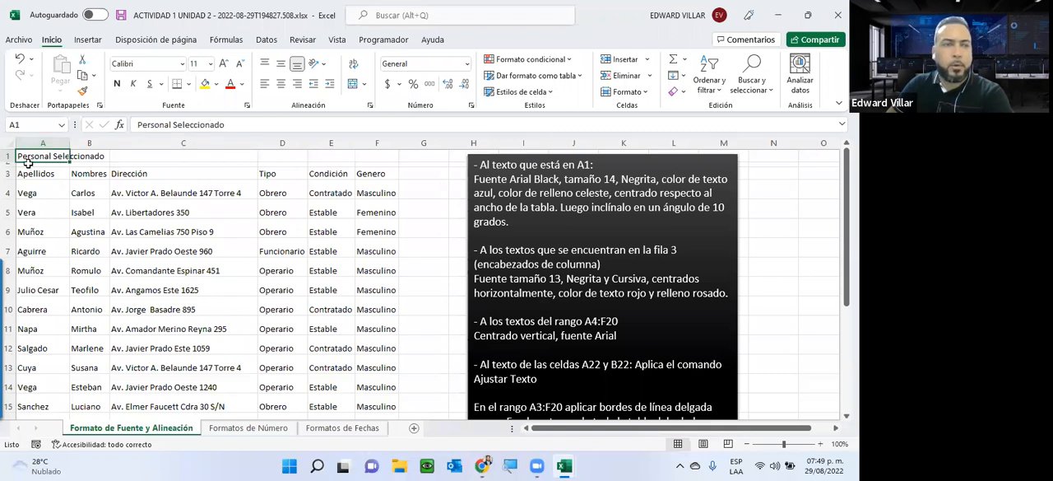
click(183, 68)
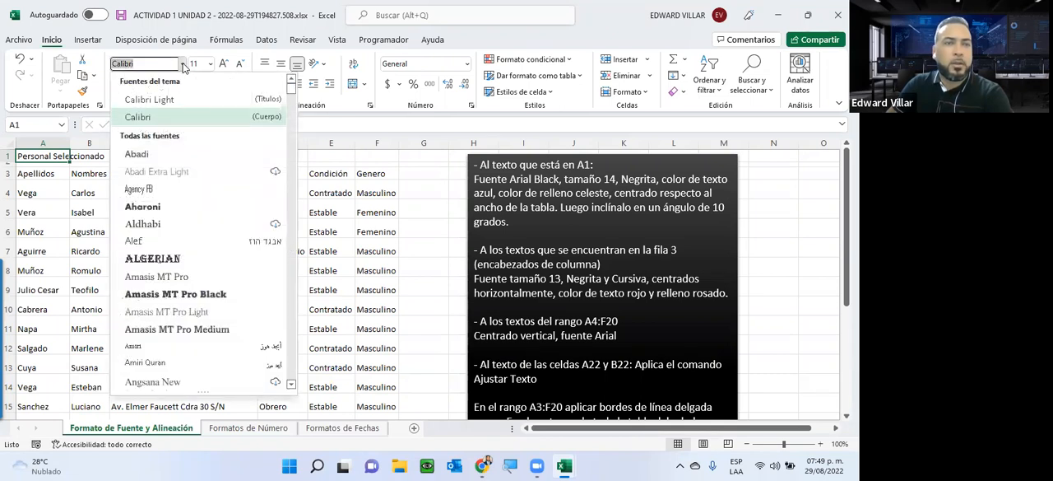
scroll(186, 253, down, 3)
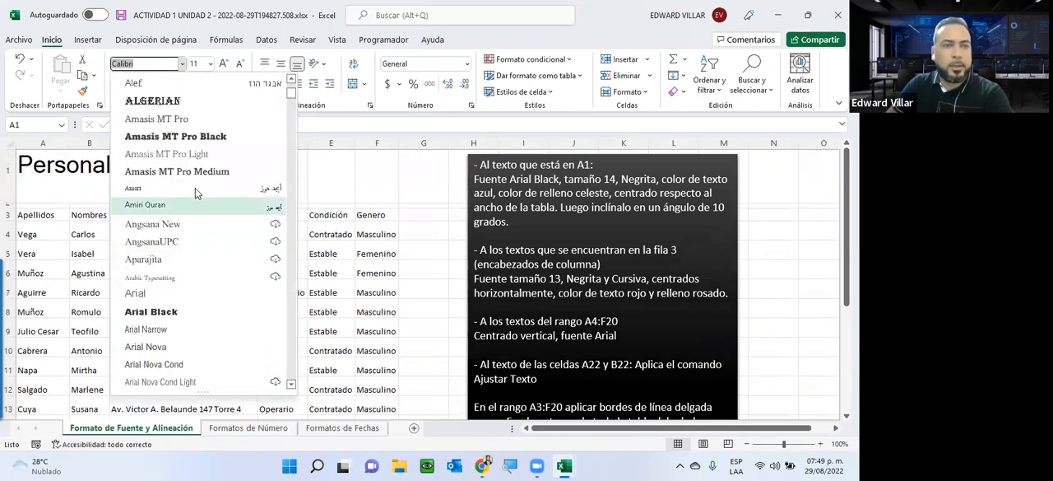
scroll(195, 190, down, 4)
scroll(198, 220, up, 2)
scroll(198, 220, up, 4)
scroll(187, 189, down, 1)
scroll(188, 177, down, 4)
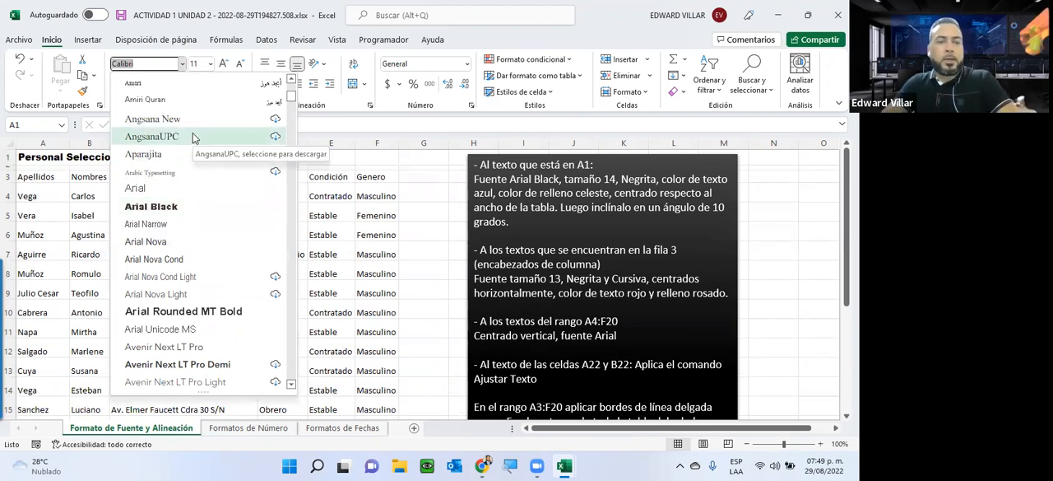
text(Arial)
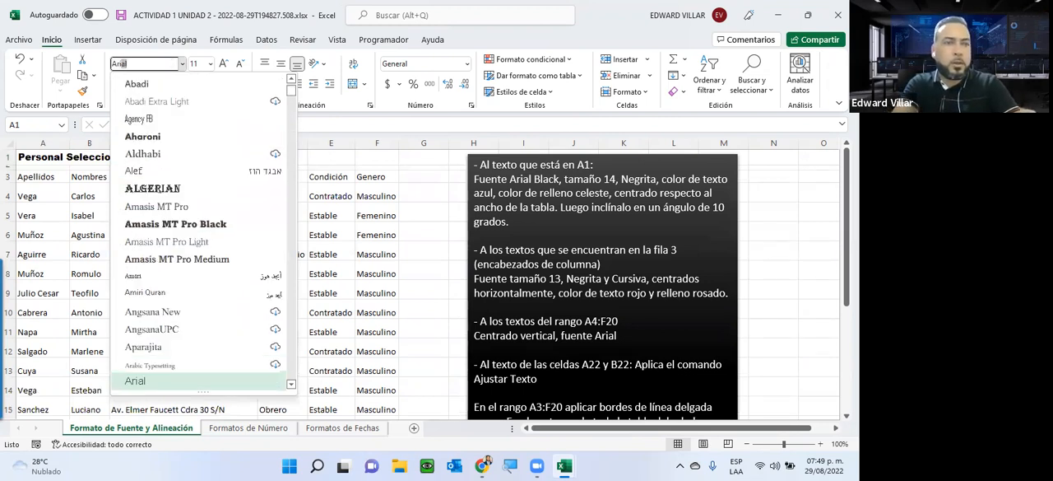
text(al)
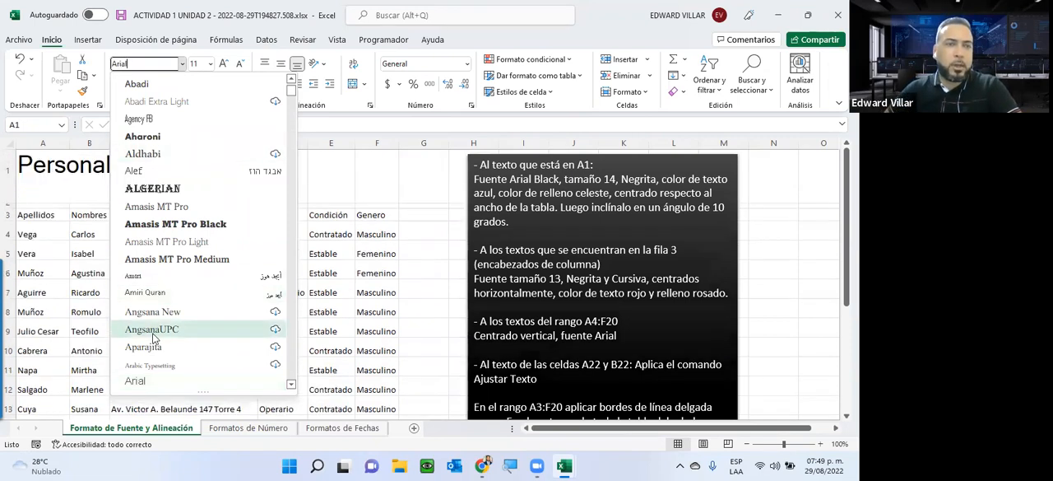
scroll(154, 356, down, 1)
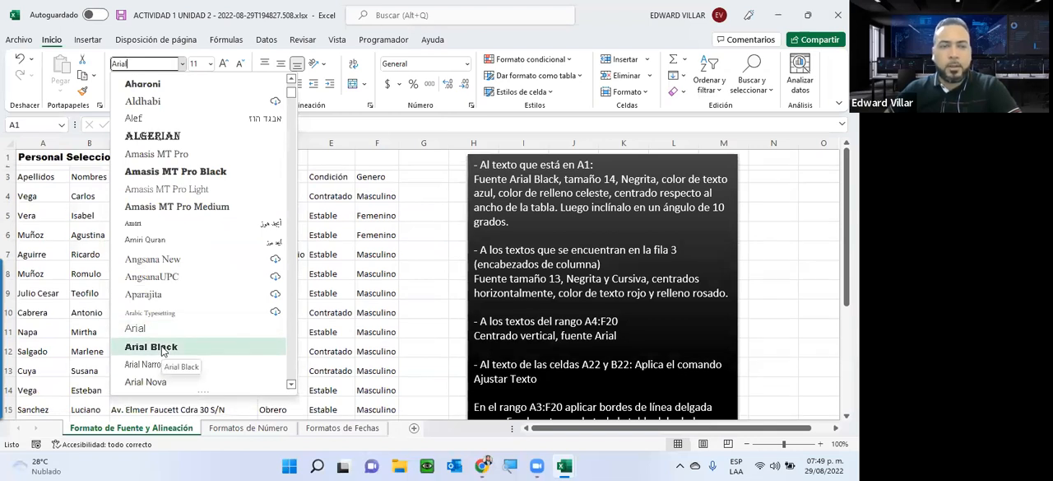
click(163, 349)
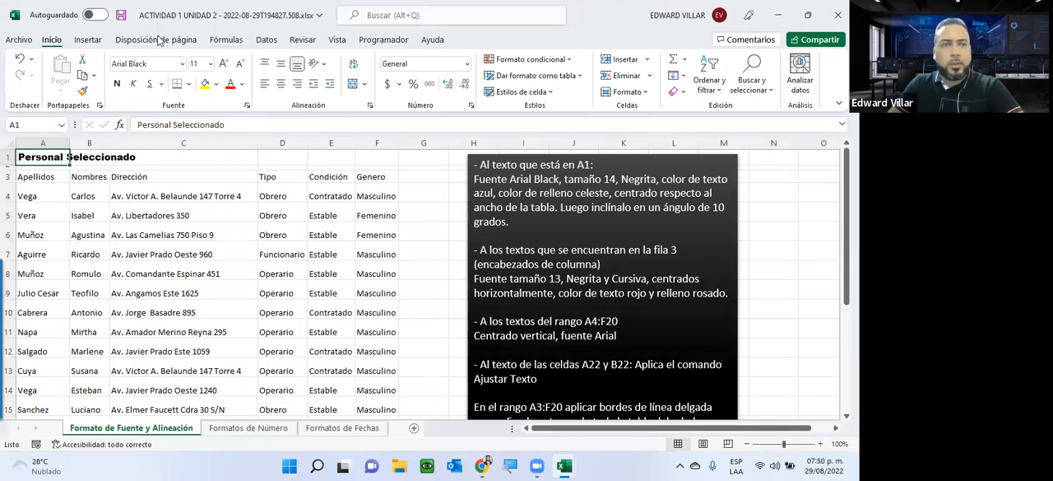
Step: Try 15 as the font size of the title in A1, and finally set it to 14
click(209, 65)
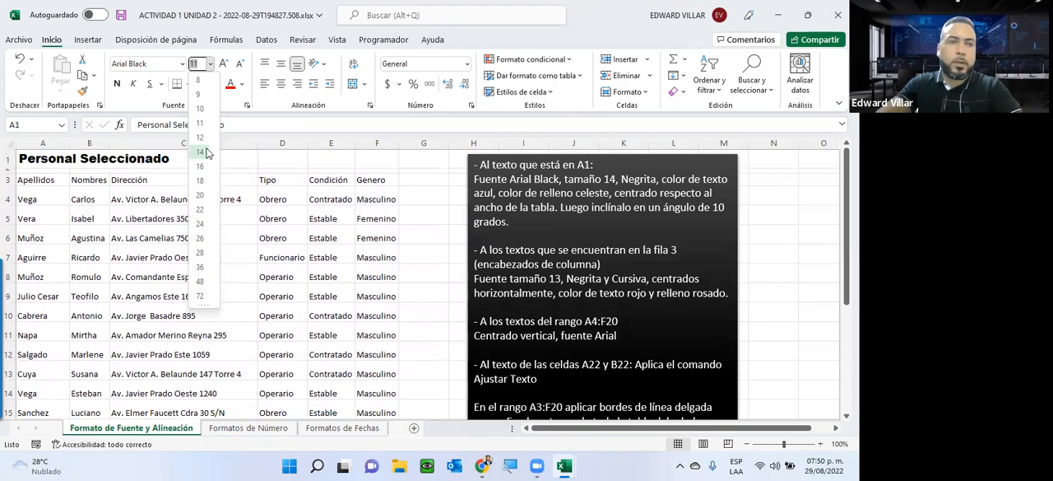
text(15)
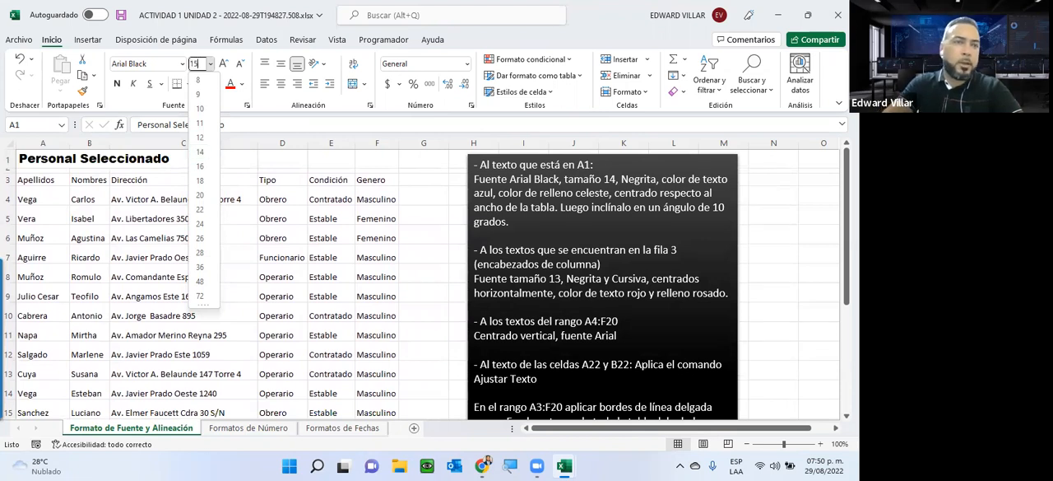
key(Return)
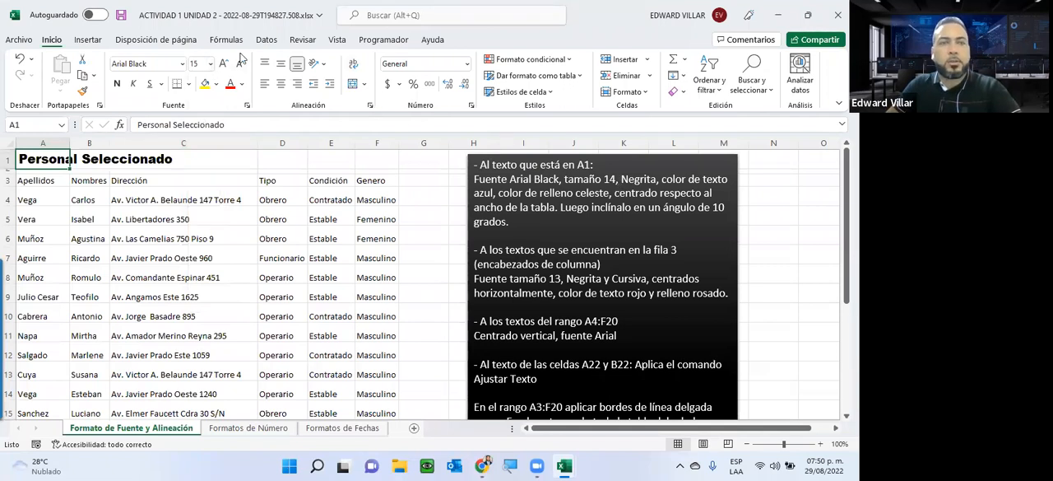
click(211, 63)
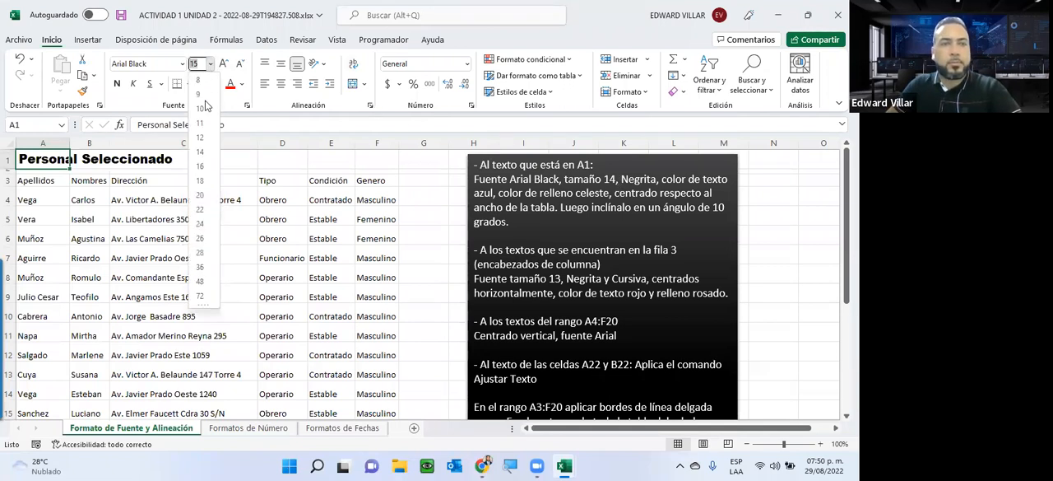
click(207, 152)
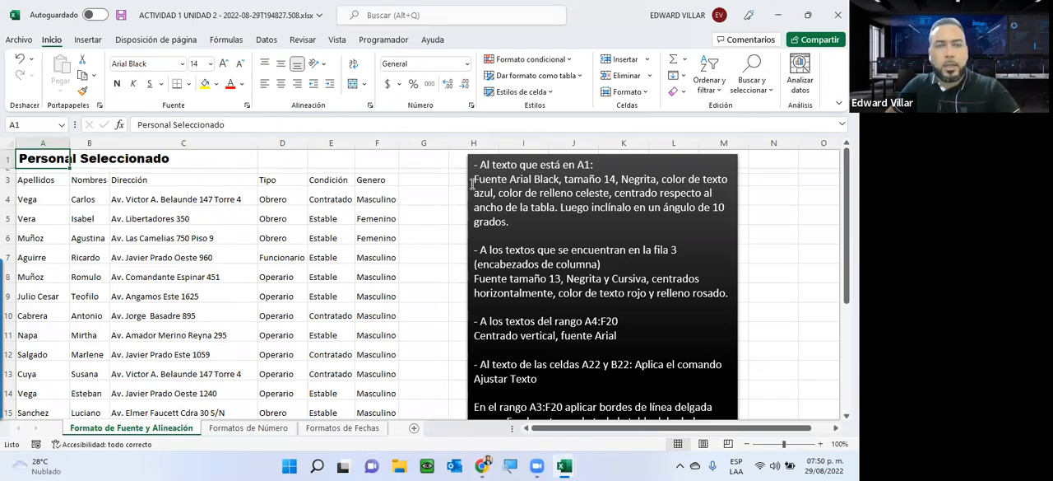
Step: Examine the first formatting instruction in the text box, and compare the font settings of A1, the Dirección header and the empty cells of row 1
drag(475, 184, 565, 219)
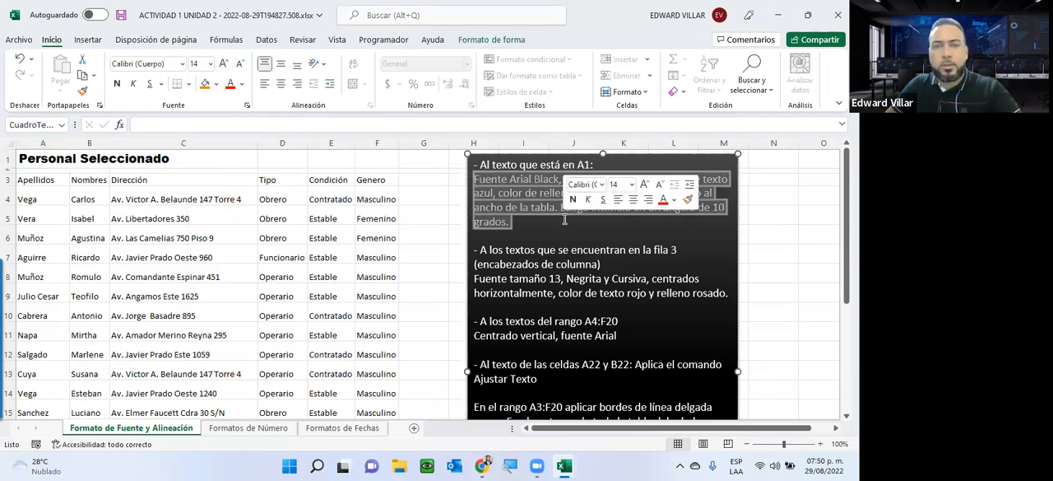
click(126, 183)
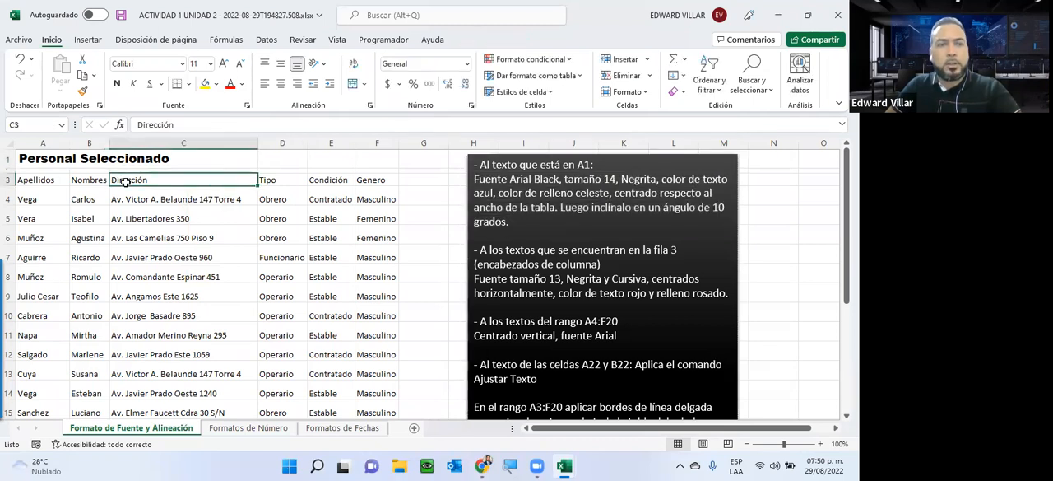
click(45, 162)
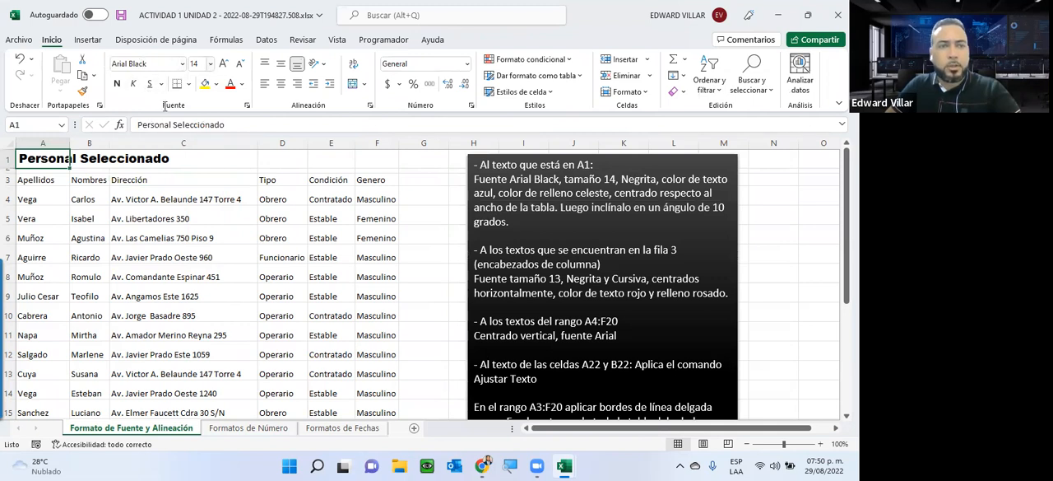
click(129, 181)
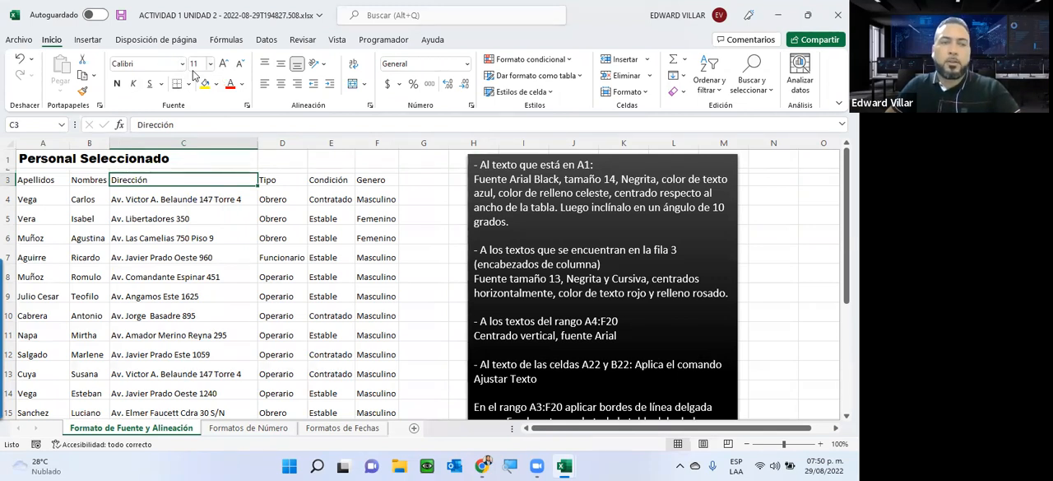
click(47, 159)
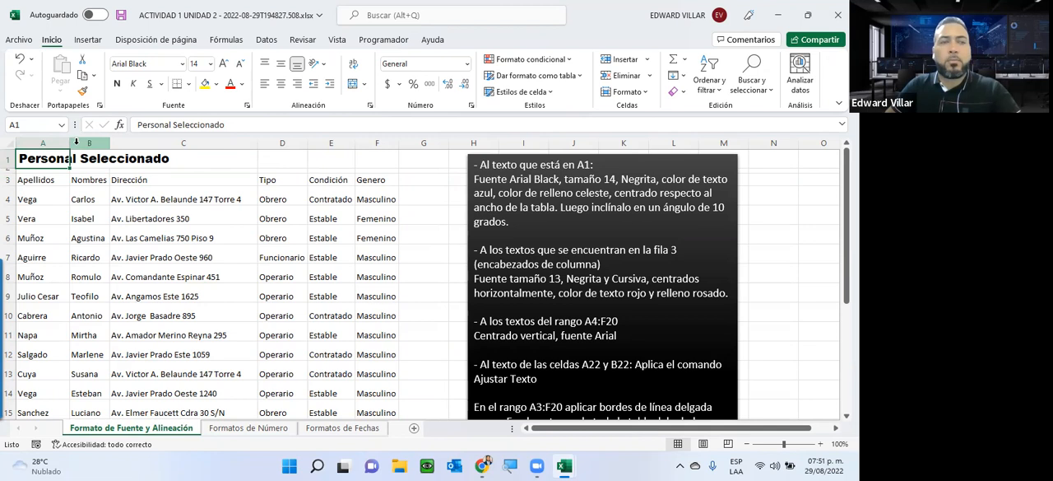
click(273, 162)
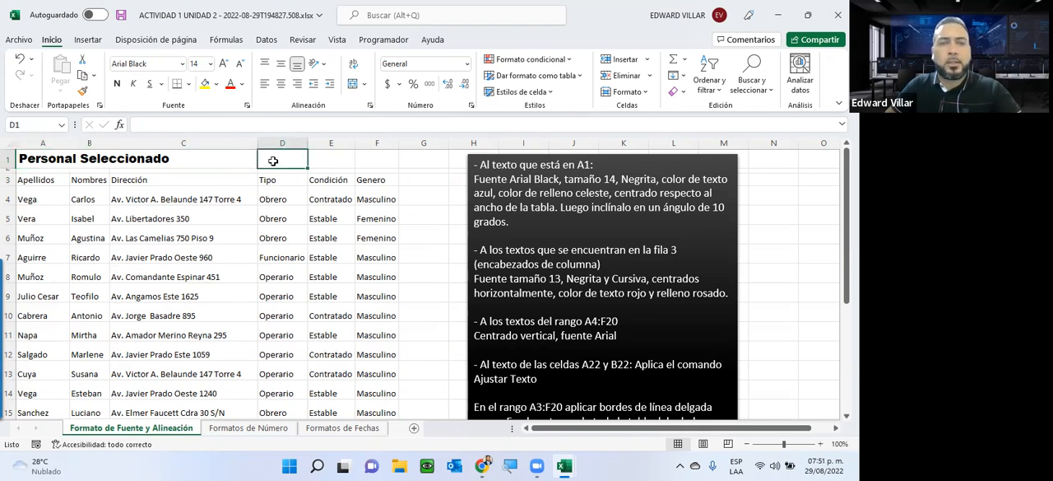
drag(361, 167, 421, 153)
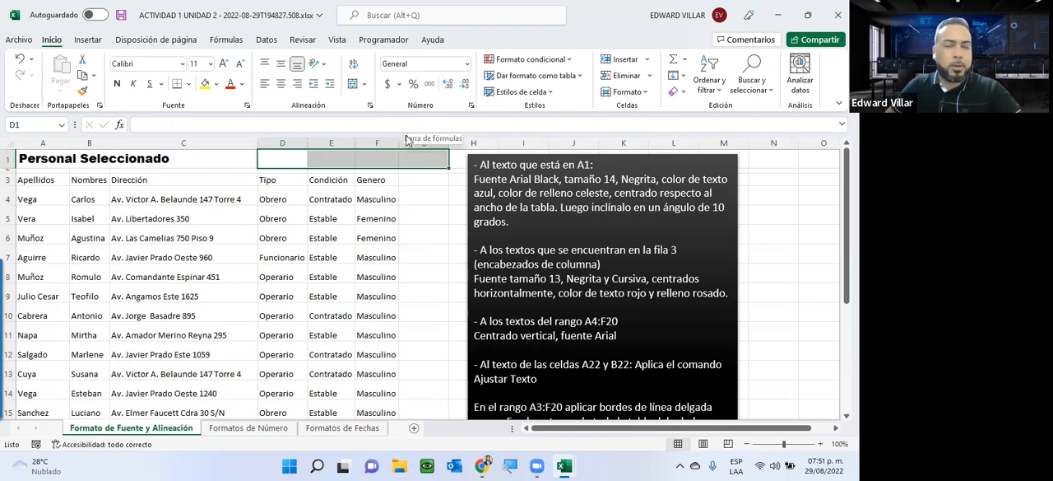
Step: Apply bold to the title in A1 and compare its bold state with the Dirección header in C3
click(41, 161)
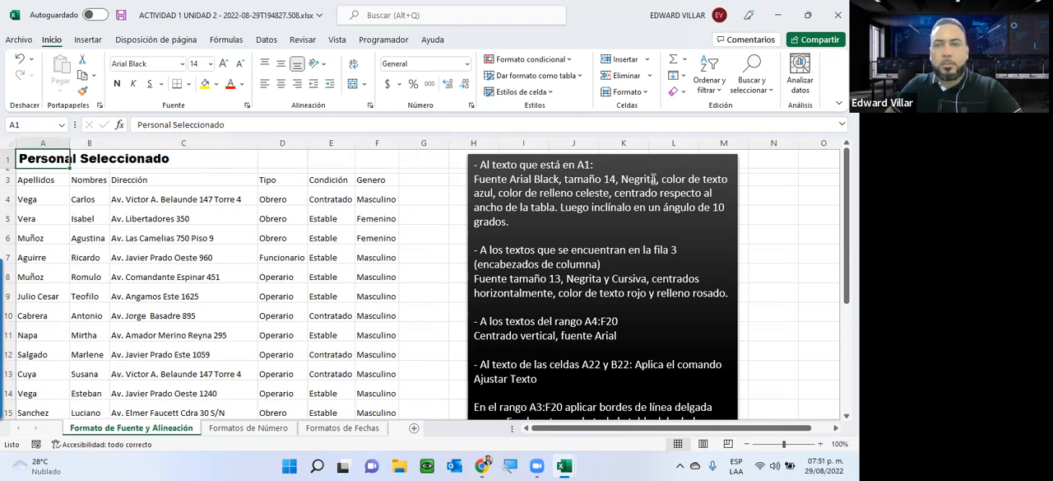
click(119, 86)
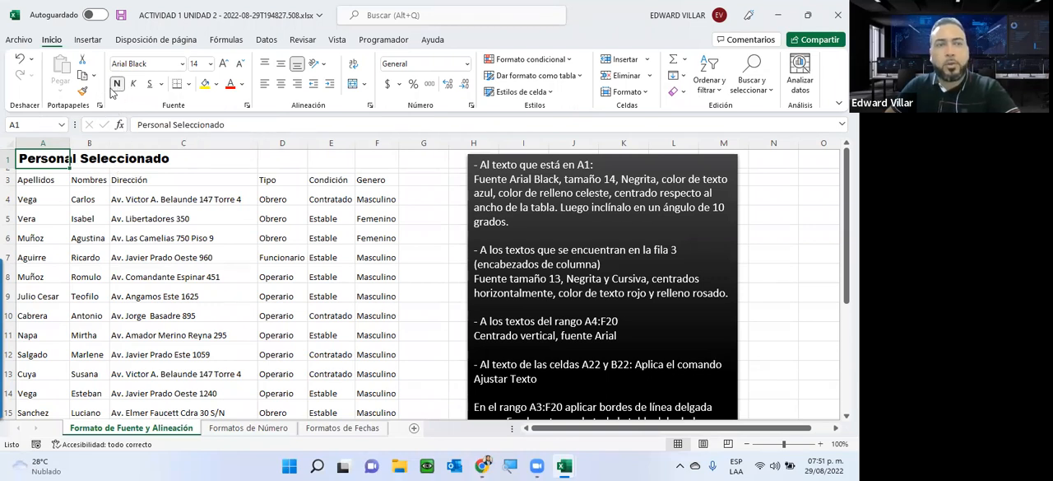
click(131, 181)
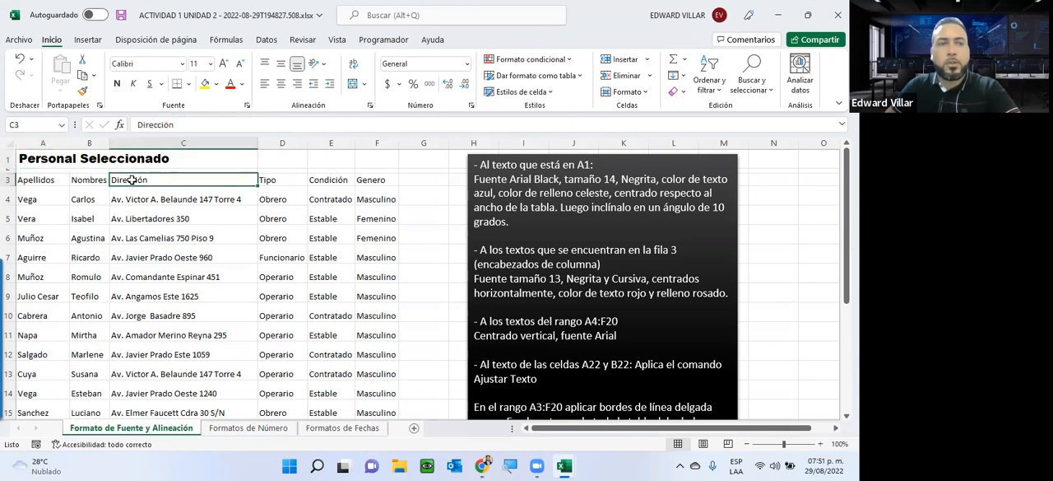
Step: Set the text color of the title in A1 to the standard blue
click(54, 154)
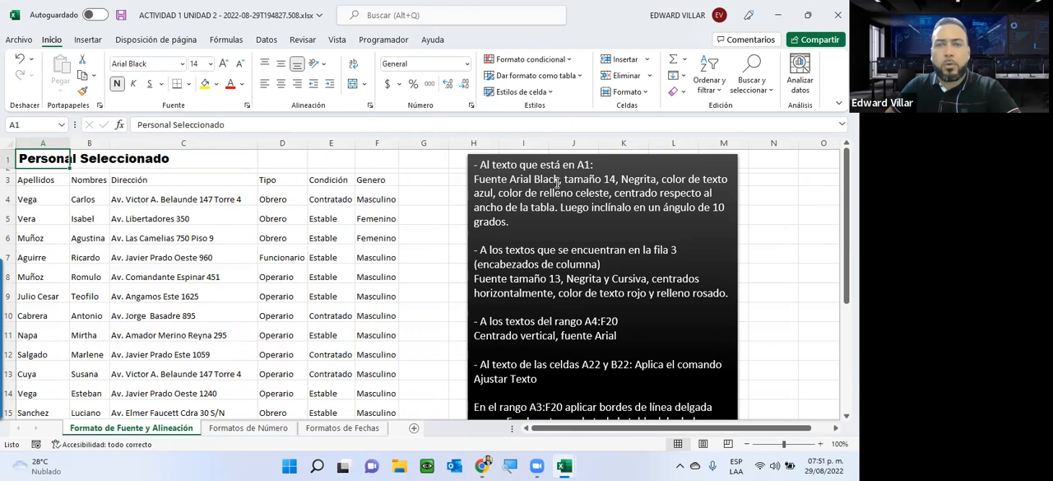
click(243, 85)
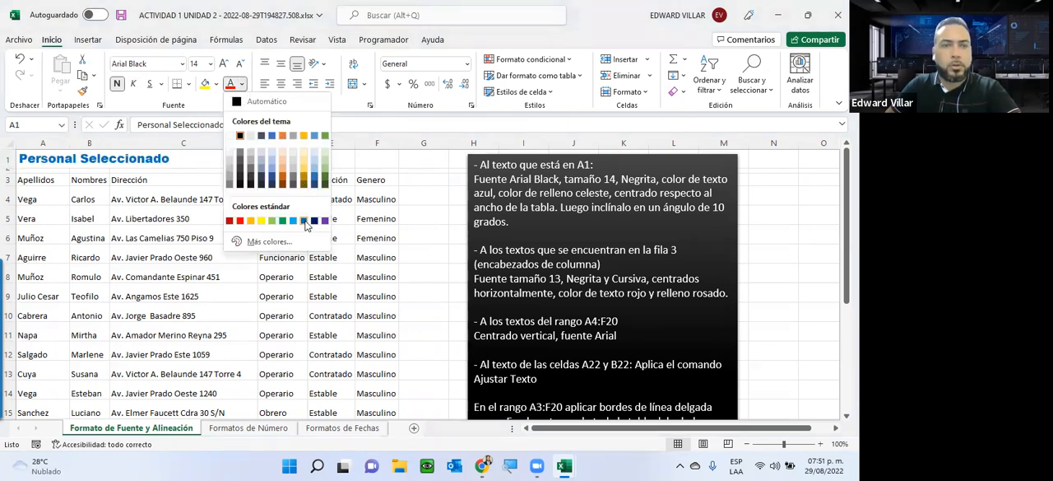
click(304, 220)
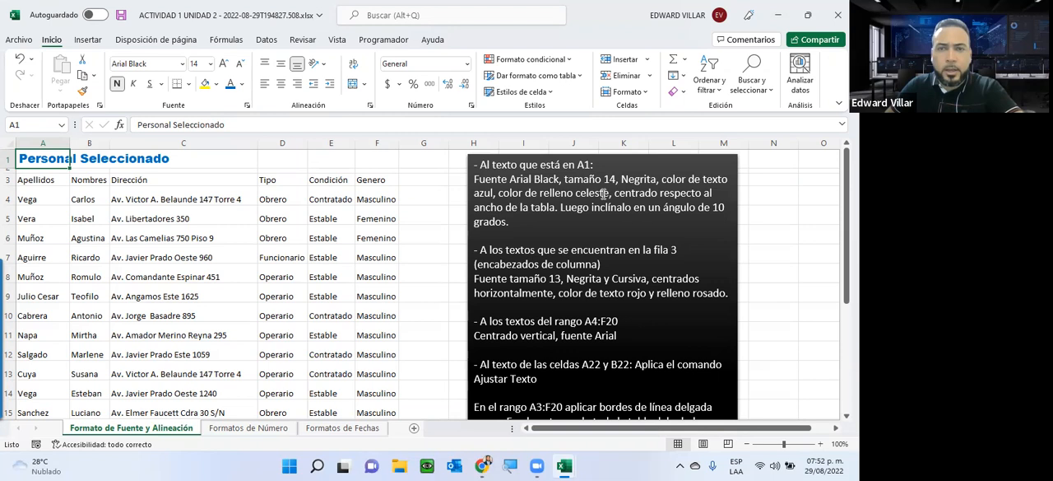
Step: Fill cell A1 with the theme color Azul grisáceo, Texto 2, Claro 80%
click(241, 84)
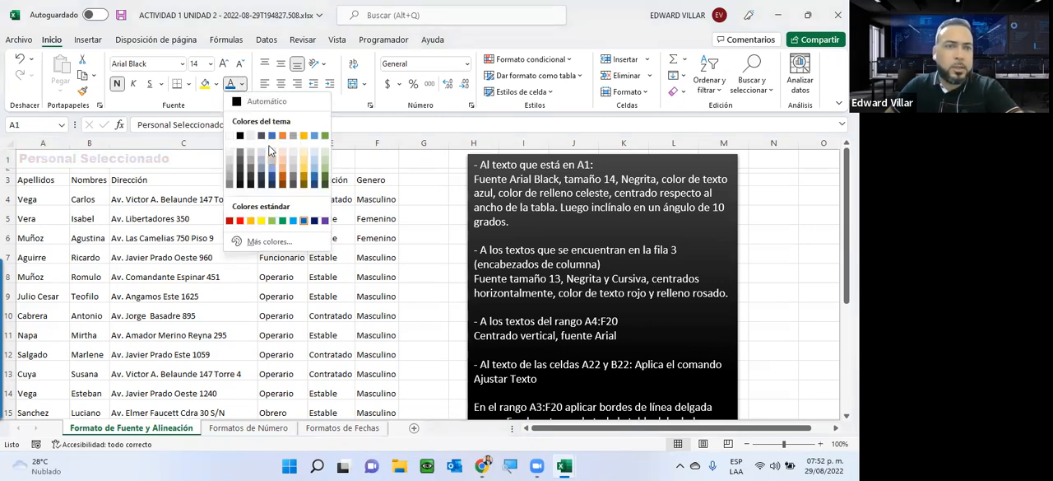
click(214, 85)
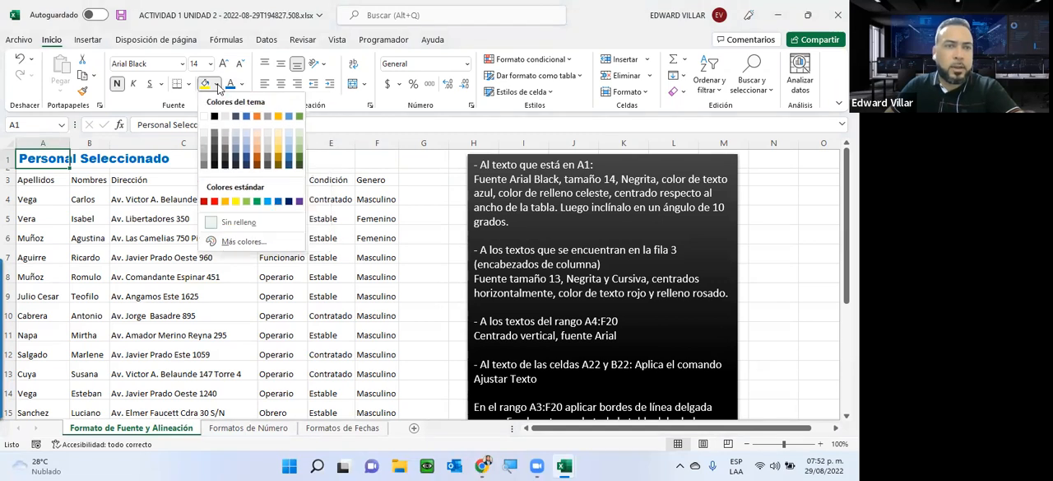
click(238, 133)
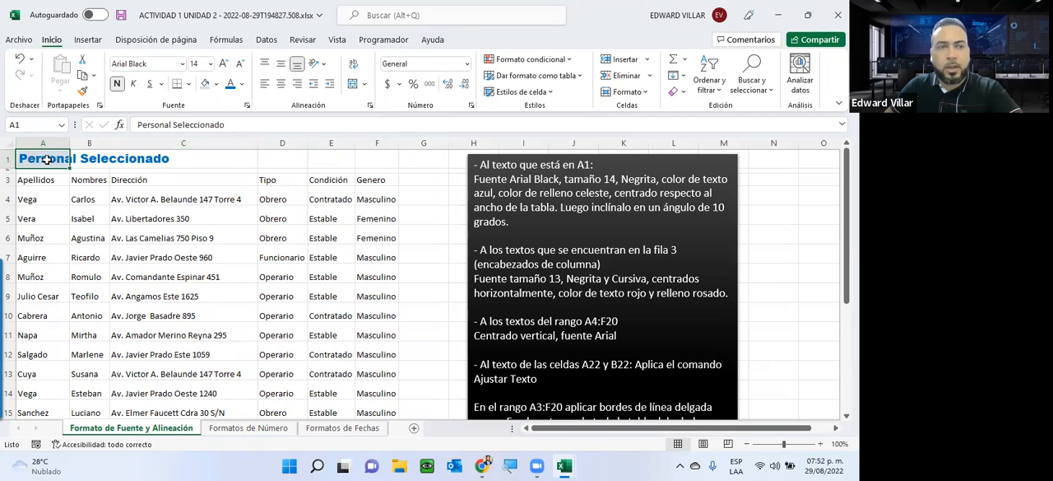
Step: Check which cell holds the title, select A1:F1 across the table width, and autofit column A to its contents
click(84, 163)
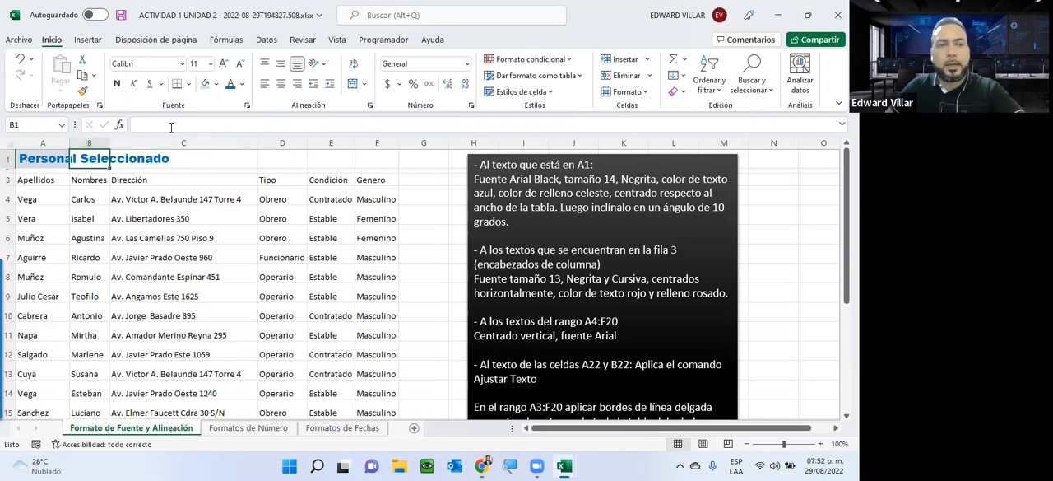
click(32, 157)
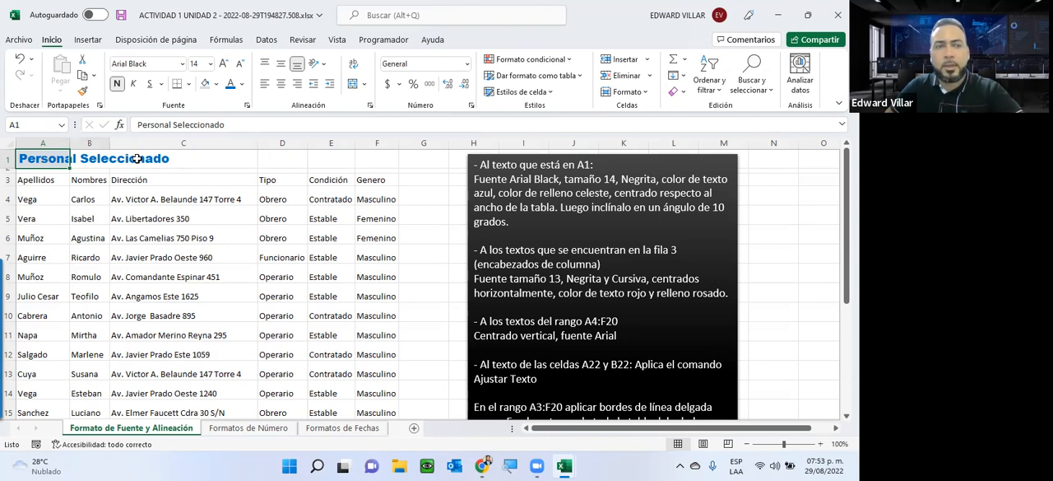
drag(137, 159, 377, 159)
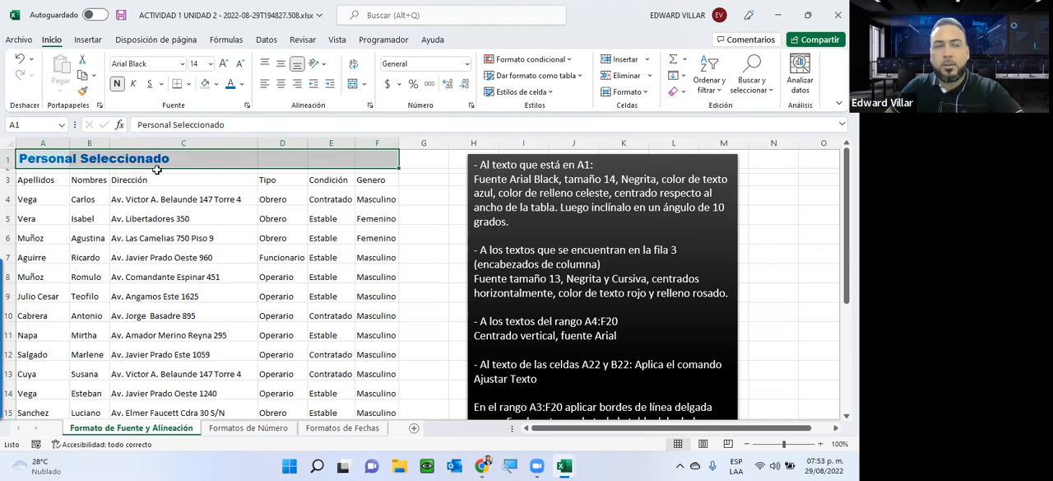
double_click(74, 147)
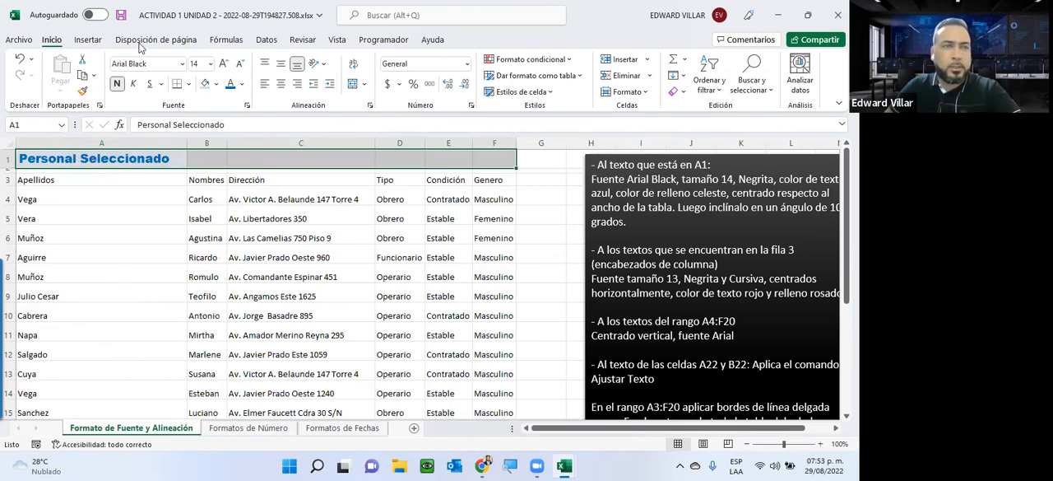
Step: Check the print preview of the active sheet with the widened column A and return to the worksheet
click(18, 40)
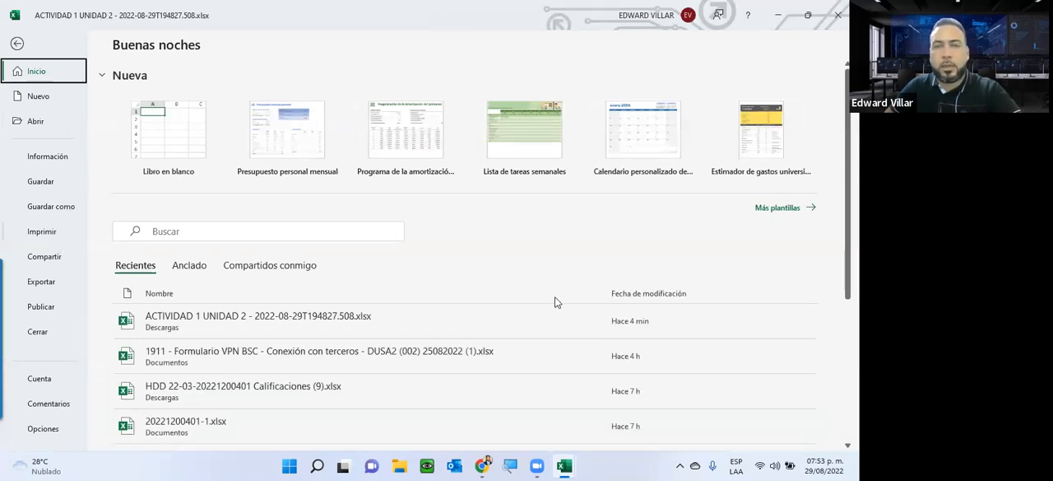
key(ctrl+p)
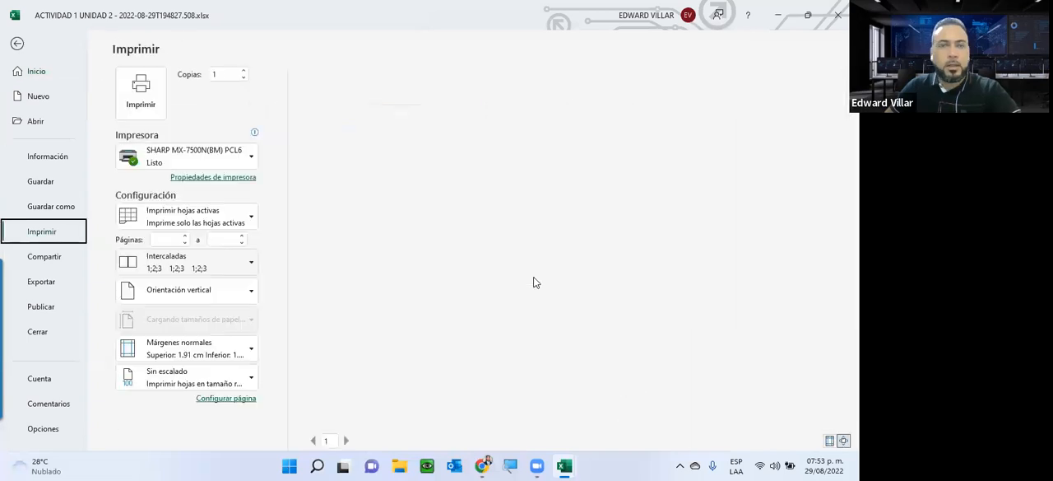
key(Escape)
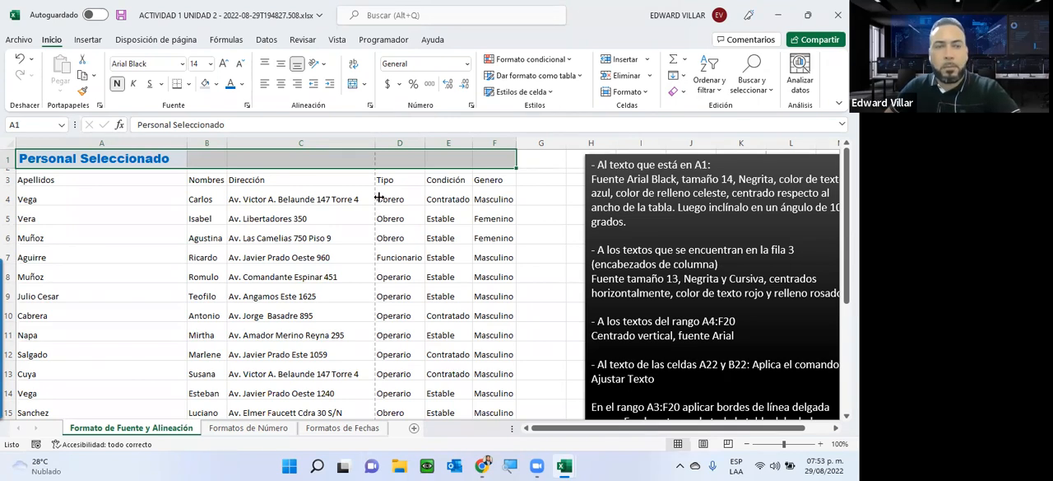
Step: Undo the autofit of column A, check the sheet's print preview again, and return to the worksheet
click(20, 57)
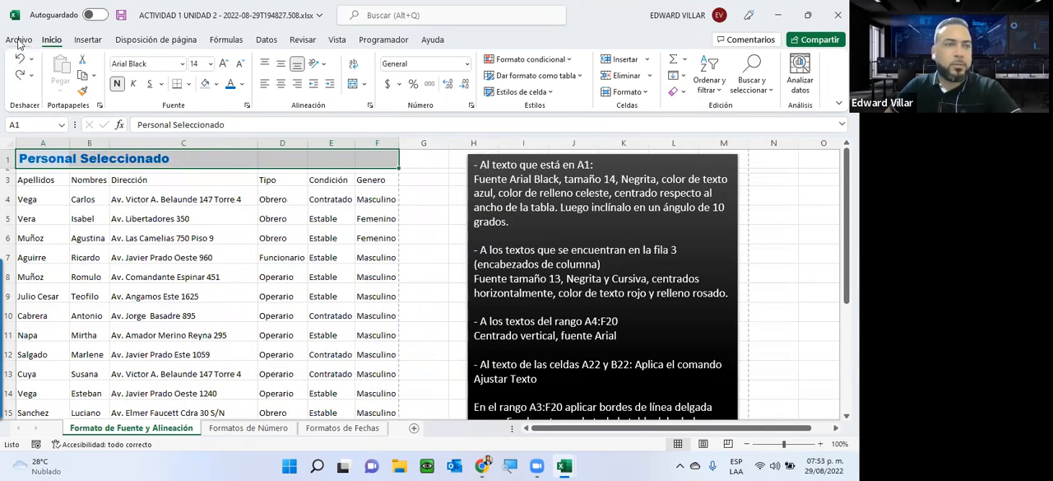
click(19, 40)
click(30, 233)
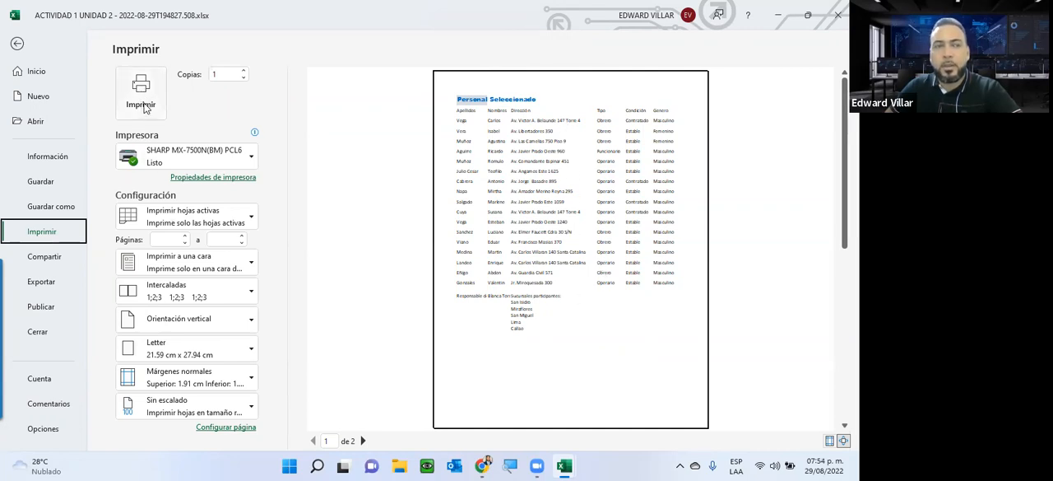
click(25, 72)
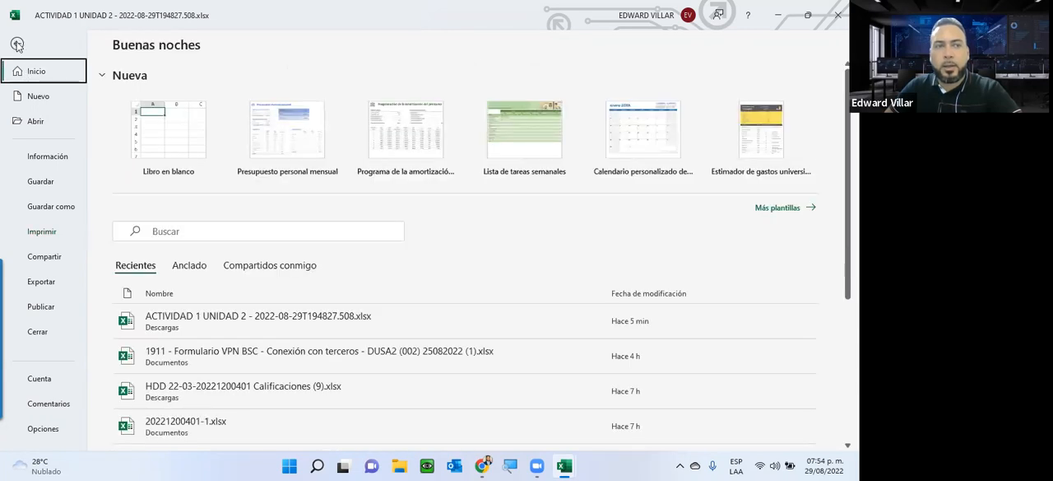
click(17, 44)
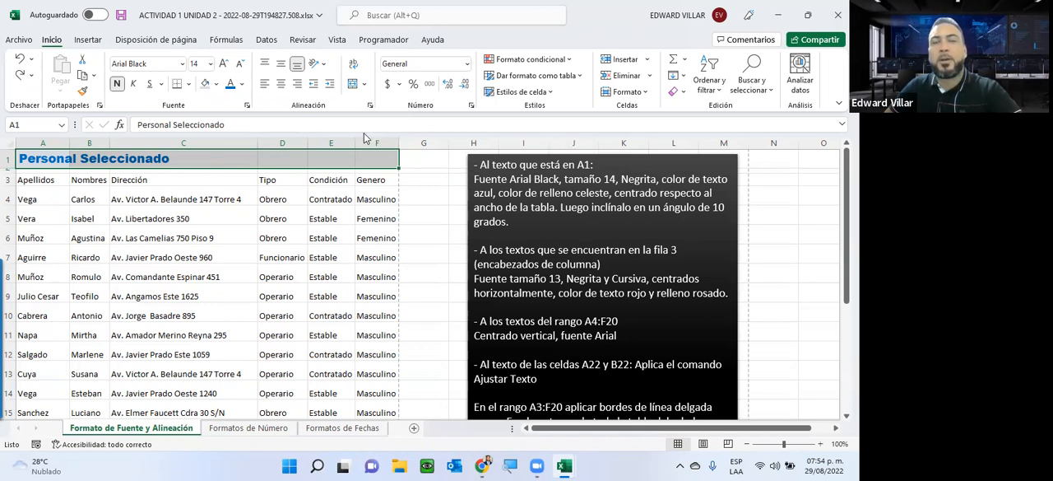
Step: Select the Dirección header in C3 and narrow column A slightly
click(139, 180)
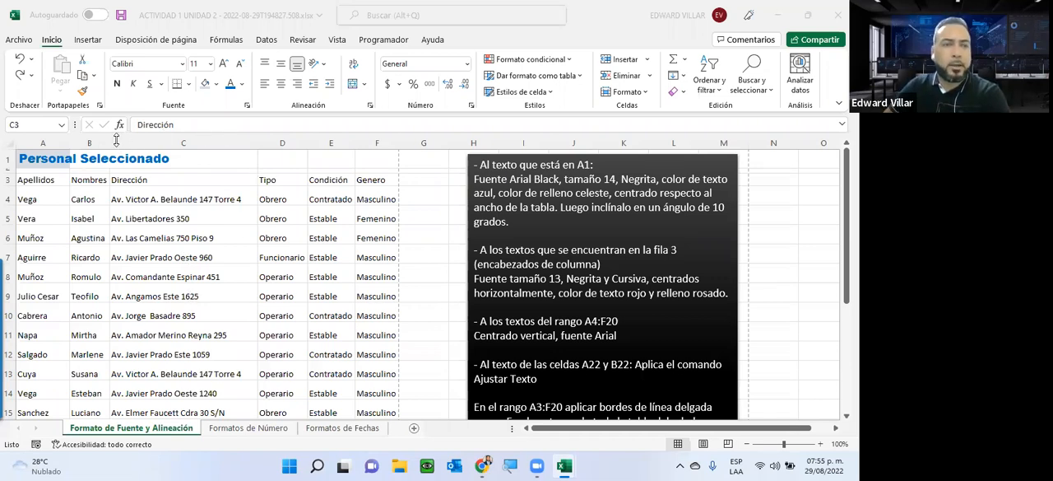
click(72, 142)
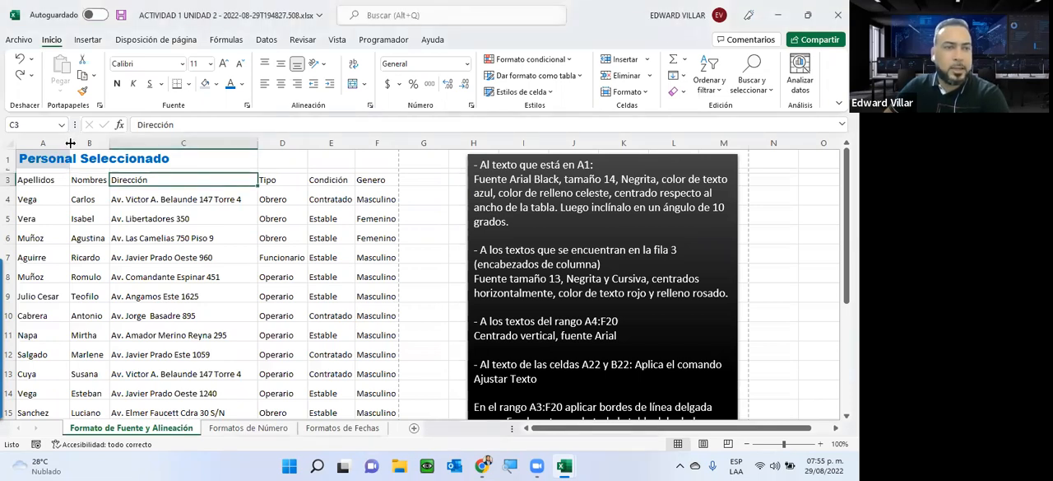
mouse_move(71, 144)
mouse_down()
mouse_move(224, 142)
mouse_move(67, 145)
mouse_up()
Step: Enlarge row 5 and try center and right horizontal alignment on the address in C5
drag(14, 222, 31, 270)
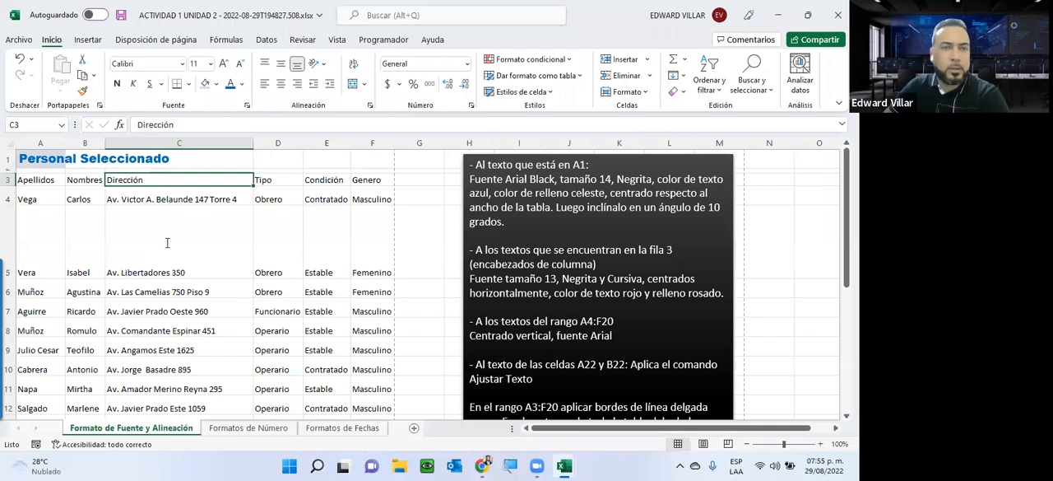
key(Down)
key(Down)
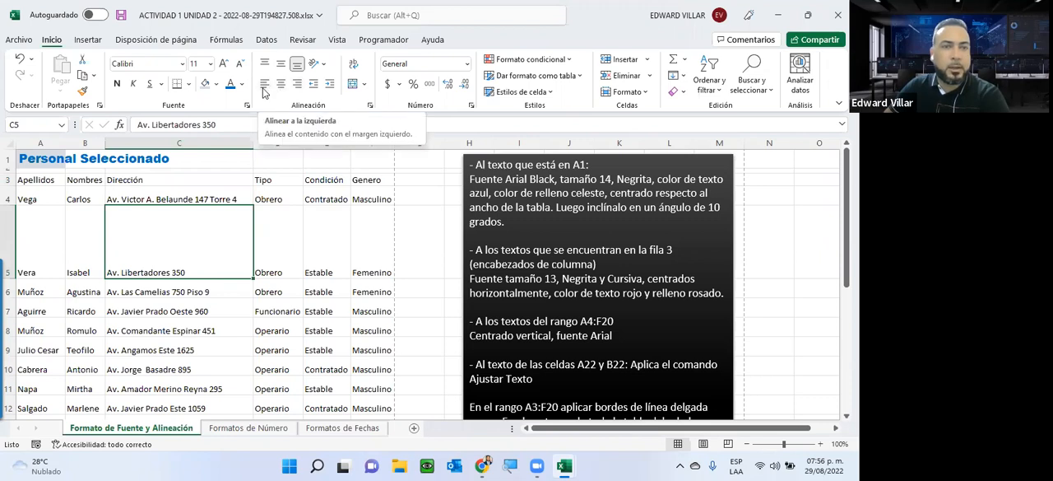
click(281, 83)
click(298, 85)
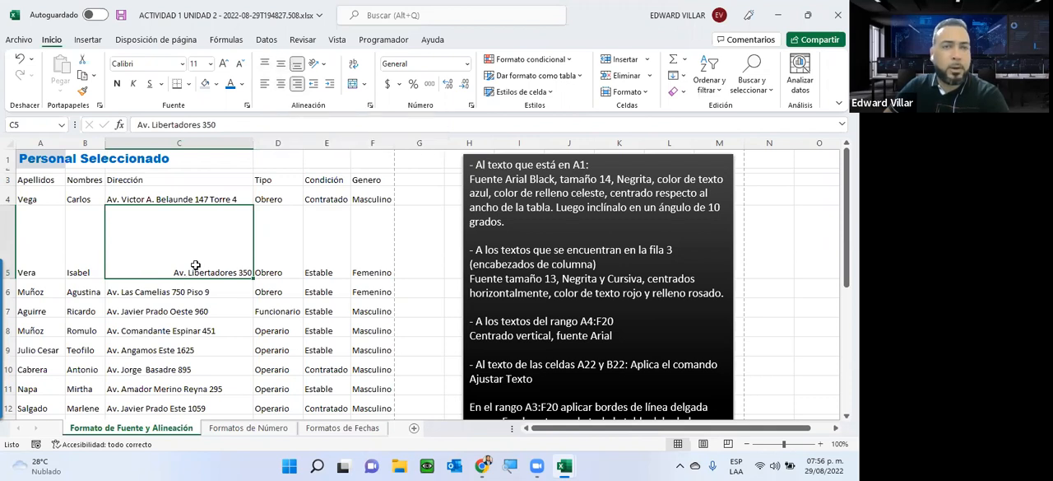
Step: Try middle and top vertical alignment on the address in C5, ending with it centered both vertically and horizontally
click(282, 65)
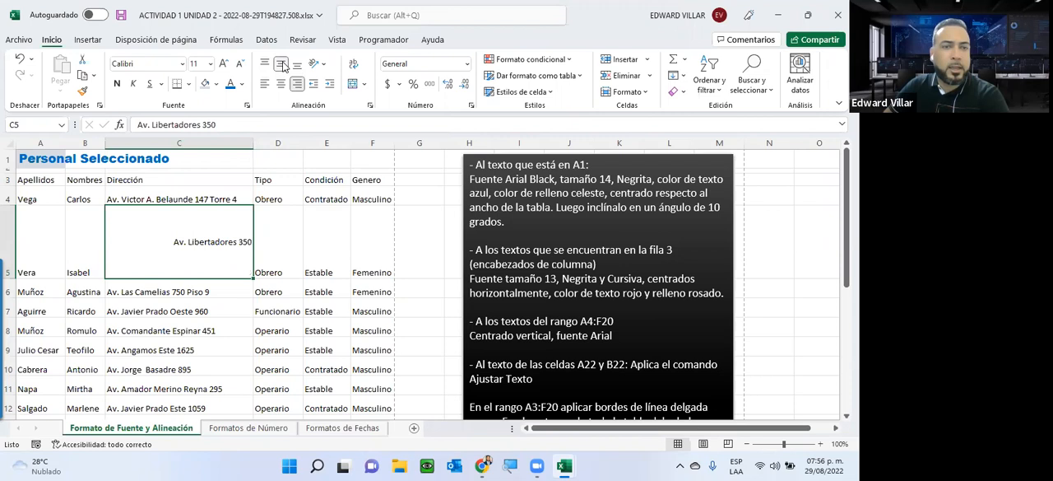
click(265, 65)
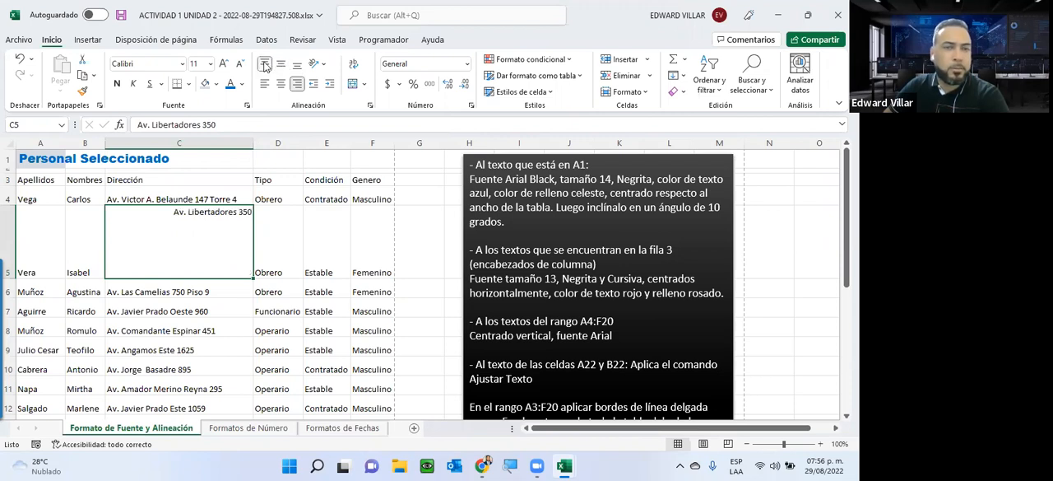
click(281, 65)
click(279, 84)
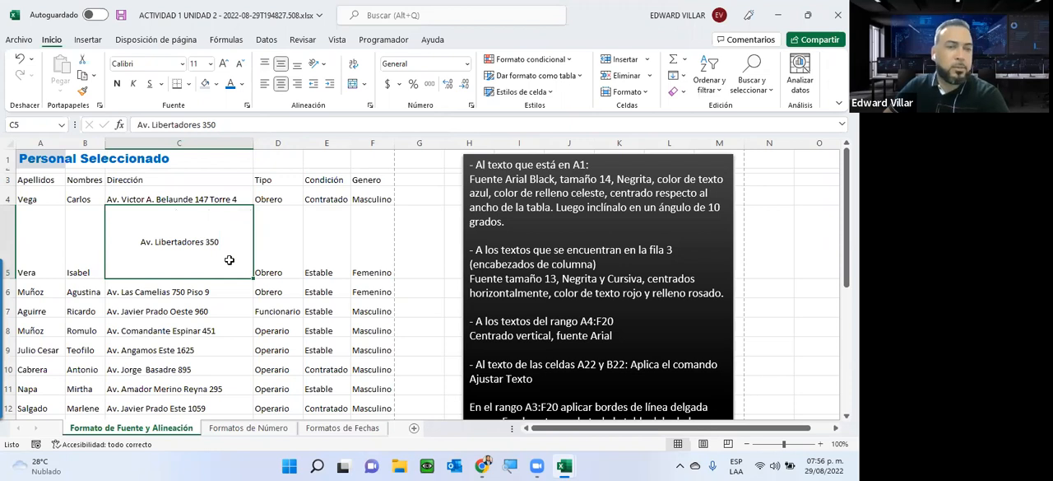
Step: Align the address in C5 to the top and left, and autofit the height of row 5
click(264, 64)
click(264, 85)
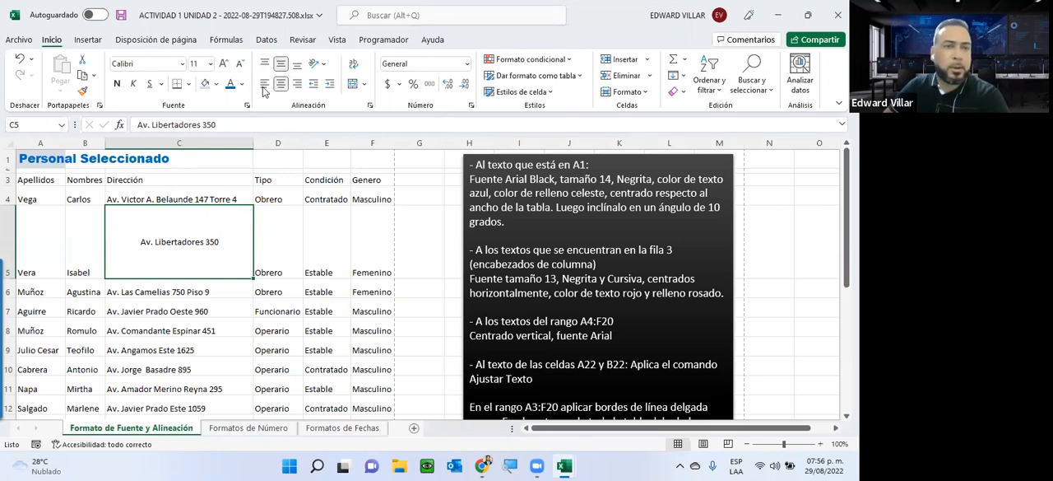
double_click(10, 280)
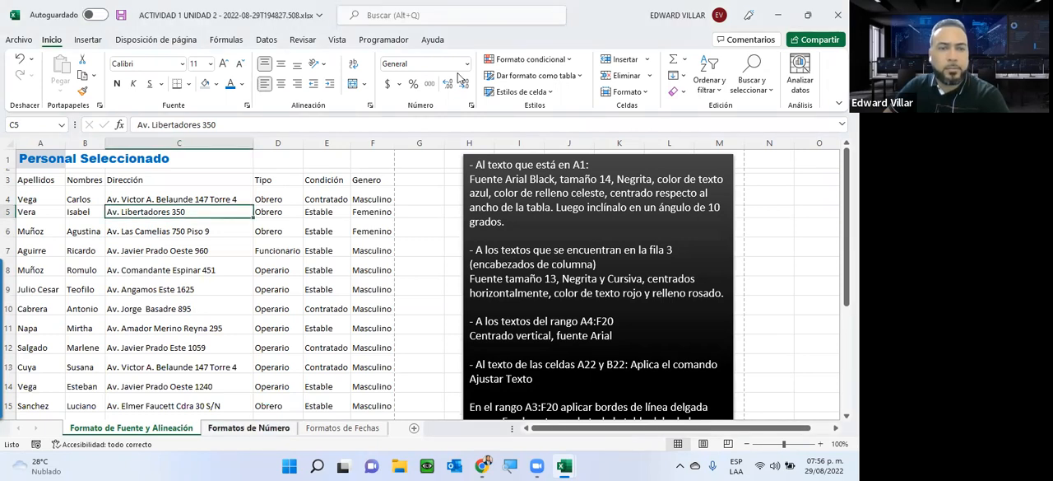
Step: Look at the Formatos de Número sheet and return to Formato de Fuente y Alineación
key(ctrl+Page_Down)
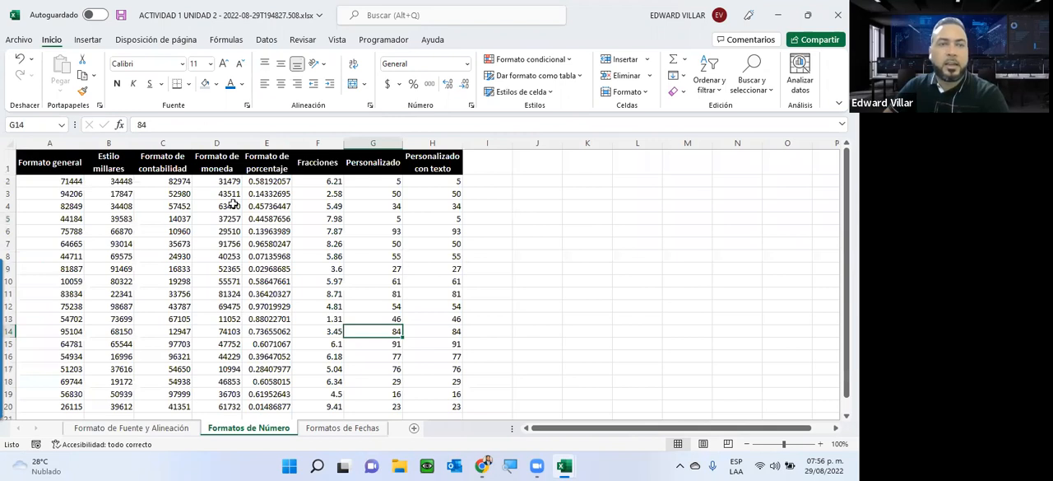
key(ctrl+Page_Up)
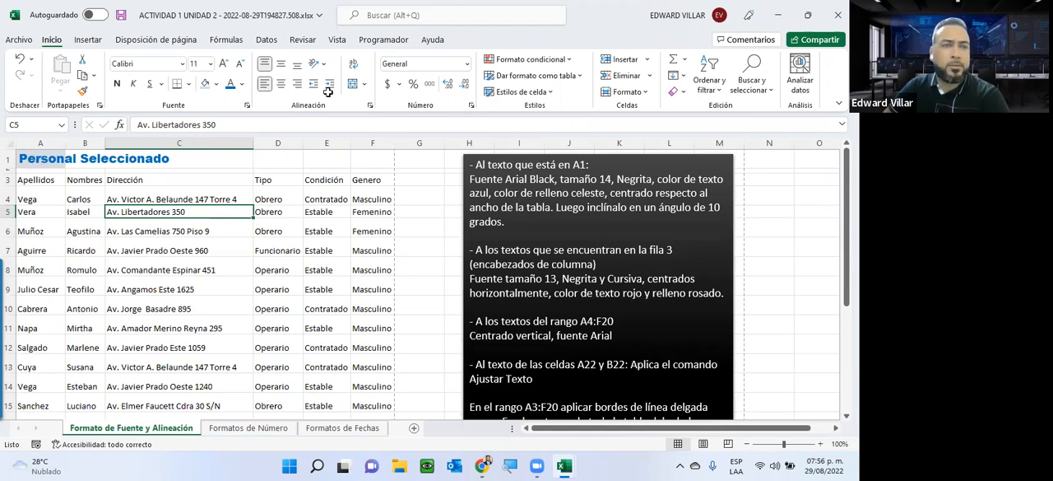
Step: Try to merge and center the title across A1:F1, and reselect the range
drag(50, 161, 391, 159)
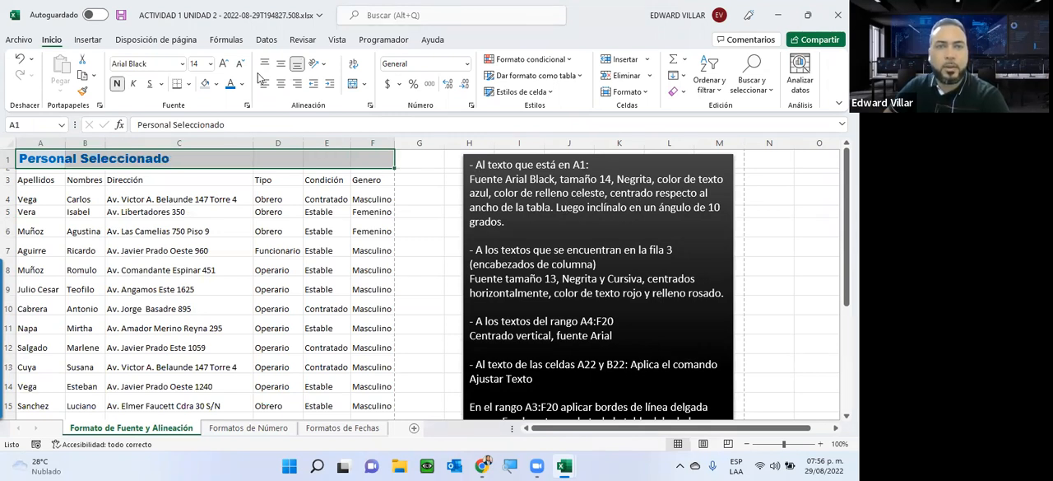
click(352, 84)
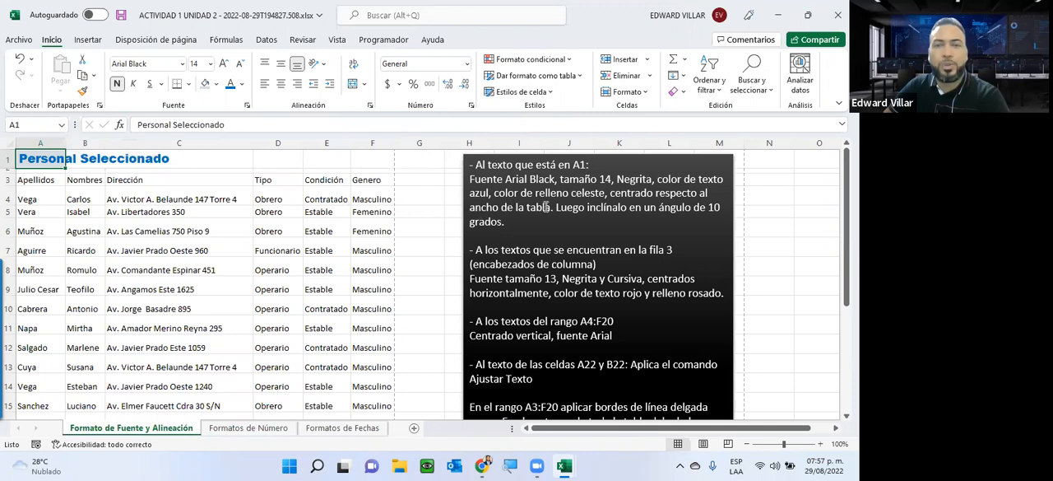
drag(22, 159, 385, 156)
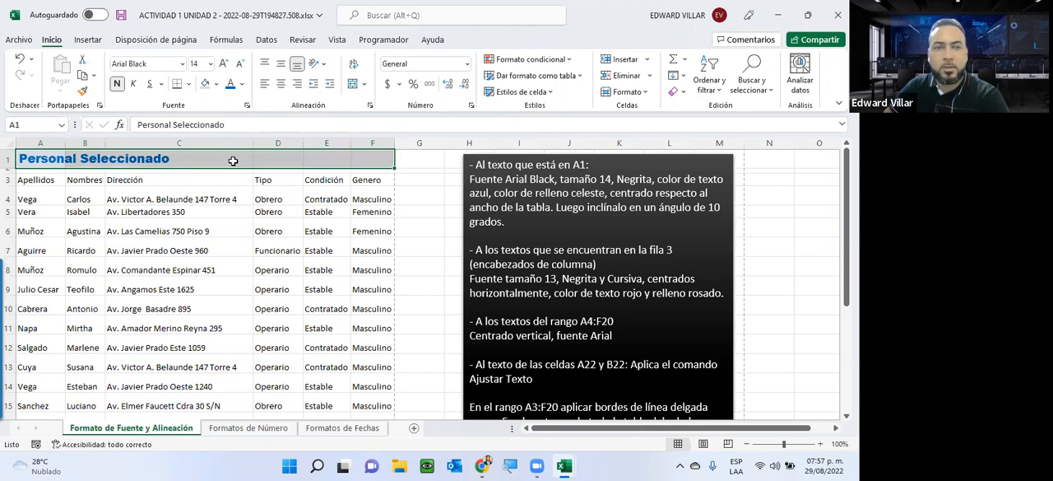
Step: Try center and right alignment on the title in A1 alone, and set it back to left alignment
click(38, 157)
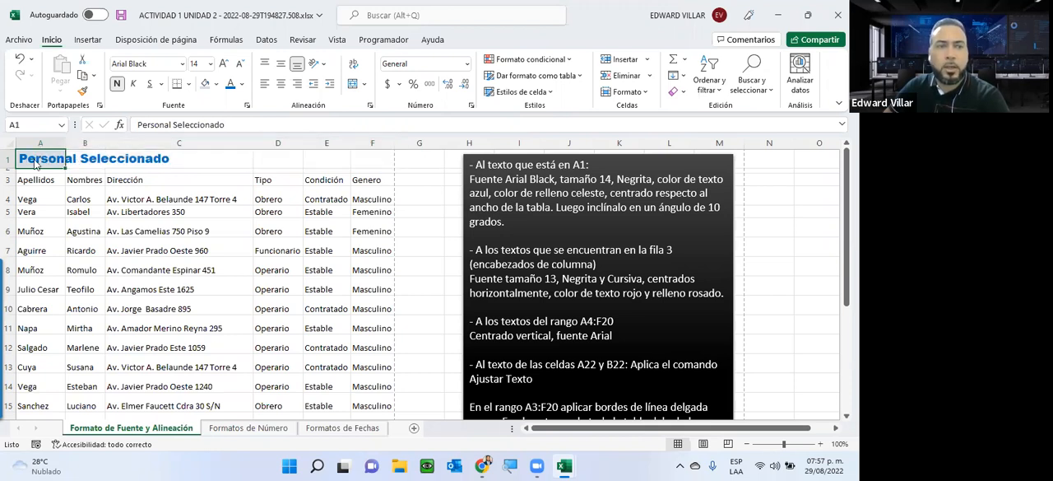
click(281, 84)
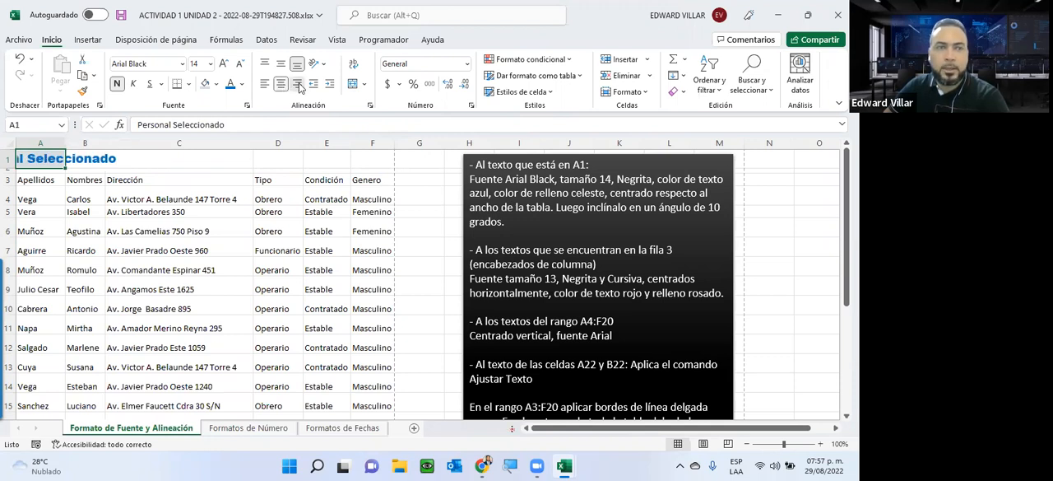
click(298, 84)
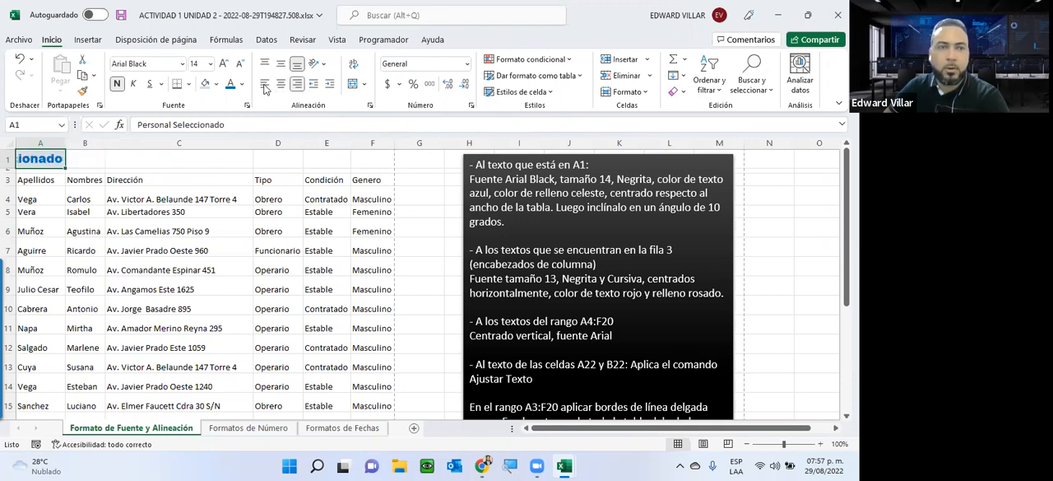
click(265, 85)
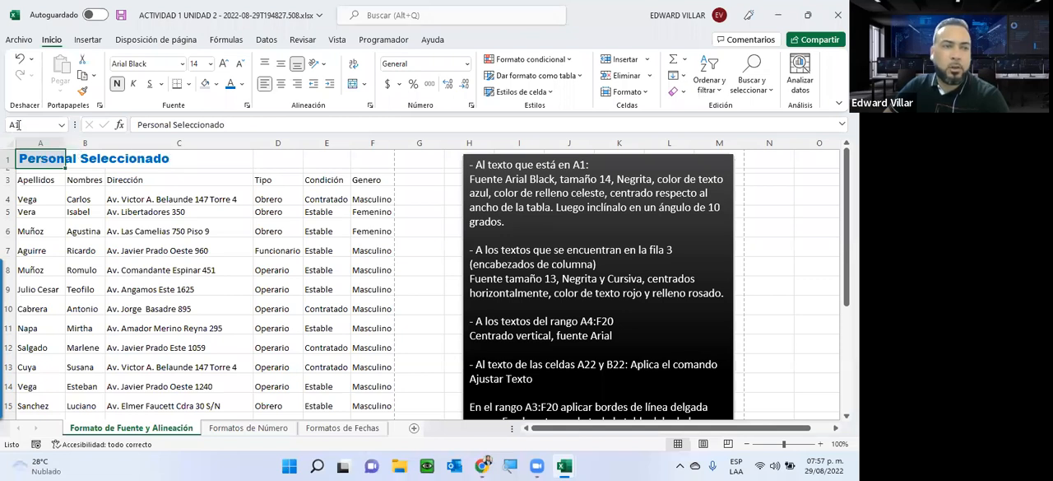
Step: Check cells C1 and F1, and merge and center the title across A1:F1
click(203, 158)
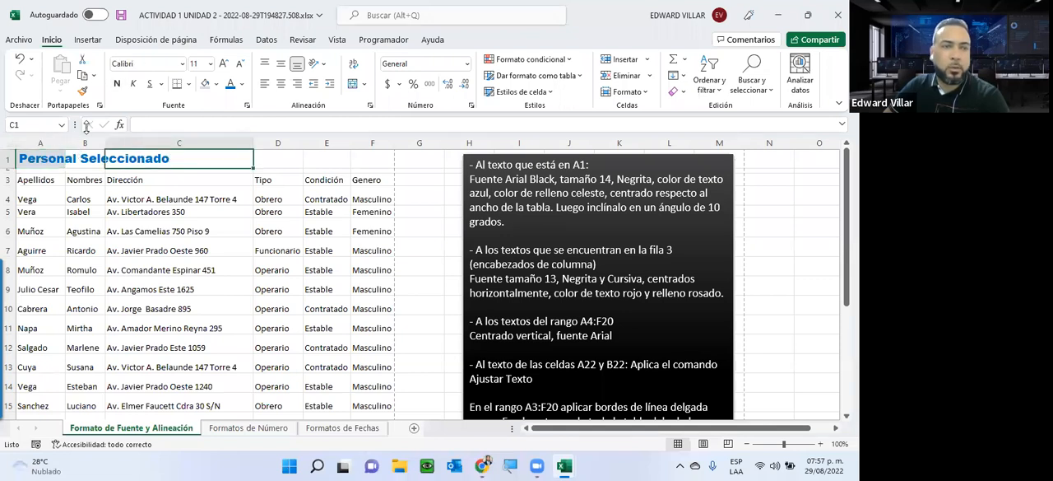
click(355, 159)
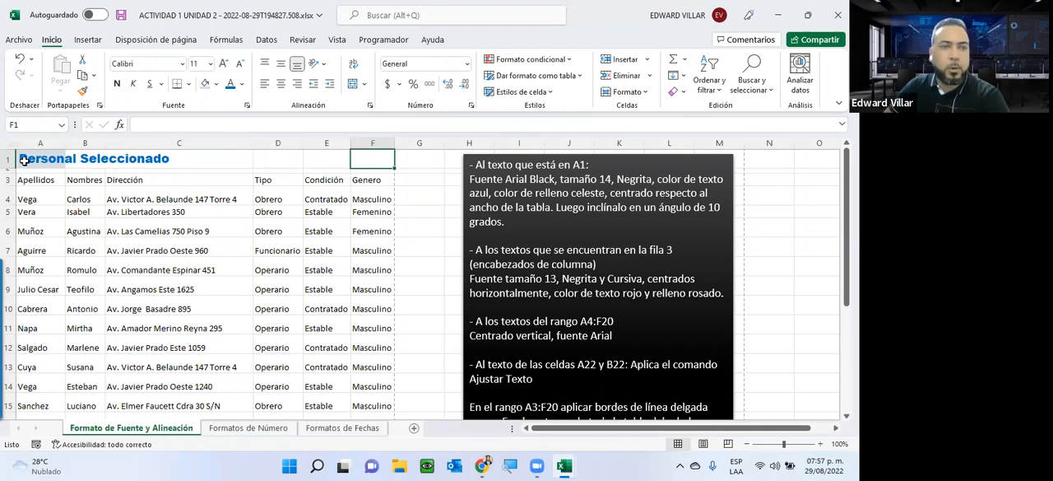
drag(33, 158, 366, 150)
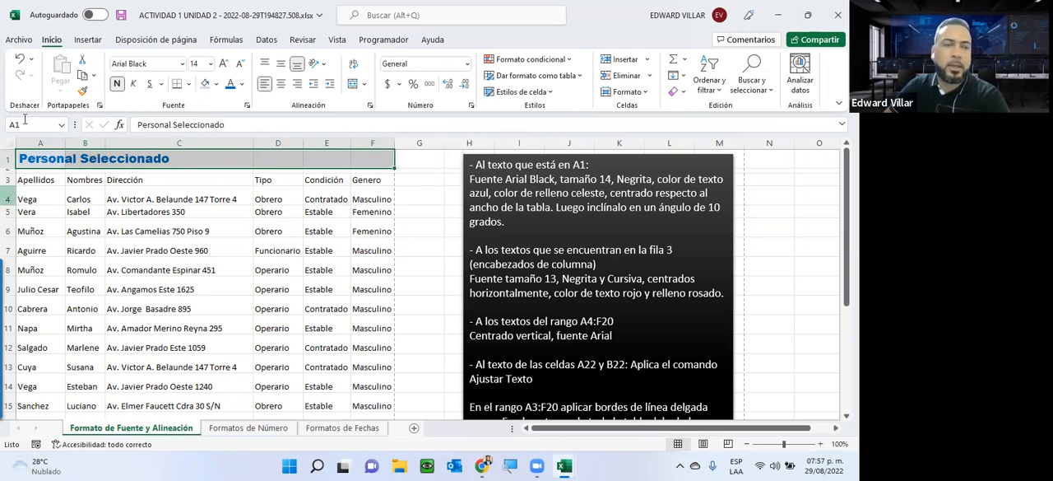
click(353, 84)
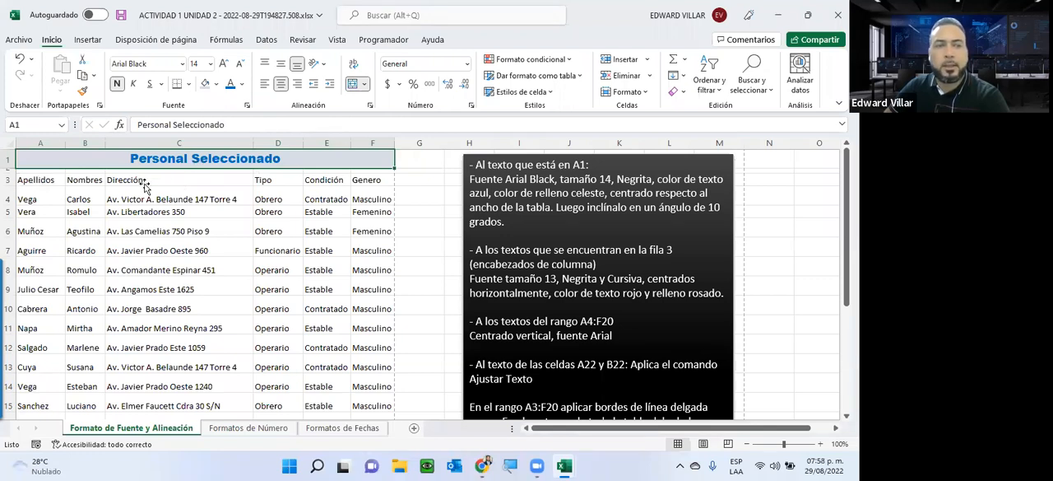
Step: Compare the merged title cell A1:F1 with the separate header cells in row 3 and cell C4
click(92, 179)
click(278, 178)
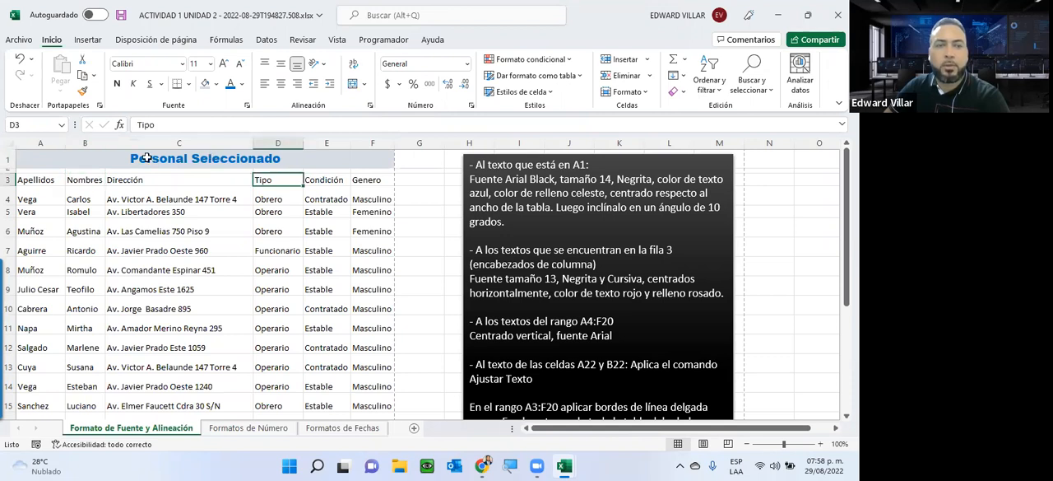
click(319, 177)
click(139, 157)
click(120, 196)
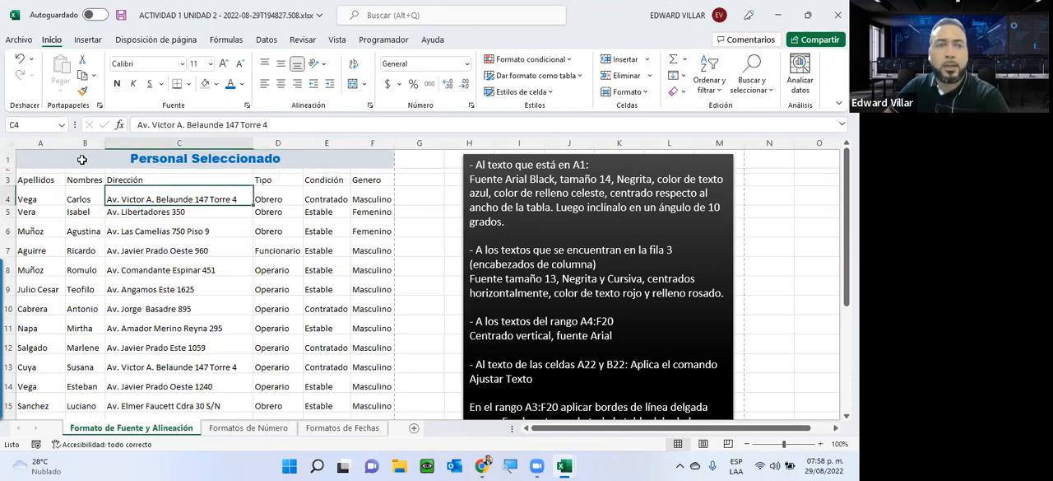
click(82, 160)
click(347, 204)
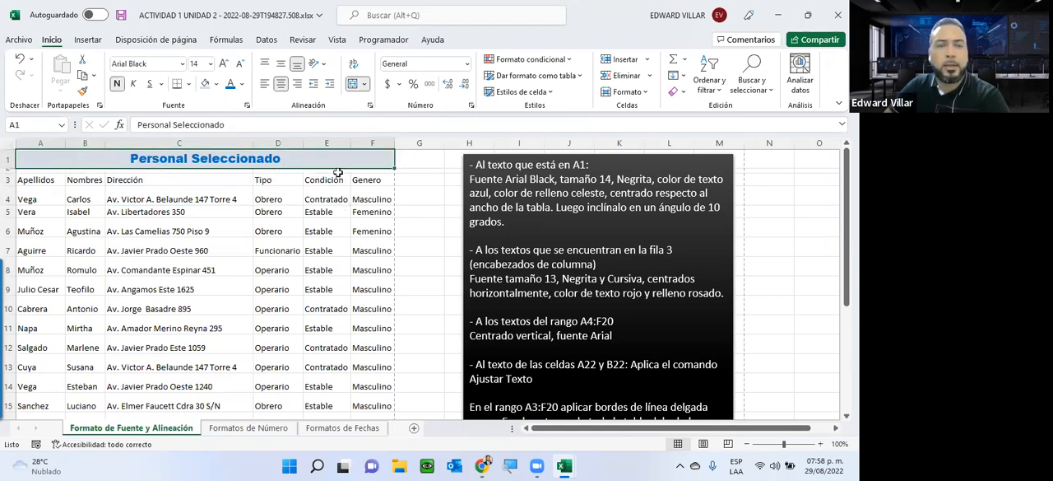
Step: Tilt the text of the merged title A1:F1 to an angle of 10 degrees and make row 1 taller to fit it
click(336, 162)
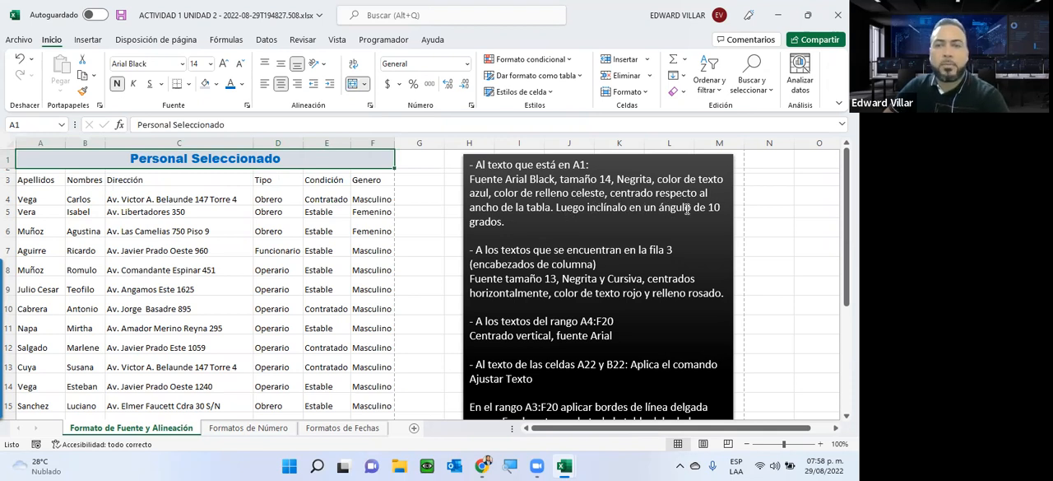
right_click(32, 161)
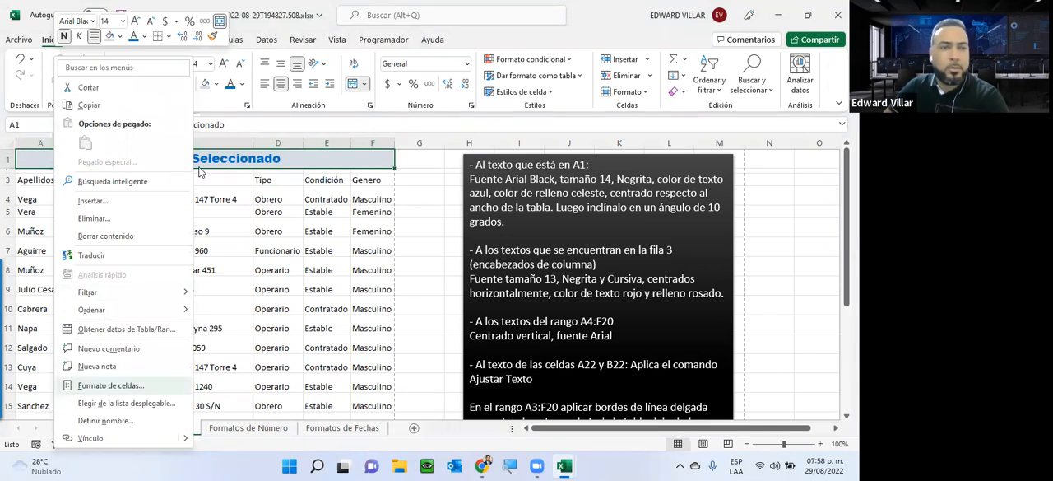
key(Return)
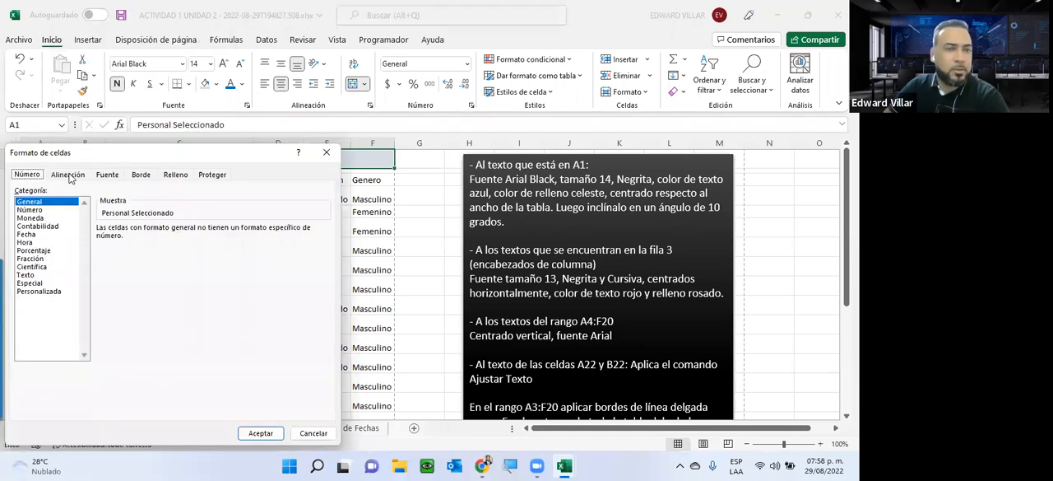
click(69, 176)
click(297, 292)
click(296, 292)
click(296, 292)
click(297, 291)
click(296, 292)
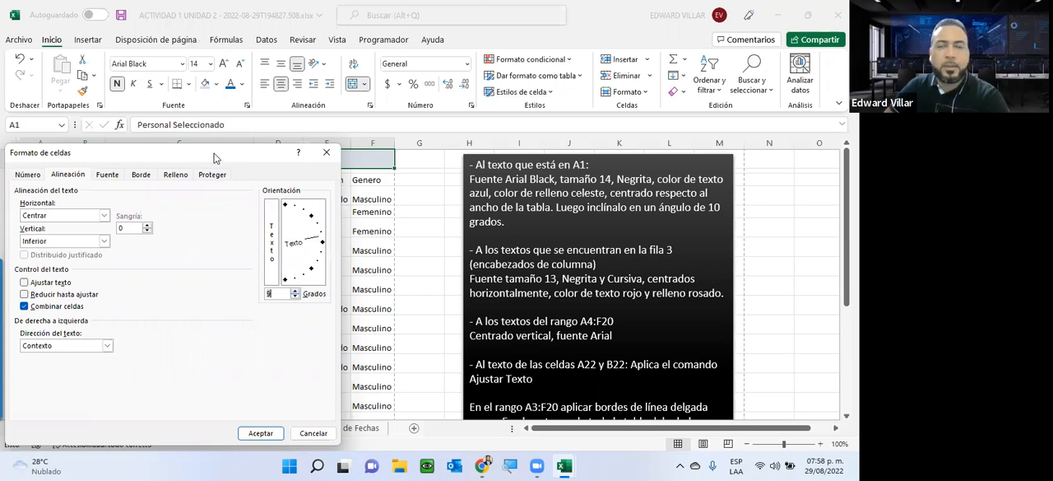
key(Up)
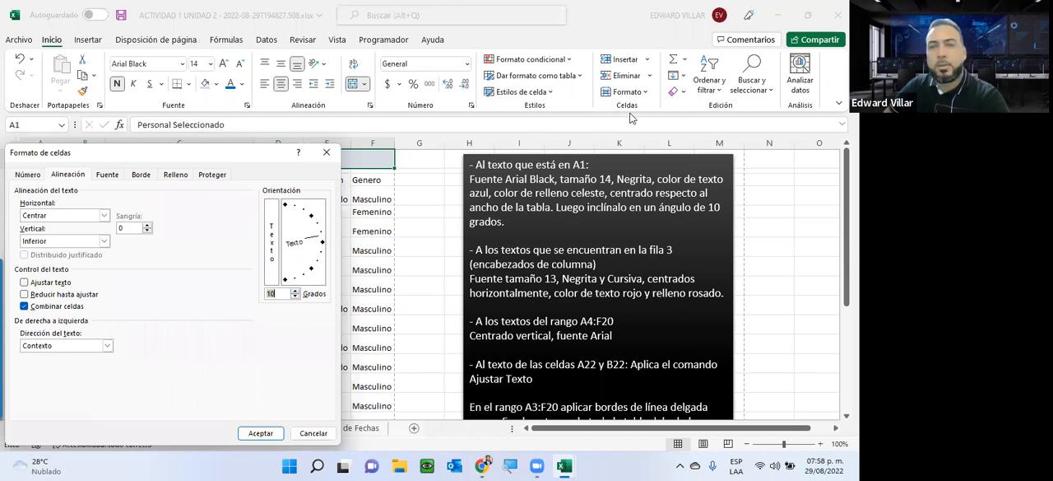
drag(283, 152, 630, 45)
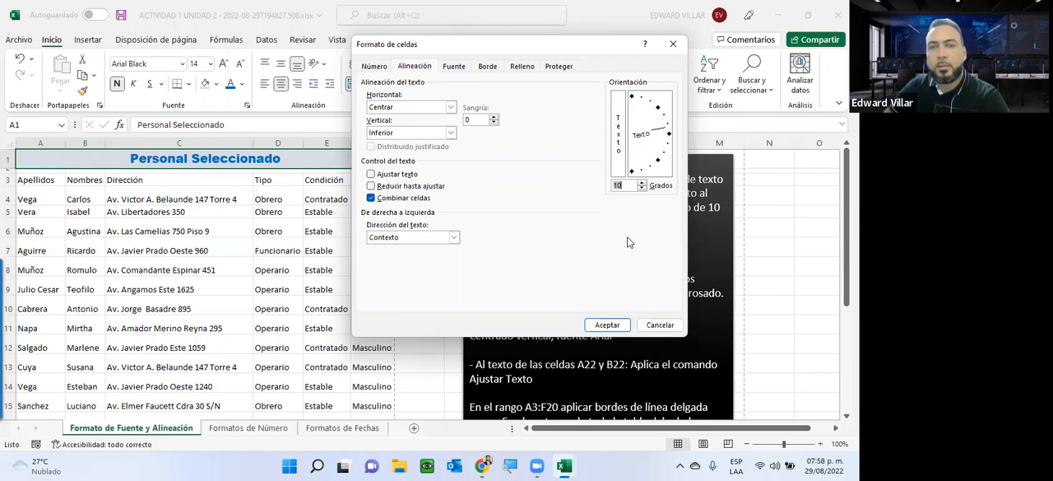
click(606, 324)
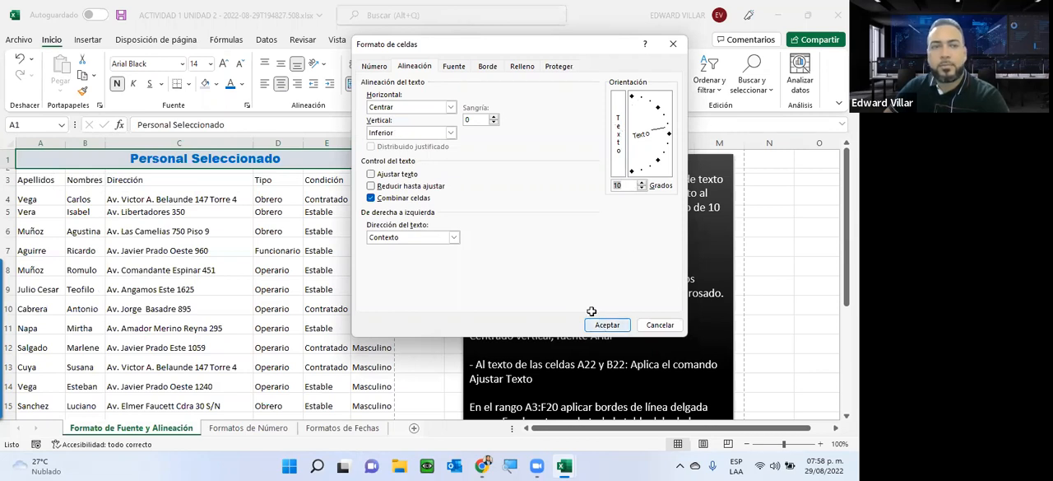
drag(8, 160, 7, 194)
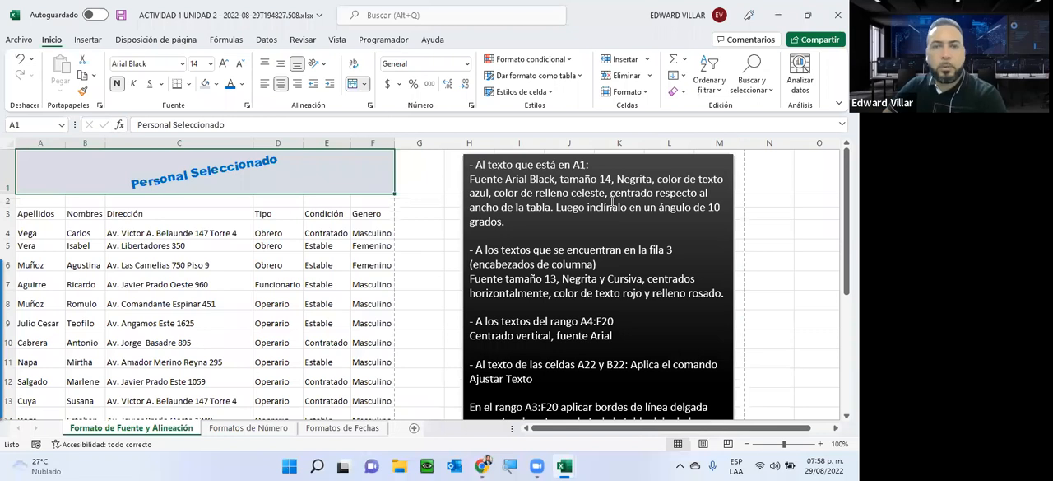
Step: Set the row 3 column headers to font size 13 with bold and italic
drag(475, 250, 647, 311)
click(645, 317)
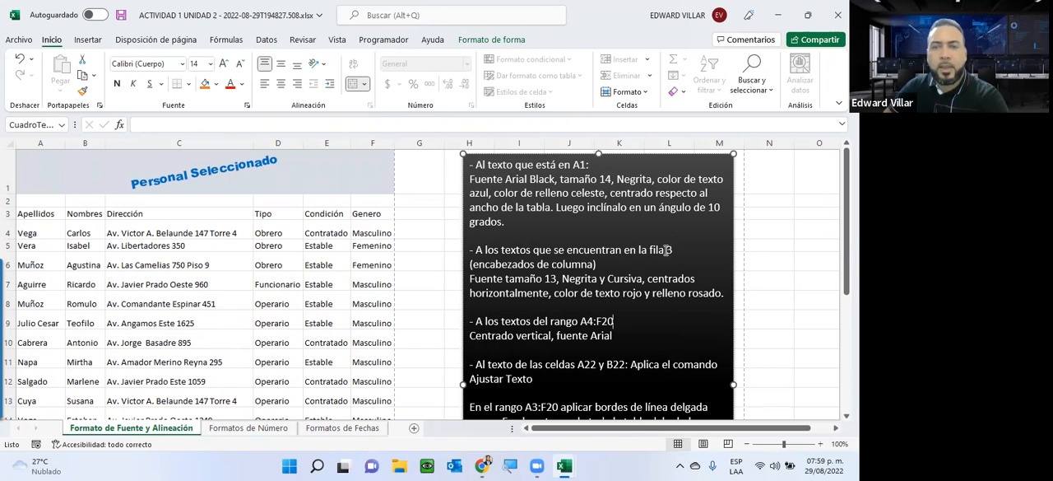
click(8, 214)
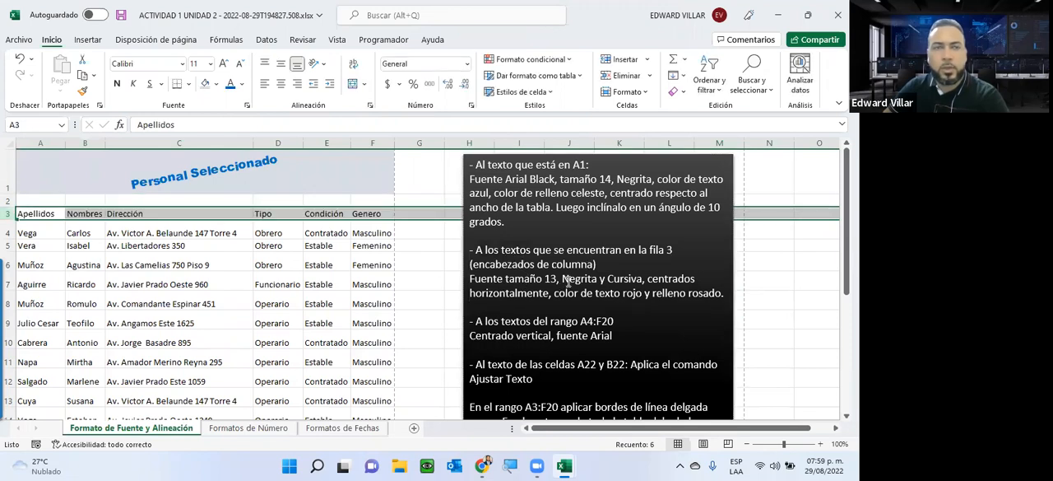
click(196, 63)
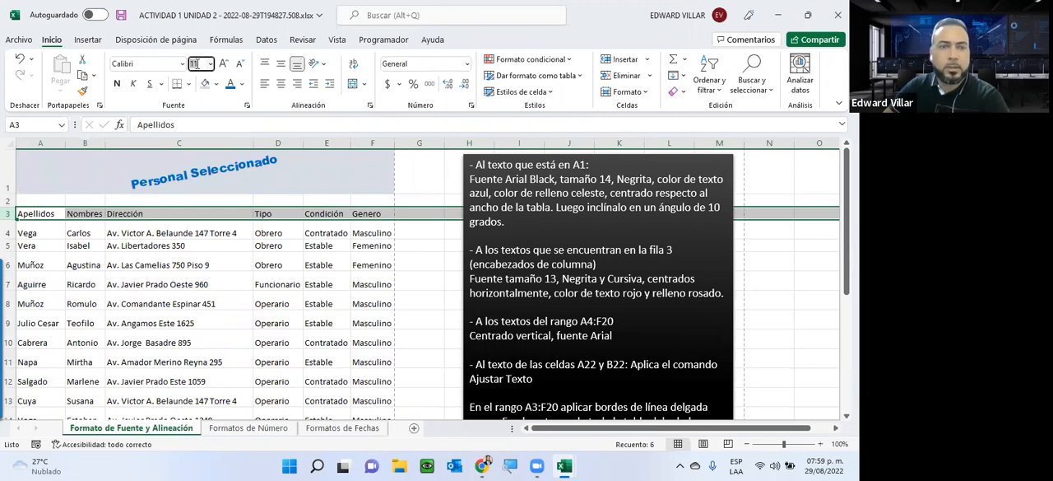
text(13)
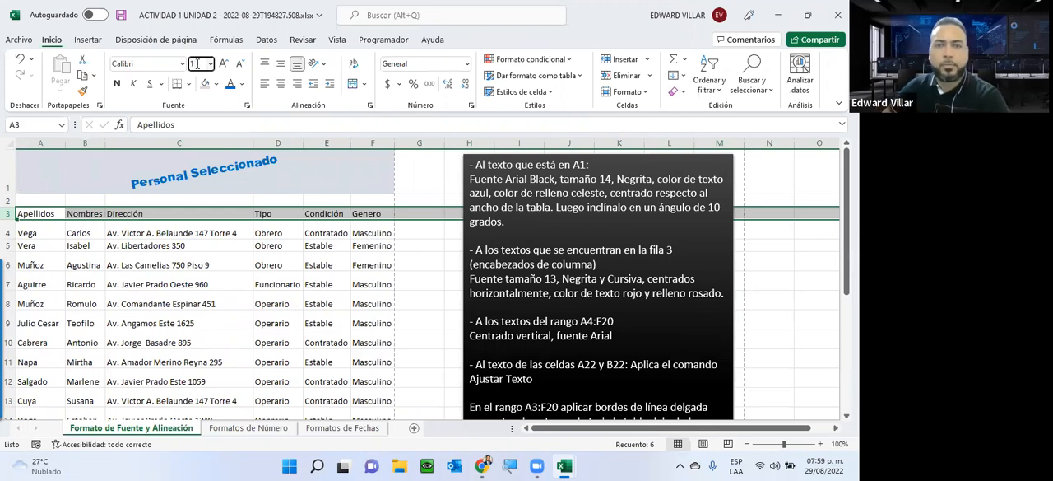
key(Return)
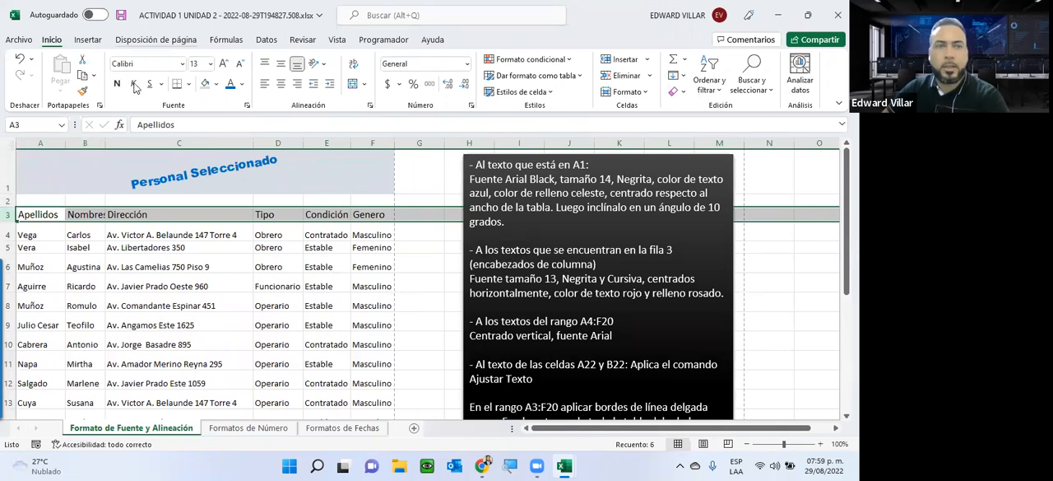
key(ctrl+n)
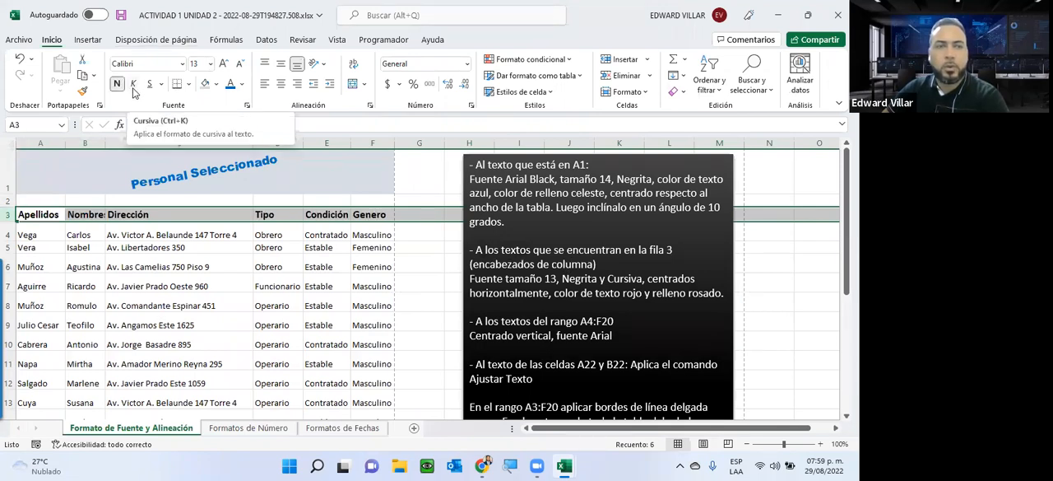
key(ctrl+k)
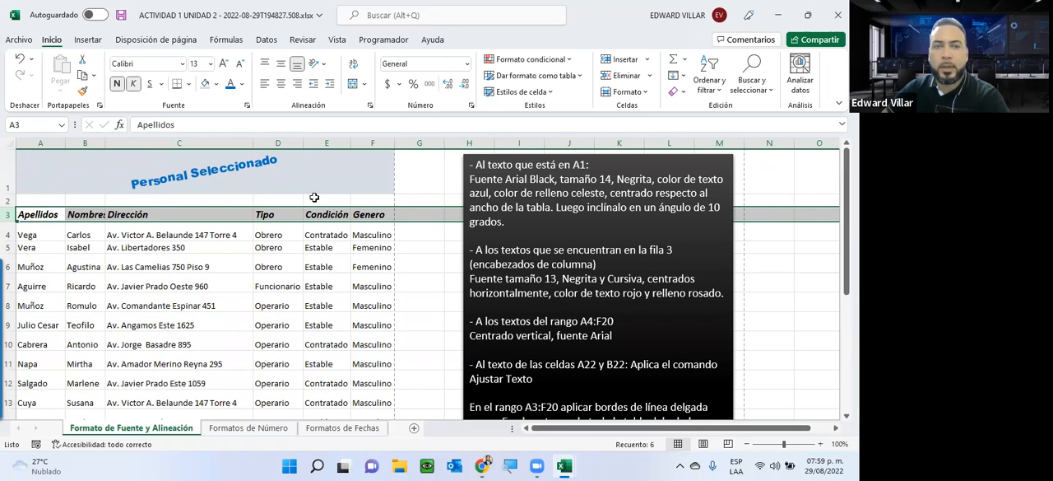
Step: Center the row 3 column headers horizontally and color their text red
click(280, 85)
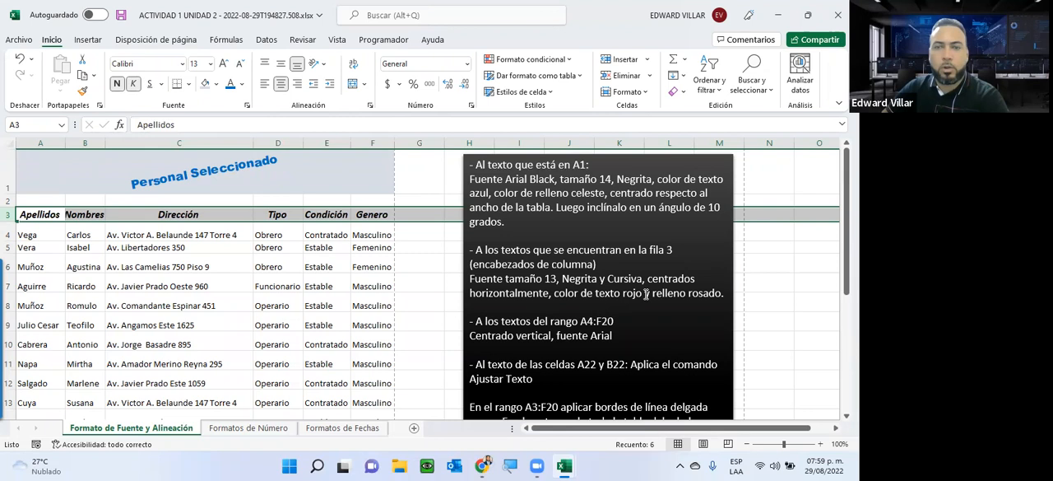
click(244, 91)
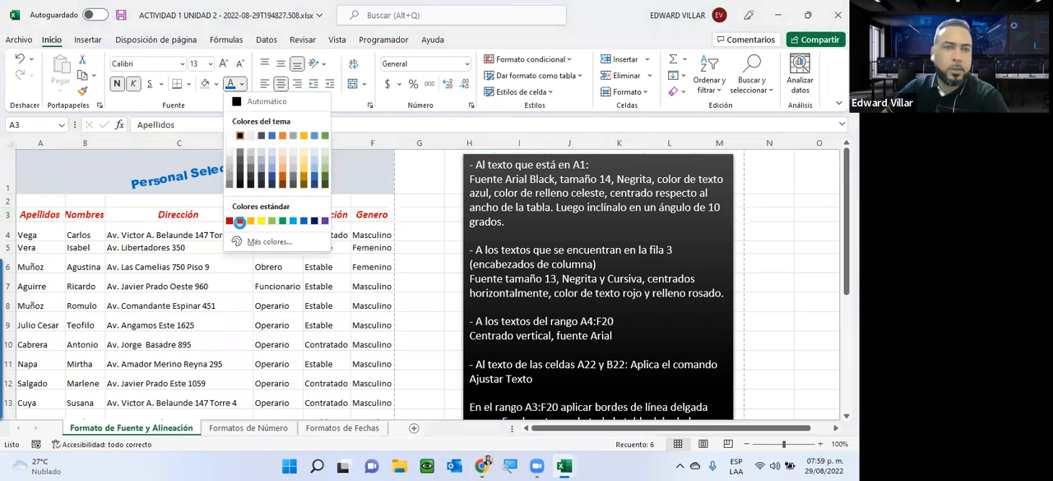
click(244, 216)
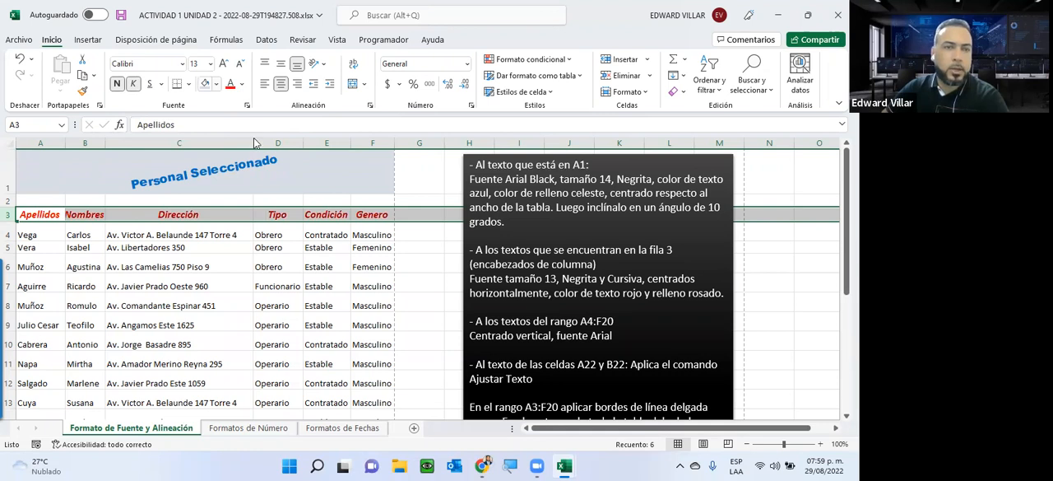
Step: Try to apply a light orange fill to the whole of row 3, and undo it
click(217, 85)
click(251, 141)
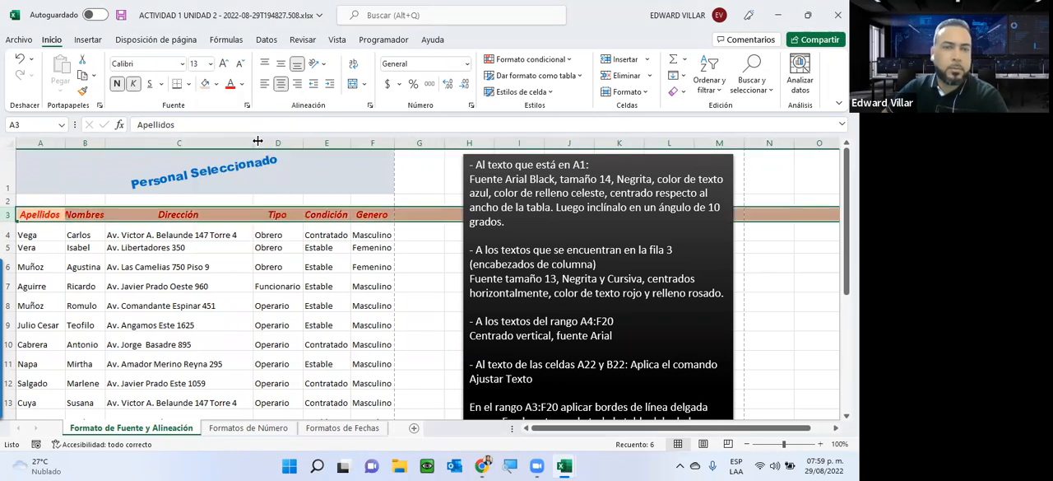
click(21, 62)
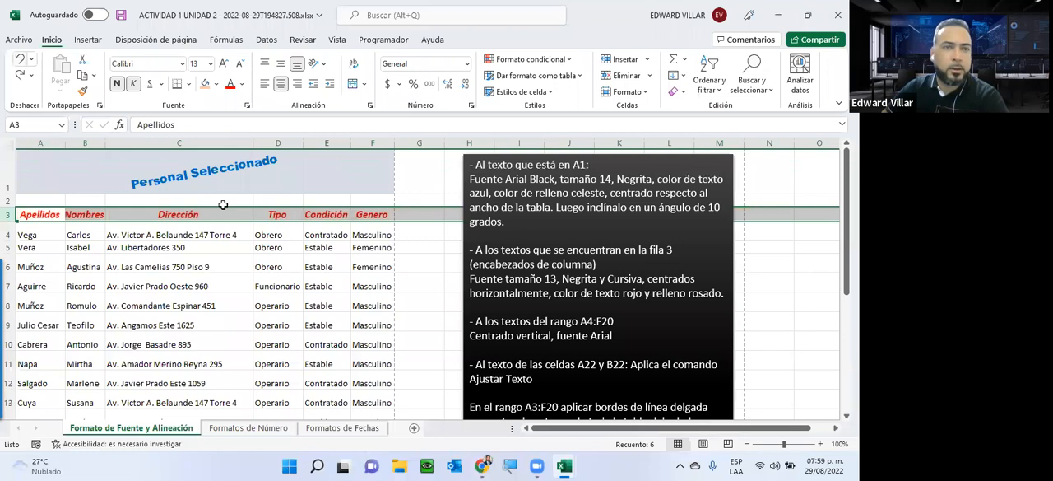
Step: Fill only the header cells A3:F3 with light orange and widen column B so its header fits
key(ctrl+y)
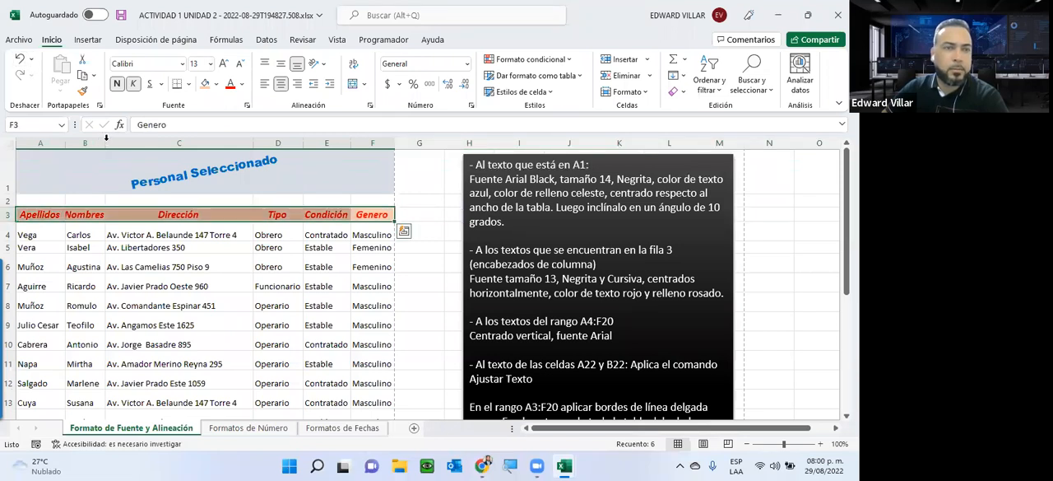
drag(106, 142, 121, 142)
click(193, 266)
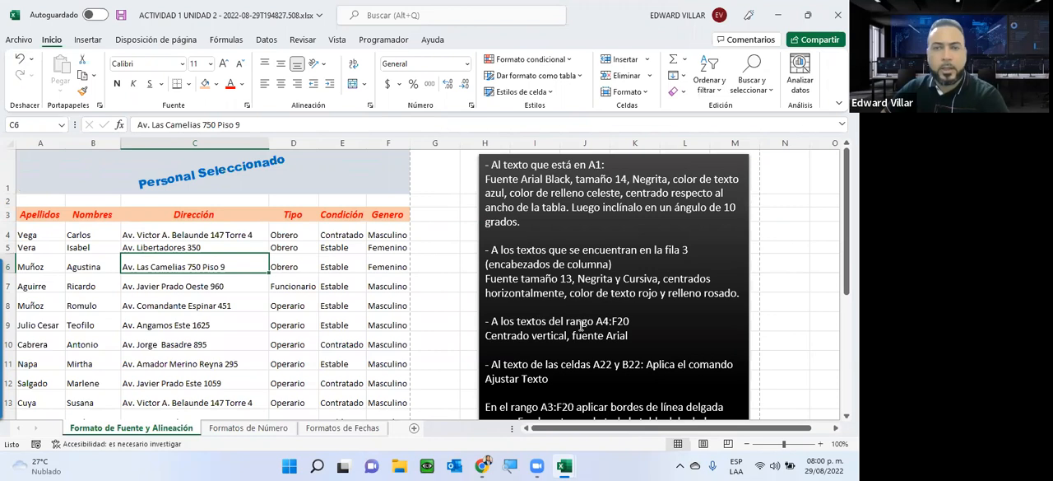
Step: Center the text of the range A4:F20 vertically within its cells
scroll(491, 285, down, 1)
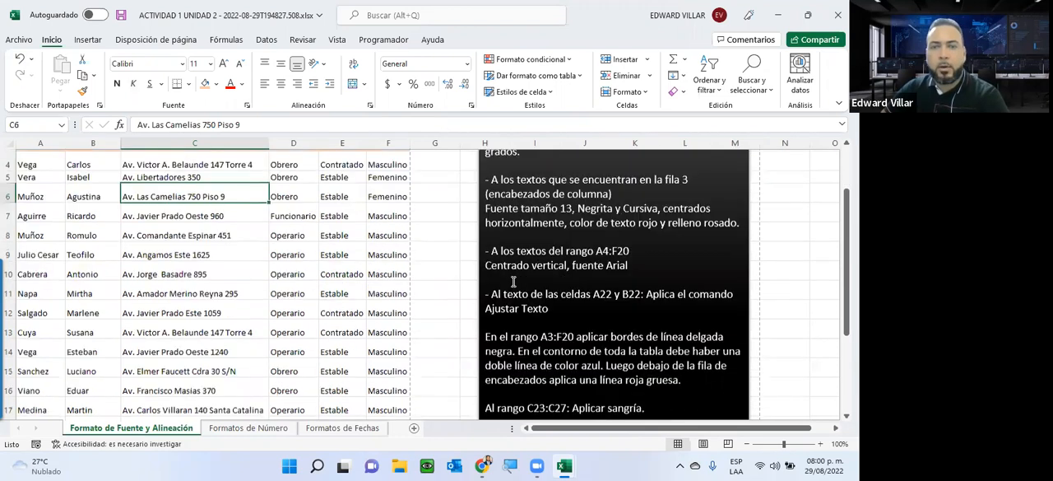
scroll(596, 283, up, 1)
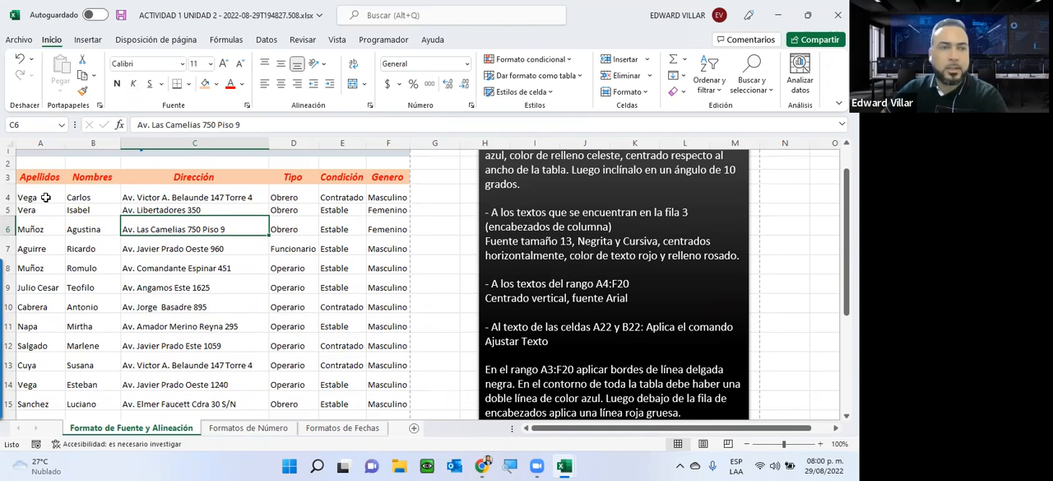
drag(39, 196, 205, 232)
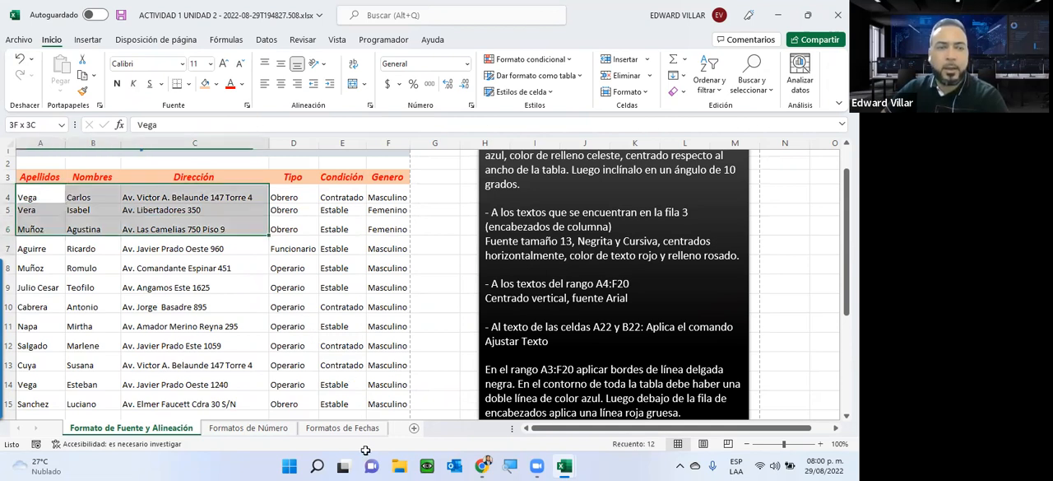
drag(415, 376, 381, 324)
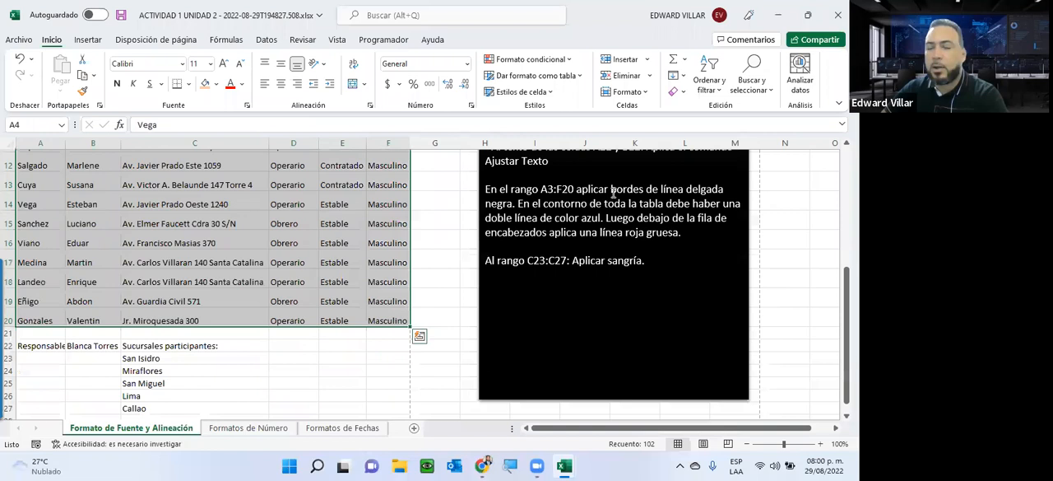
scroll(613, 192, up, 1)
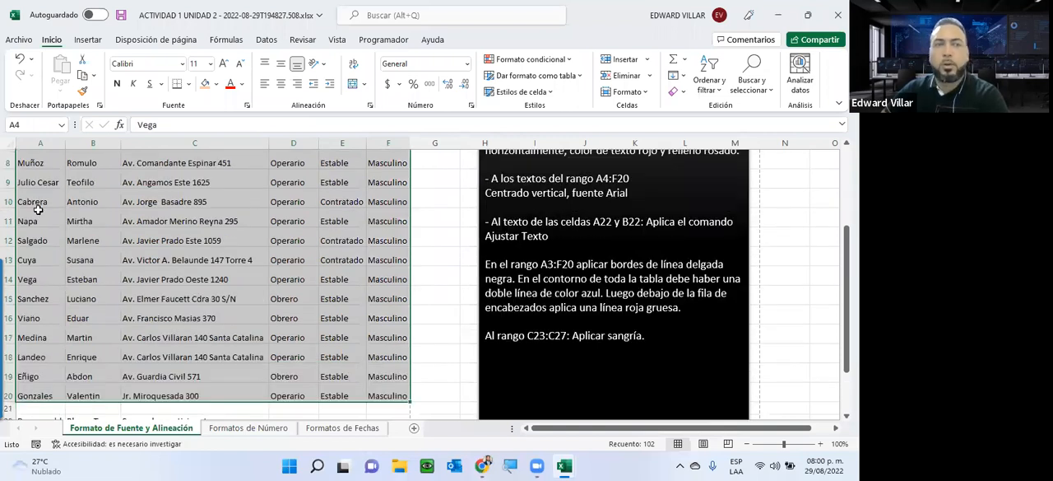
scroll(43, 210, up, 3)
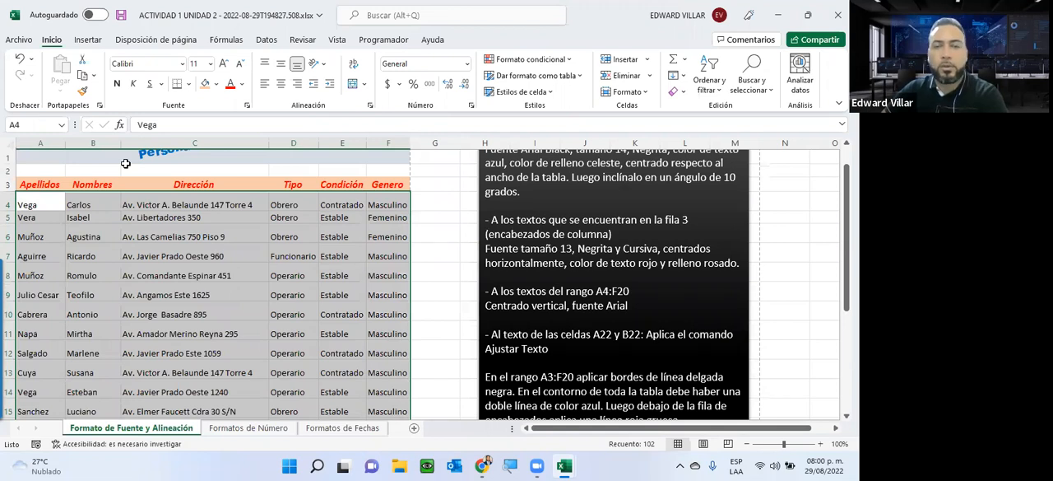
scroll(547, 333, down, 2)
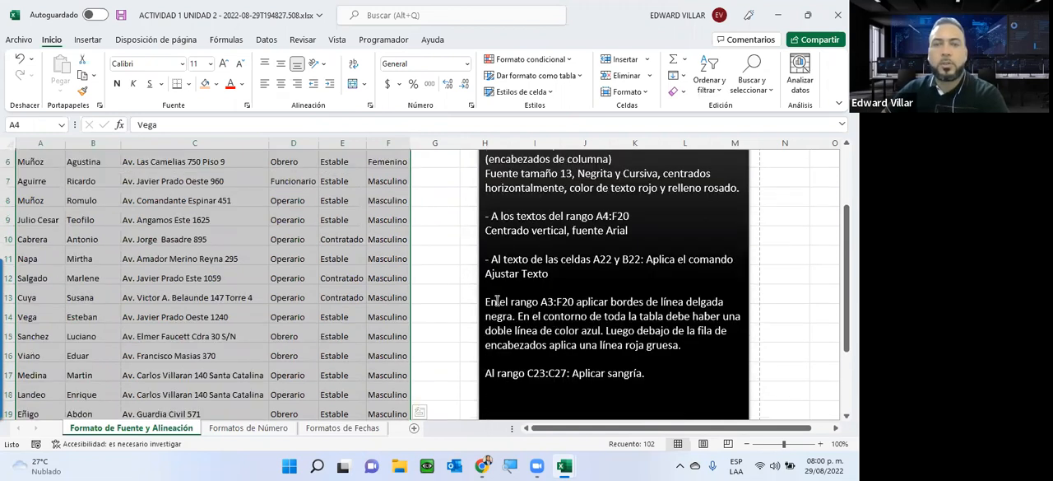
scroll(514, 296, up, 1)
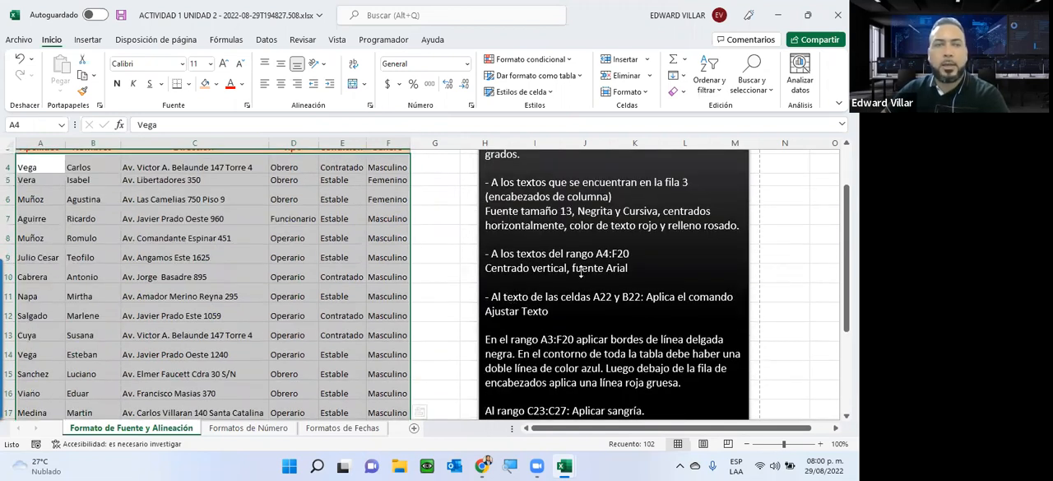
click(280, 65)
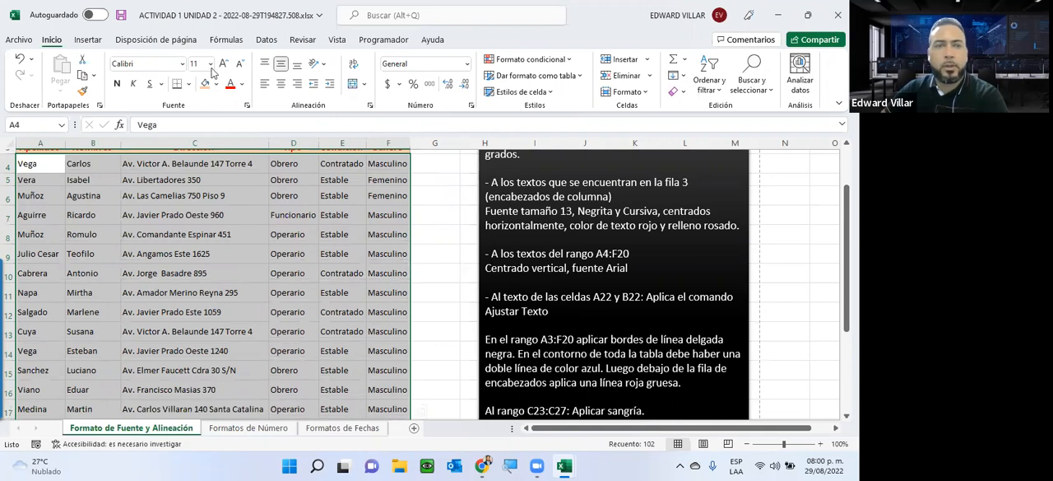
Step: Change the font of the range A4:F20 to Arial
click(182, 64)
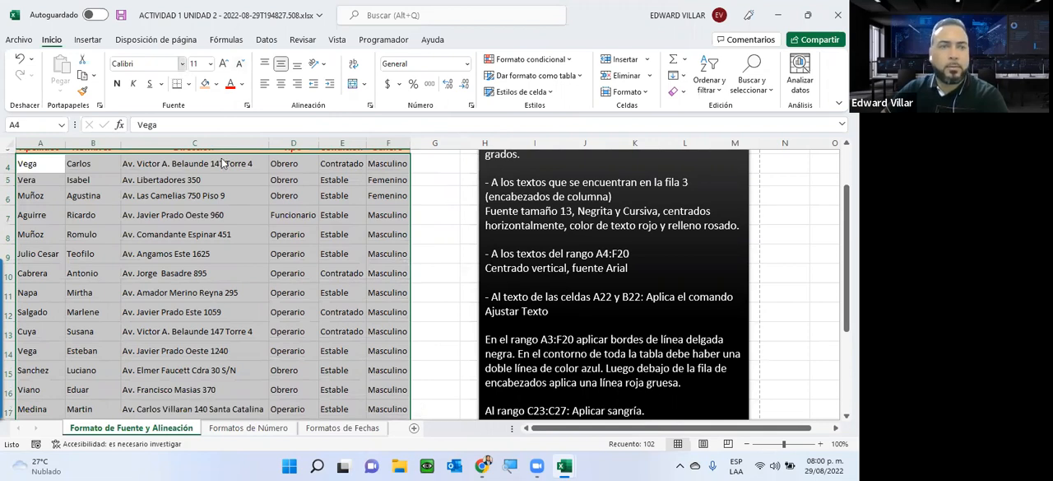
key(Down)
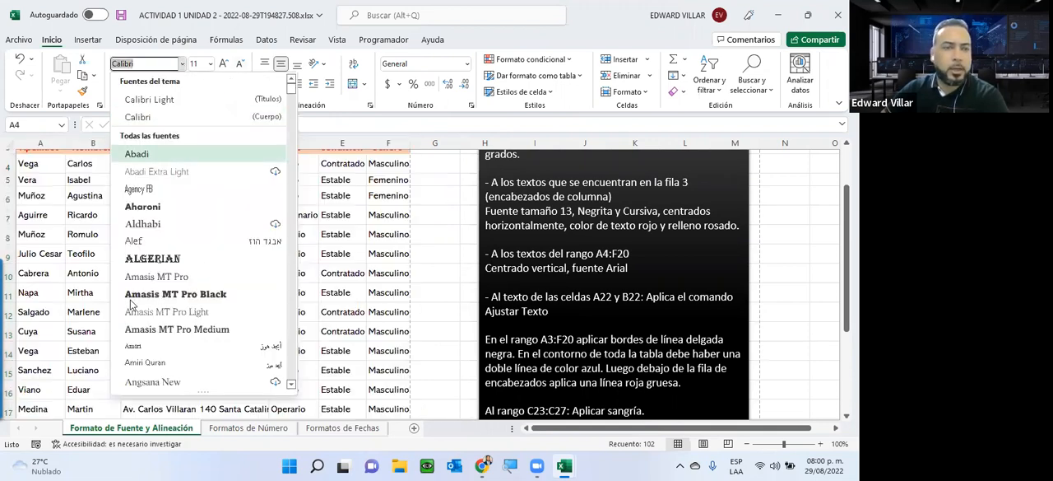
scroll(139, 300, down, 3)
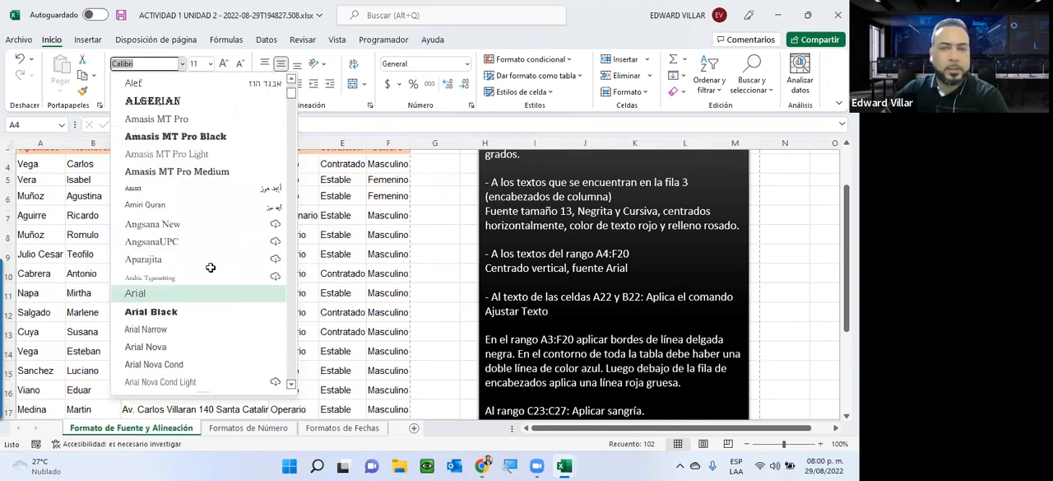
key(Return)
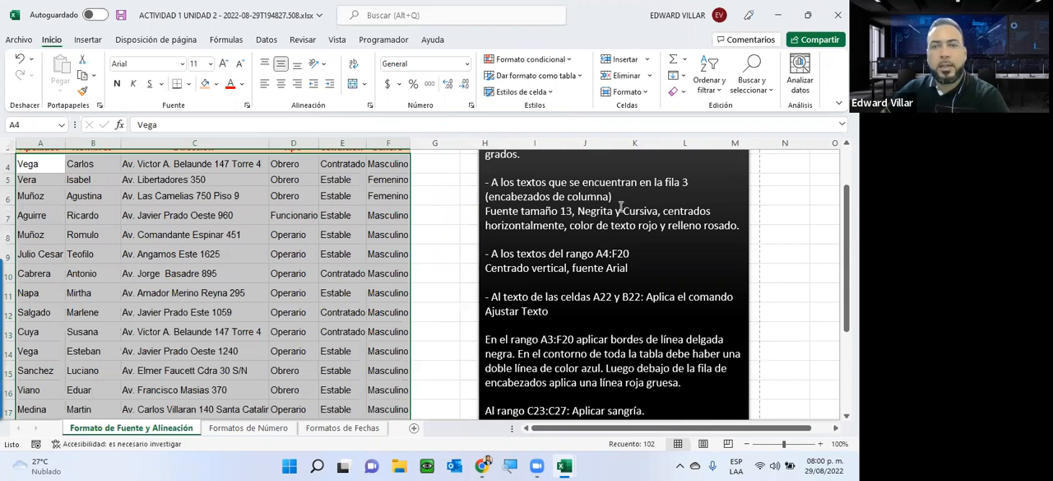
Step: Review the Ajustar Texto instruction for cells A22 and B22, and inspect the full contents of both cells below the table
scroll(534, 225, down, 1)
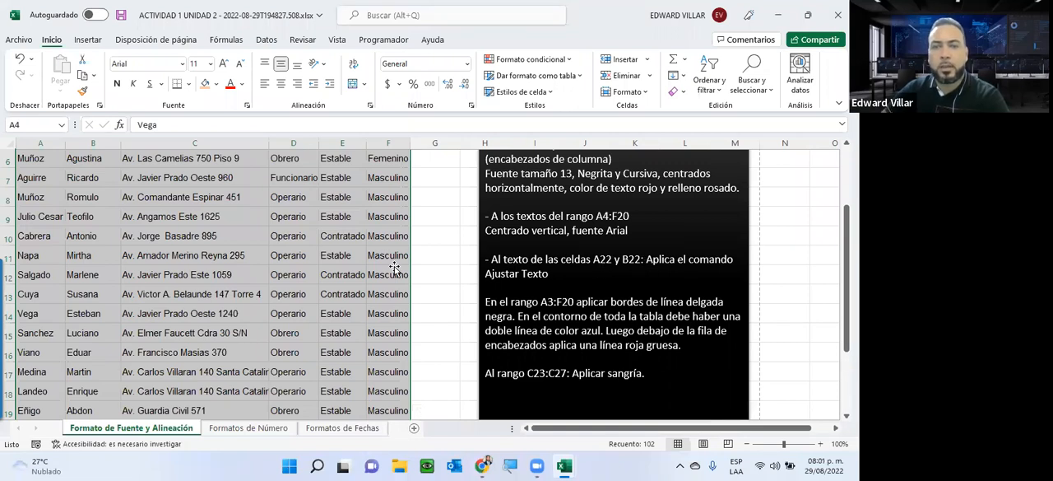
scroll(354, 258, down, 1)
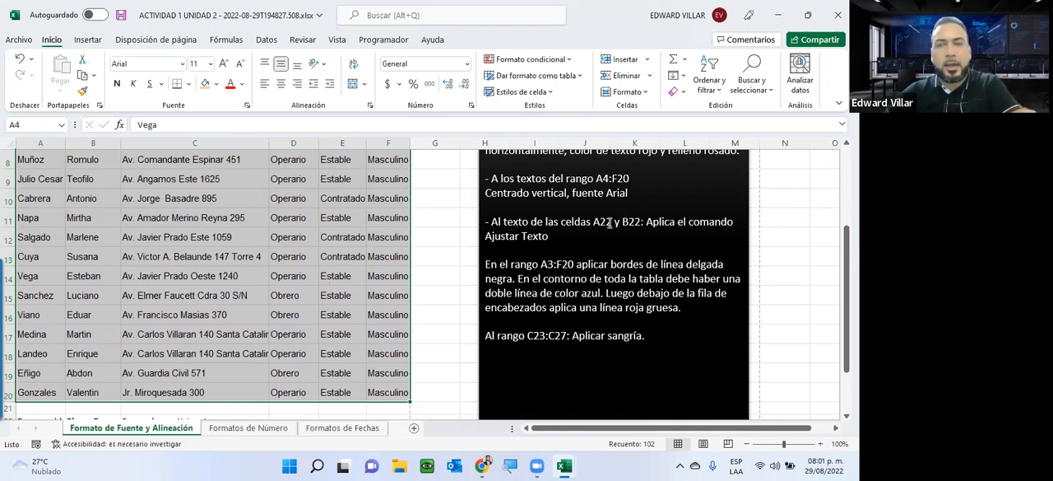
scroll(76, 269, down, 2)
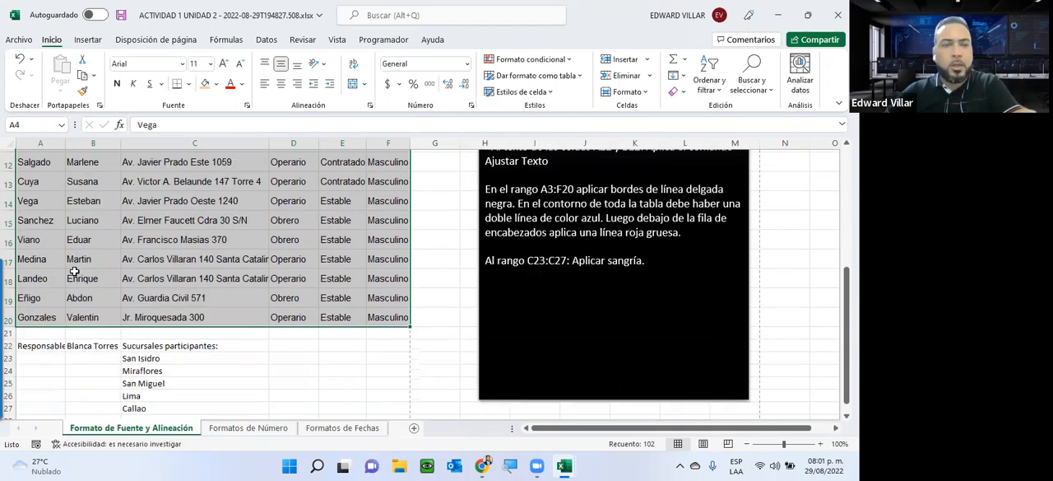
scroll(38, 309, down, 1)
click(38, 309)
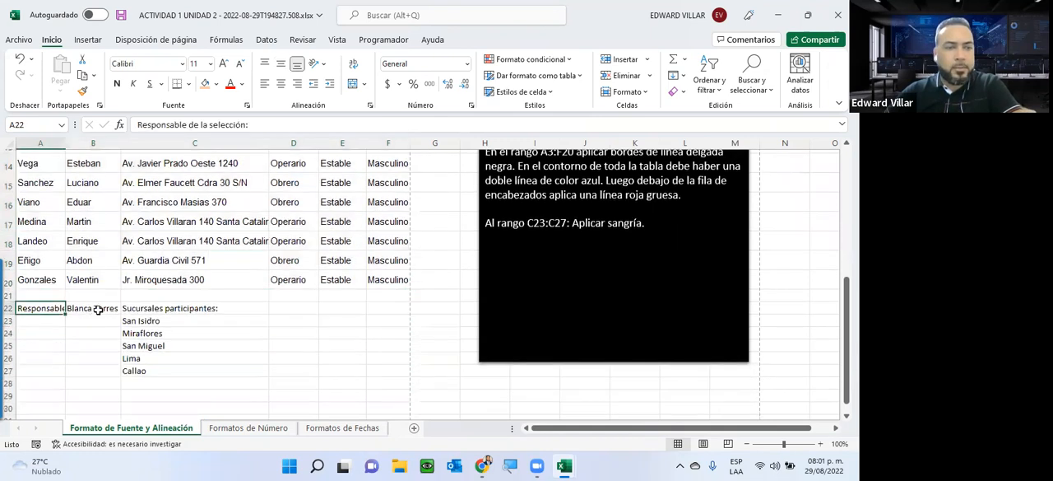
key(Right)
click(36, 308)
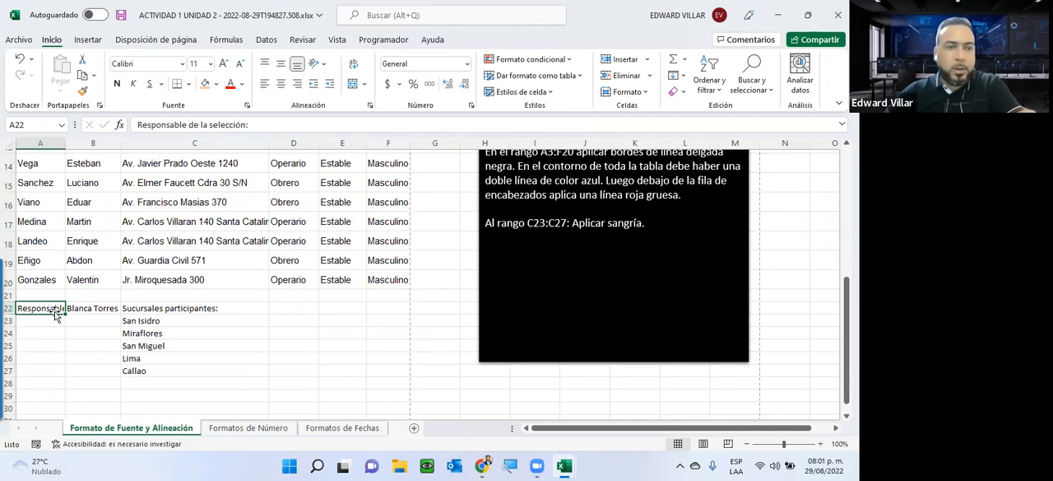
click(136, 124)
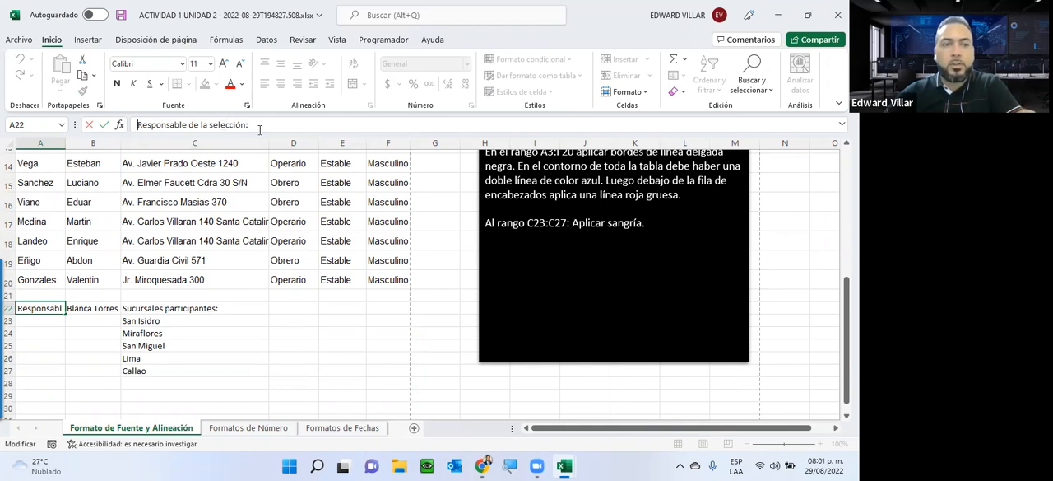
click(73, 312)
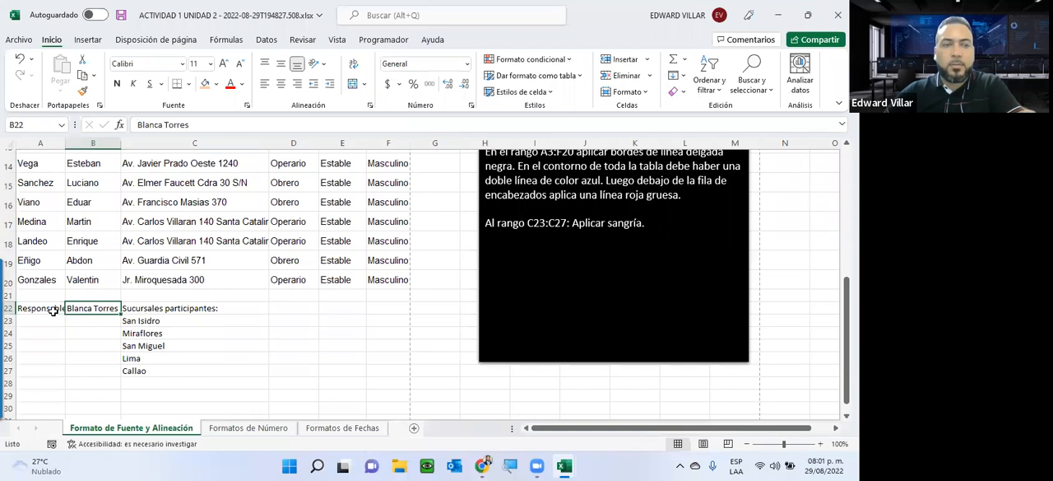
scroll(37, 183, up, 5)
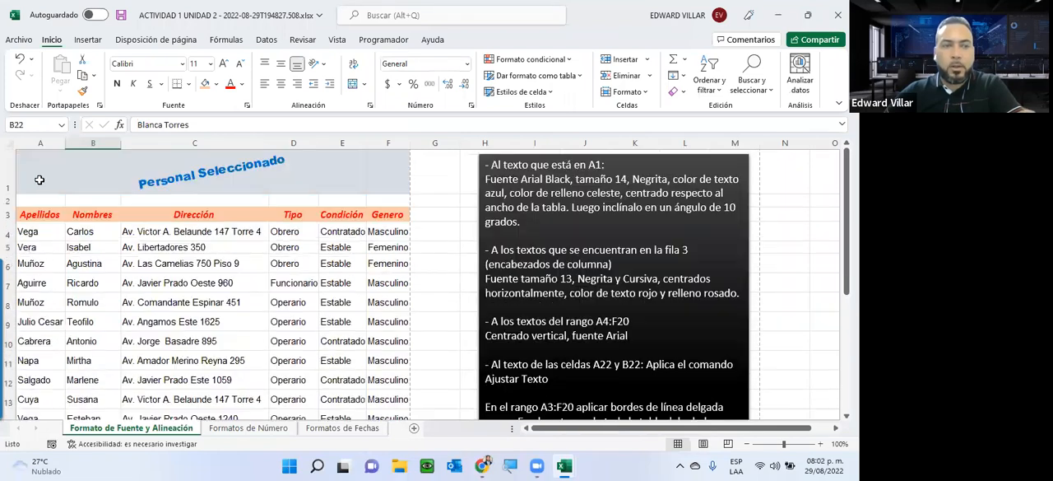
scroll(67, 261, down, 4)
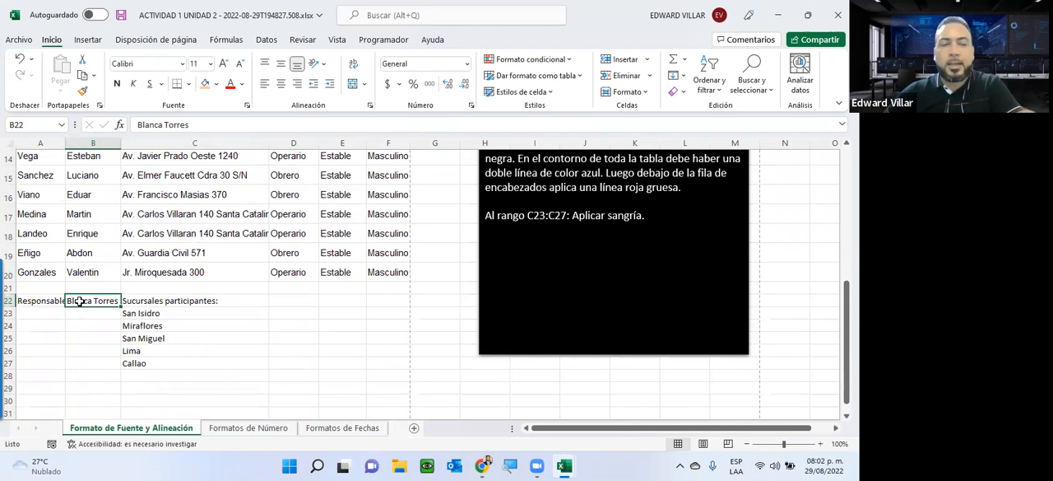
click(39, 298)
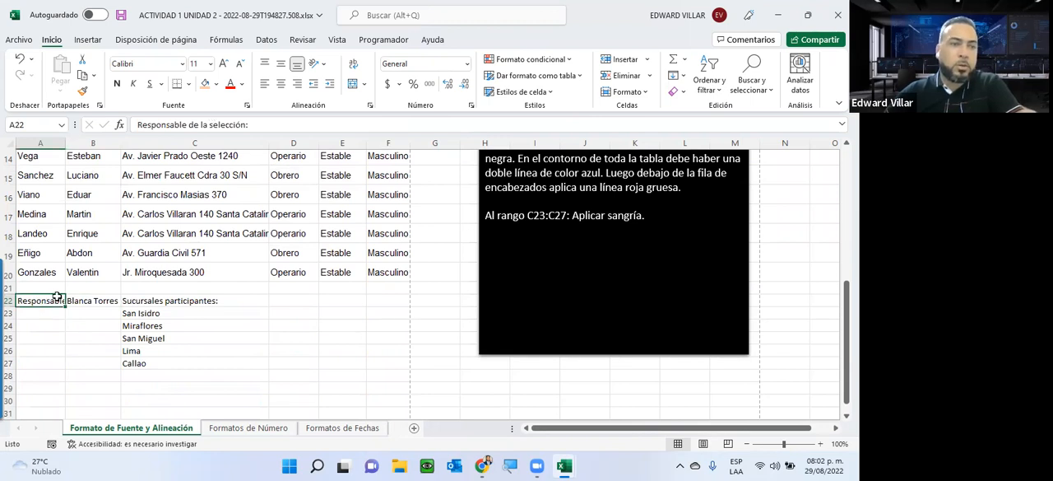
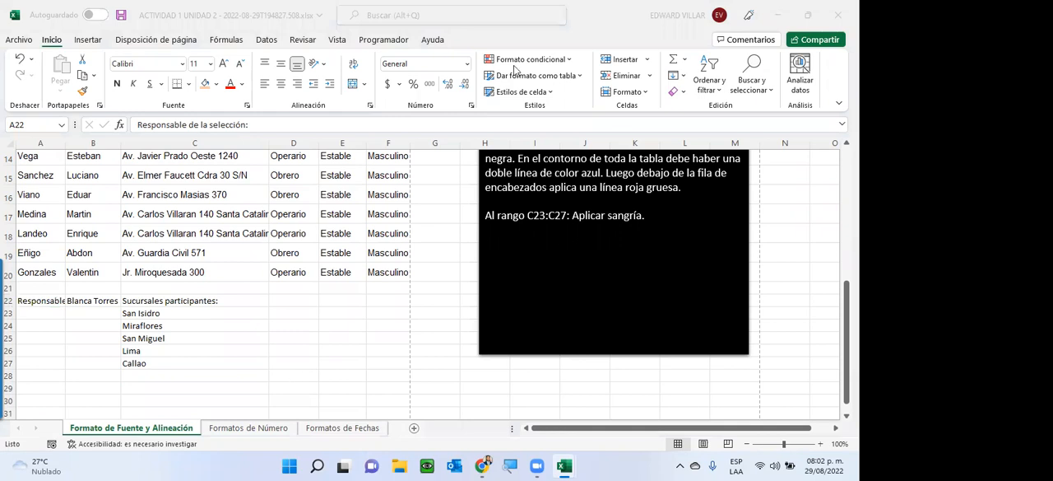
Step: Widen column A until the label in A22 fits, and review pages 1 and 2 of the print preview
click(66, 142)
drag(65, 142, 135, 143)
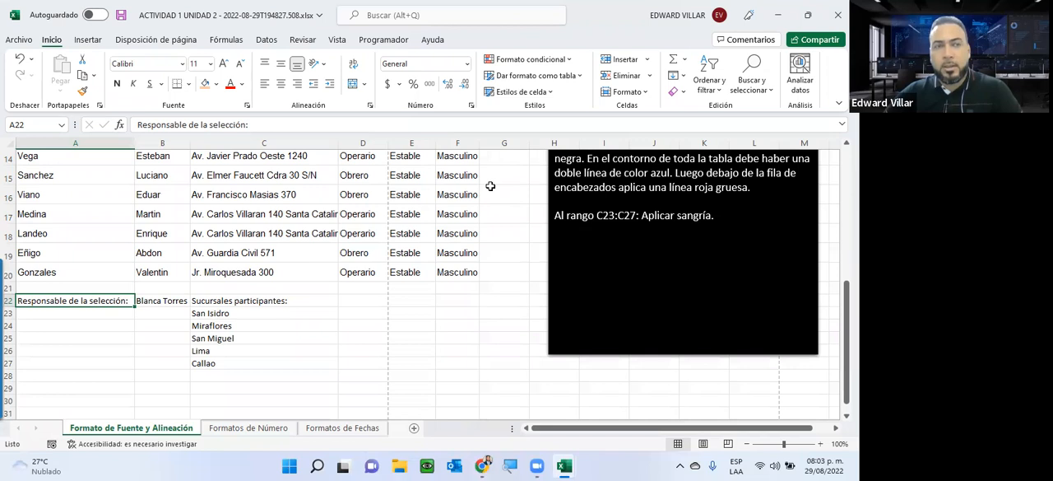
click(8, 40)
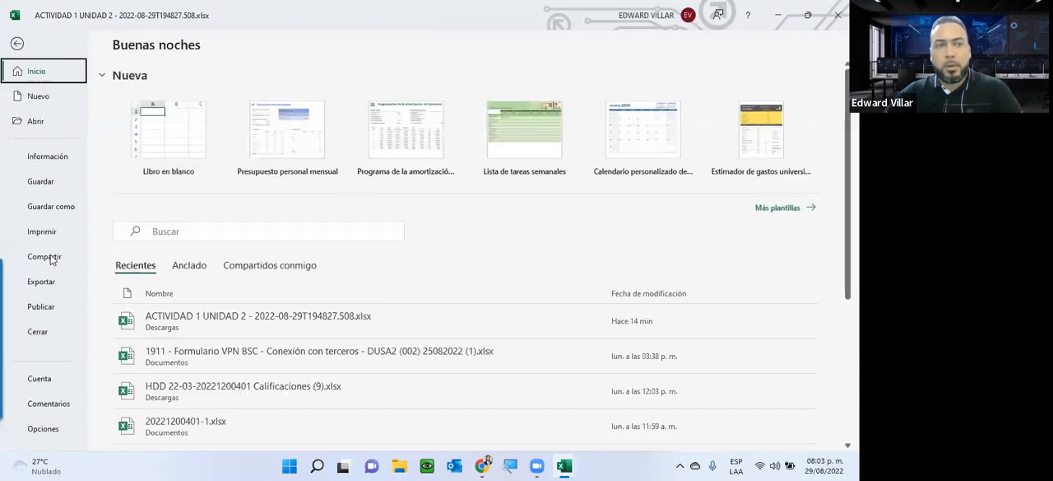
click(81, 233)
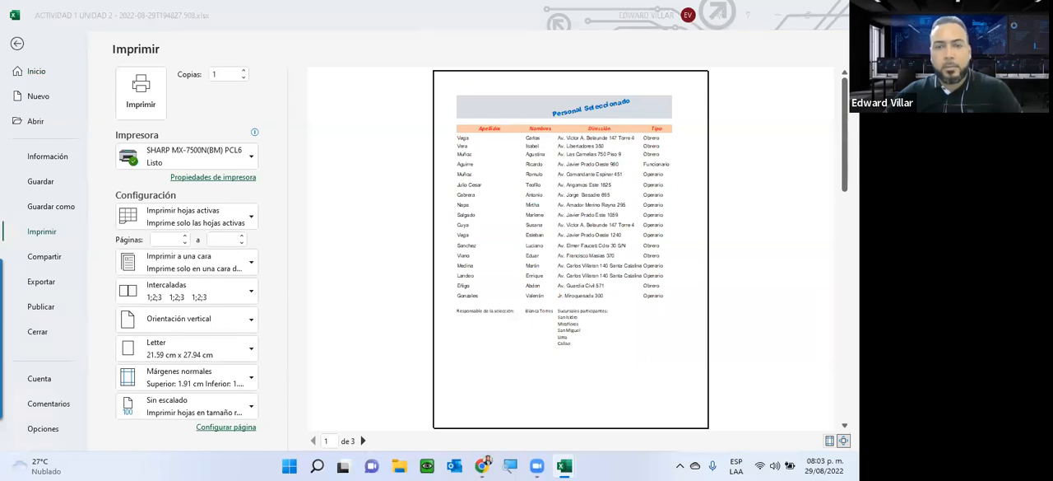
click(362, 441)
click(362, 441)
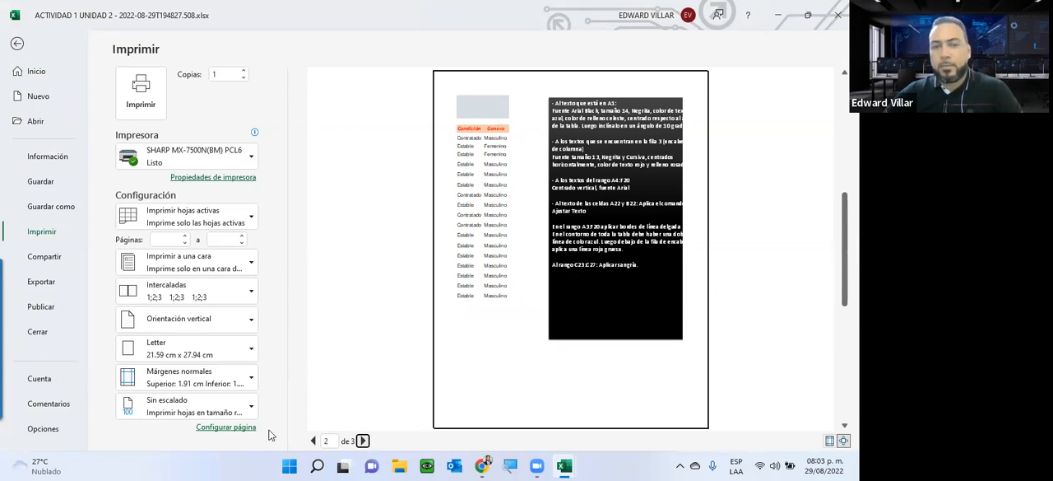
click(313, 441)
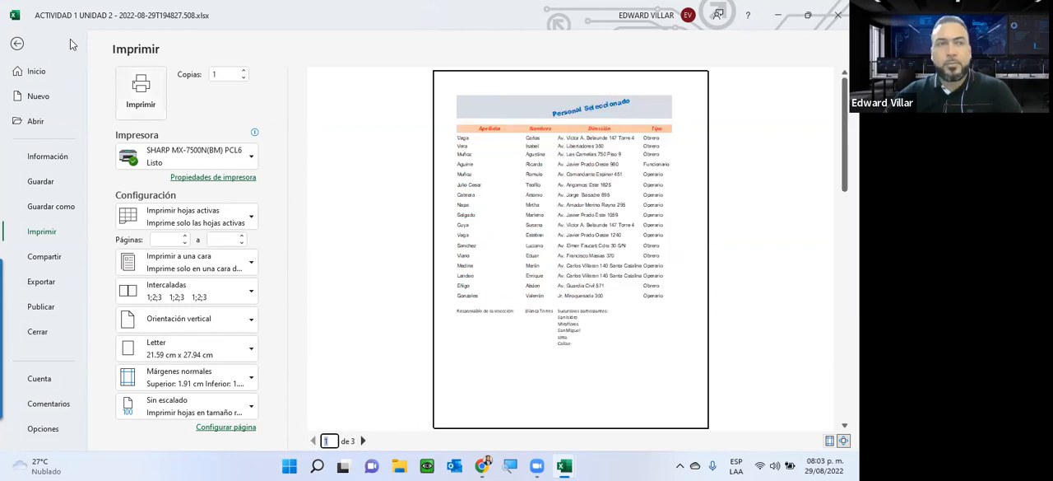
key(Escape)
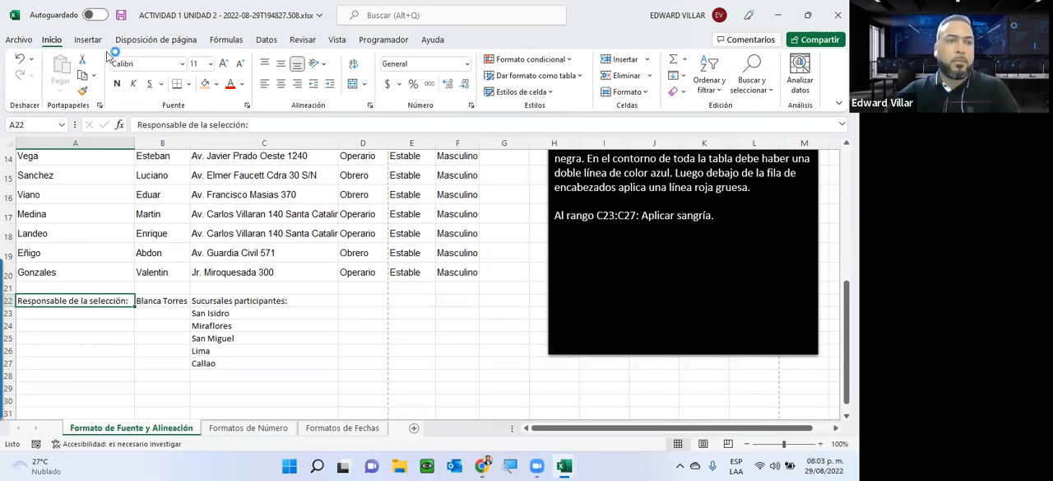
Step: Undo the widening of column A and narrow the column by hand to just fit the surnames
click(17, 60)
click(17, 60)
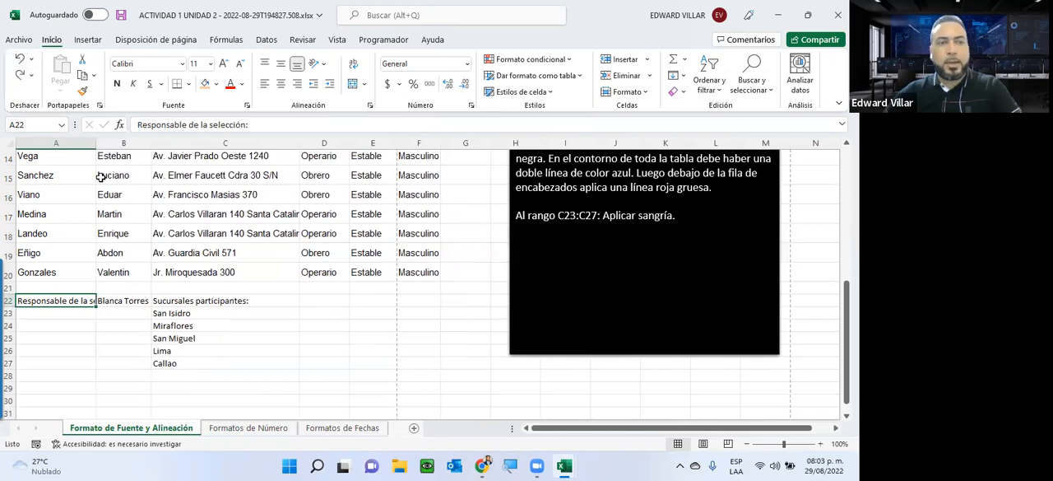
scroll(49, 223, up, 2)
scroll(49, 224, up, 3)
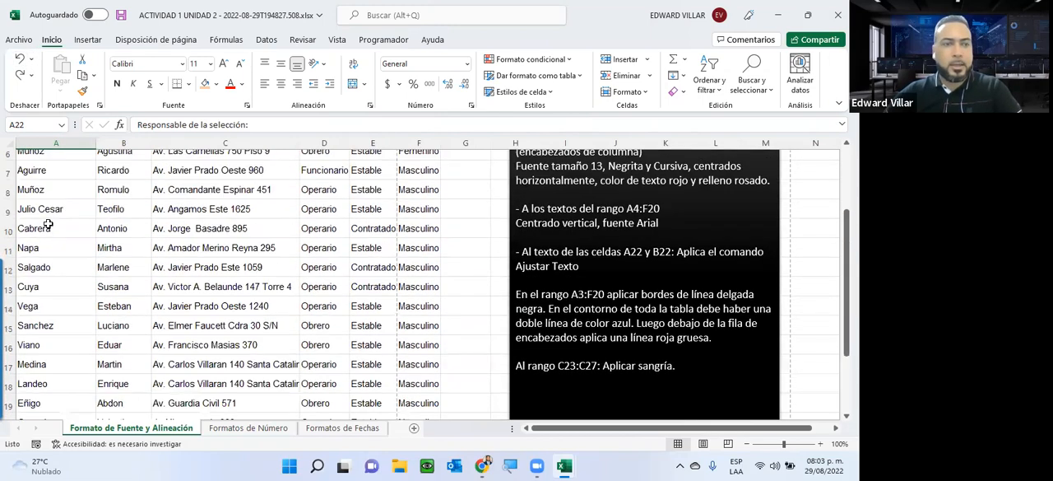
scroll(48, 223, down, 6)
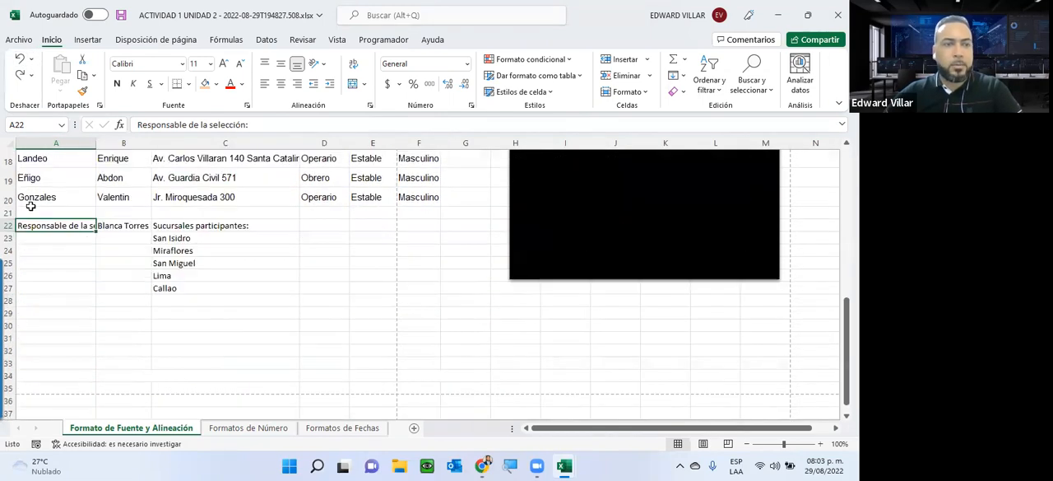
drag(97, 143, 64, 147)
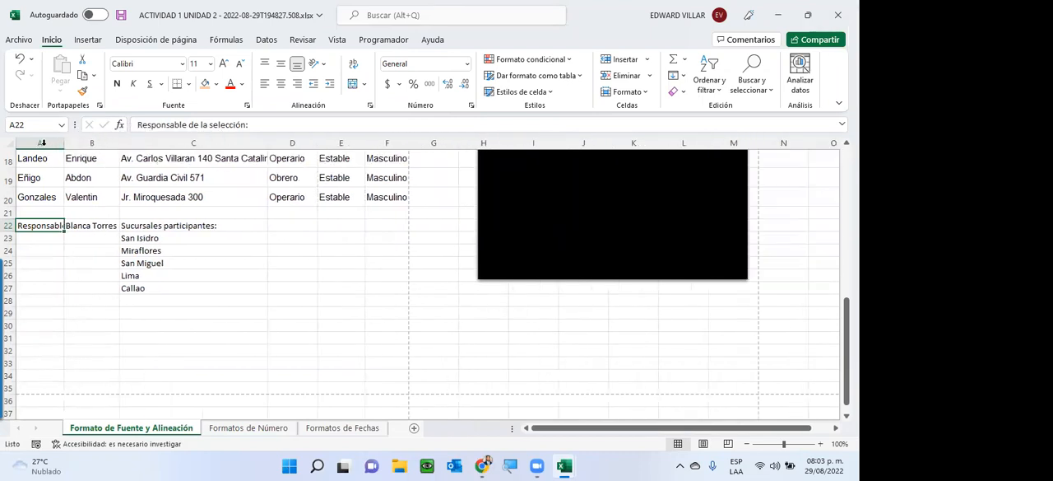
Step: Set the width of column A to exactly 25
right_click(39, 144)
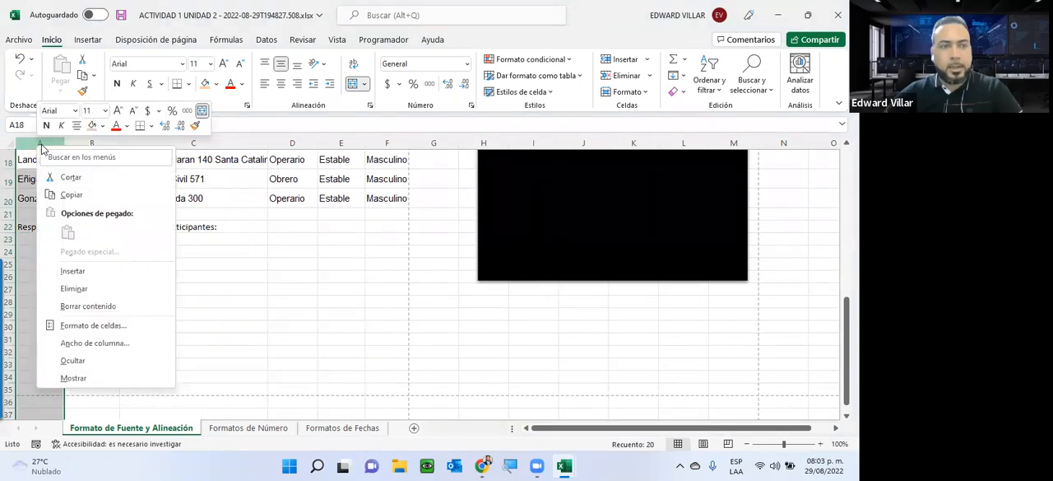
click(81, 343)
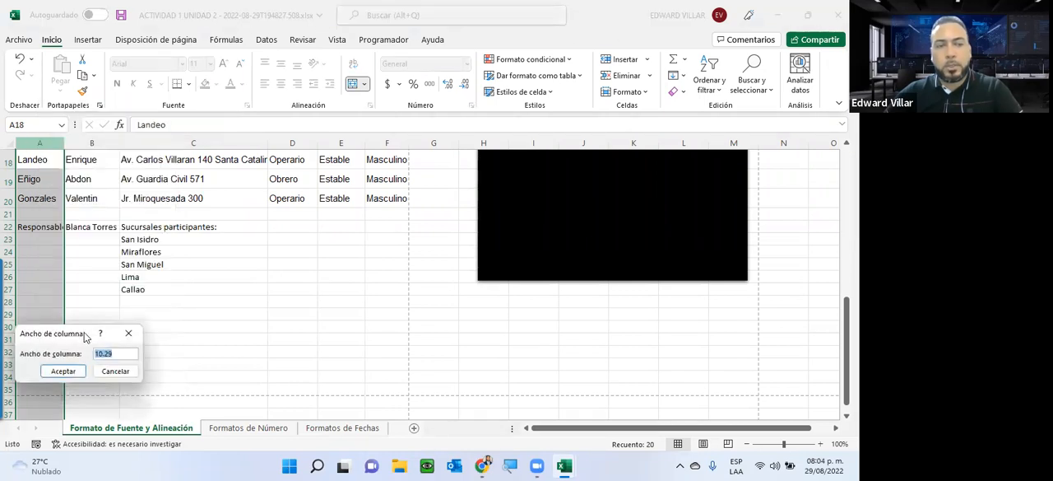
text(25)
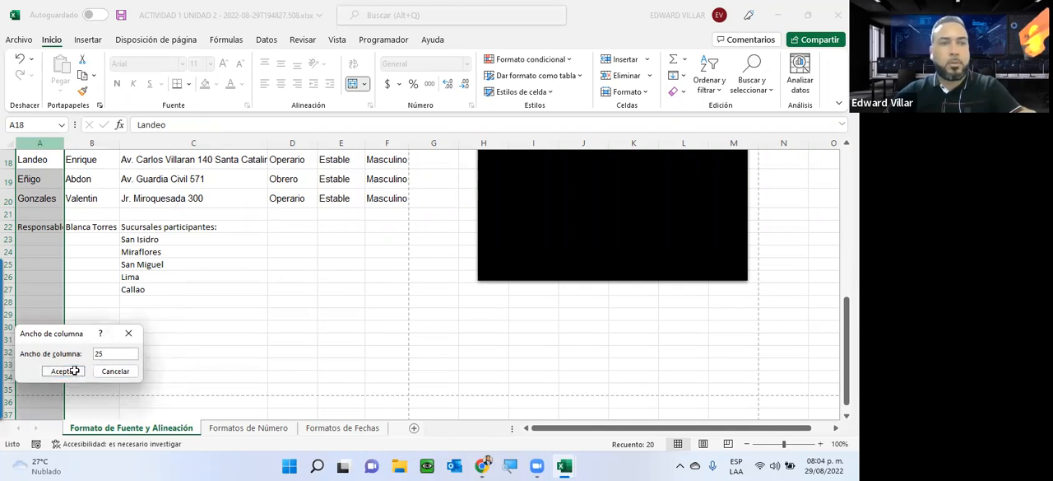
click(66, 370)
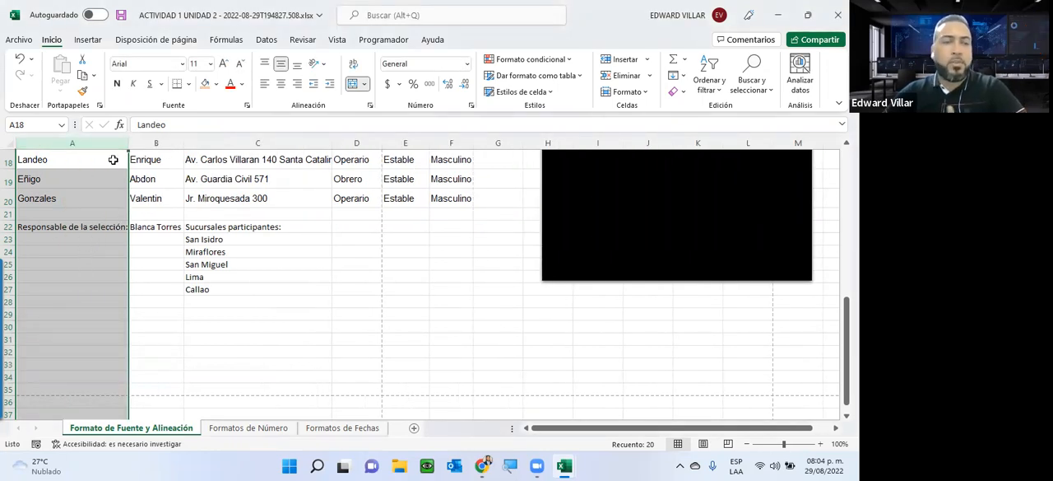
Step: Autofit column A to its longest entry, the label in A22
scroll(113, 161, up, 2)
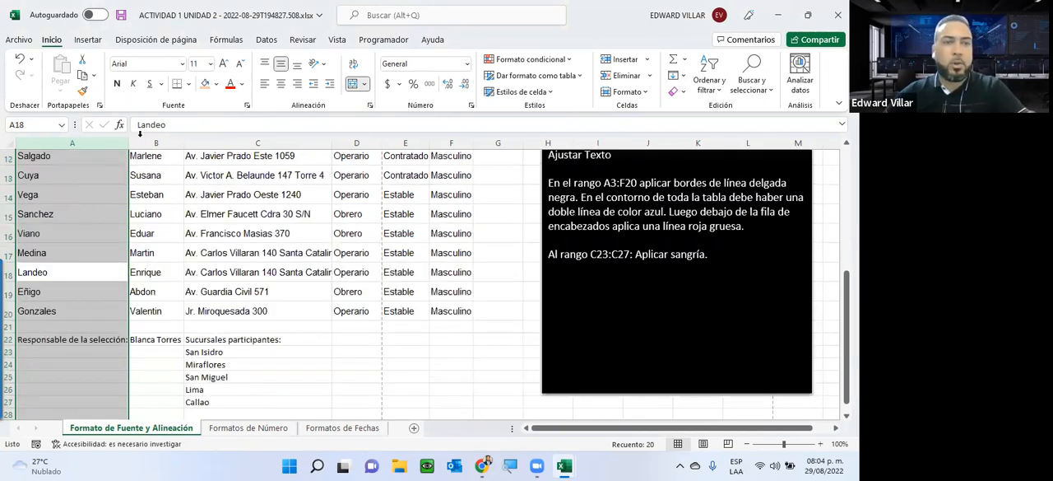
click(90, 213)
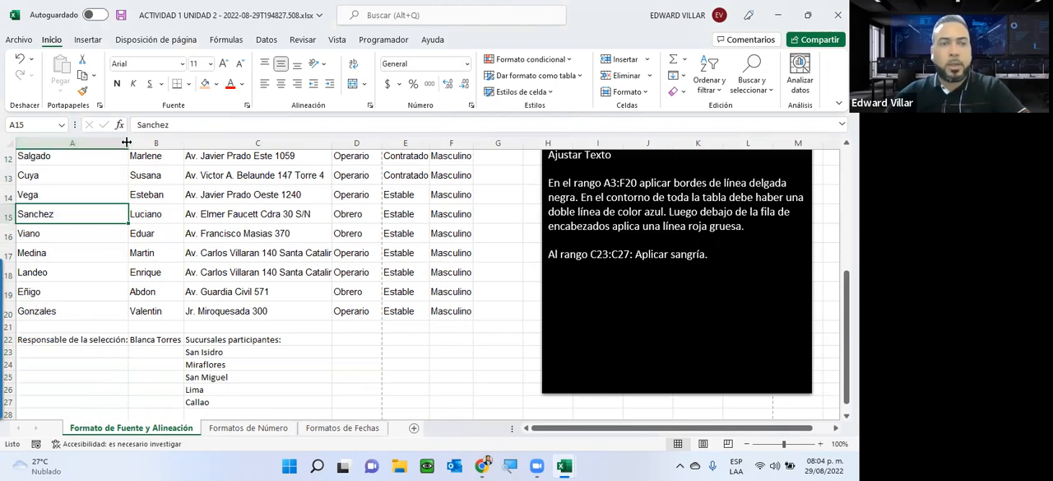
double_click(126, 142)
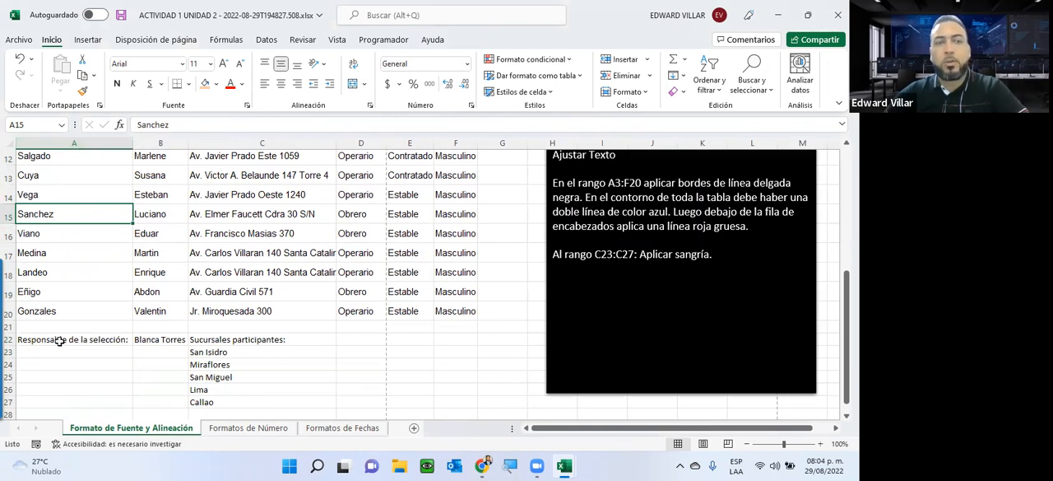
Step: Enter a long string of random letters in A23 and autofit column A to it
click(95, 351)
text(asresrwerwrewrwerwerwerwrwerwe)
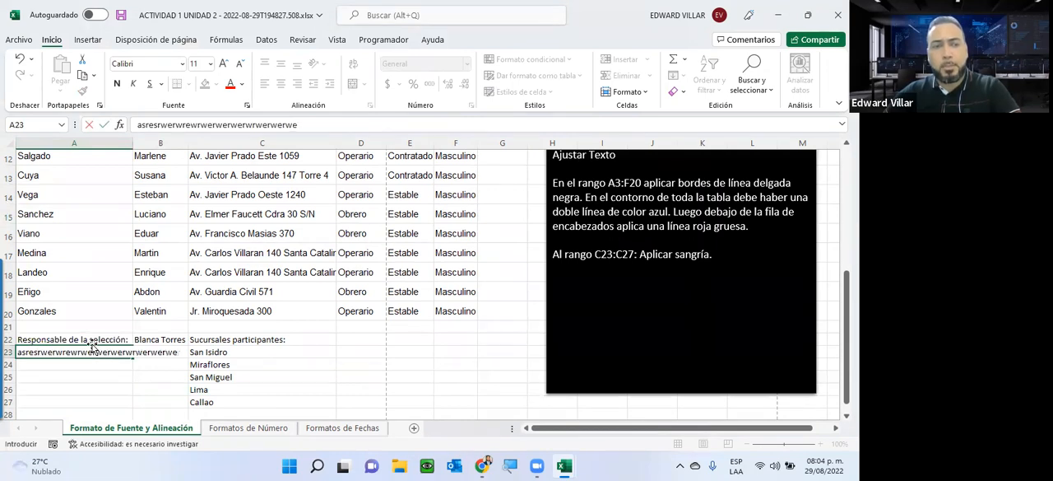
key(Return)
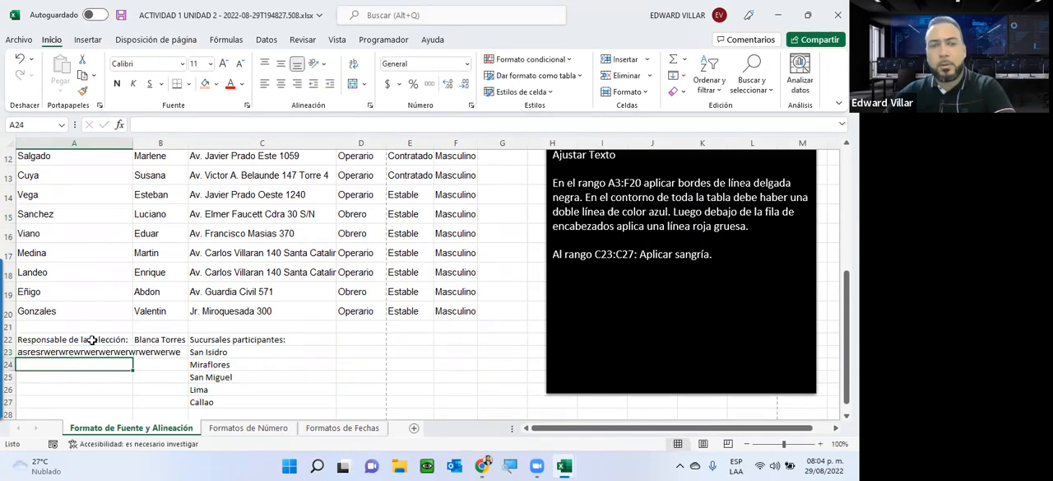
double_click(133, 142)
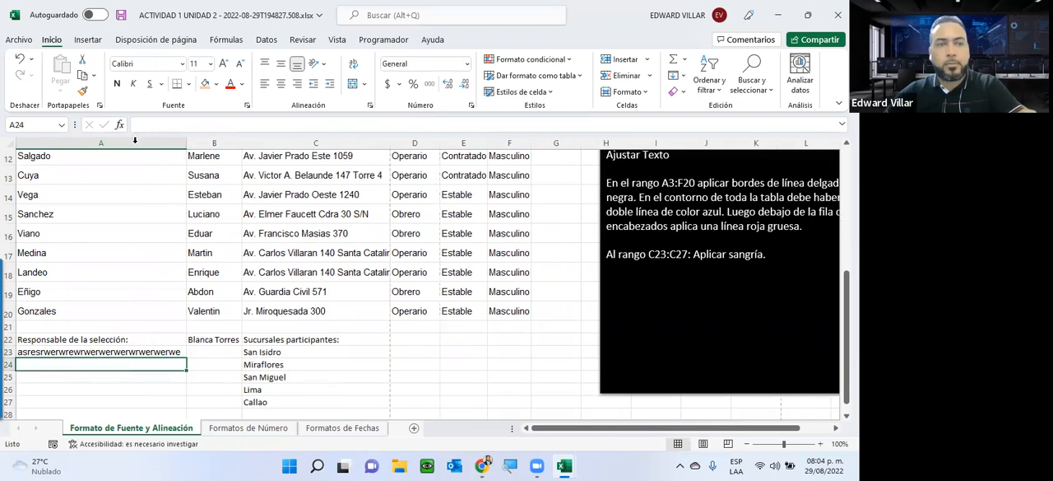
Step: Delete the sample text from A23 and autofit column A to the remaining contents
click(174, 352)
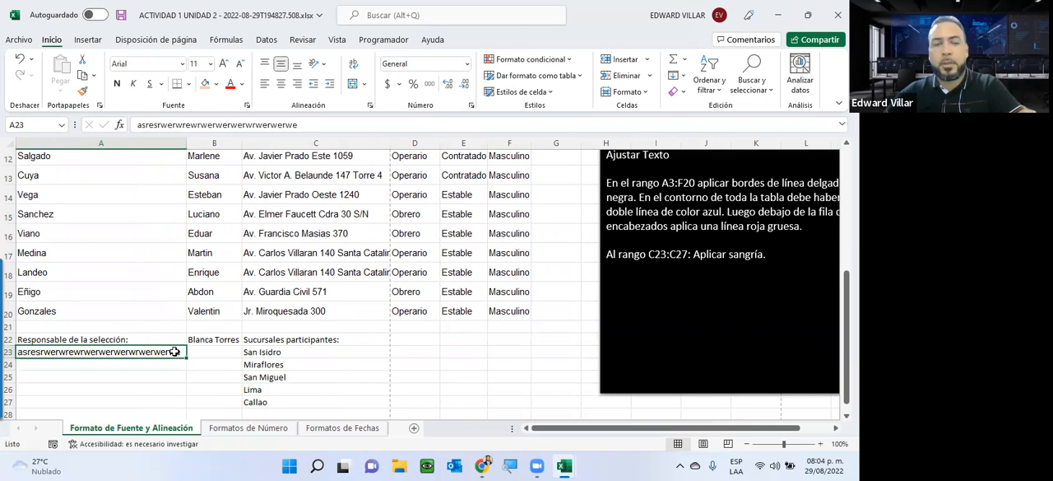
key(Delete)
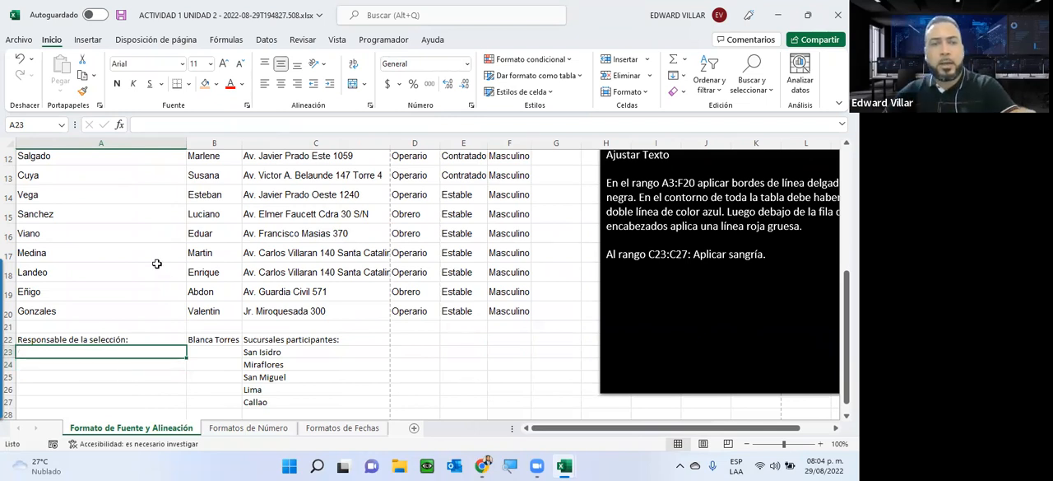
double_click(187, 143)
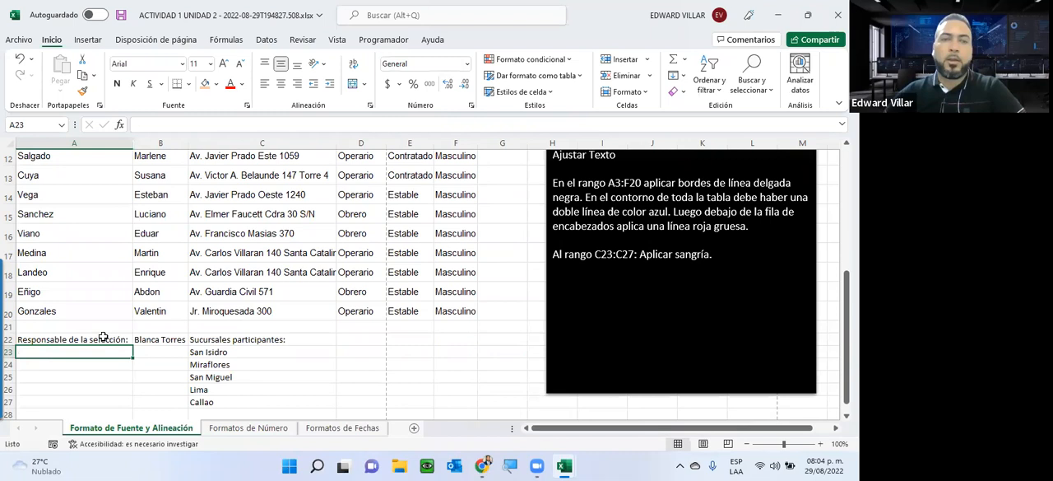
Step: Widen column A by hand beyond the length of the label in A22
scroll(101, 203, up, 4)
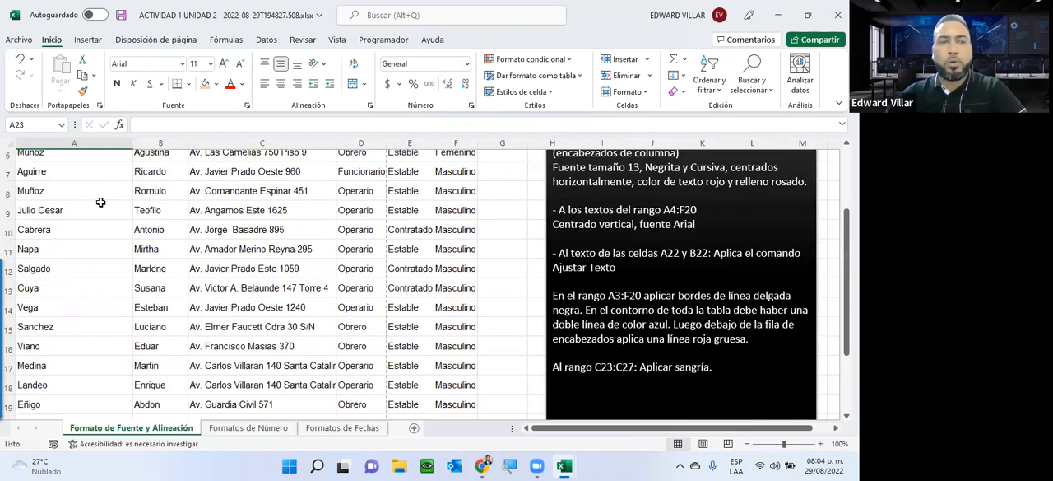
scroll(113, 288, down, 6)
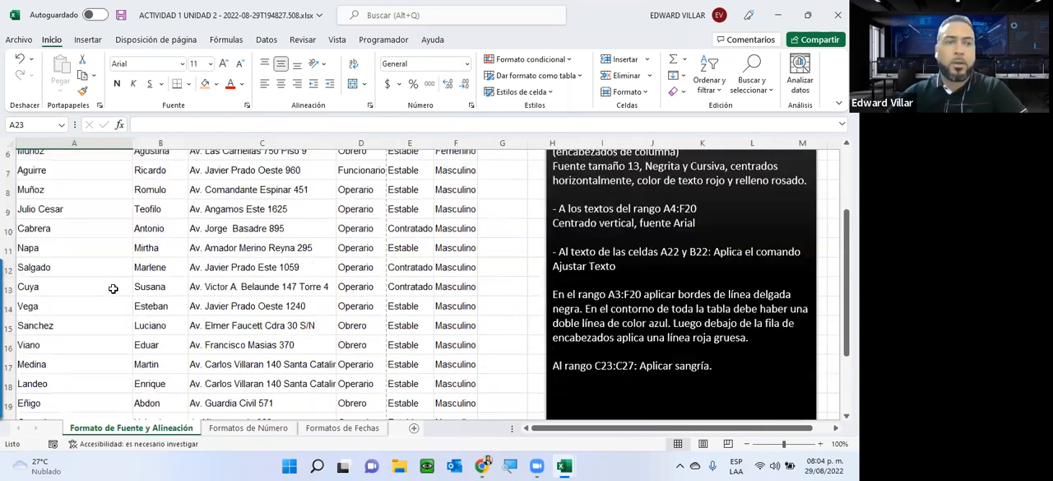
scroll(112, 288, down, 4)
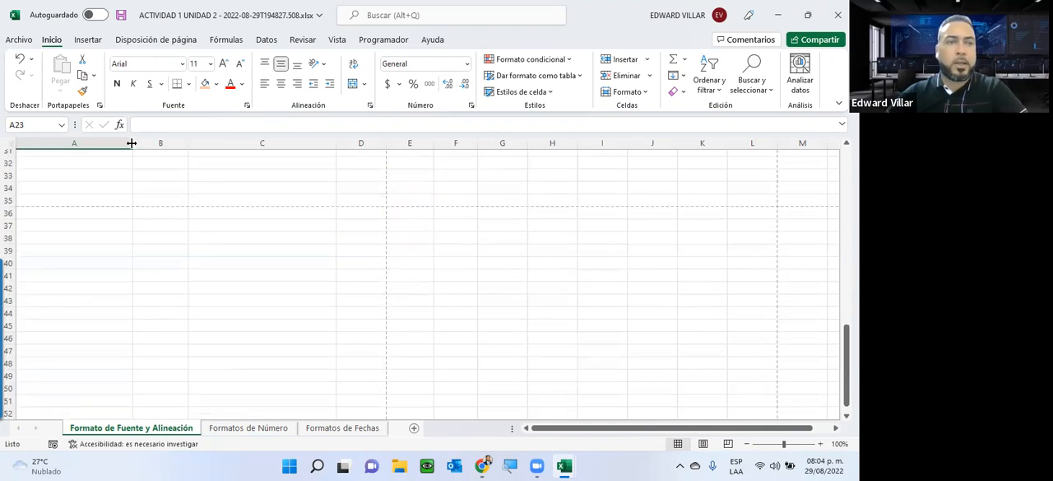
drag(132, 142, 163, 145)
scroll(139, 209, down, 3)
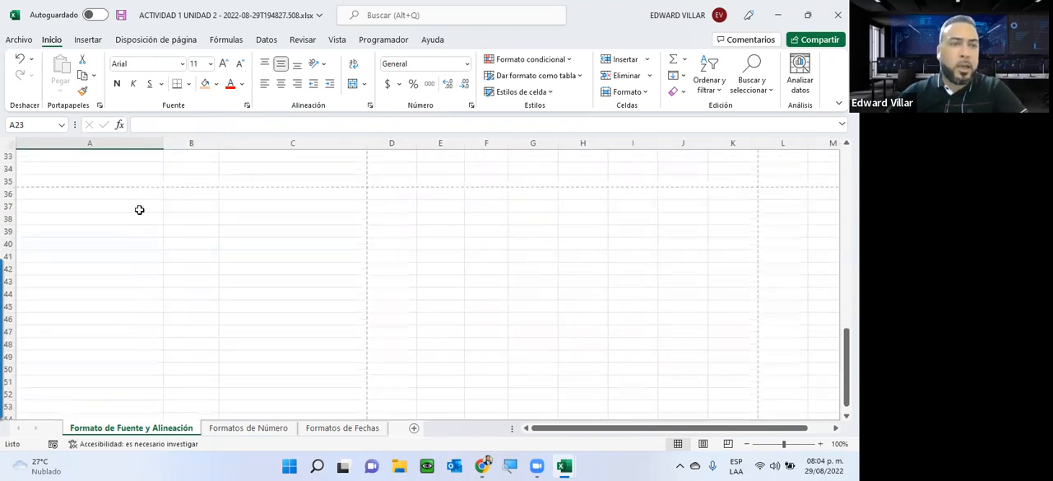
scroll(136, 226, down, 3)
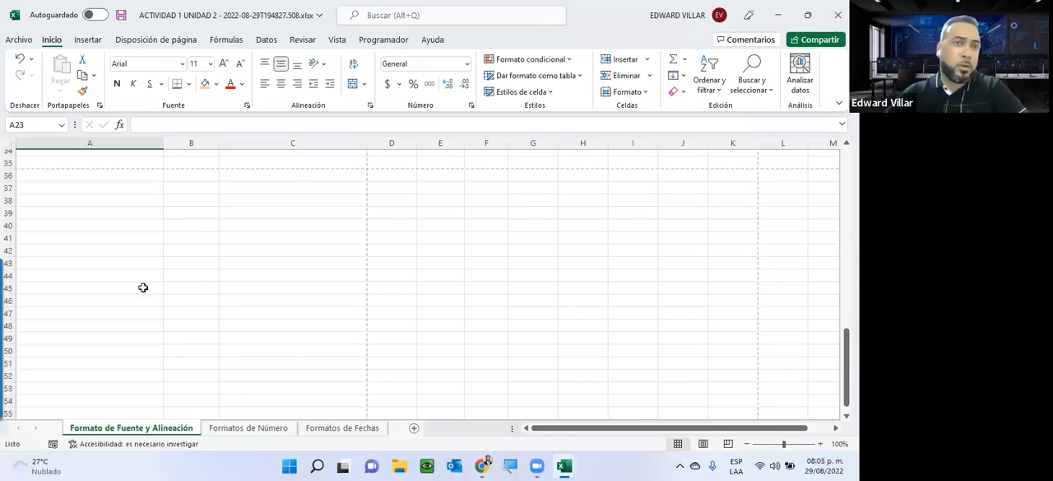
Step: Narrow column A by hand so it just fits the surnames in the table
scroll(143, 285, up, 14)
scroll(104, 307, up, 1)
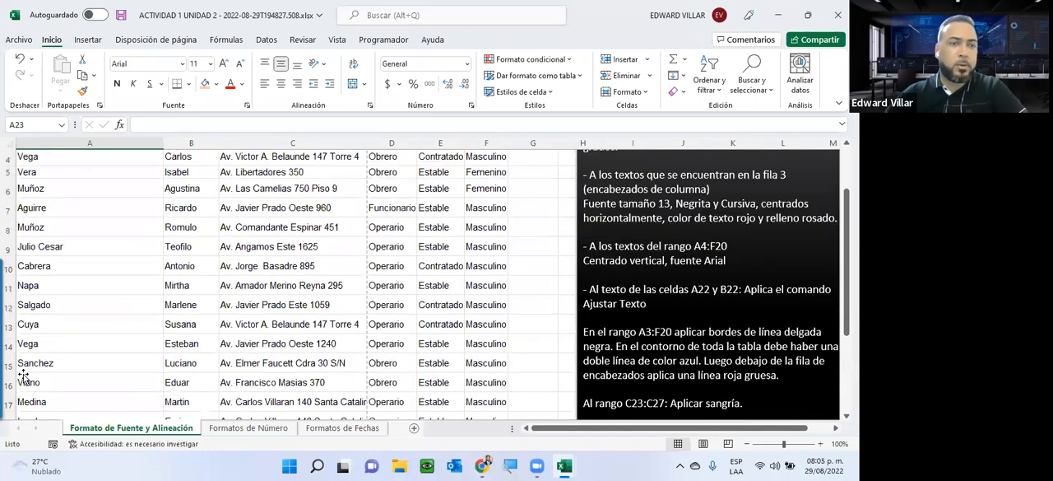
scroll(125, 349, down, 3)
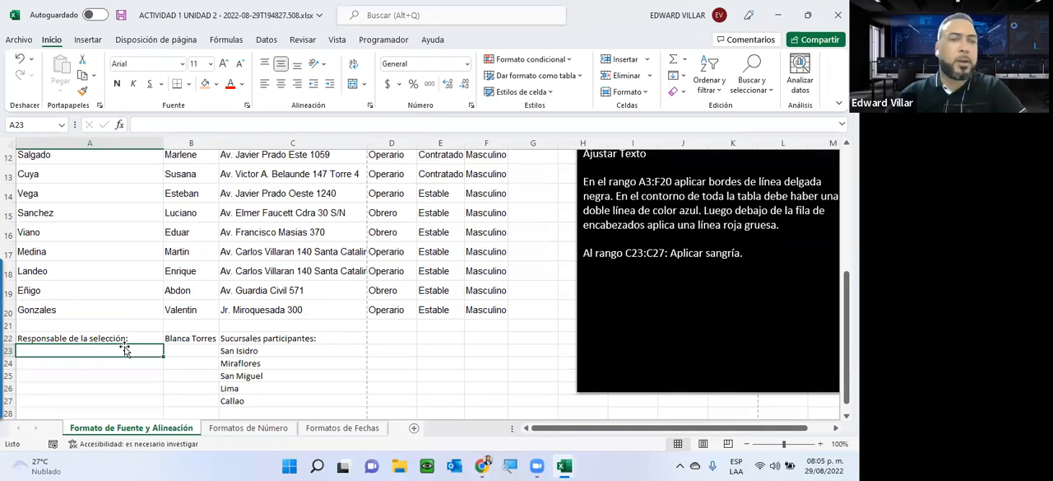
scroll(162, 310, up, 2)
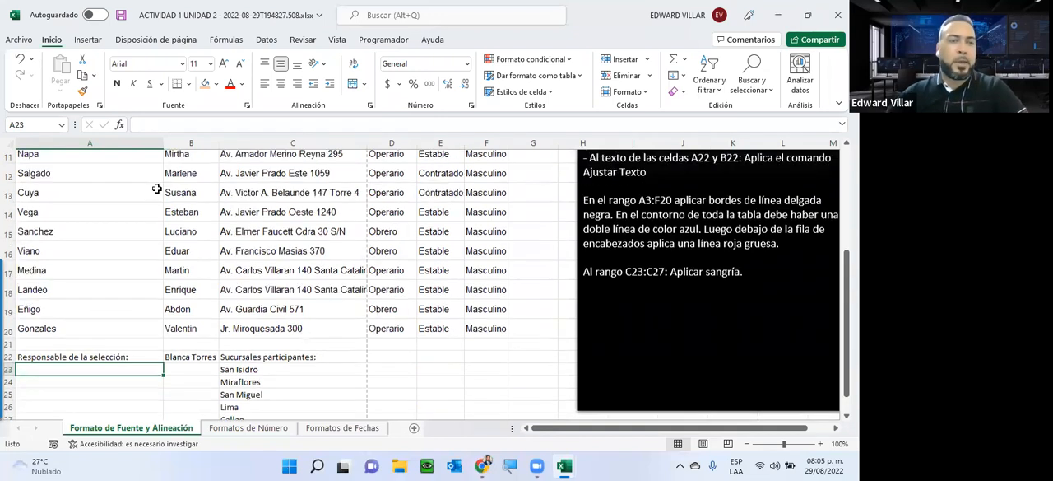
drag(165, 144, 67, 154)
Step: Highlight the phrase "Aplica el comando Ajustar Texto" in the instruction for cells A22 and B22
scroll(434, 177, up, 3)
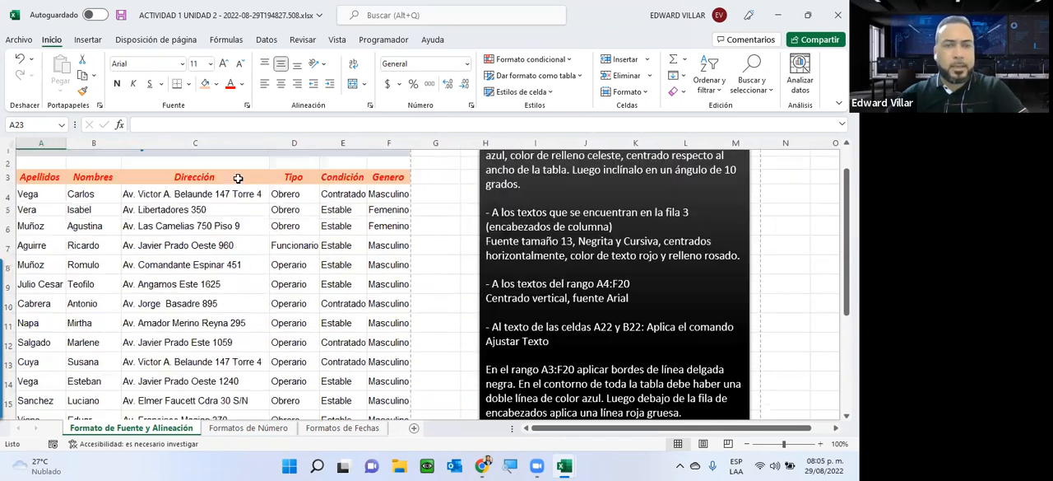
scroll(376, 288, down, 3)
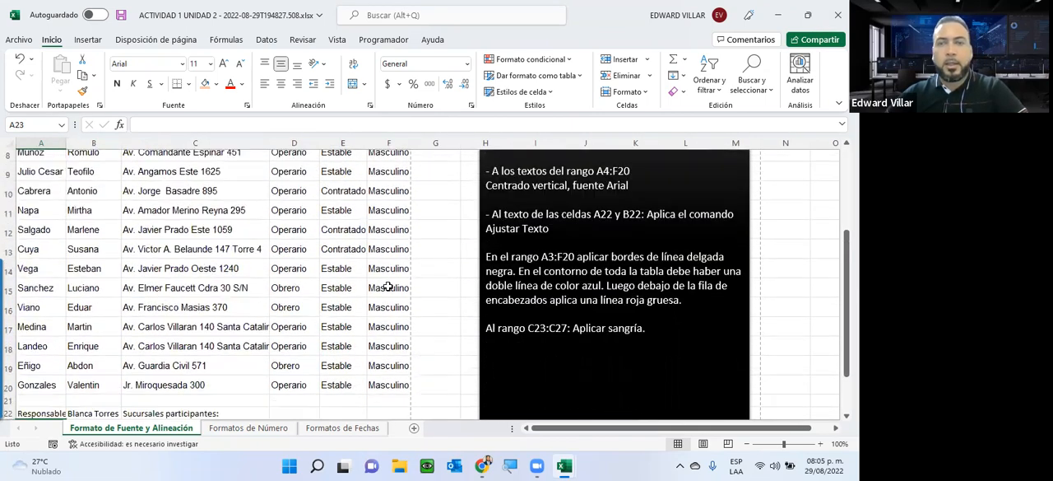
drag(647, 251, 694, 251)
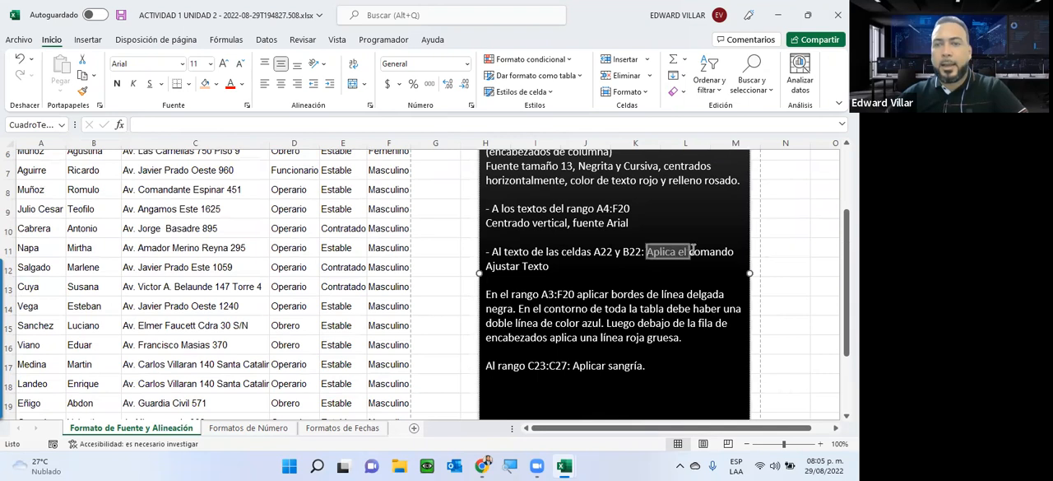
drag(549, 267, 550, 267)
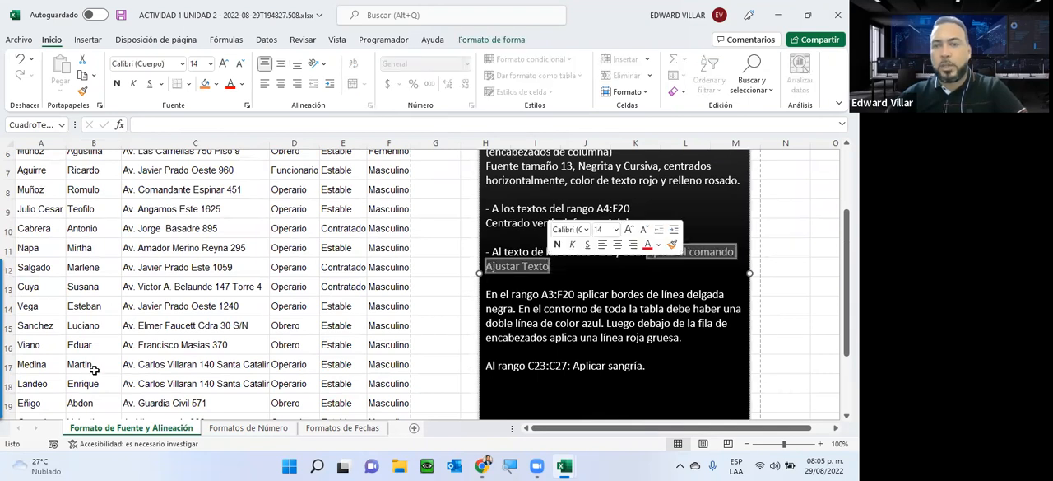
Step: Increase the height of row 22, widen column A slightly, and apply Ajustar Texto to cell A22
scroll(95, 370, down, 2)
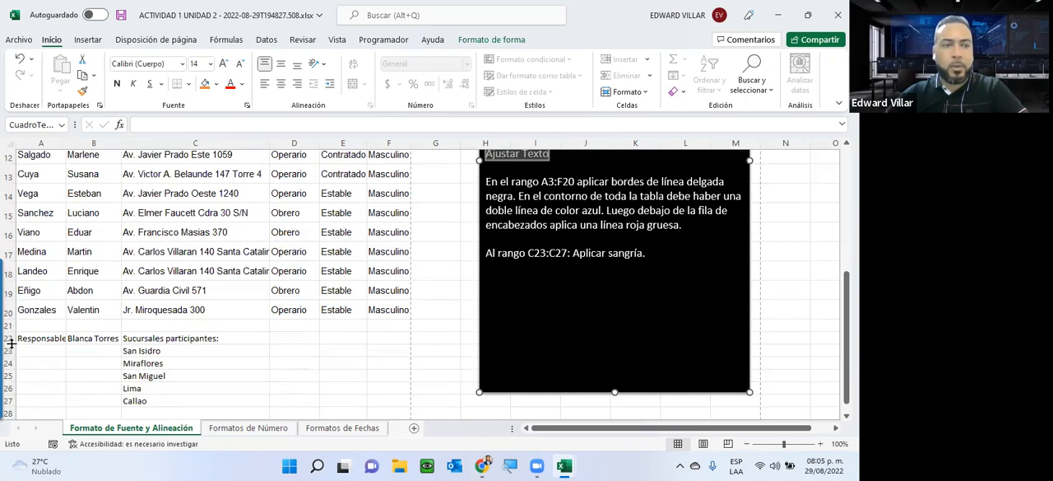
drag(12, 345, 11, 374)
click(49, 358)
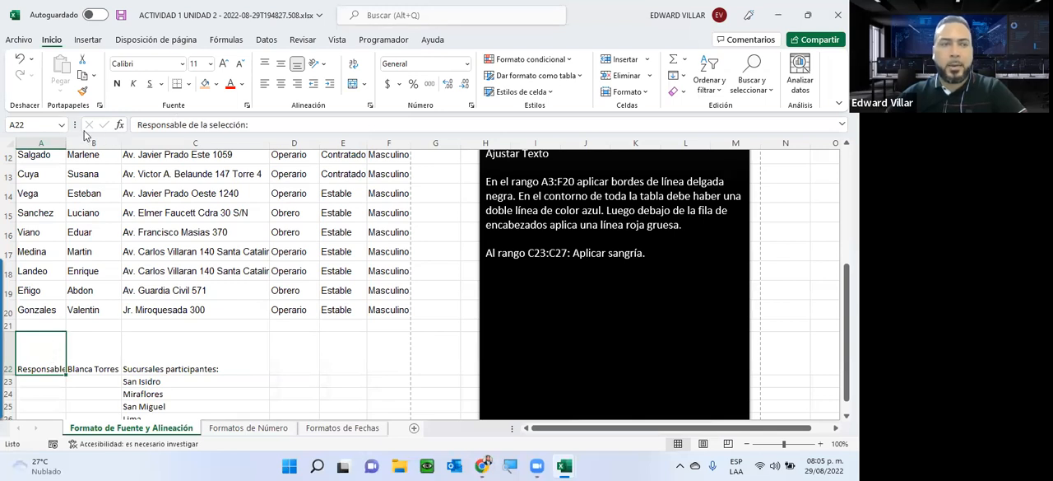
drag(65, 143, 75, 143)
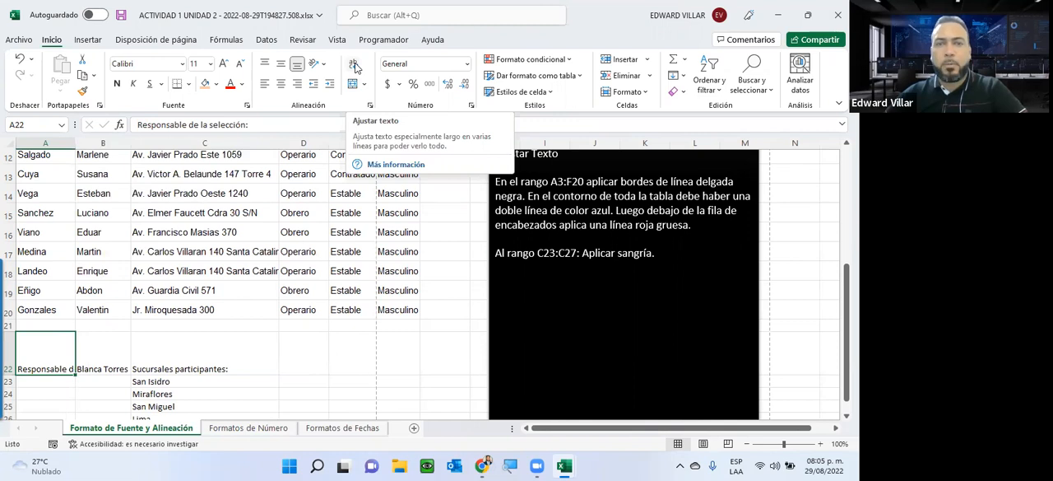
click(355, 66)
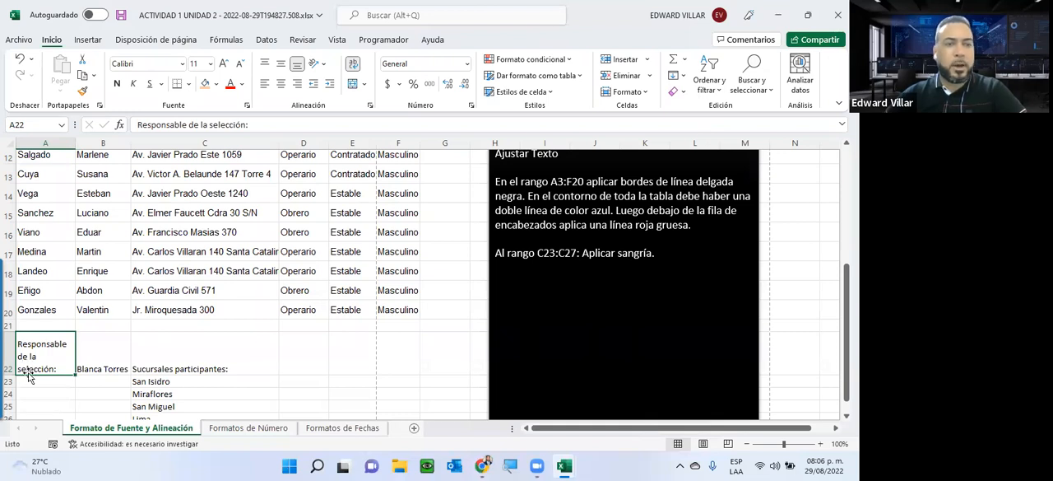
Step: Centre the wrapped label in A22 both vertically and horizontally
click(282, 66)
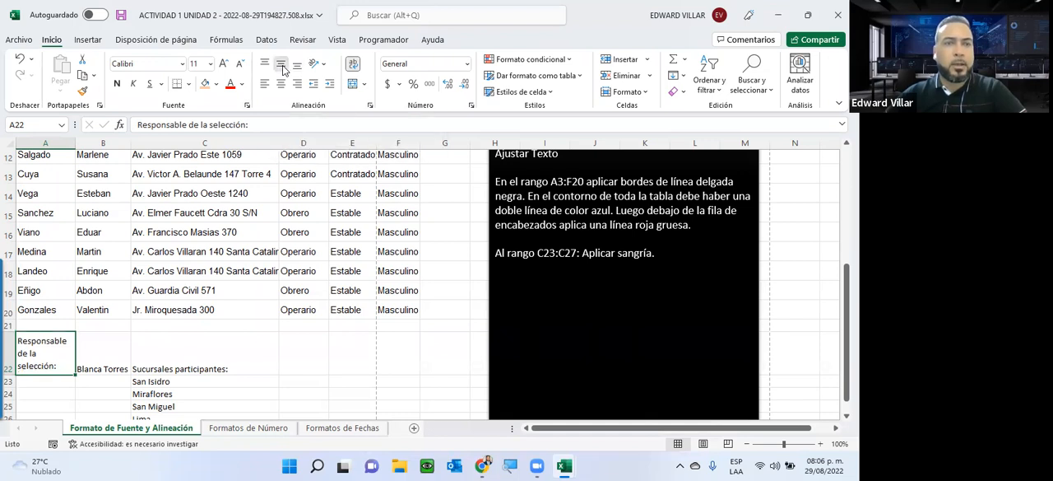
click(284, 70)
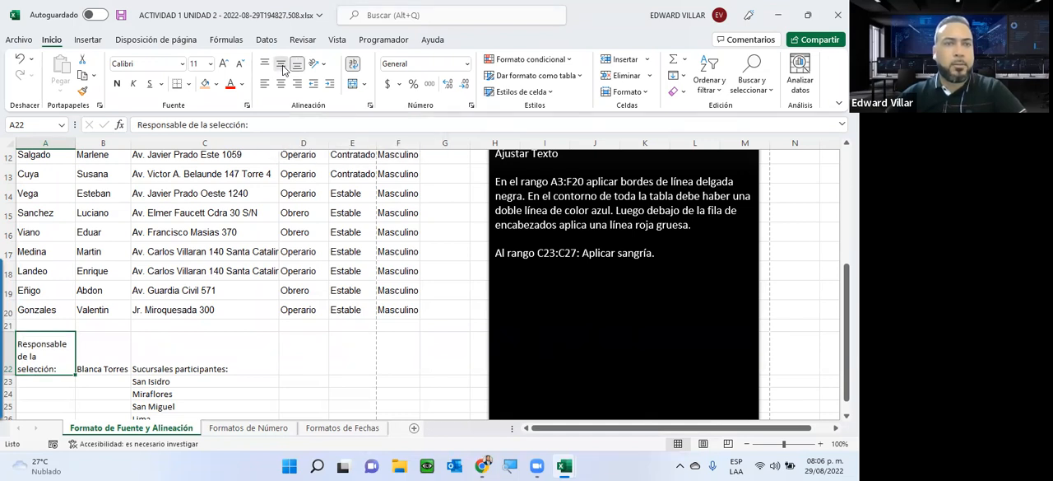
click(283, 67)
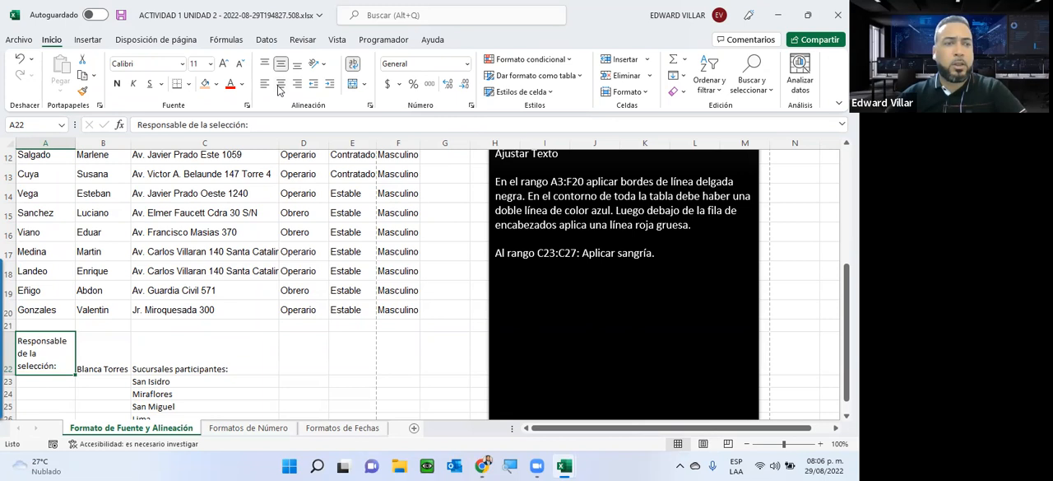
click(281, 86)
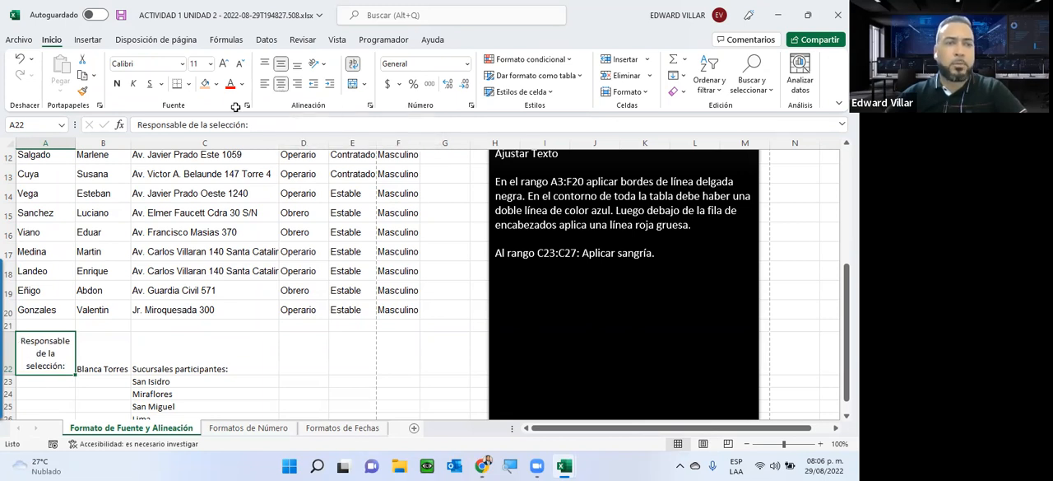
Step: Centre the contents of B22:C22 both vertically and horizontally
drag(102, 362, 189, 366)
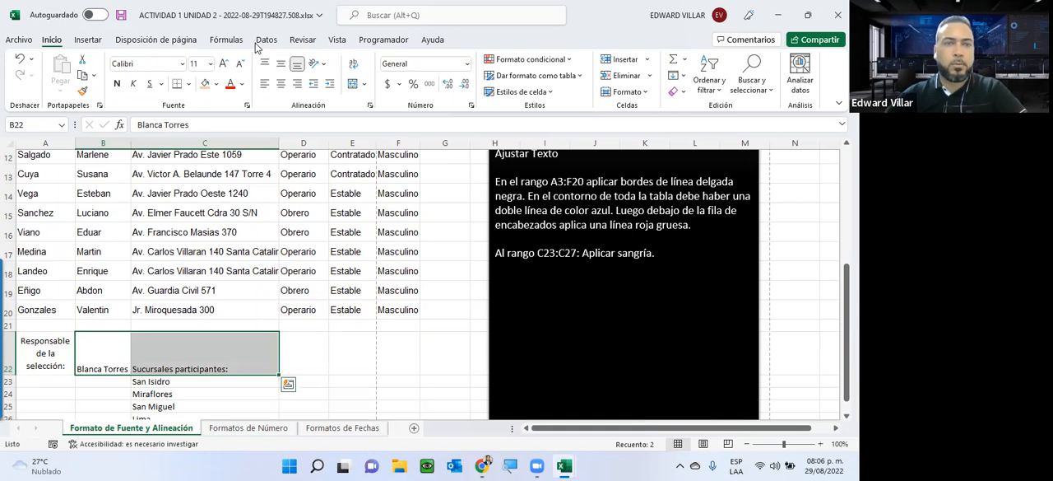
click(281, 64)
click(282, 84)
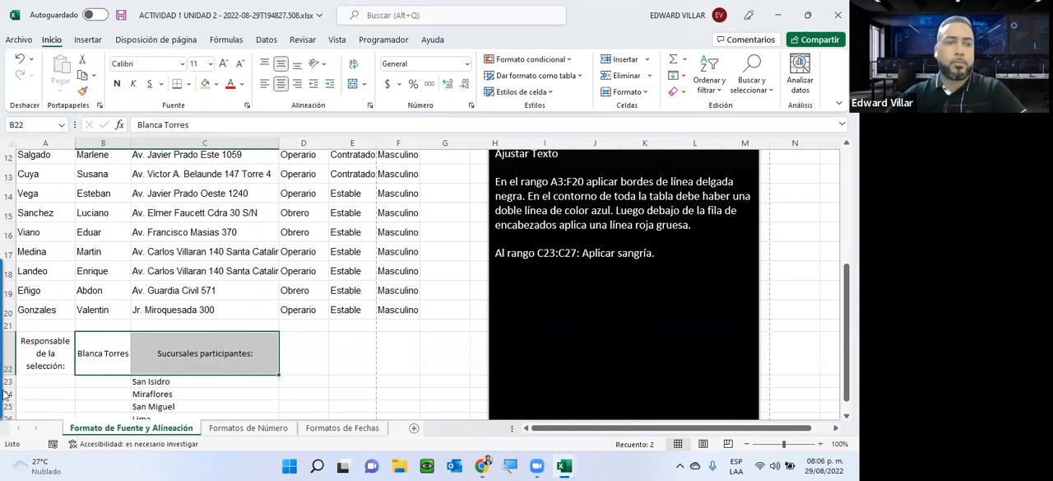
click(161, 393)
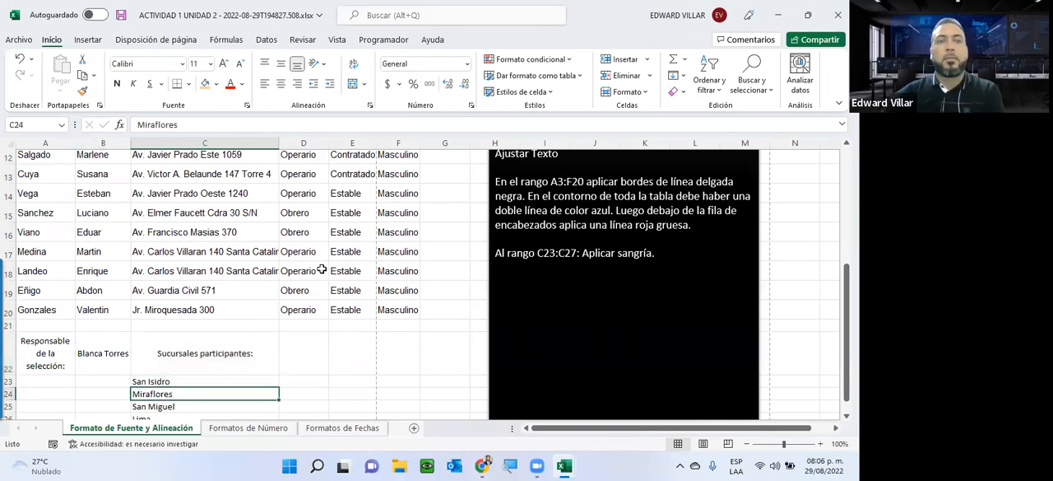
Step: Narrow column C slightly, then narrow column B until it is too tight for the full name in B22
scroll(642, 238, up, 2)
scroll(642, 238, down, 2)
scroll(642, 239, up, 1)
scroll(641, 239, up, 1)
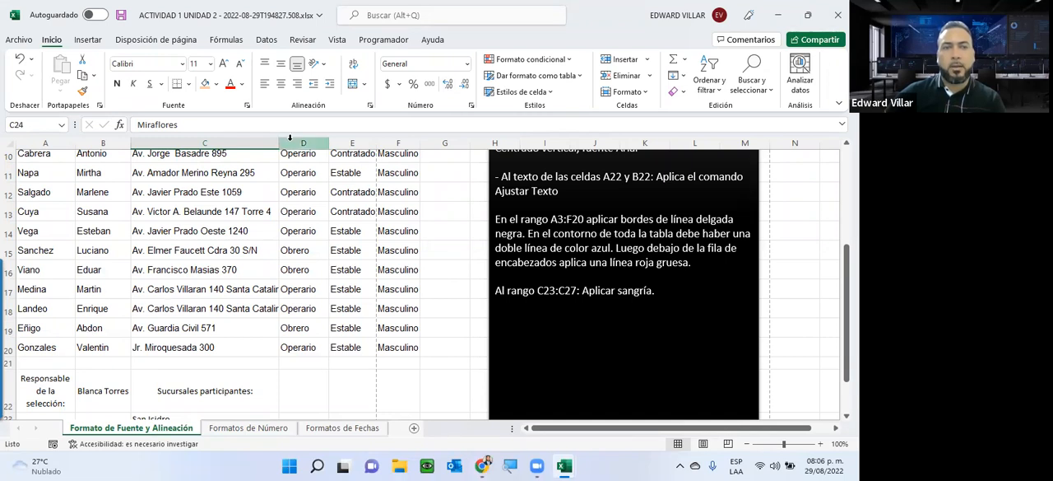
drag(274, 143, 268, 144)
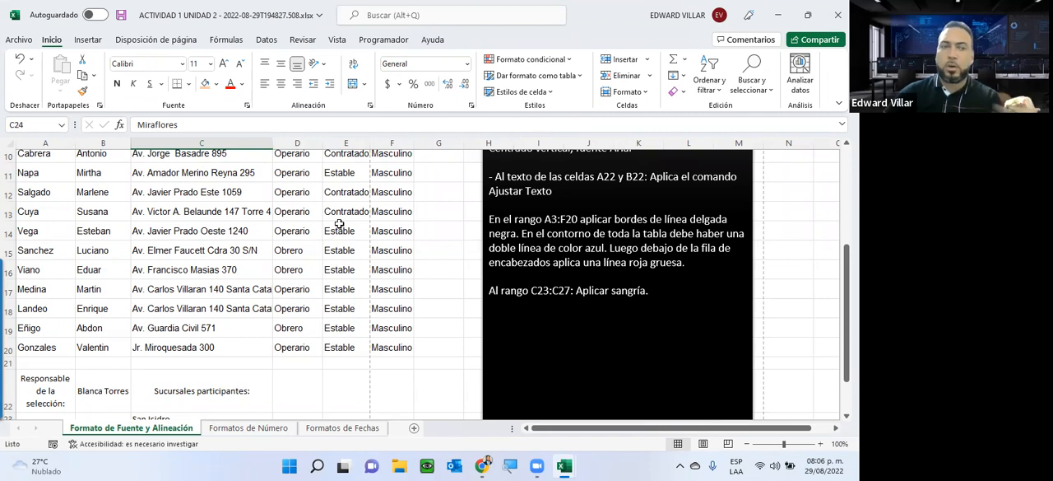
drag(131, 143, 119, 145)
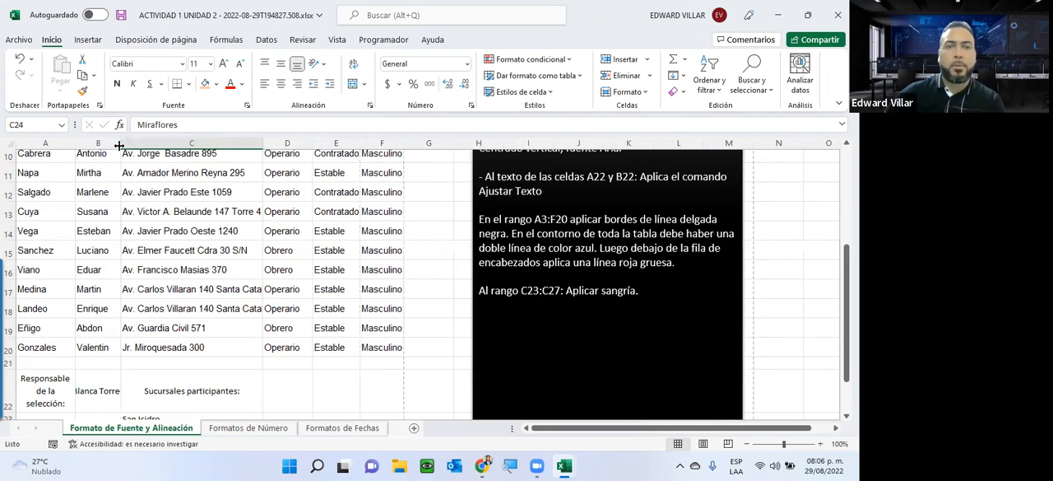
Step: Apply Ajustar Texto to the name in cell B22
click(88, 389)
click(352, 65)
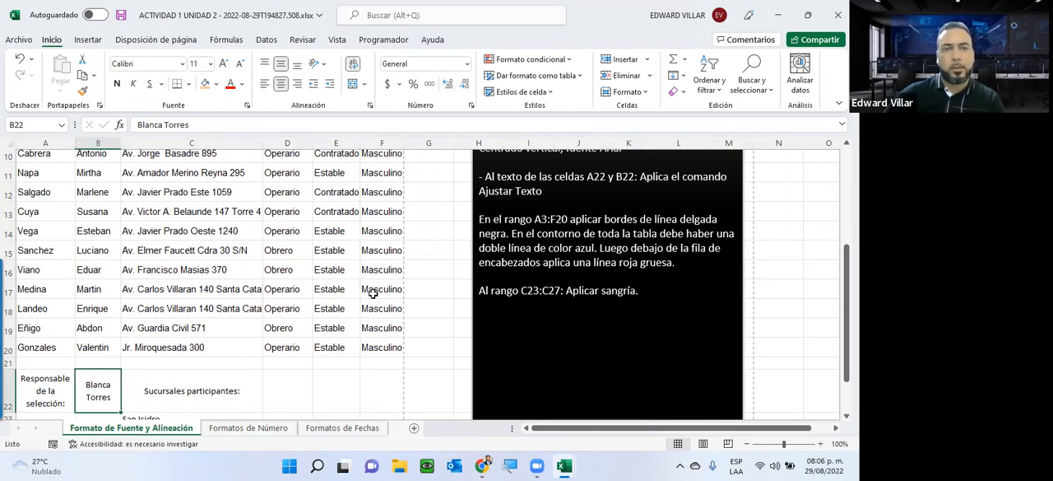
scroll(372, 290, up, 3)
scroll(372, 284, down, 3)
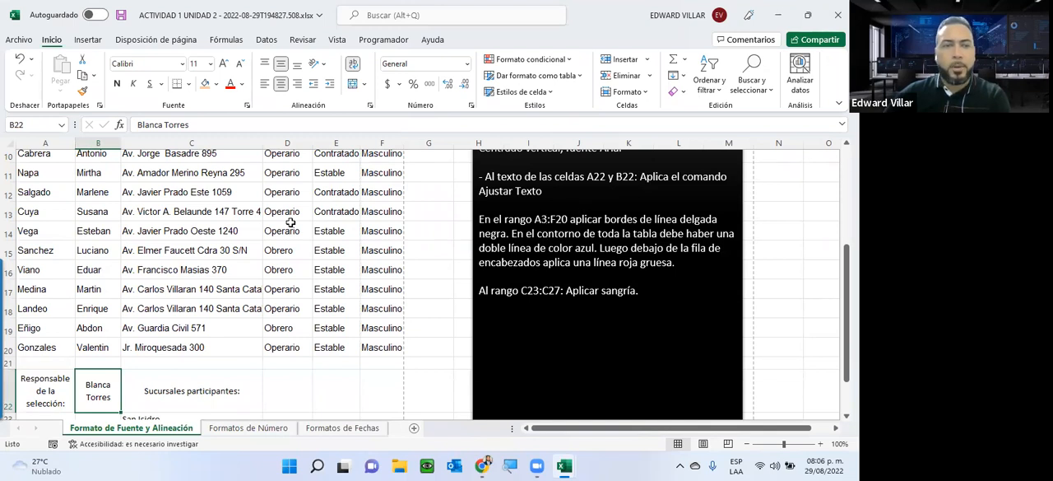
Step: Select the table range A3:F20 and check in the print preview how the sheet looks without borders
scroll(291, 222, up, 3)
drag(41, 215, 385, 393)
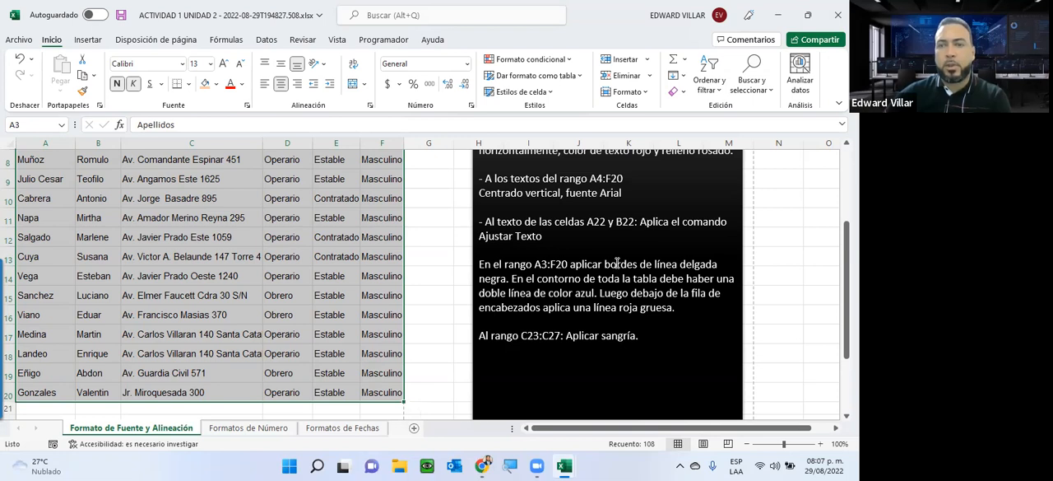
scroll(345, 313, up, 3)
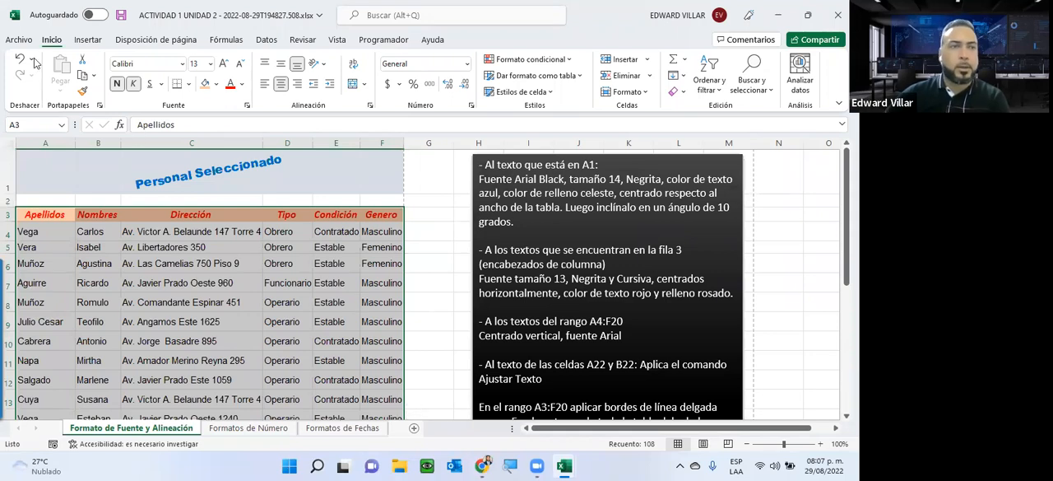
click(15, 38)
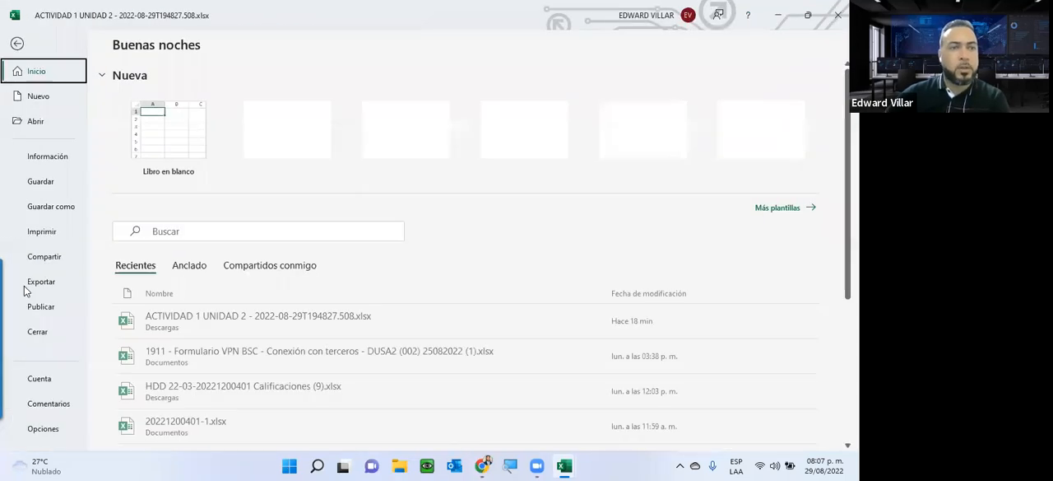
click(35, 231)
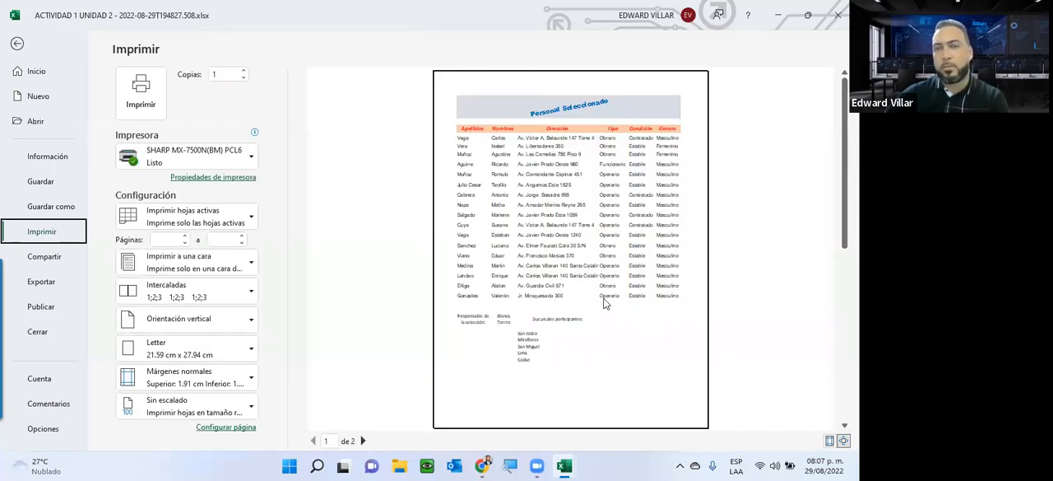
click(17, 44)
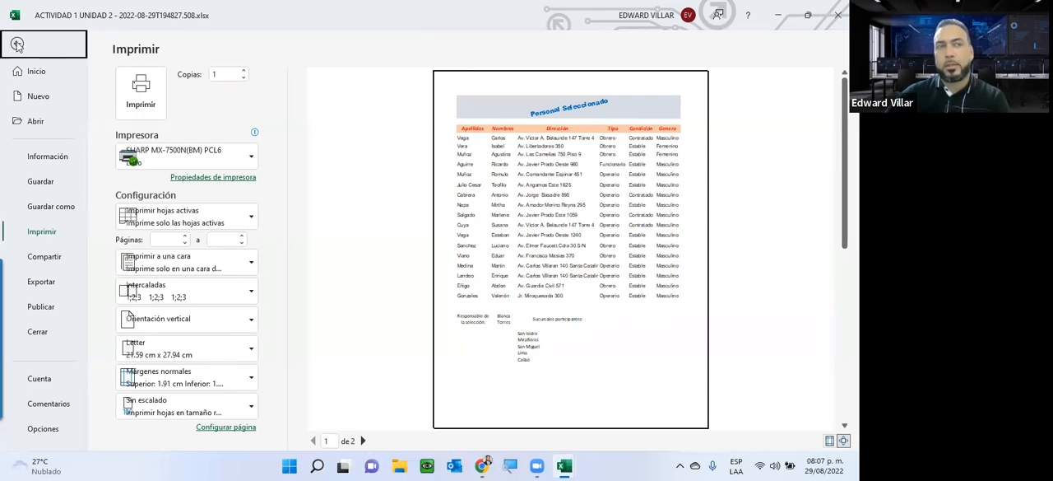
Step: Apply thin black borders to all cells of the selected range A3:F20
scroll(359, 208, down, 2)
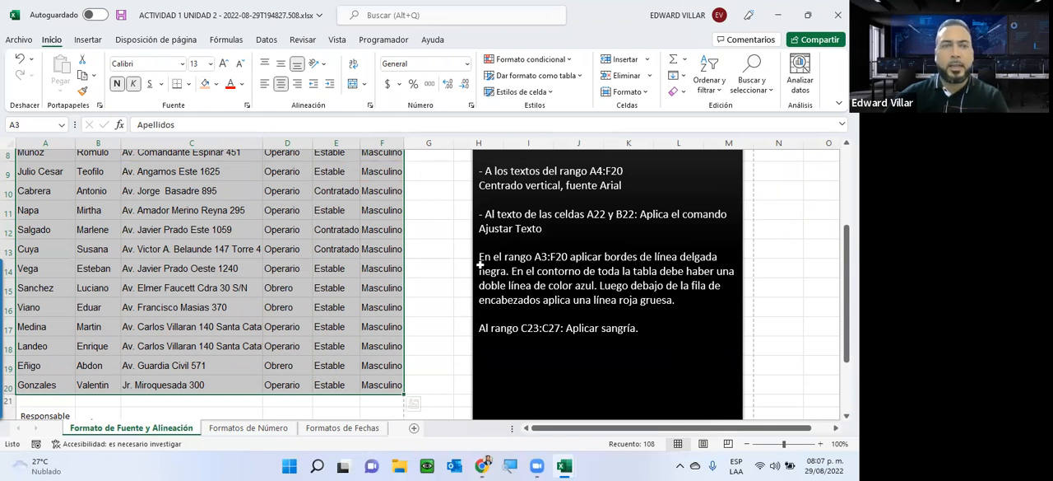
click(189, 85)
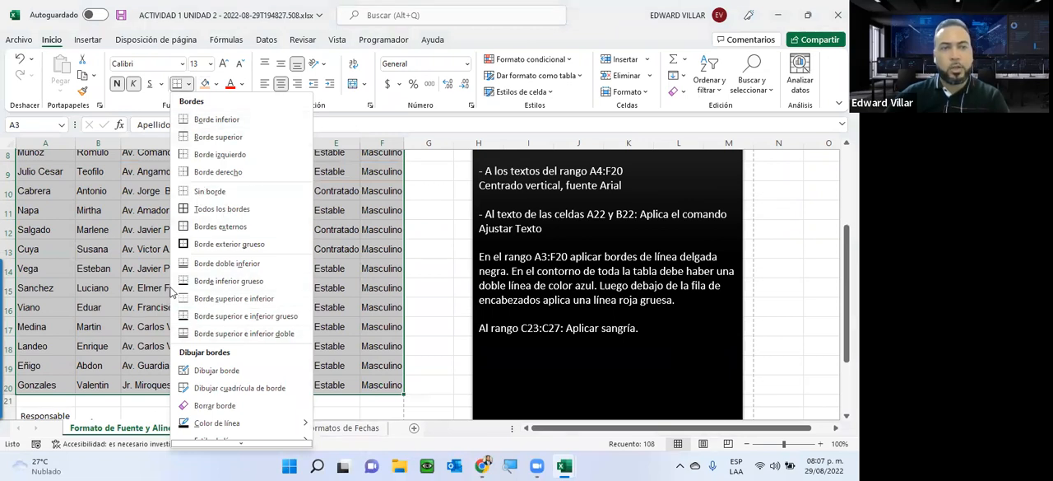
click(220, 209)
Step: Check the table's new borders in the print preview and return to the sheet
scroll(123, 247, up, 3)
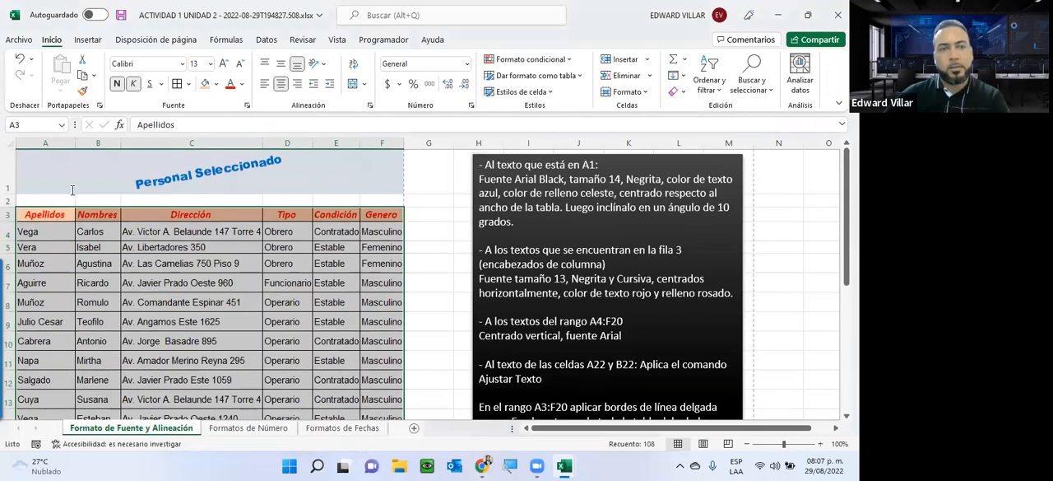
click(16, 40)
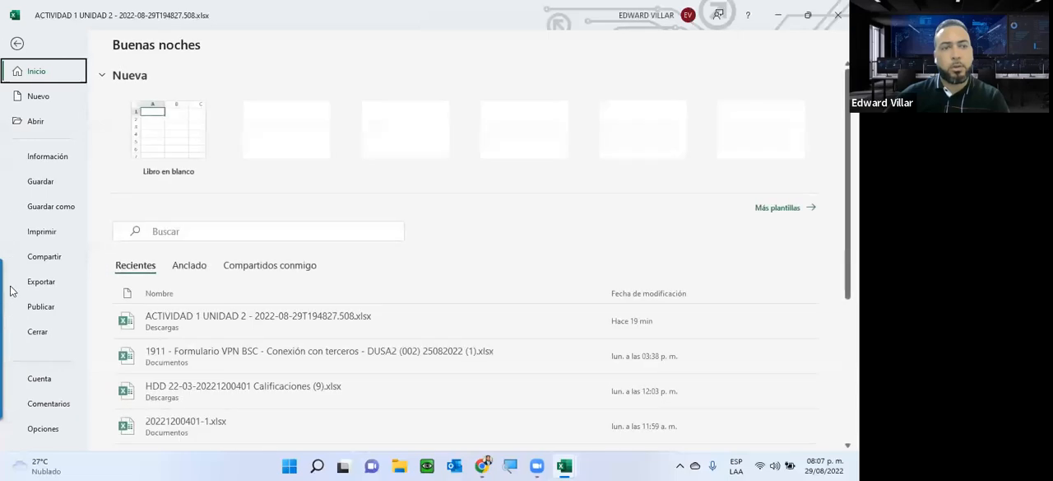
click(41, 232)
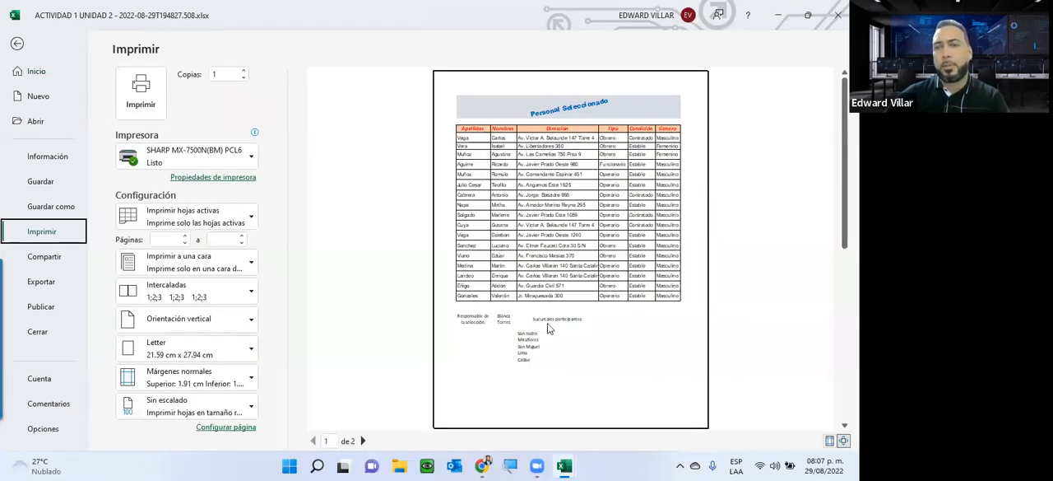
click(16, 45)
Step: Apply a blue double-line outline around the selected table range A3:F20, keeping the thin black inner borders
scroll(598, 300, down, 2)
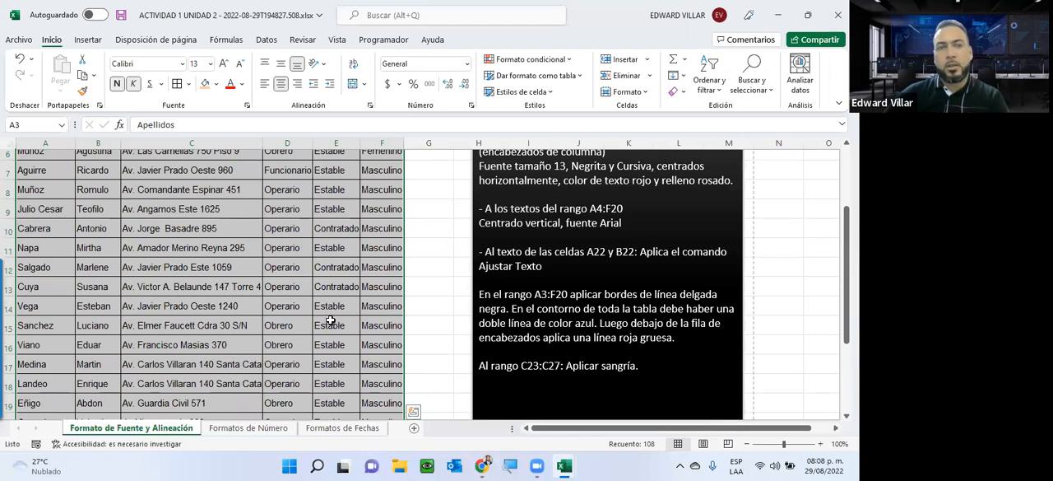
scroll(330, 320, up, 2)
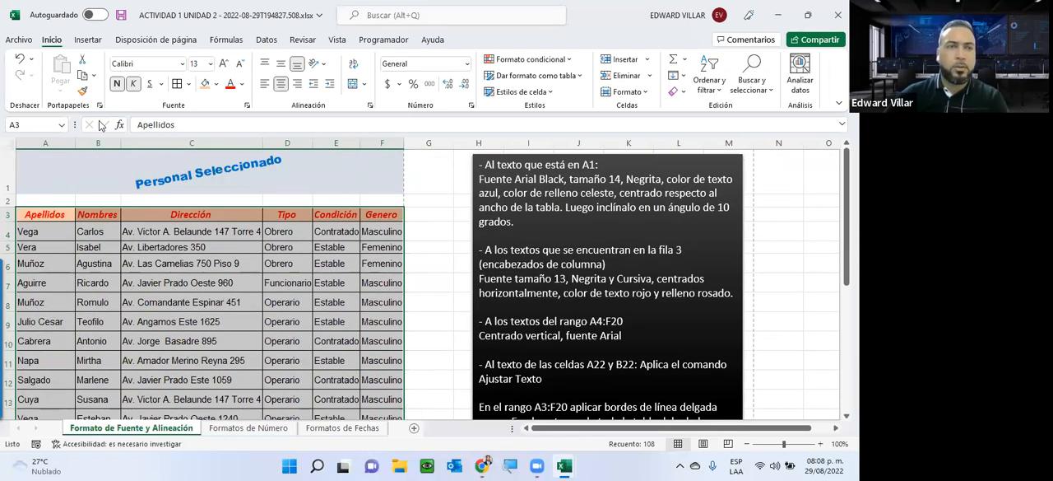
click(188, 85)
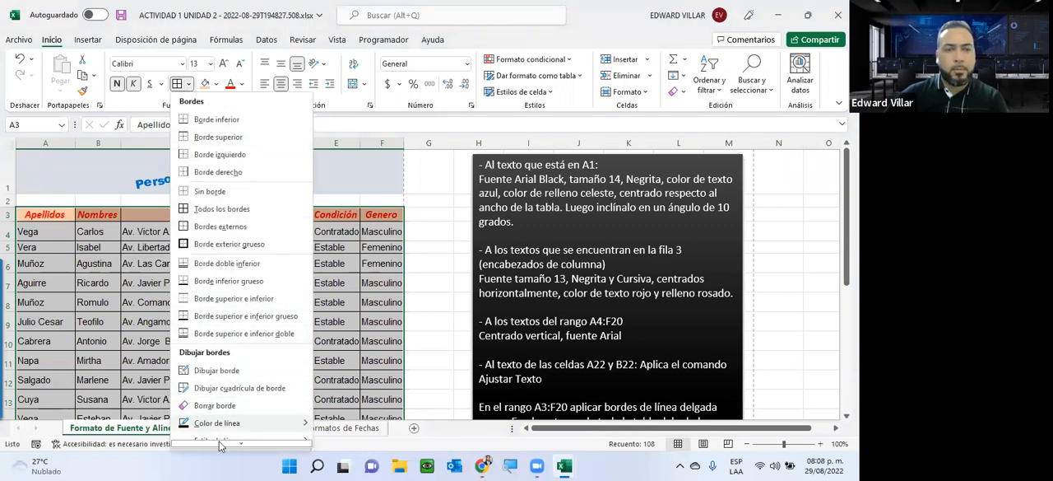
mouse_move(220, 445)
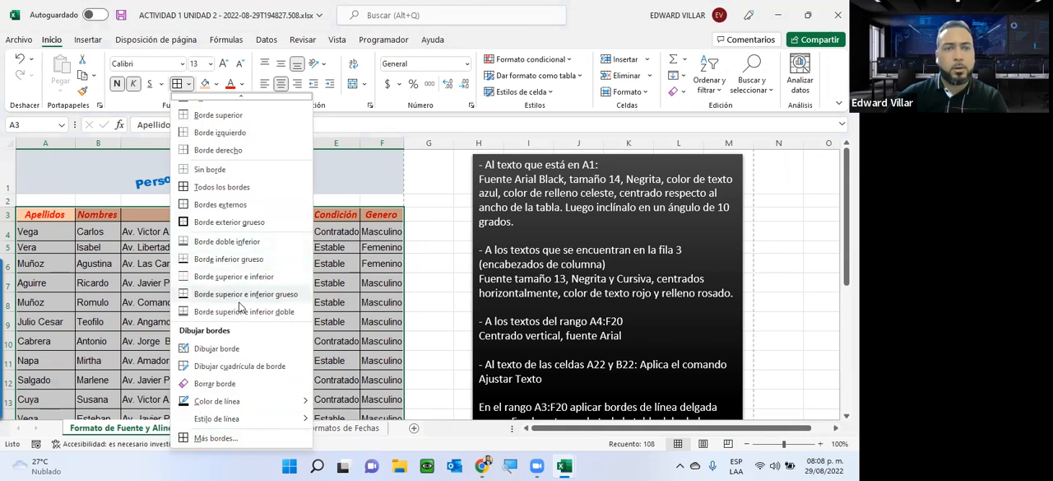
mouse_move(215, 424)
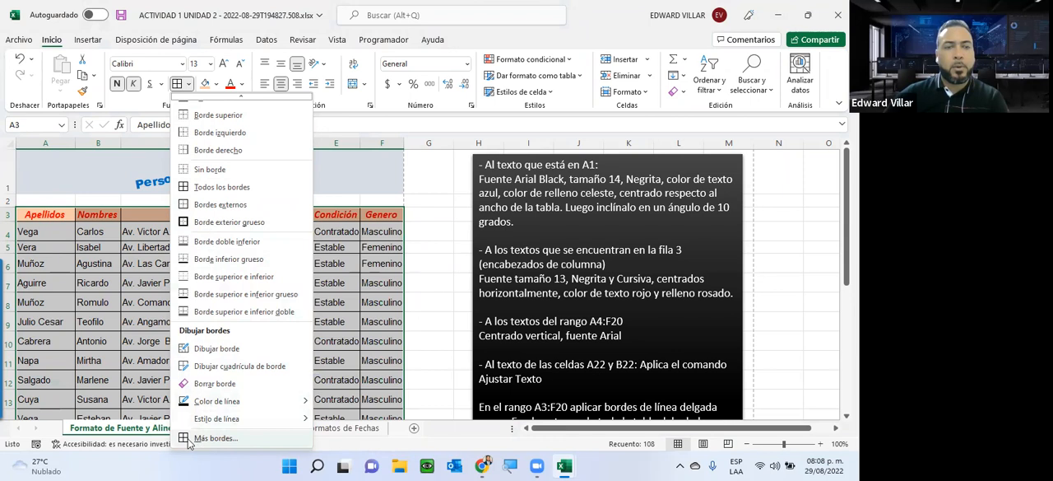
click(213, 439)
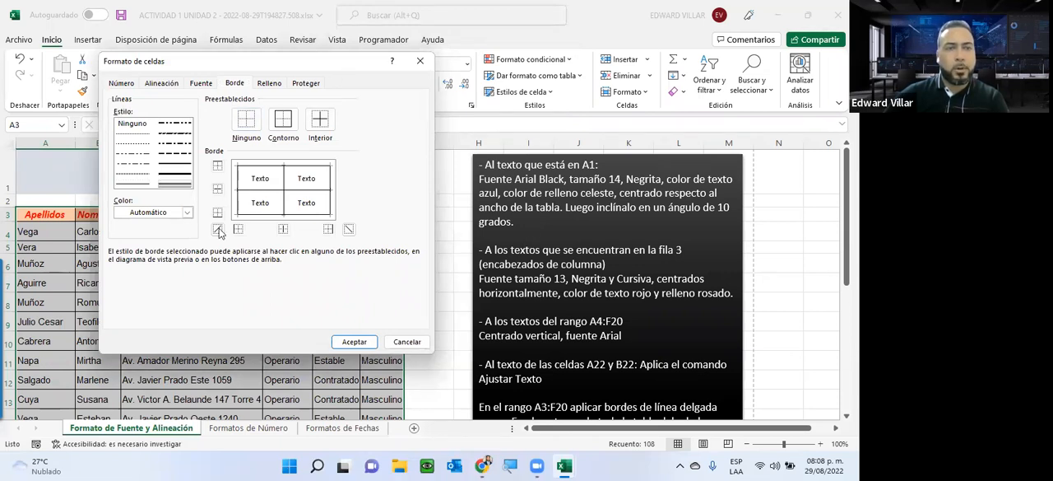
click(189, 212)
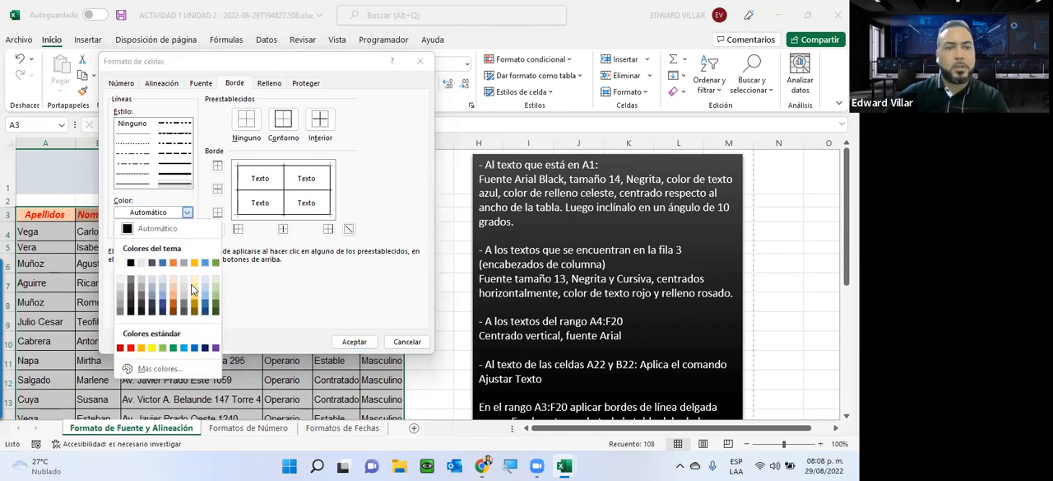
click(198, 348)
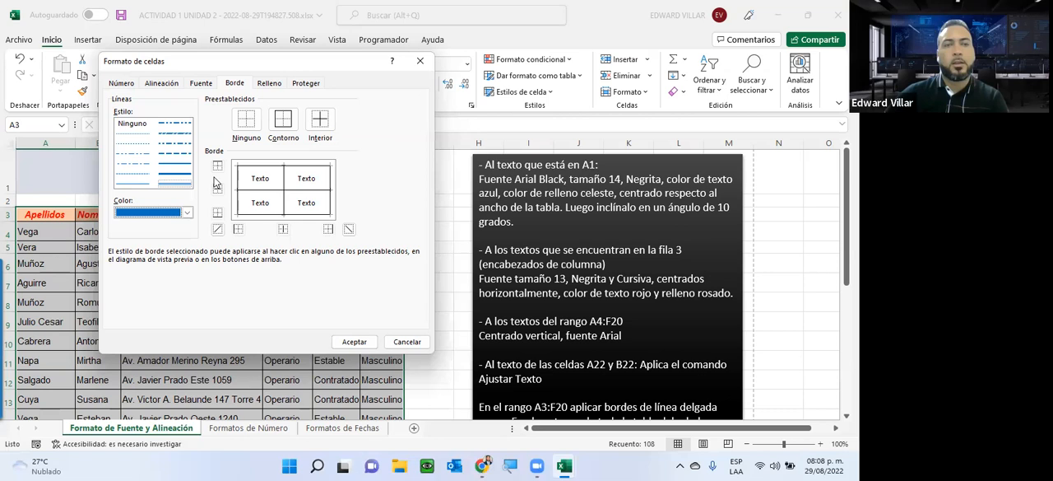
click(288, 118)
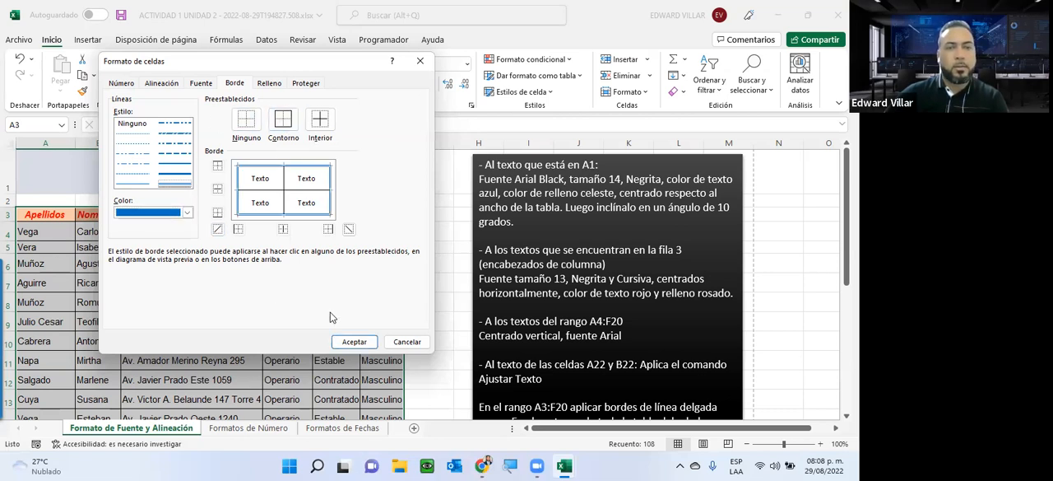
click(353, 342)
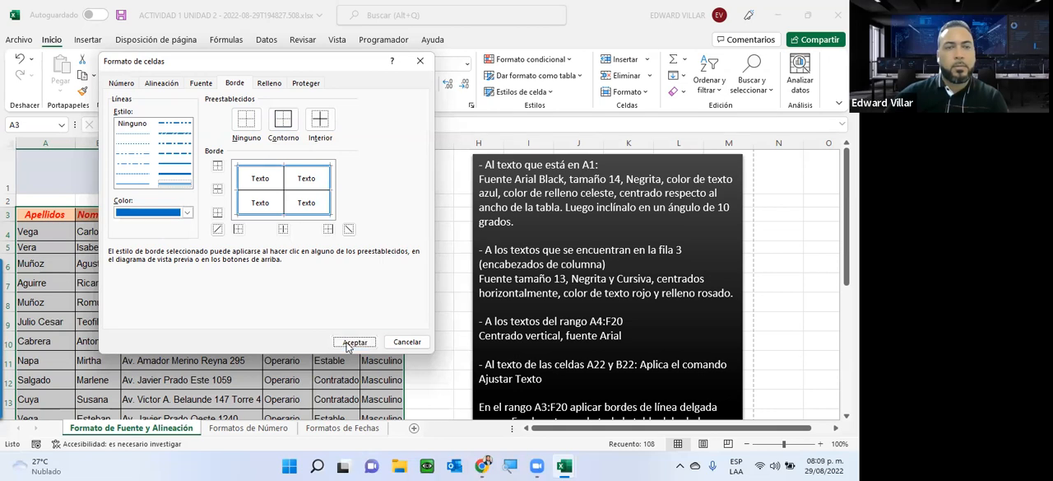
click(260, 262)
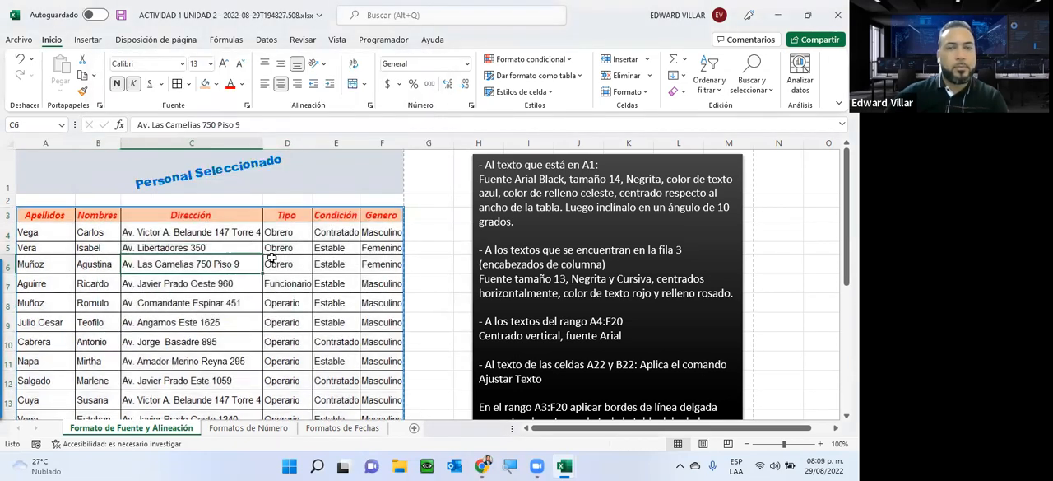
Step: Apply a thick red bottom border to the header row A3:F3 of the table
scroll(428, 247, down, 2)
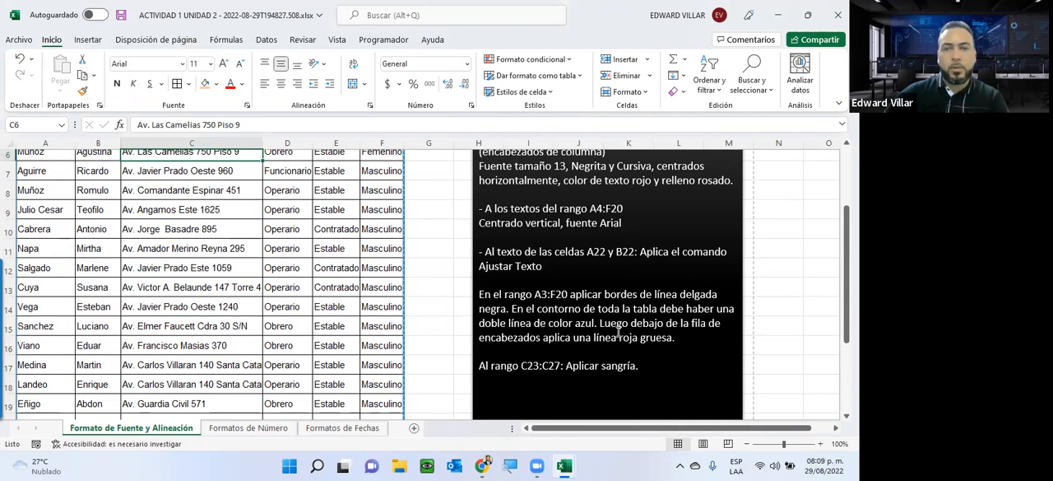
scroll(625, 332, down, 1)
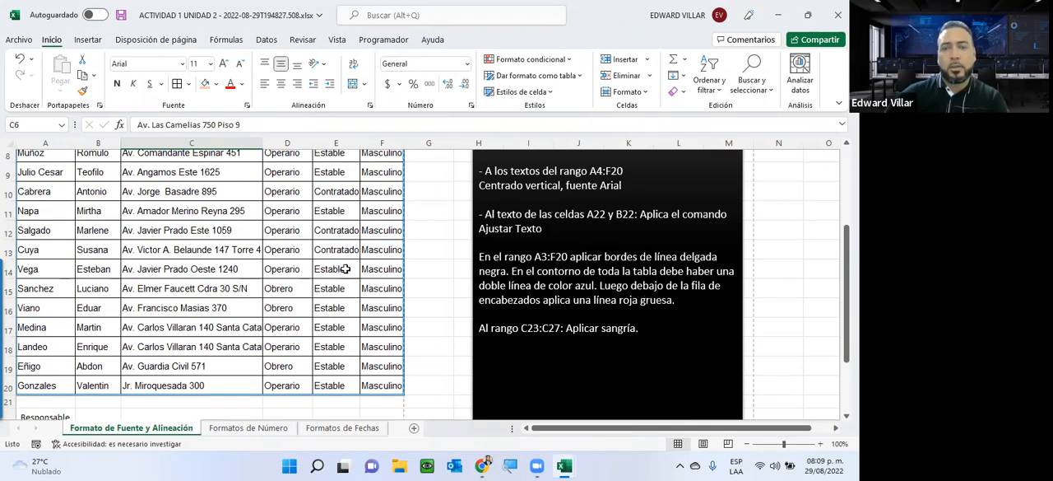
scroll(329, 251, up, 2)
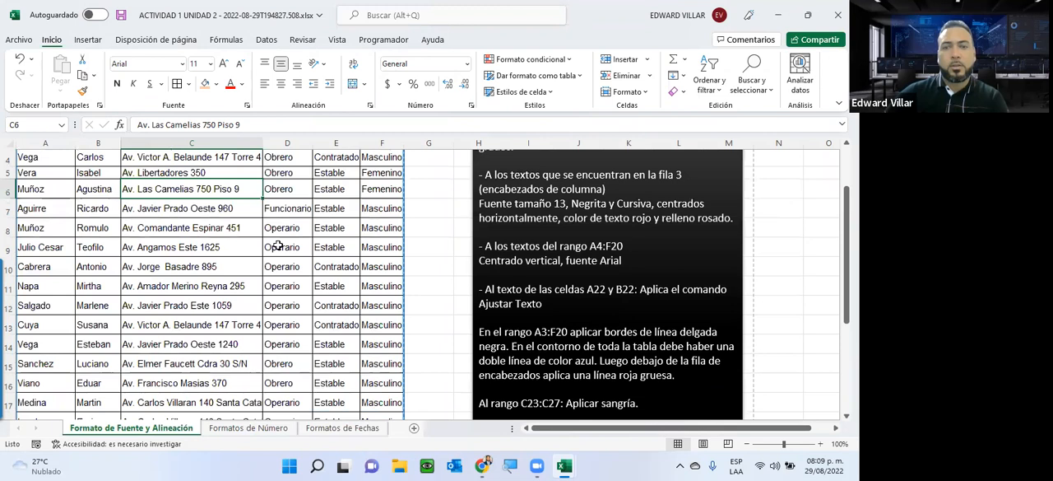
scroll(162, 237, up, 1)
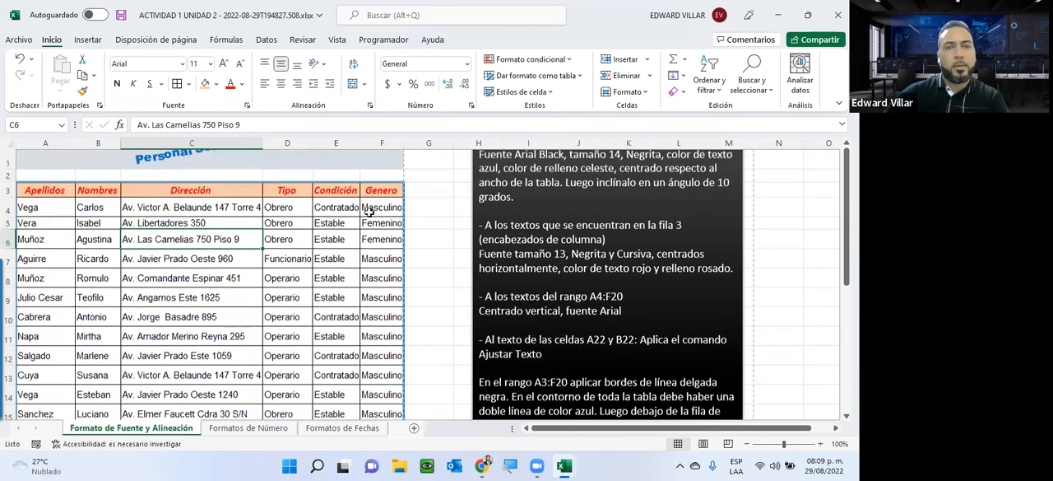
scroll(369, 212, up, 1)
drag(45, 215, 382, 215)
click(188, 83)
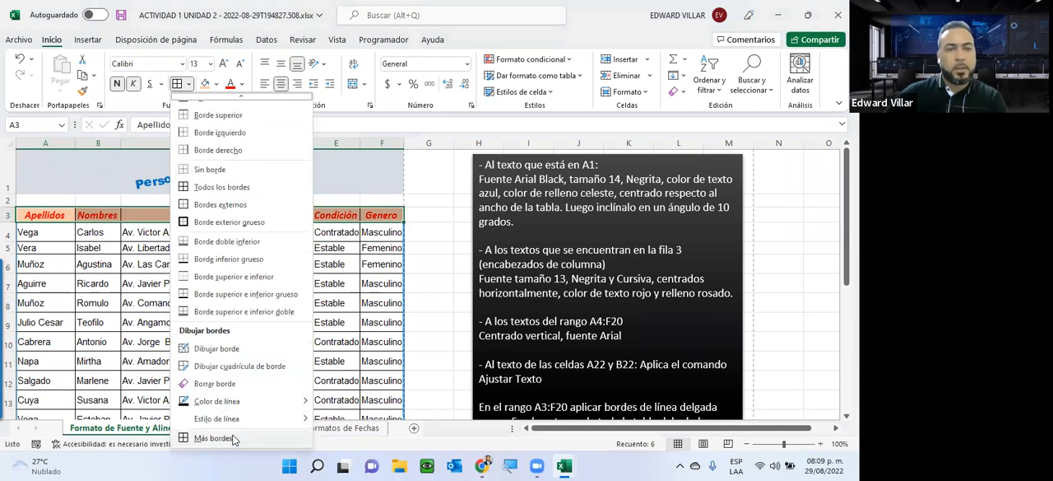
click(214, 438)
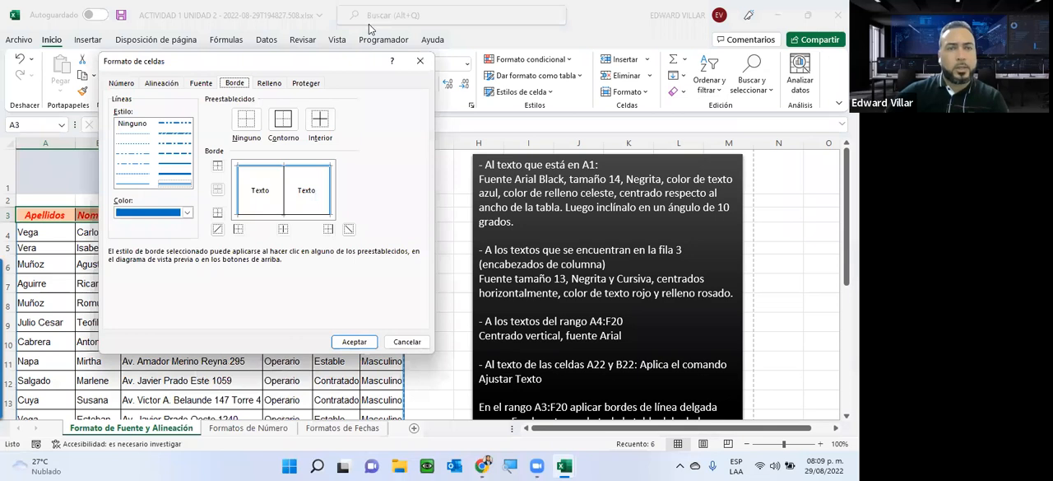
drag(182, 64, 369, 17)
click(355, 130)
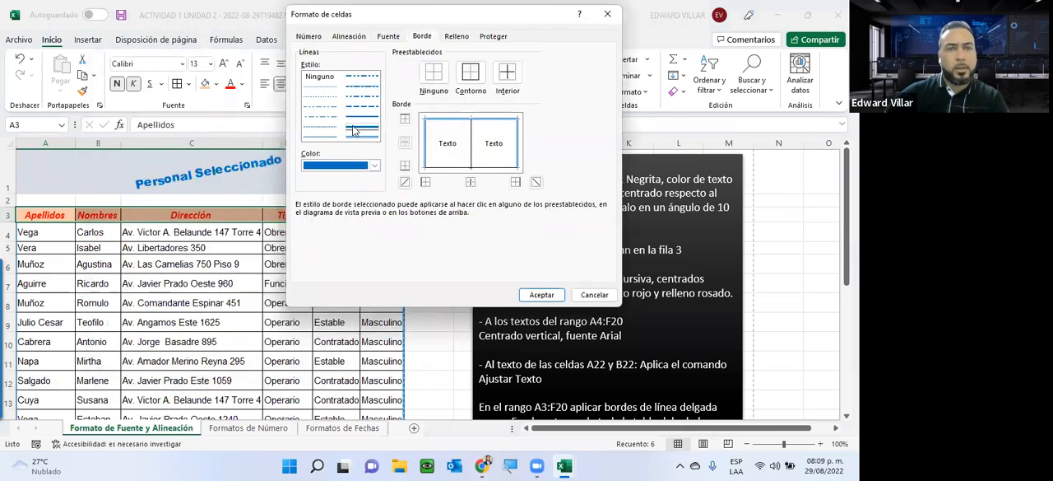
click(374, 165)
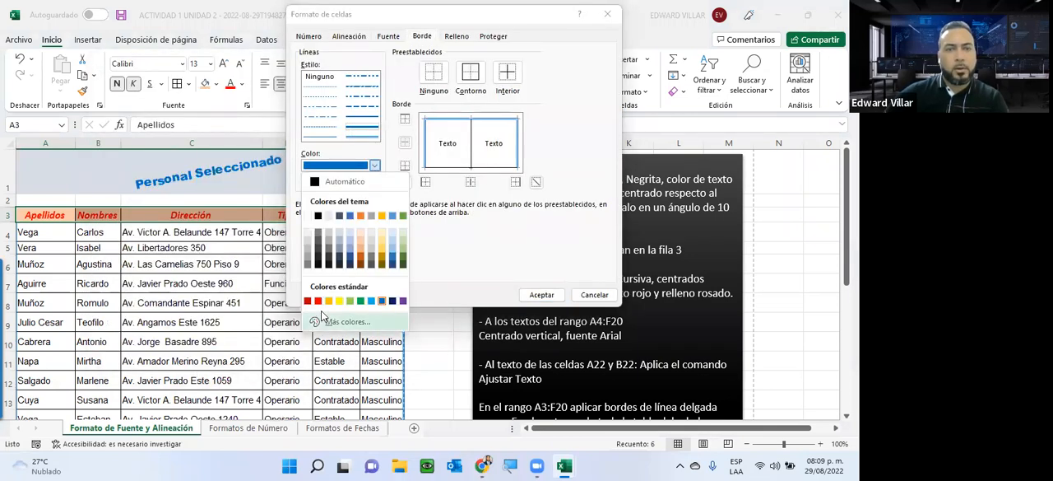
click(318, 301)
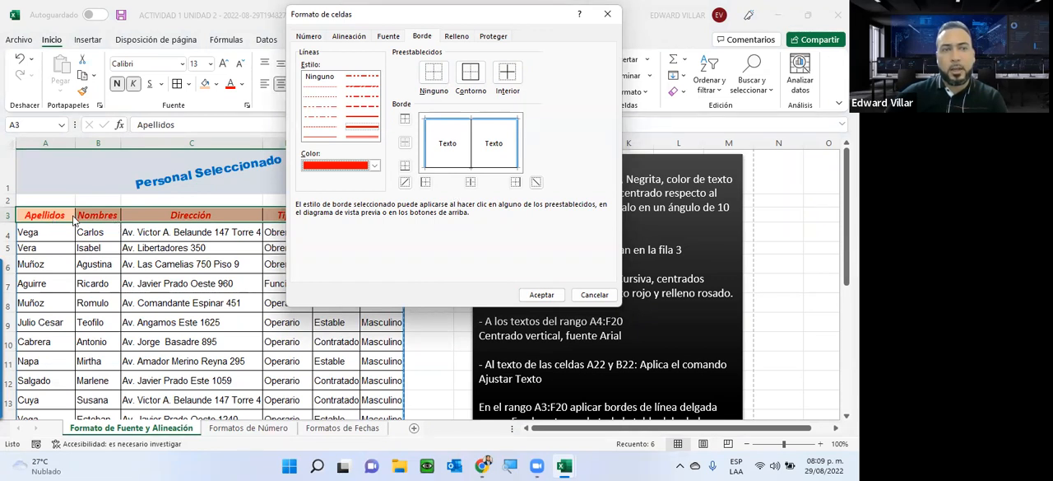
click(405, 167)
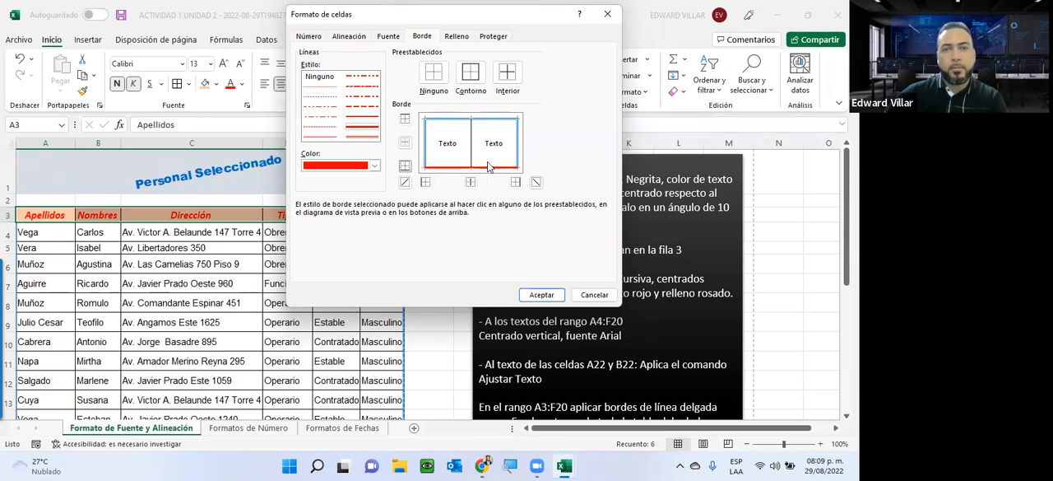
click(541, 295)
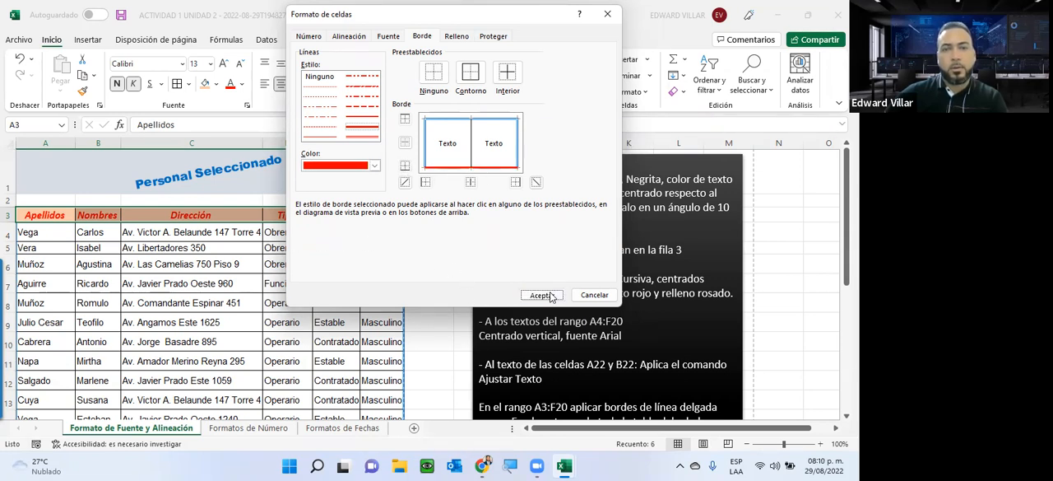
click(219, 262)
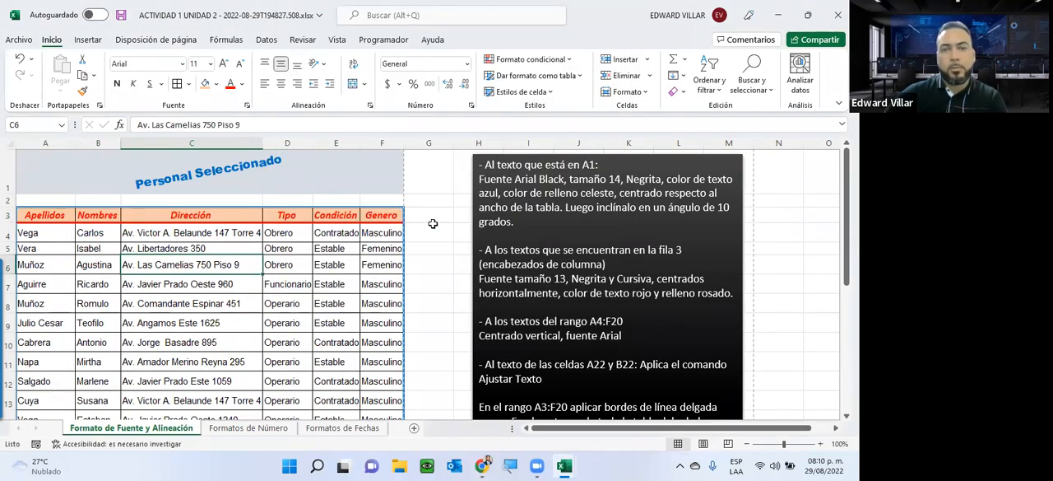
Step: Increase the indent of the branch names in C23:C27 until they sit well inside the column
scroll(392, 253, down, 1)
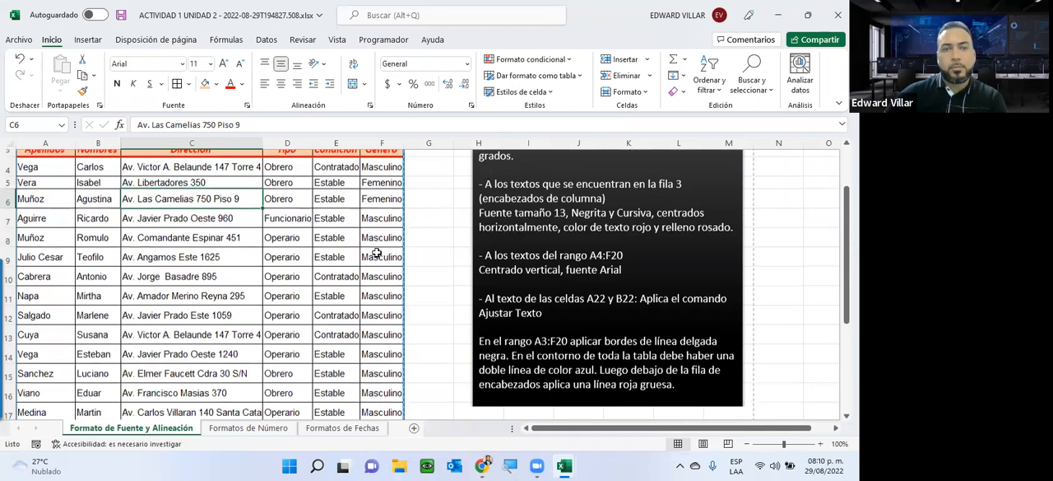
scroll(363, 248, down, 1)
scroll(363, 248, down, 1)
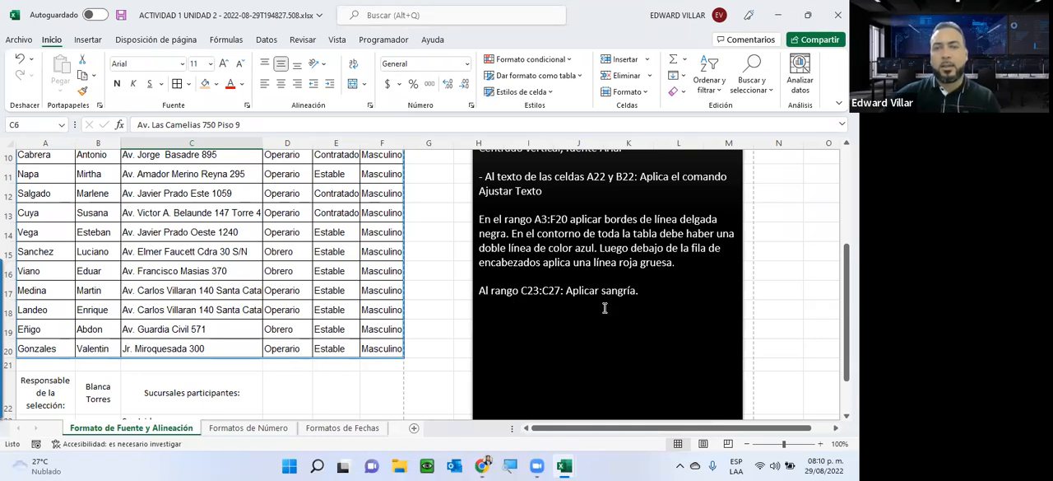
drag(566, 290, 643, 291)
scroll(404, 301, down, 2)
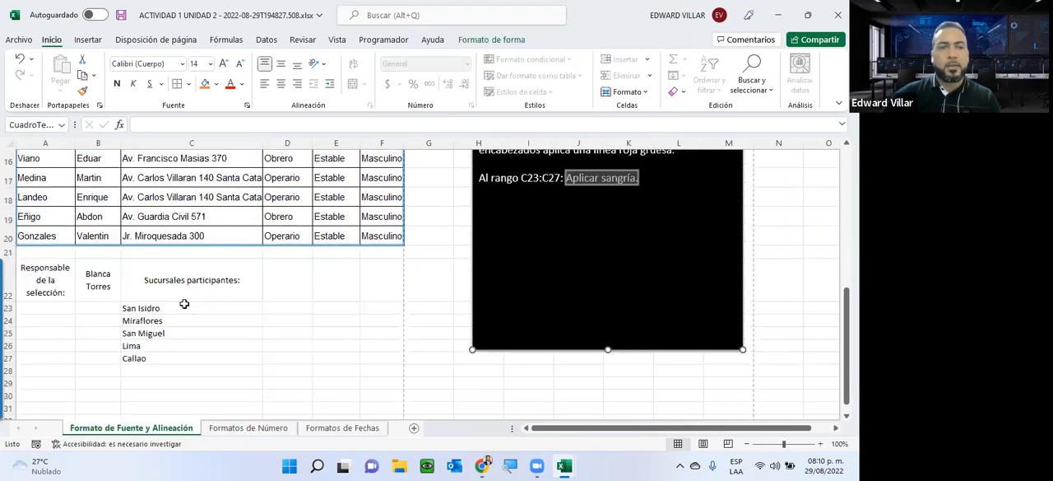
drag(139, 309, 136, 359)
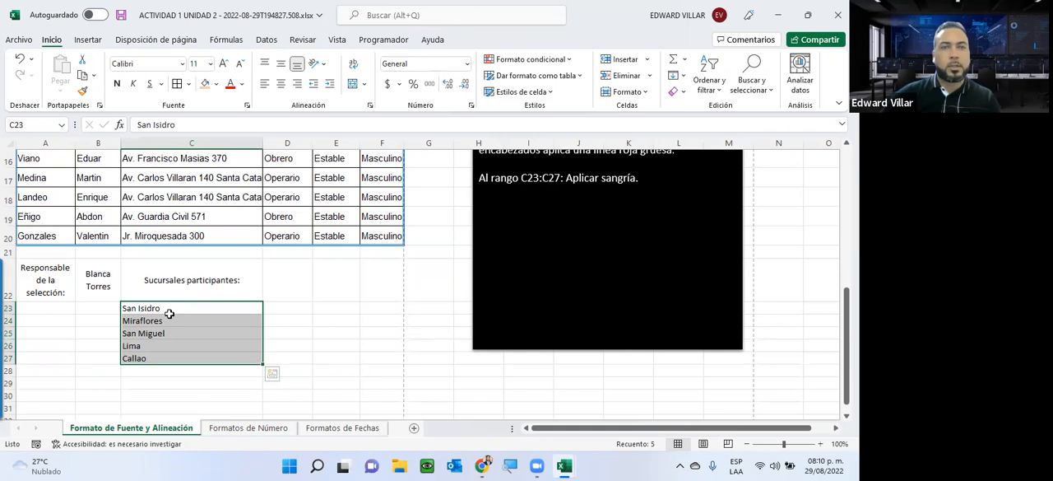
click(330, 88)
click(331, 88)
click(331, 88)
click(331, 89)
click(330, 88)
click(331, 88)
click(331, 88)
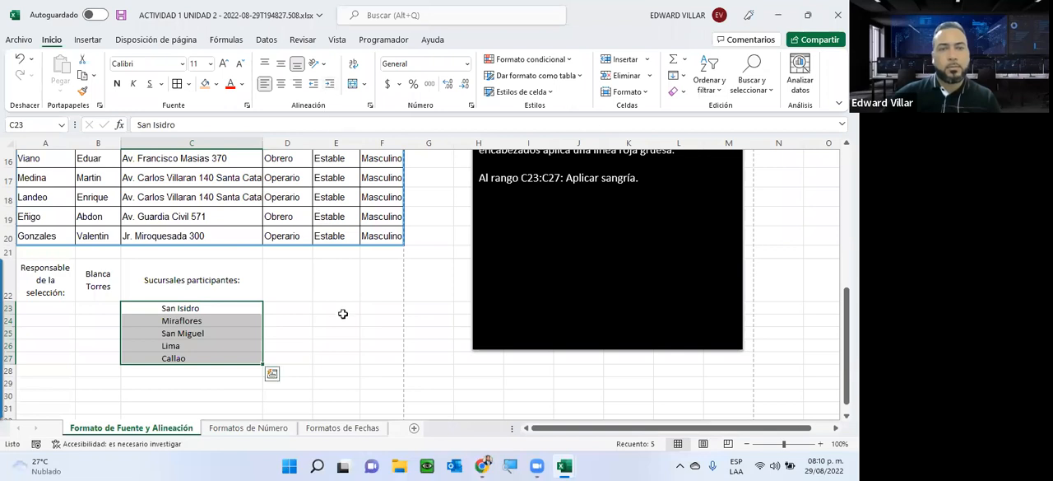
click(340, 310)
Step: Check the outline, header line and indented branch list in the print preview and return to the sheet
scroll(257, 328, up, 2)
scroll(256, 328, up, 3)
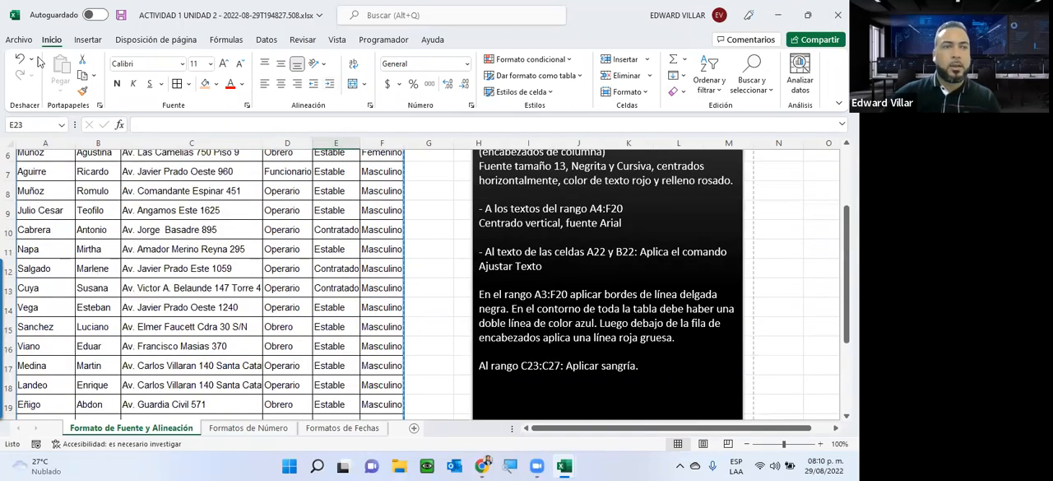
click(19, 40)
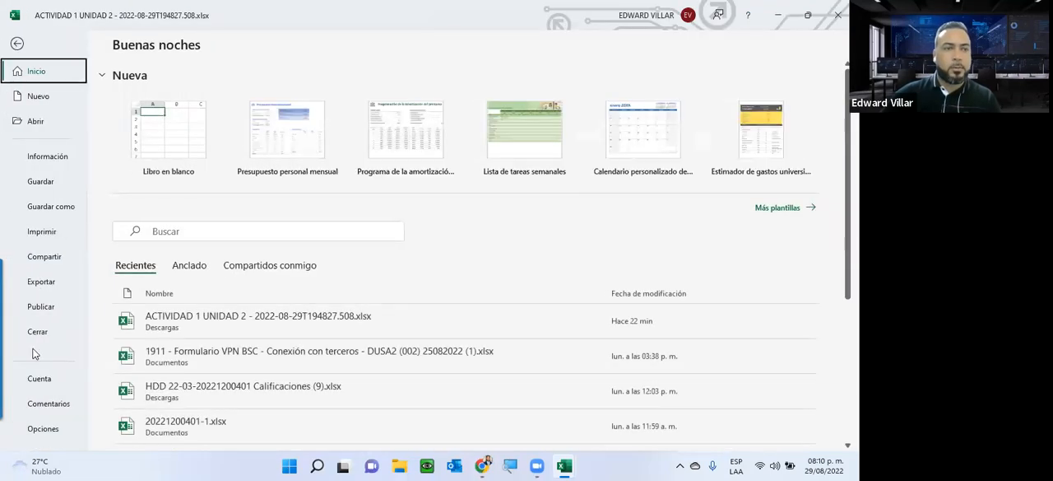
click(43, 232)
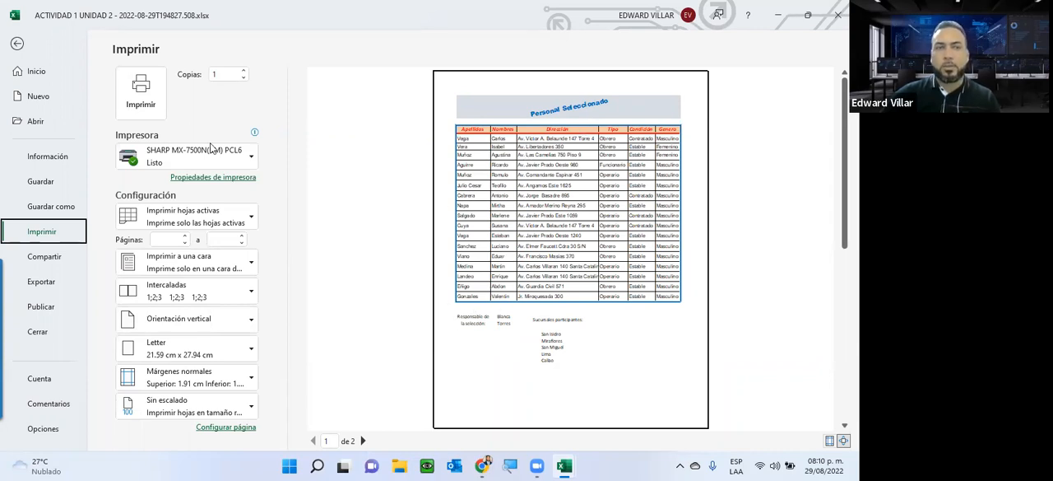
click(18, 45)
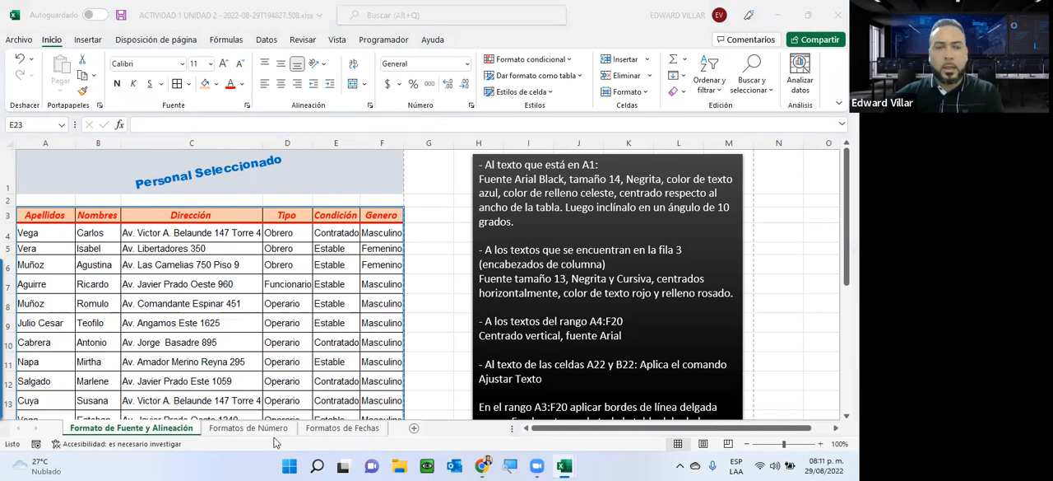
Step: Look over the Formatos de Número and Formatos de Fechas sheets and select the headers A1:H1 on Formatos de Número
click(244, 434)
click(243, 431)
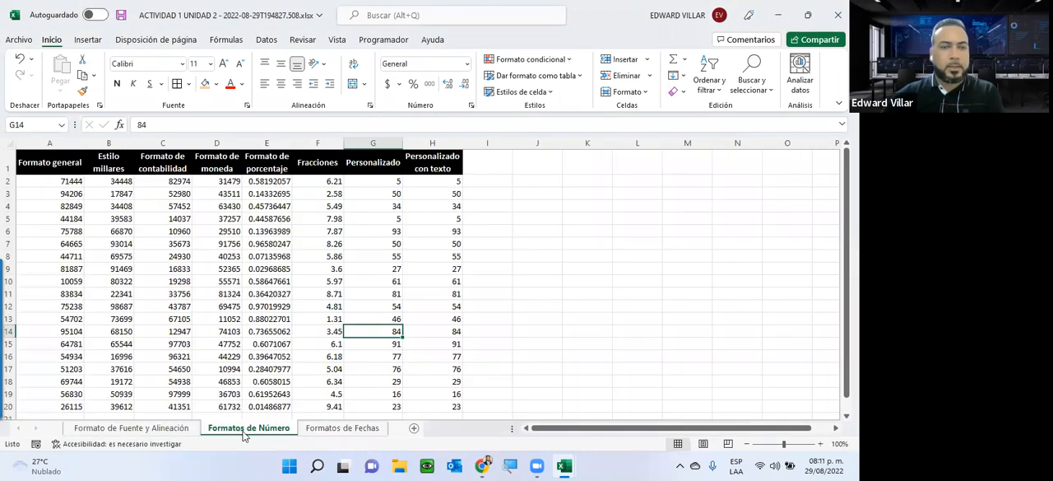
click(319, 429)
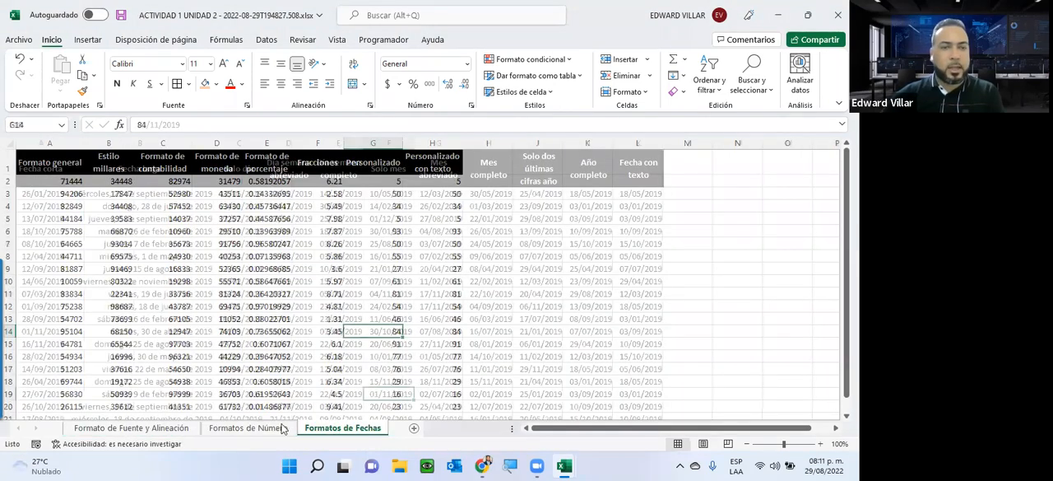
click(255, 429)
drag(39, 163, 444, 163)
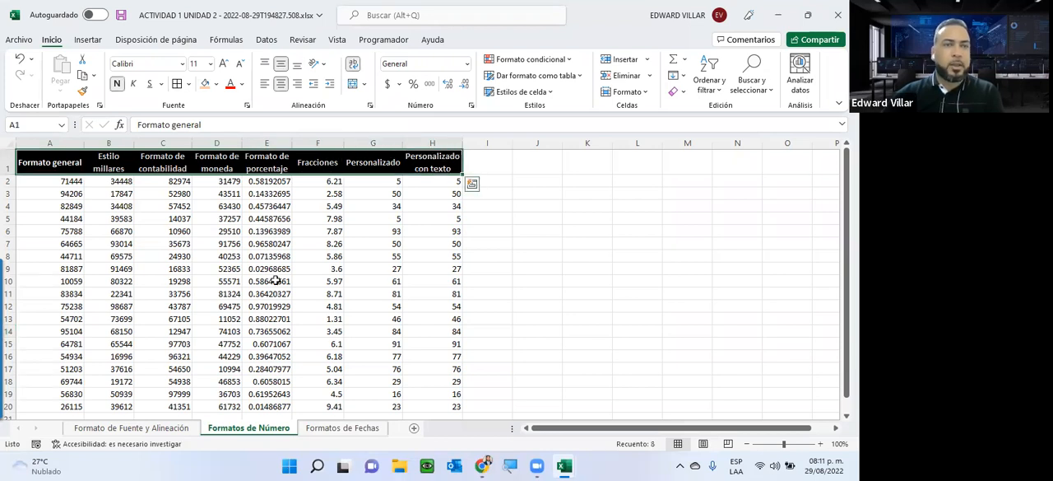
Step: Look over the unformatted values in A2:H20, the available number formats, the general-format column A and the headers B1:H1
click(217, 206)
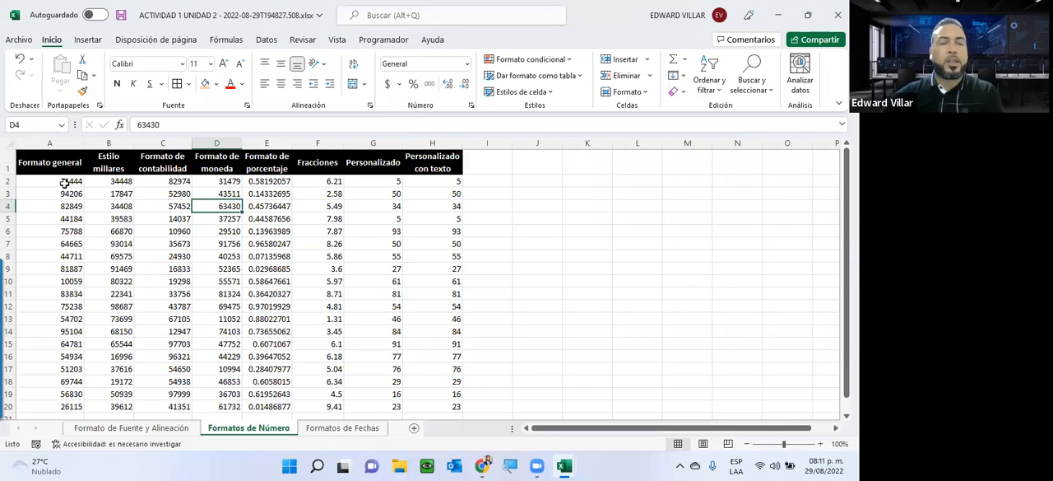
drag(56, 181, 461, 406)
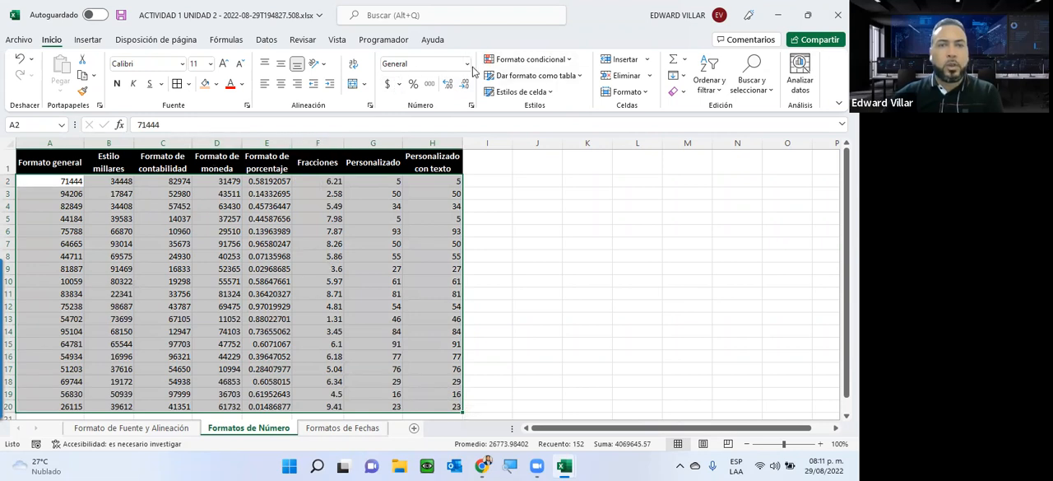
click(466, 64)
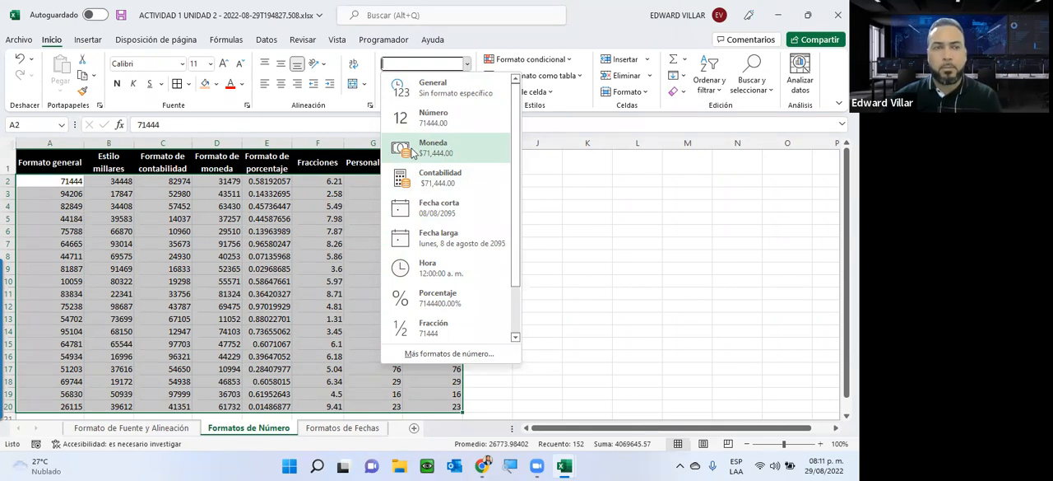
click(221, 197)
click(81, 195)
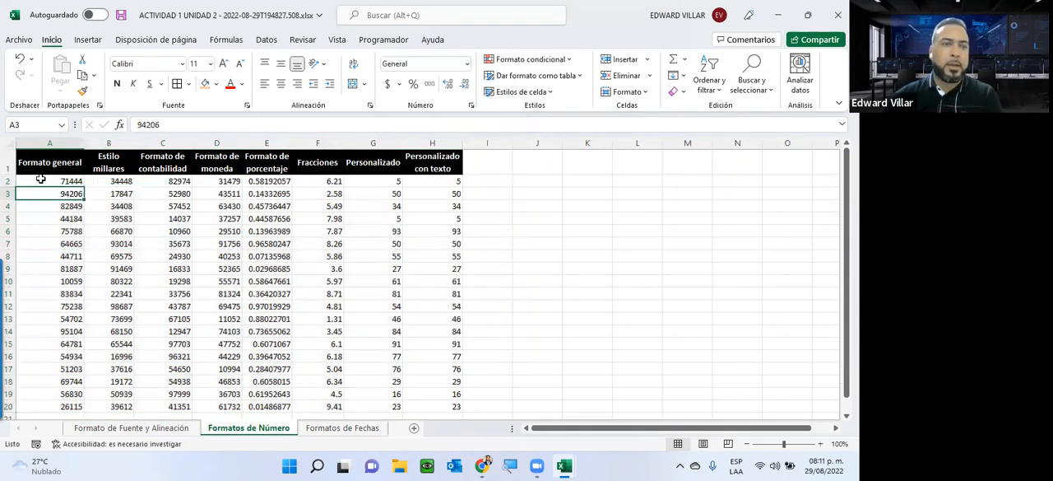
drag(42, 185, 49, 407)
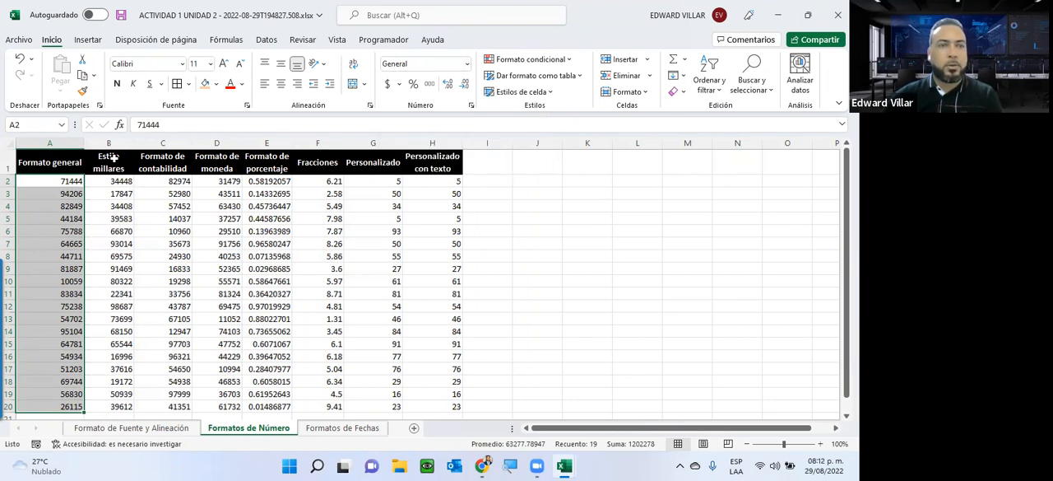
drag(108, 162, 426, 156)
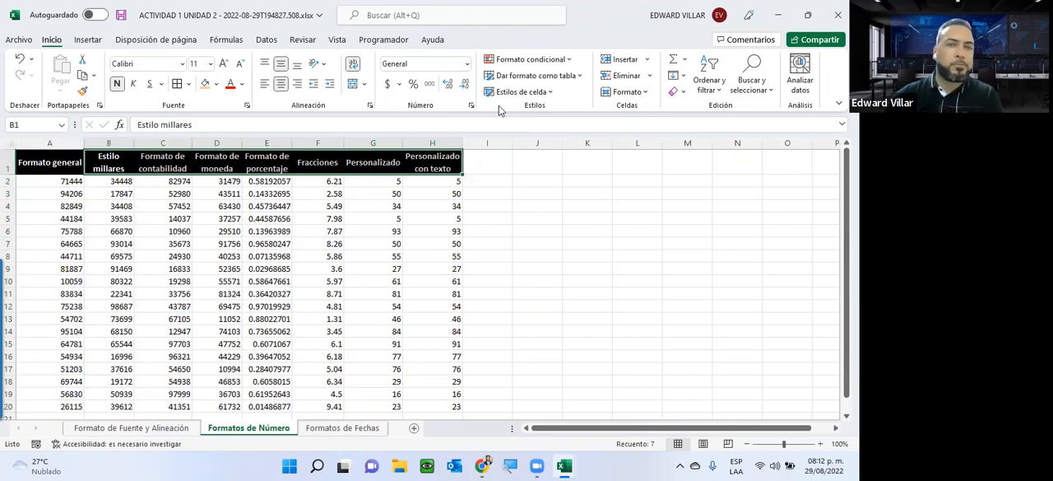
Step: Apply the thousands separator style (Estilo millares) to the values in B2:B20
drag(105, 181, 111, 293)
scroll(105, 278, up, 3)
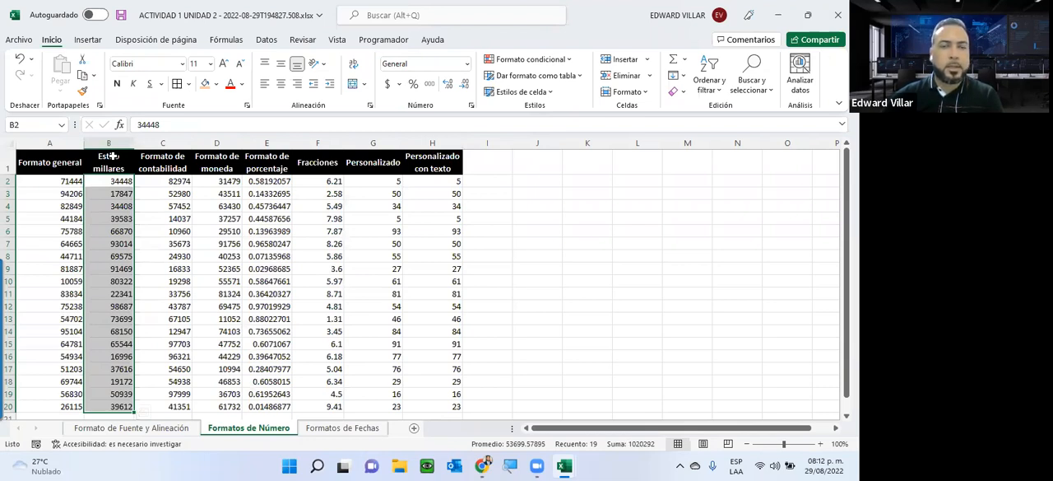
click(429, 85)
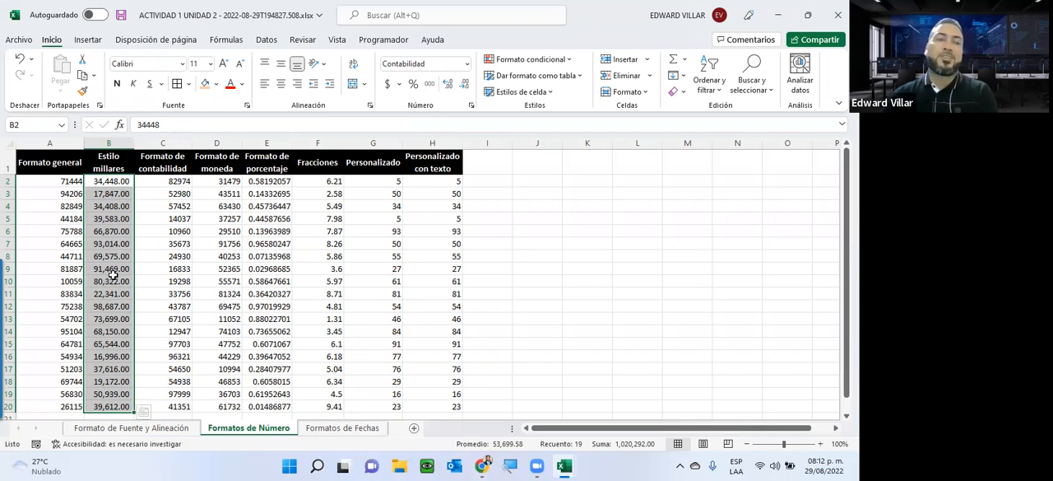
Step: Compare the displayed amounts in column B with their stored values, examining B4's content in edit mode and cancelling the edit
click(99, 193)
click(98, 222)
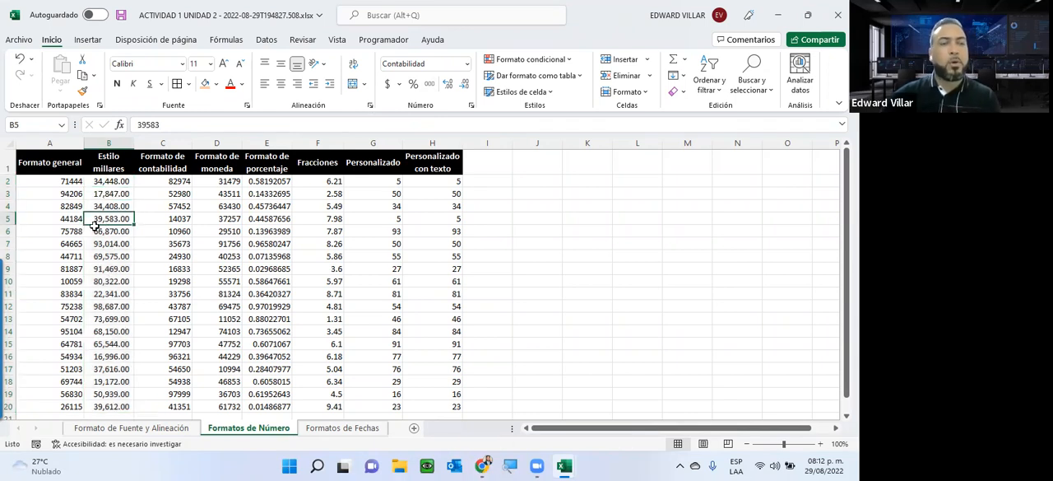
click(94, 203)
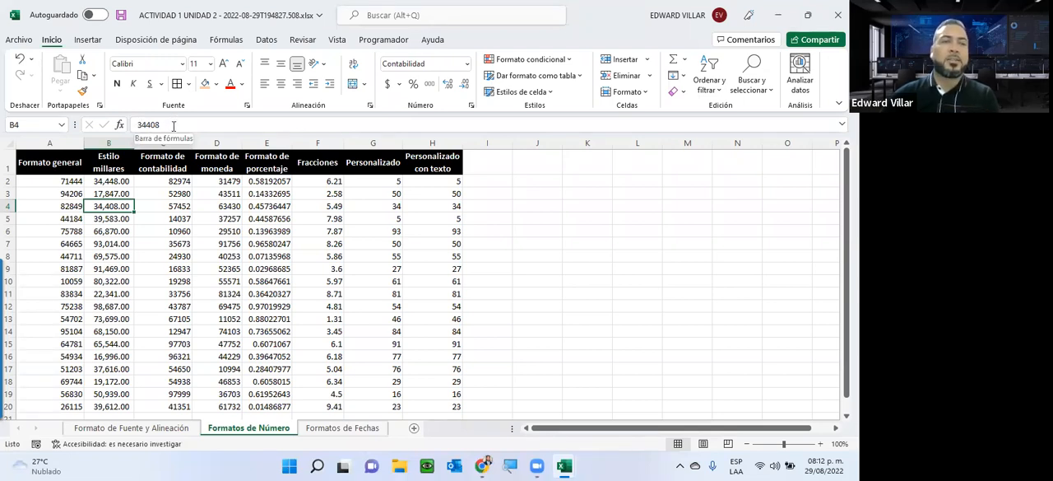
drag(162, 123, 135, 124)
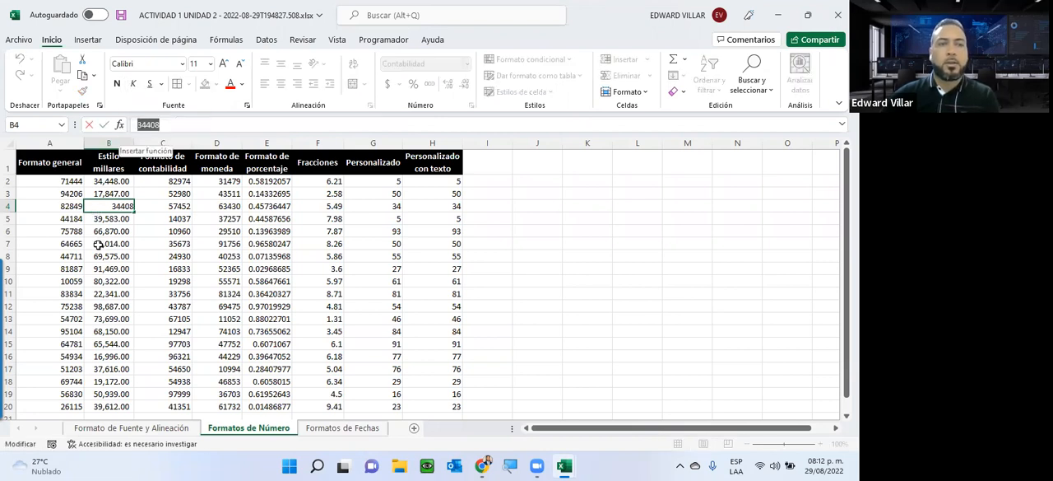
key(BackSpace)
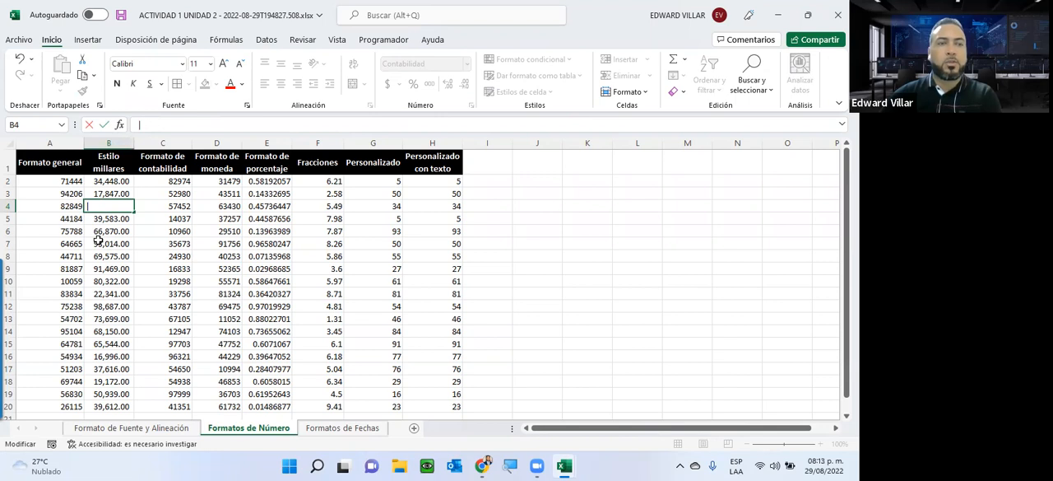
key(Escape)
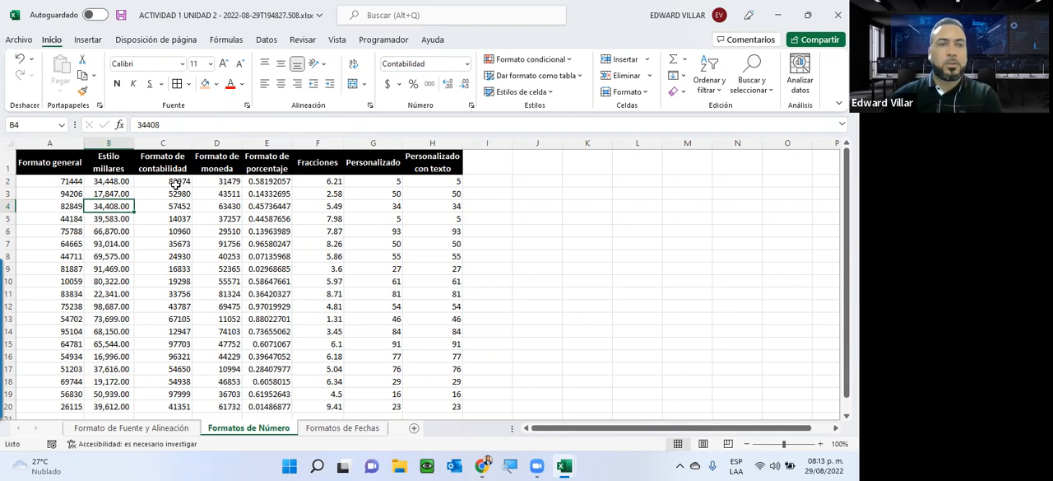
Step: Apply the Contabilidad number format to the values in C2:C20
drag(163, 181, 183, 269)
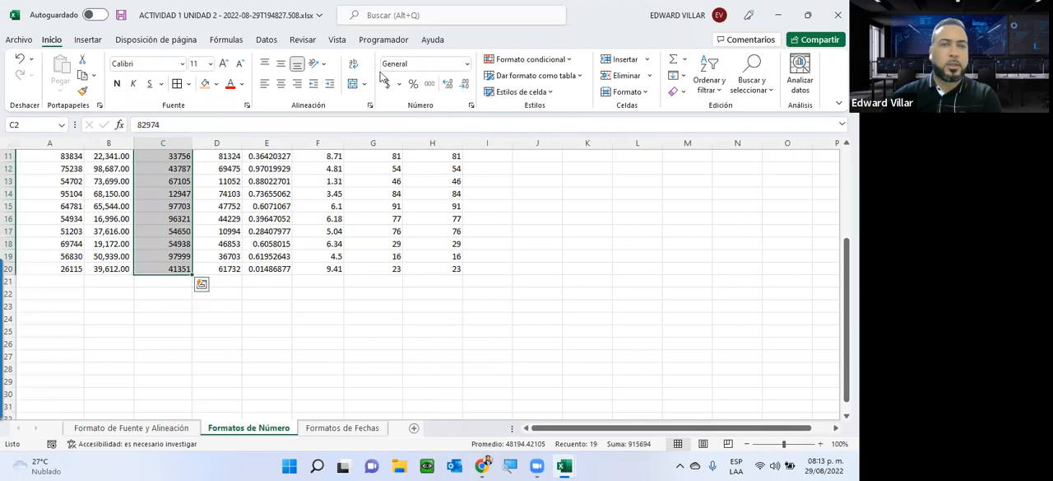
click(466, 64)
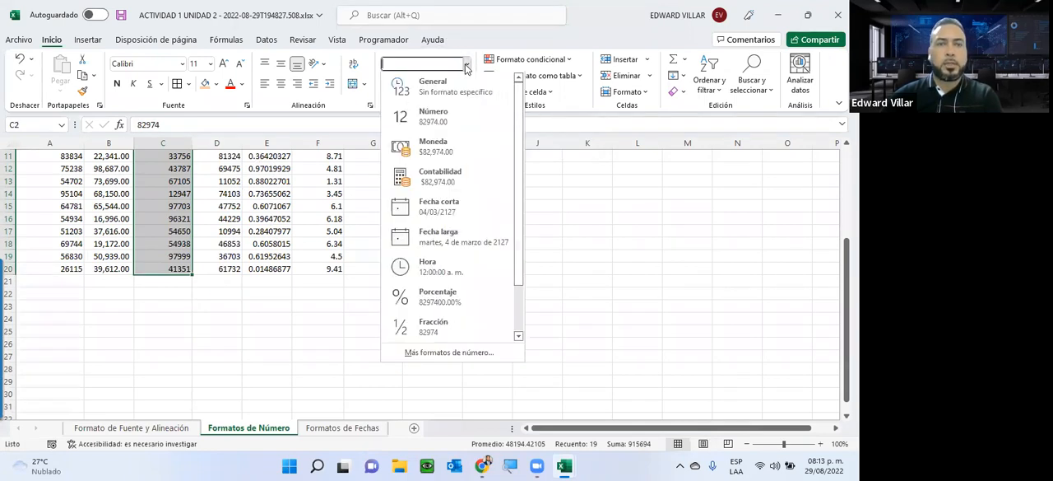
click(432, 181)
scroll(258, 257, up, 4)
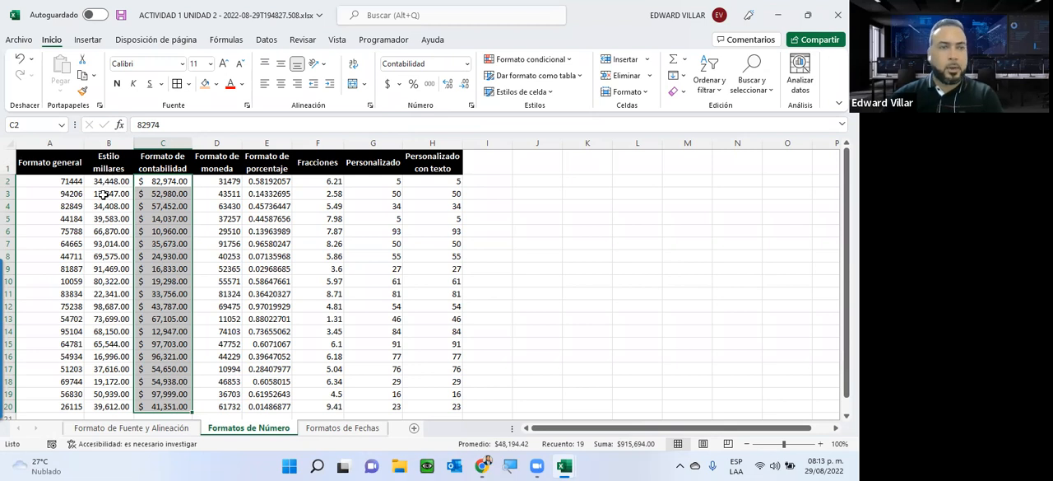
Step: Browse the currency symbols offered in the additional accounting formats for B2:B20 and close the dialog without applying any
drag(107, 181, 110, 407)
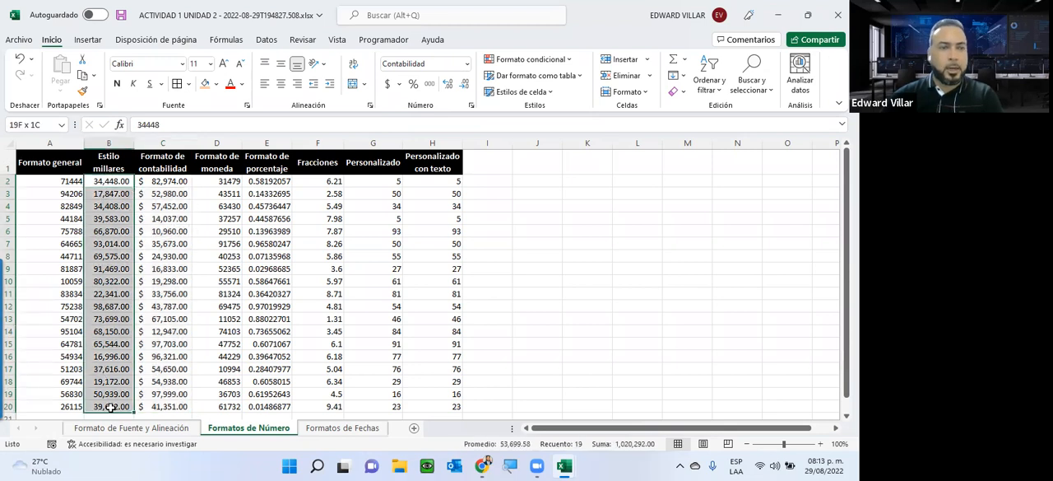
click(399, 85)
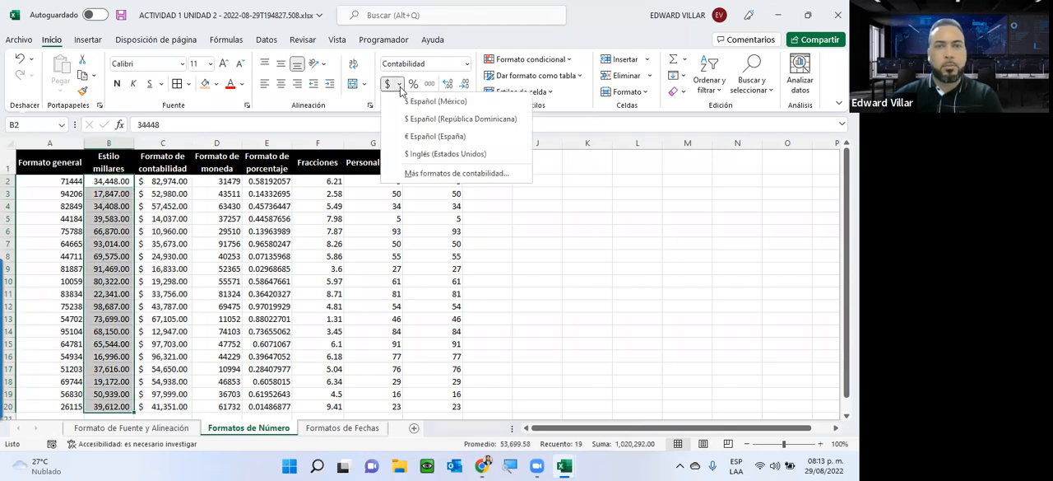
click(441, 177)
click(606, 105)
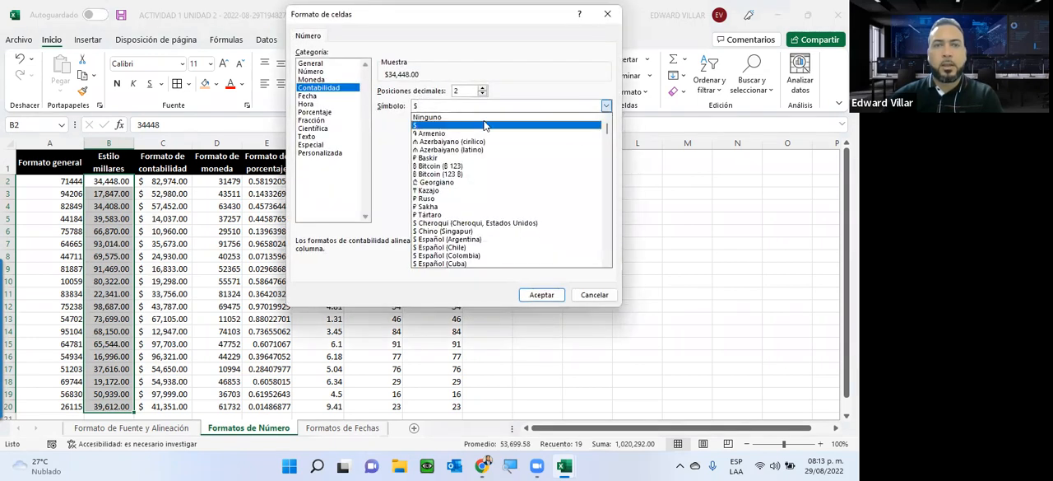
drag(605, 130, 611, 271)
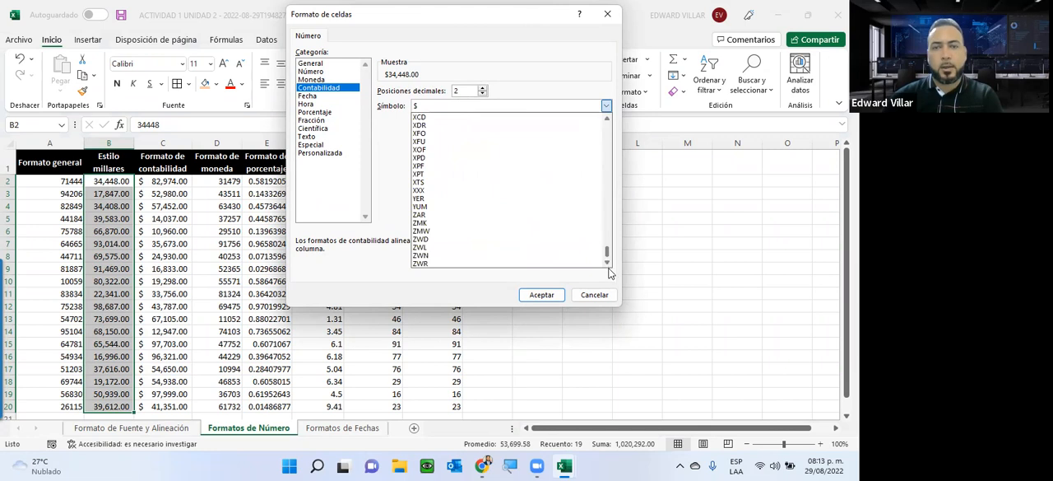
click(597, 300)
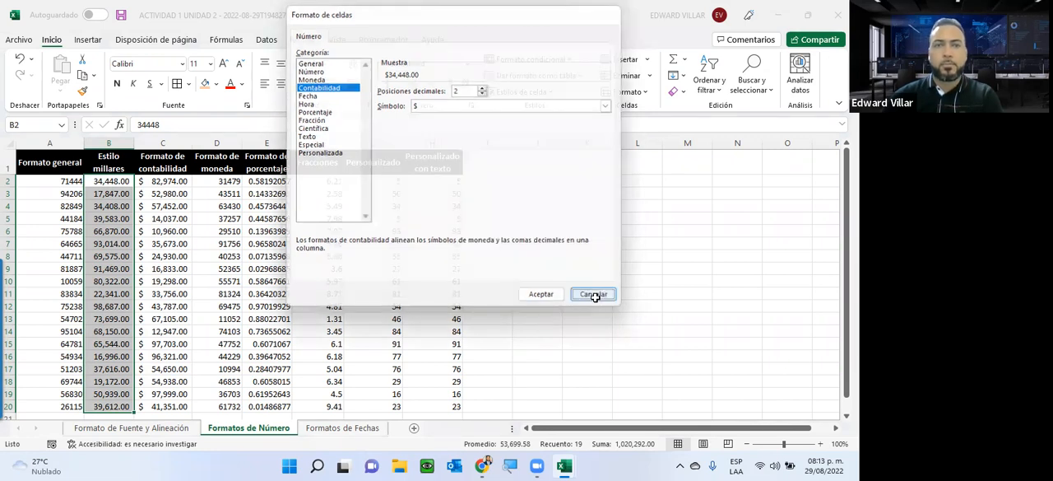
click(595, 296)
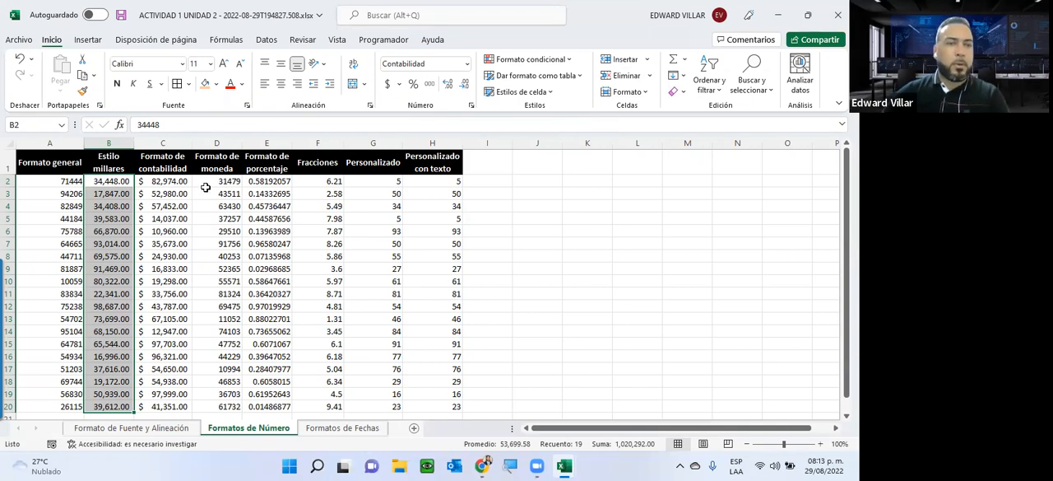
Step: Apply the Moneda number format to the values in D2:D20
drag(218, 186, 231, 409)
click(466, 64)
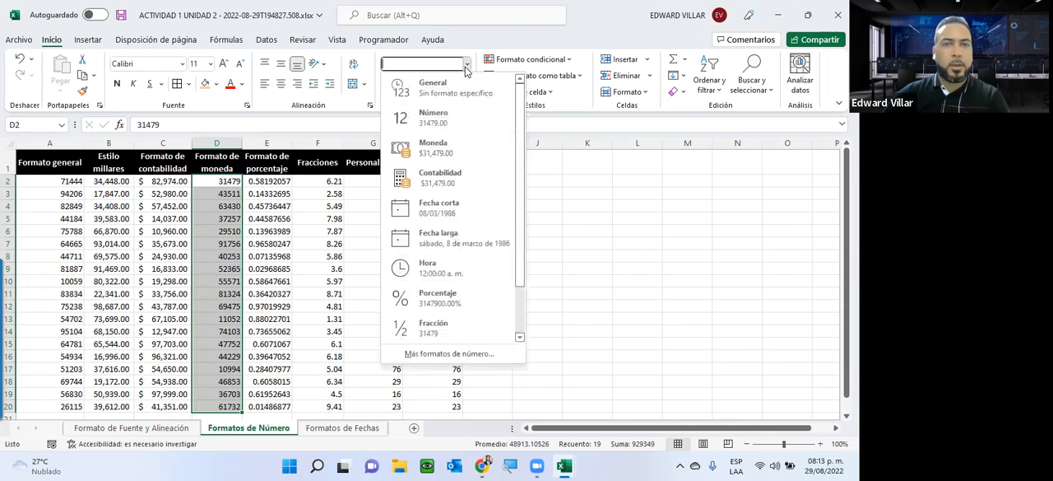
click(466, 147)
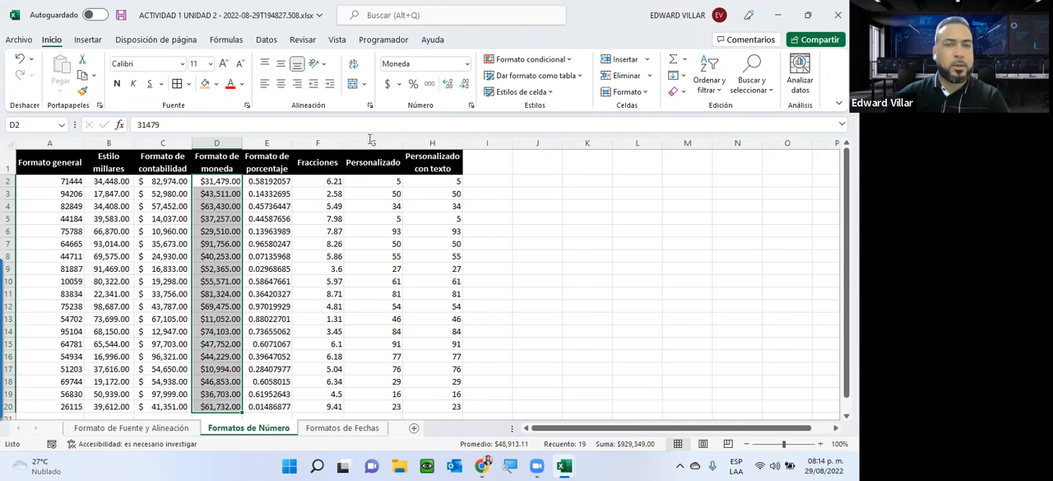
Step: Try the Contabilidad format with 5 decimal places on D2:D20 and undo it
click(400, 85)
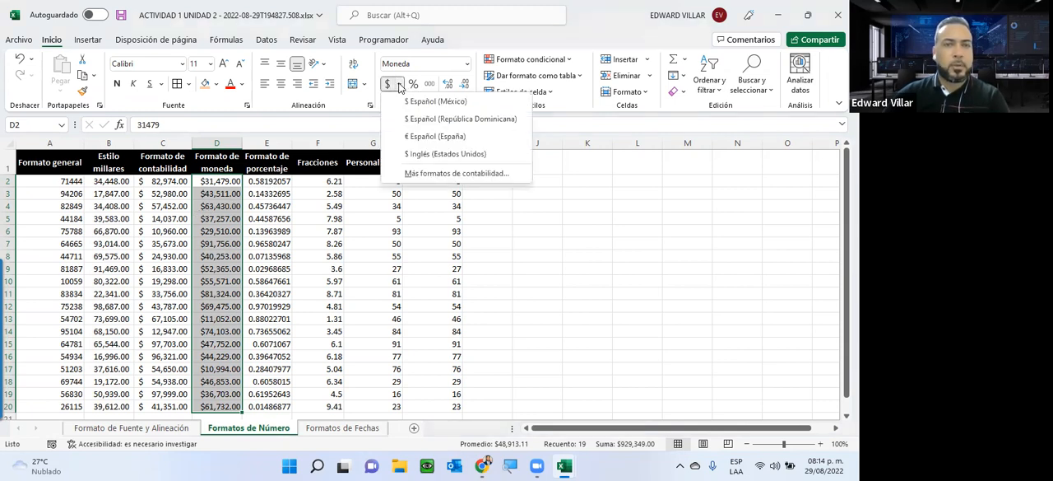
click(414, 174)
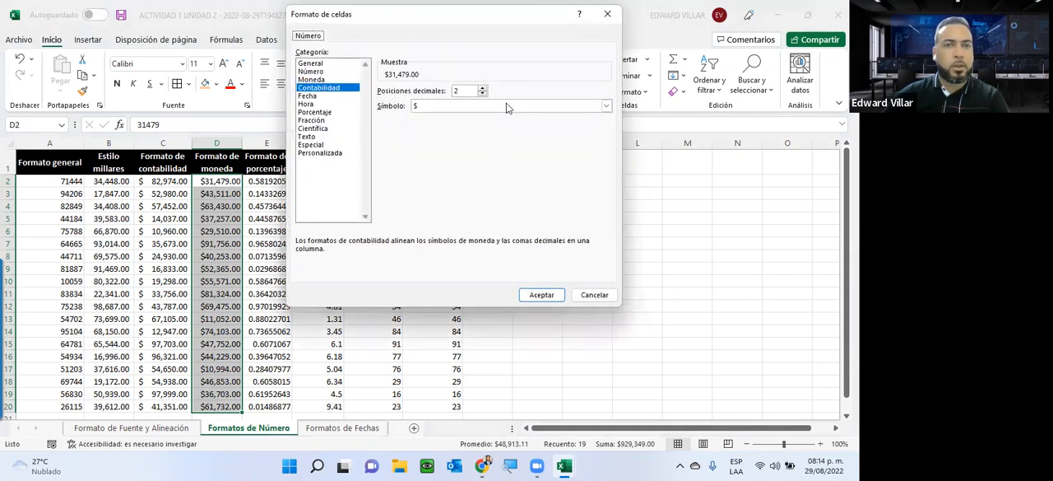
click(483, 89)
click(483, 89)
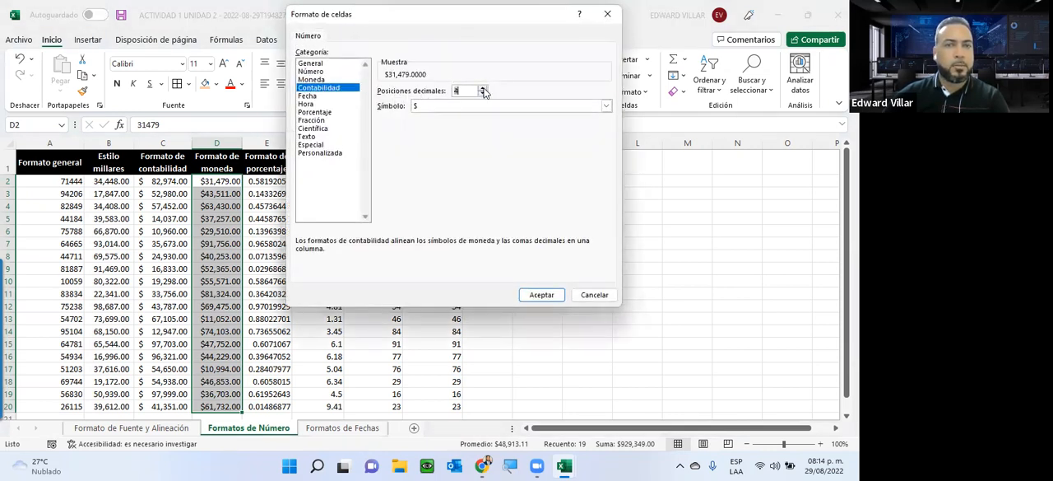
click(535, 296)
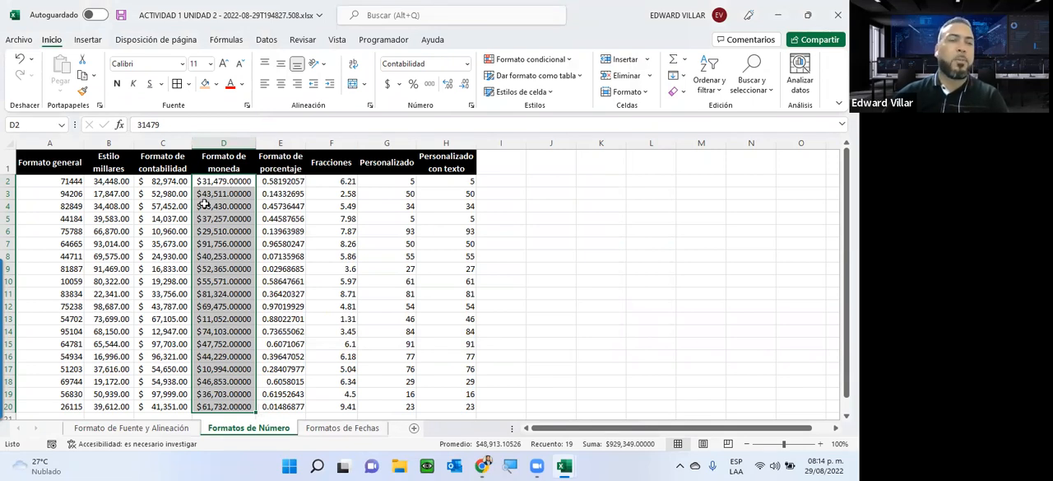
click(20, 59)
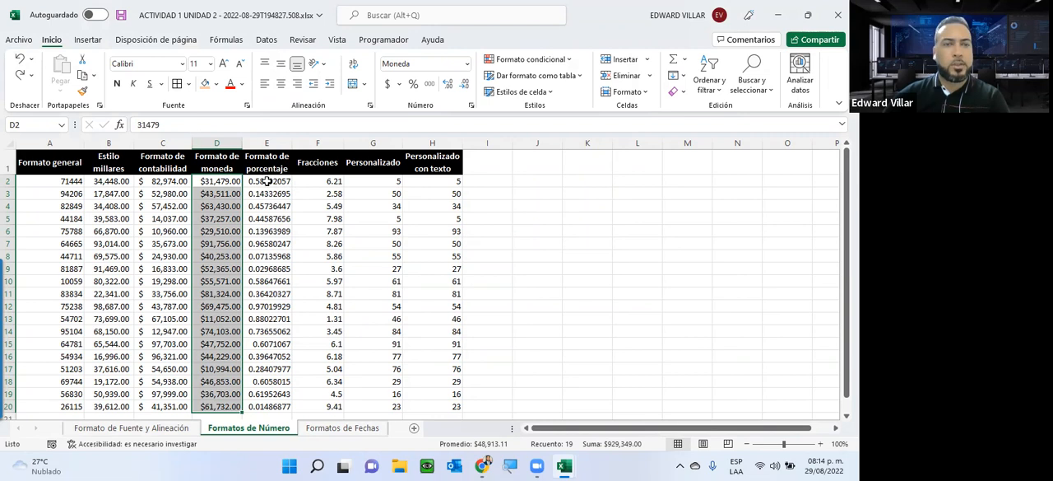
Step: Apply the Porcentaje number format to the values in E2:E20 and check individual cells in columns E and D
drag(269, 181, 269, 406)
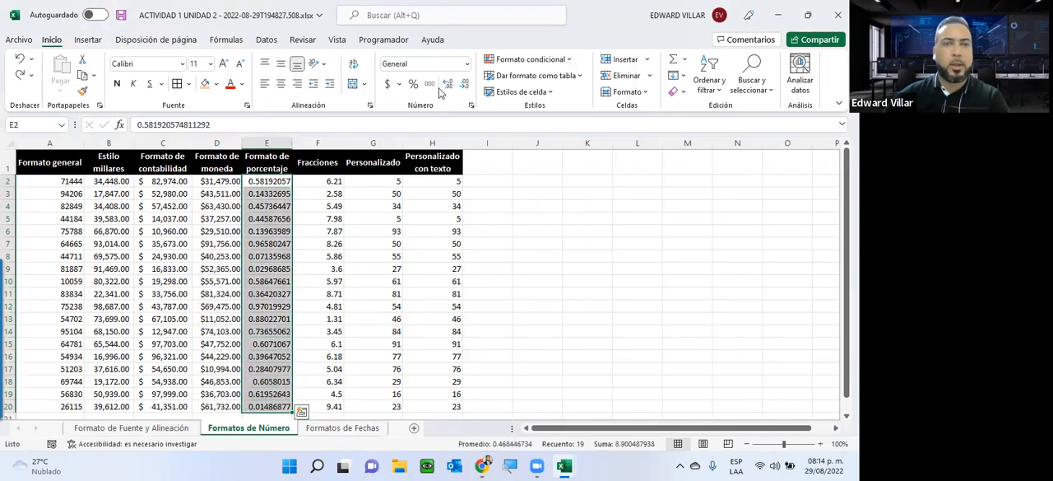
click(468, 63)
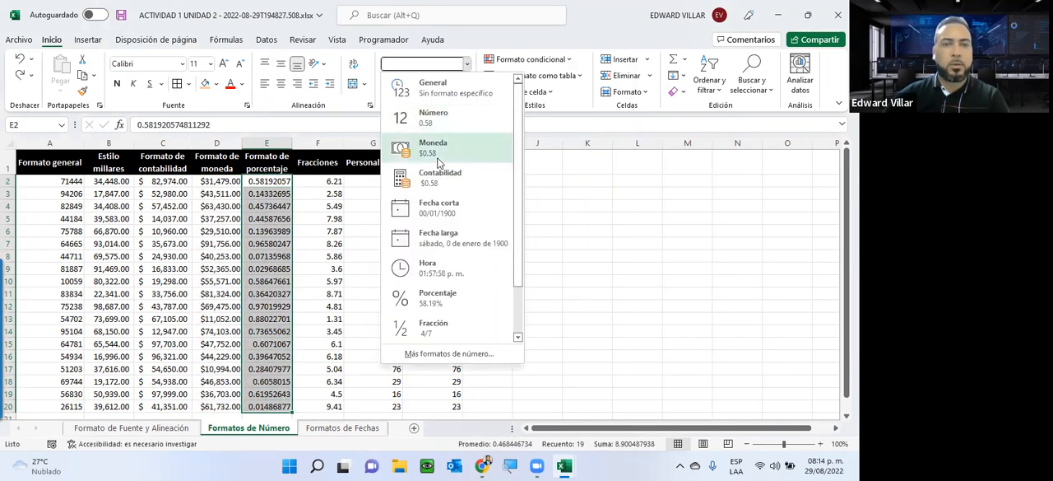
scroll(430, 216, down, 2)
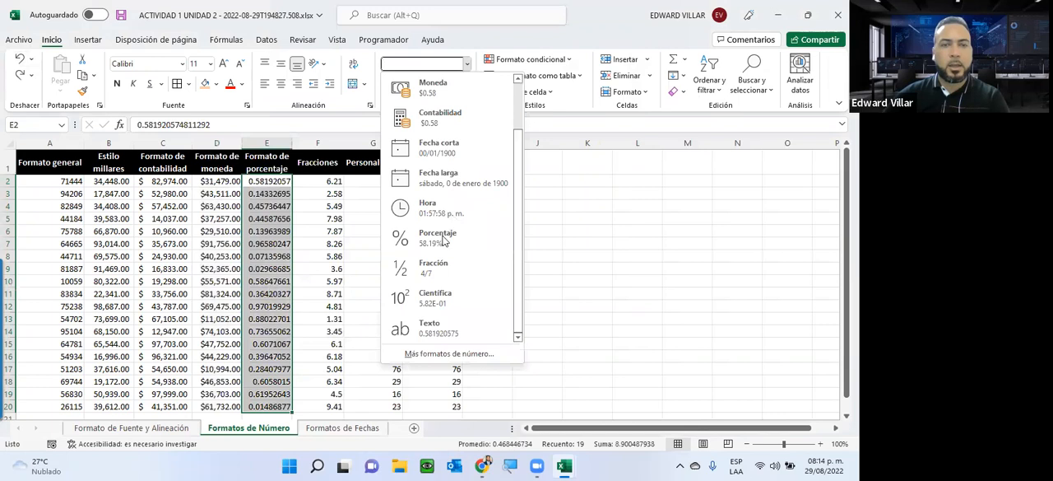
click(423, 245)
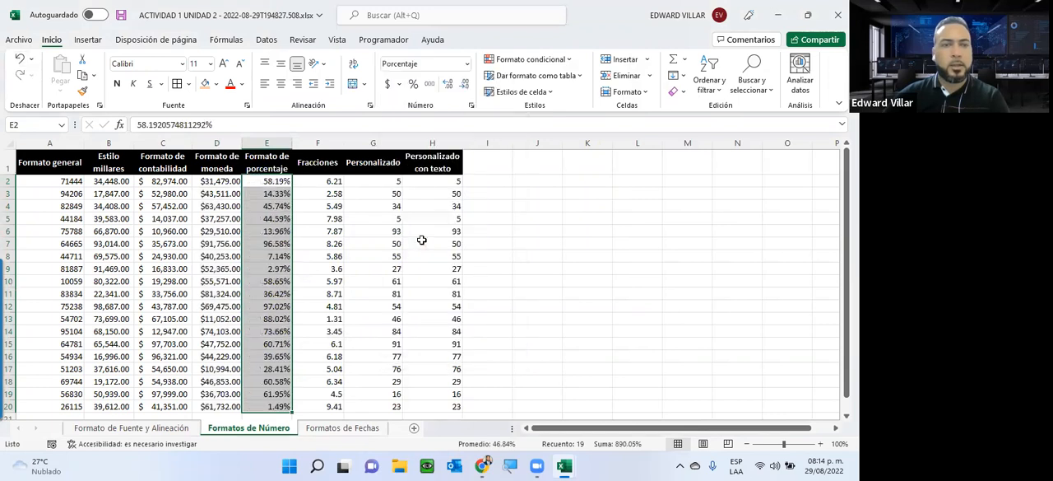
click(273, 220)
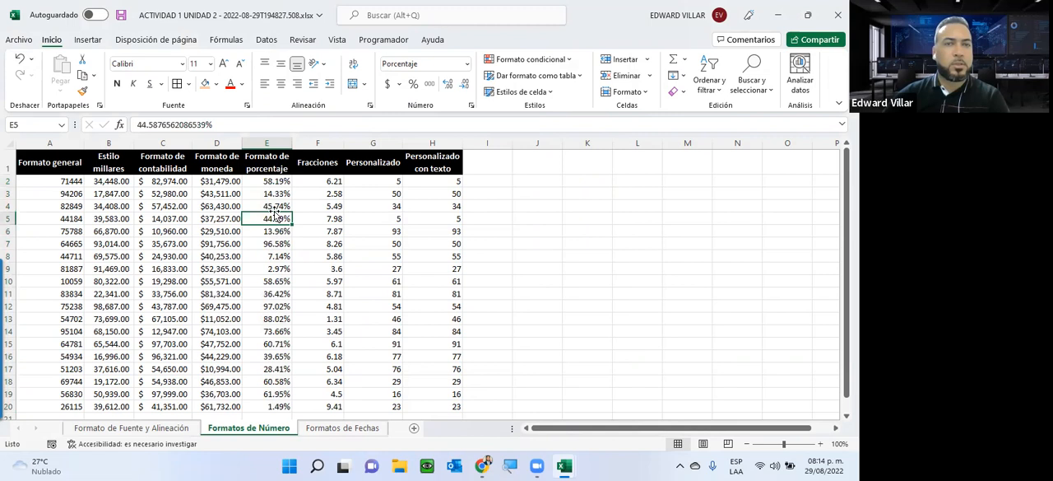
click(219, 207)
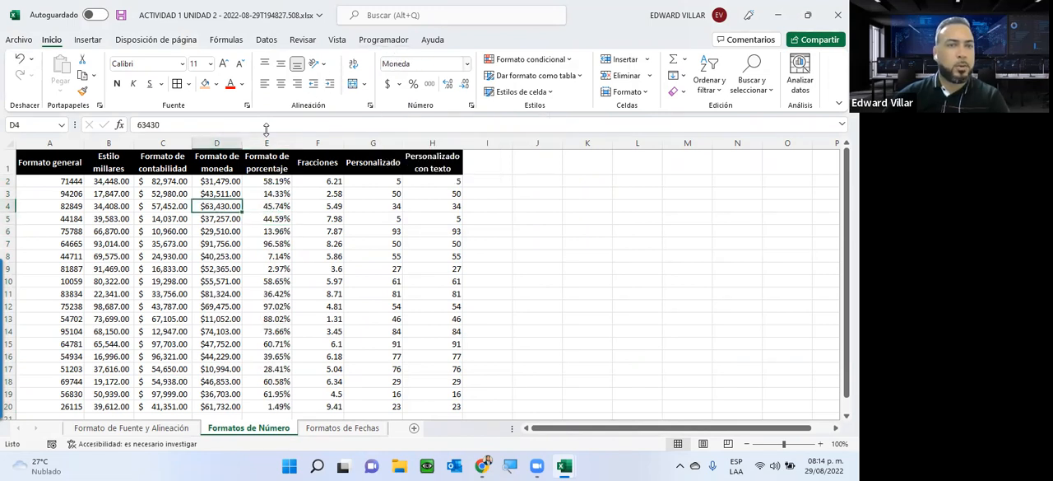
Step: Check the number formats already applied in the contabilidad, millares, general and porcentaje columns by selecting sample cells
click(162, 219)
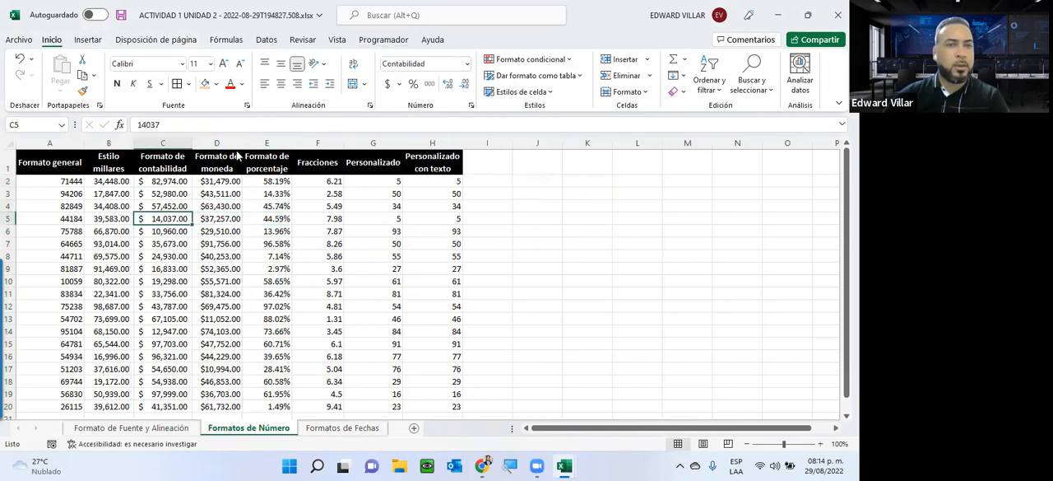
click(102, 206)
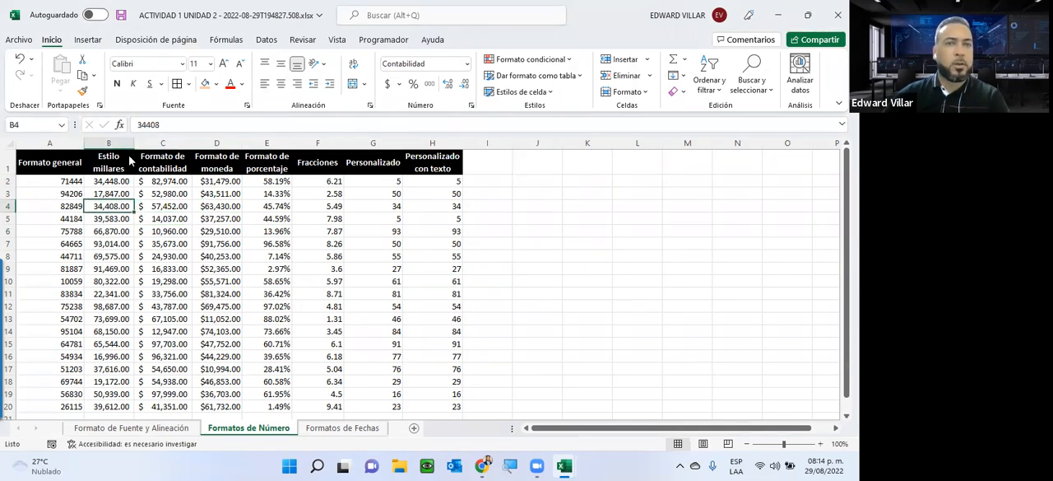
click(61, 201)
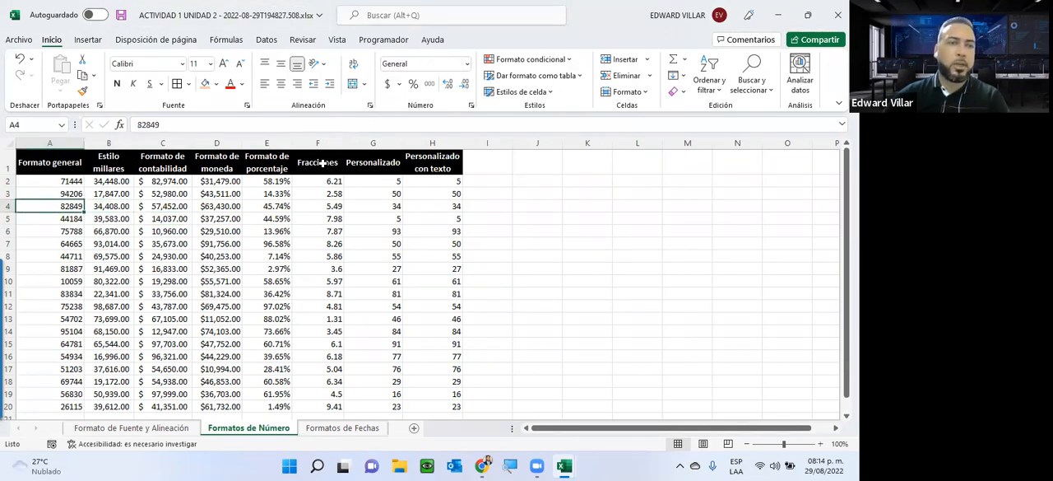
click(265, 229)
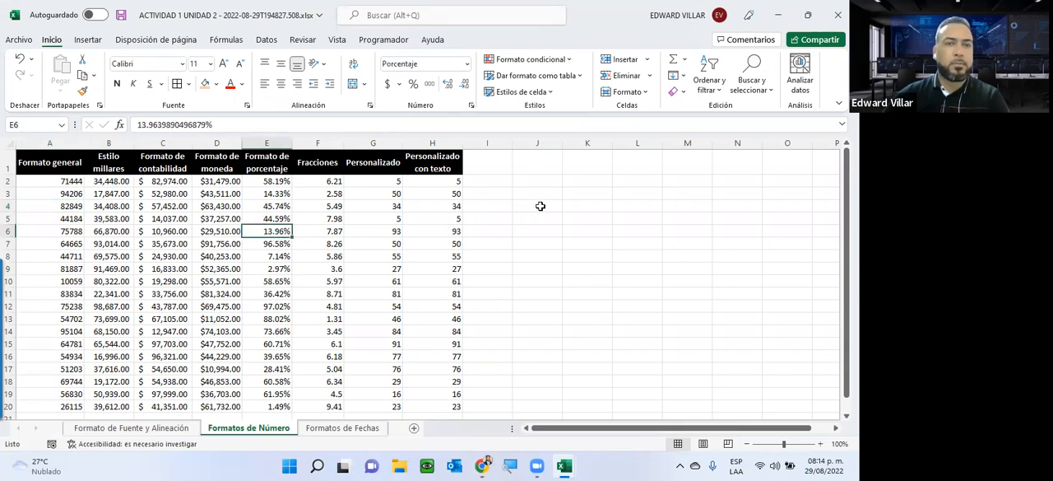
Step: Apply the Fracción number format of type Hasta un dígito (1/4) to the values in F2:F20
drag(327, 186, 328, 405)
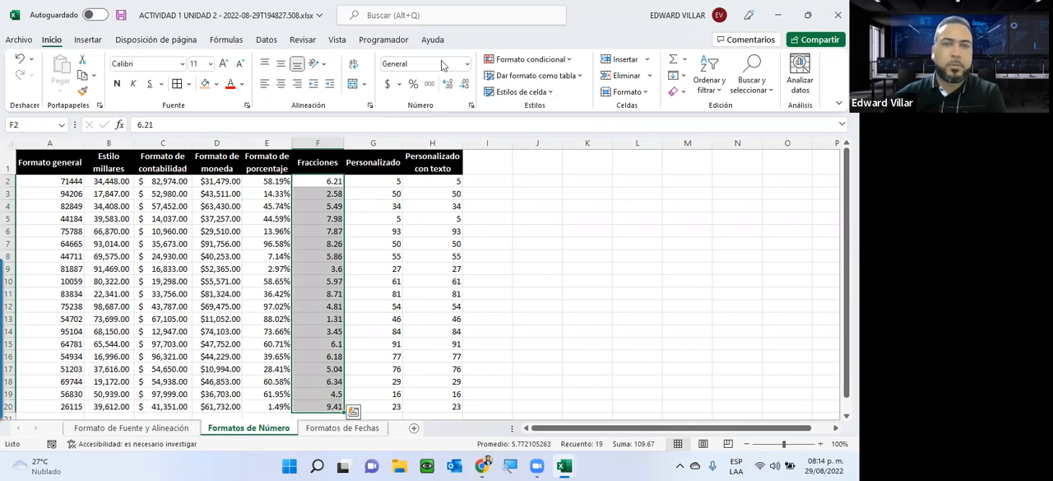
click(466, 63)
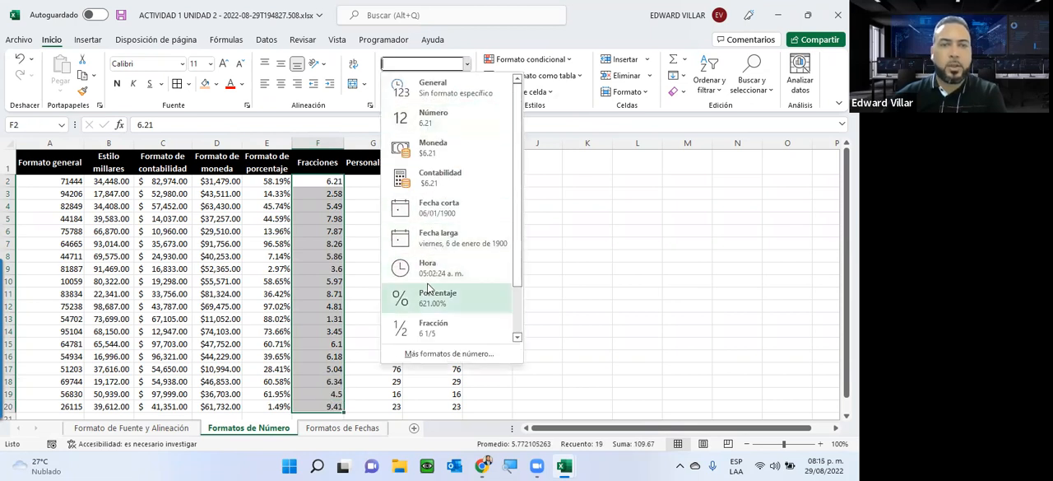
click(423, 353)
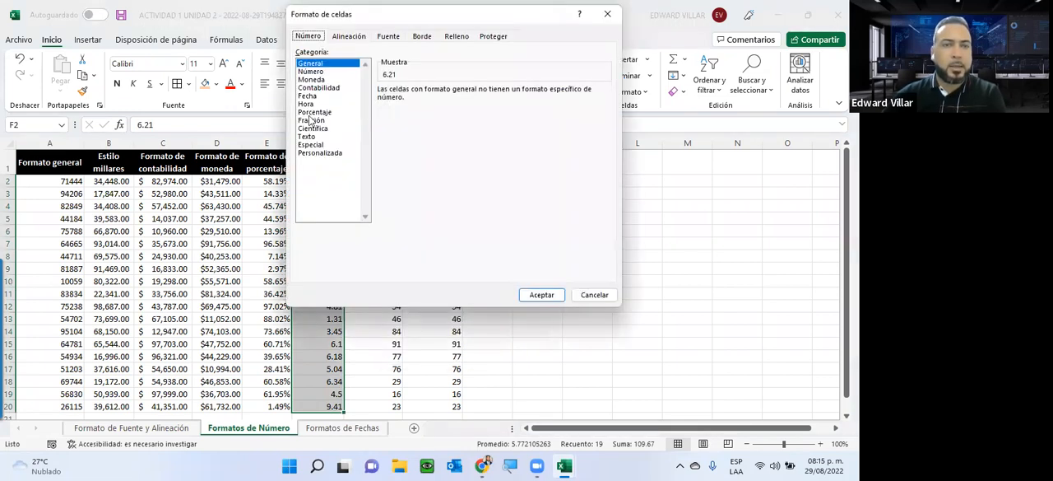
click(317, 121)
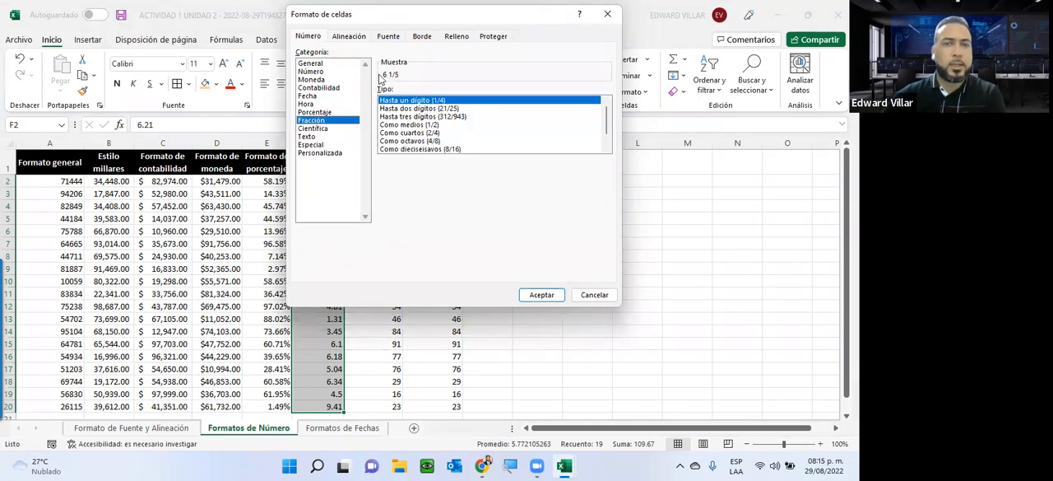
click(541, 295)
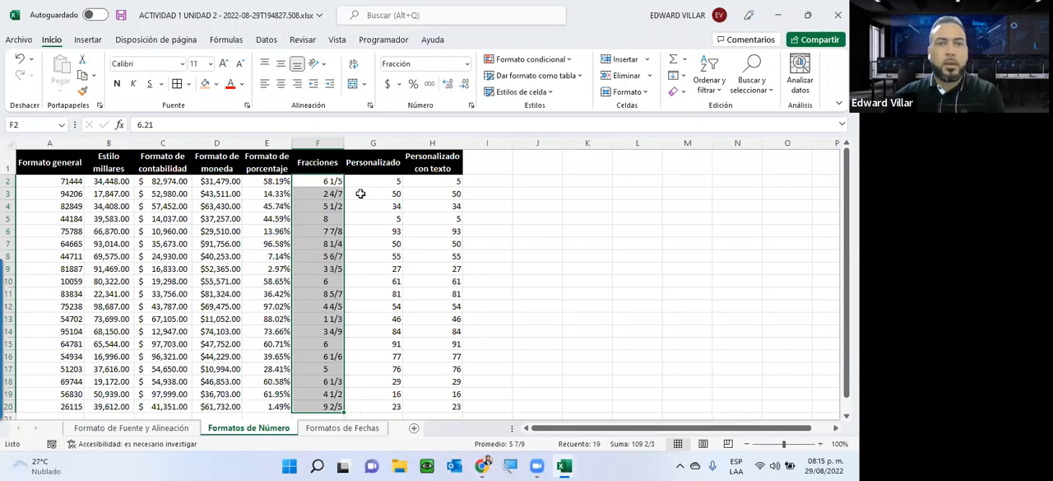
Step: Apply a custom (Personalizada) number format with the code ## to the values in G2:G20
drag(378, 180, 387, 411)
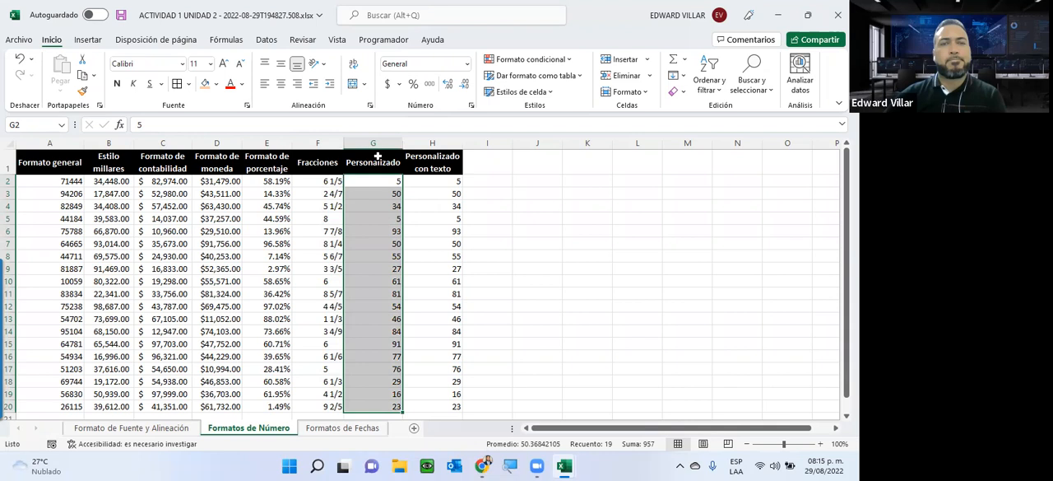
click(467, 64)
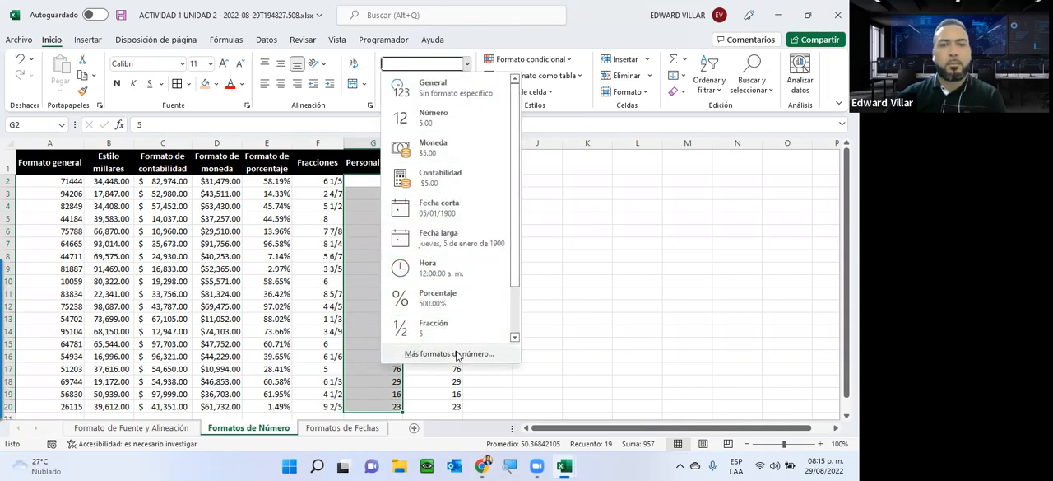
click(458, 354)
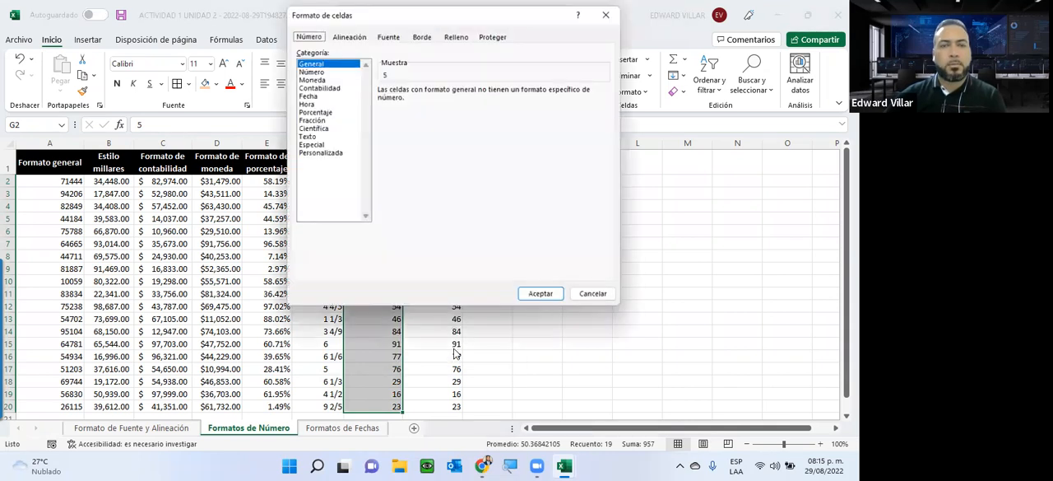
click(314, 154)
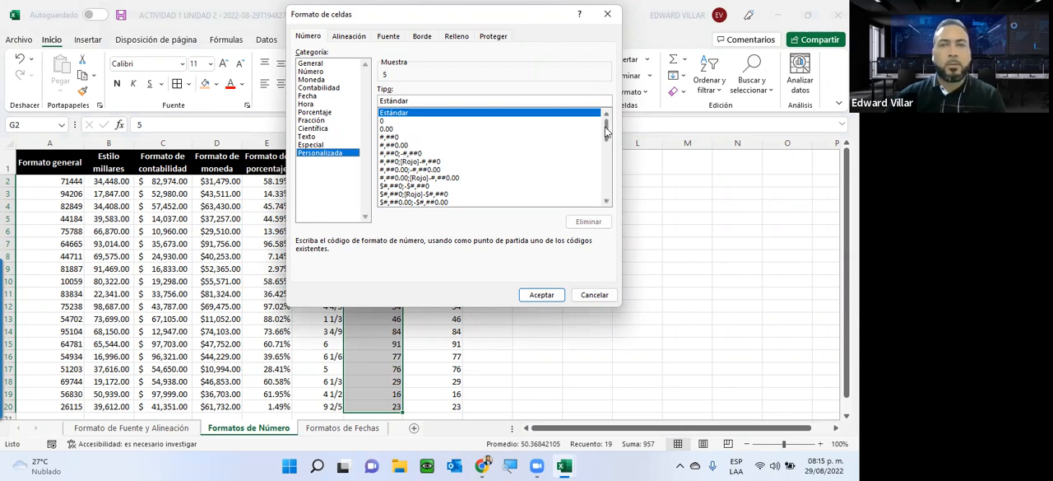
drag(606, 132, 608, 134)
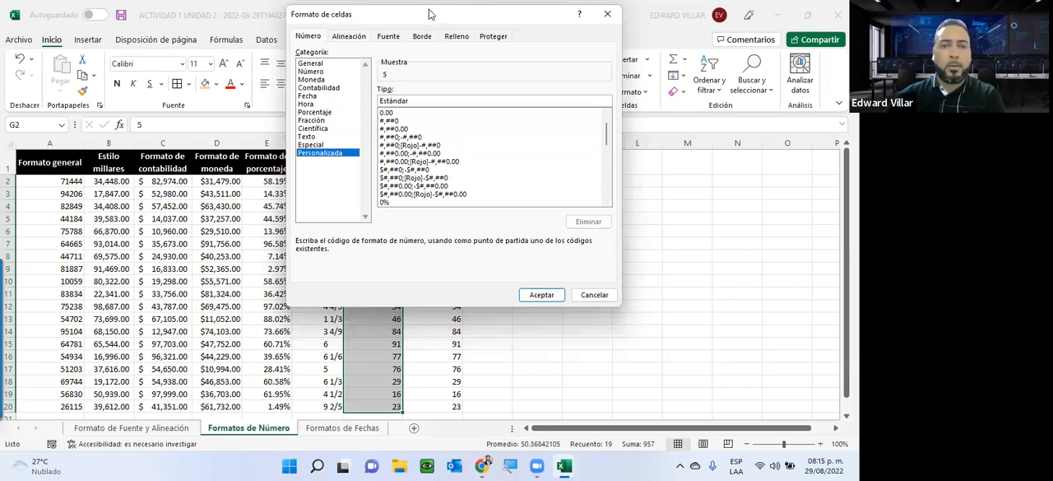
drag(431, 17, 576, 50)
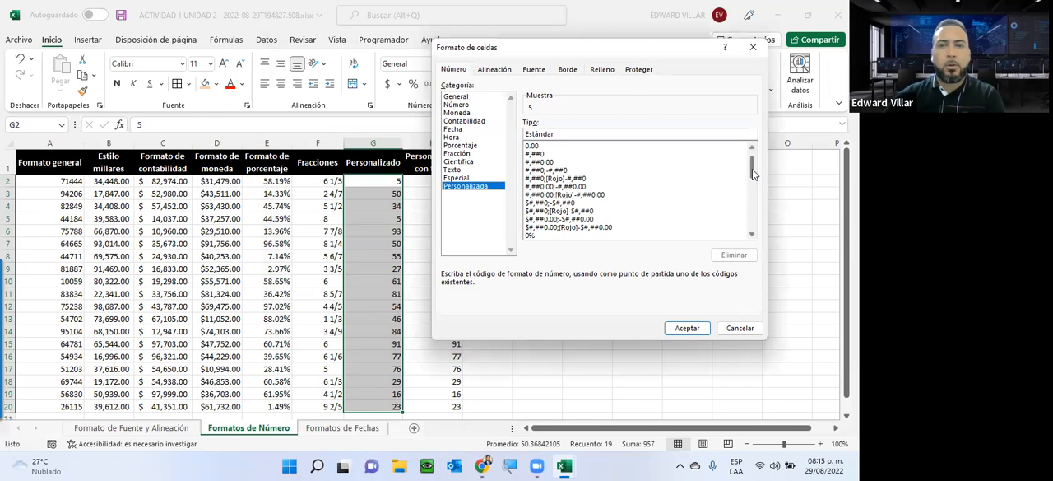
drag(752, 183, 752, 211)
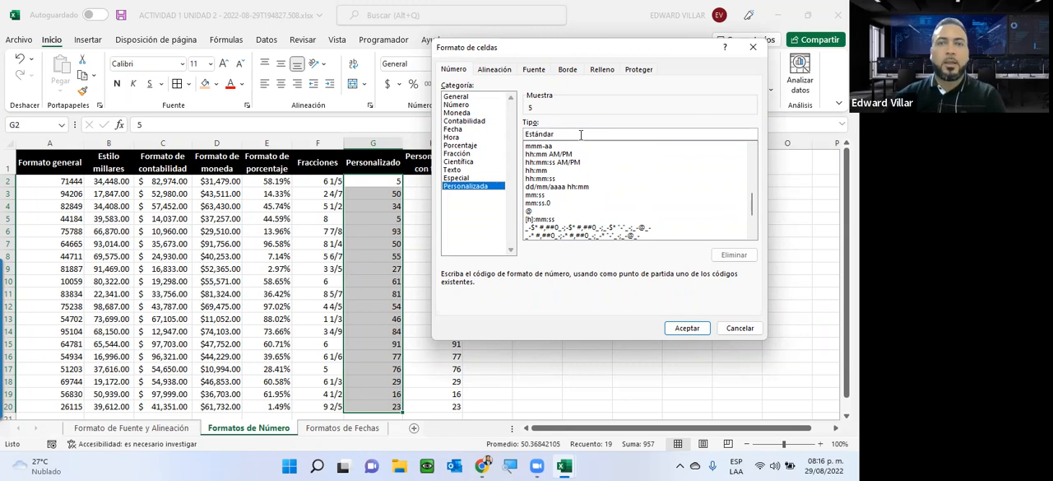
drag(556, 134, 507, 137)
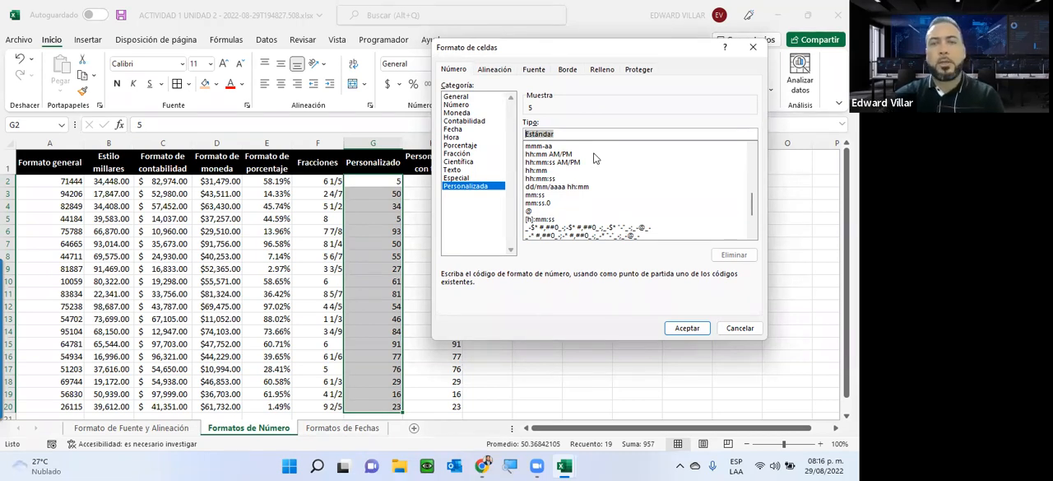
text(##)
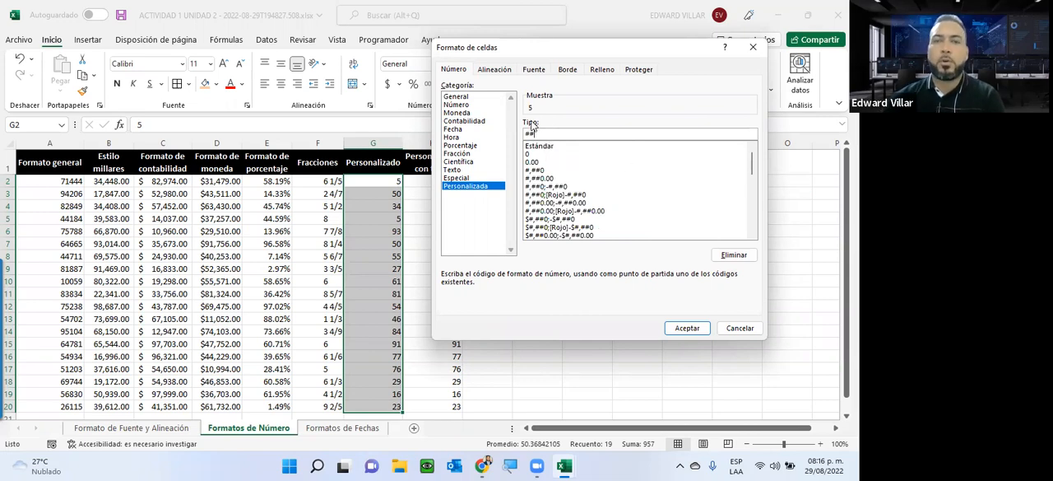
click(683, 327)
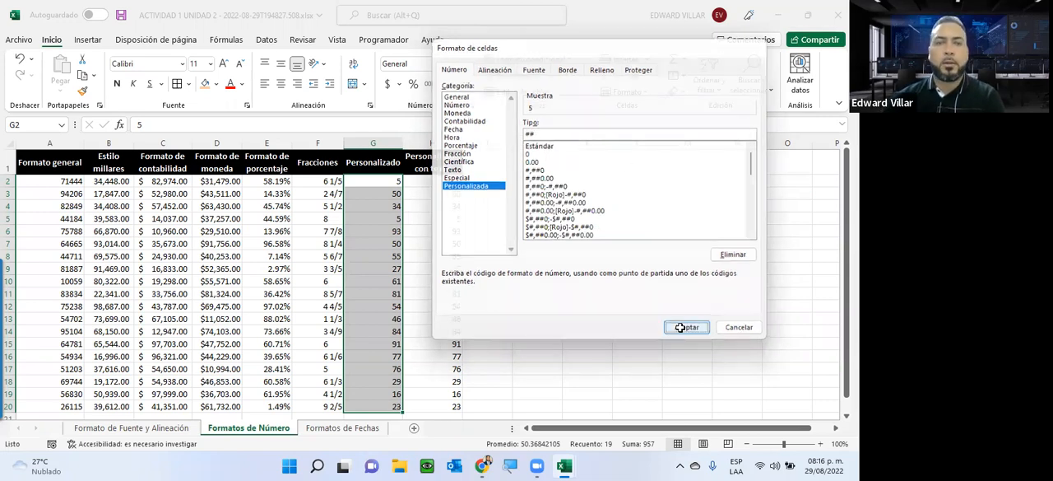
Step: Check individual cells in the Personalizado column for the effect of the custom format
drag(375, 182, 374, 231)
click(374, 182)
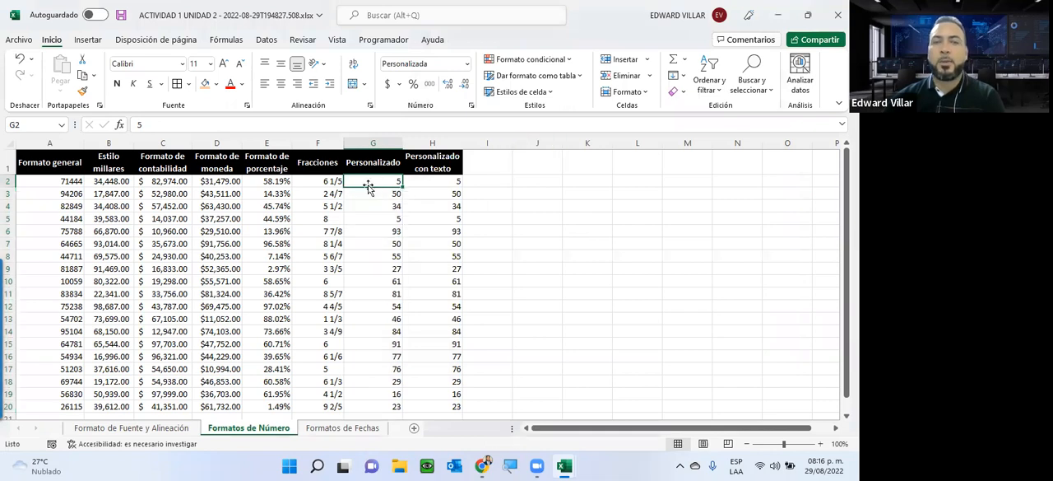
click(381, 216)
click(395, 181)
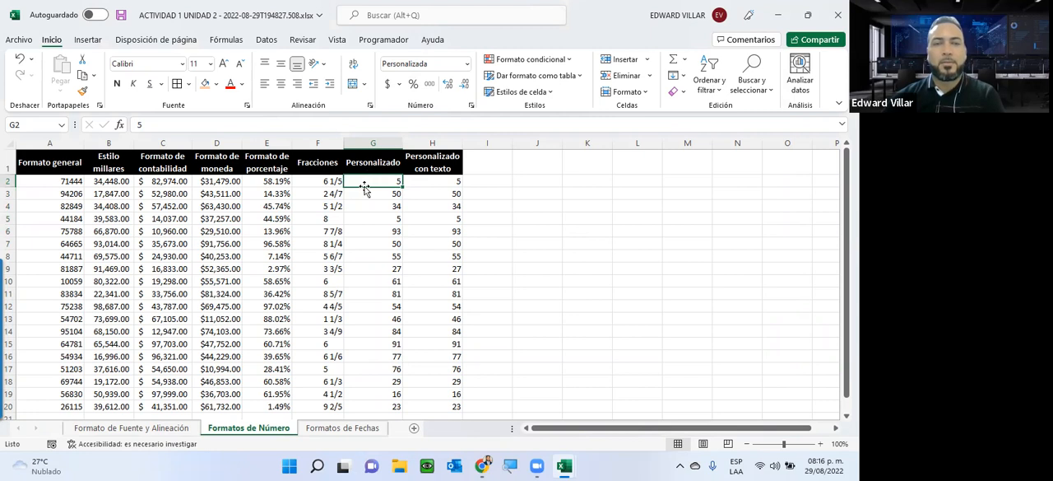
Step: Reapply the custom code ## from the list of existing format codes to G2:G20
drag(369, 181, 375, 407)
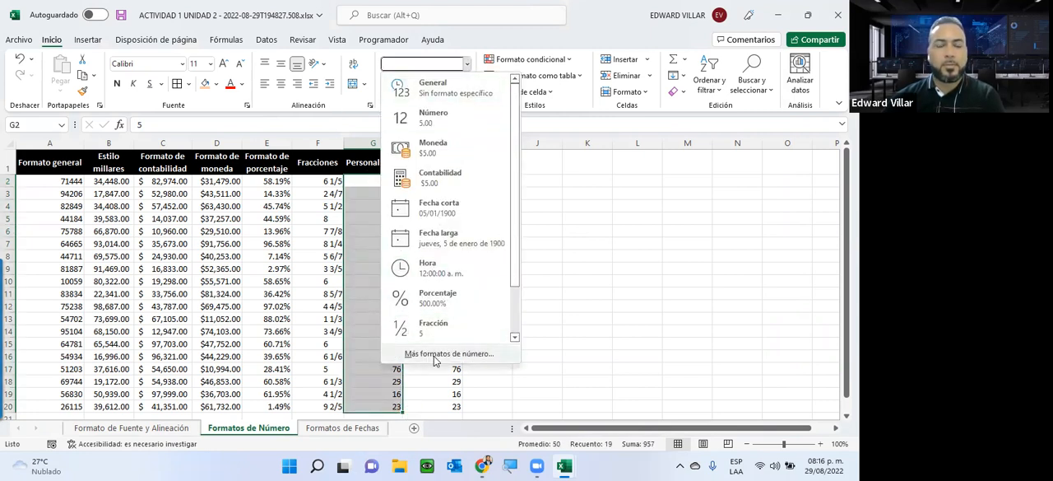
click(437, 353)
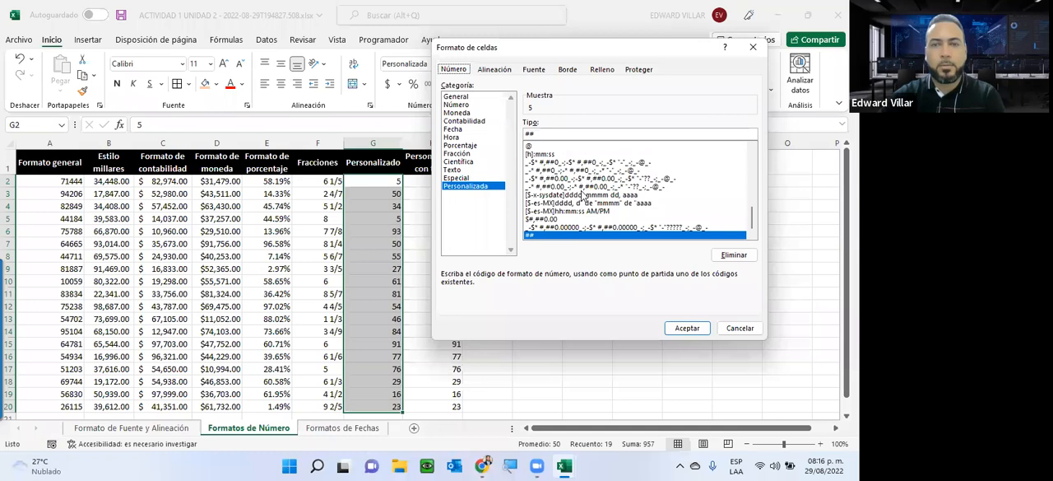
click(567, 133)
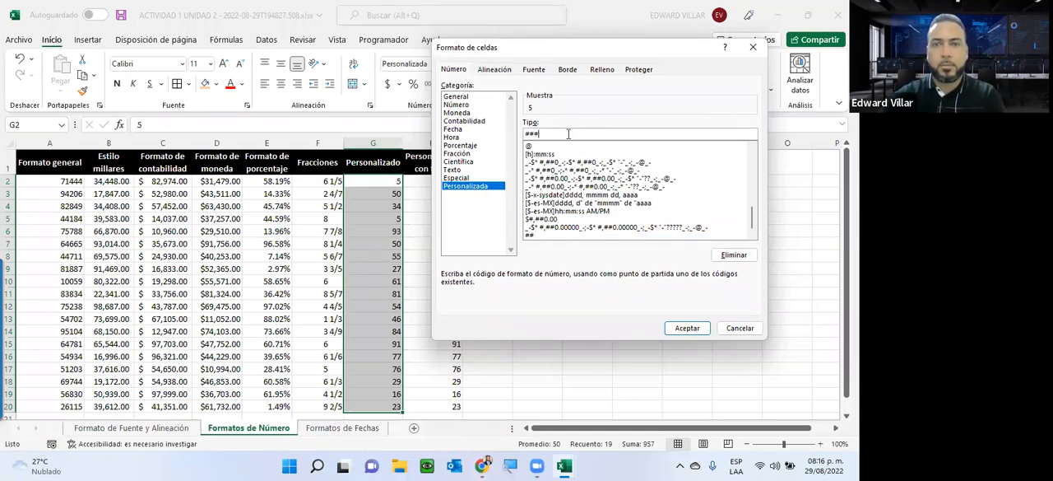
click(532, 238)
double_click(527, 235)
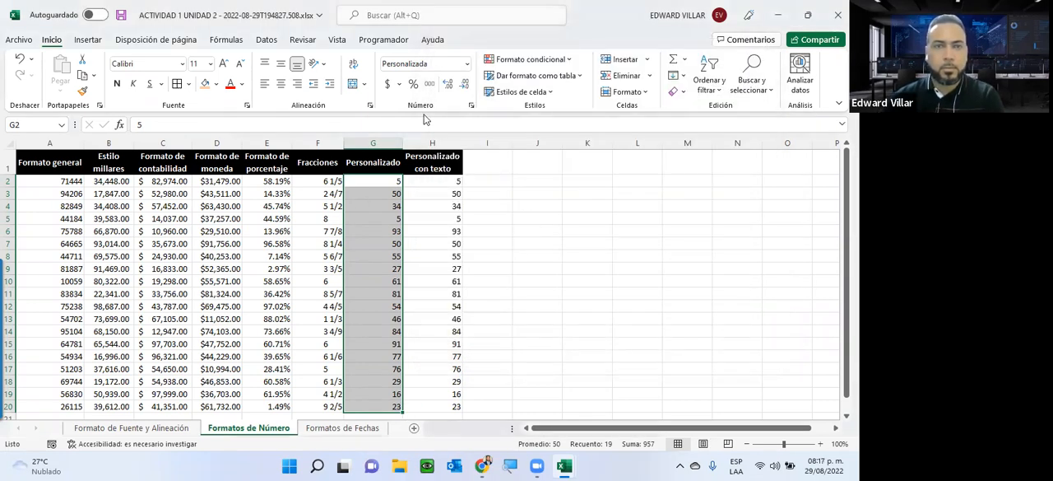
Step: Edit the custom number format code of G2:G20, apply it and reselect the range
click(469, 66)
click(461, 349)
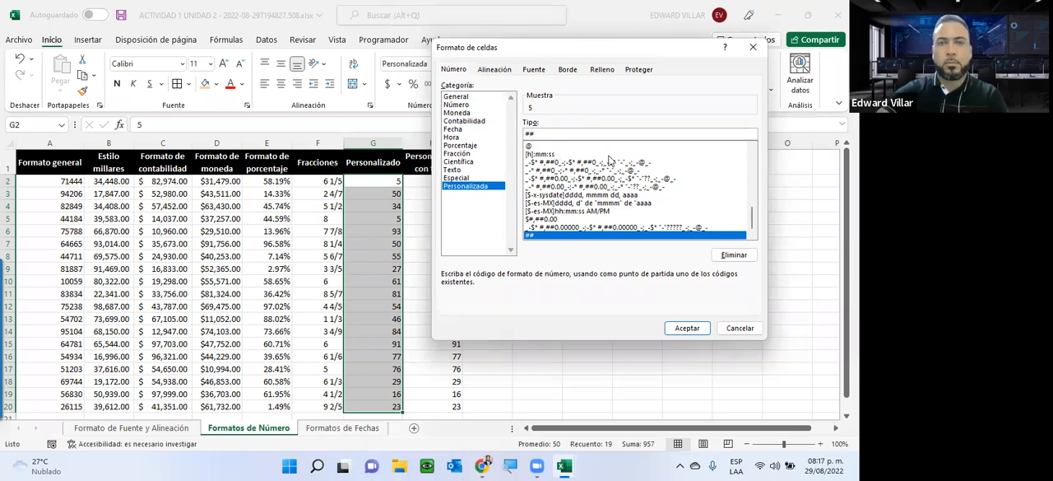
key(BackSpace)
click(683, 330)
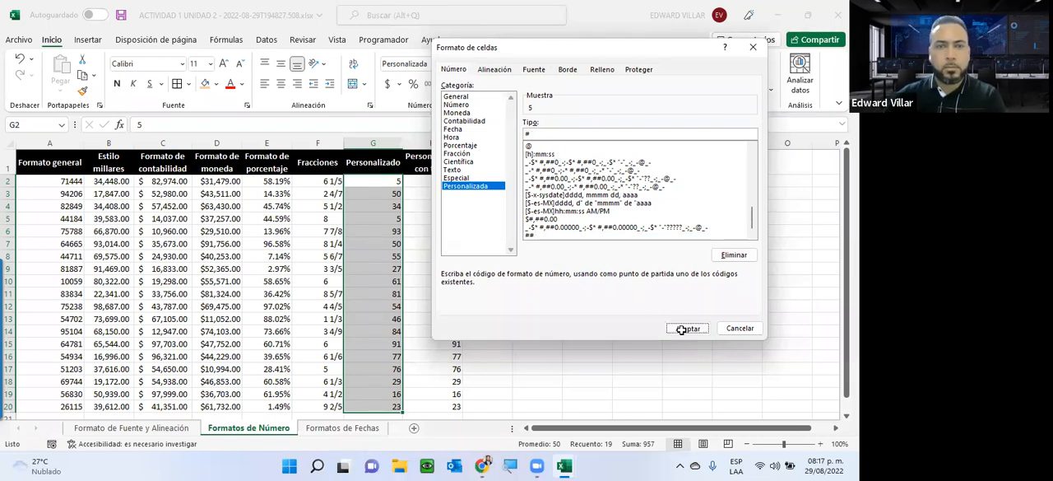
click(371, 182)
drag(372, 177, 390, 407)
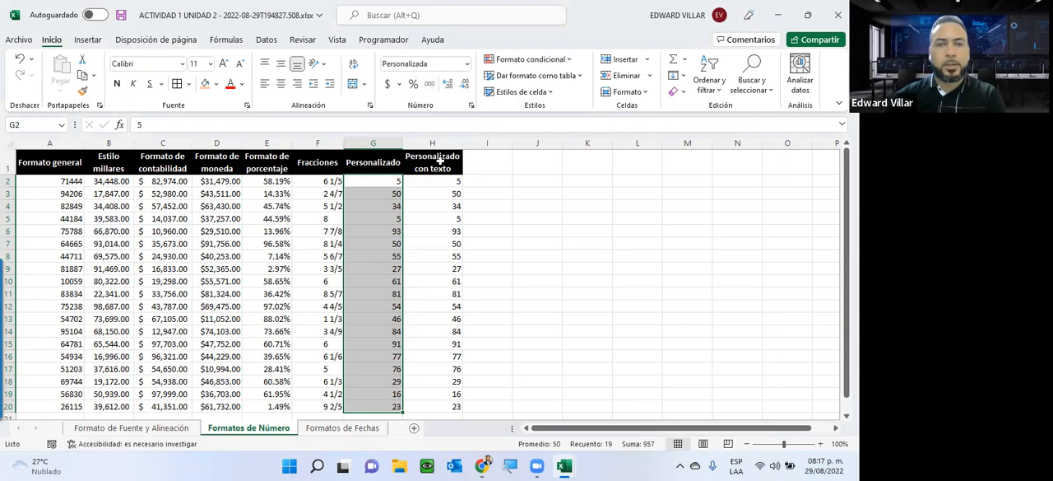
Step: Apply a custom (Personalizada) number format with the code "Texto Personalizado" ## to the values in H2:H20
drag(433, 181, 450, 408)
click(466, 63)
click(449, 353)
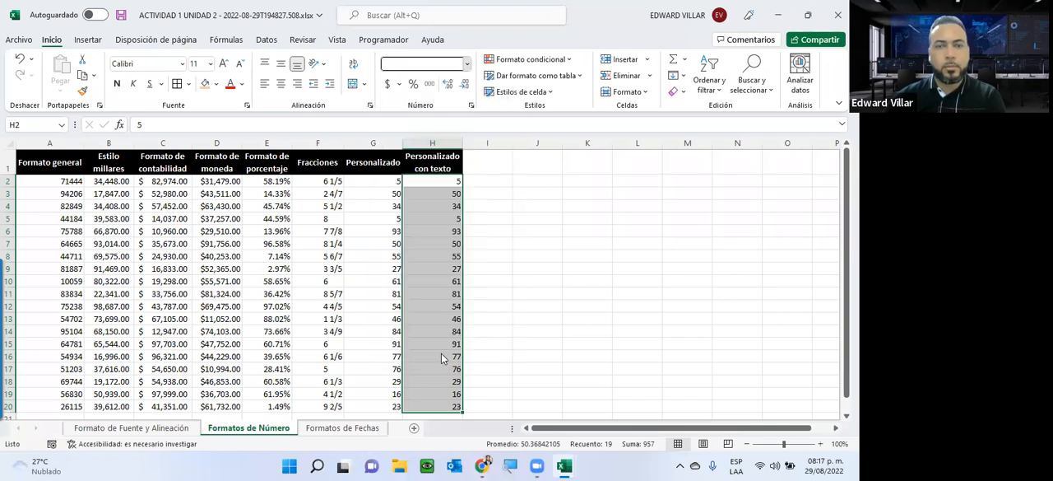
click(465, 186)
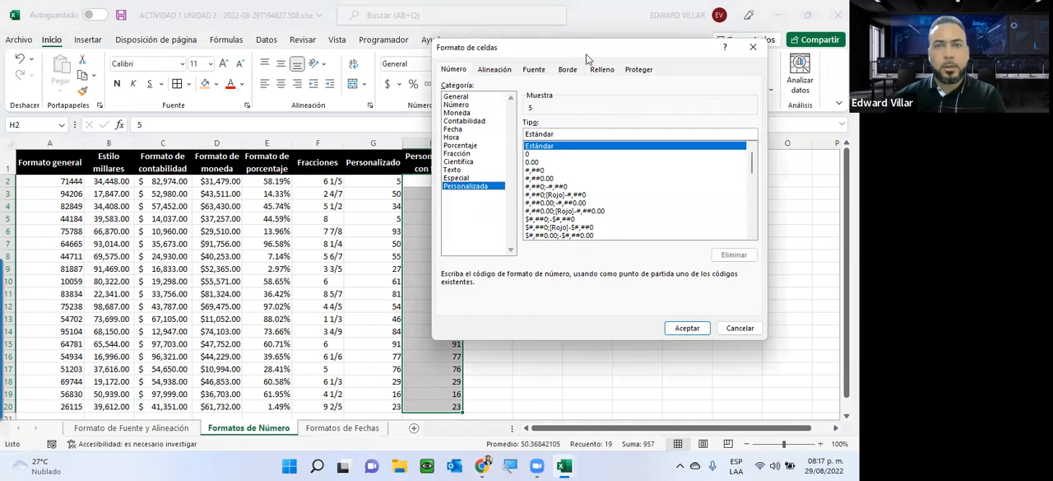
drag(586, 54, 646, 85)
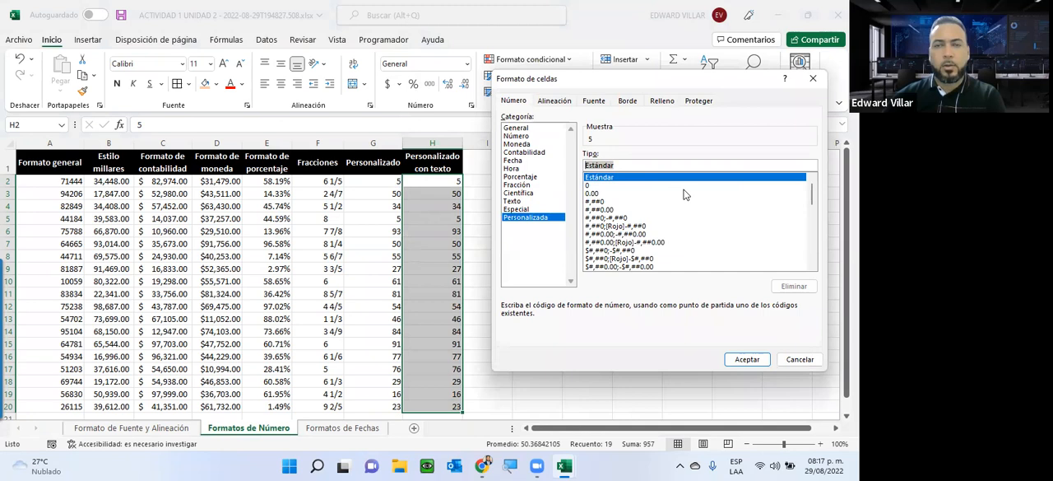
text(")
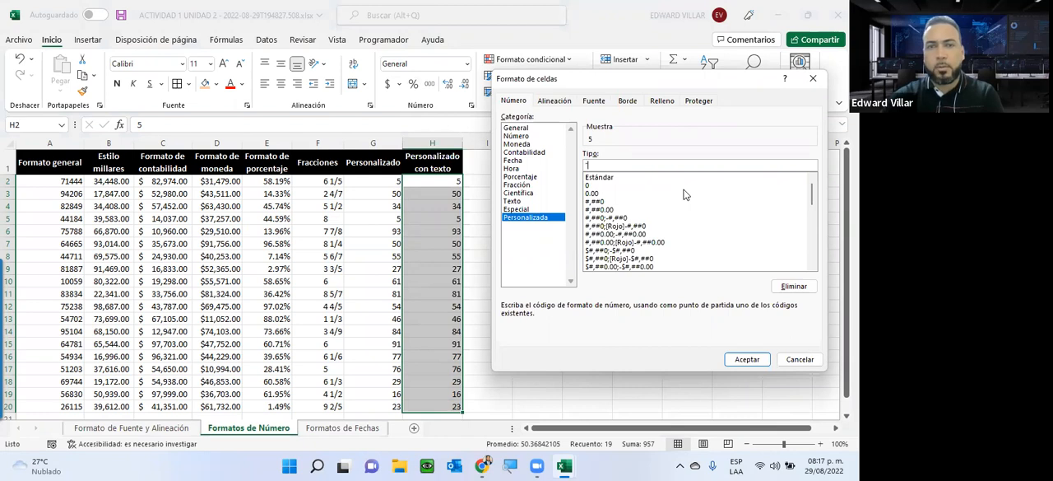
text(Texto)
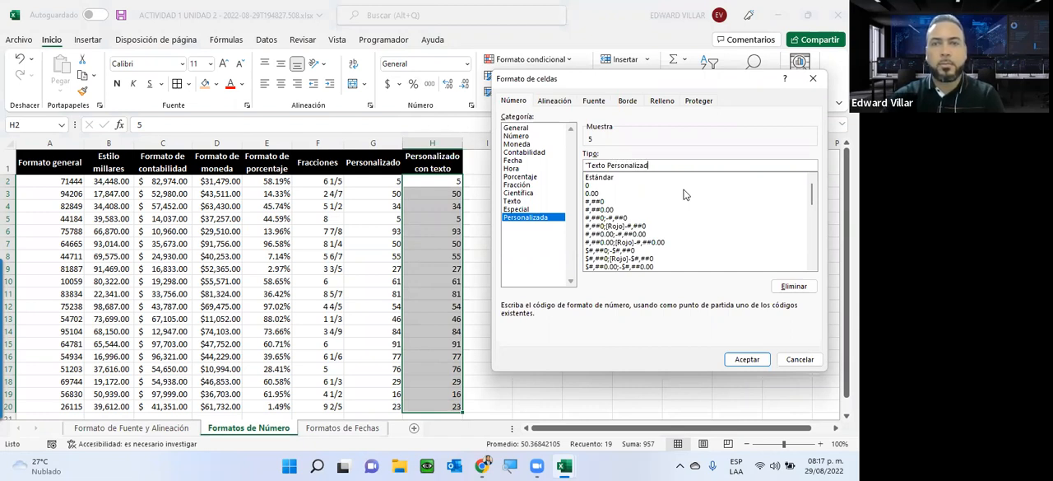
text(Personalizado")
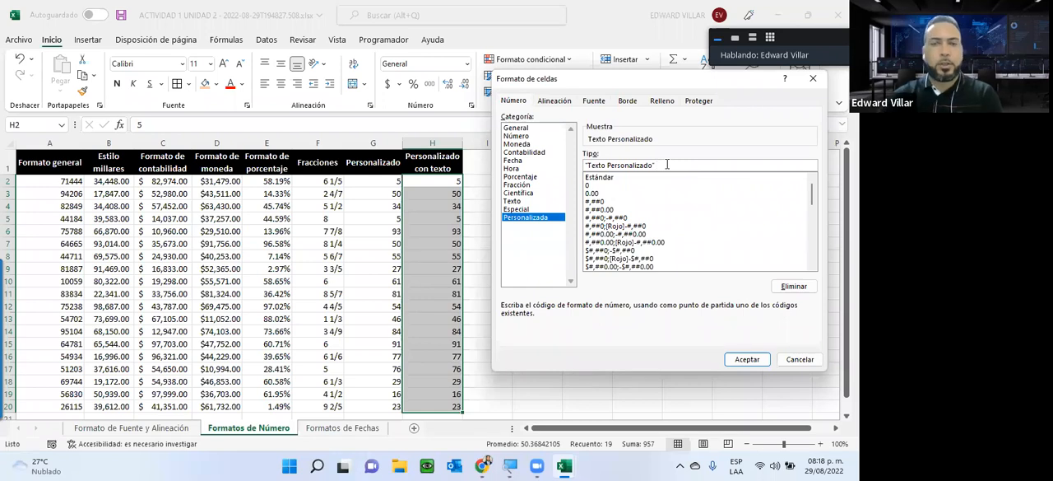
text(##)
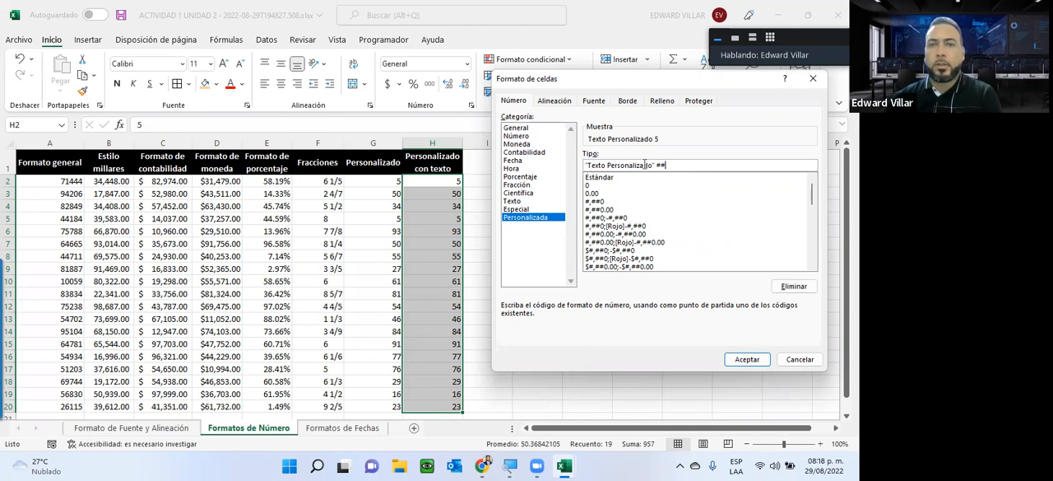
click(746, 359)
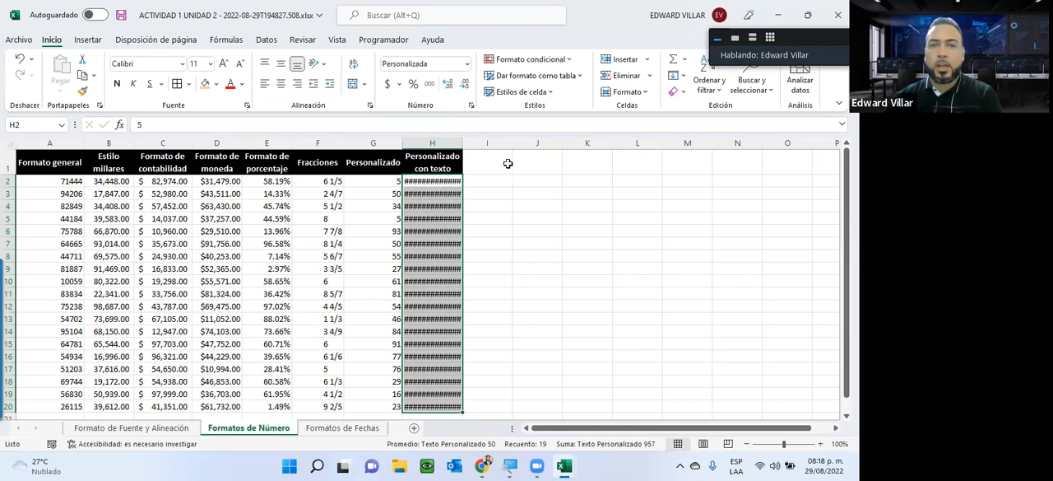
Step: Autofit the width of column H and check individual cells formatted with the custom text
double_click(463, 142)
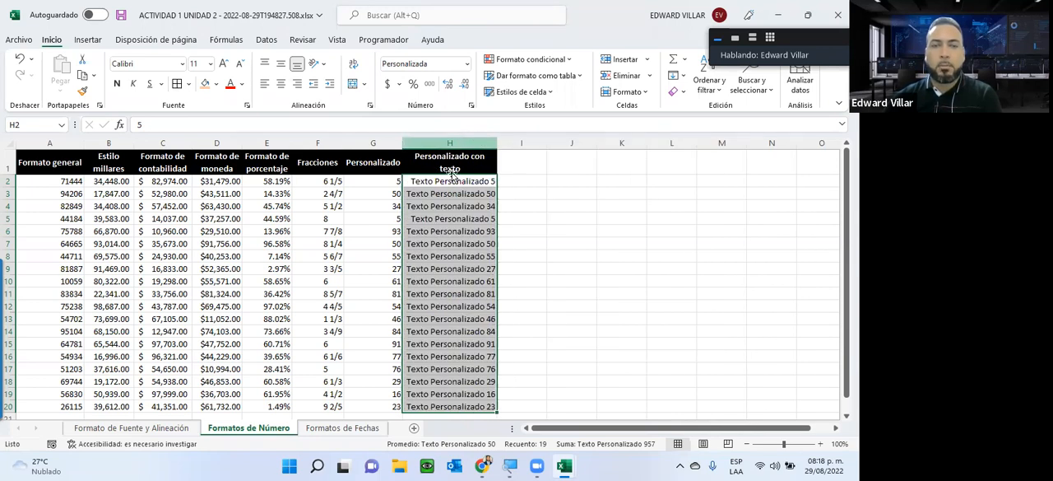
scroll(436, 311, down, 2)
scroll(436, 313, up, 2)
click(410, 204)
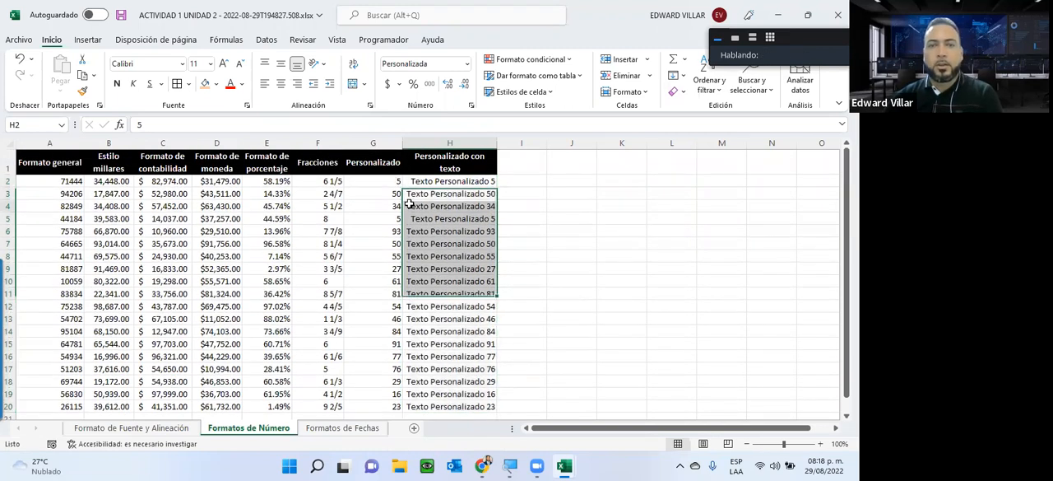
click(439, 190)
click(428, 242)
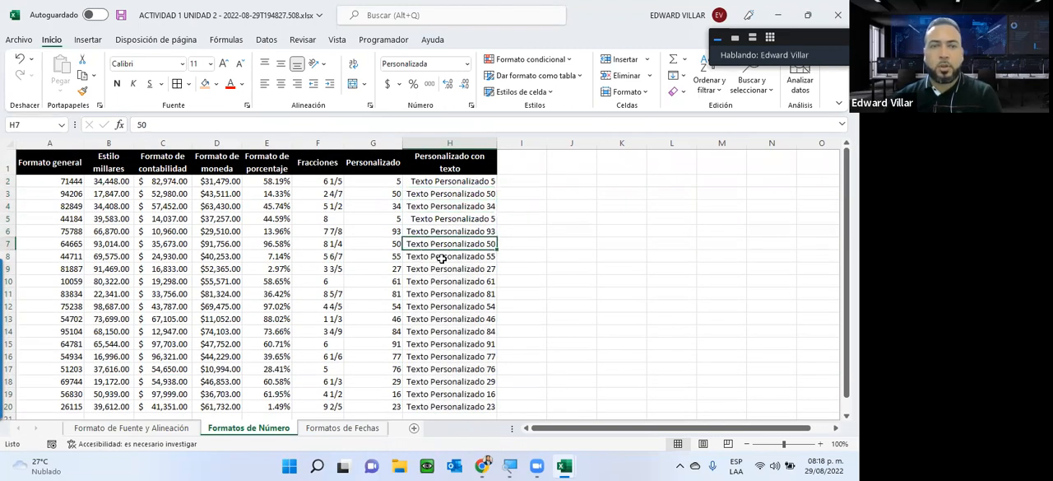
click(439, 281)
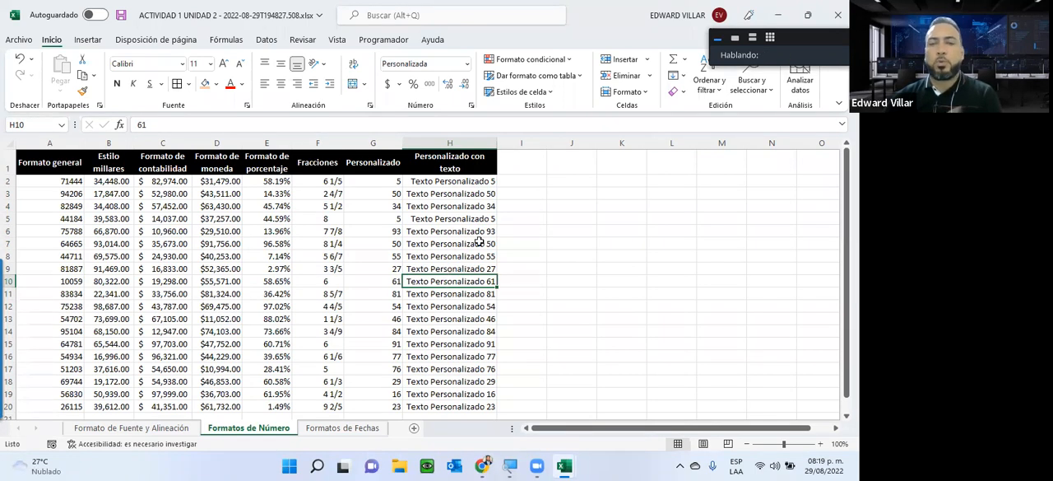
Step: Widen column J slightly and apply the custom number format code (###)-###-#### to the entire column
drag(597, 140, 610, 140)
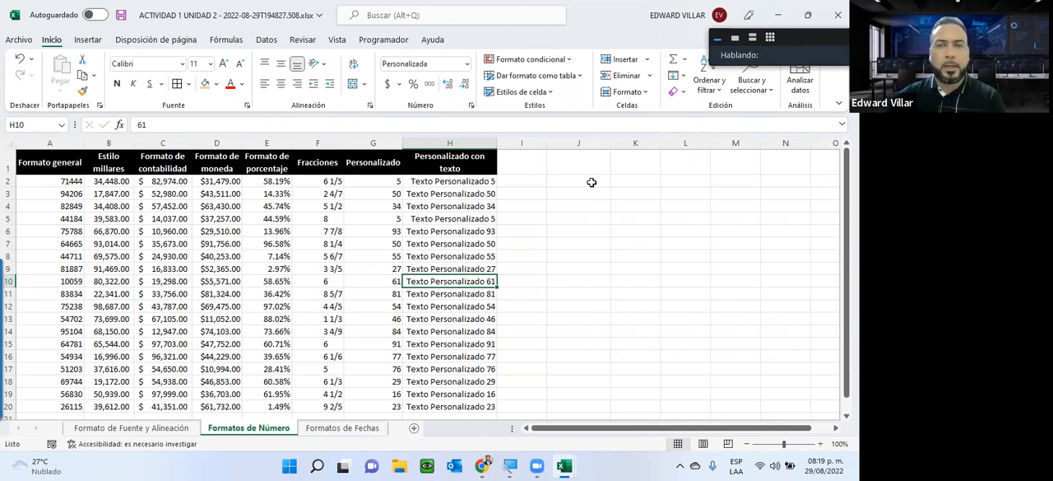
drag(589, 182, 566, 157)
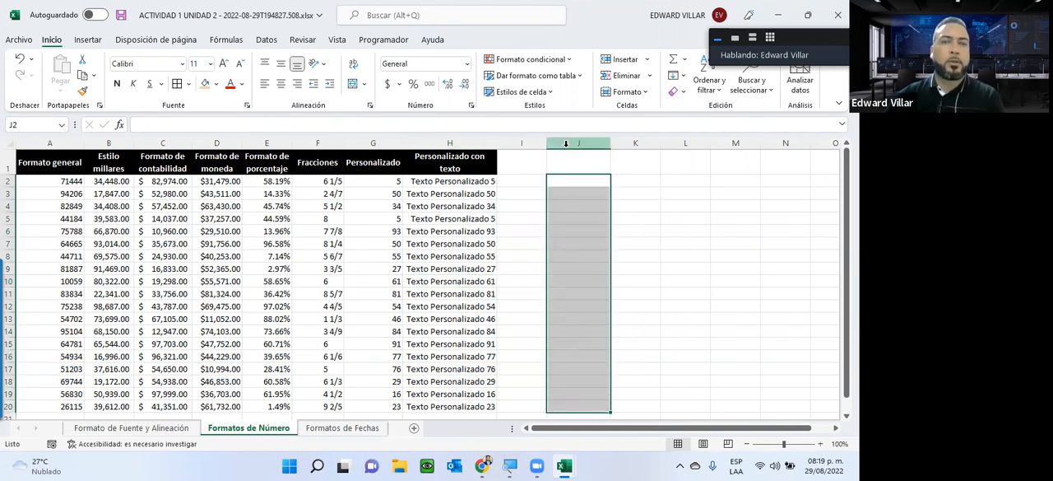
click(566, 143)
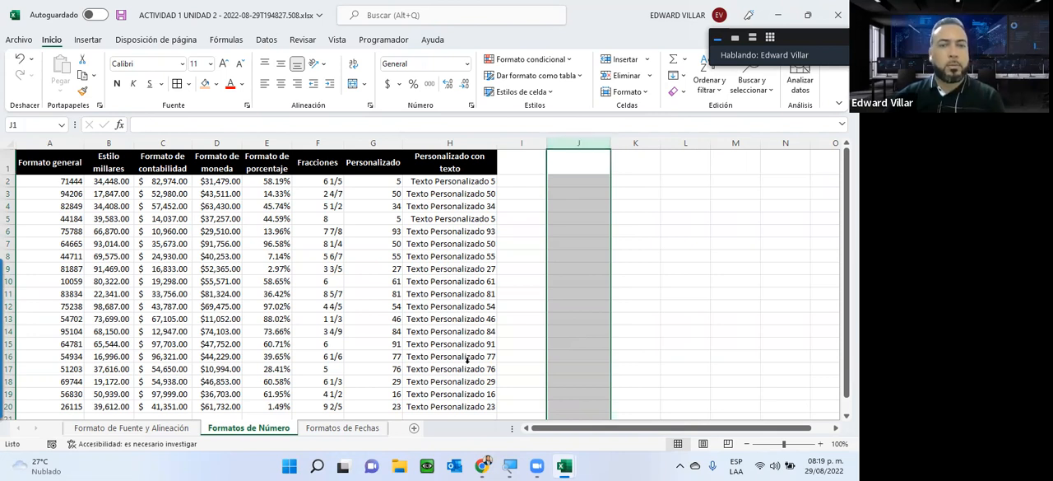
click(467, 63)
click(444, 355)
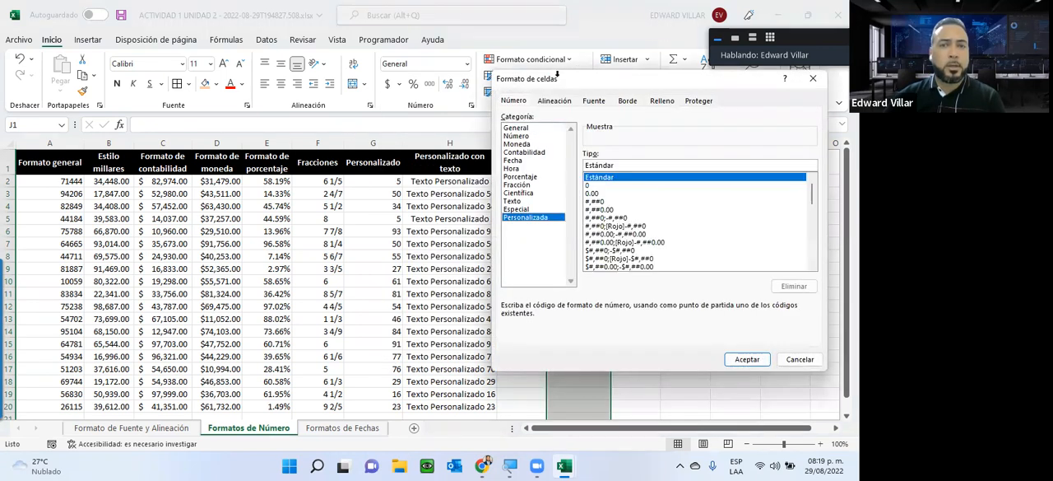
drag(274, 152, 140, 154)
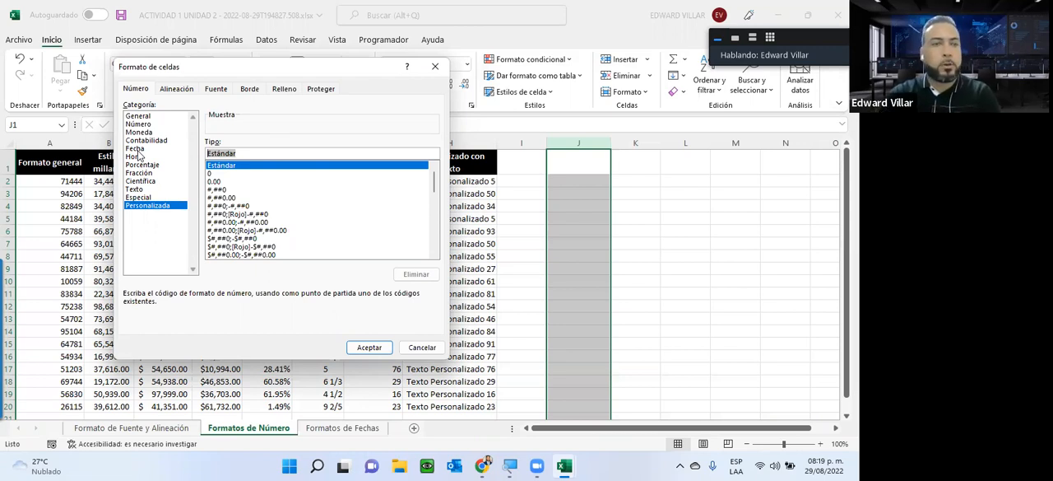
text([)
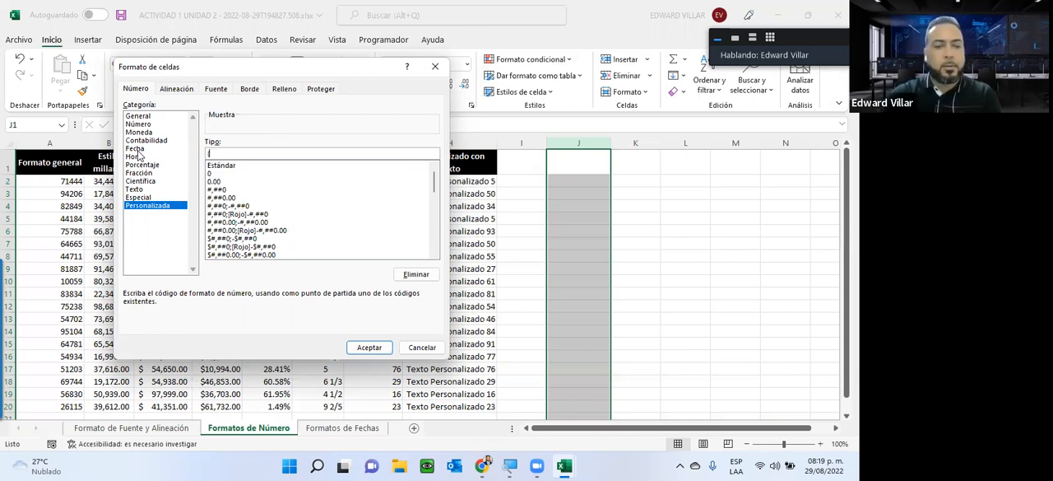
text(=)
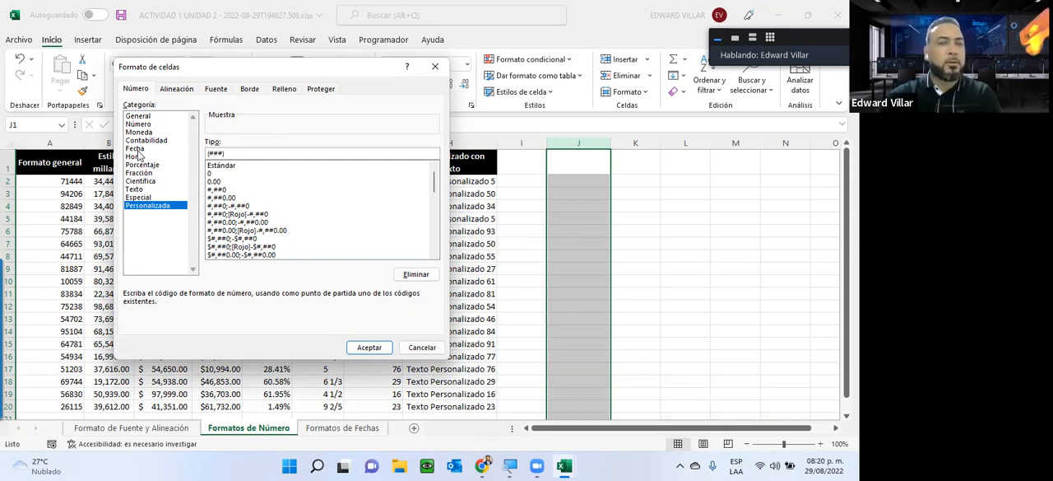
text(-)
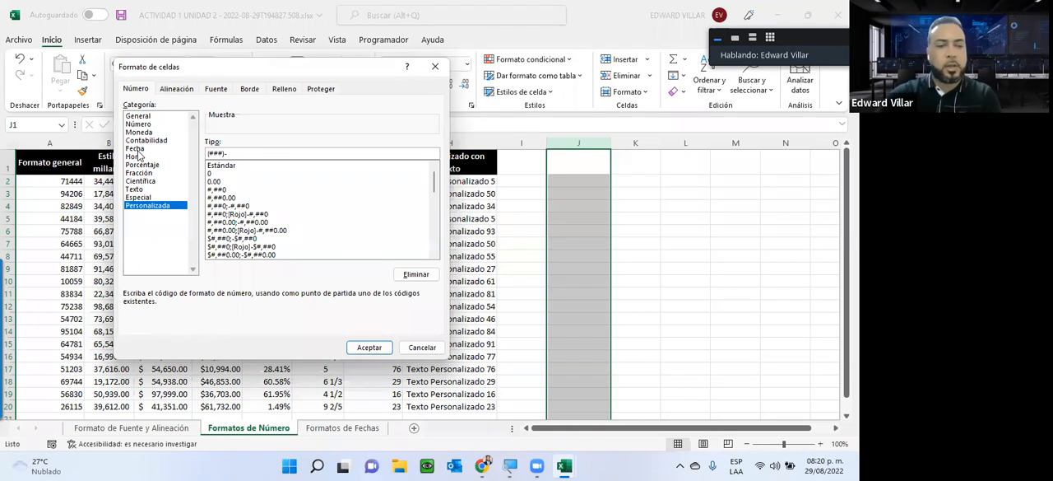
text(###)
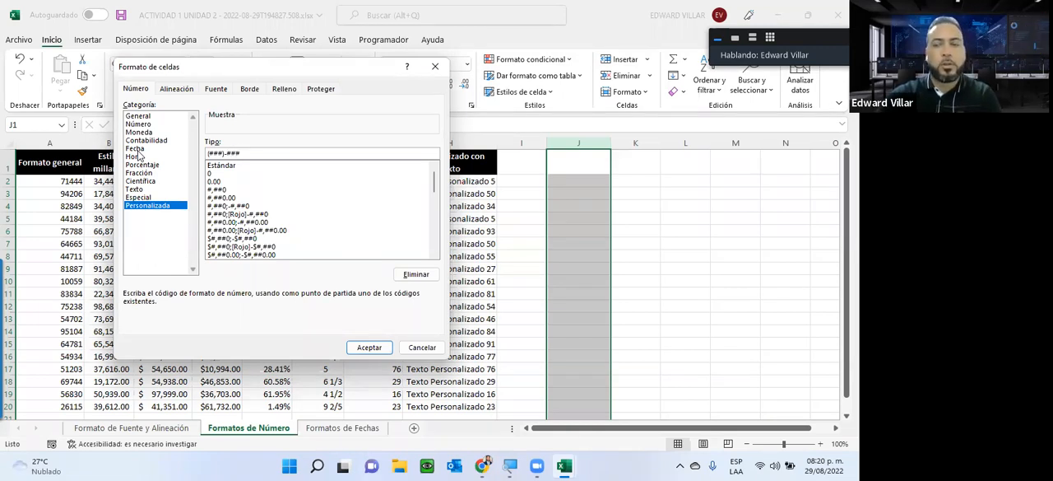
text(-)
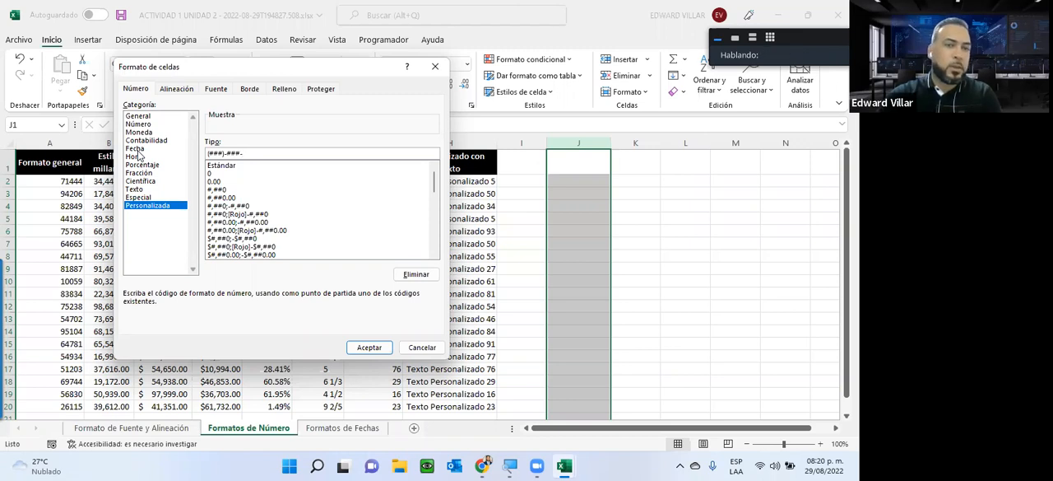
text(#)
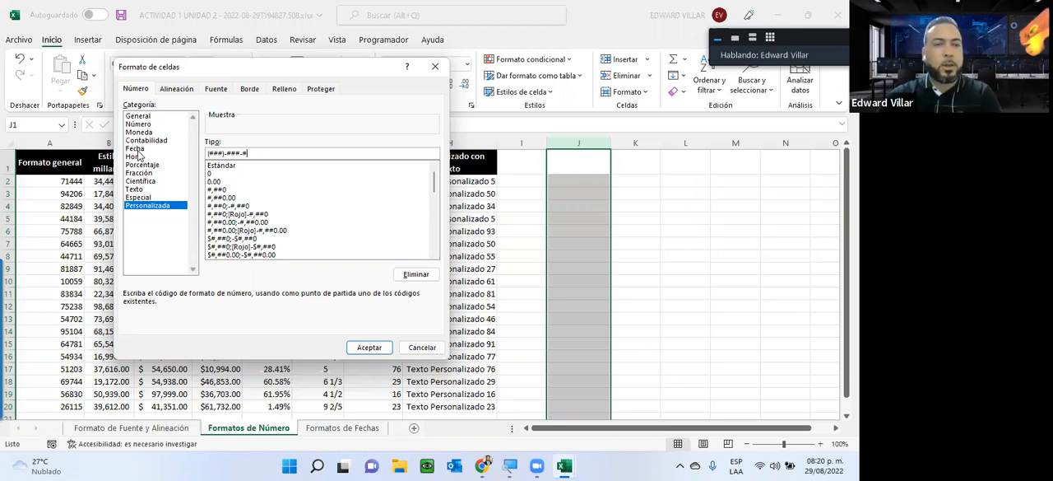
text(###)
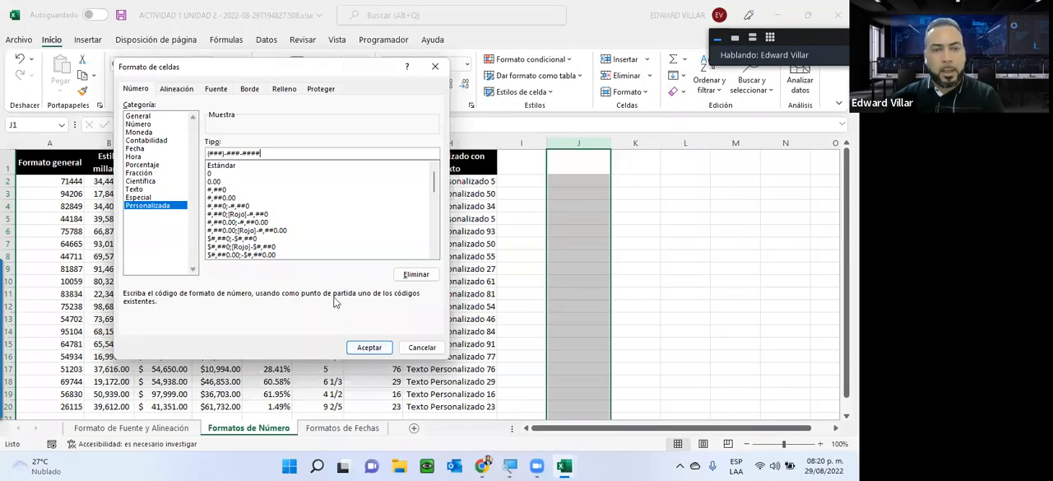
click(363, 349)
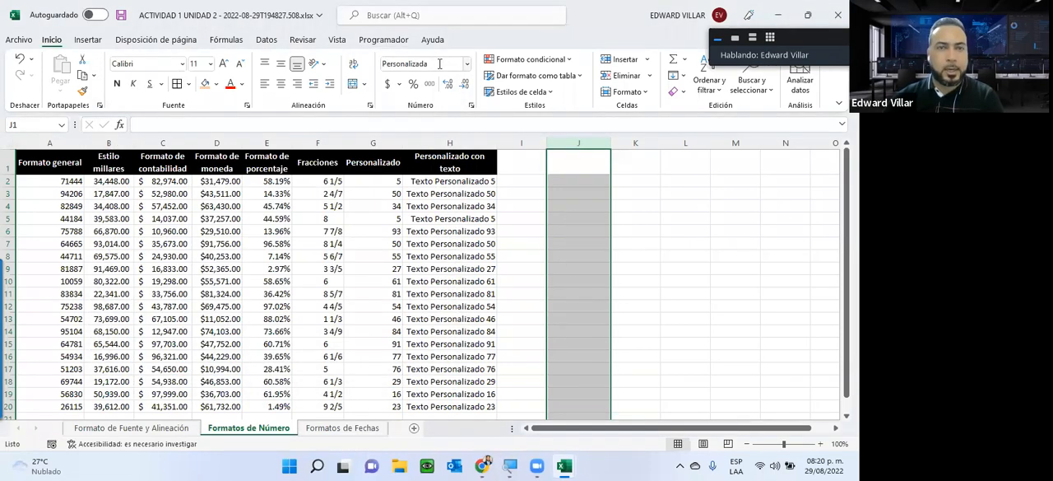
Step: Enter two ten-digit sample phone numbers as plain digits in J2 and J3
click(563, 180)
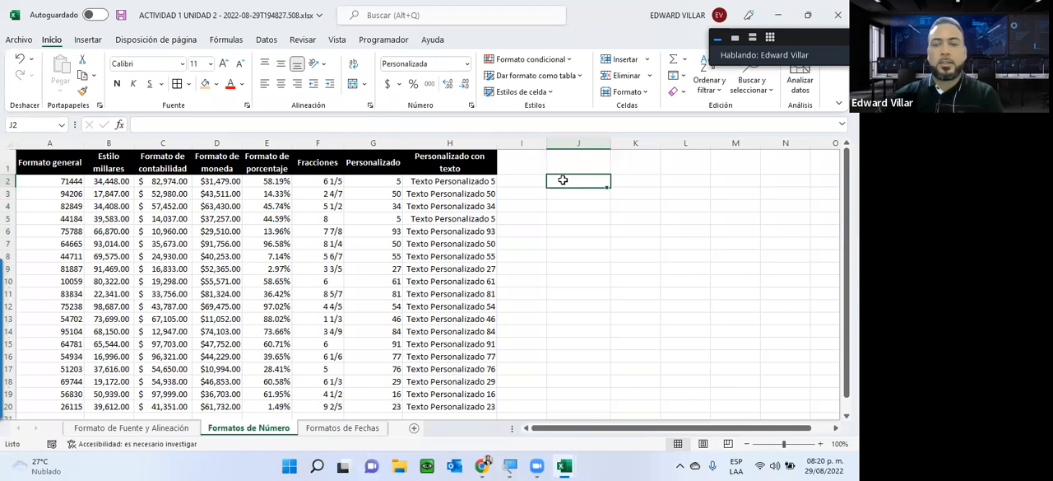
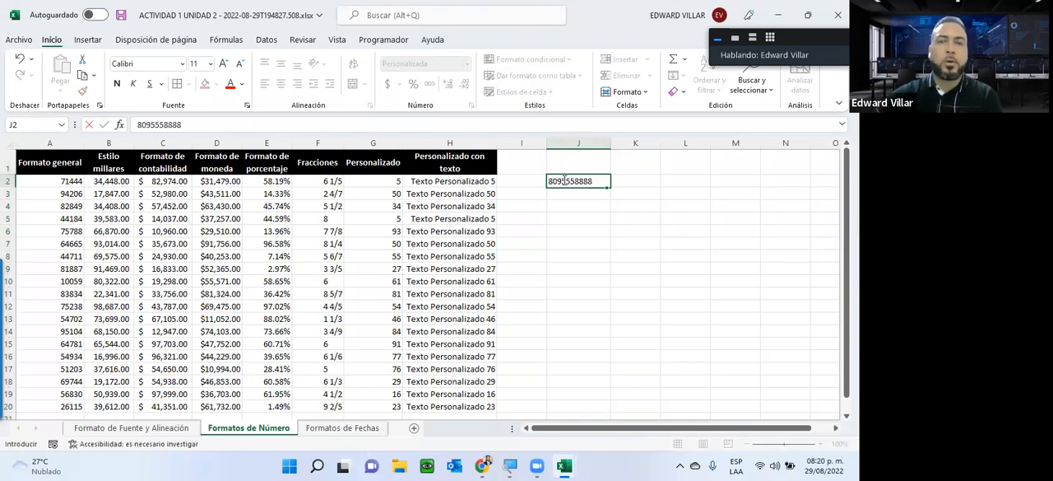
key(Return)
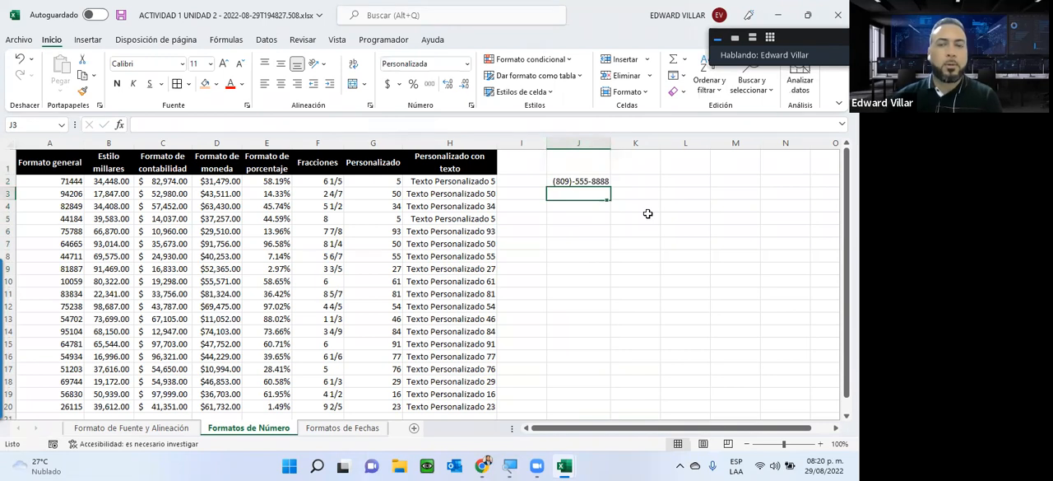
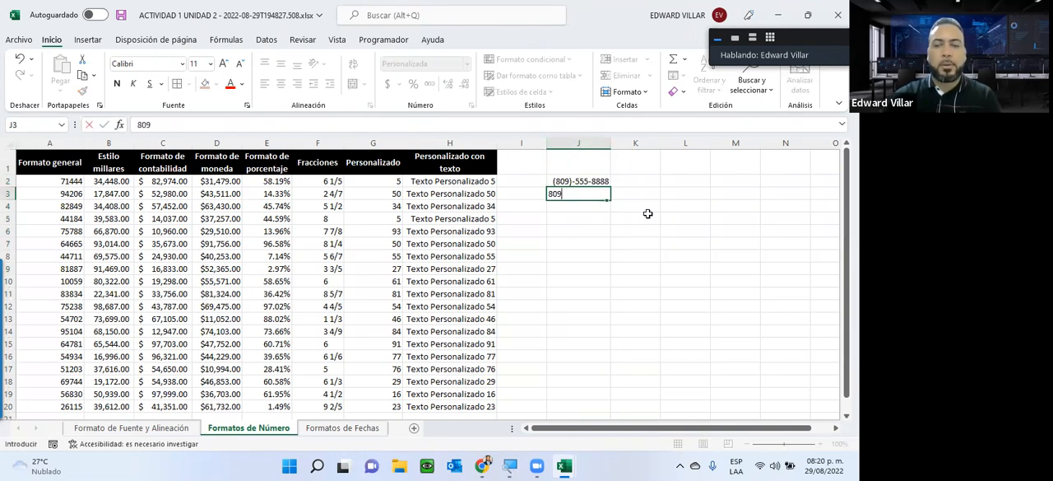
key(Return)
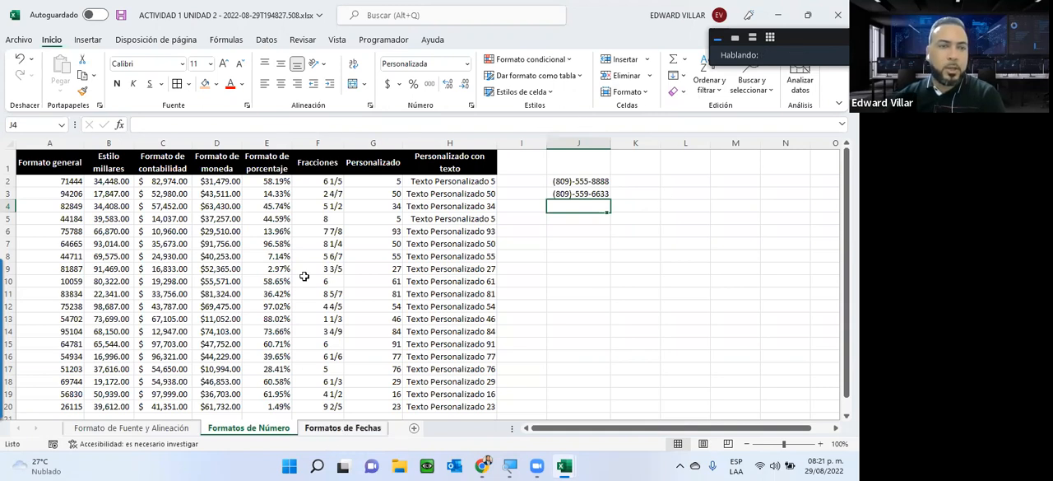
Step: Open the Formatos de Fechas sheet and review the Fecha corta and Fecha larga columns against the available date formats
key(ctrl+Page_Down)
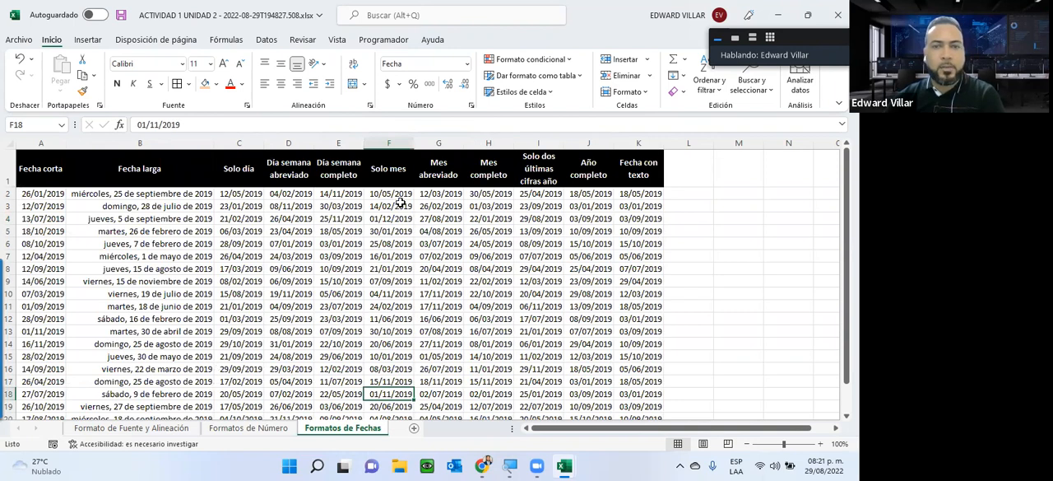
click(467, 64)
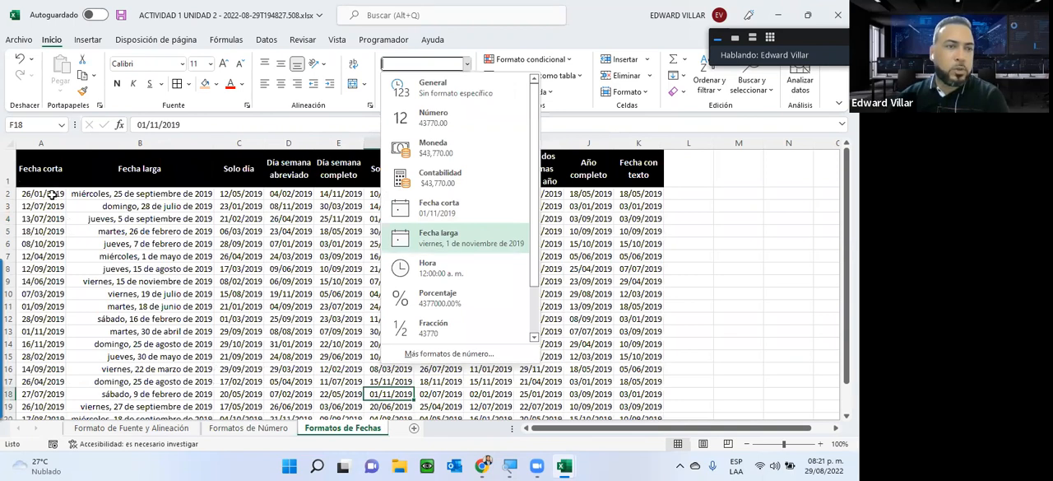
drag(45, 195, 47, 383)
key(shift+Down)
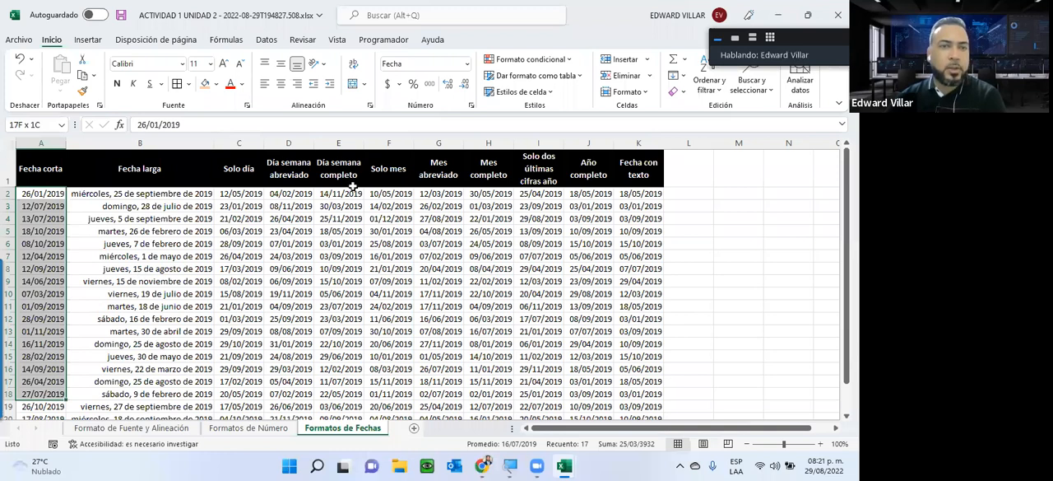
drag(140, 193, 140, 294)
Step: Apply the custom number format dd to all the dates in the Solo día column and check cell C3
click(239, 194)
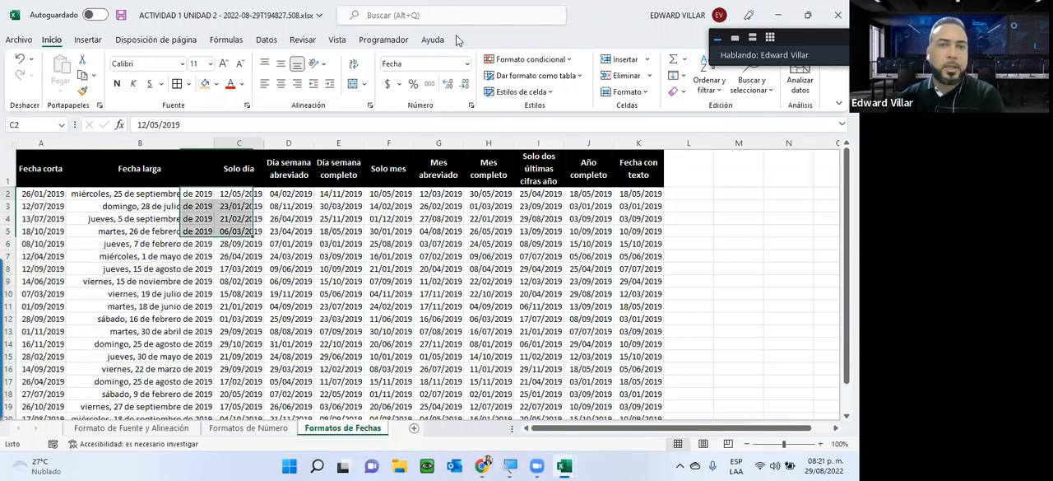
drag(239, 193, 239, 306)
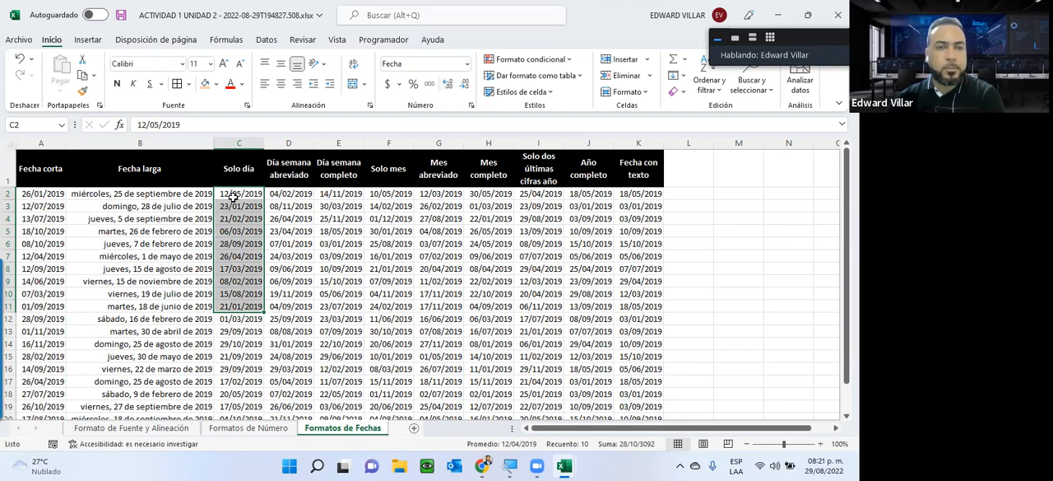
drag(233, 197, 212, 414)
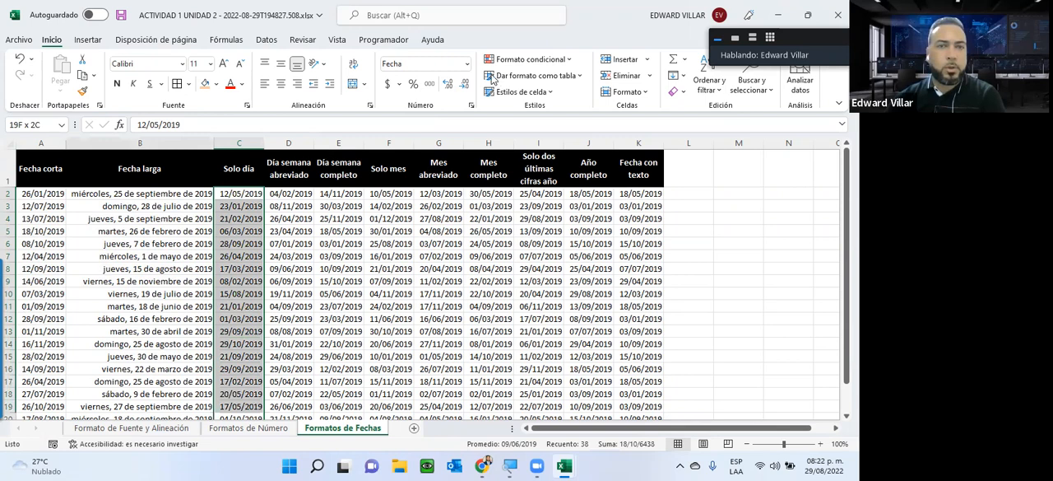
scroll(468, 262, up, 1)
click(468, 64)
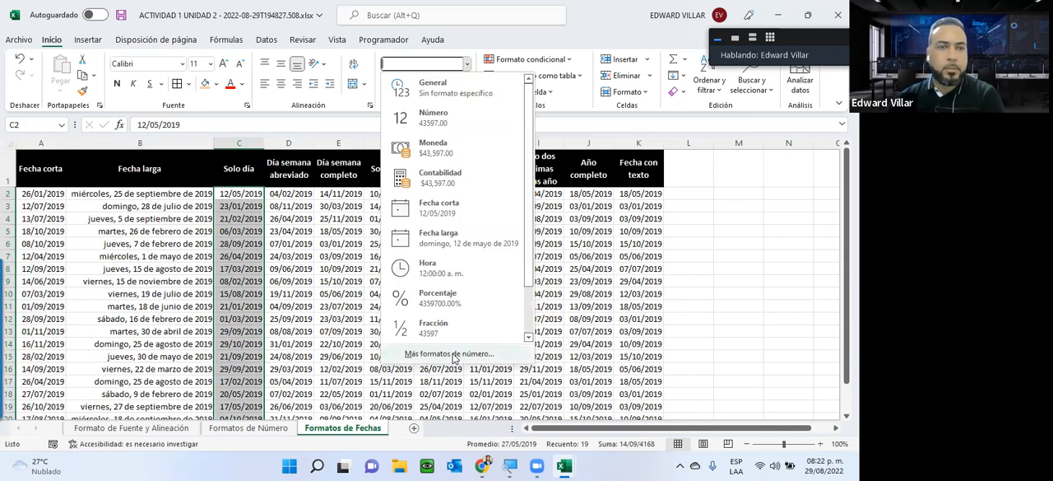
click(453, 355)
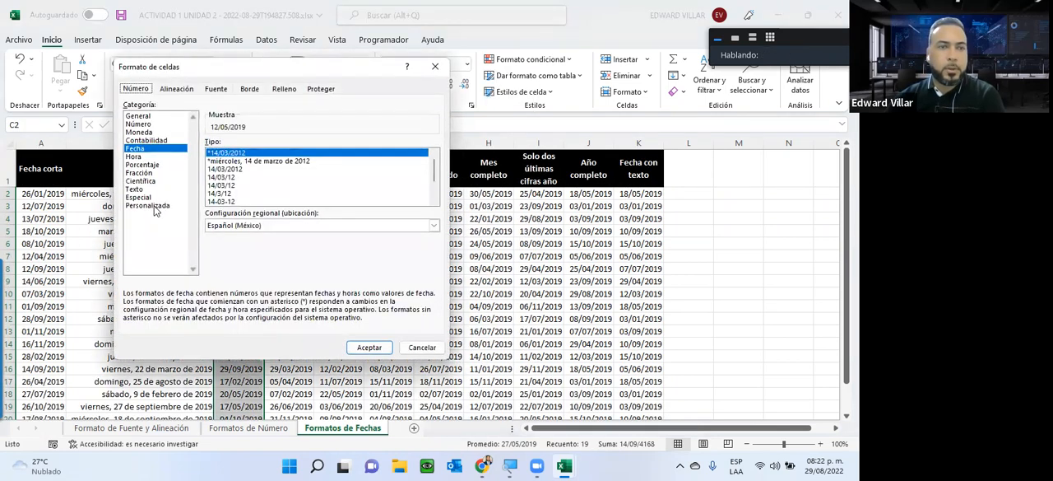
click(151, 206)
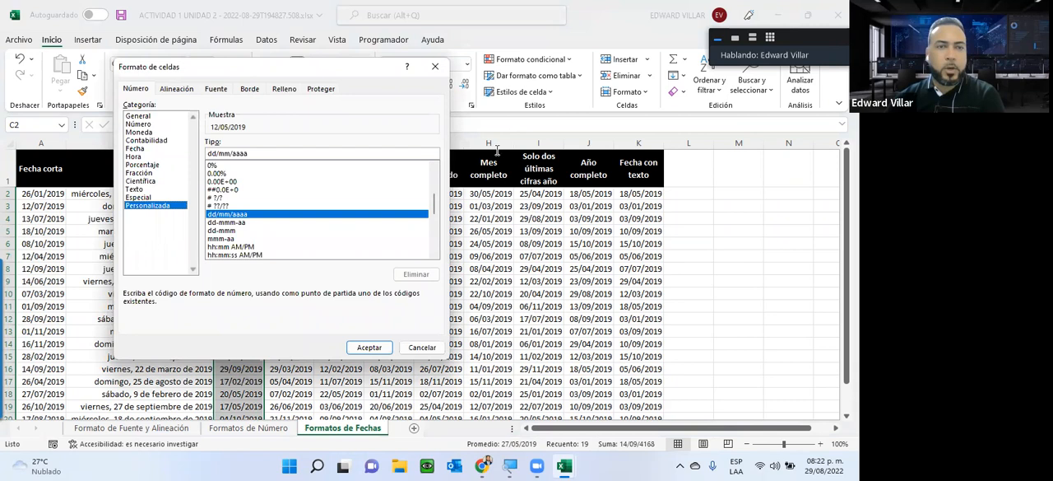
drag(263, 67, 539, 62)
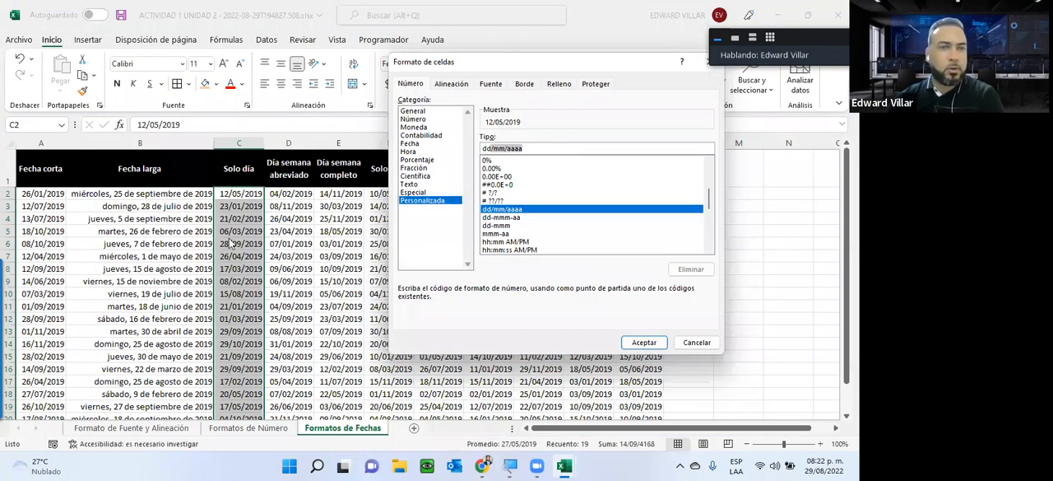
text(dd)
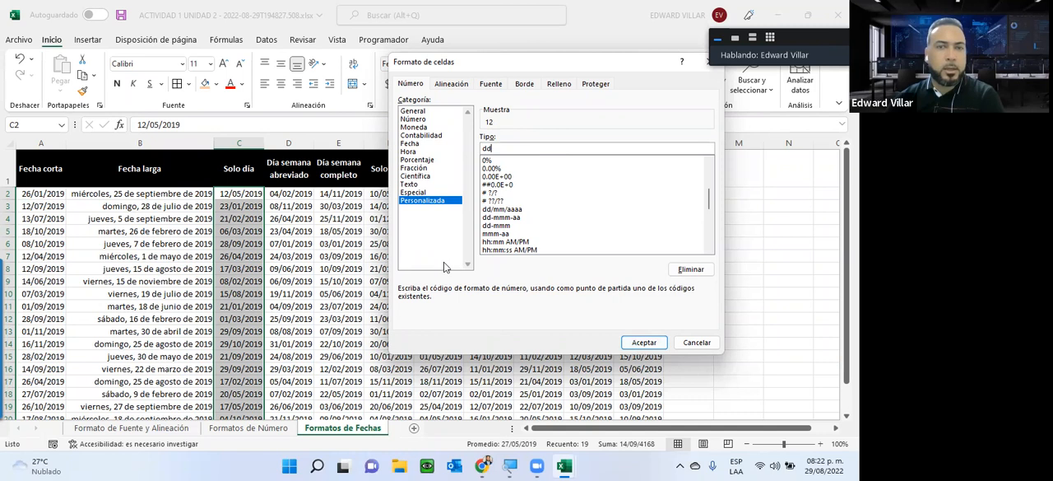
click(638, 343)
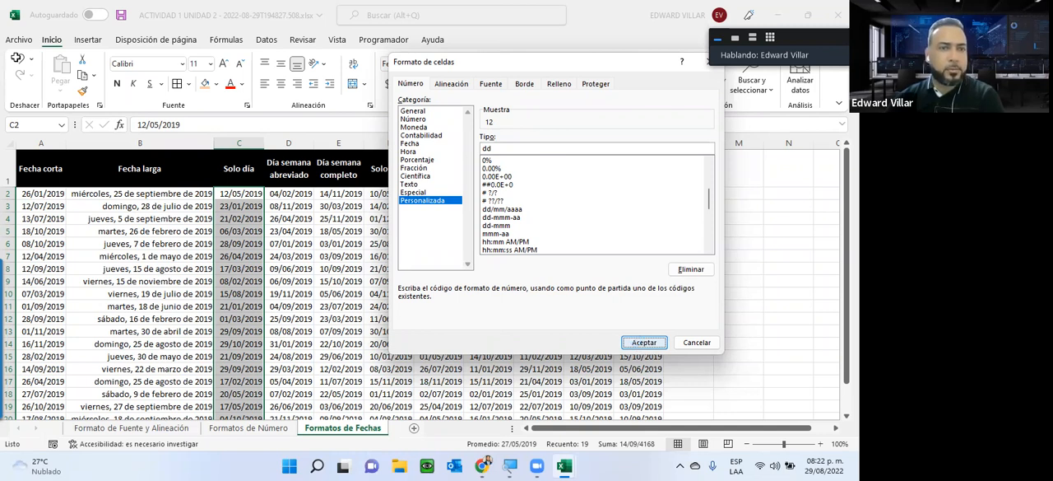
key(Escape)
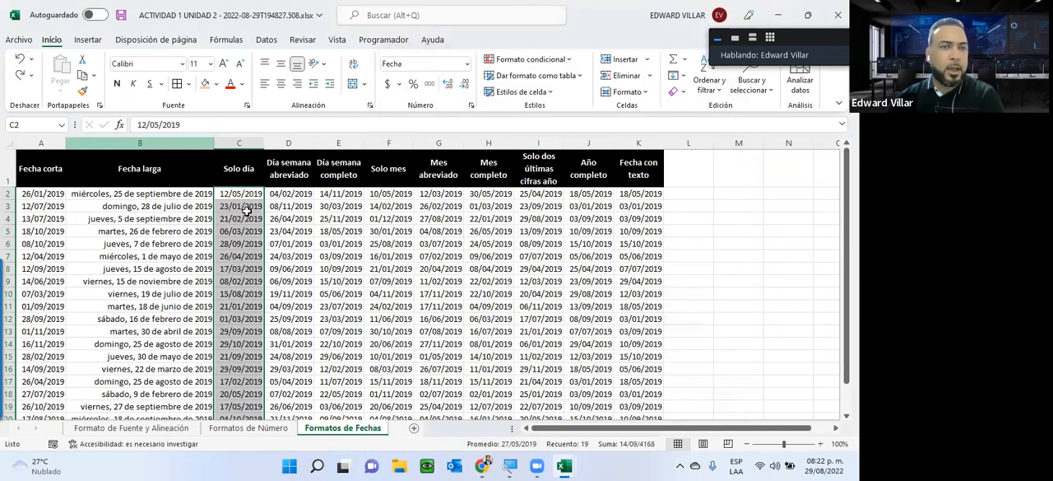
click(247, 208)
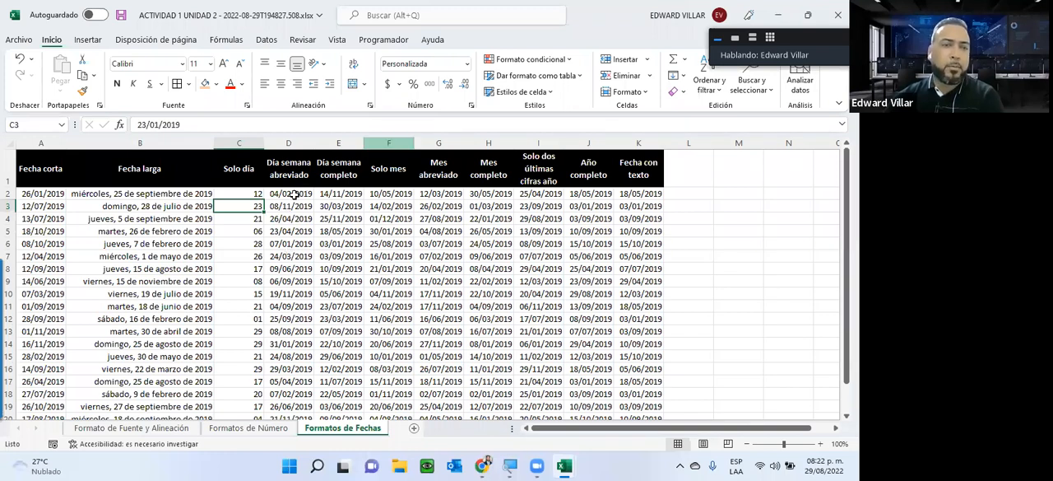
Step: Apply the custom number format ddd to the dates in the Día semana abreviado column
drag(295, 193, 284, 381)
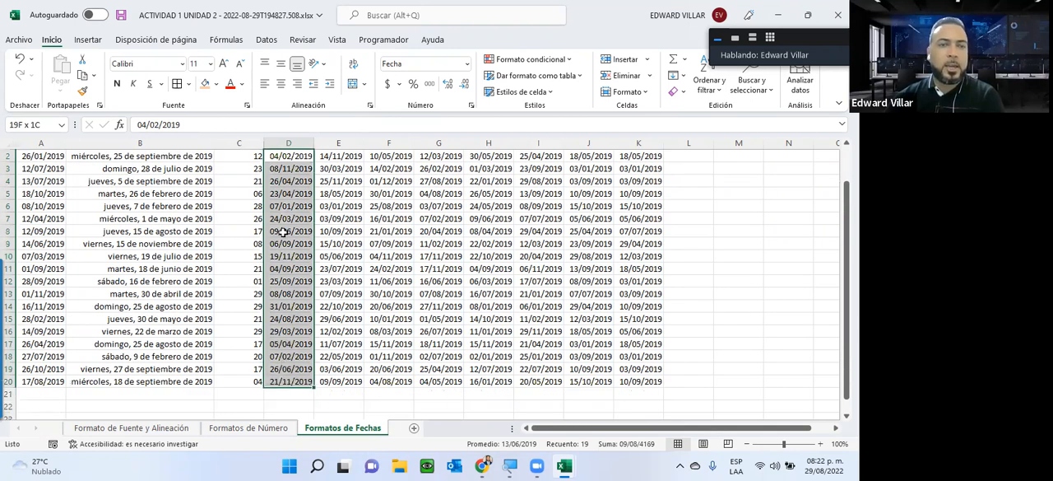
scroll(209, 115, up, 1)
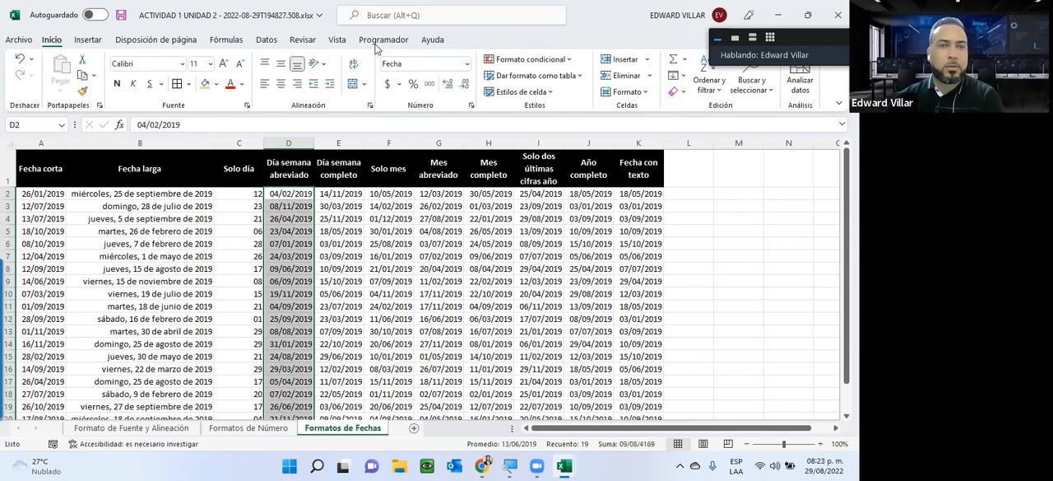
click(467, 64)
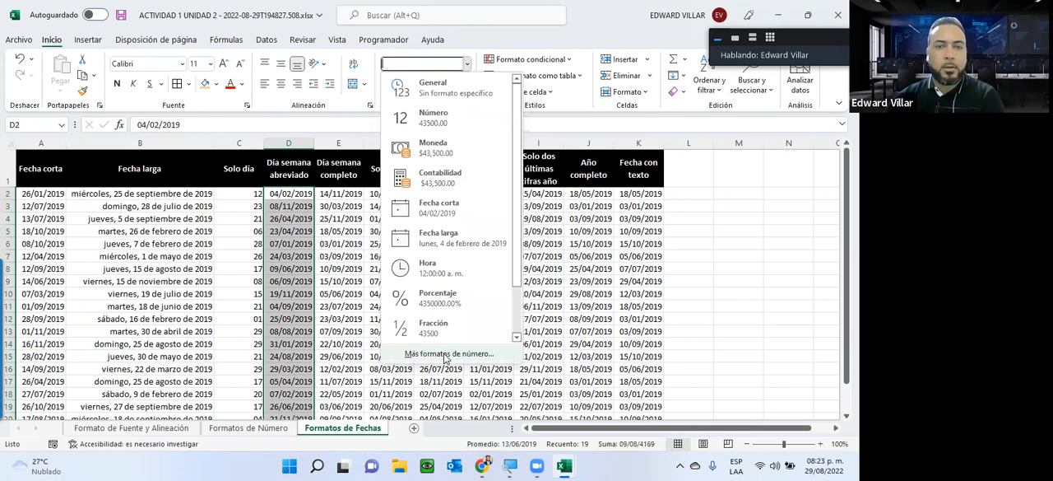
key(Escape)
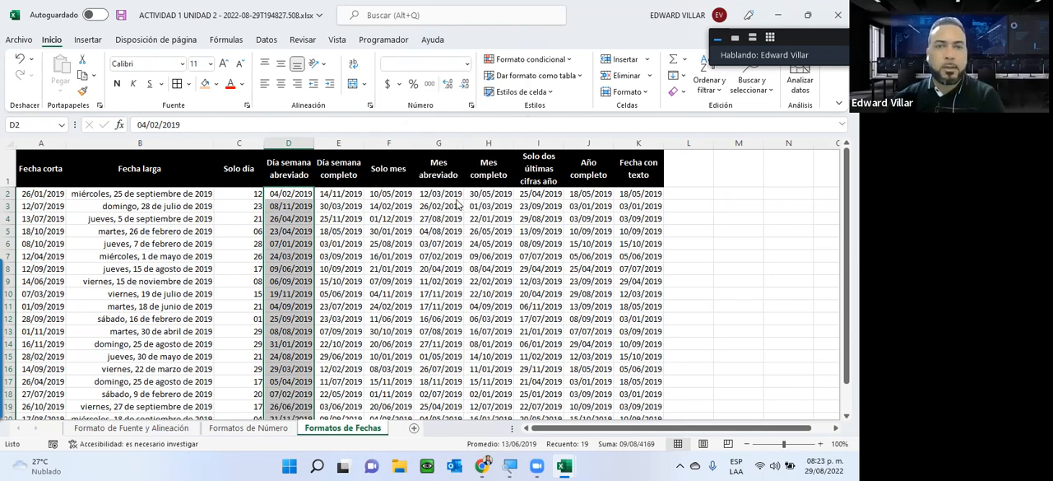
key(ctrl+1)
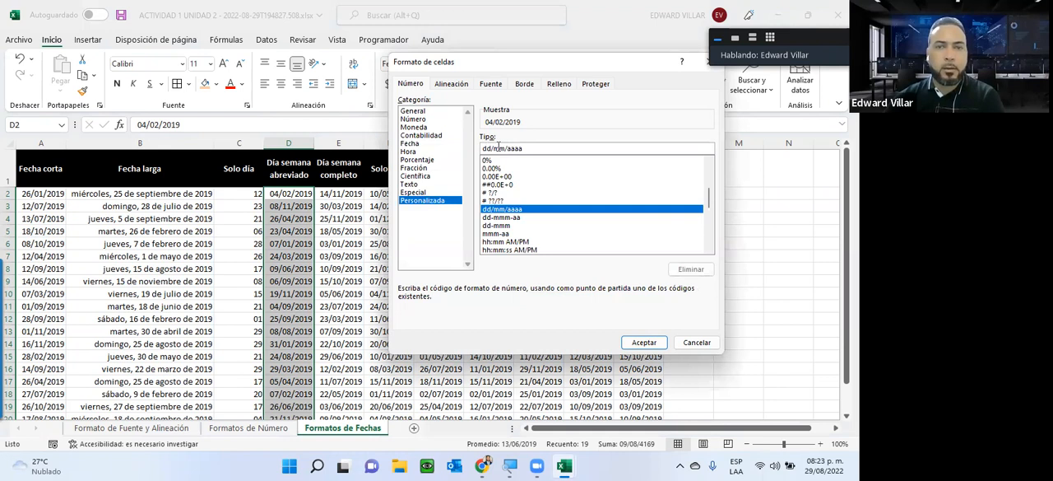
drag(483, 148, 527, 151)
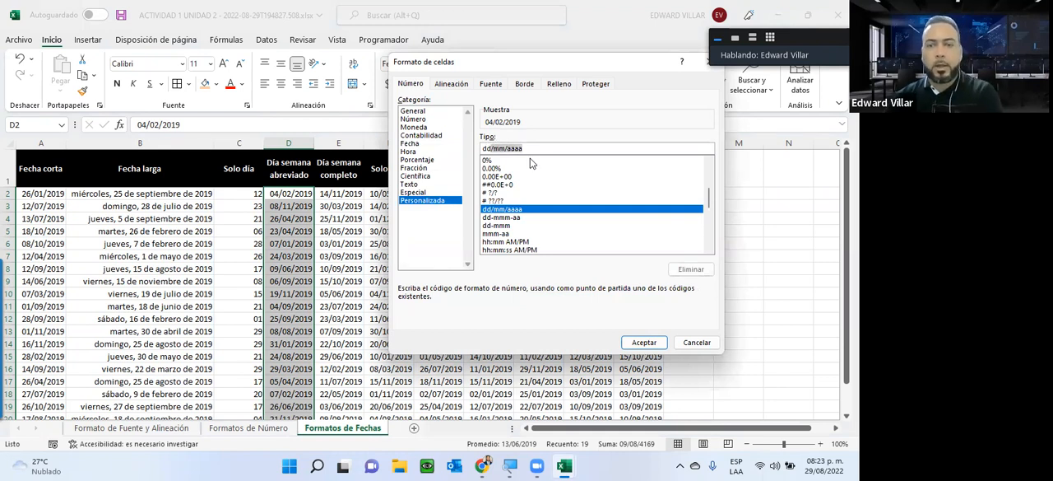
text(ddd)
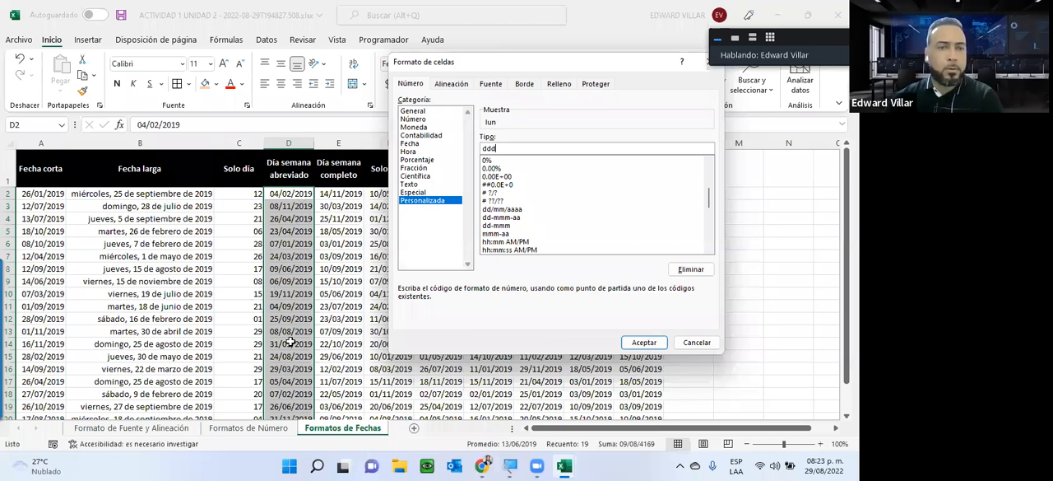
key(Return)
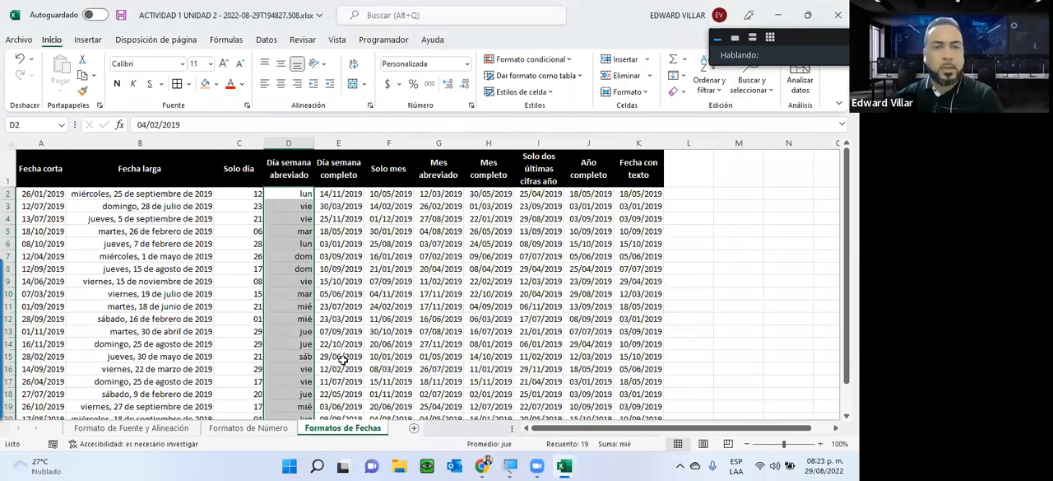
Step: Apply the custom number format dddd to the dates in the Día semana completo column
drag(339, 194, 352, 356)
click(467, 65)
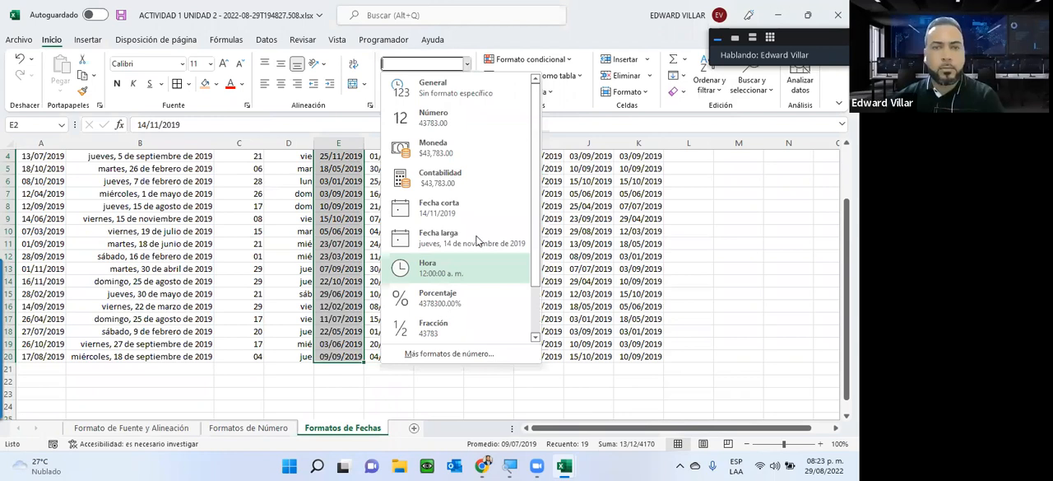
click(449, 354)
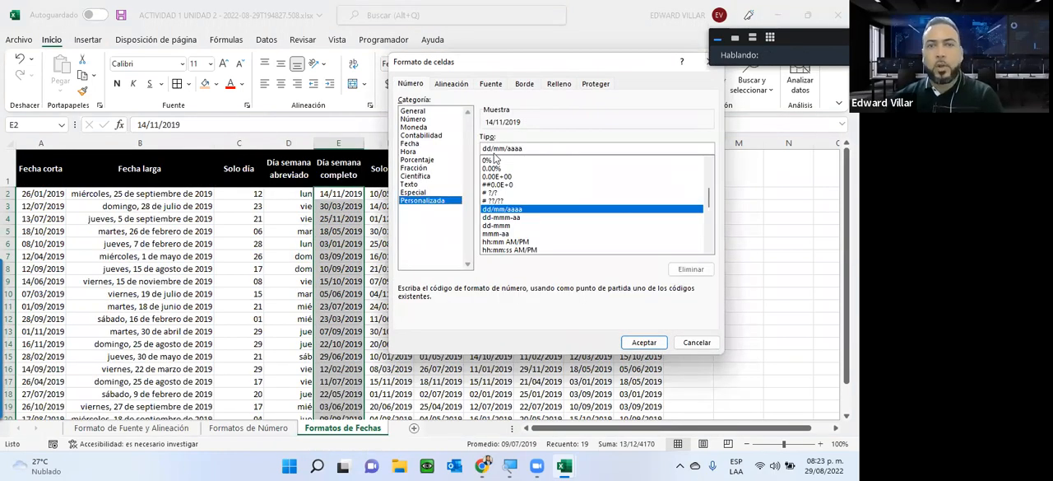
drag(522, 149, 504, 150)
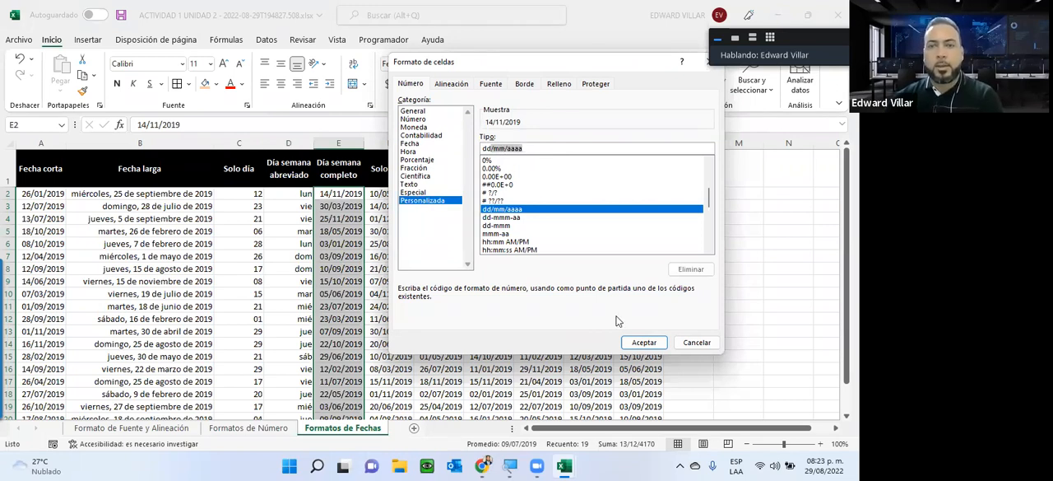
text(dddd)
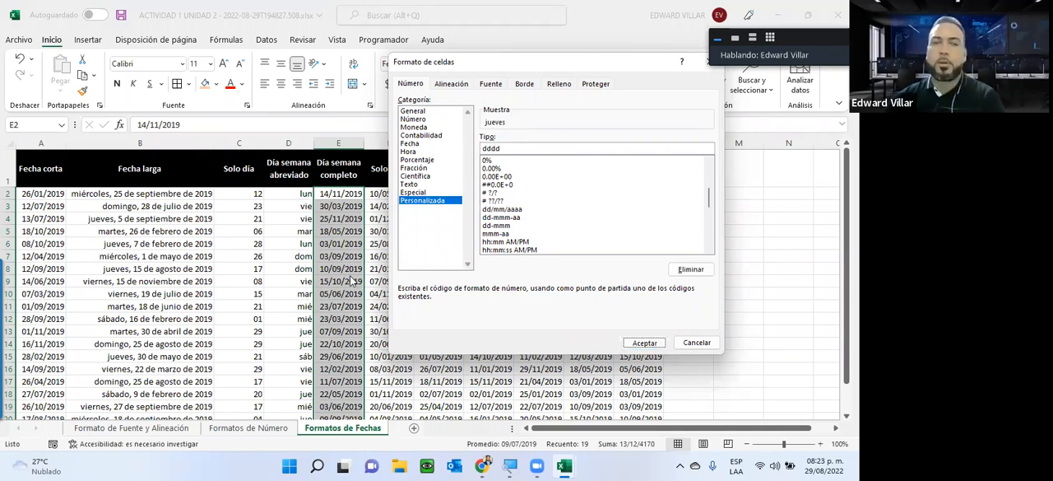
key(Return)
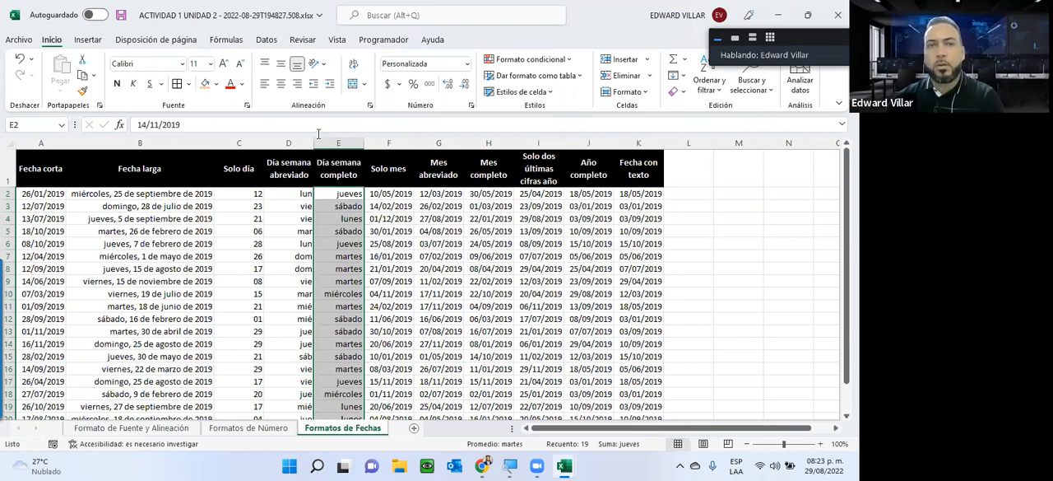
Step: Review the list of custom format codes for the Día semana completo column without changing its format
click(467, 65)
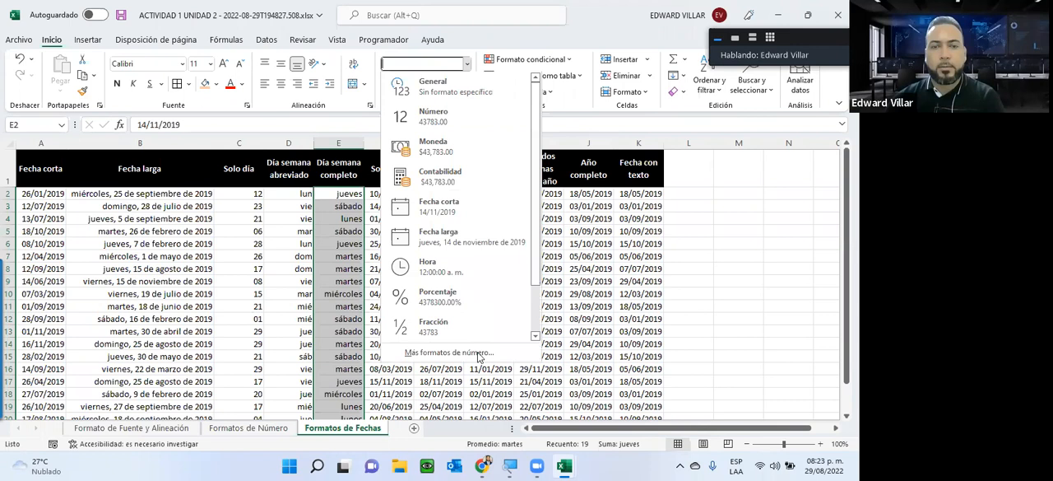
click(478, 353)
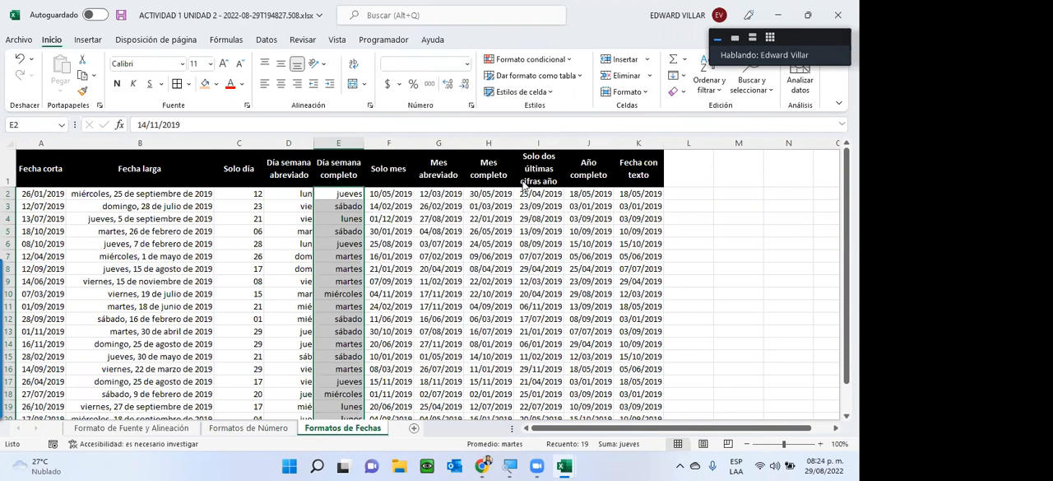
scroll(528, 207, up, 15)
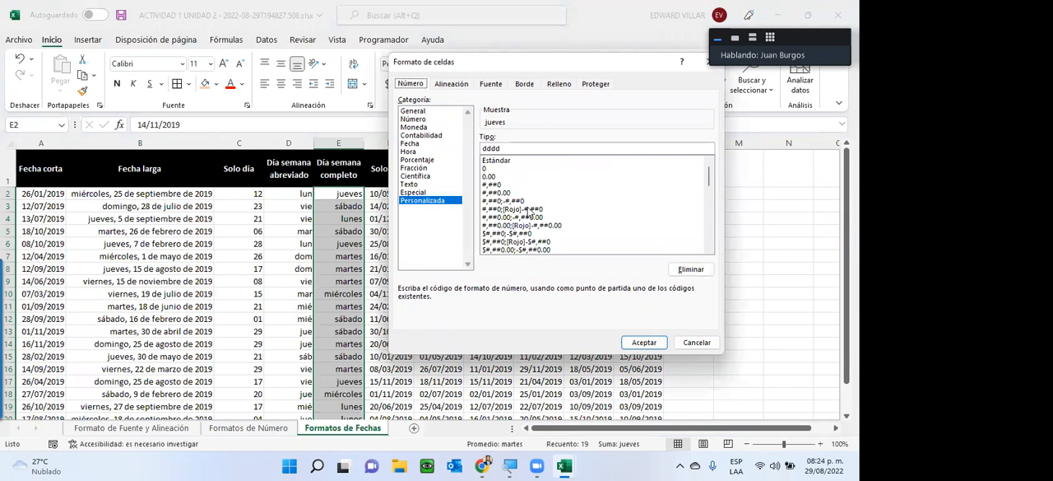
scroll(532, 212, down, 7)
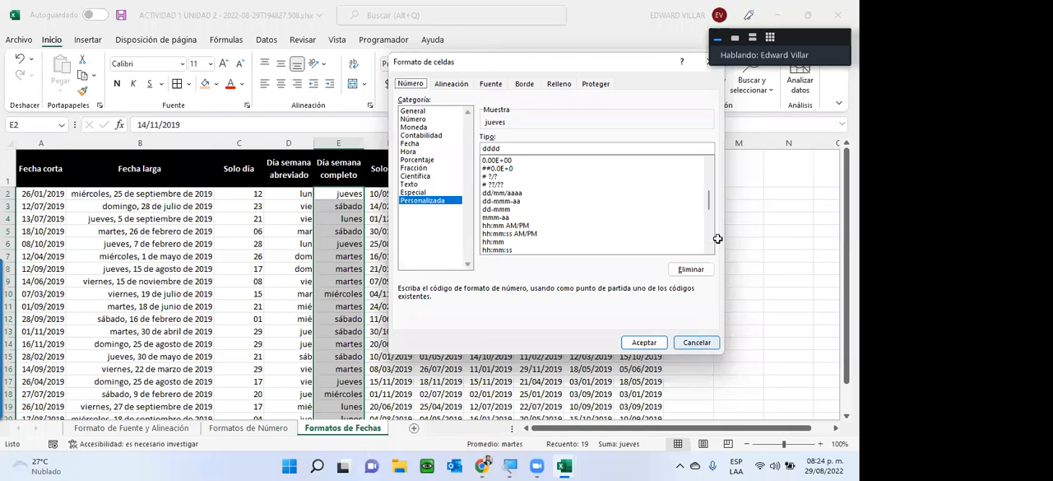
key(Escape)
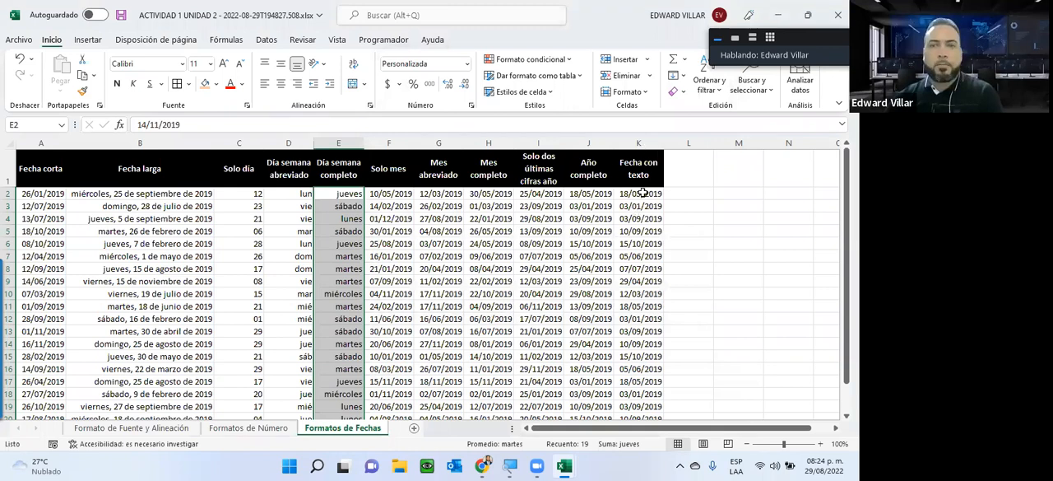
Step: Start a custom number format for K2:K19 in the Fecha con texto column, with the text "La fecha es=" before dd/mm/aaaa
drag(638, 194, 638, 368)
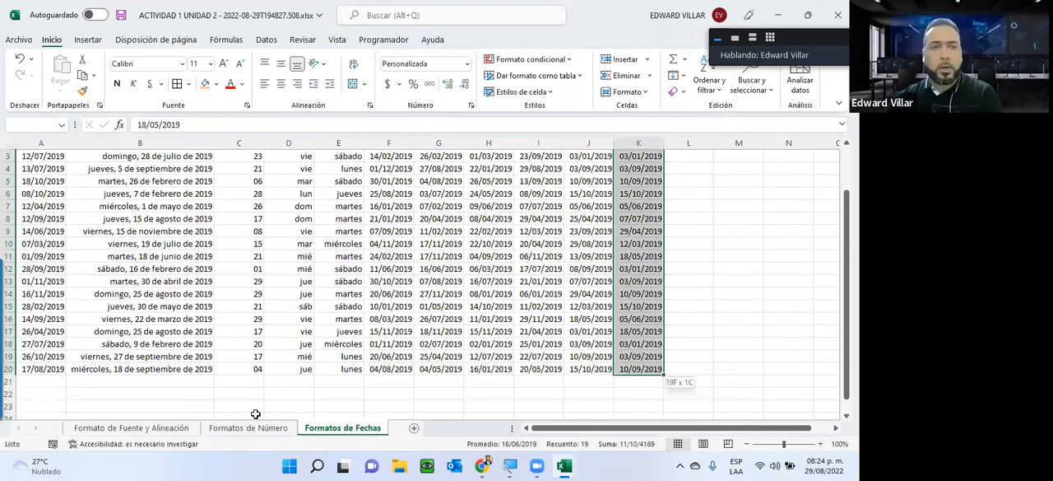
click(258, 428)
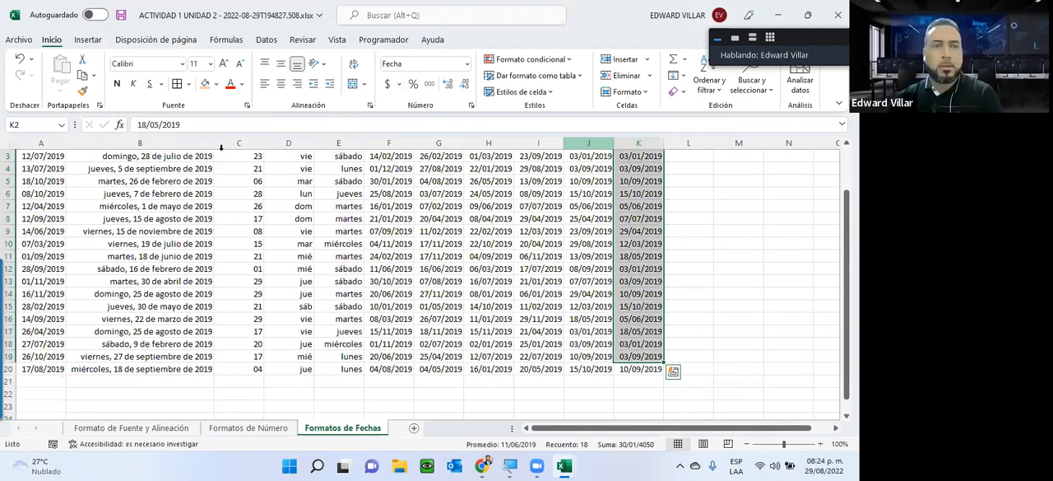
click(466, 64)
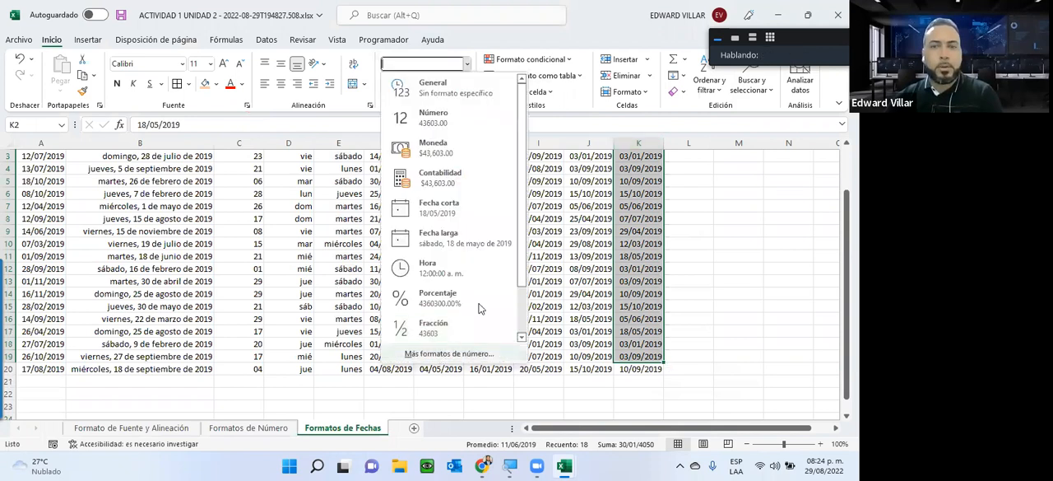
click(445, 354)
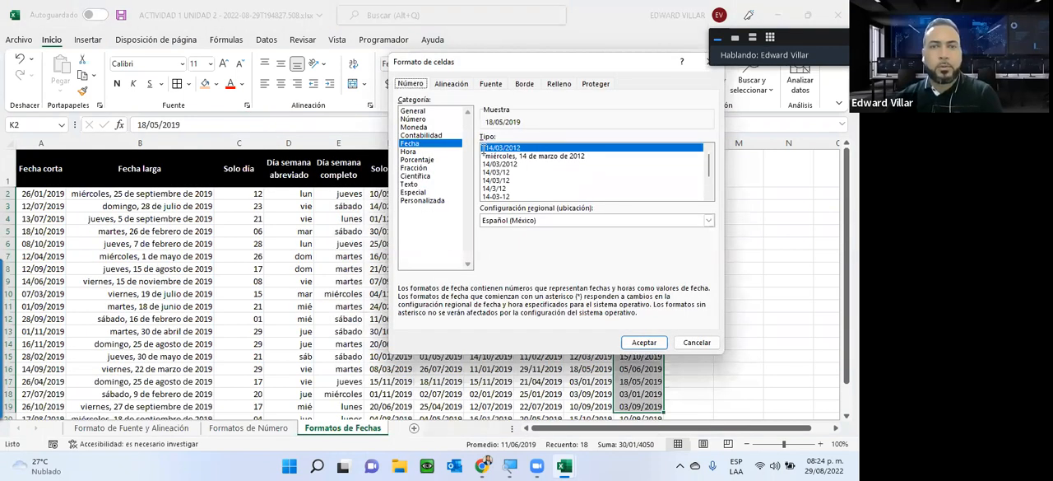
click(423, 200)
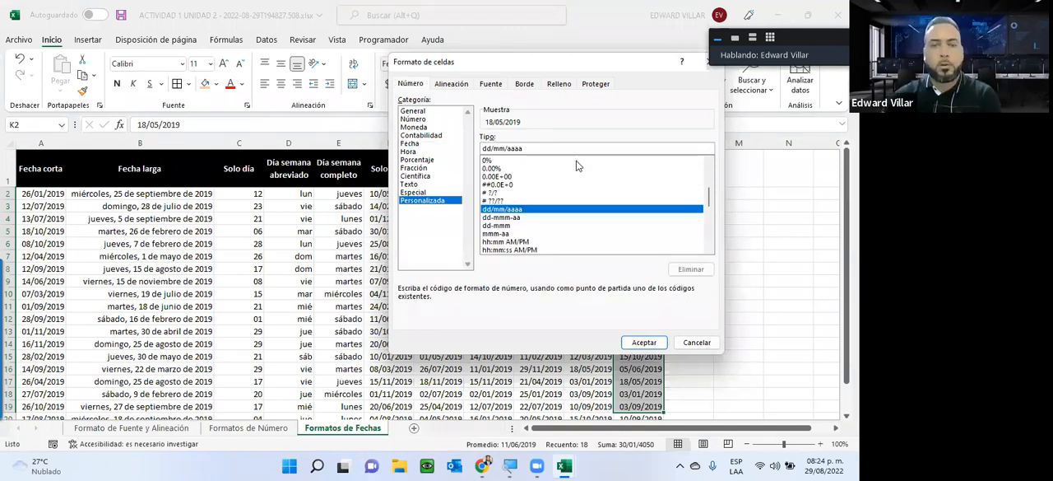
text("La)
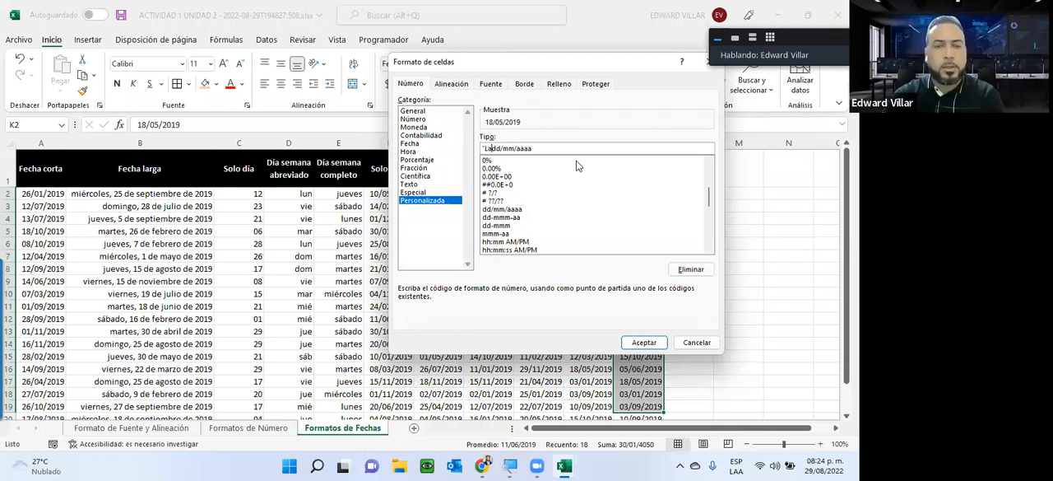
text( fecha es)
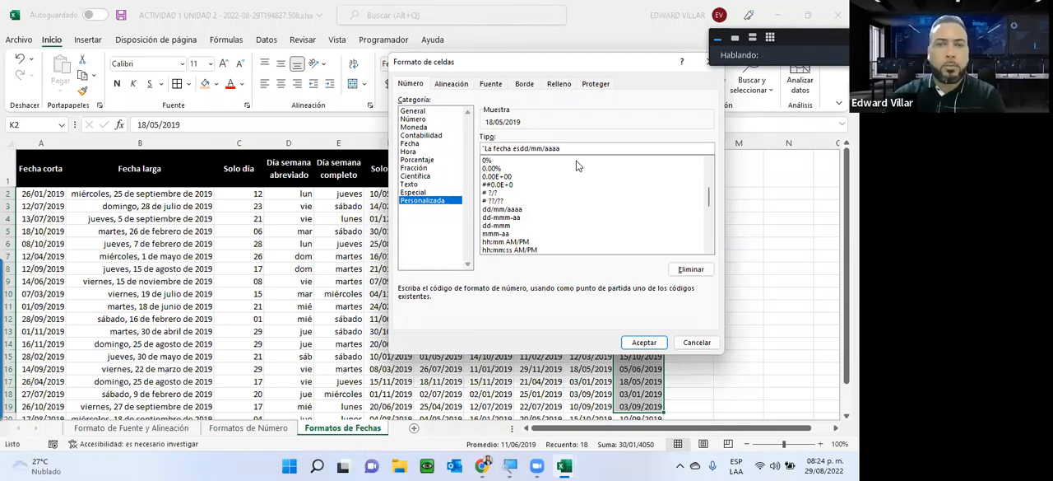
text( ")
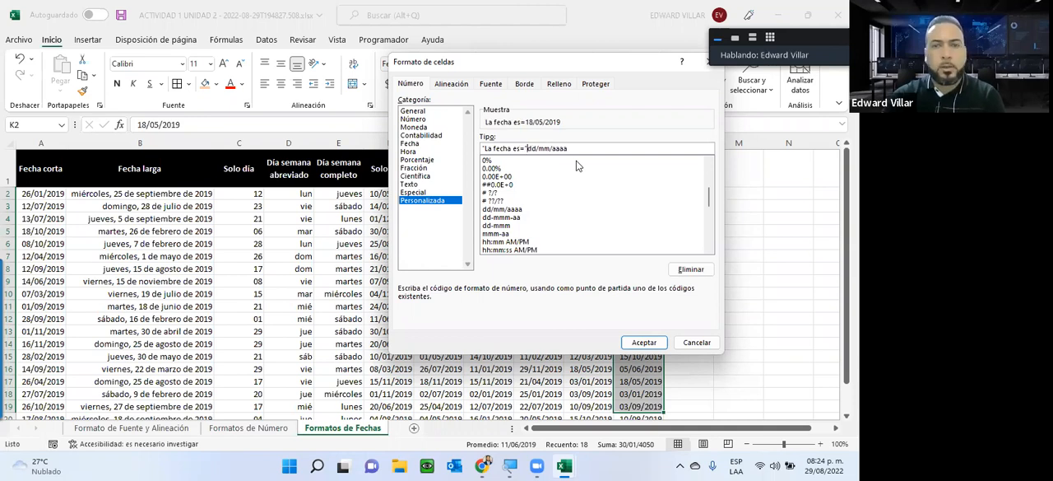
Step: Insert a space before the equals sign in the format's text and apply "La fecha es ="dd/mm/aaaa to the selected dates
key(BackSpace)
key(Left)
key(Left)
key(Left)
key(Right)
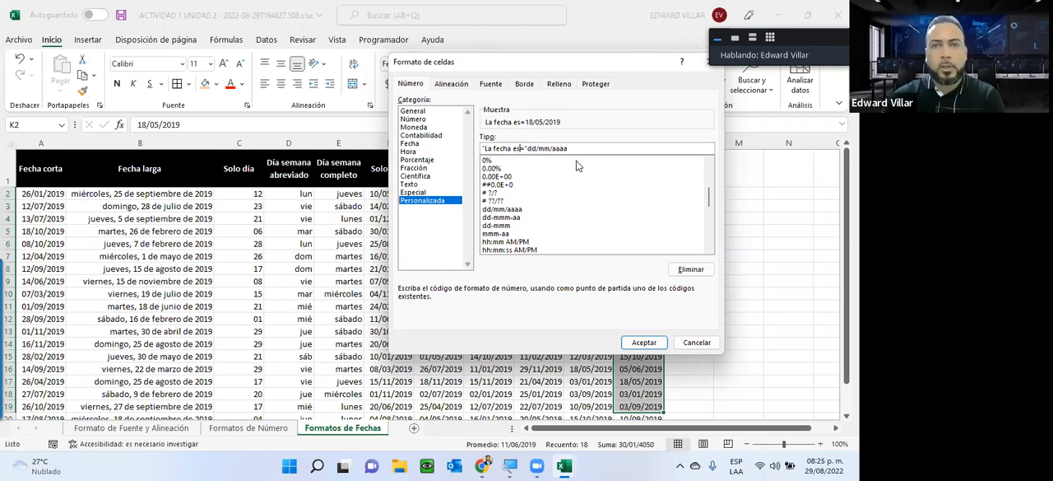
click(640, 344)
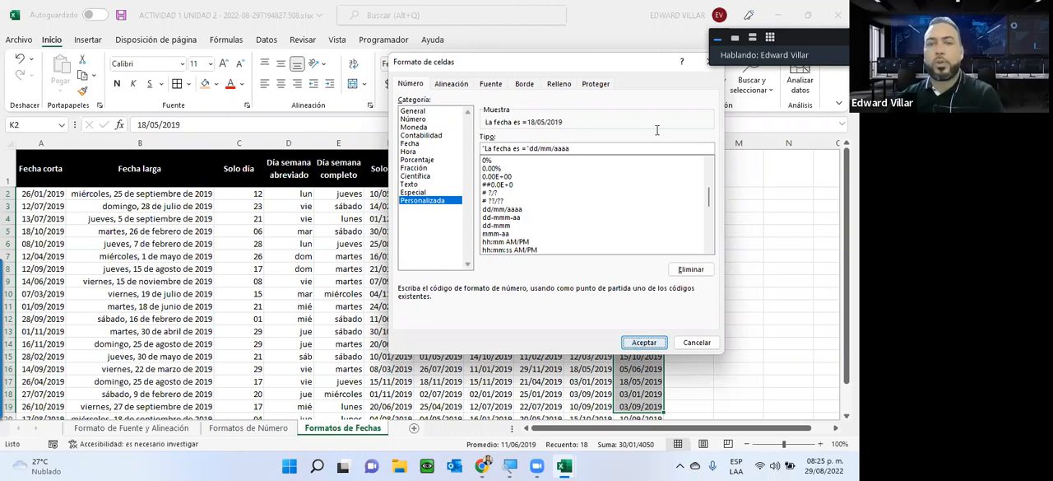
click(644, 342)
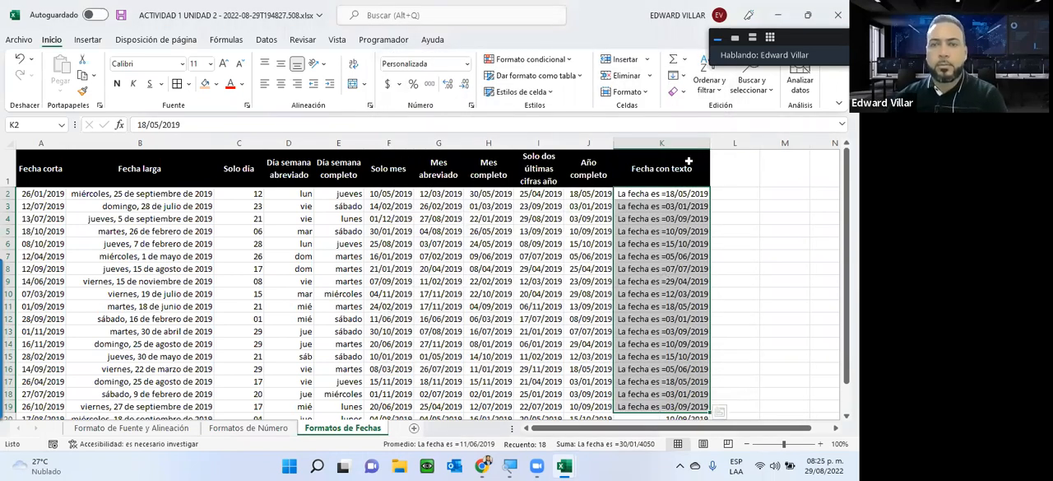
click(679, 217)
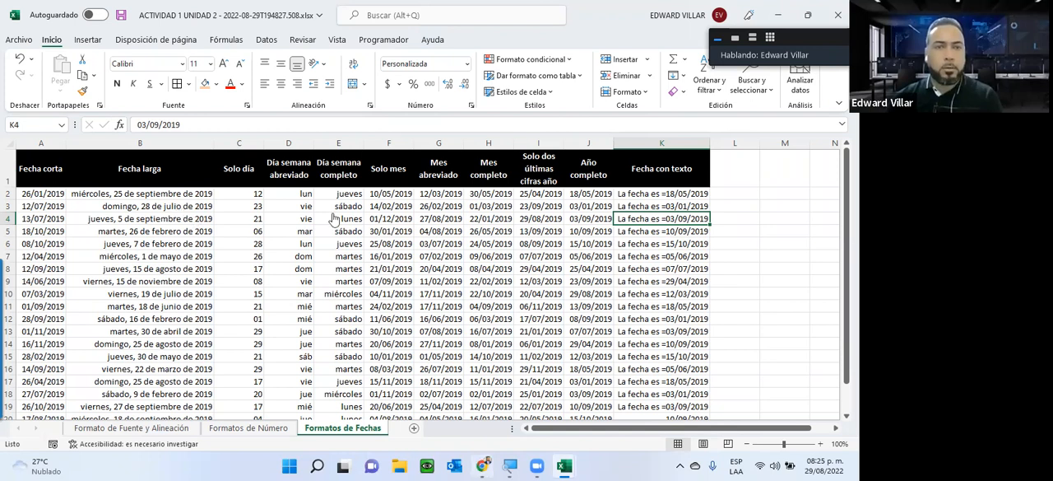
Step: Return to the ACTIVIDAD 1 UNIDAD 2 workbook and review the remaining rows of the Formatos de Fechas sheet
key(alt+Tab)
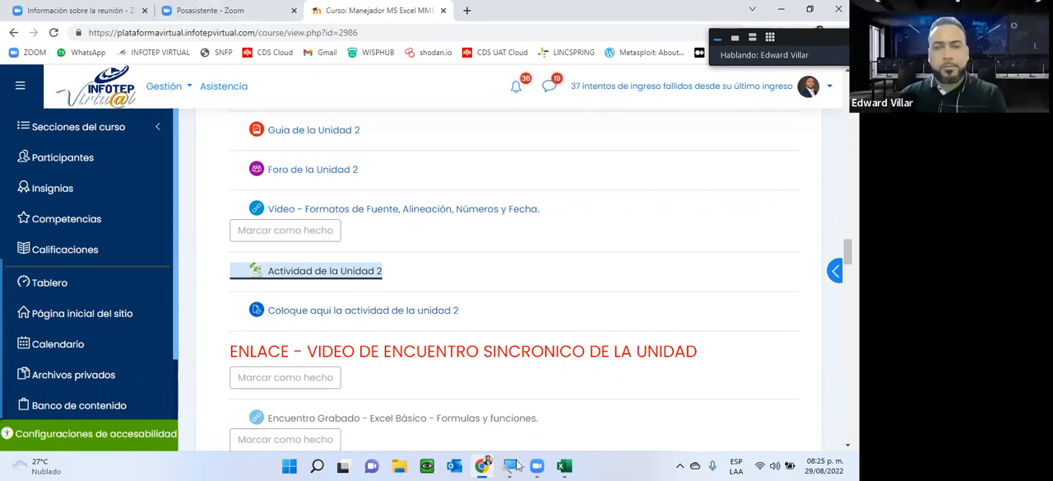
click(565, 465)
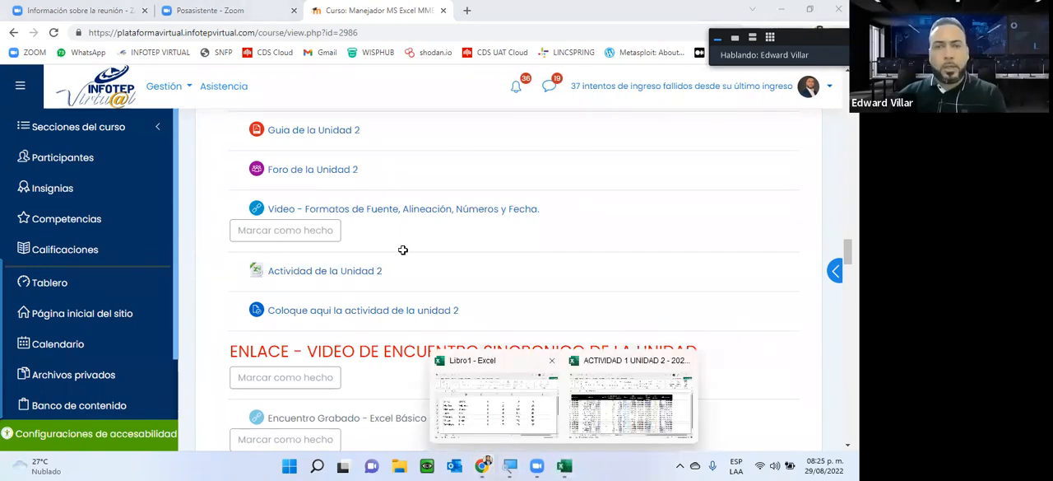
click(631, 403)
scroll(563, 319, down, 3)
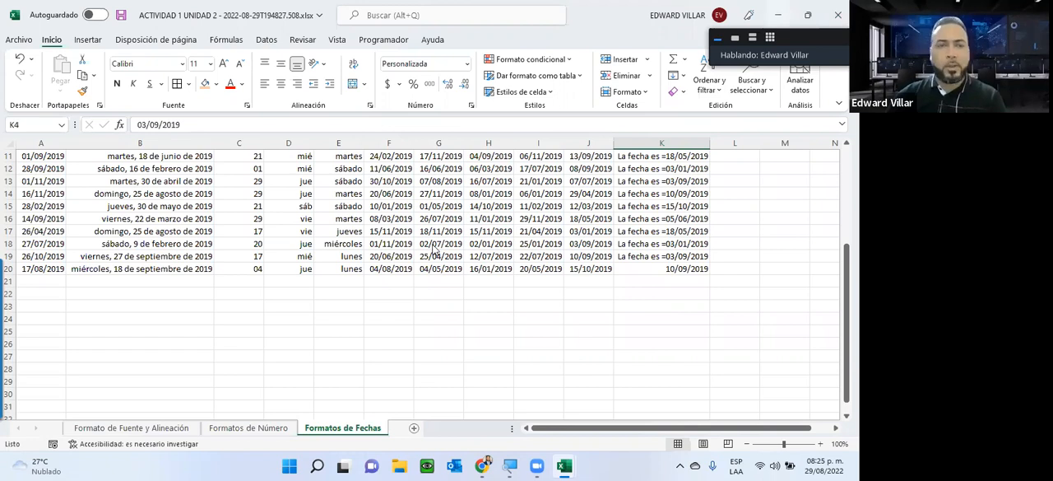
Step: Switch to the course page in Chrome and open Guia de la Unidad 3 and Instrucción de la Unidad III in new tabs
key(alt+Tab)
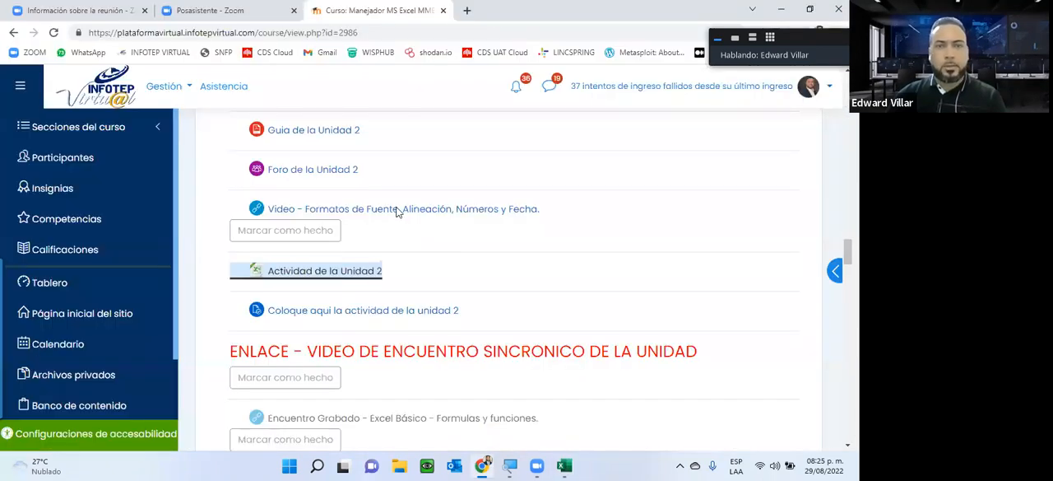
scroll(404, 206, down, 6)
scroll(329, 194, up, 1)
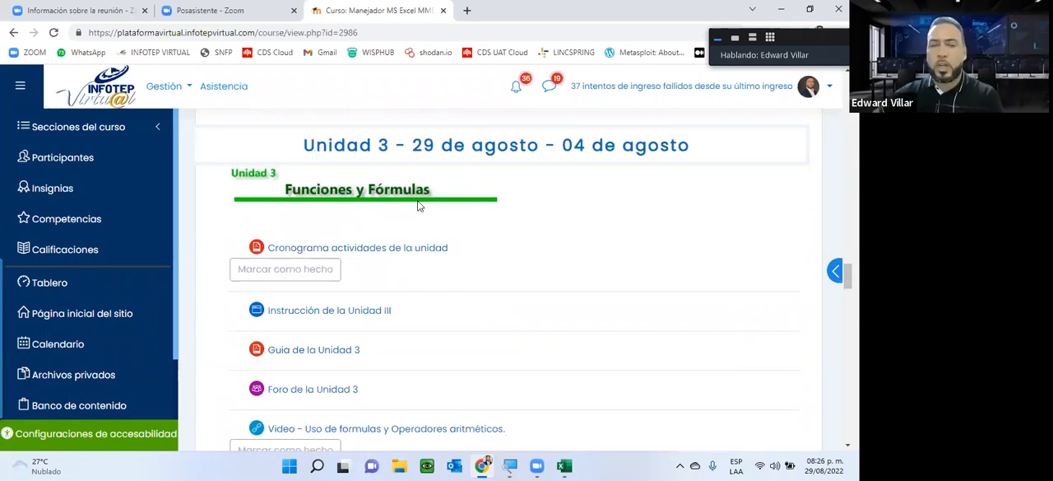
right_click(306, 349)
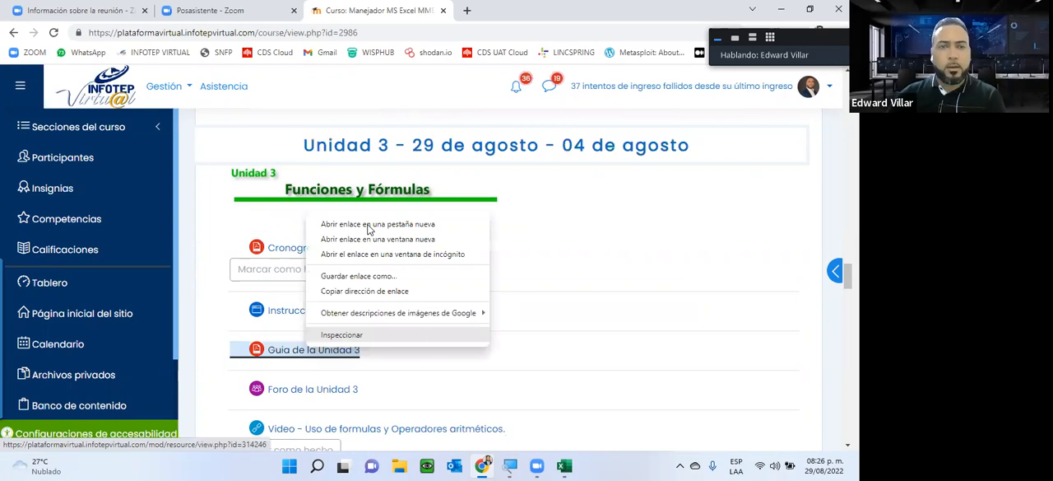
key(Down)
key(Return)
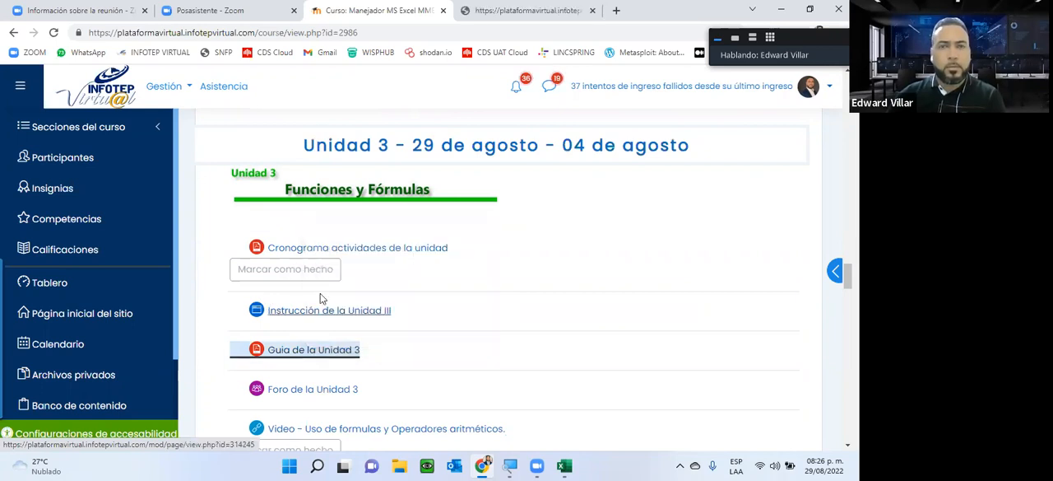
right_click(280, 311)
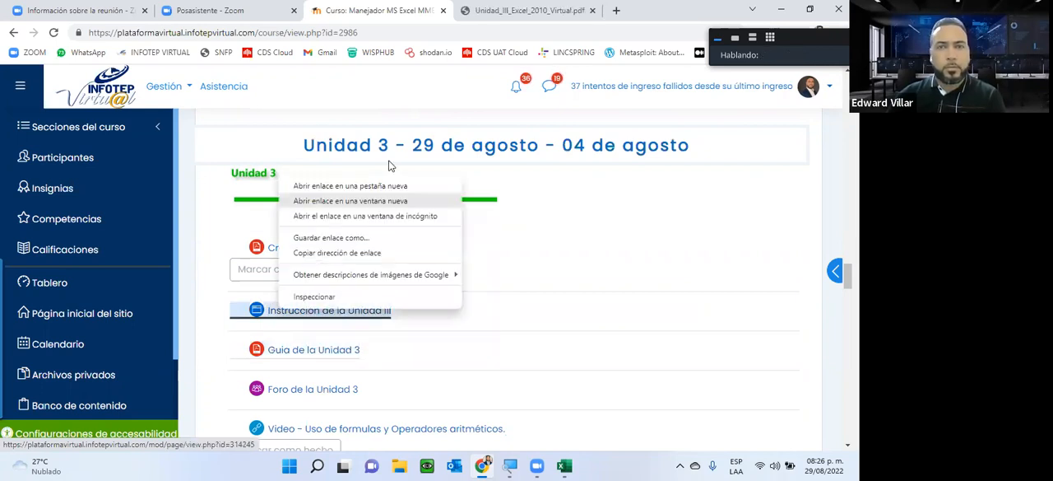
click(380, 186)
Step: Examine the Unidad 3 guide PDF: its table of contents, the concept of formulas and functions, and the rules for writing them
click(479, 7)
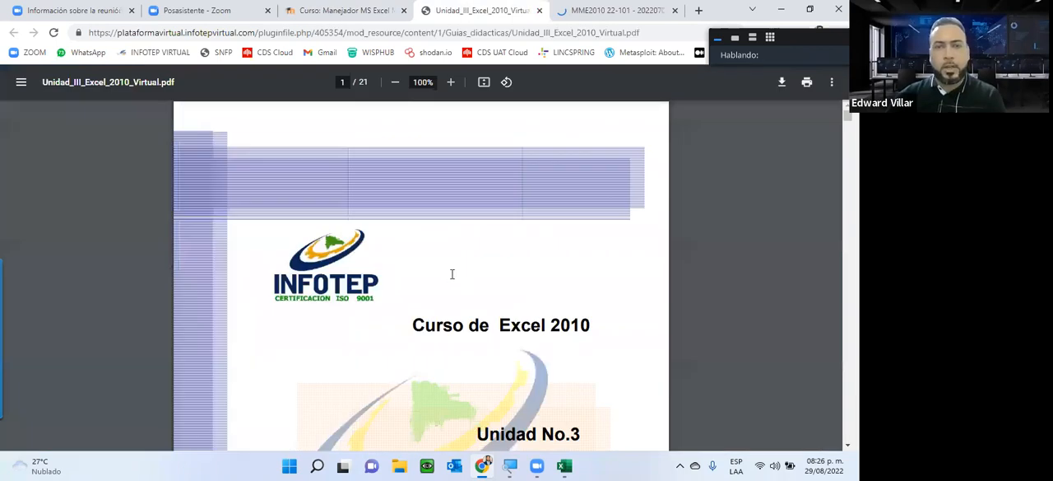
scroll(452, 273, down, 2)
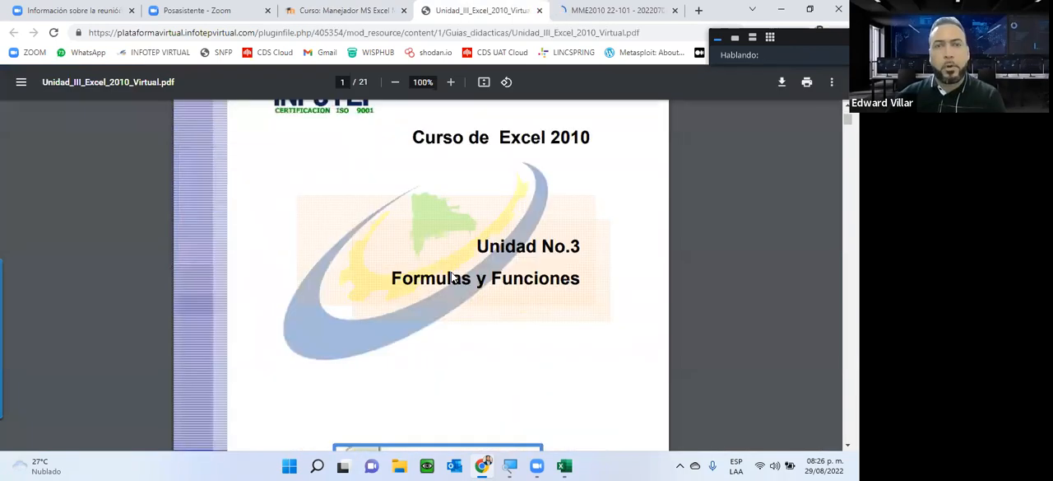
scroll(452, 276, down, 1)
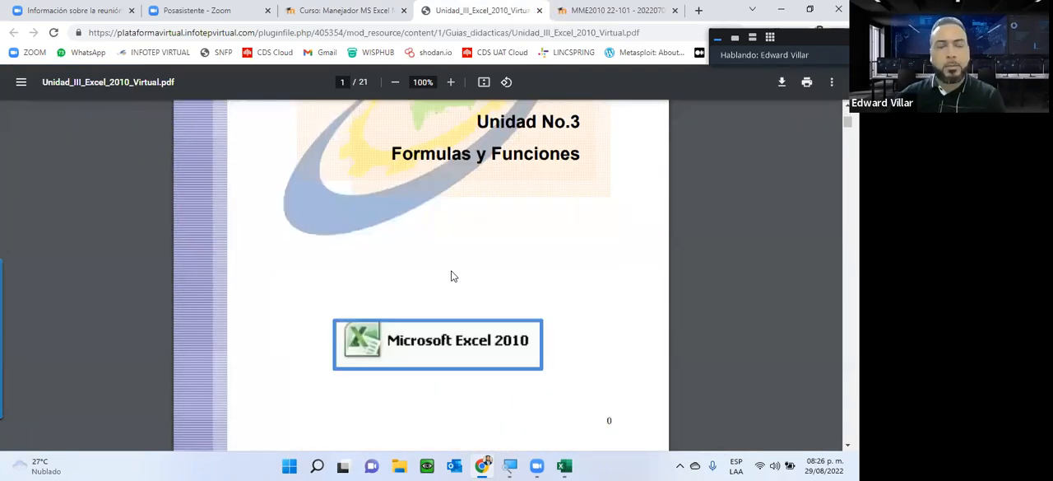
scroll(452, 276, down, 3)
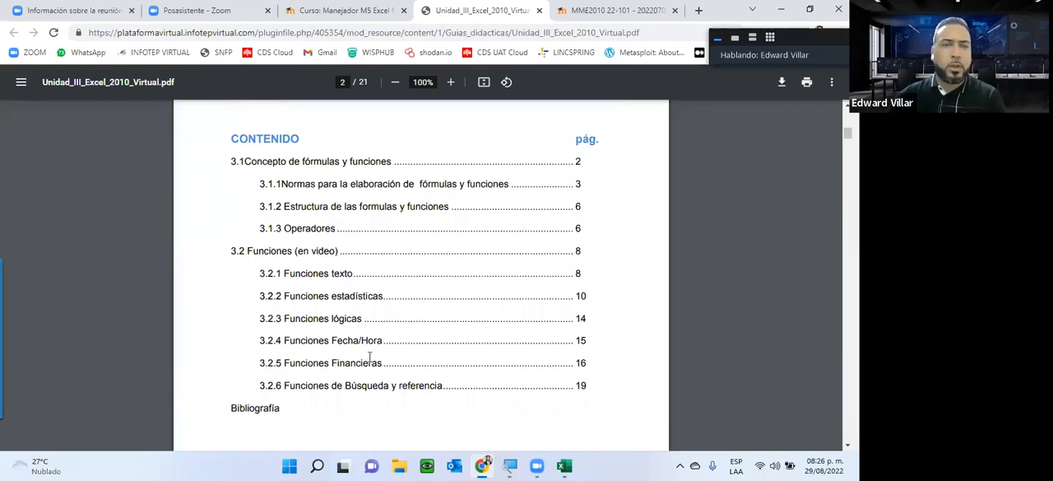
scroll(370, 356, up, 3)
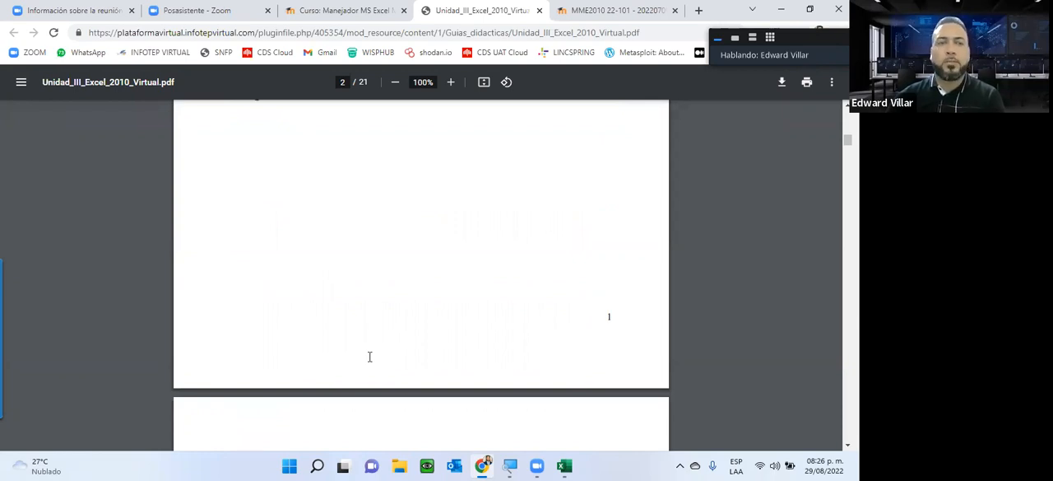
scroll(369, 357, down, 10)
scroll(369, 356, up, 3)
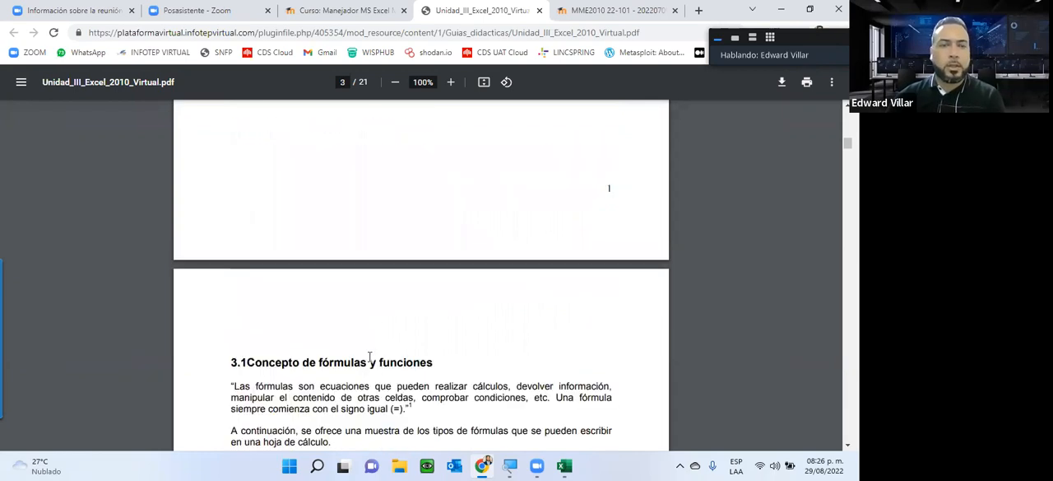
scroll(369, 357, down, 5)
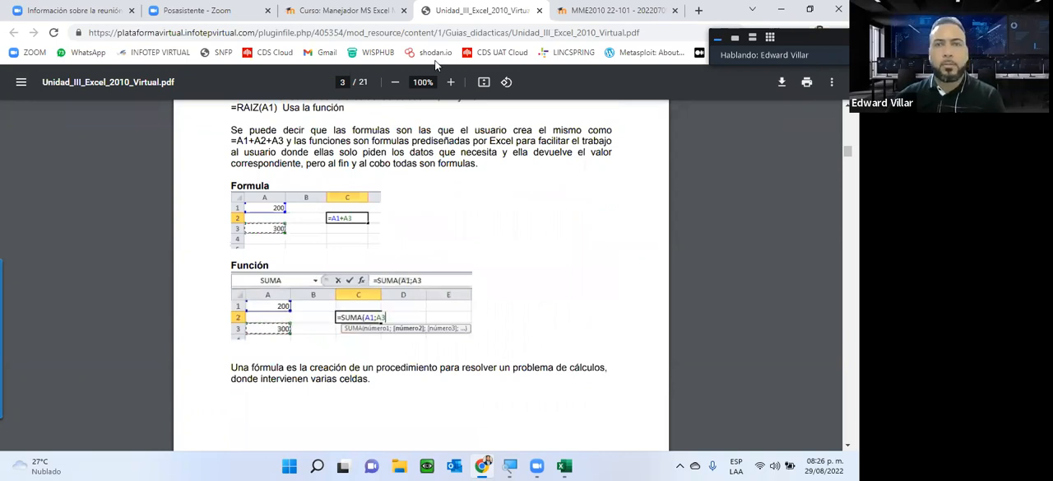
scroll(489, 144, down, 5)
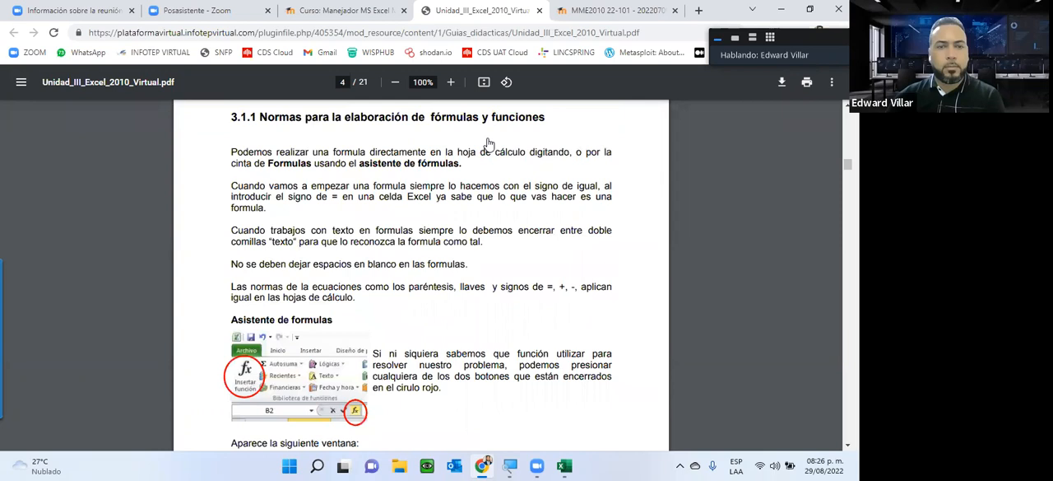
Step: Read the introduction to formulas on the Instrucción de la Unidad III page and close the guide and instruction tabs
key(ctrl+Tab)
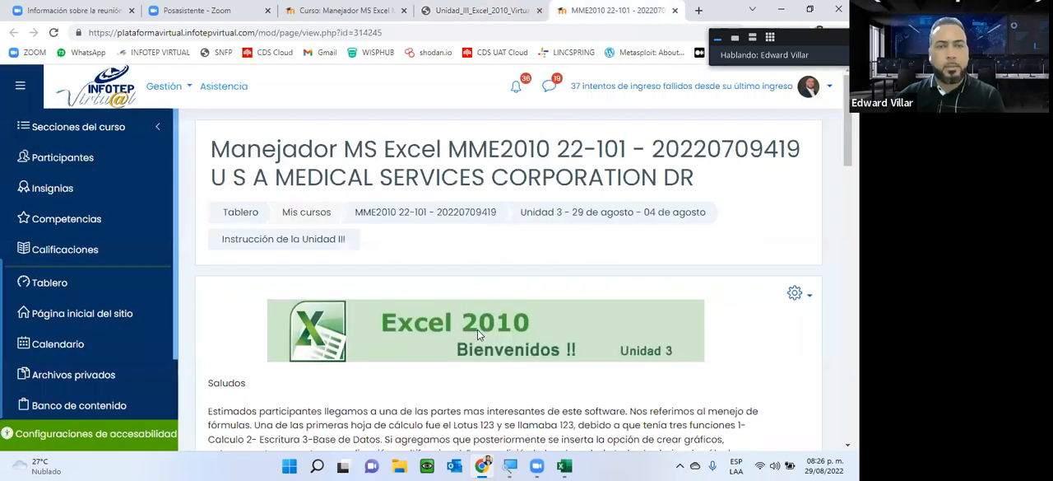
scroll(477, 329, down, 5)
click(540, 11)
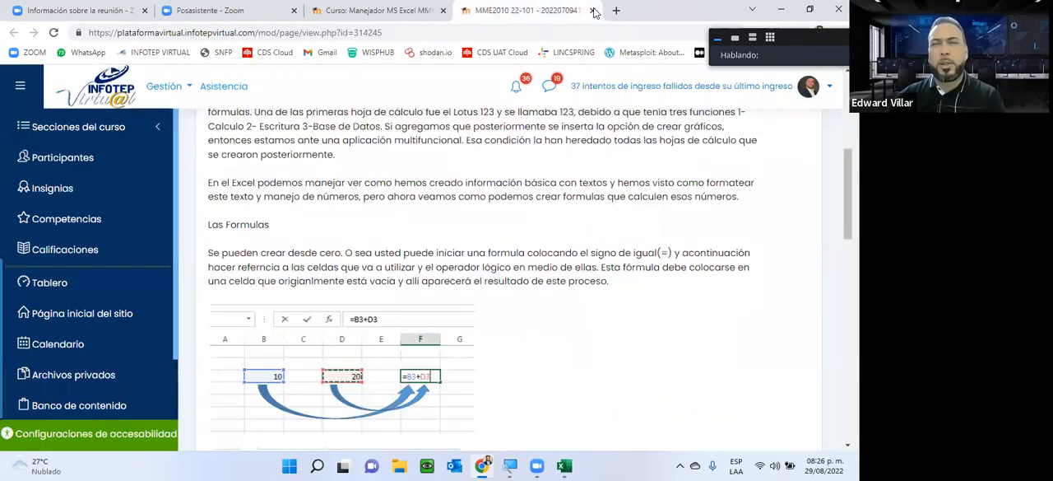
scroll(319, 330, down, 1)
key(ctrl+w)
Step: Open Foro de la Unidad 3 in a new tab, read its discussion assignment, and close it to return to the Unidad 3 resources
scroll(346, 278, down, 2)
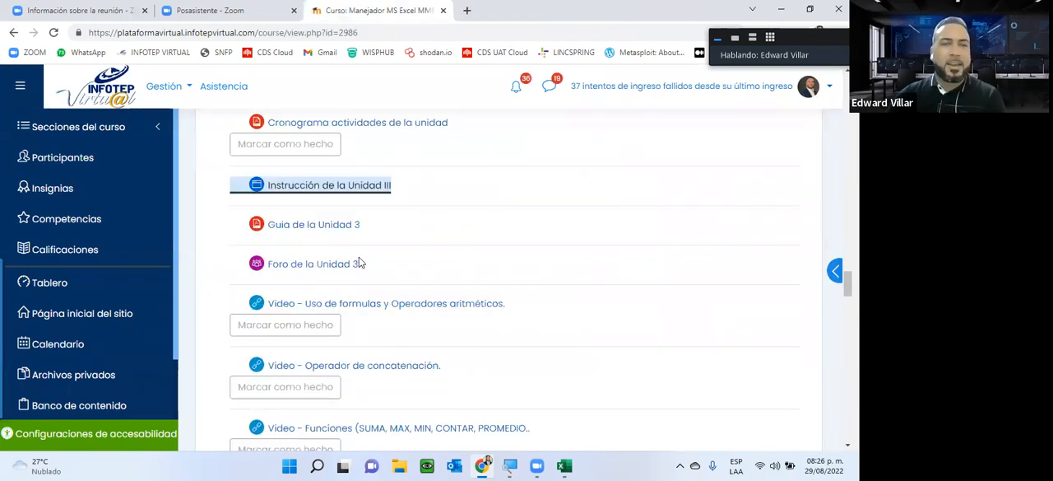
middle_click(354, 265)
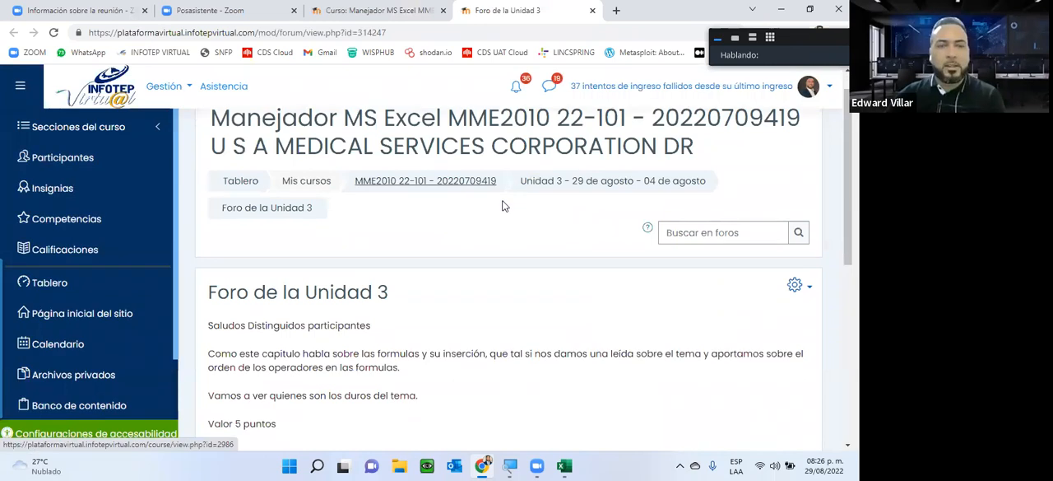
scroll(505, 205, down, 1)
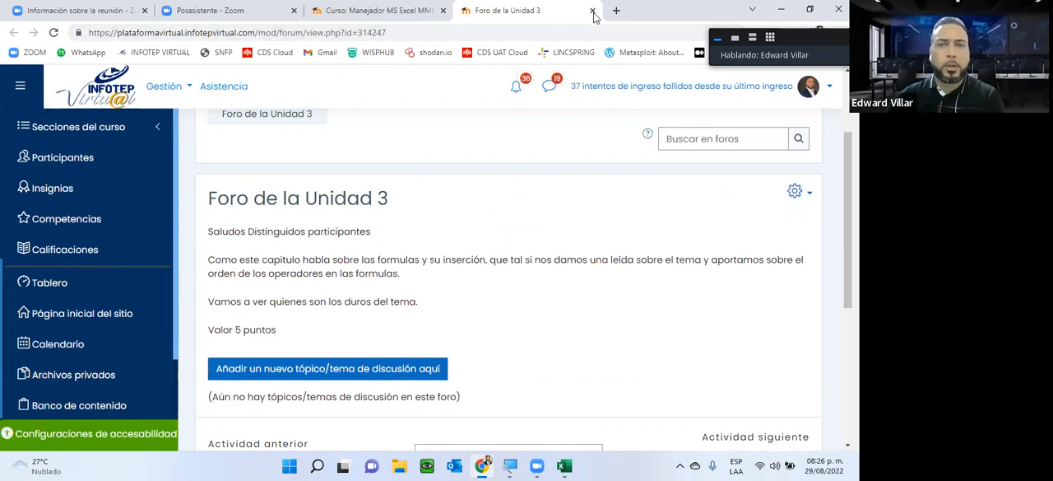
key(ctrl+w)
scroll(426, 213, down, 2)
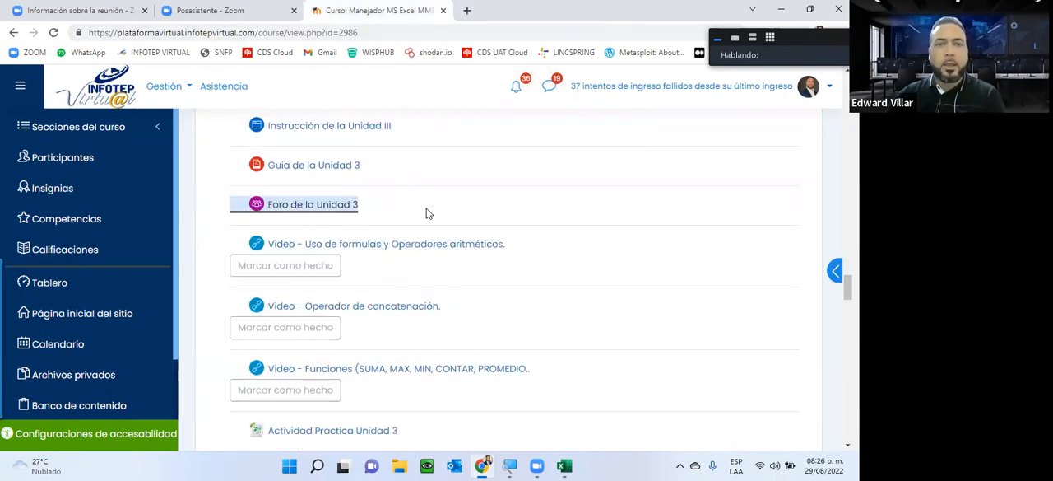
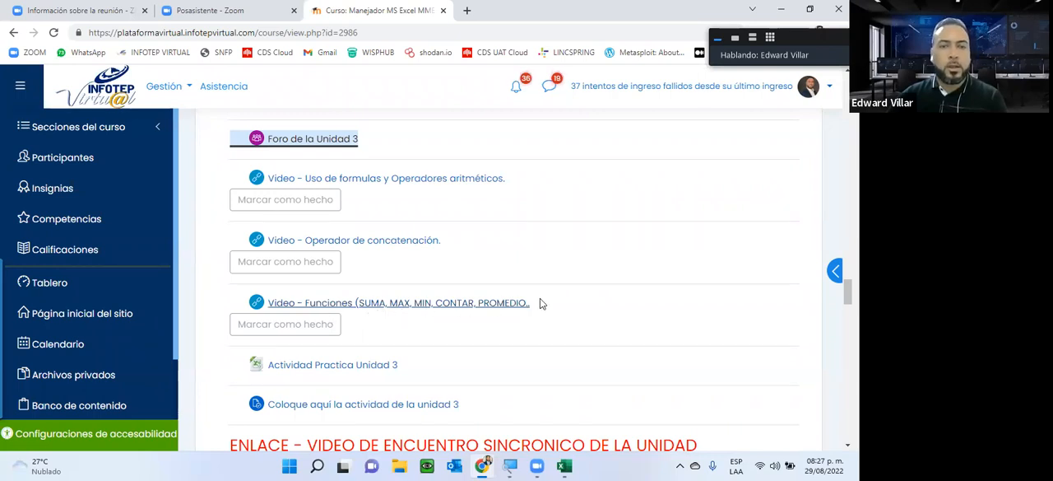
Step: Download and open the Actividad Practica Unidad 3 workbook and highlight the example formula A8*6/B9+10*2.5% in its text box
click(342, 368)
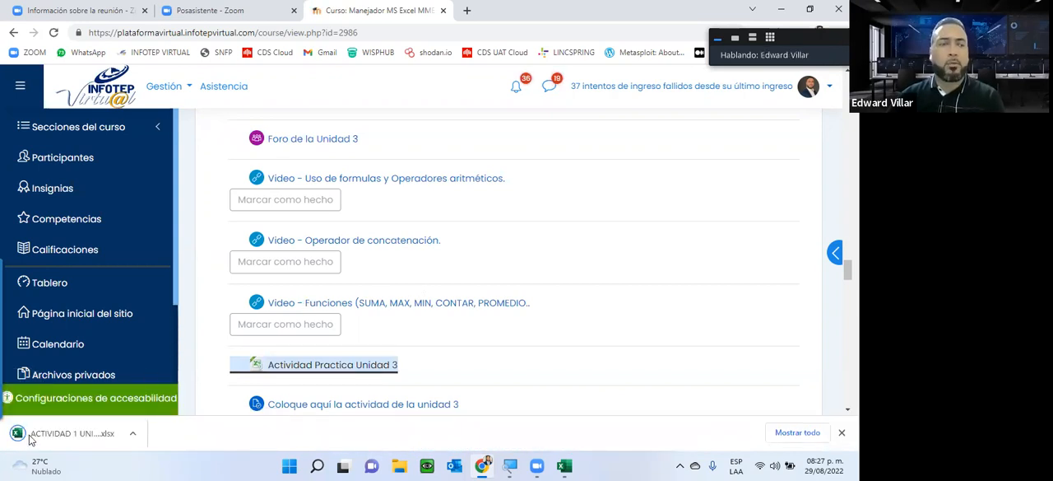
click(59, 438)
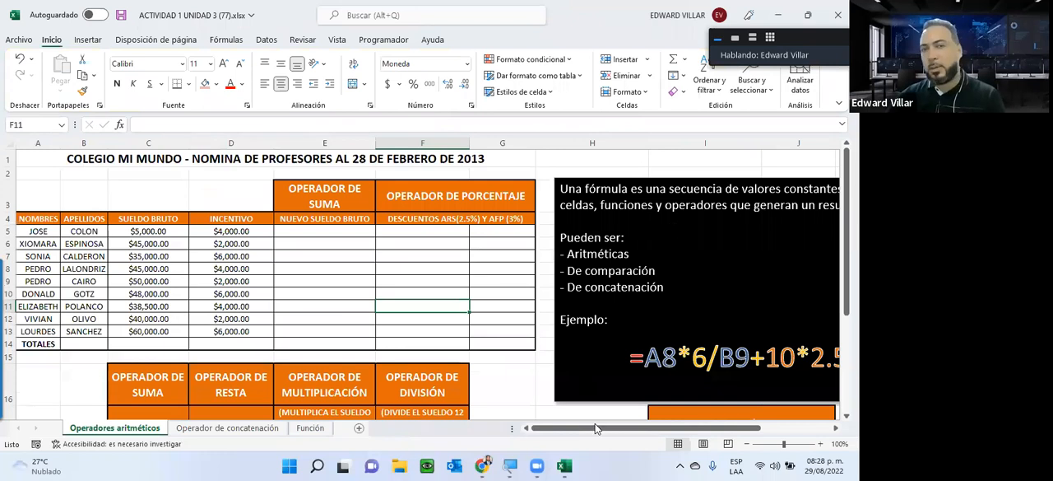
drag(627, 427, 679, 427)
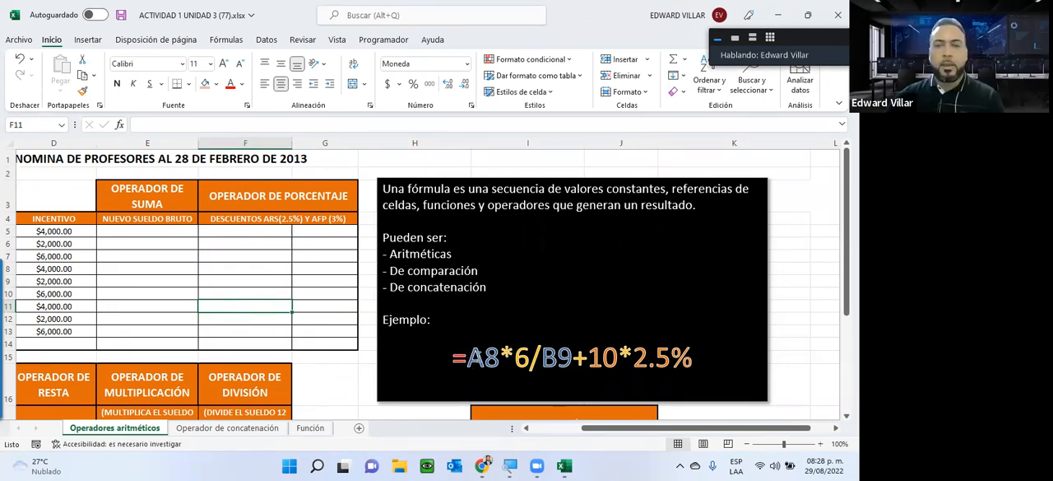
double_click(508, 355)
drag(695, 358, 696, 359)
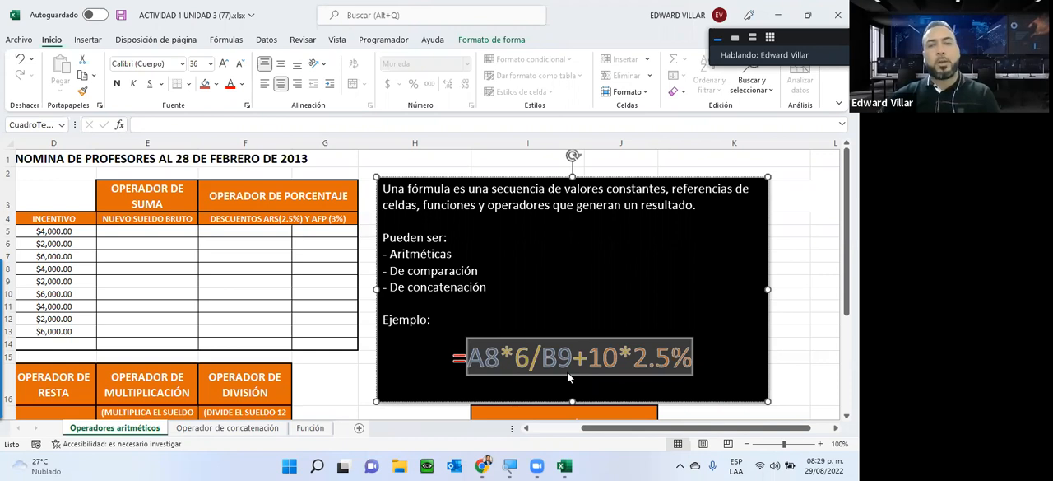
Step: Enter the sample values 100, 90 and 190 in cells H25 to H27, below the arithmetic operators table
scroll(409, 331, down, 5)
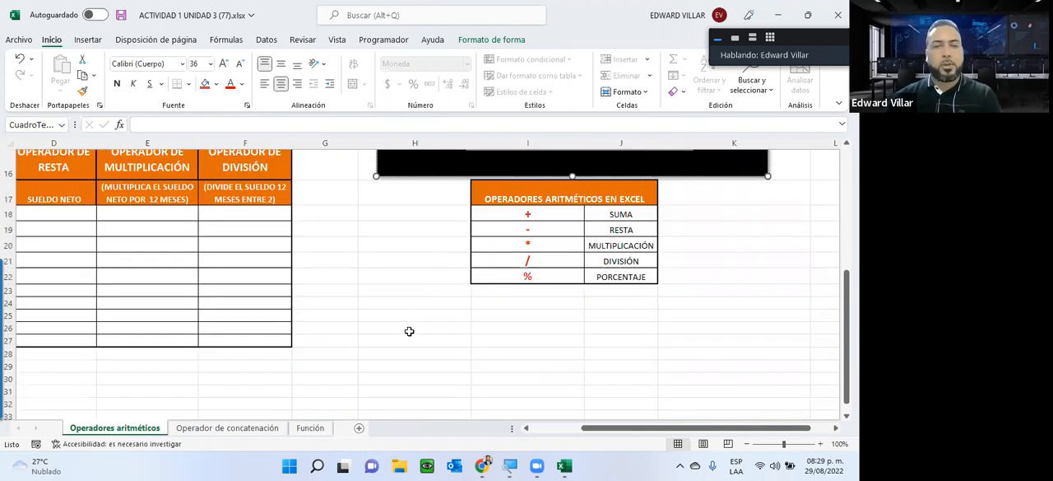
click(409, 331)
click(418, 317)
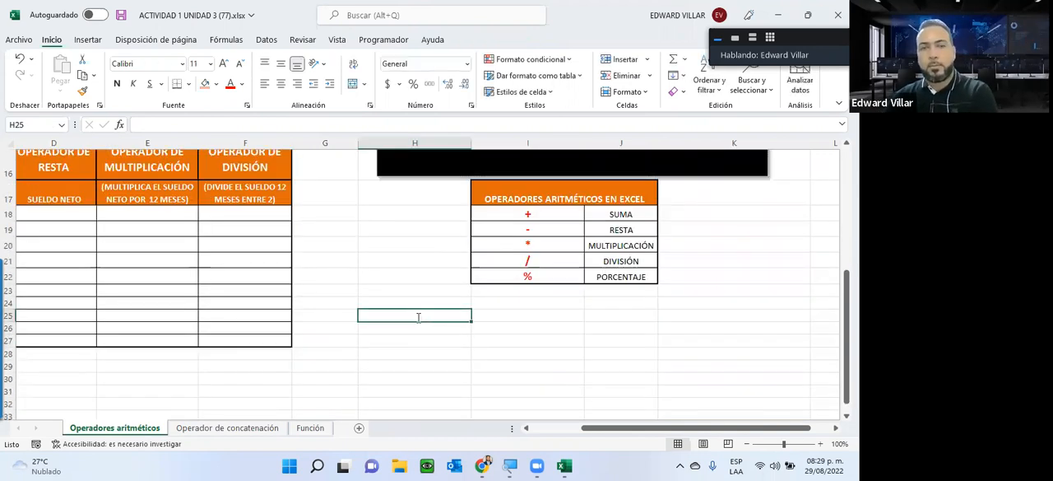
text(100)
key(Return)
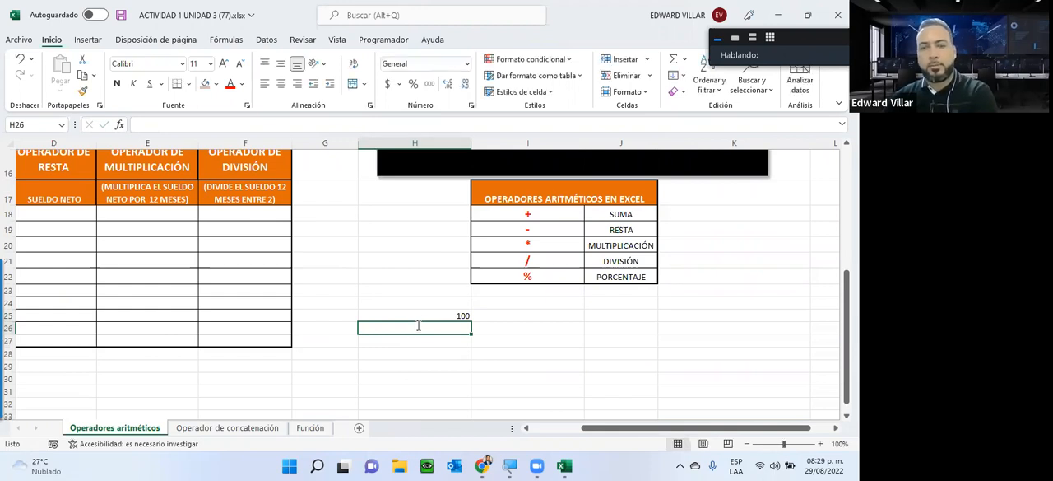
text(50)
key(Return)
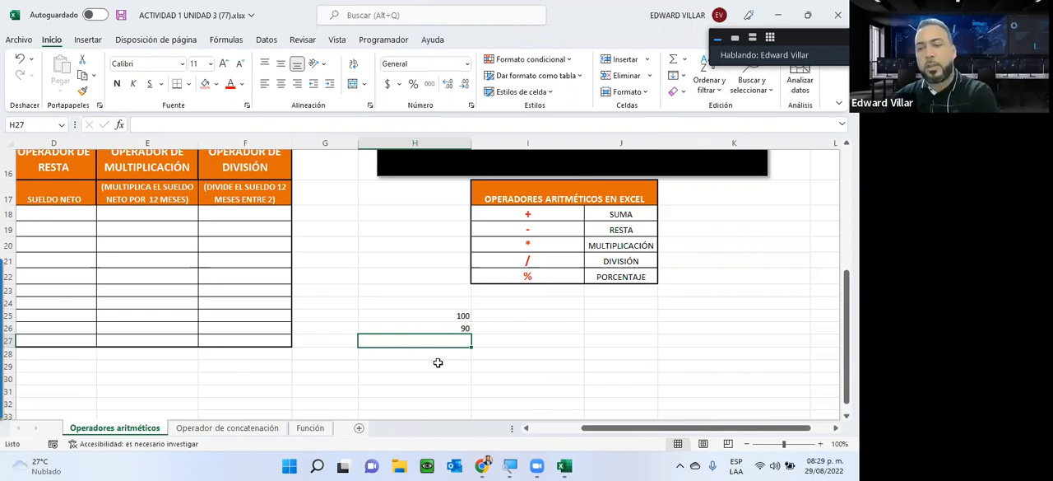
text(190)
key(Return)
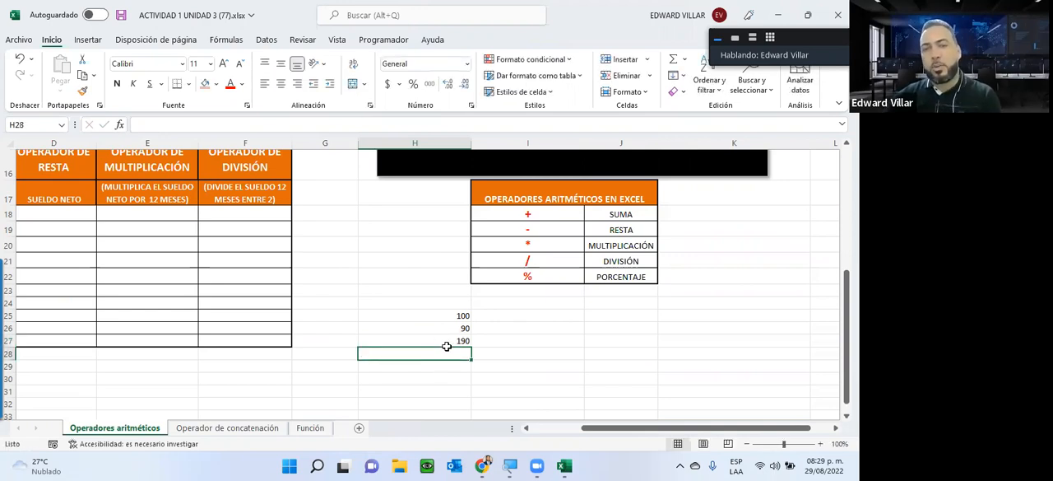
Step: Add the values 2 and 95 in cells H28 and H29, continuing the division example
click(446, 345)
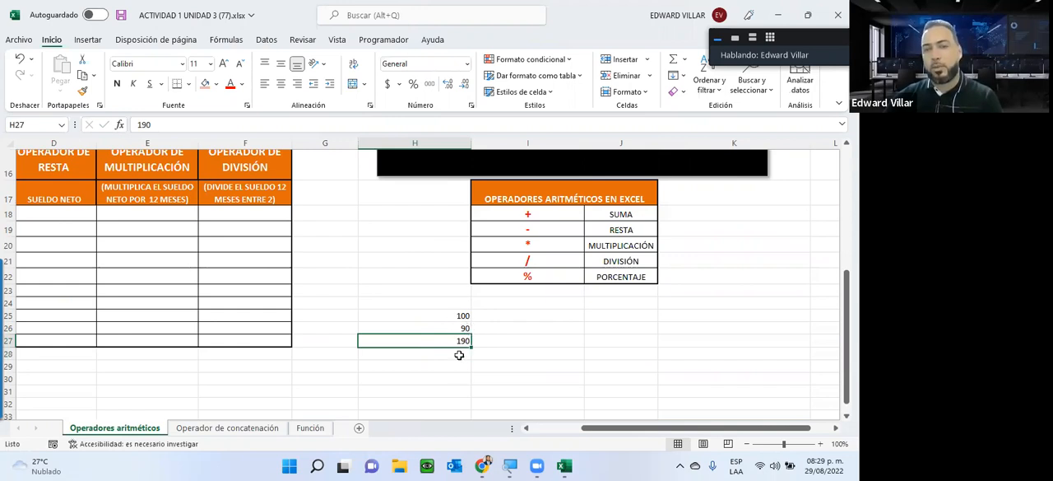
click(460, 355)
text(2)
key(Return)
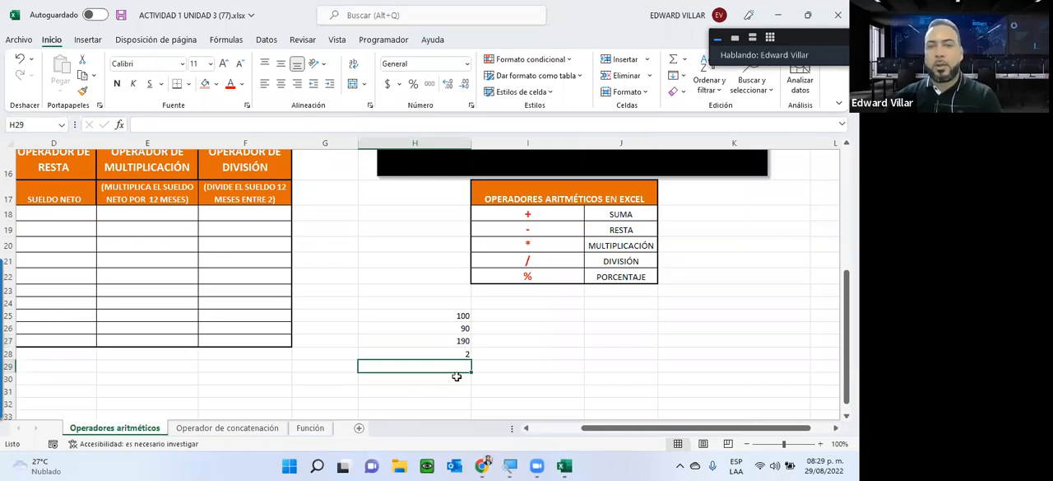
text(95)
key(Return)
key(Up)
Step: Go over the sample calculation against the example formula and clear the values from H25:H29
drag(455, 316, 461, 347)
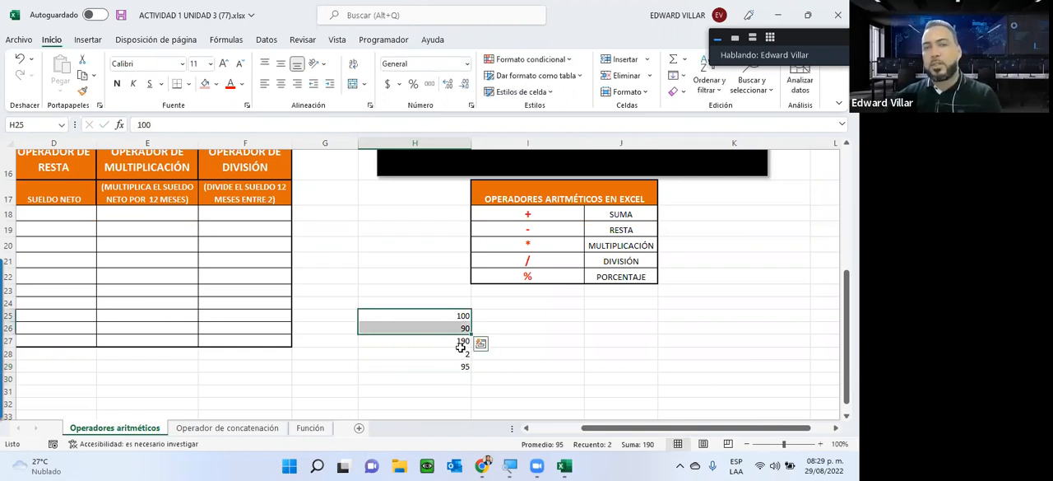
click(461, 341)
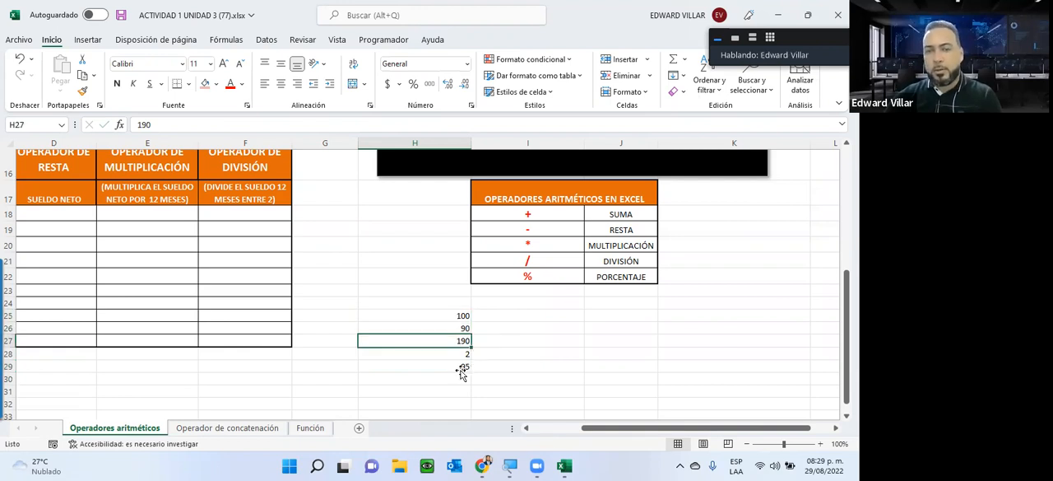
click(460, 368)
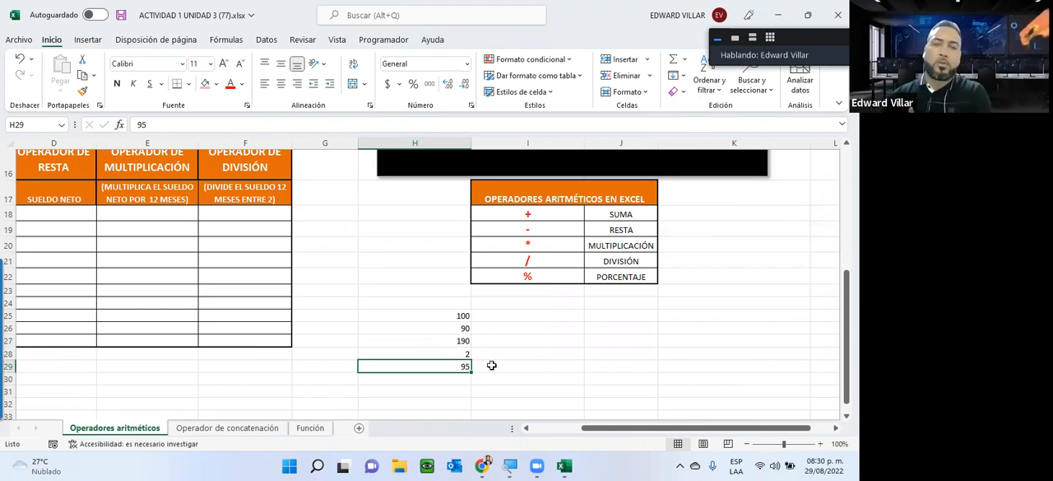
scroll(646, 216, up, 2)
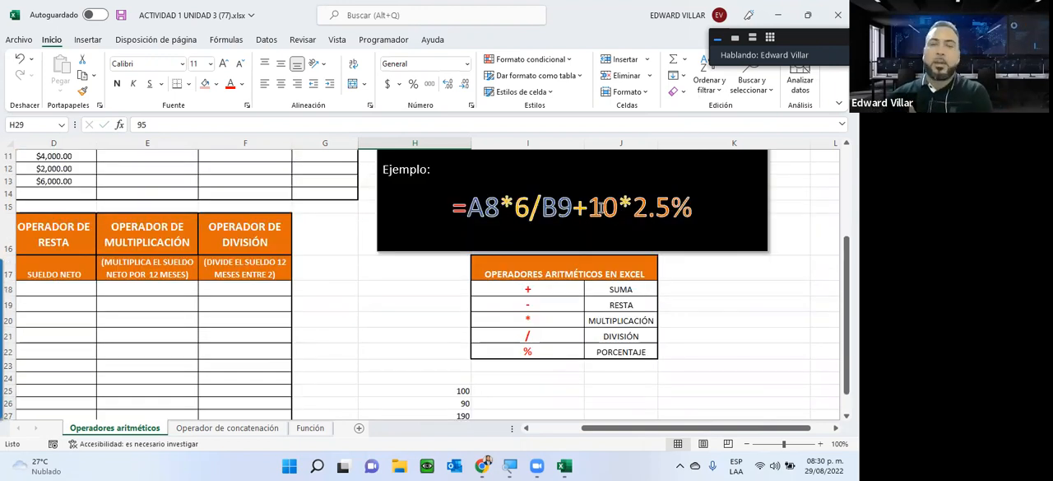
scroll(437, 370, down, 2)
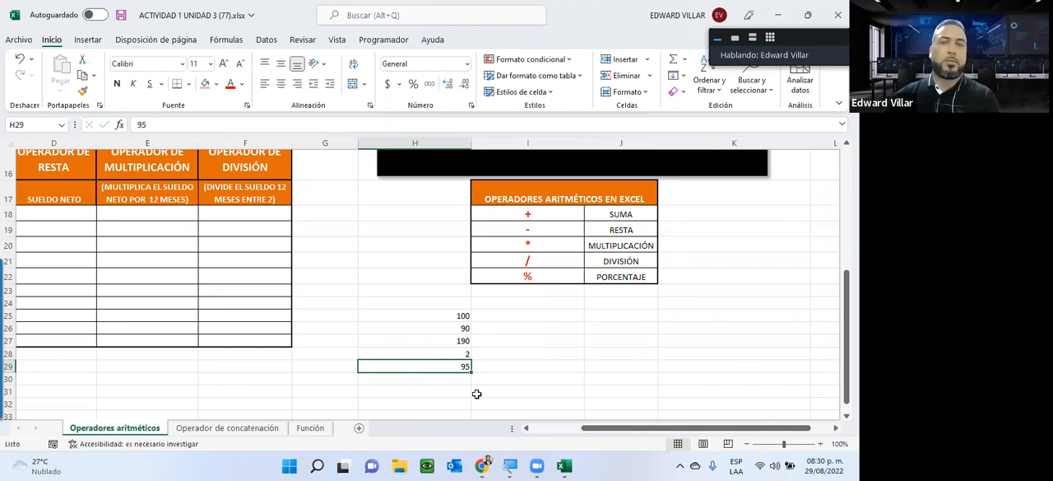
scroll(453, 384, up, 1)
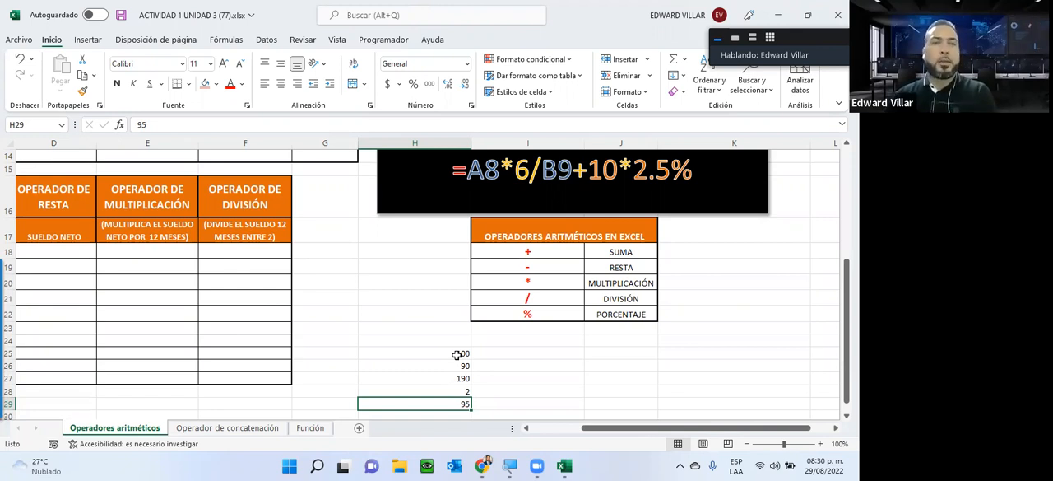
drag(415, 354, 418, 403)
key(Delete)
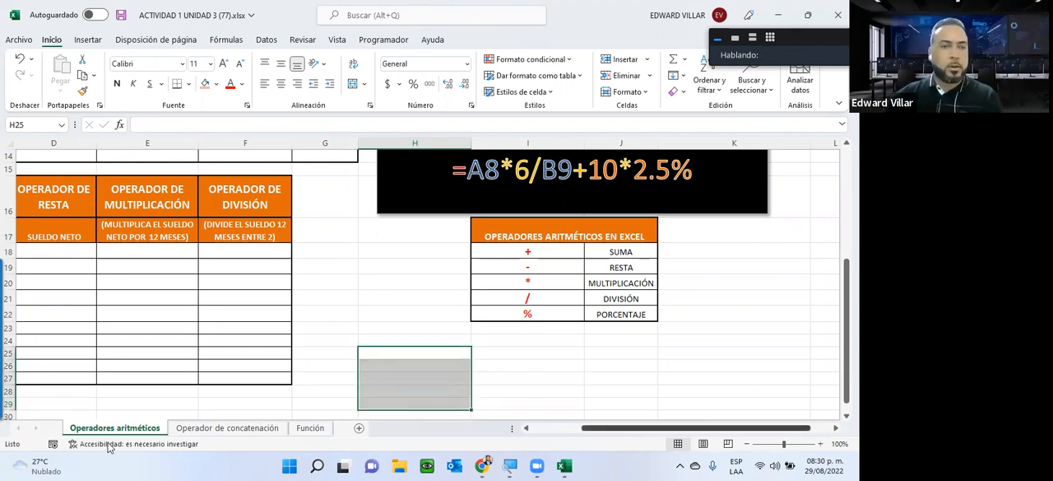
Step: Go through the Operadores Aritméticos en Excel table, examining each operator symbol from addition to percentage
scroll(121, 434, left, 2)
drag(701, 253, 784, 311)
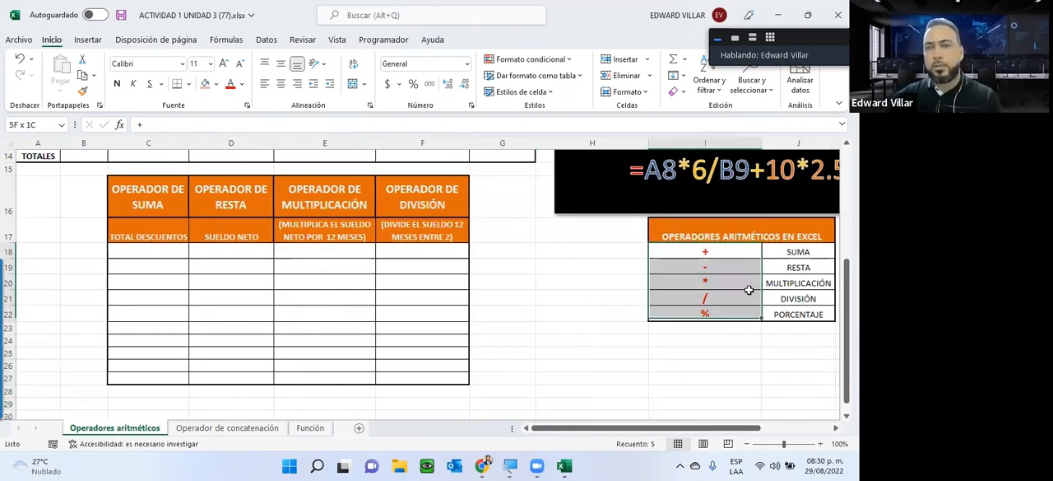
click(700, 255)
click(674, 266)
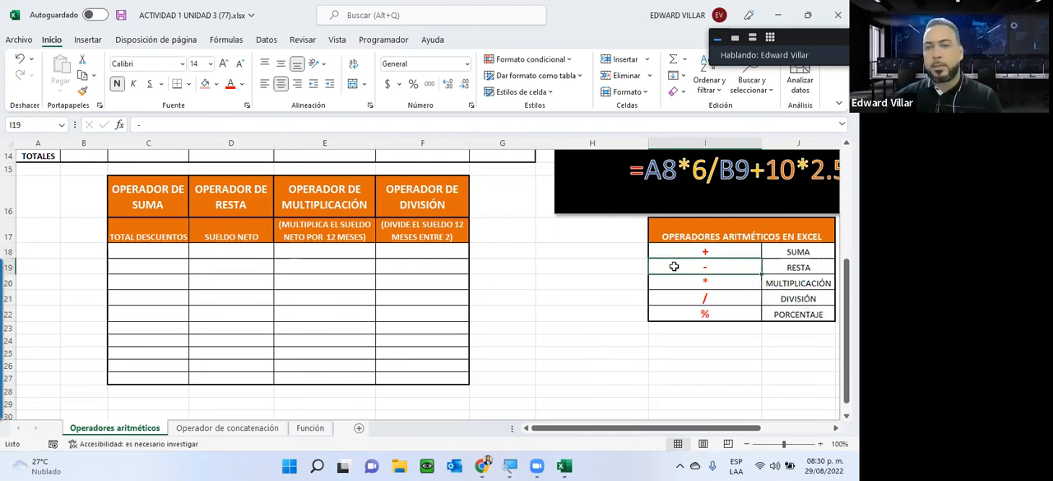
click(676, 283)
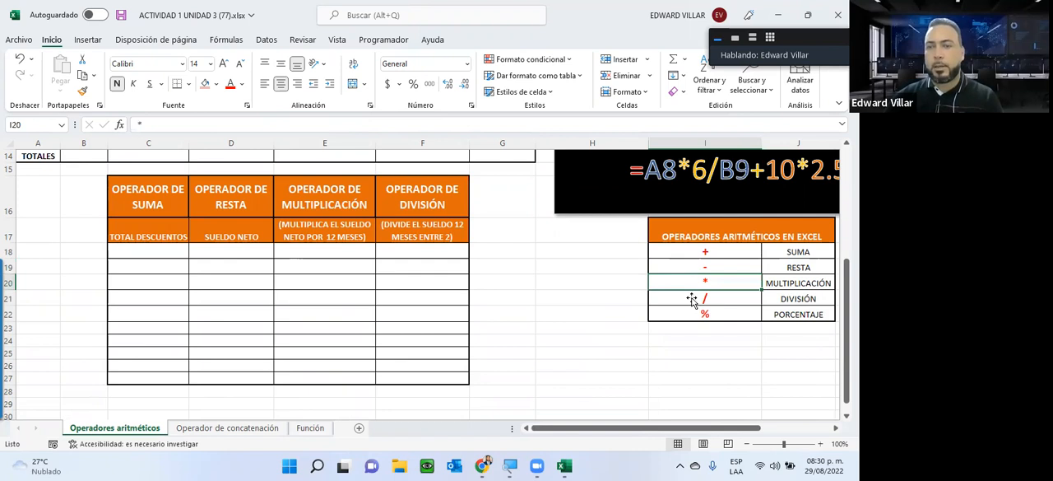
click(693, 298)
click(720, 313)
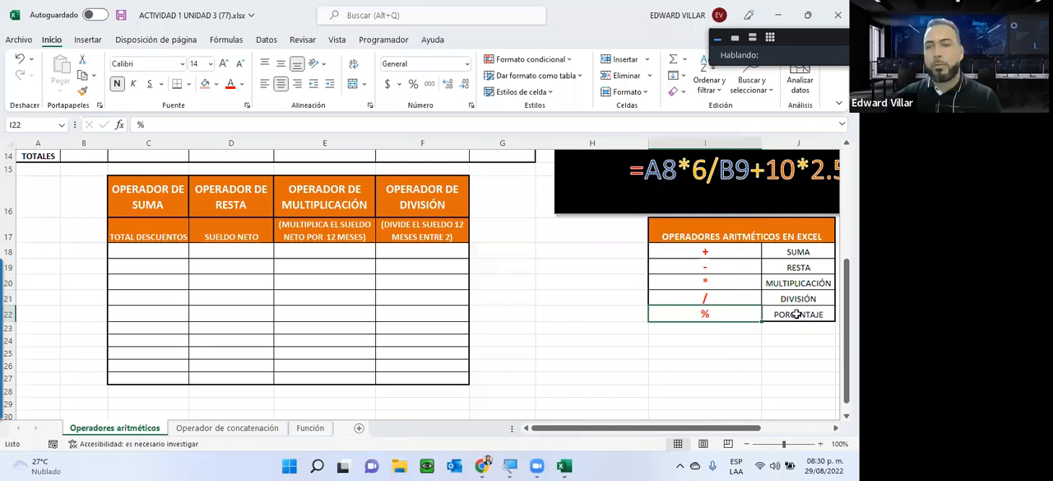
click(798, 314)
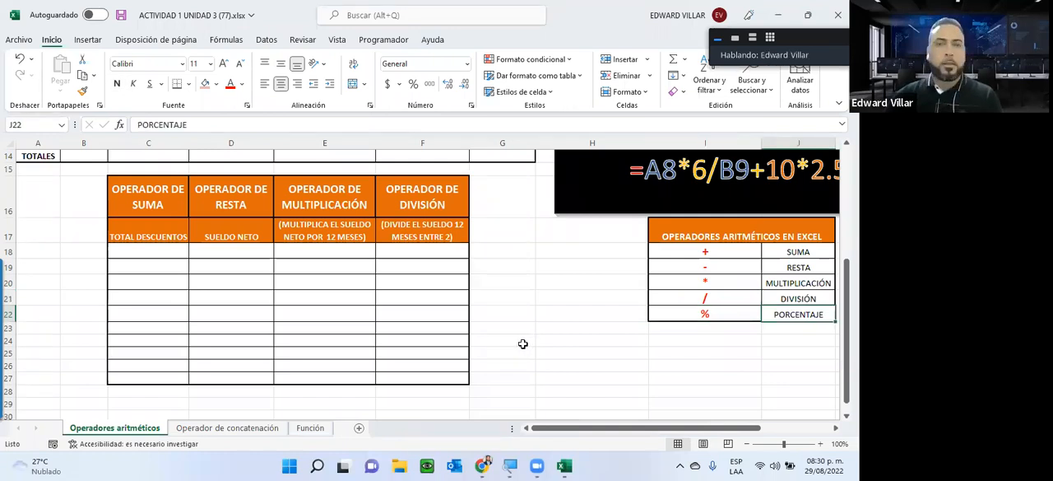
Step: Examine the payroll table's names, Sueldo Bruto and Incentivo columns and the headers for the sum and percentage operators
scroll(122, 239, up, 4)
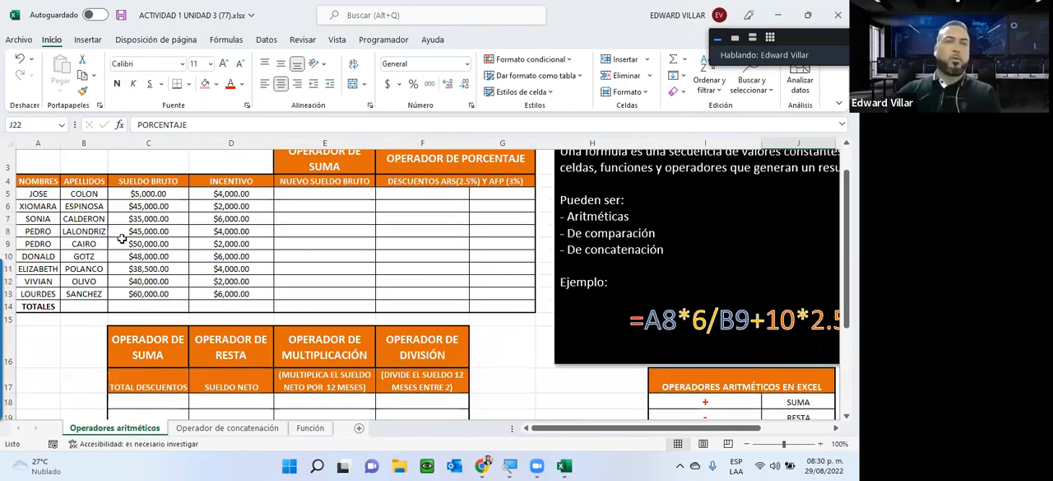
scroll(122, 239, up, 1)
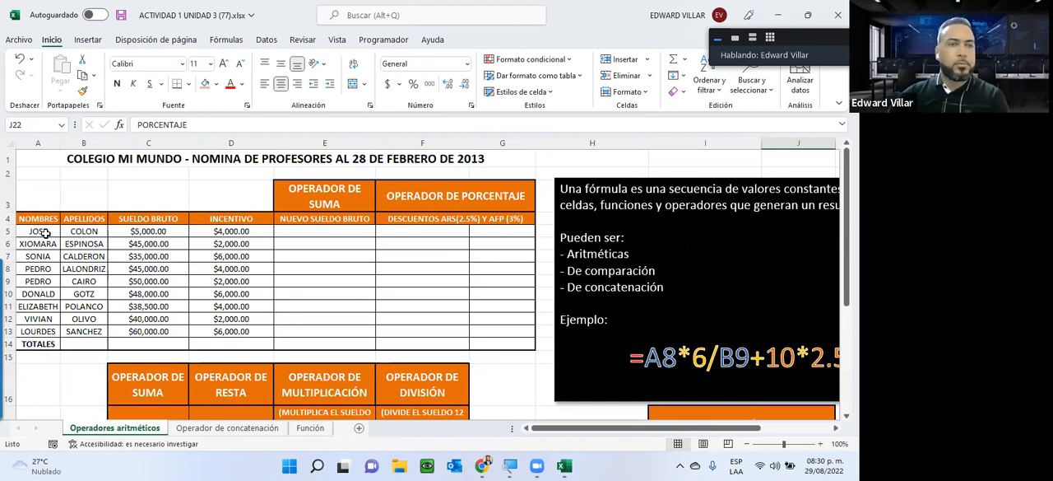
drag(46, 233, 85, 329)
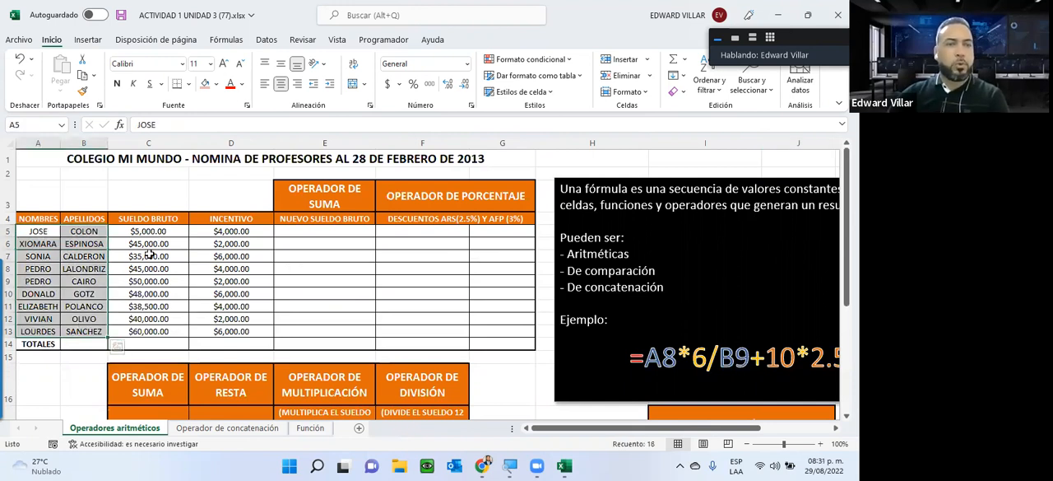
drag(148, 231, 148, 343)
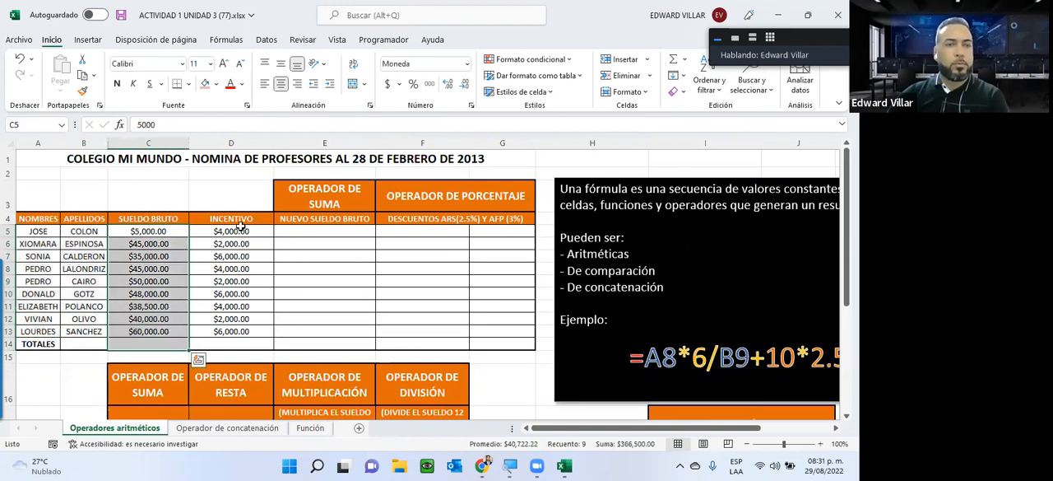
drag(231, 231, 232, 329)
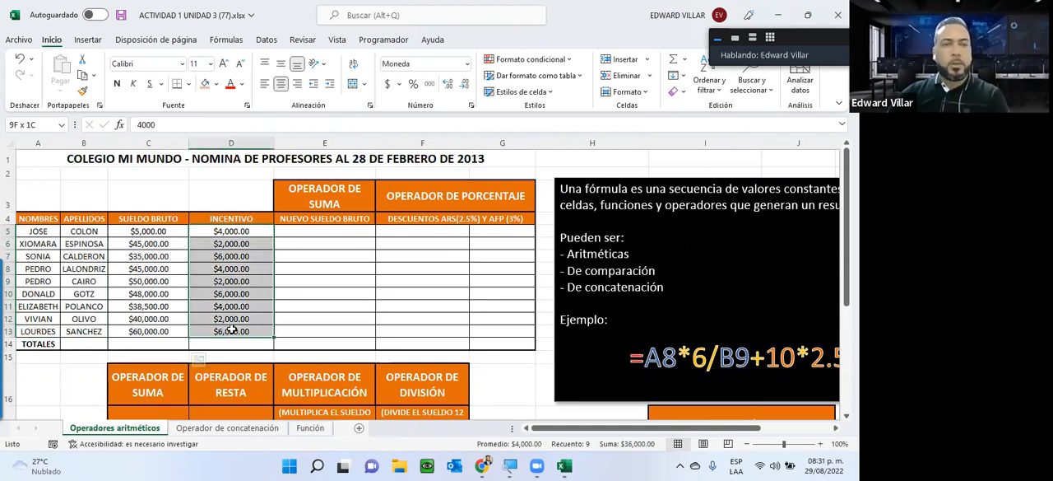
click(290, 195)
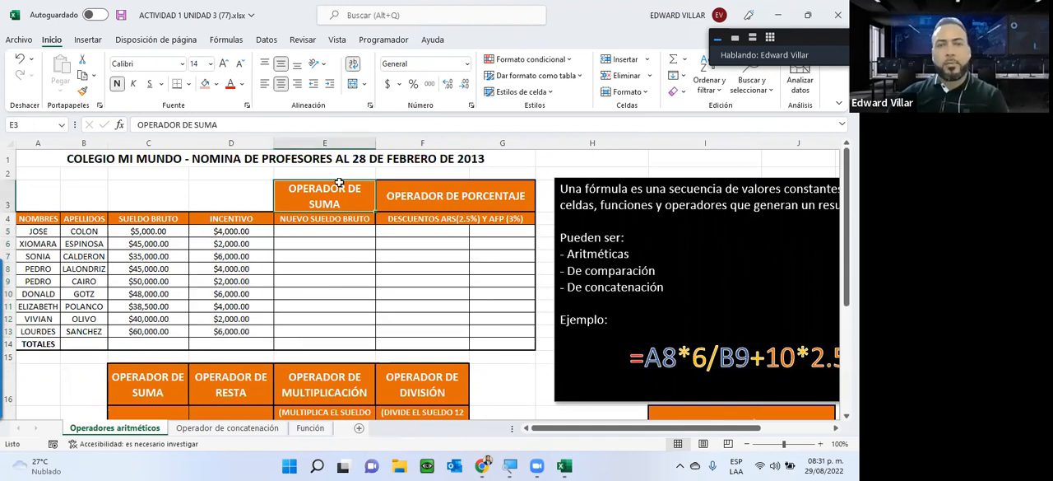
key(Right)
key(Left)
key(Right)
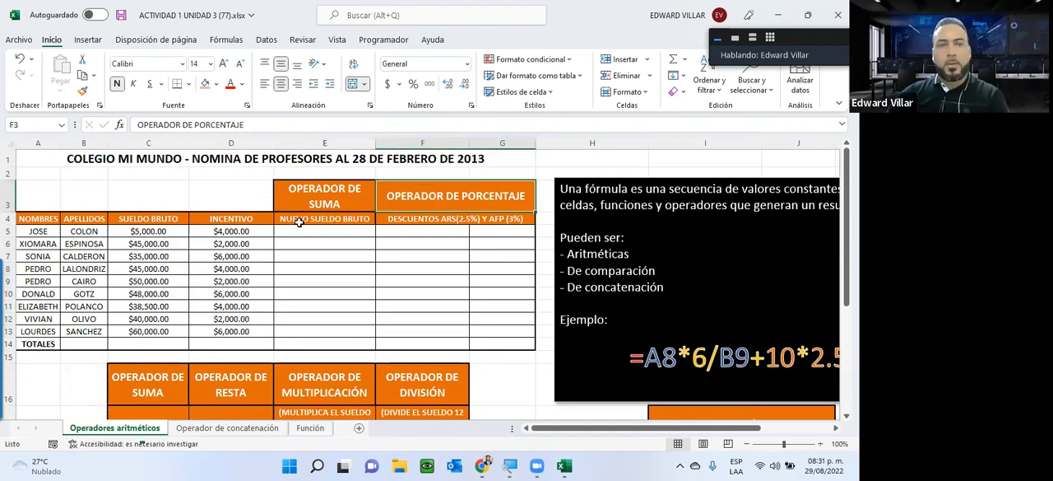
click(321, 219)
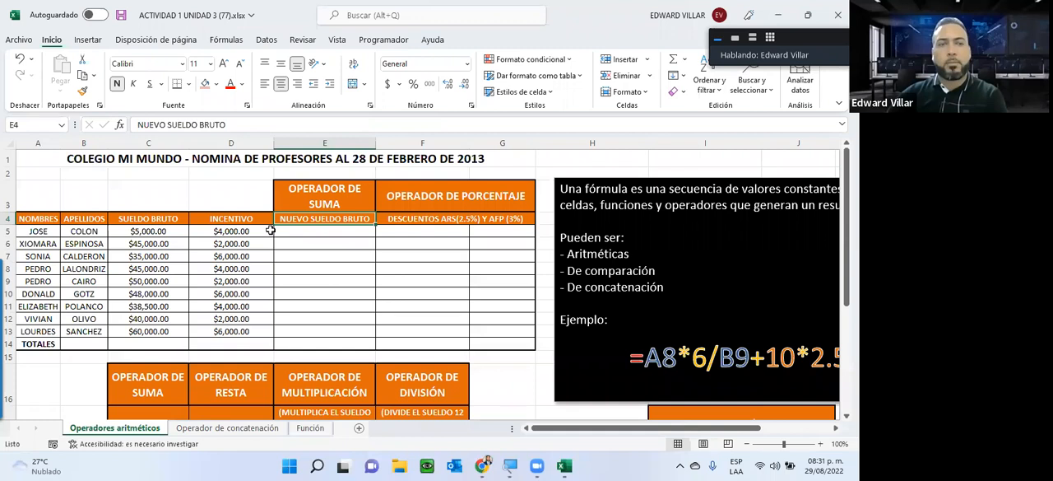
Step: Enter the formula =5000+4000 in cell E5 to calculate the first teacher's Nuevo Sueldo Bruto
click(325, 231)
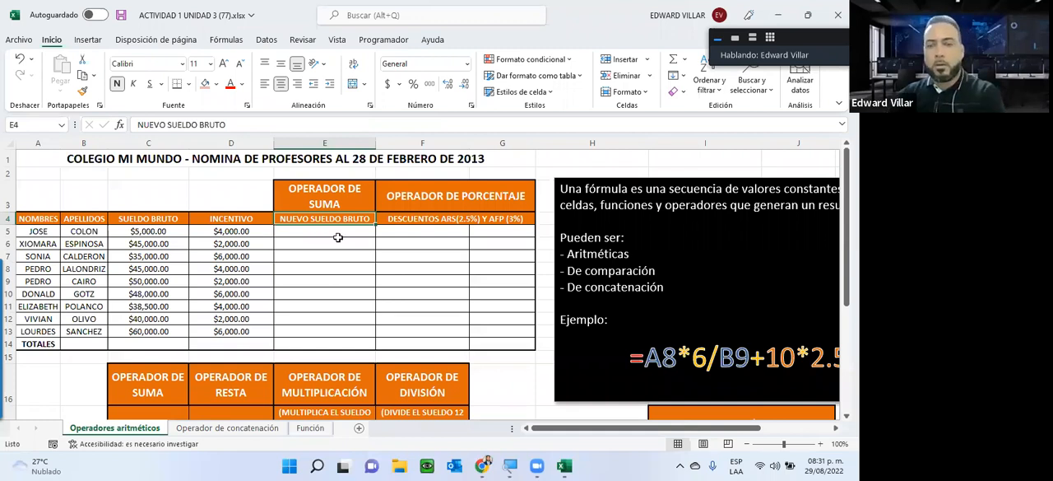
text(=5000+4000)
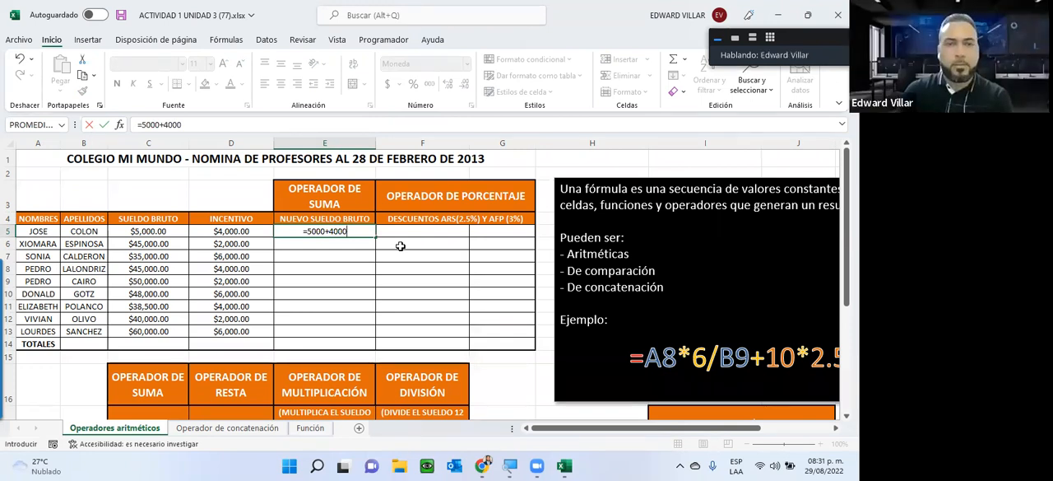
key(Return)
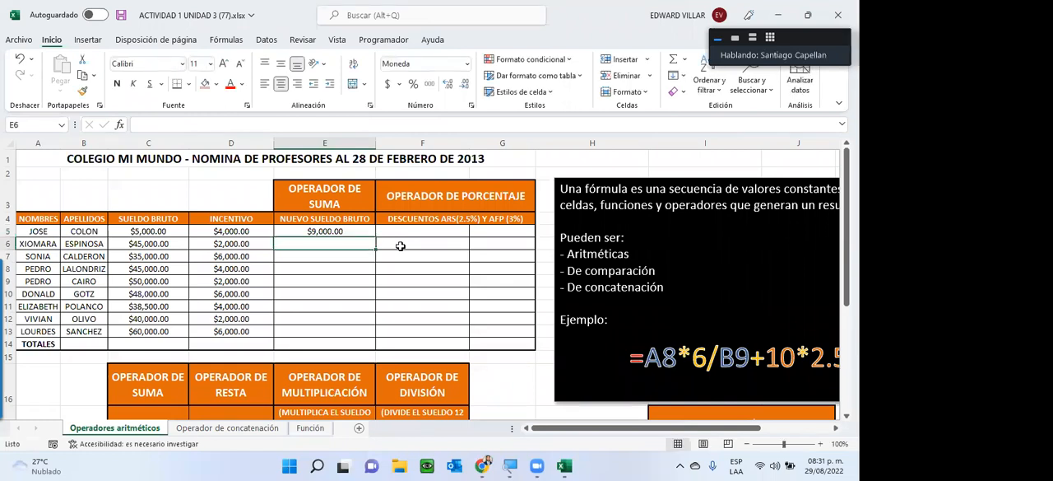
Step: Enter the formula =C6+D6 in cell E6 to add the second teacher's Sueldo Bruto and Incentivo by cell reference
text(=)
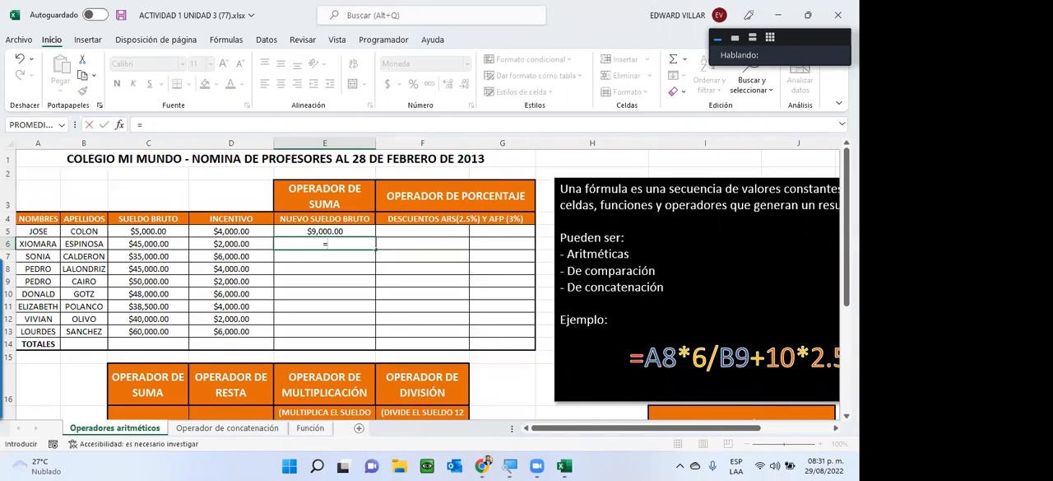
key(alt+u)
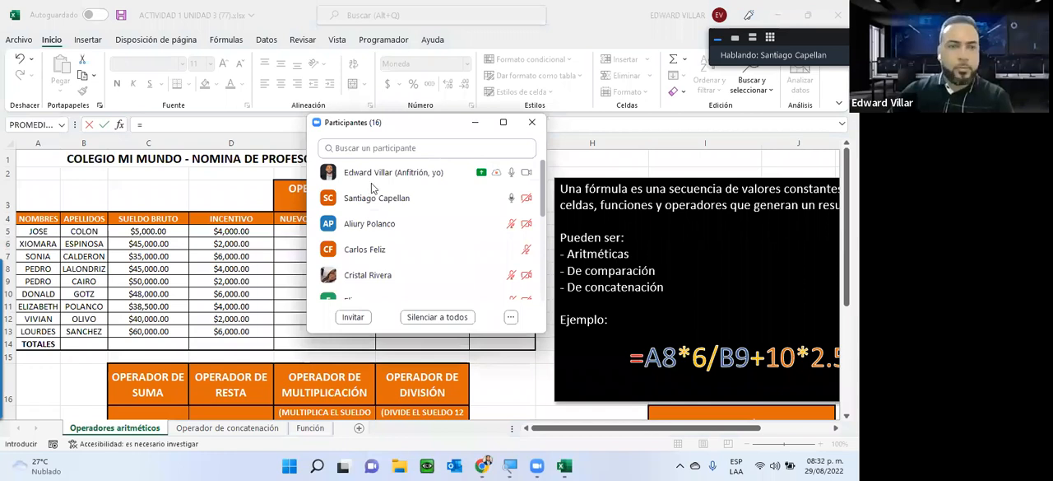
key(alt+u)
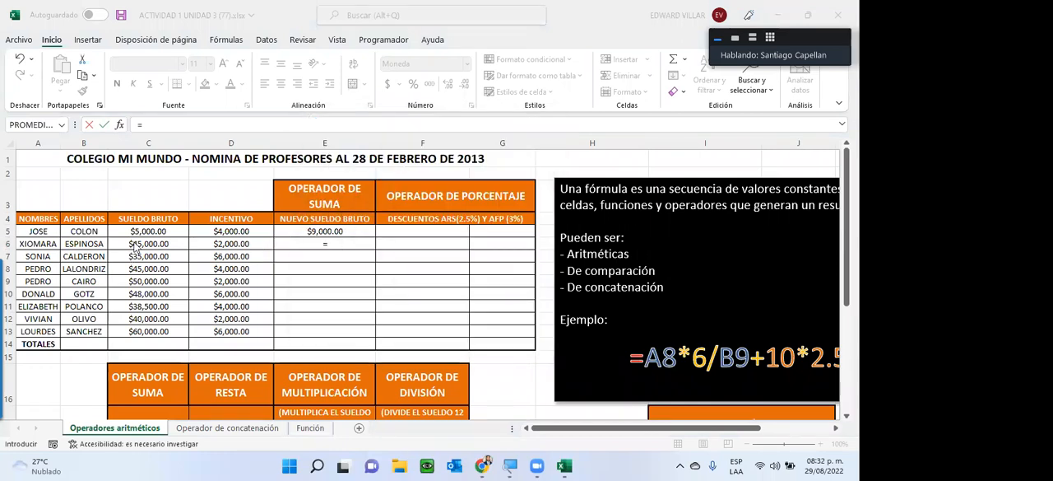
click(134, 242)
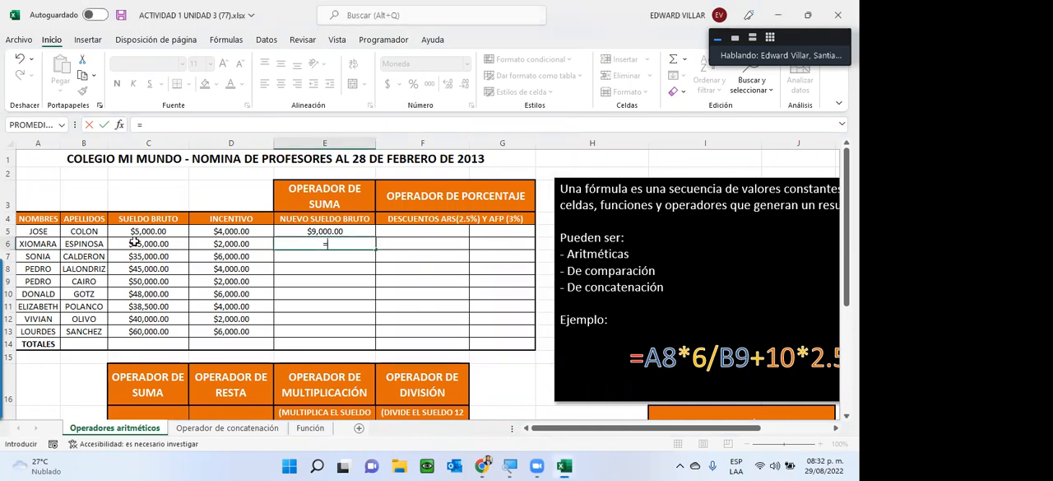
click(134, 244)
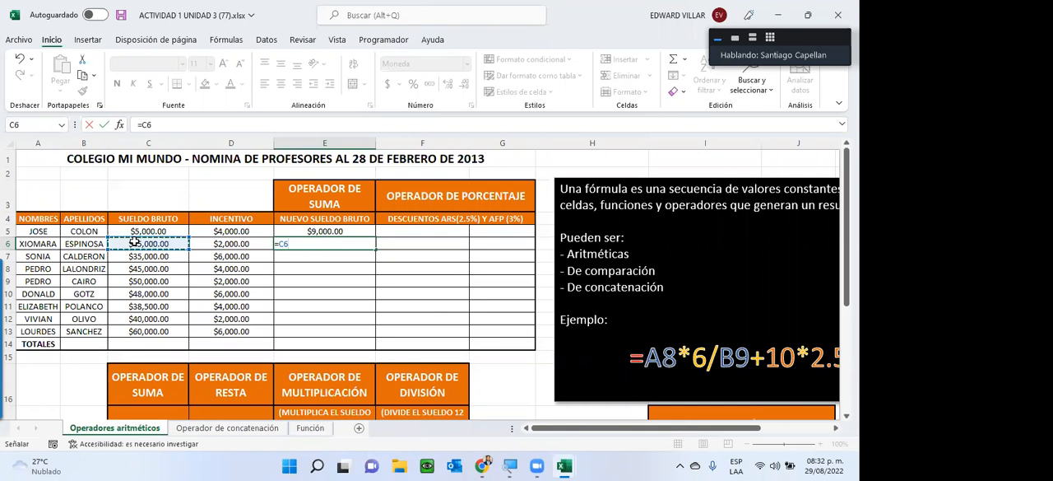
text(+)
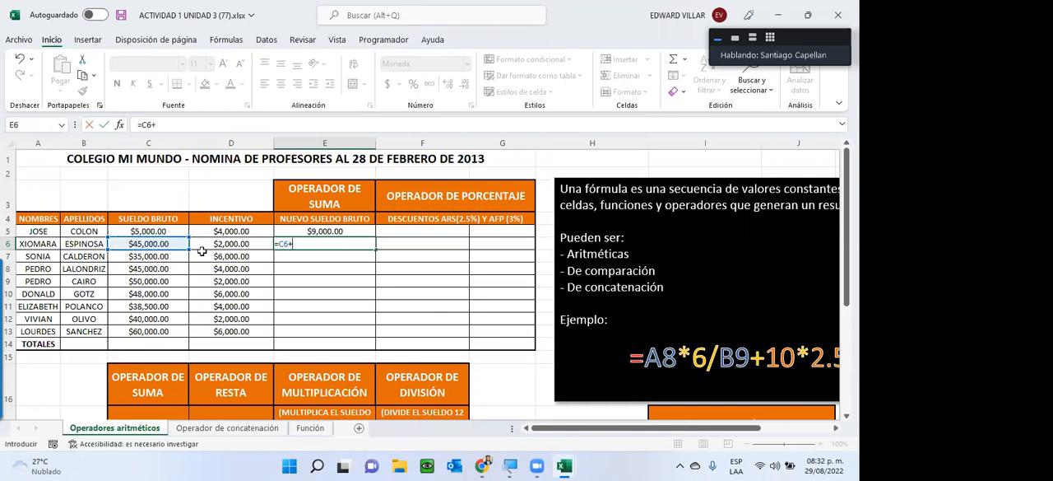
click(246, 245)
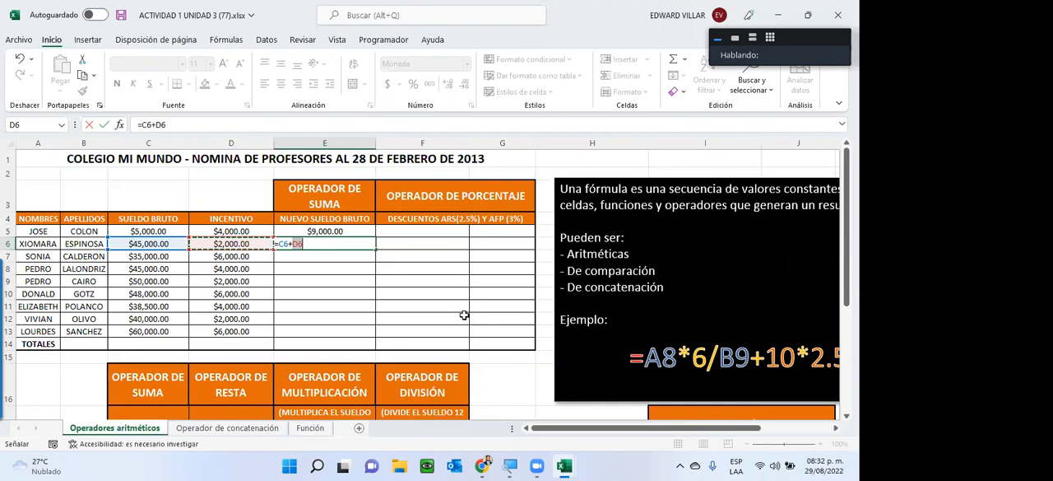
key(Return)
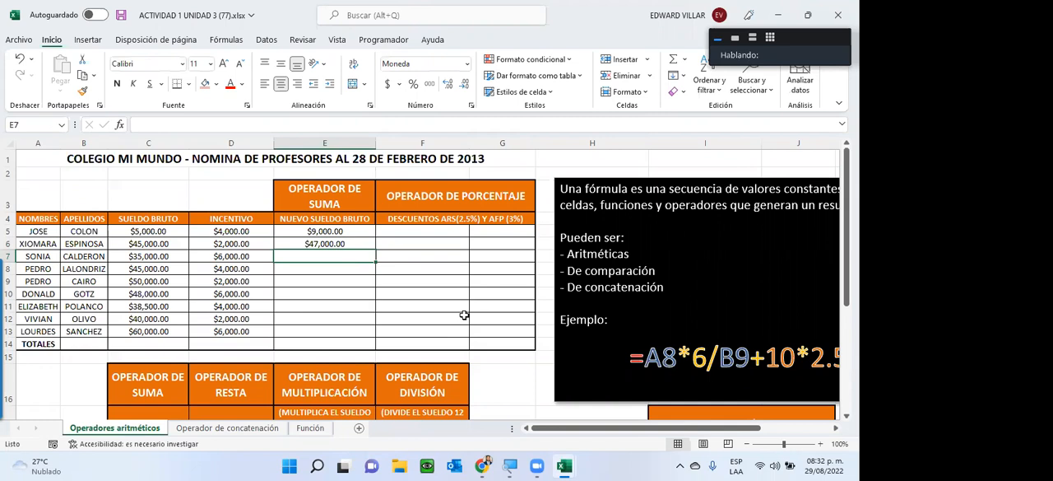
Step: Replace the constant-value formula in cell E5 with the cell-reference formula =C5+D5
click(311, 232)
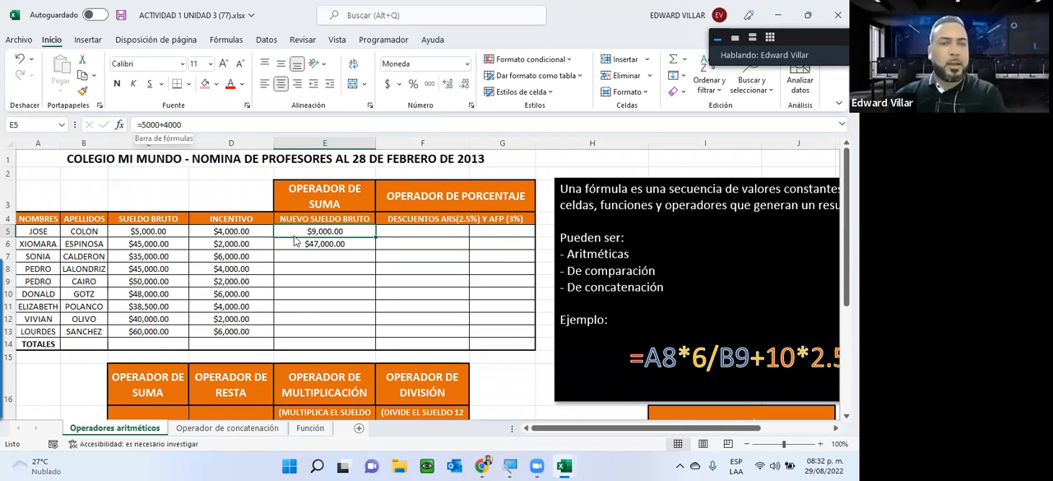
key(F2)
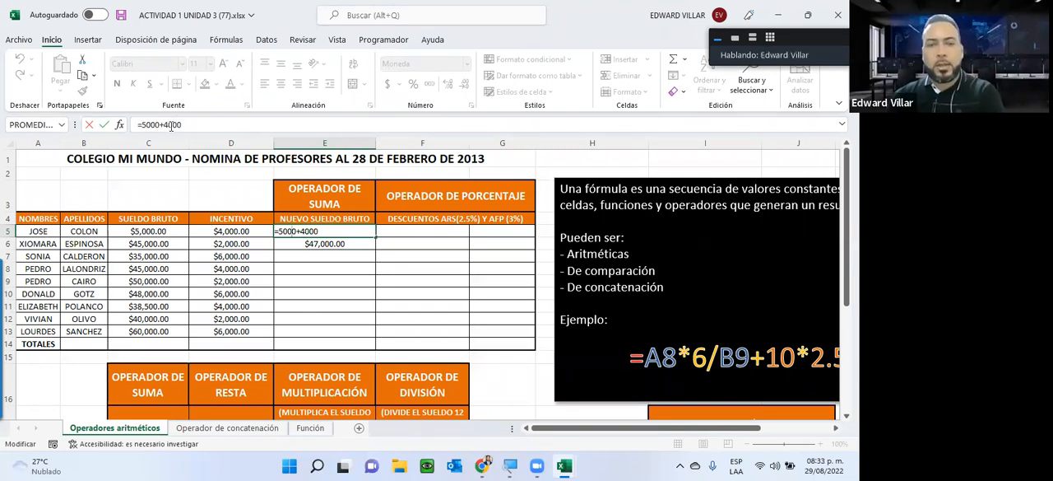
key(BackSpace)
key(BackSpace)
key(BackSpace)
key(BackSpace)
key(BackSpace)
key(BackSpace)
key(BackSpace)
key(BackSpace)
key(BackSpace)
key(BackSpace)
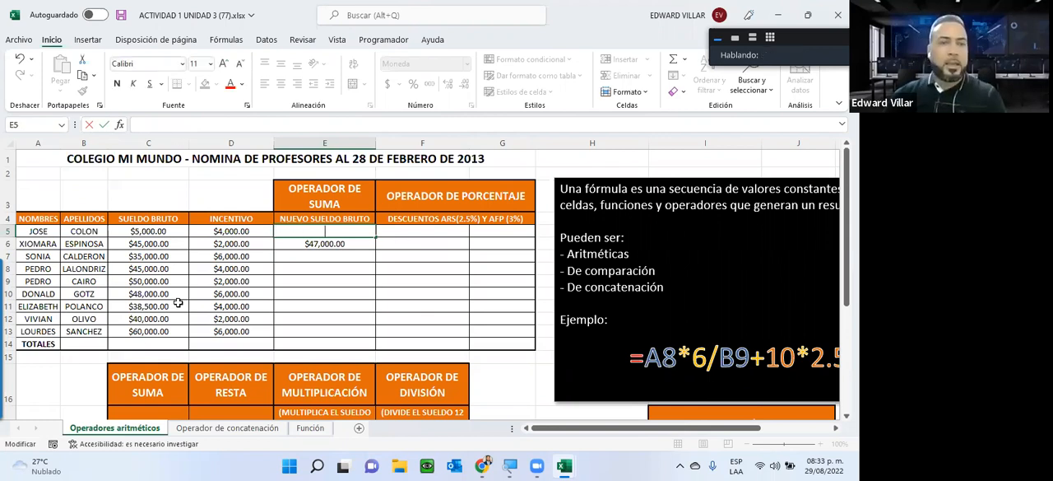
text(=)
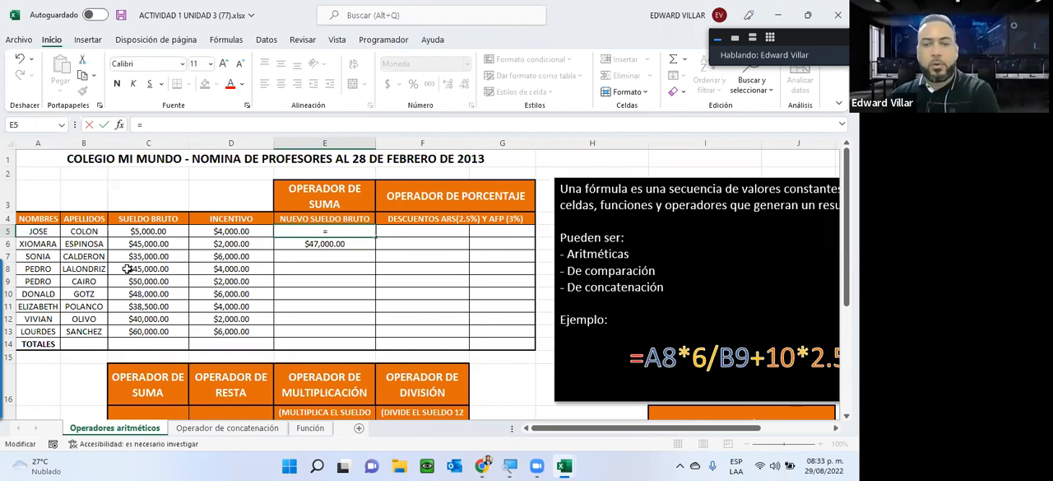
click(184, 231)
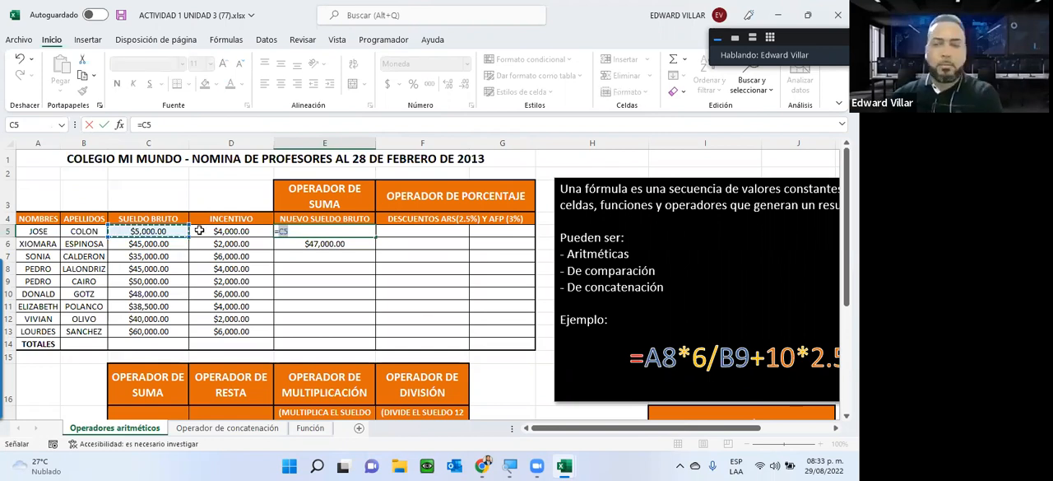
text(+)
click(233, 235)
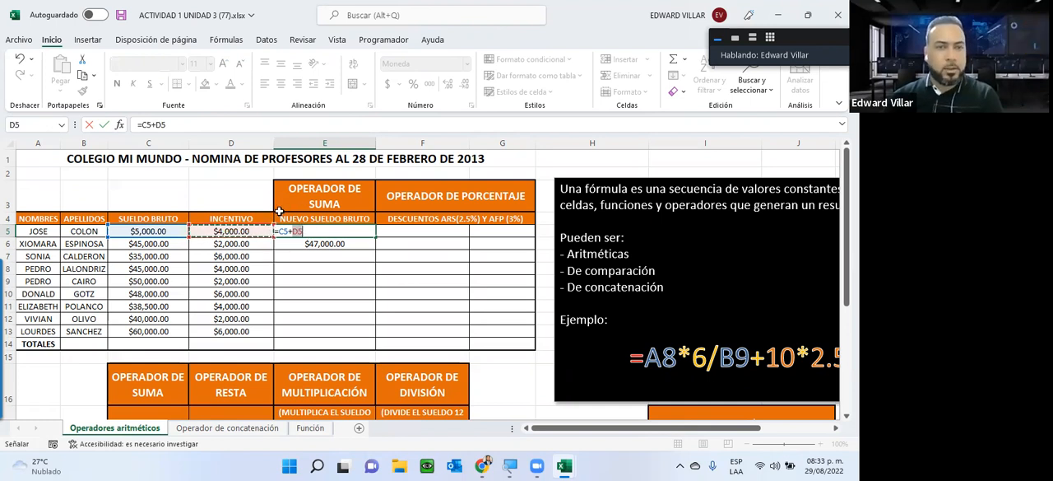
key(Return)
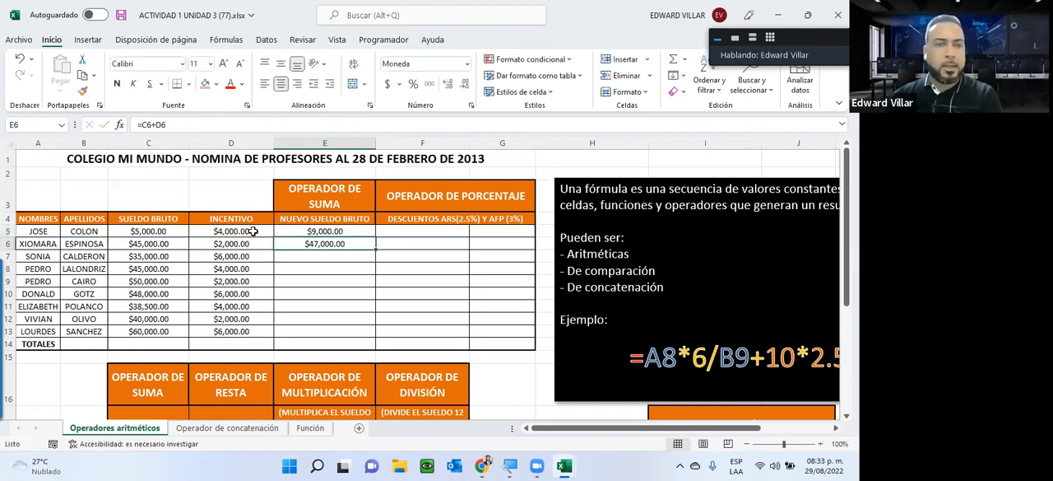
Step: Test the E5 formula by changing the Sueldo Bruto in C5 to 6000 and restoring it to 5000
click(158, 231)
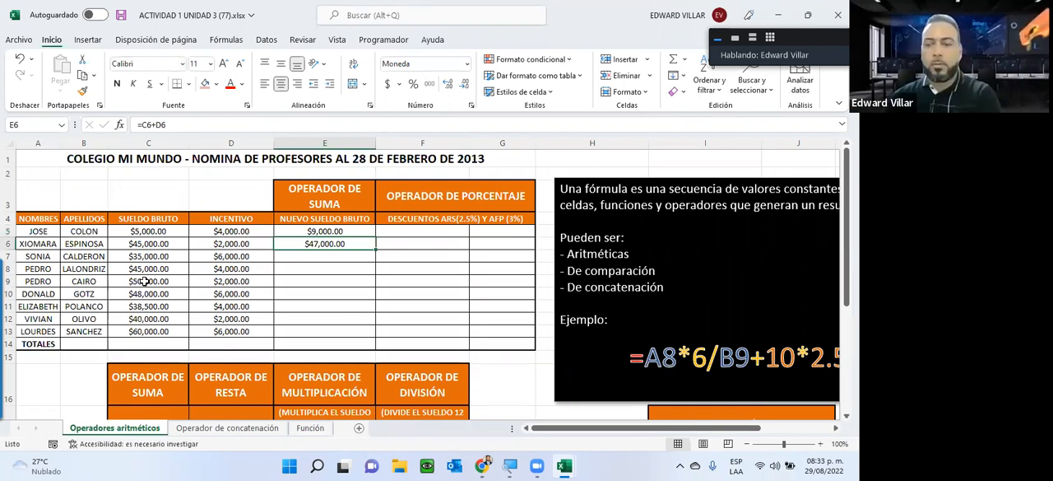
text(6000)
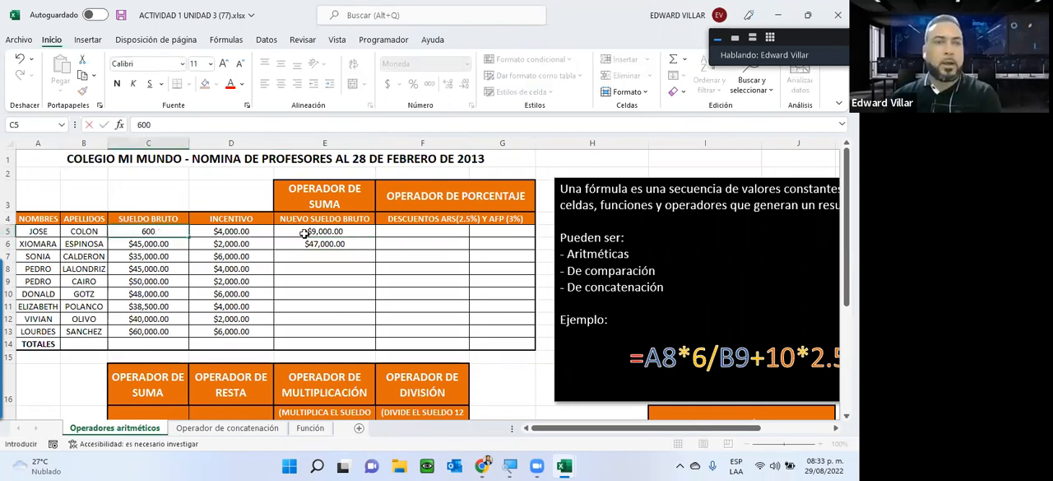
key(Return)
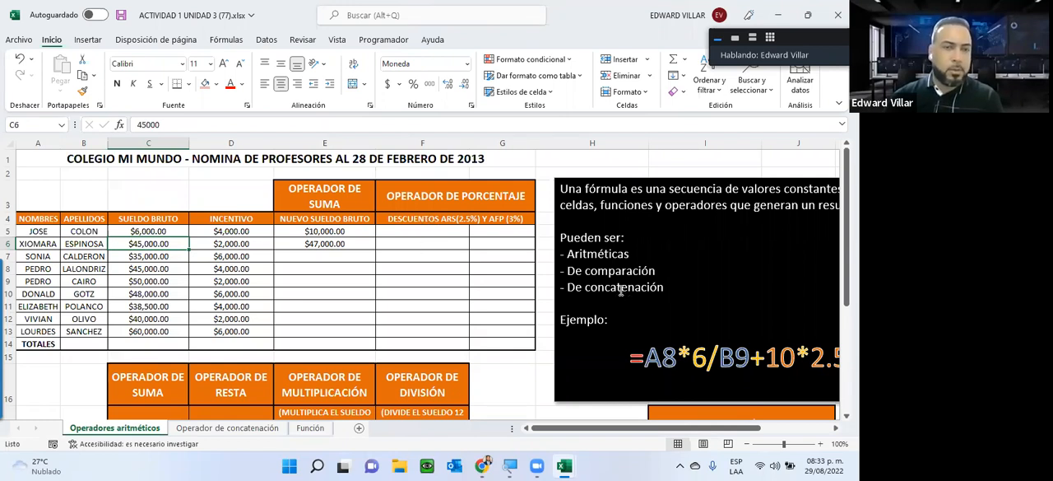
click(137, 233)
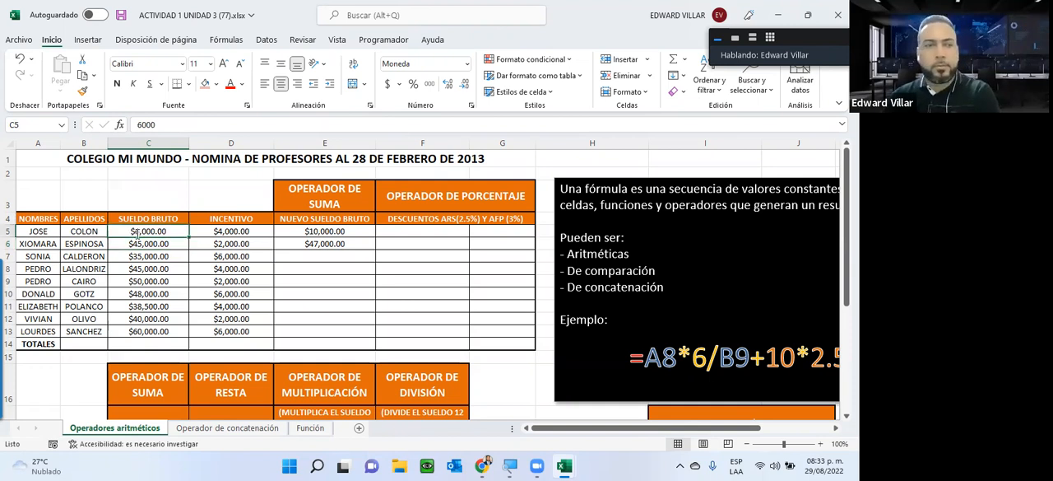
text(5000)
key(Return)
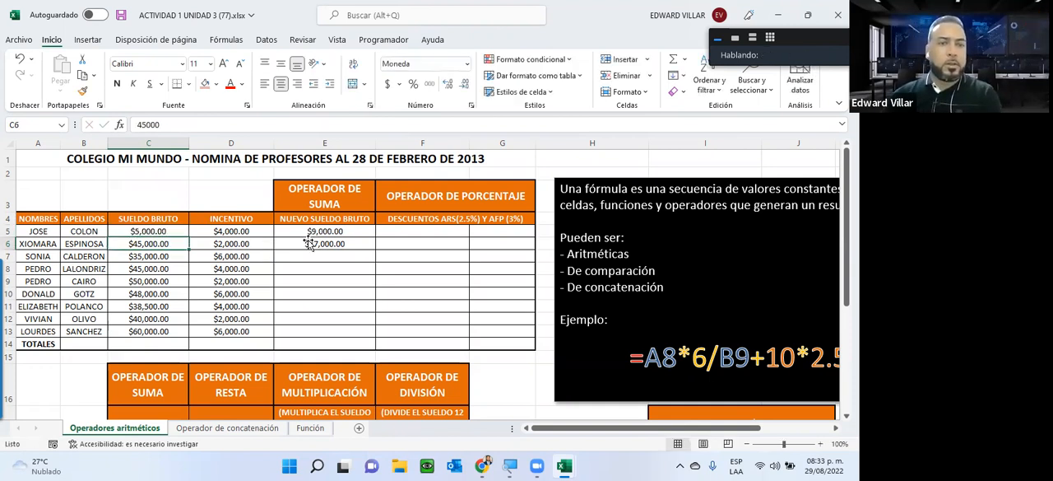
Step: Review the references in E6's formula, fill it down through E13, and check the copied formula in the last teacher's row
click(309, 244)
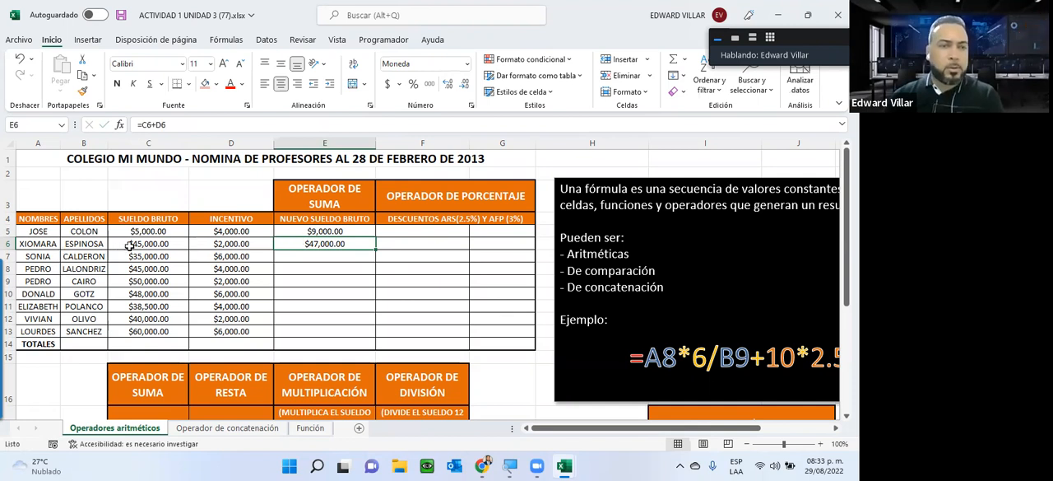
double_click(305, 243)
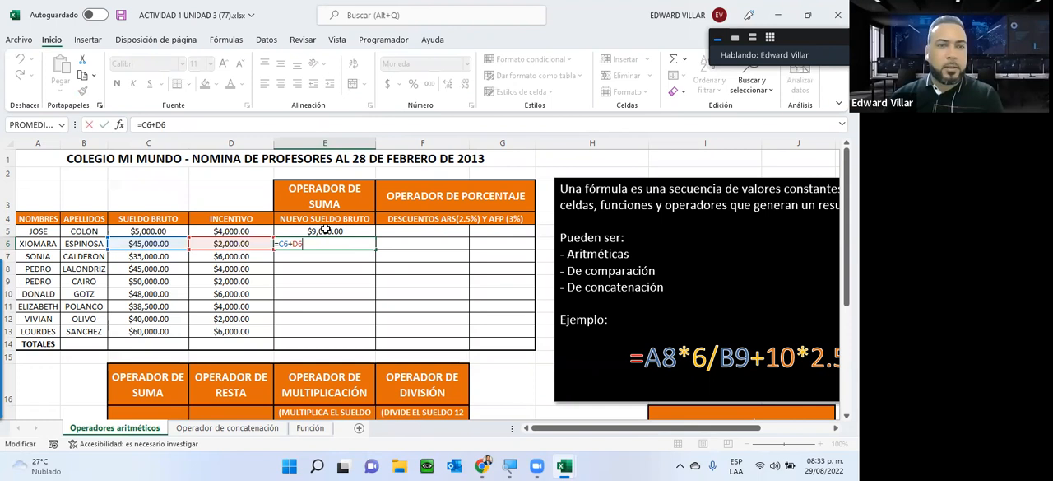
click(325, 232)
click(297, 244)
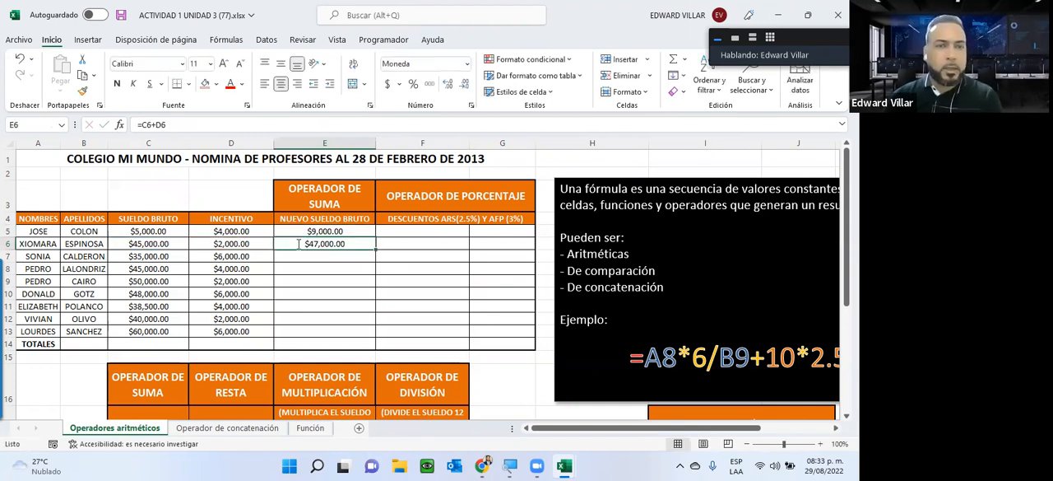
double_click(297, 244)
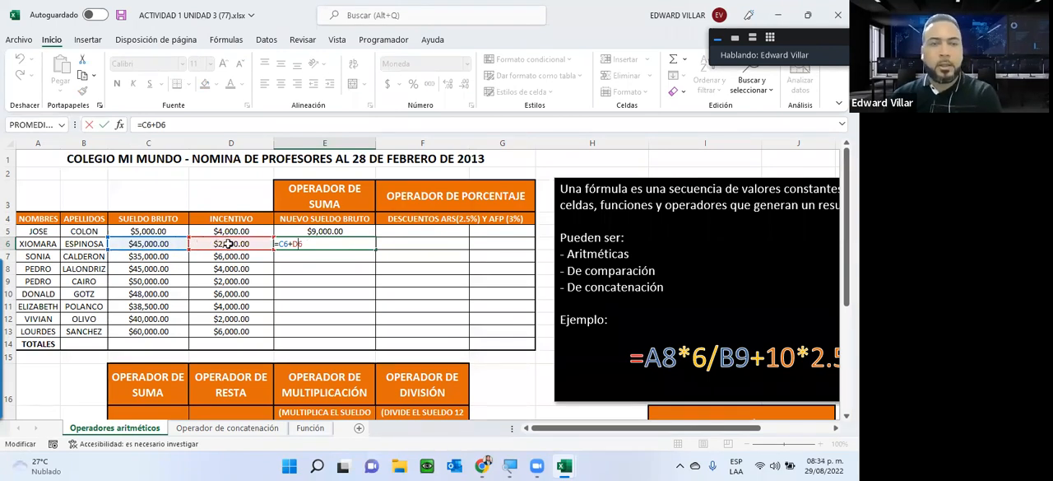
key(ctrl+Return)
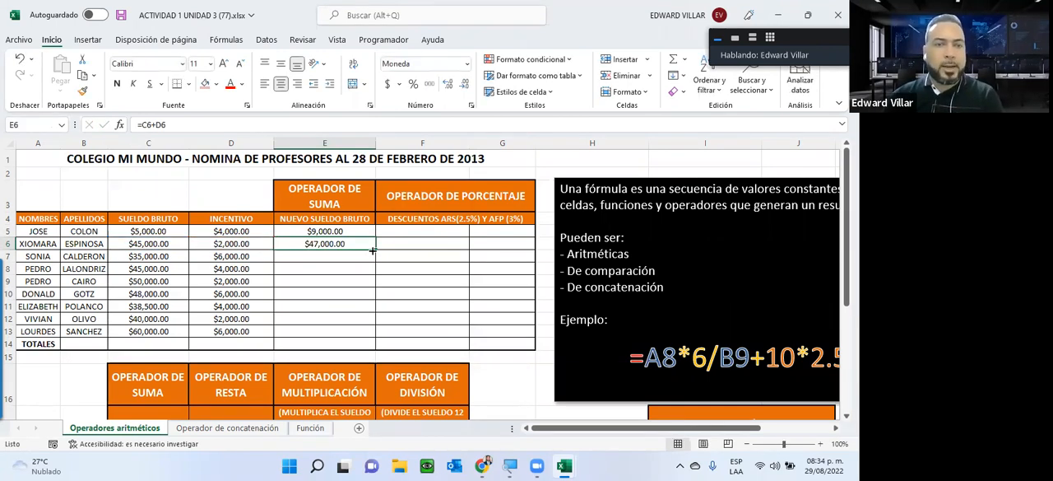
drag(374, 247, 370, 339)
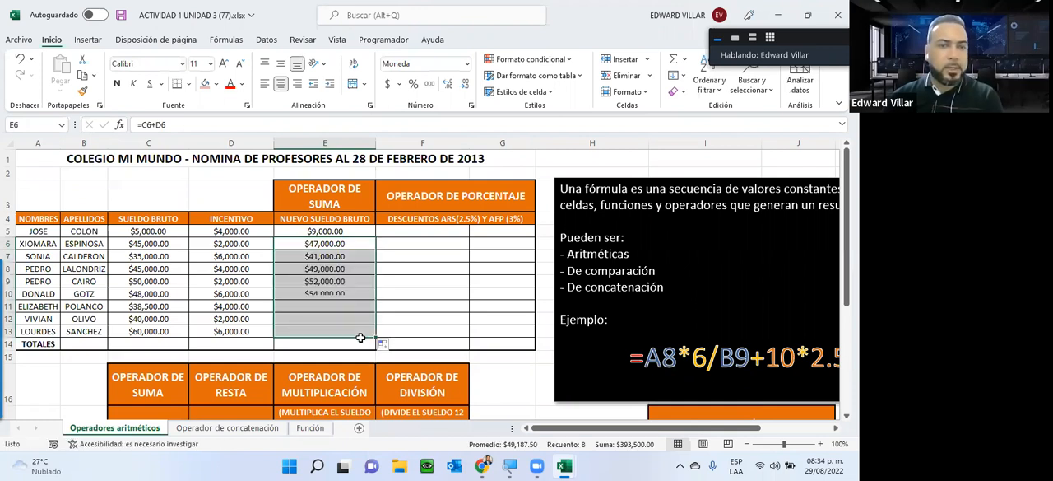
click(285, 332)
key(F2)
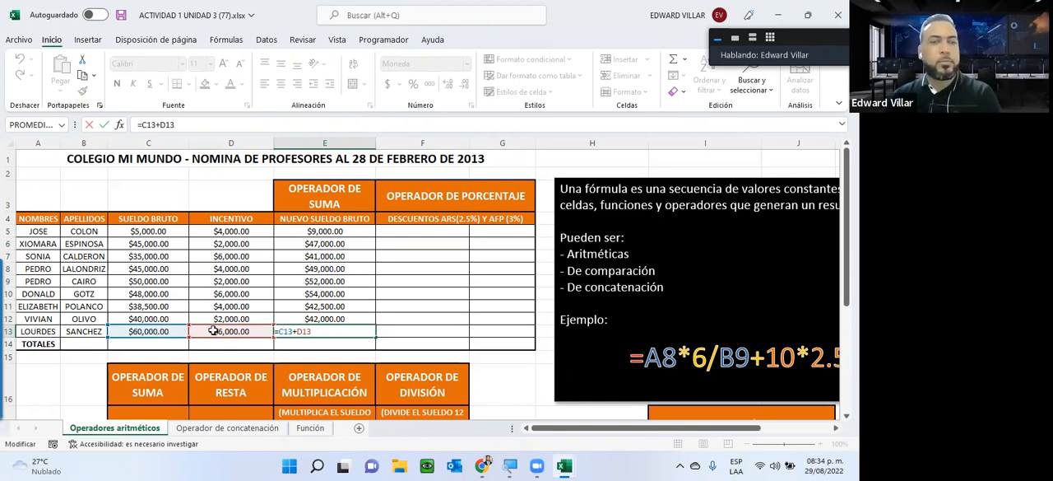
key(ctrl+Return)
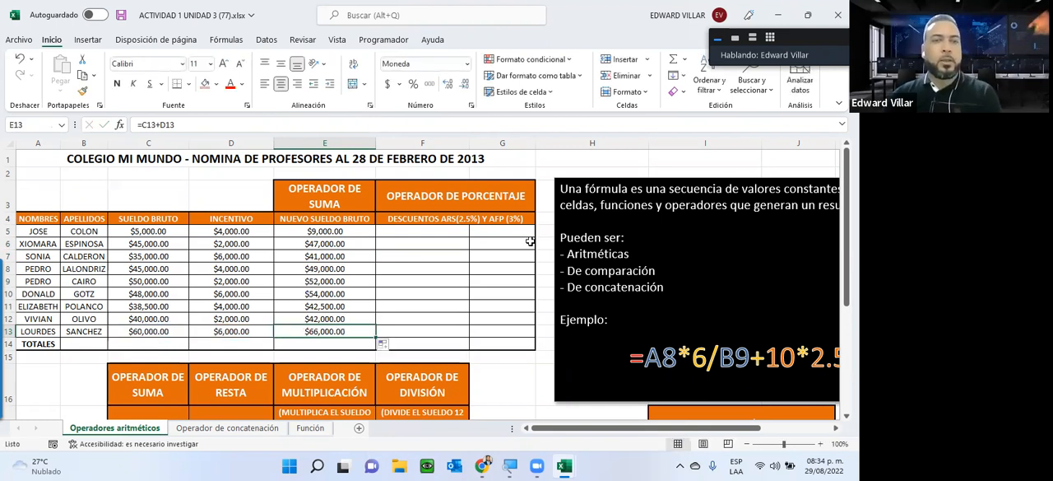
Step: Enter the formula =E5*2.5% in cell F5 to calculate the first teacher's ARS discount
click(429, 234)
text(=)
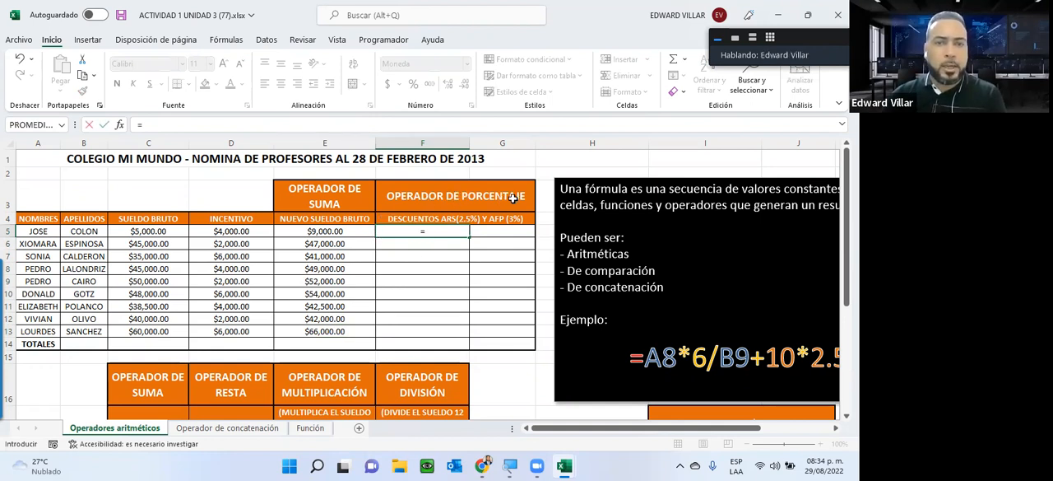
click(313, 231)
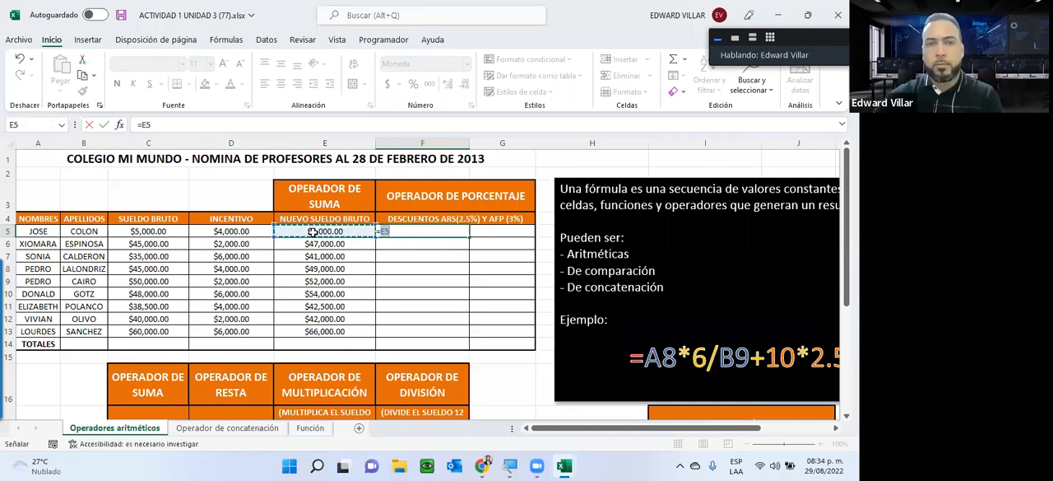
text(*2.5%)
key(ctrl+Return)
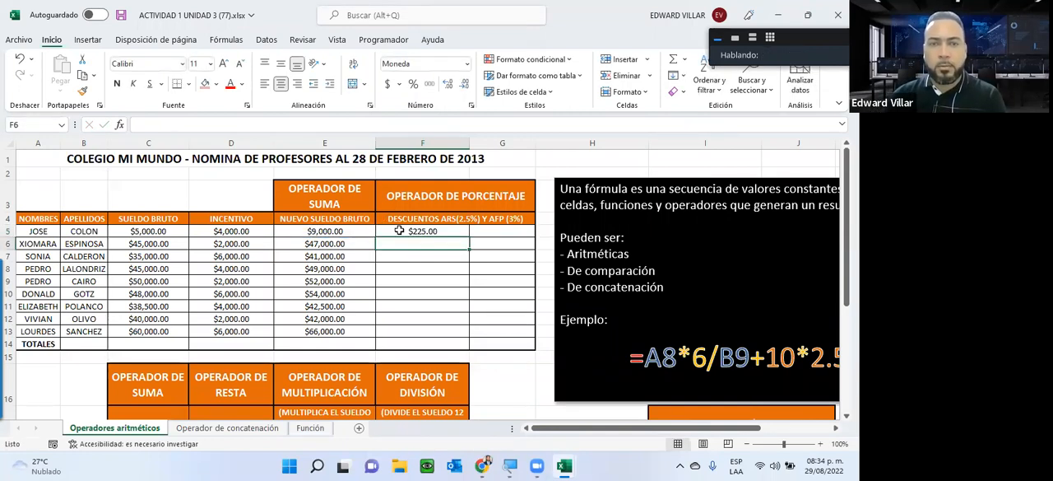
Step: Fill the ARS discount formula from F5 down through F13 and check the references in F13 and F5
double_click(400, 231)
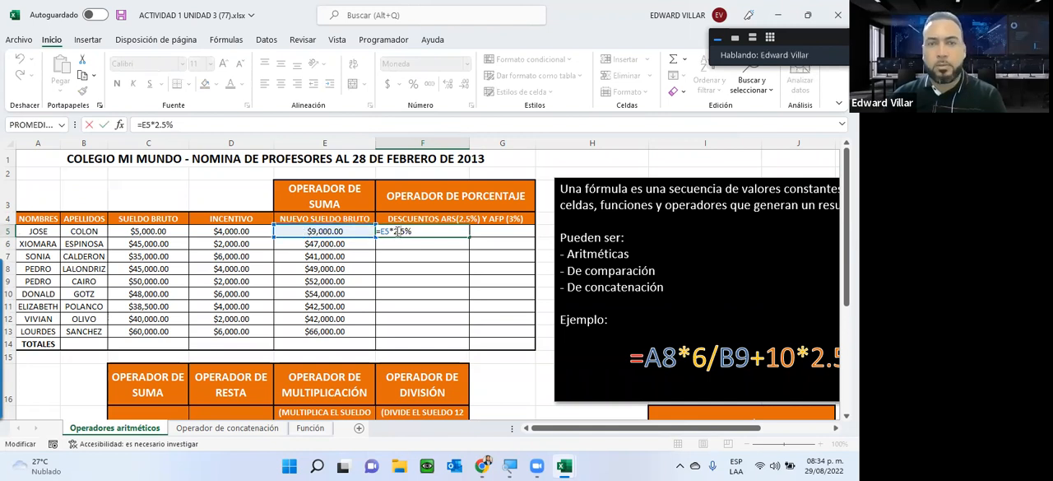
key(ctrl+Return)
drag(469, 237, 466, 245)
drag(452, 324, 387, 331)
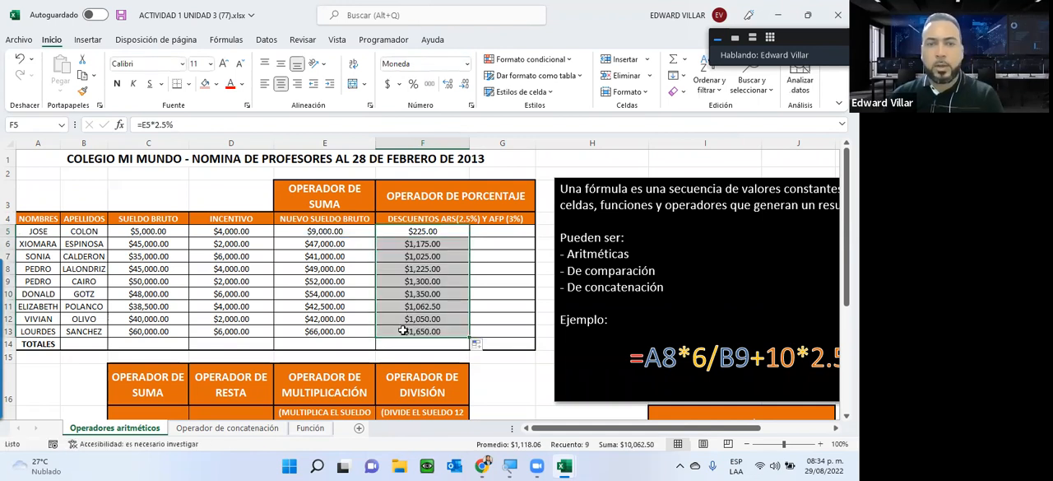
double_click(403, 330)
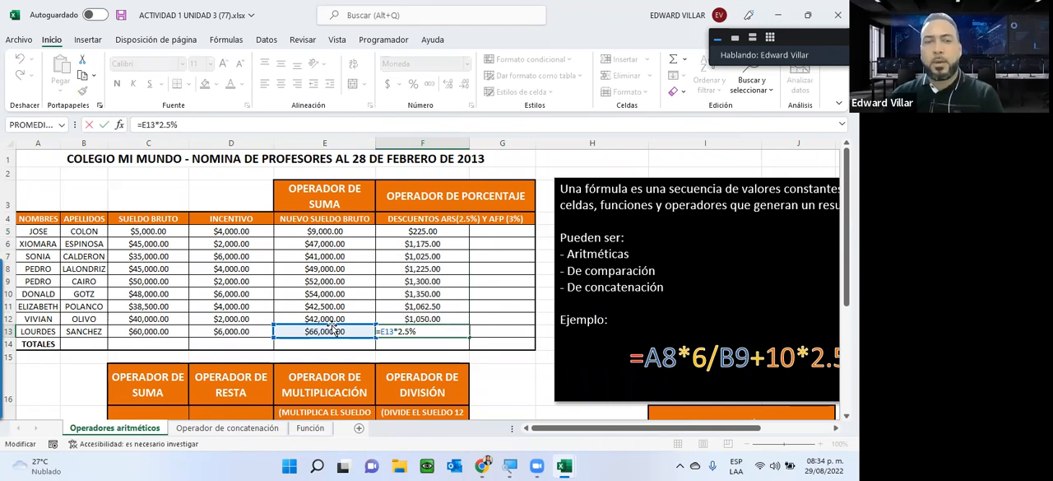
key(Escape)
double_click(415, 231)
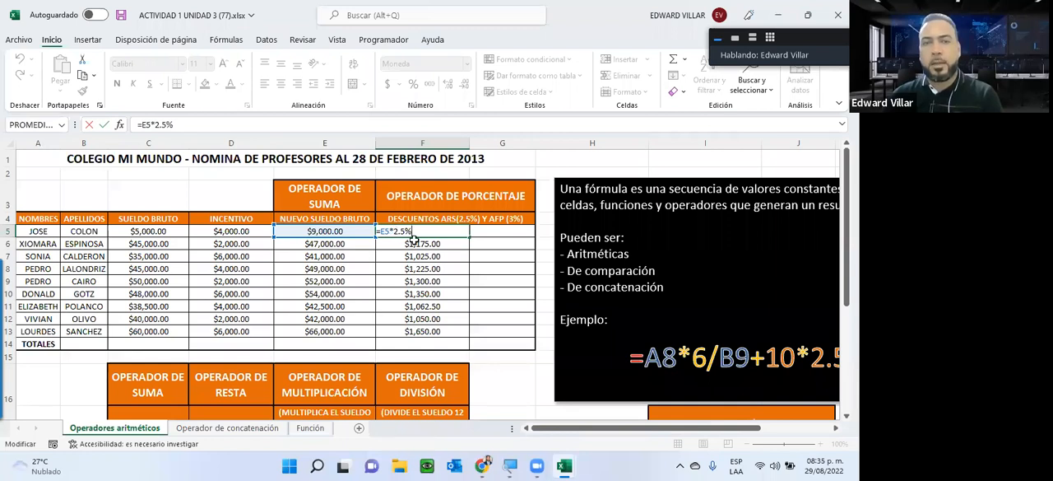
Step: Examine the references in the ARS discount formulas of F5, F6 and F7 and the filled range F5:F13
key(Return)
key(F2)
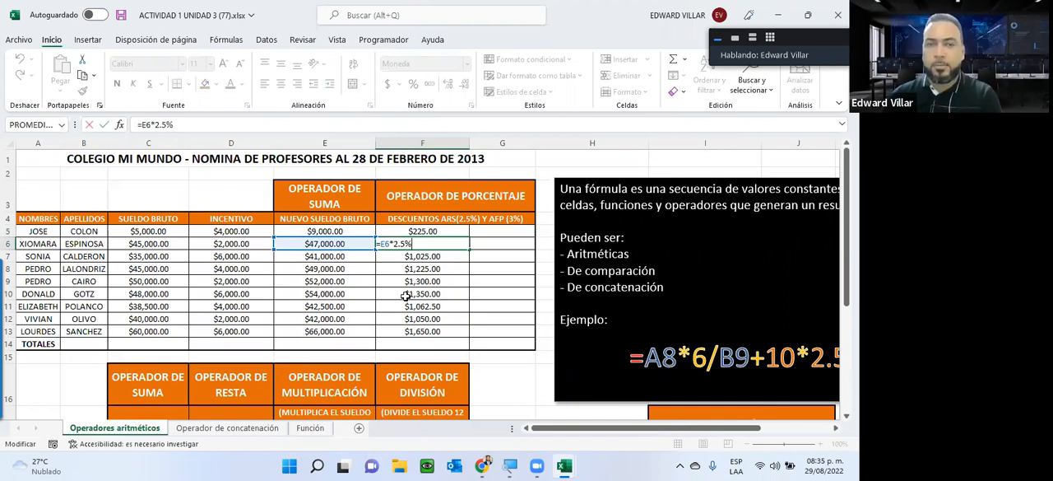
key(Return)
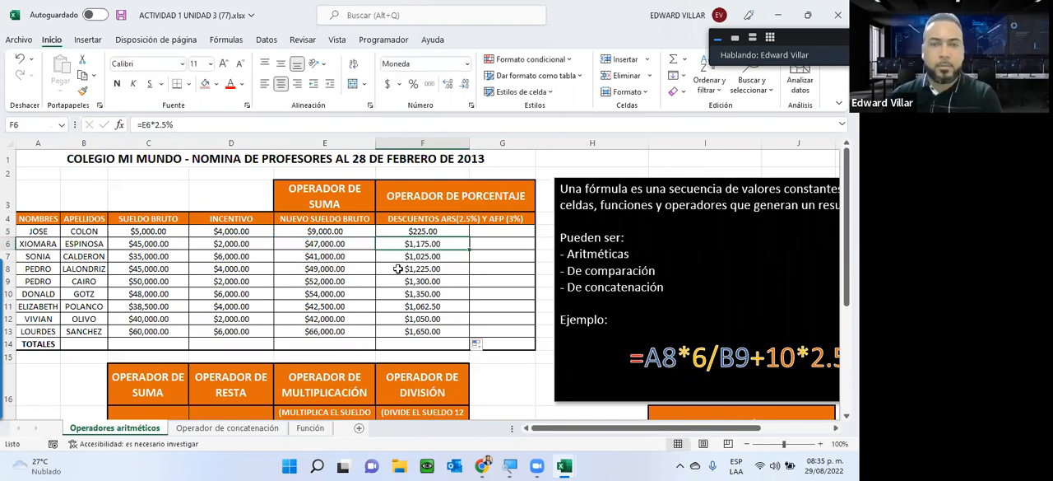
key(Return)
click(406, 254)
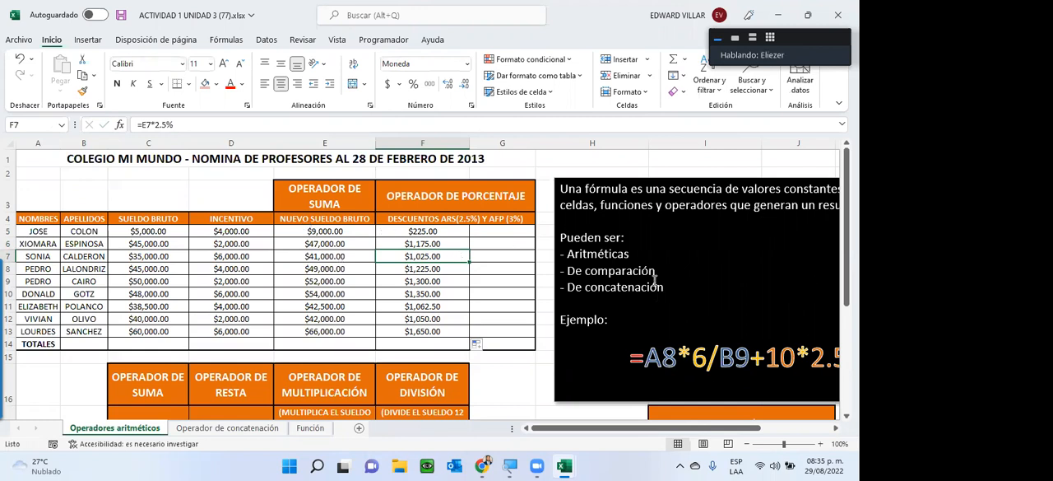
click(439, 231)
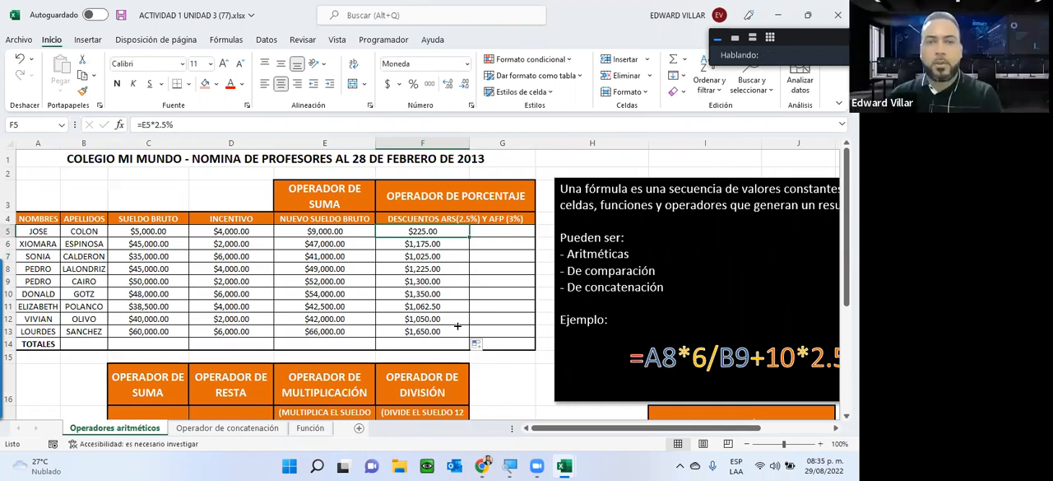
key(ctrl+shift+Down)
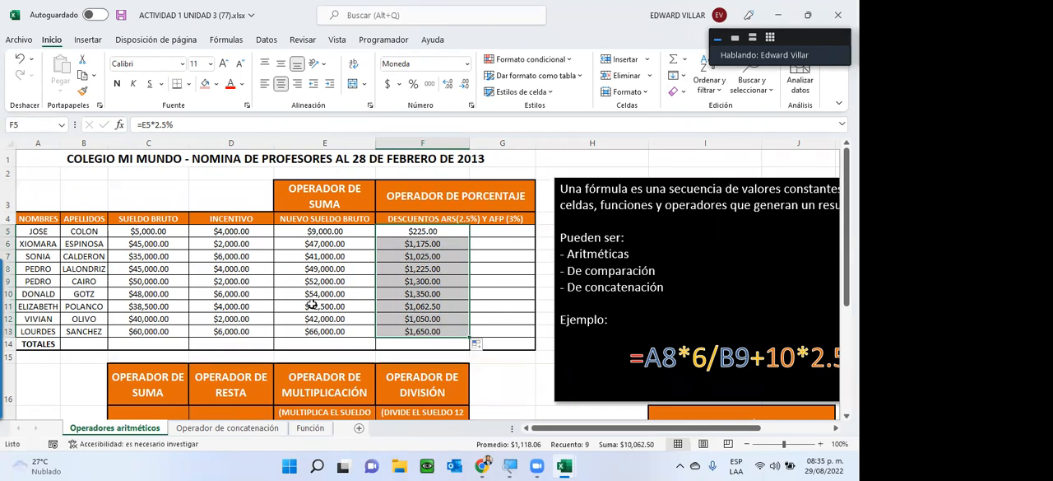
click(442, 233)
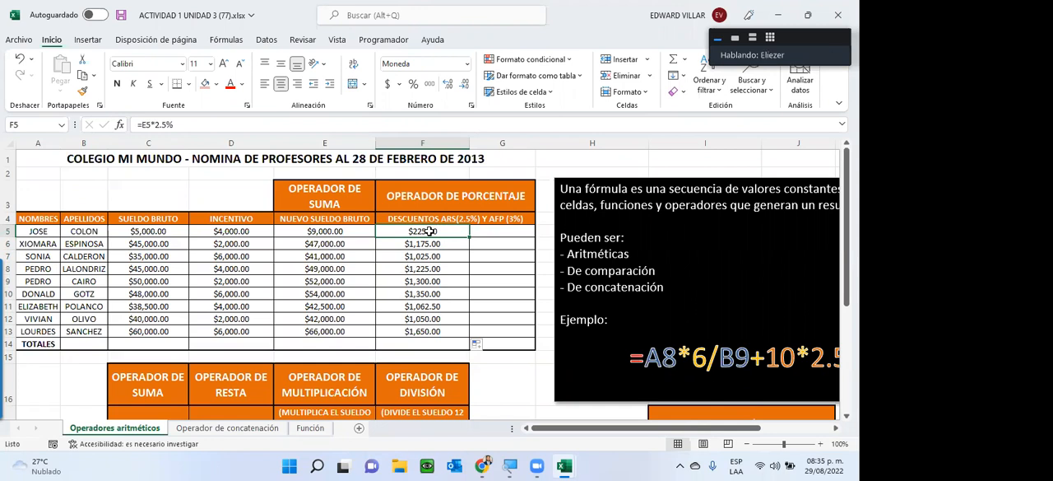
double_click(428, 231)
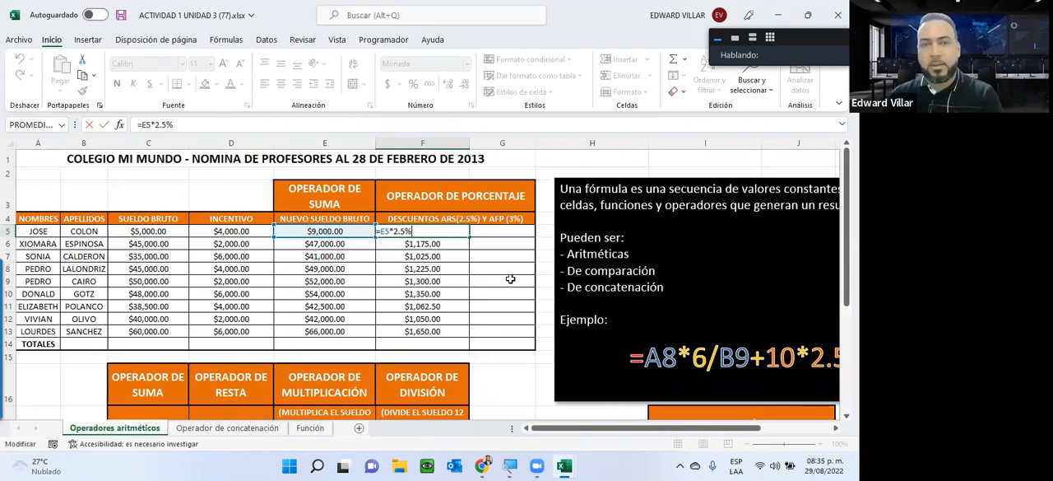
key(ctrl+Return)
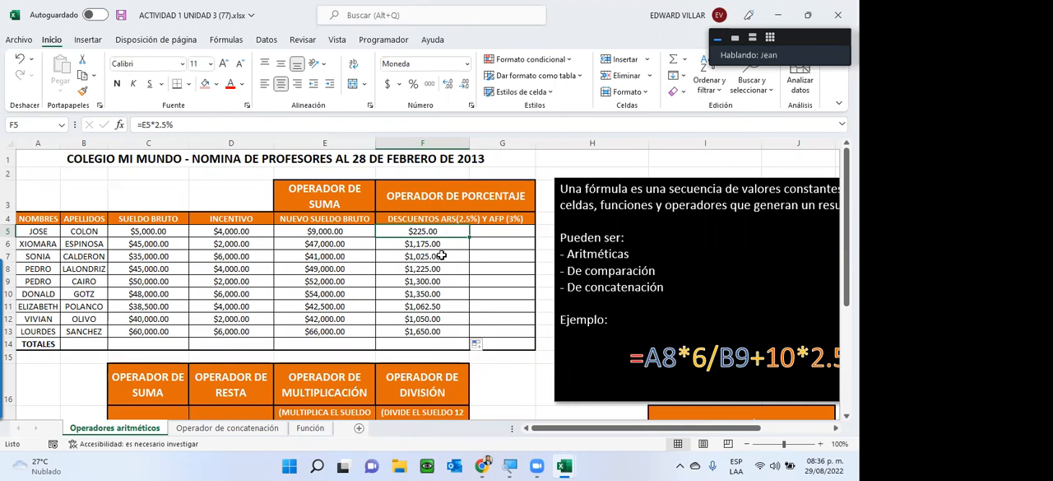
Step: Enter the AFP rate of 3% in cell H1
click(540, 160)
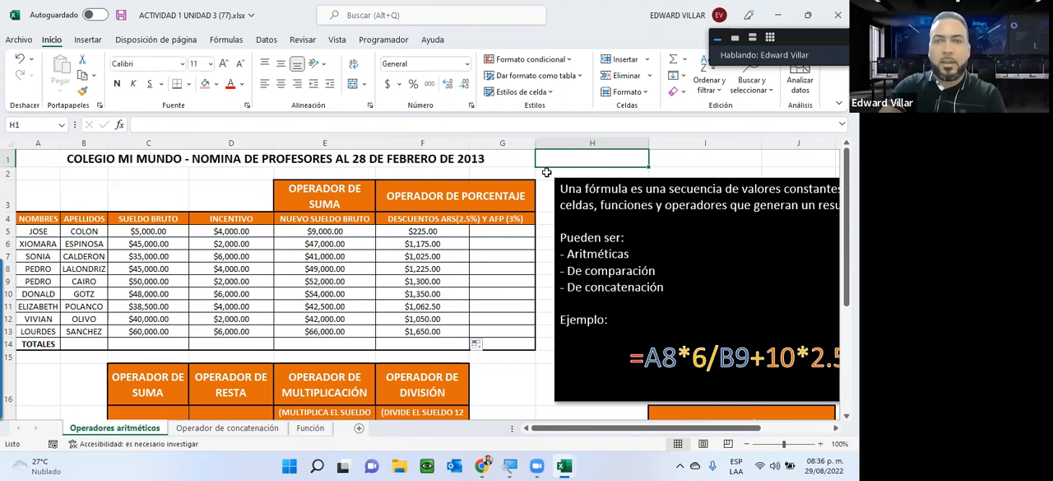
text(3)
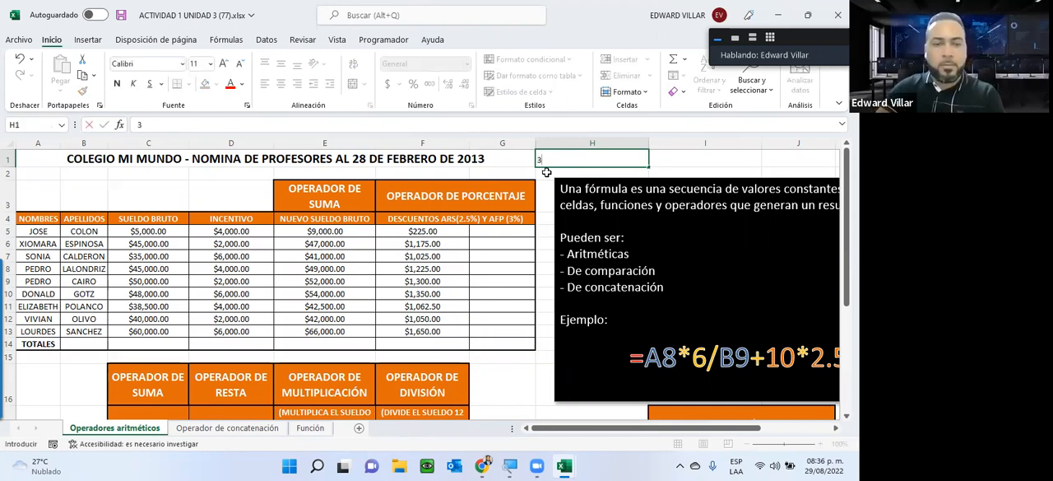
text(%)
key(ctrl+Return)
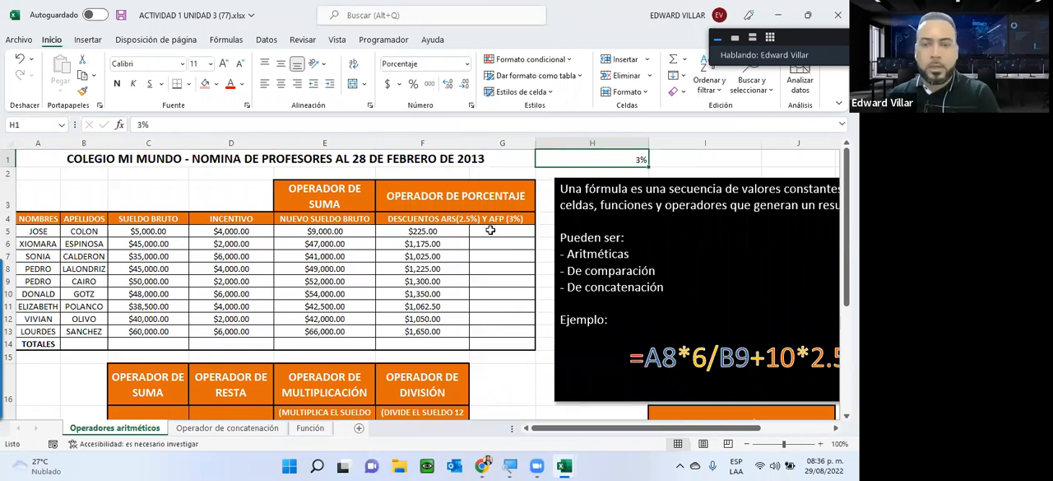
Step: Enter the formula =E5*H1 in cell G5 to calculate the first teacher's AFP discount
click(490, 230)
text(=)
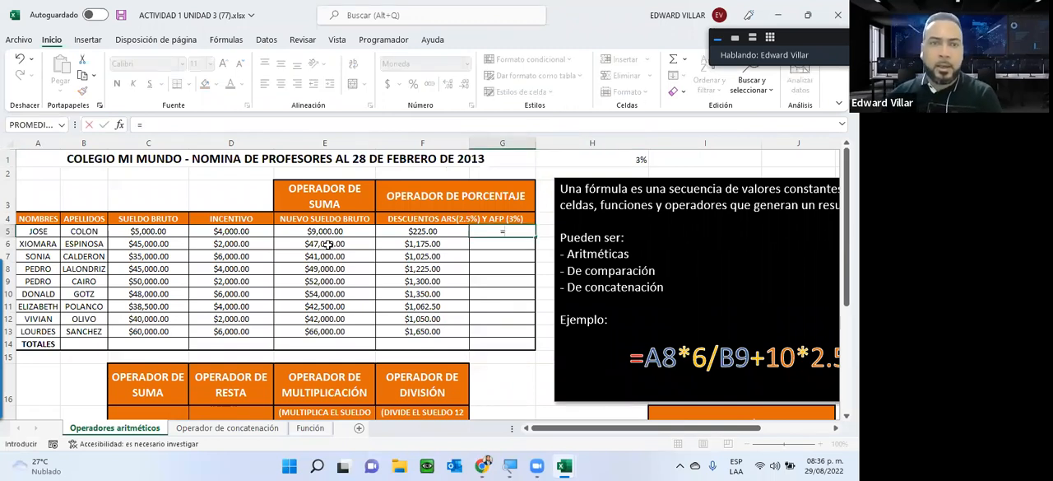
click(296, 233)
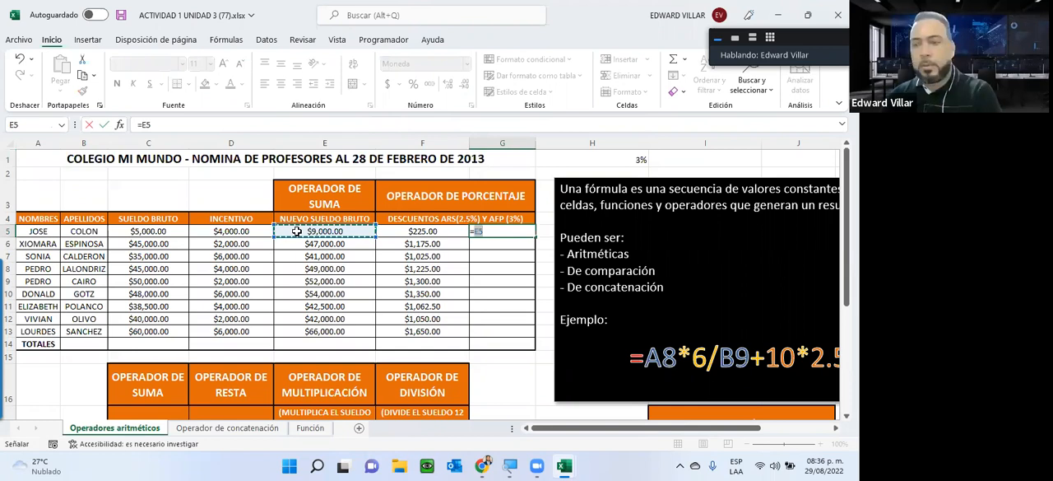
text(*)
click(616, 159)
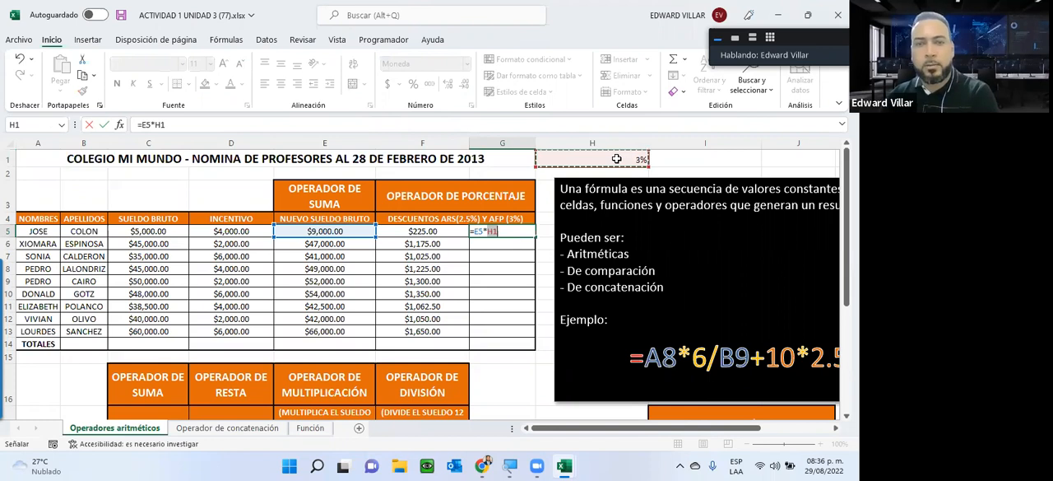
key(Return)
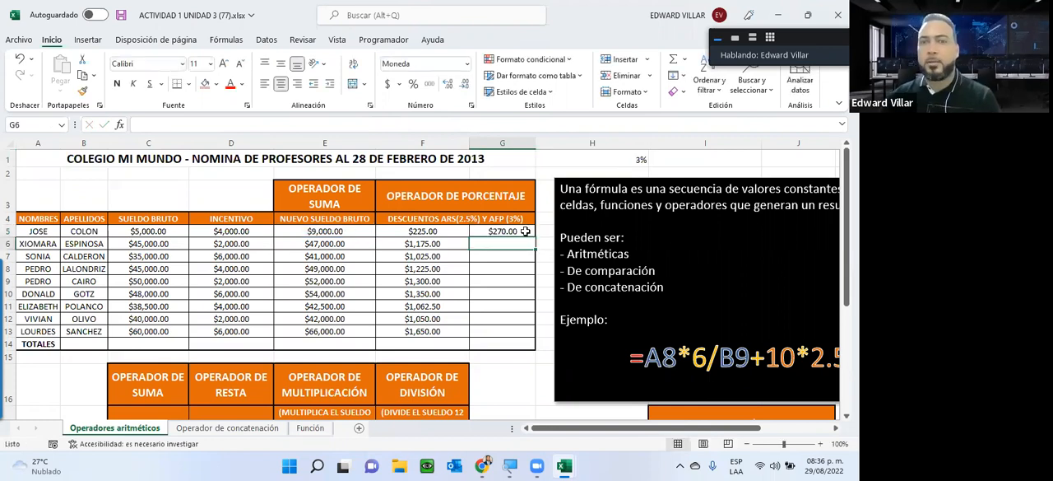
Step: Test the G5 formula by changing the rate in H1 to 4% and restoring it to 3%
click(599, 154)
text(4)
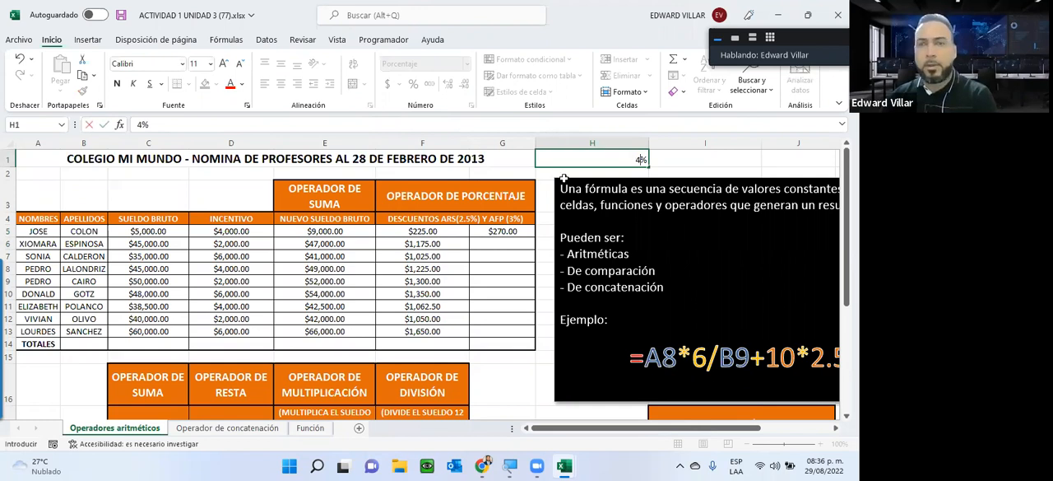
key(Escape)
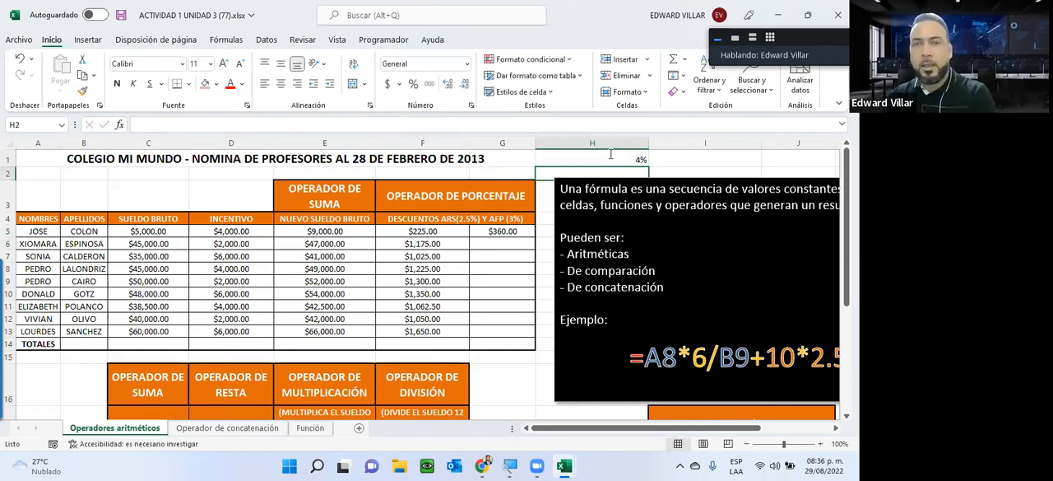
Step: Fill the AFP formula from G5 down through G13 and move the black explanation text box clear of column H
click(504, 232)
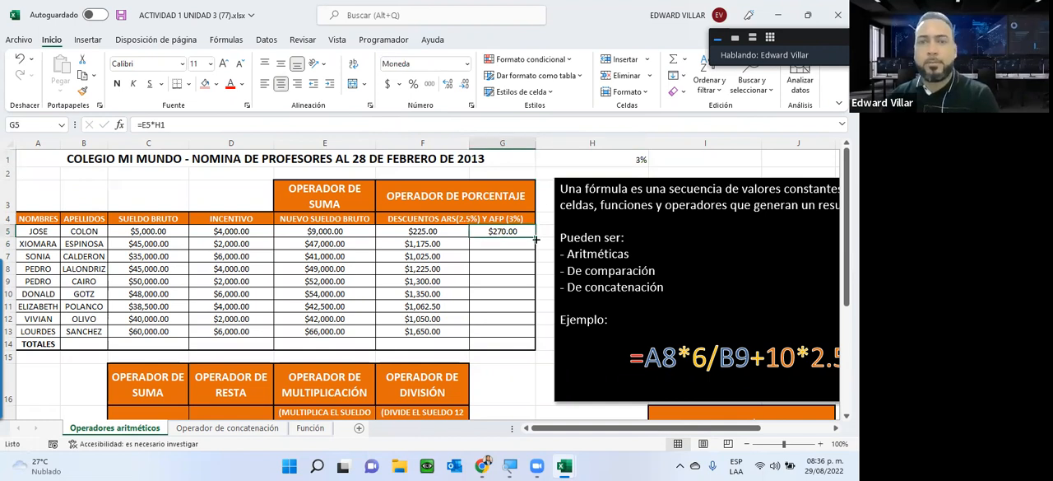
drag(521, 294, 506, 342)
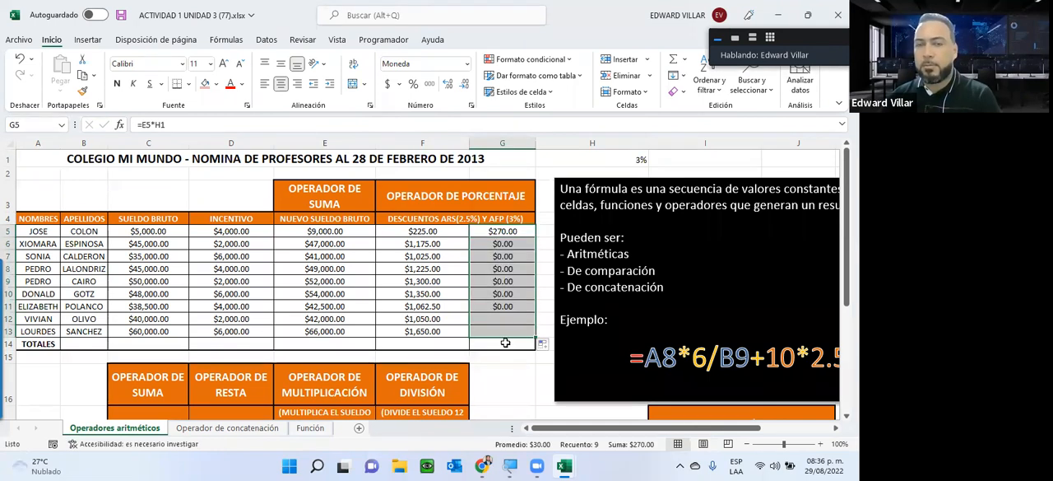
click(671, 183)
drag(790, 169, 909, 160)
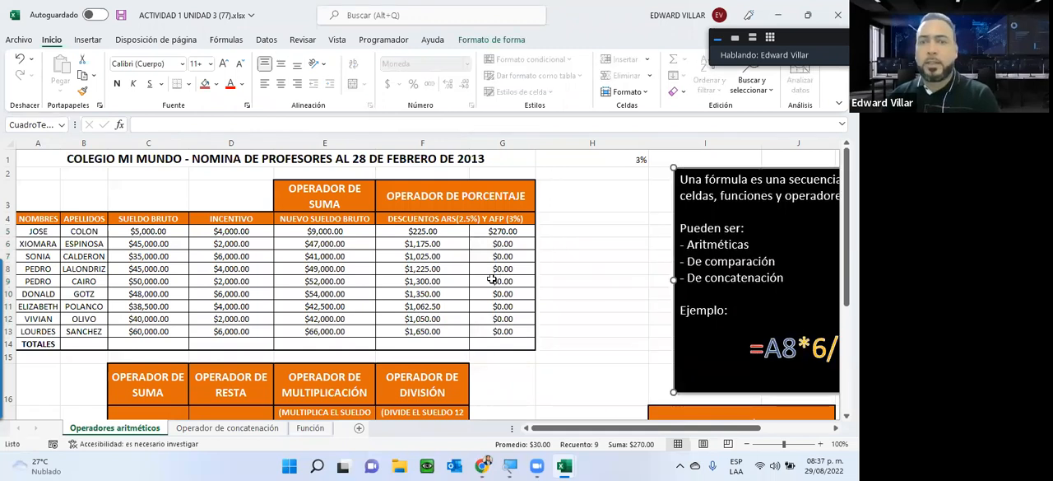
Step: Check which cells the copied AFP formulas in G9, G12 and G13 refer to
click(491, 280)
double_click(477, 282)
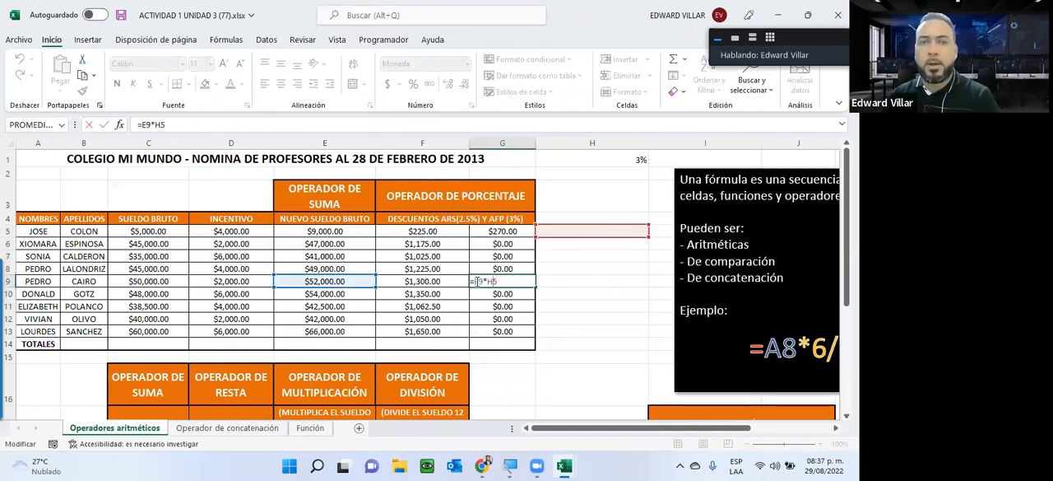
key(Escape)
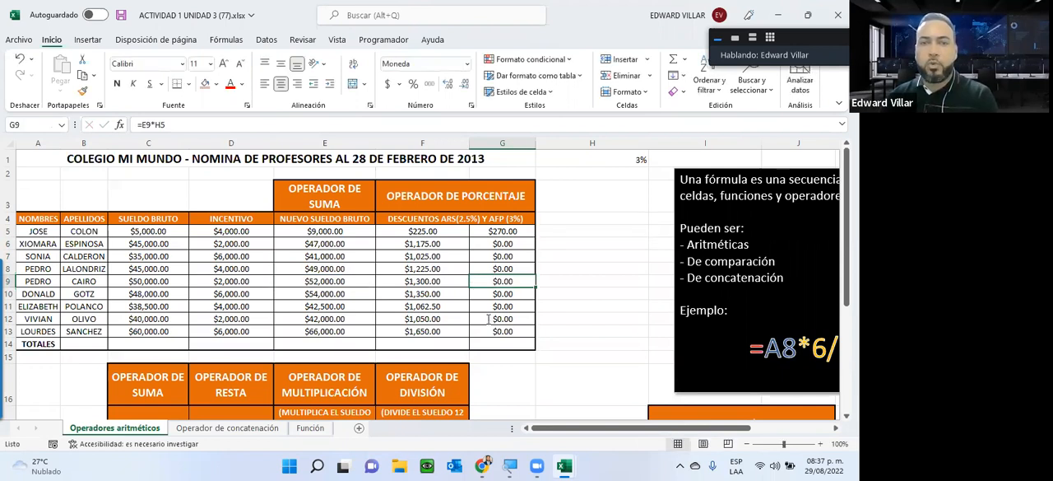
double_click(489, 318)
key(Escape)
click(486, 331)
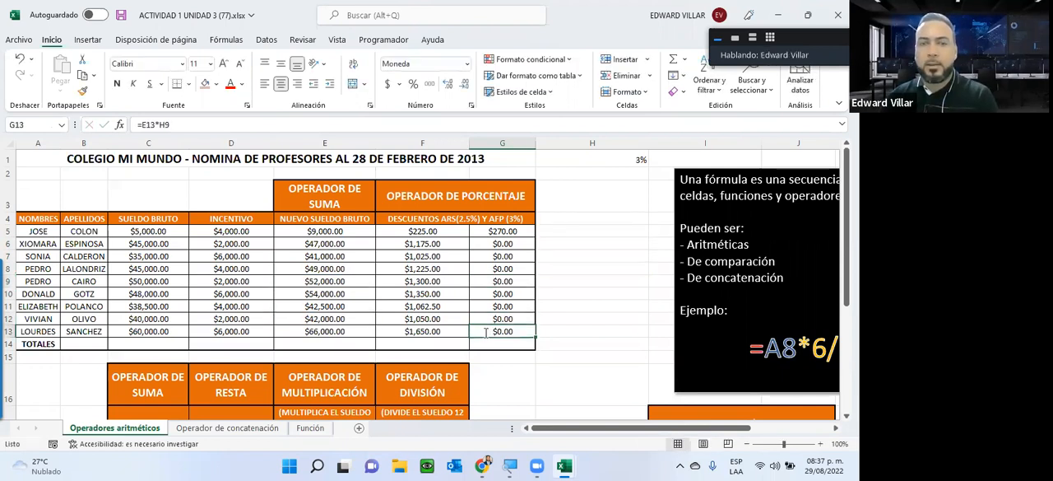
double_click(486, 332)
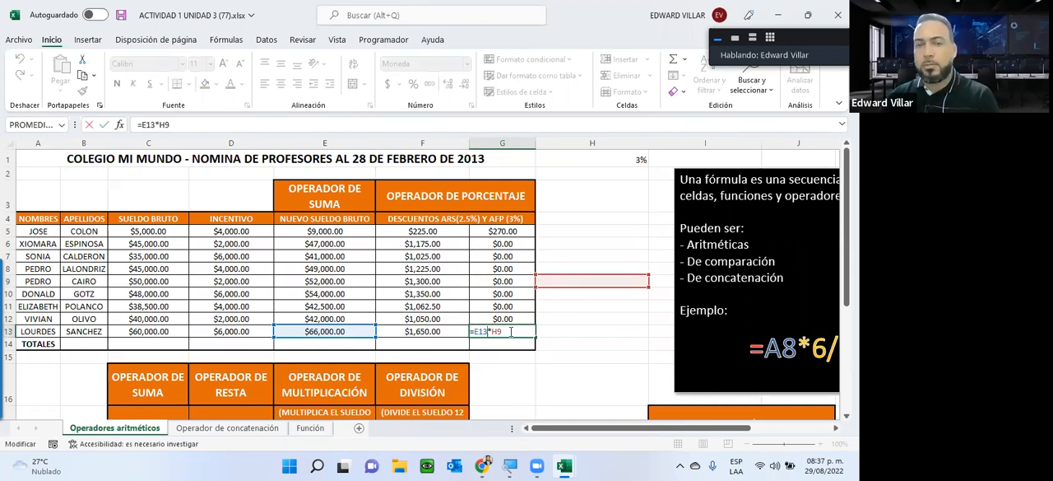
key(Escape)
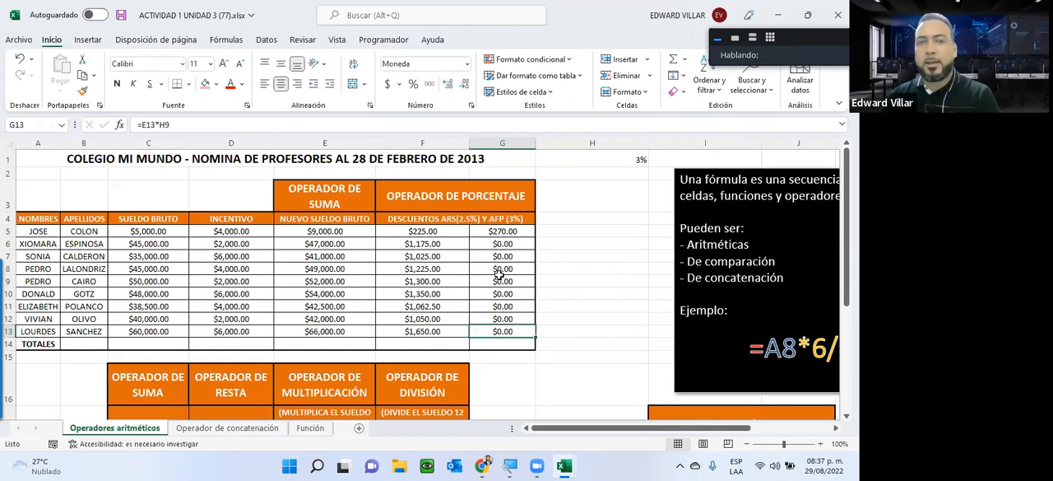
Step: Clear the copied formulas in G6:G13 and make the H1 reference in G5 absolute, giving =E5*$H$1
drag(502, 243, 502, 331)
key(Delete)
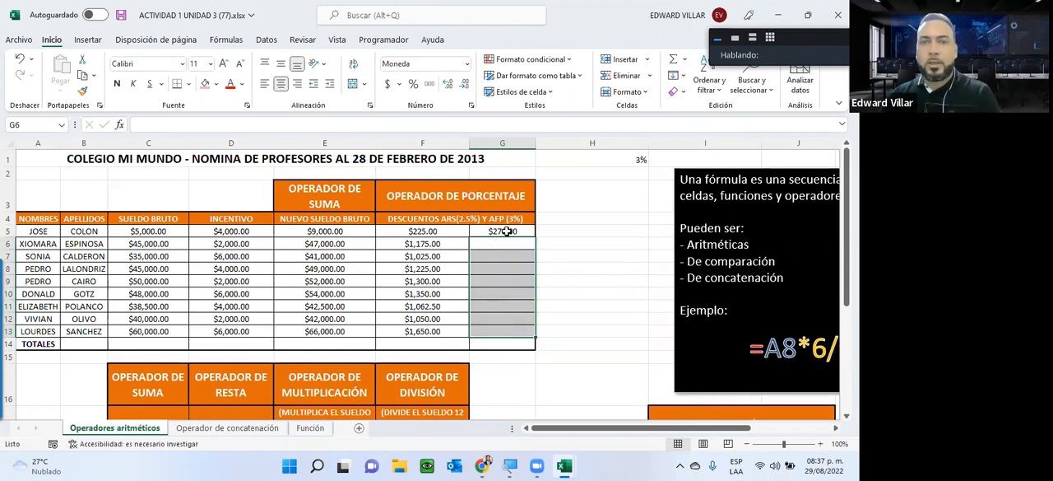
click(500, 233)
key(F2)
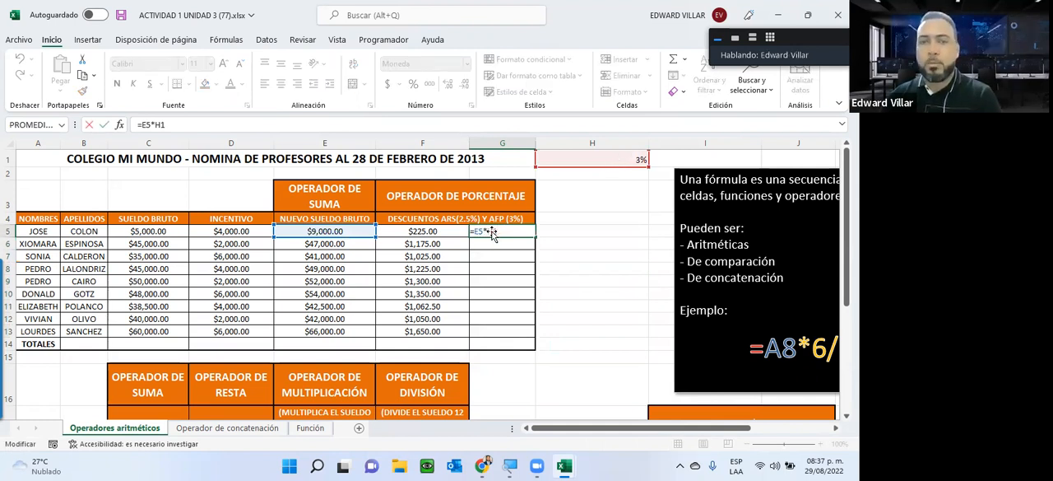
click(639, 151)
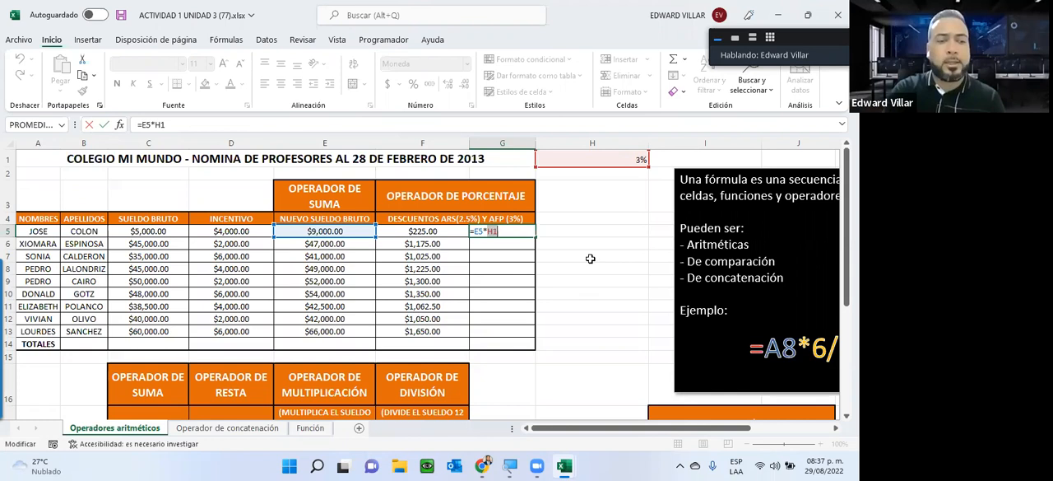
key(F4)
drag(489, 232, 510, 233)
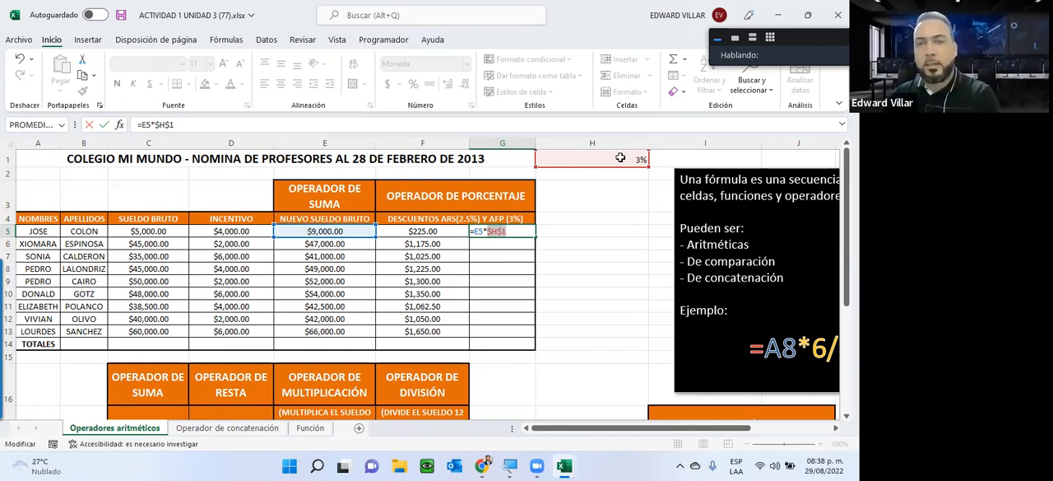
key(Return)
Step: Fill the AFP formula with the absolute reference from G5 down through G13 and check the references in G13
click(515, 231)
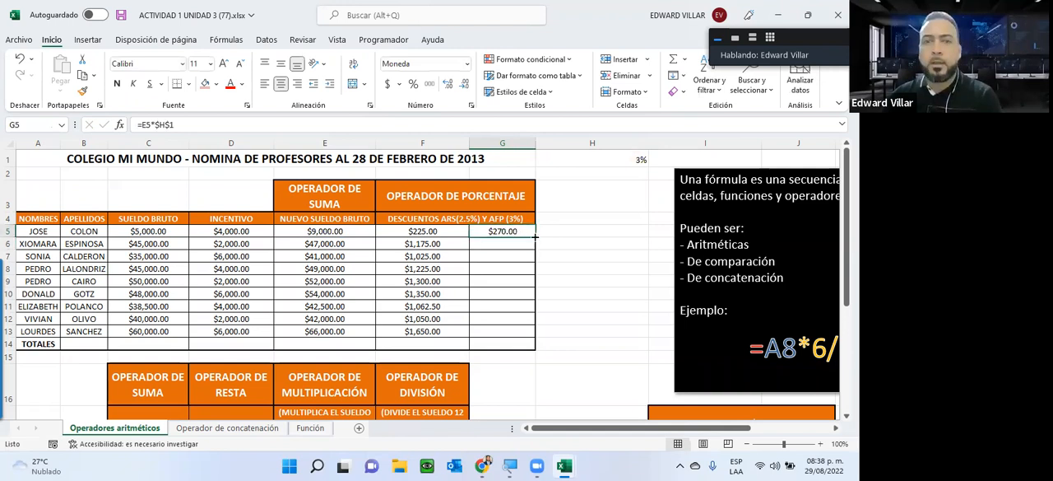
drag(535, 237, 525, 331)
double_click(477, 331)
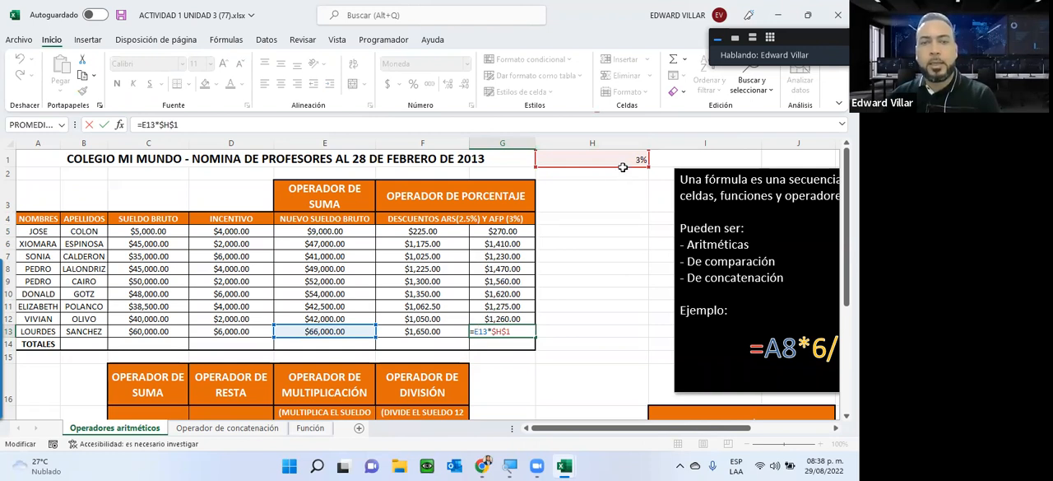
key(ctrl+Return)
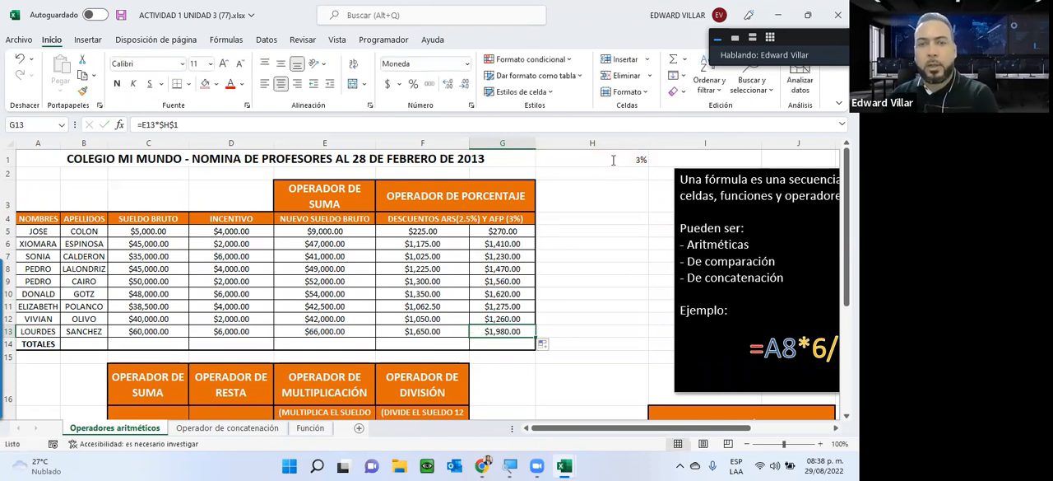
Step: Change the AFP rate in H1 to 4% to test the whole AFP discount column
click(613, 160)
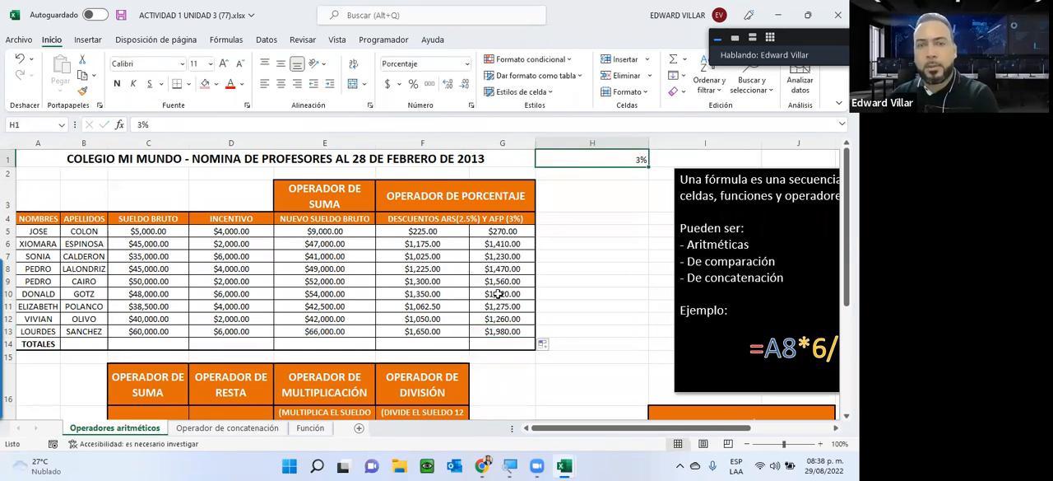
text(4)
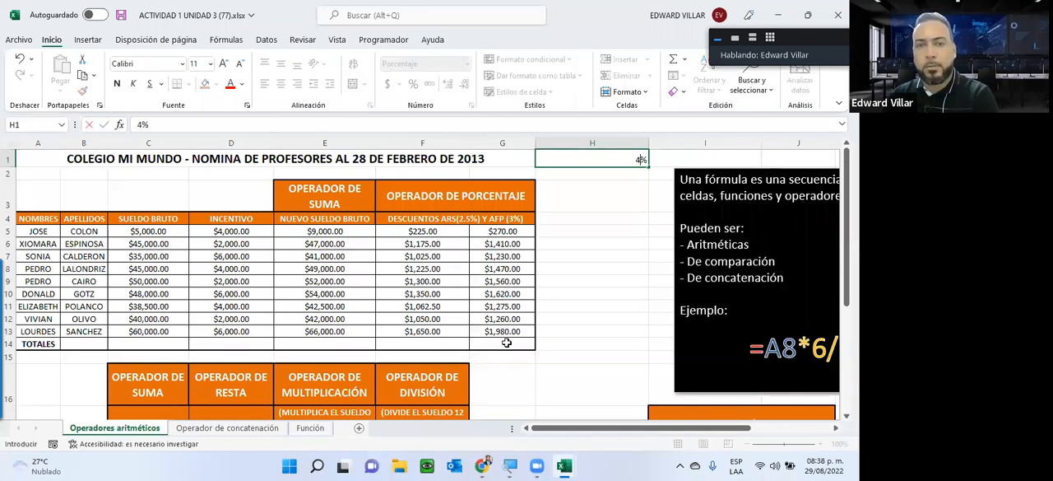
key(Return)
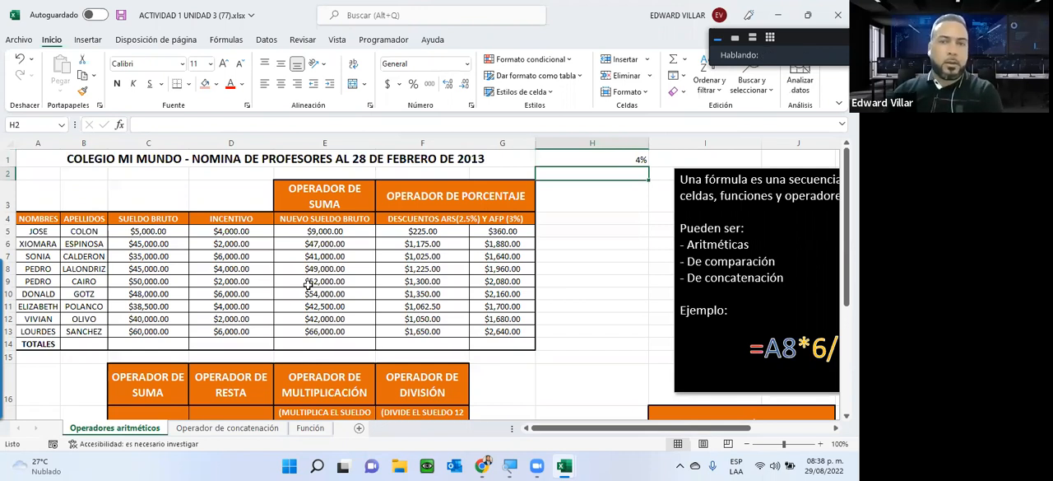
Step: Undo the AFP rate change in H1 and the AFP formula fill in G6:G13
scroll(317, 300, down, 1)
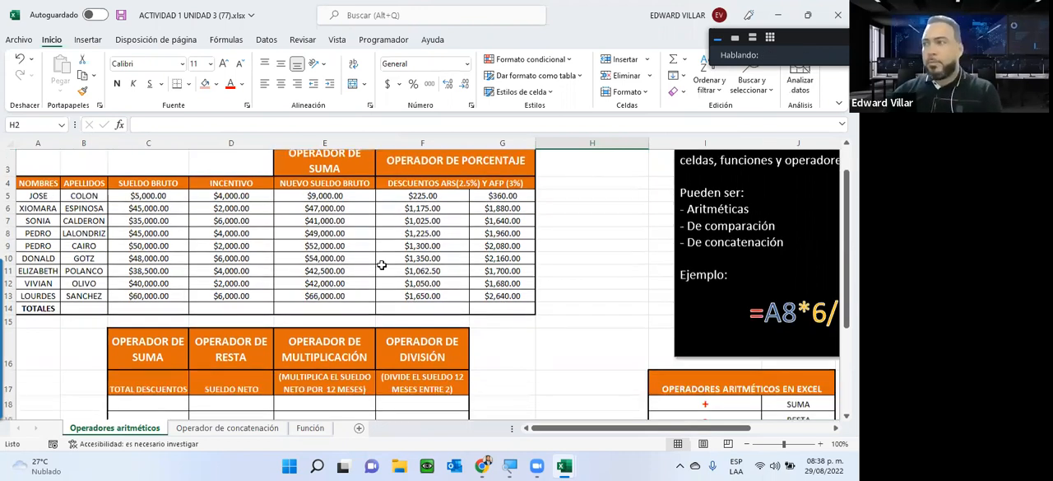
scroll(382, 265, up, 1)
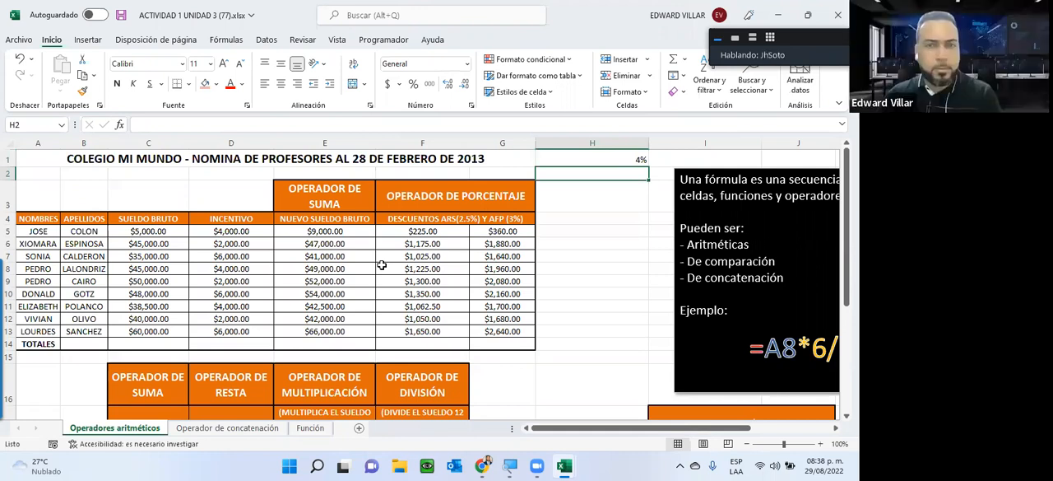
key(ctrl+z)
key(ctrl+z)
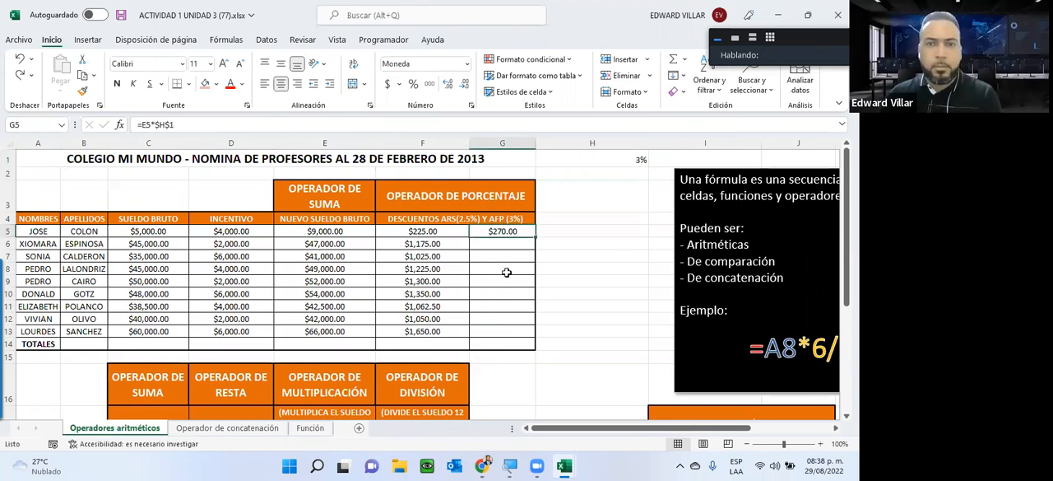
Step: Replace the absolute reference in G5's AFP formula with a relative reference to H1, giving =E5*H1
double_click(492, 231)
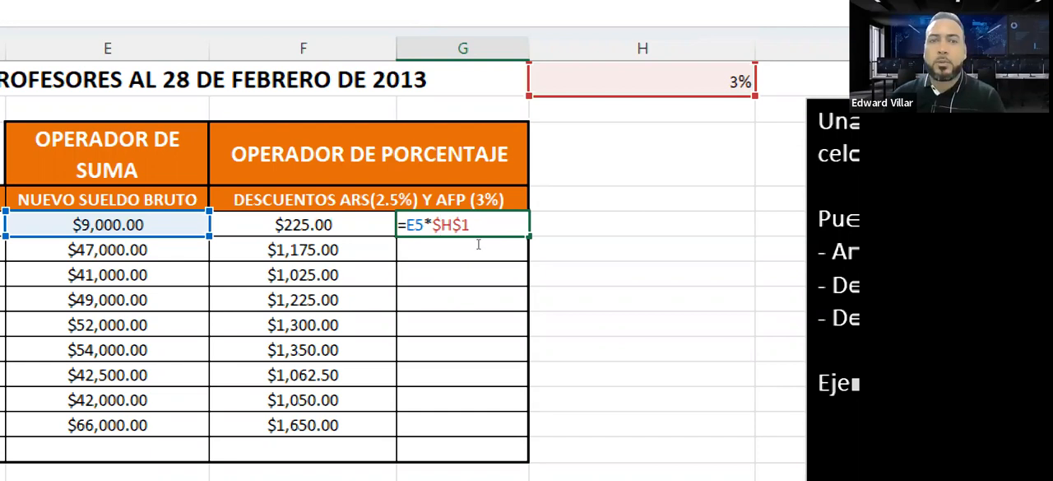
key(shift+Right)
key(shift+Right)
key(shift+Right)
key(shift+Right)
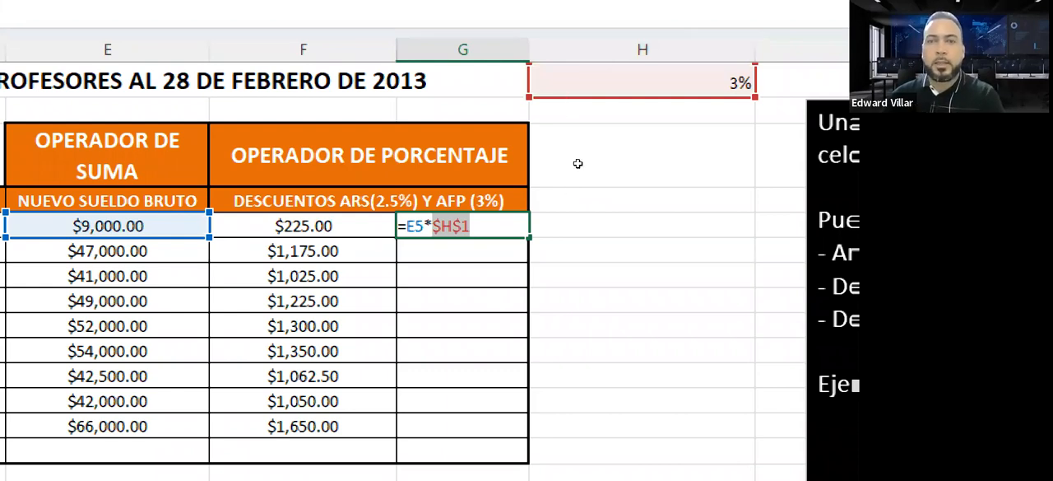
key(BackSpace)
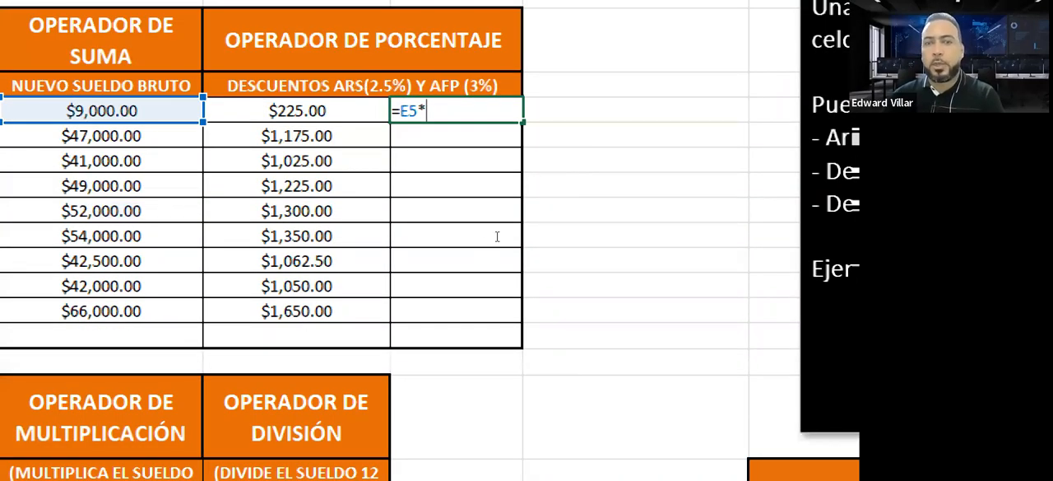
click(601, 168)
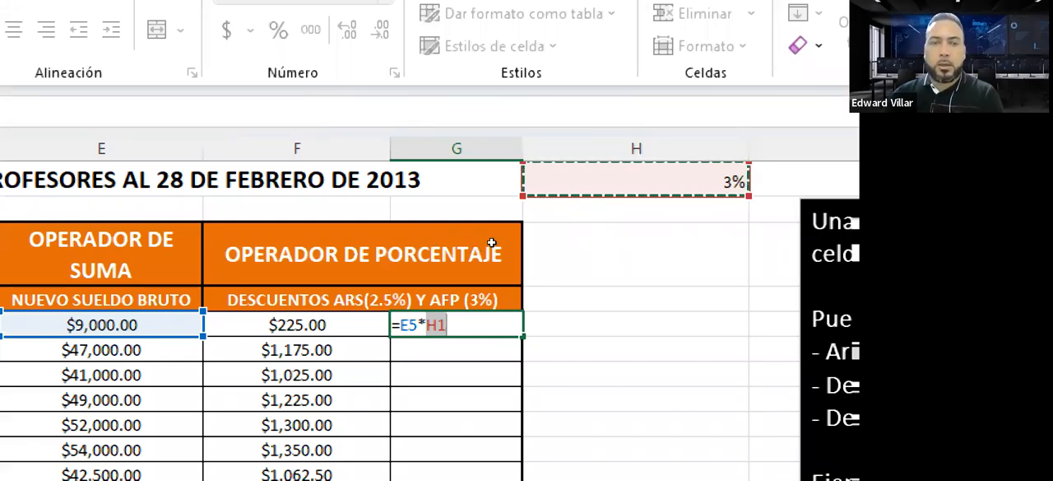
key(F2)
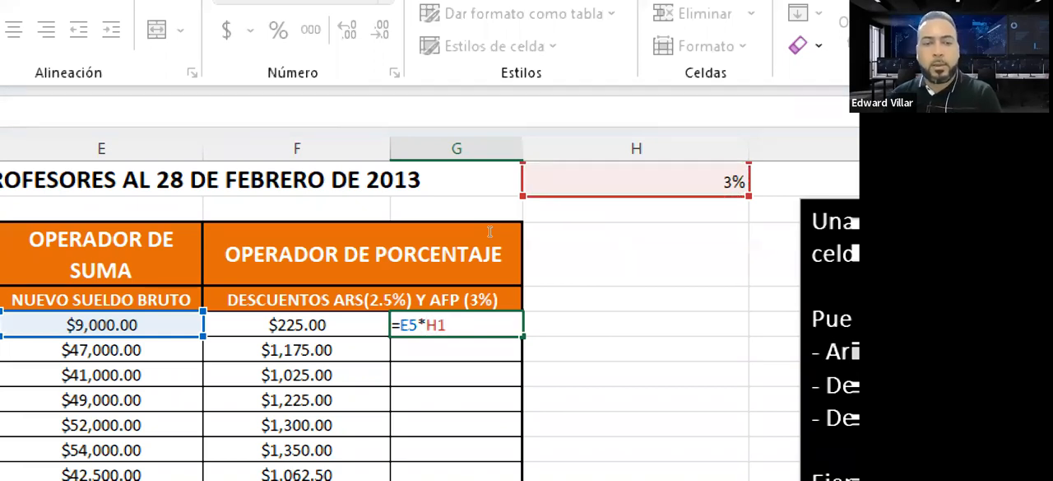
Step: Cycle the H1 reference in G5 through its absolute and mixed forms back to relative
key(F4)
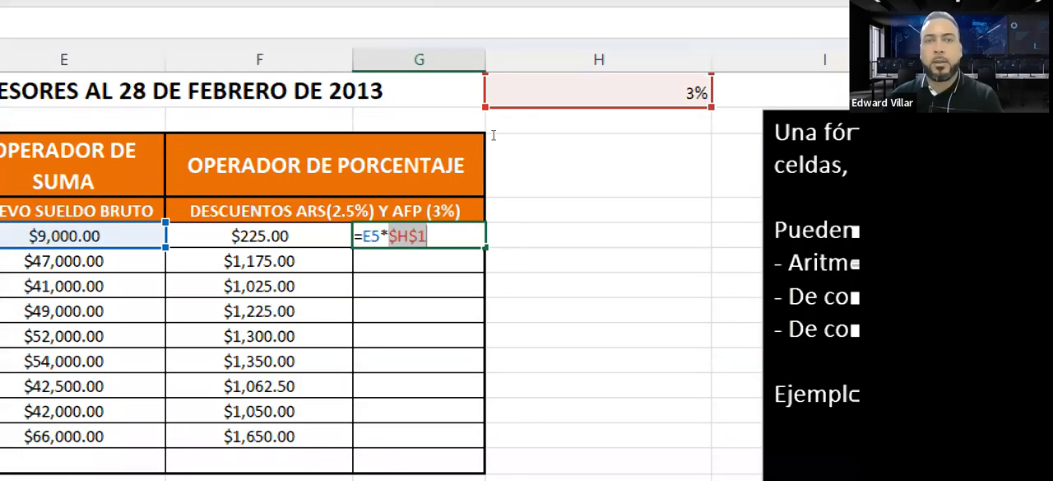
key(F4)
key(F4)
key(F4)
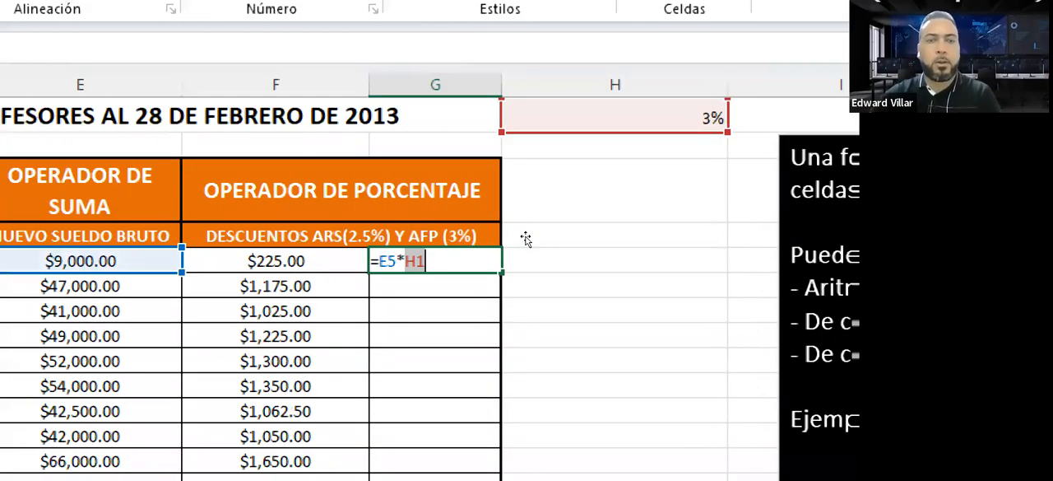
Step: Add dollar signs to make the H1 reference in G5 absolute, switch it to row-only H$1, and enter =E5*H$1
key(Left)
text($)
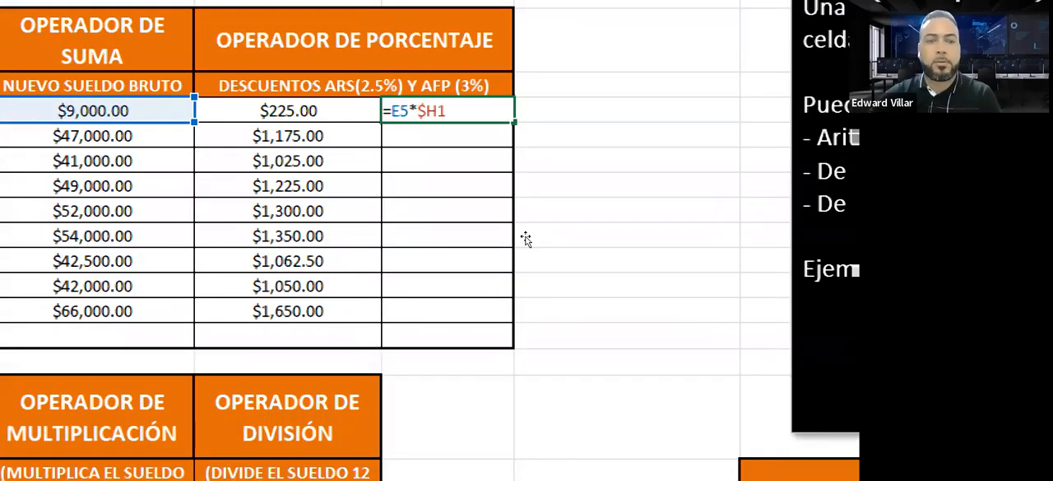
key(Right)
text($)
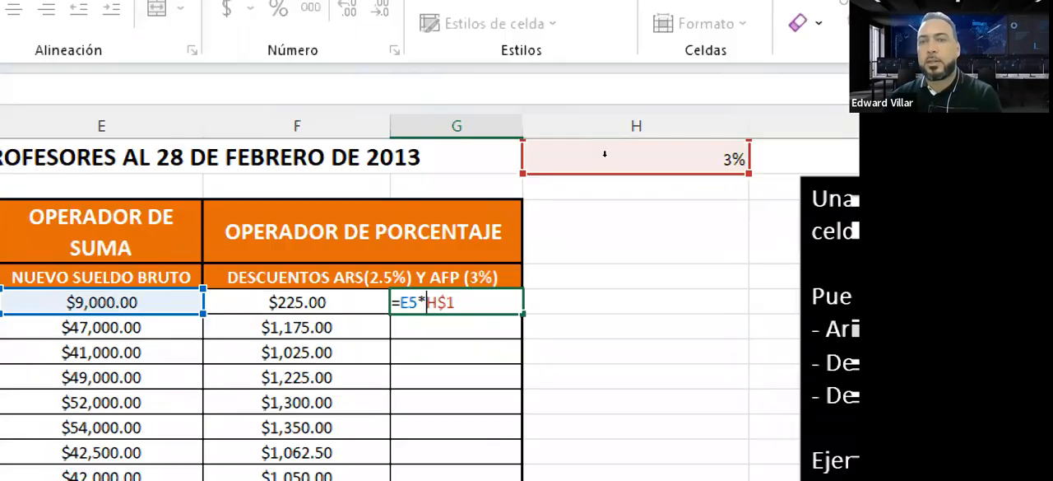
key(F4)
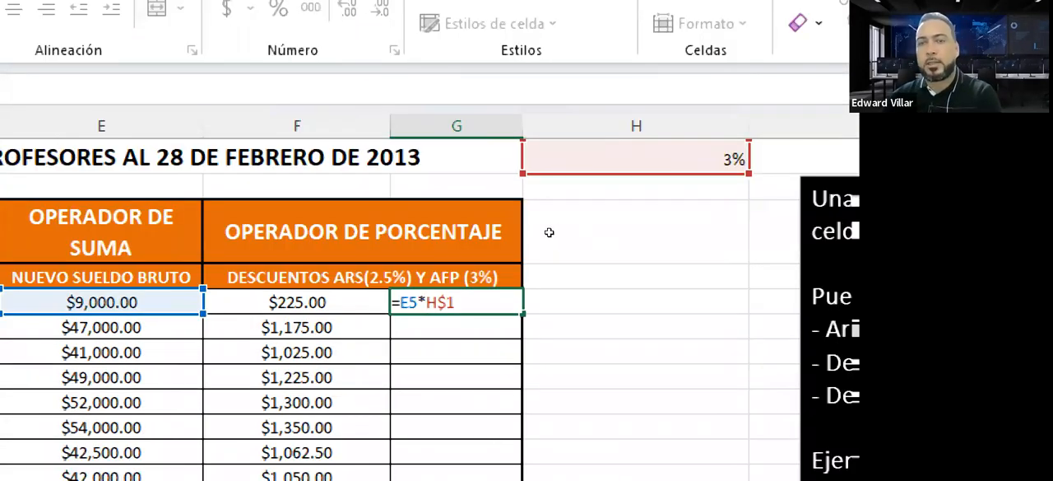
key(Return)
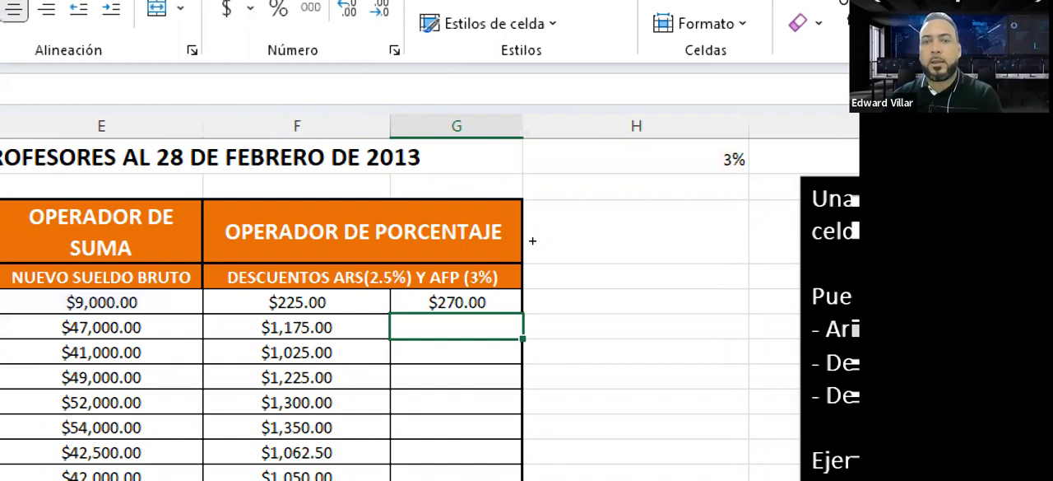
Step: Fill the AFP formula with the row-locked reference from G5 down through G13
drag(533, 240, 514, 328)
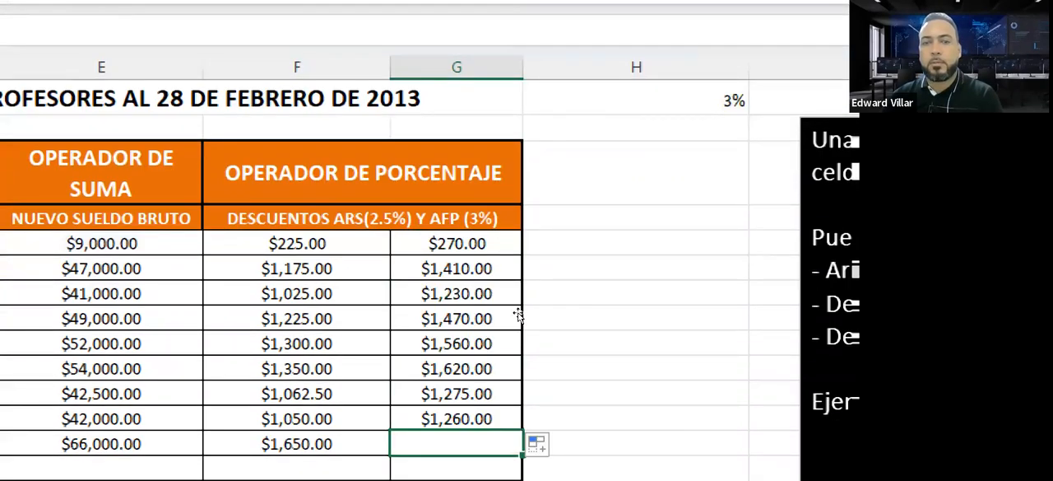
click(518, 320)
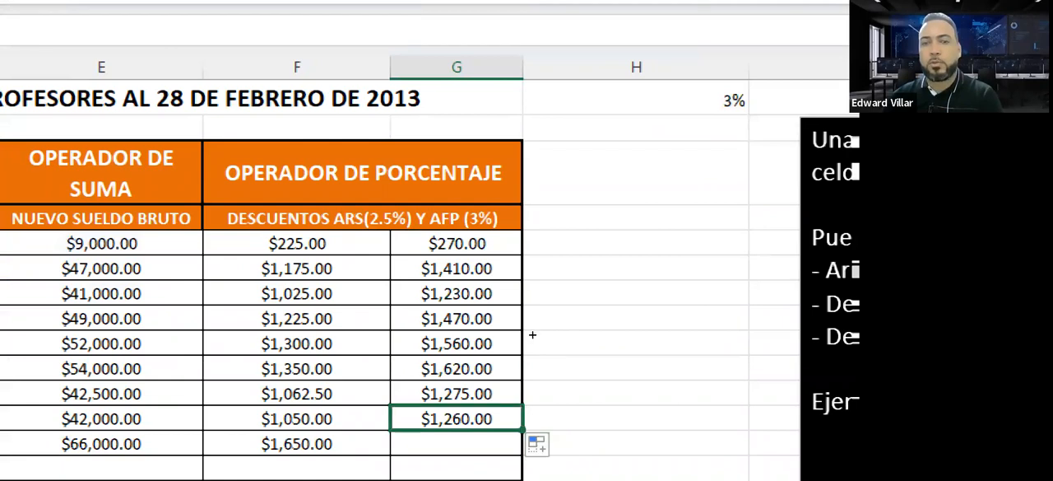
double_click(527, 322)
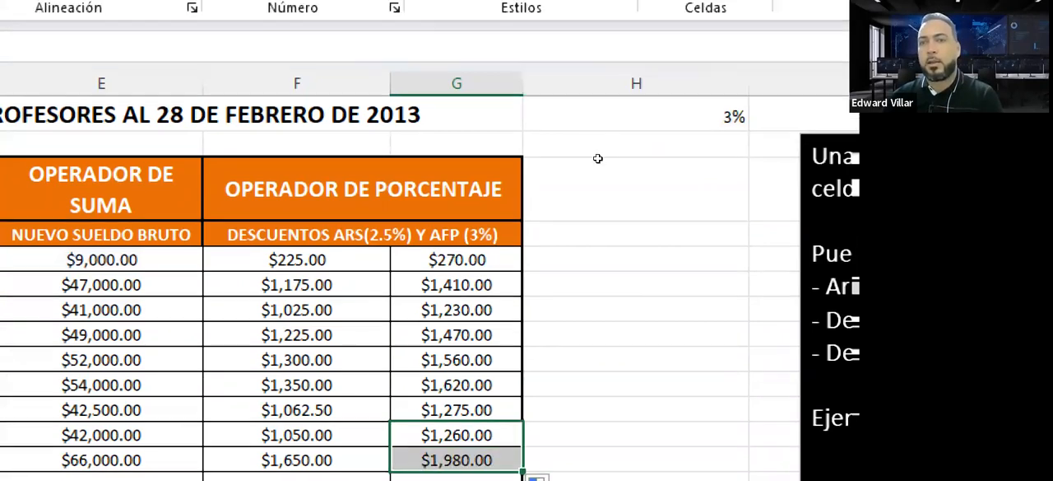
Step: Check the copied AFP formula in G13 and set the AFP rate in H1 to 3%
click(599, 103)
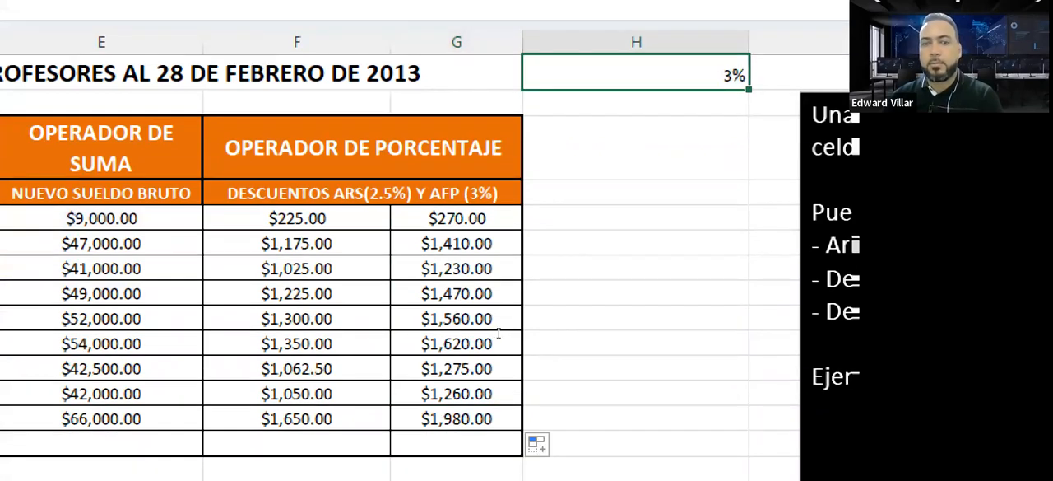
double_click(457, 418)
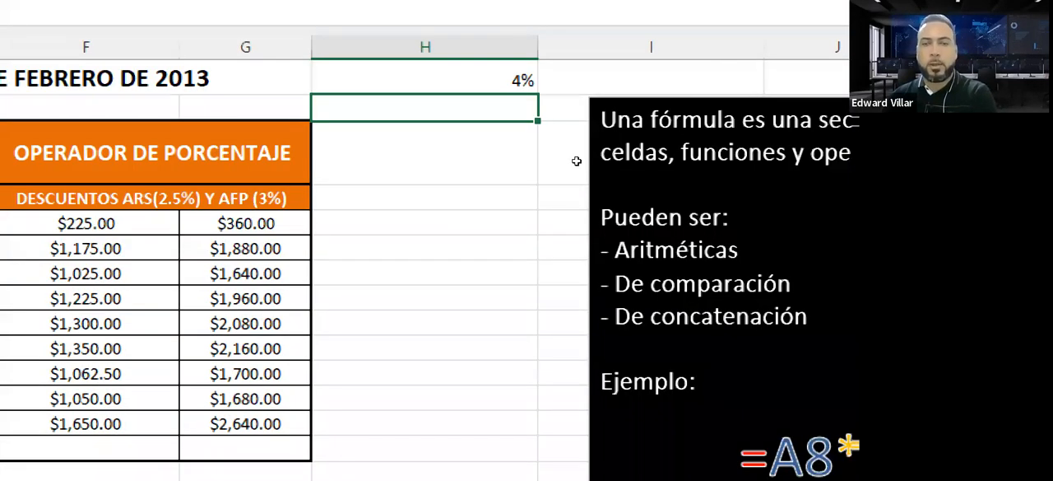
key(Up)
text(3%)
key(Return)
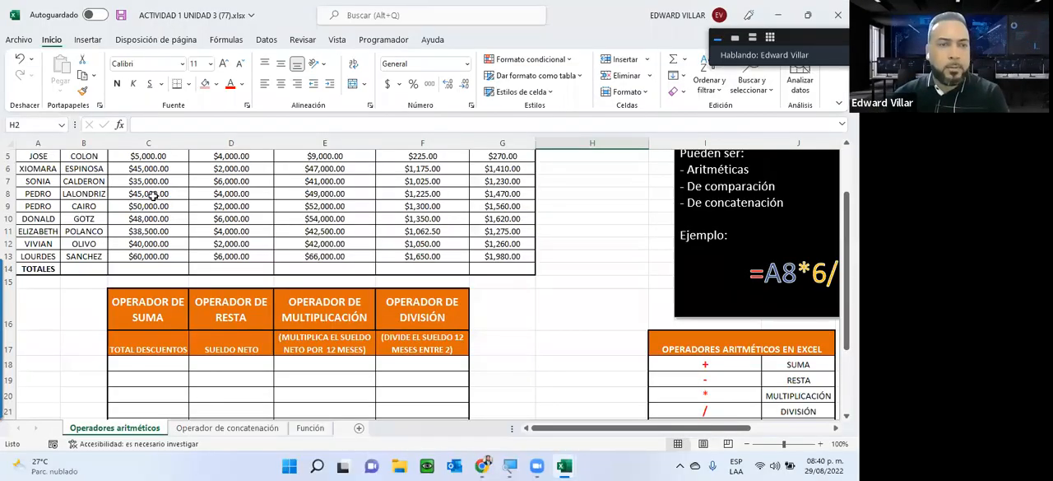
Step: Total the SUELDO BRUTO column in C14 with =SUMA(C5:C13) and check the formula
scroll(153, 196, up, 1)
click(153, 195)
drag(153, 196, 154, 308)
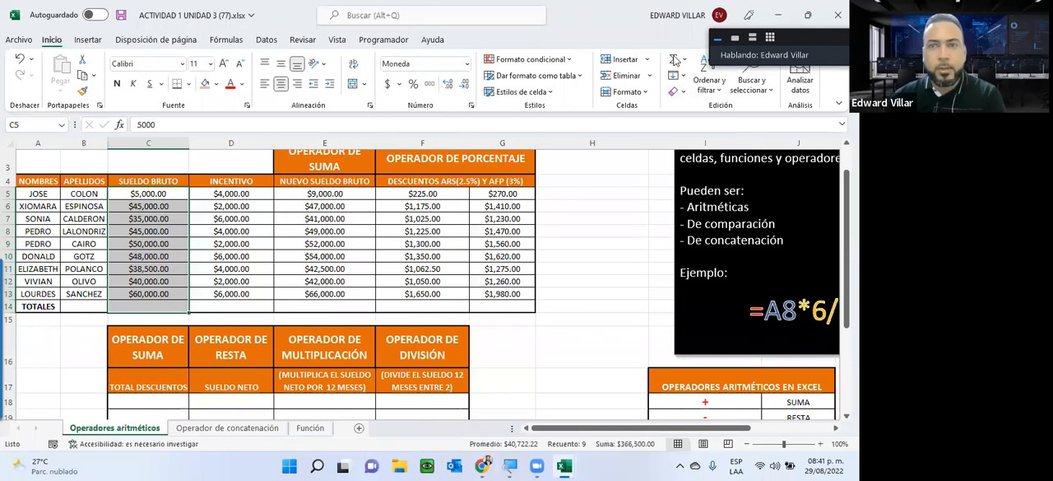
double_click(136, 307)
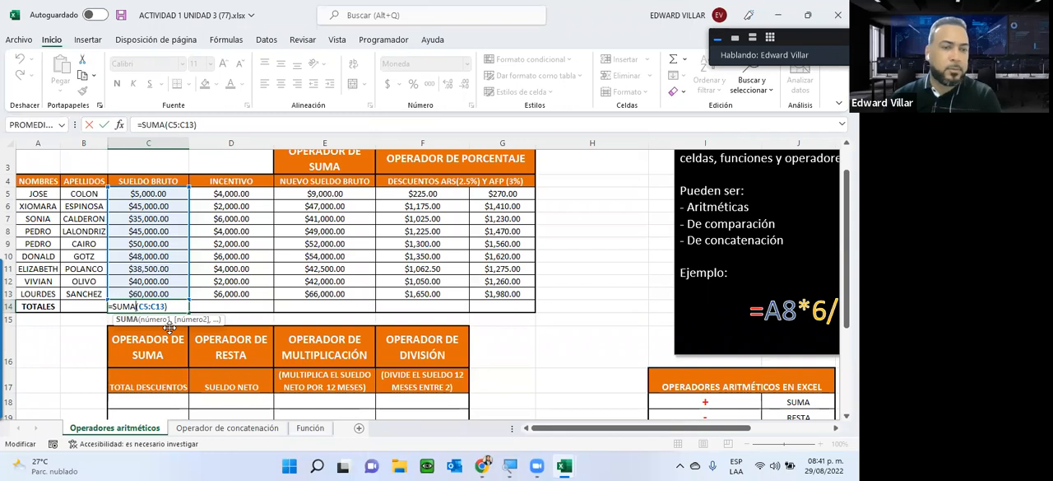
key(ctrl+Return)
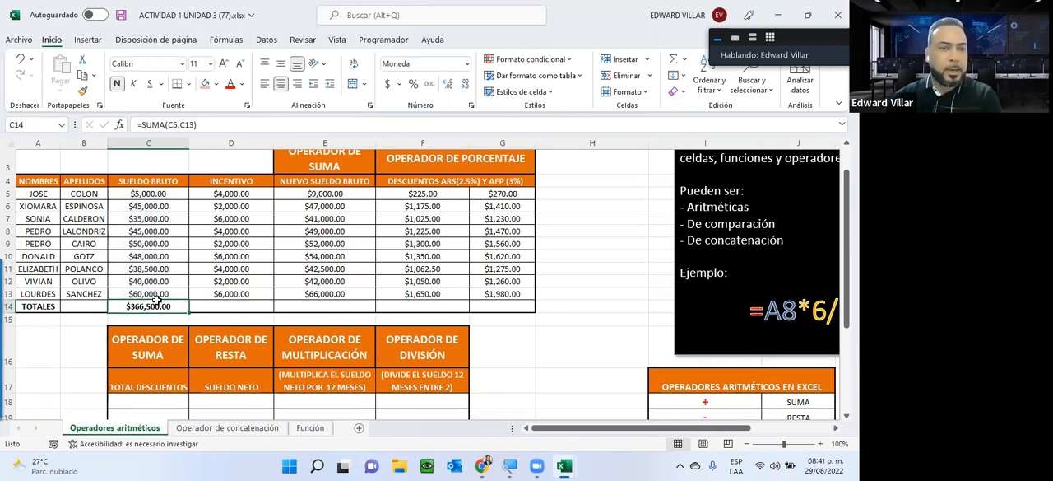
Step: Fill the SUMA total from C14 across to G14 and check the column ranges in D14 through G14
drag(190, 313, 511, 307)
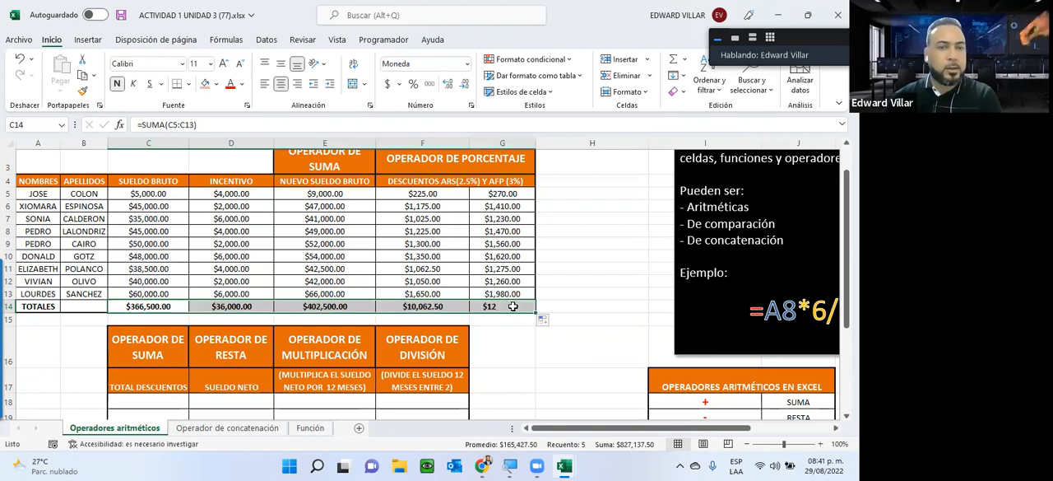
double_click(249, 307)
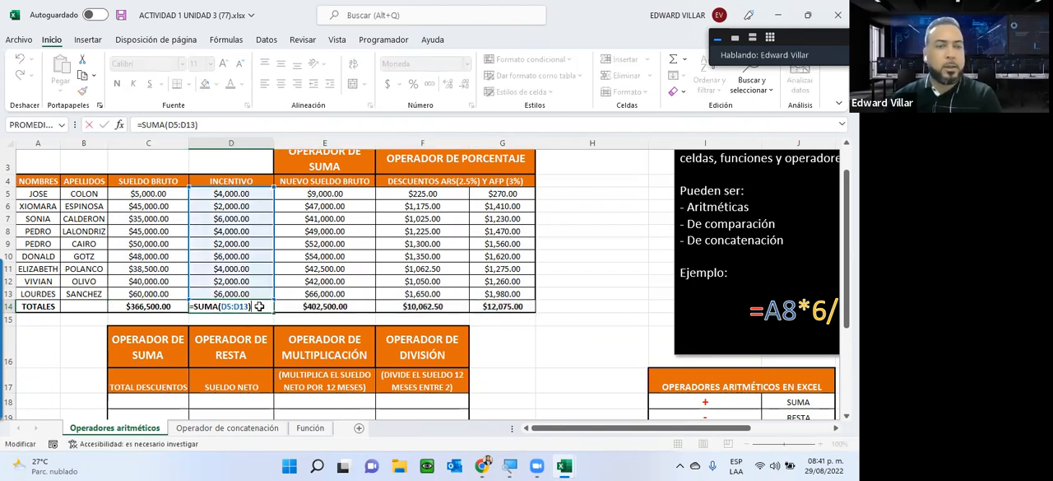
key(Escape)
double_click(325, 306)
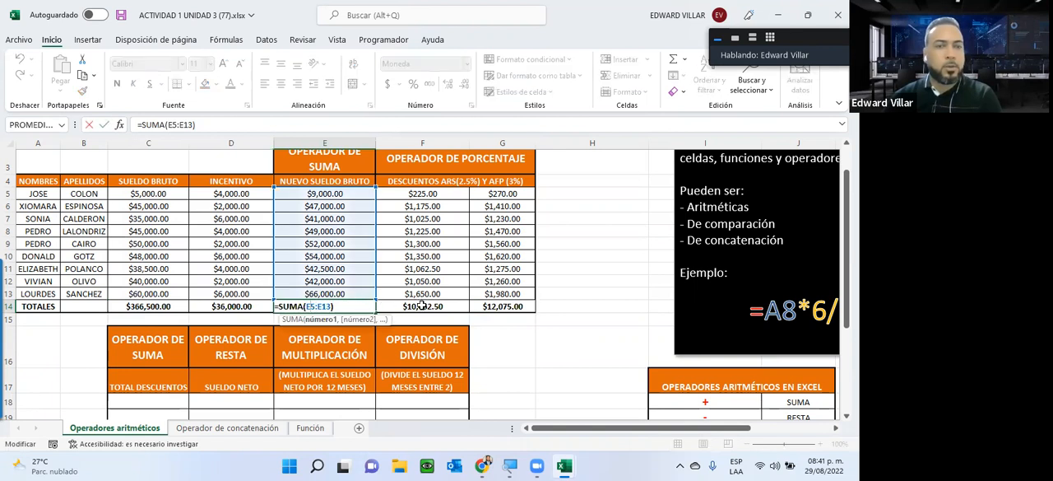
double_click(422, 306)
key(Escape)
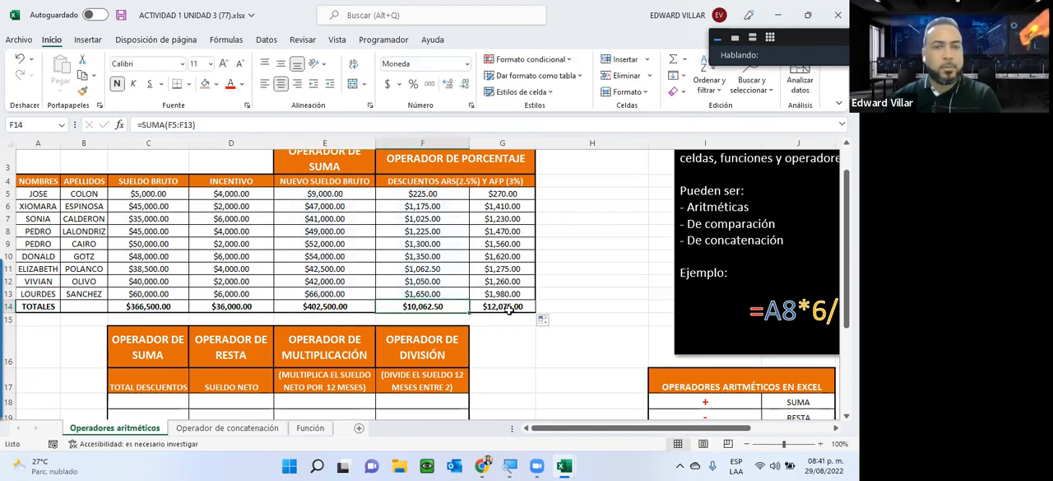
double_click(510, 308)
key(Escape)
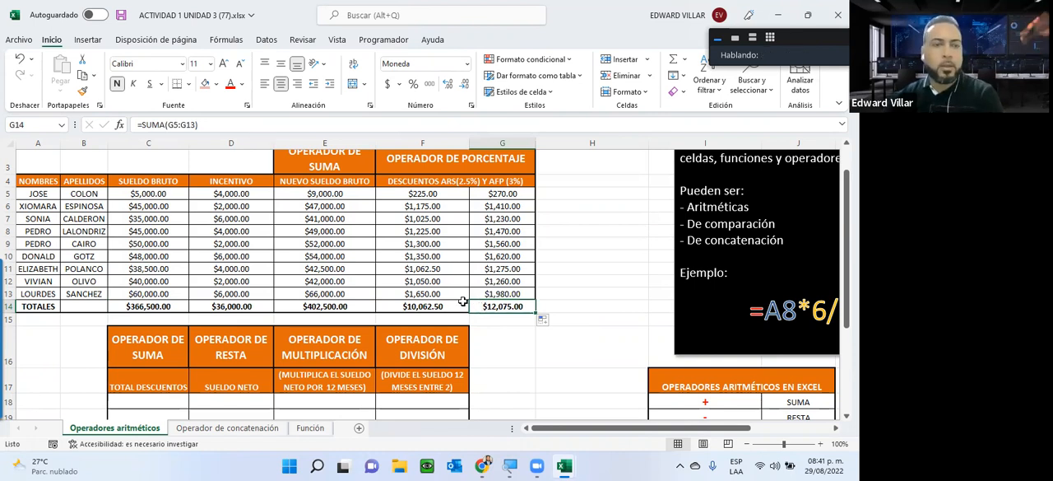
Step: Examine the second table's calculation columns and the first employee's ARS and AFP discounts in F5:G5
scroll(462, 301, down, 2)
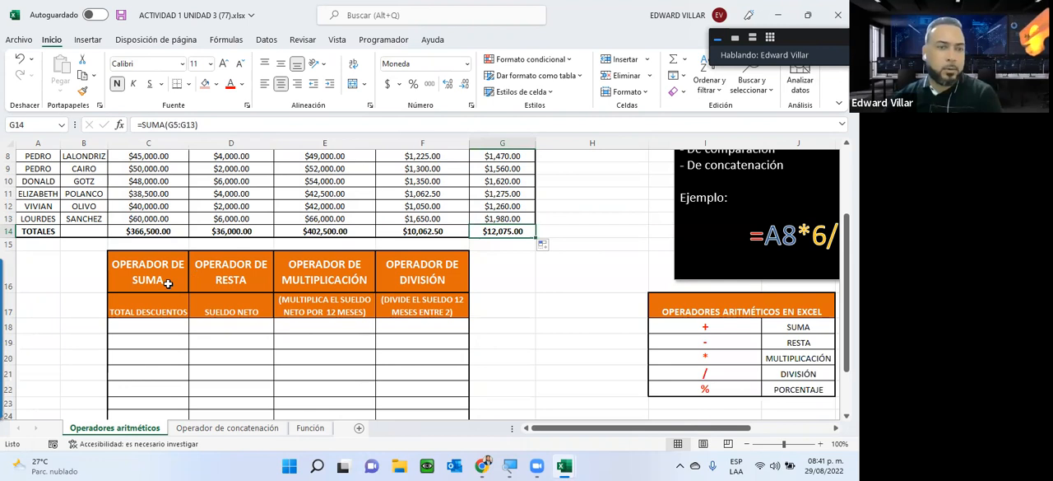
scroll(571, 301, down, 1)
scroll(572, 301, up, 1)
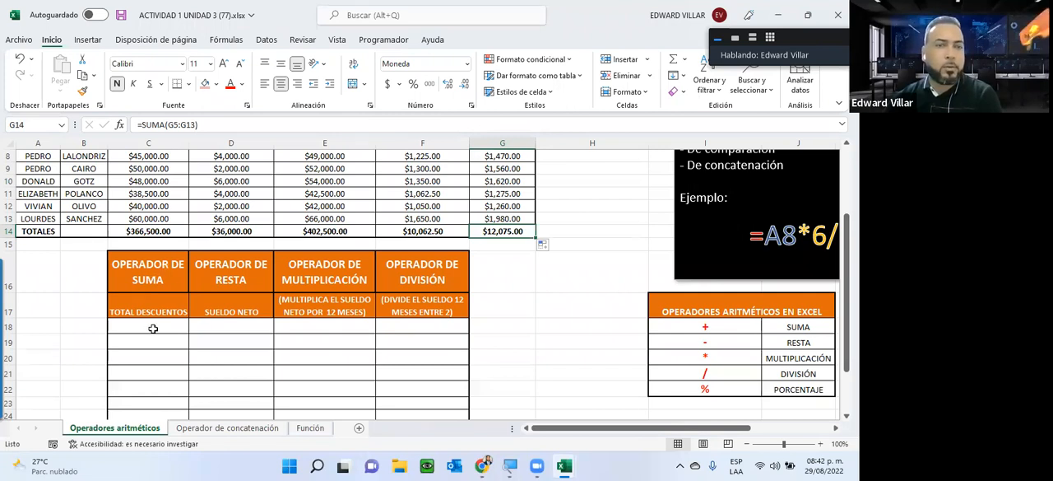
scroll(153, 328, up, 1)
scroll(412, 207, up, 2)
drag(438, 228, 509, 231)
scroll(509, 230, down, 3)
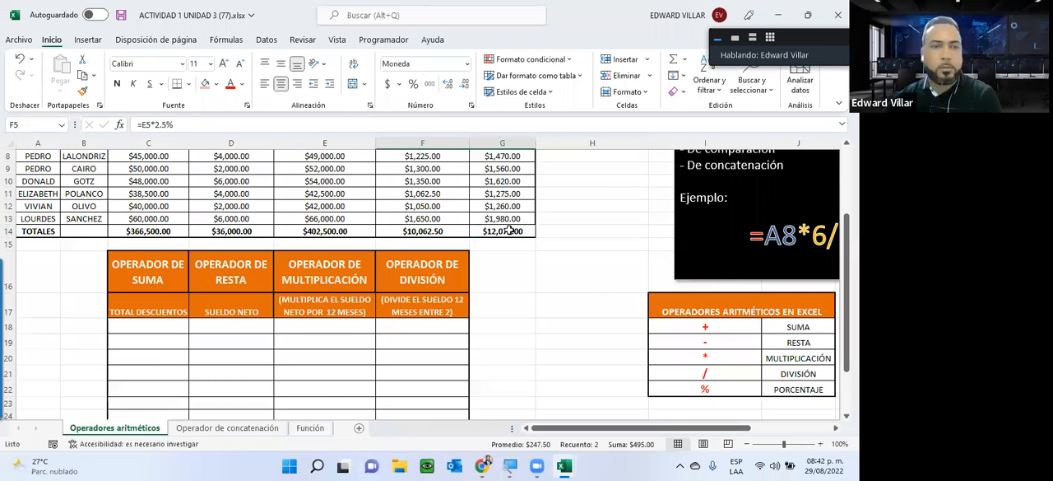
scroll(510, 230, down, 1)
Step: Calculate TOTAL DESCUENTOS in C18 with =F5+G5 and copy the formula down through C26
click(149, 290)
text(=)
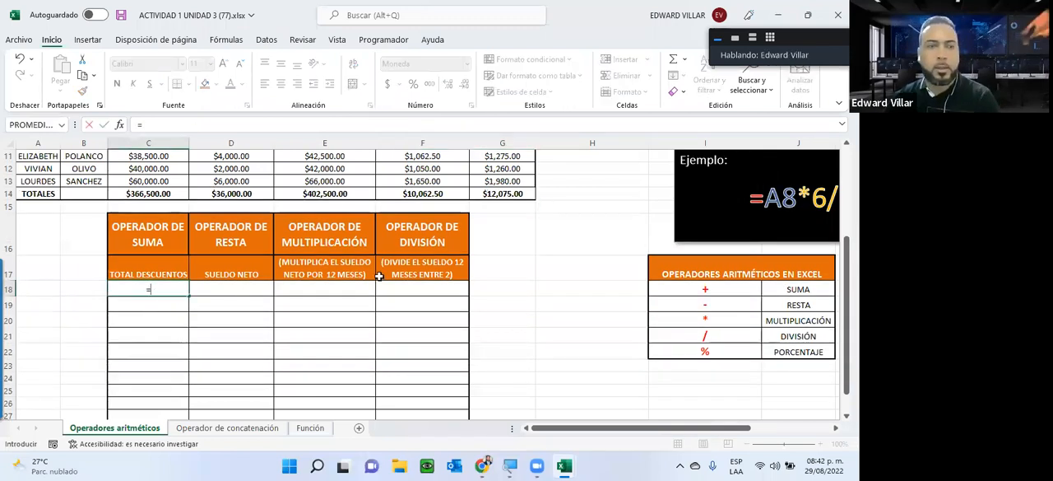
scroll(378, 276, up, 2)
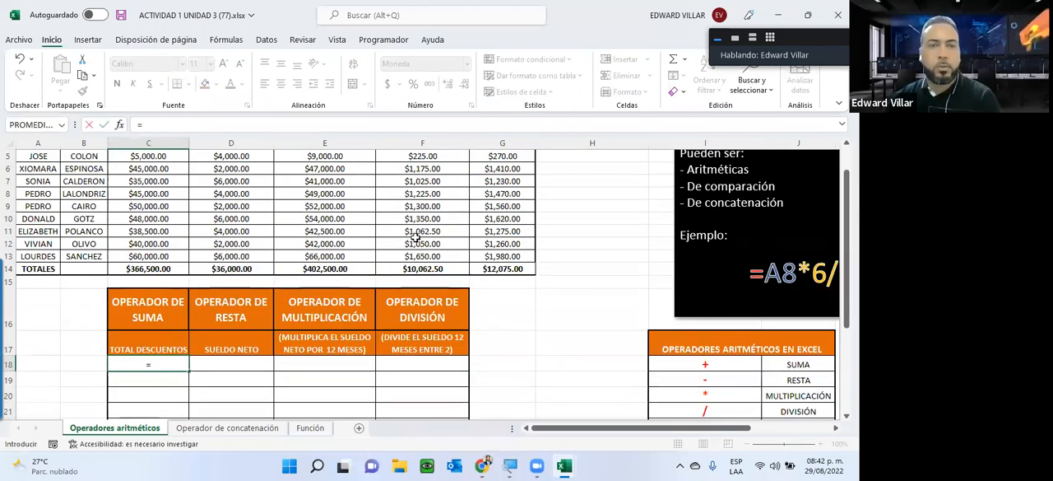
scroll(414, 235, up, 2)
click(422, 230)
text(+)
scroll(316, 257, down, 1)
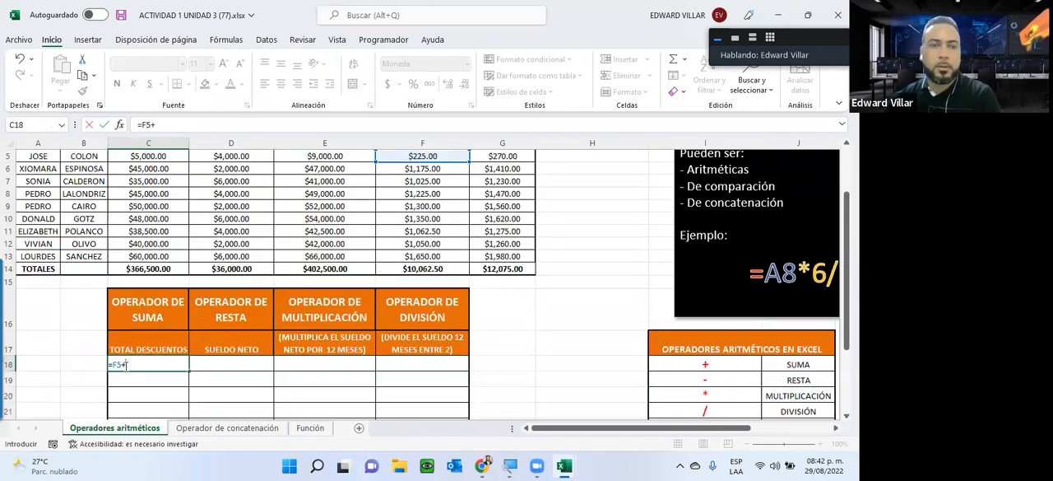
scroll(184, 363, up, 1)
click(493, 231)
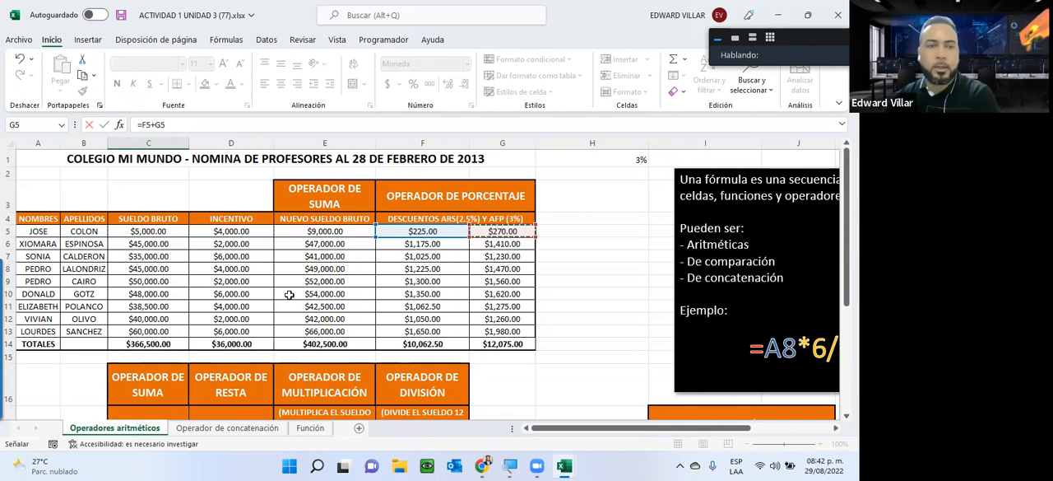
scroll(287, 296, down, 2)
key(Return)
click(173, 326)
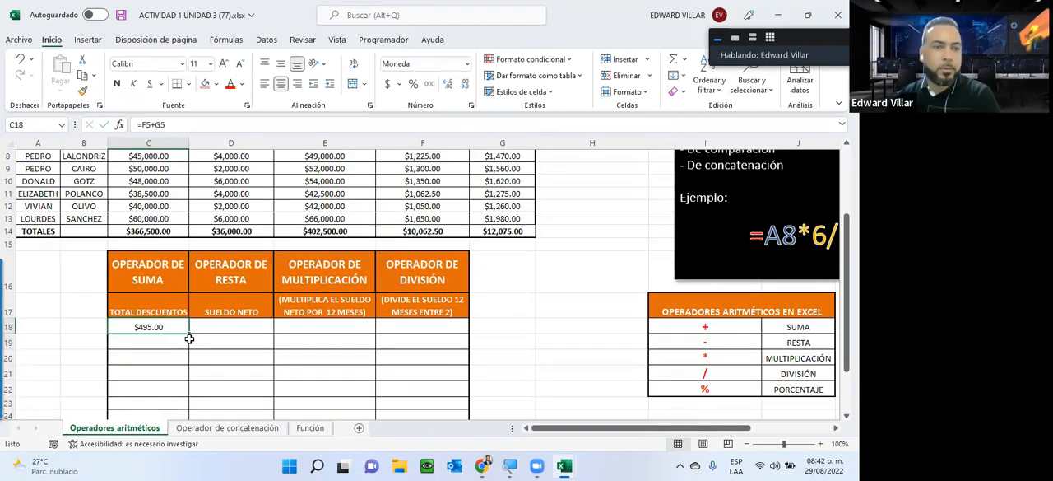
drag(188, 332, 189, 356)
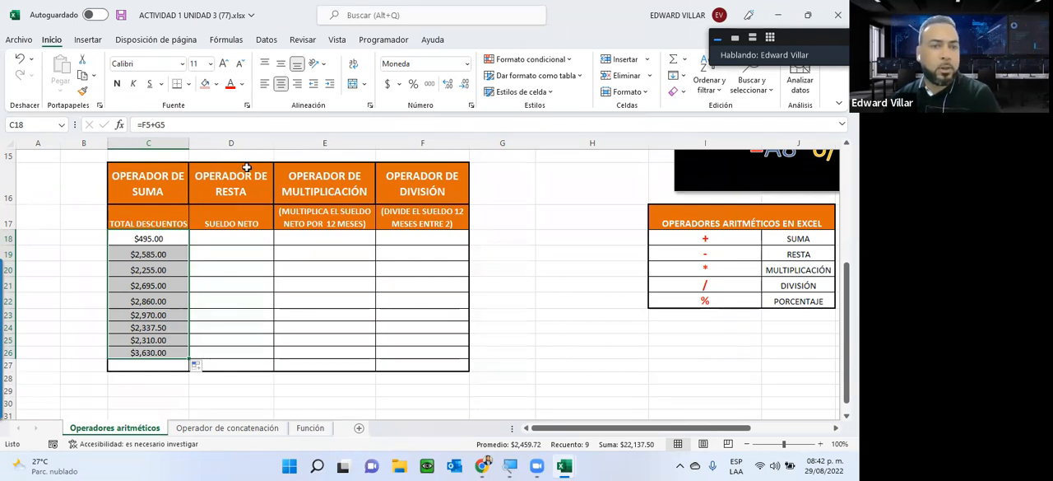
Step: Examine the SUELDO NETO and multiplication columns against the NUEVO SUELDO BRUTO and TOTAL DESCUENTOS values
click(236, 218)
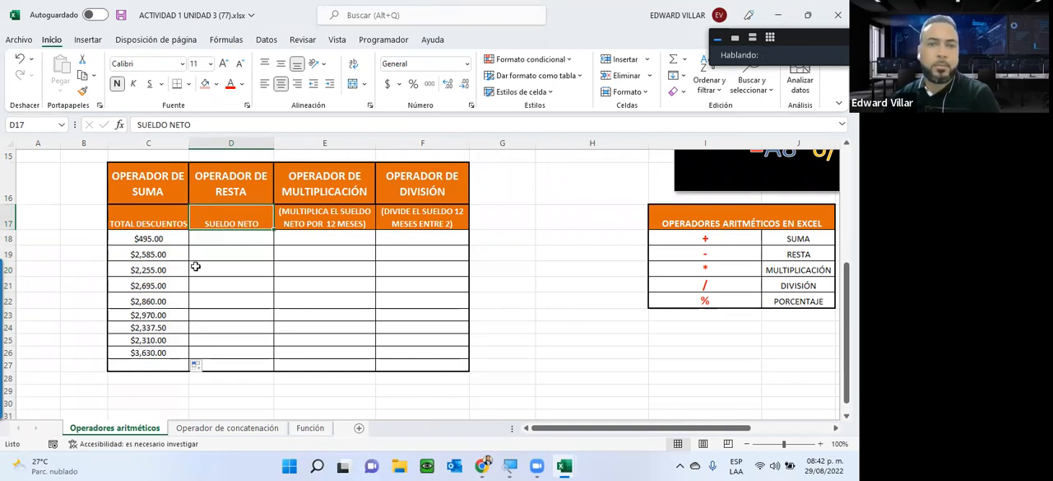
click(233, 238)
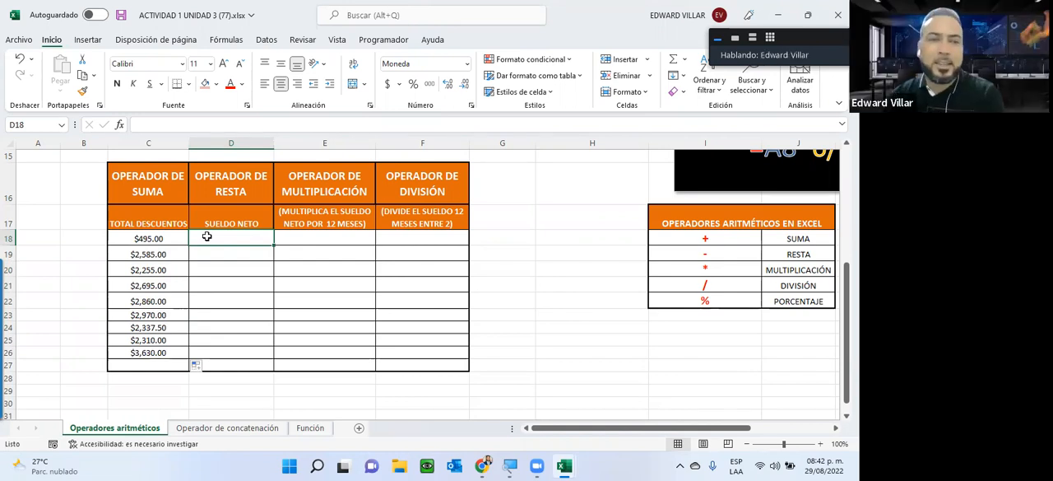
scroll(206, 236, up, 2)
scroll(206, 236, up, 2)
drag(324, 216, 316, 333)
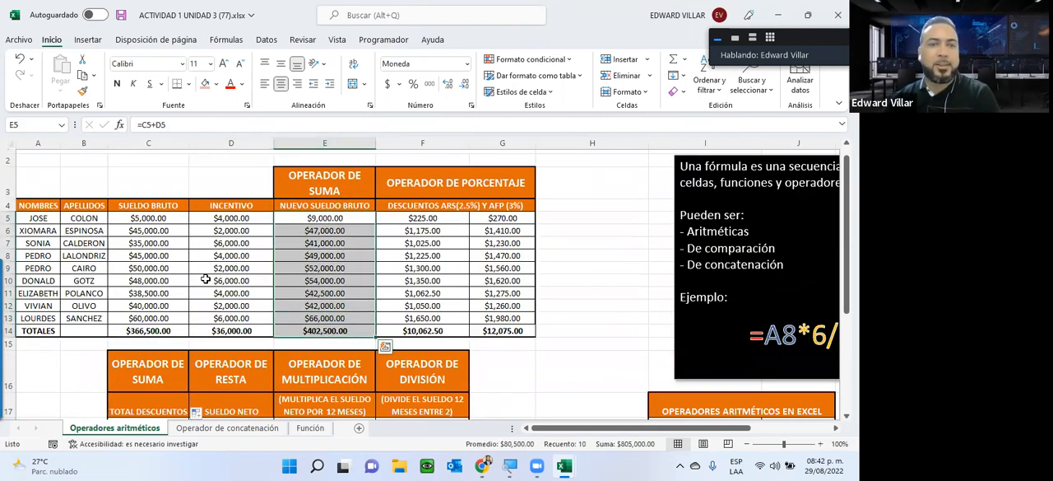
scroll(206, 280, down, 2)
drag(142, 315, 167, 349)
scroll(167, 350, down, 2)
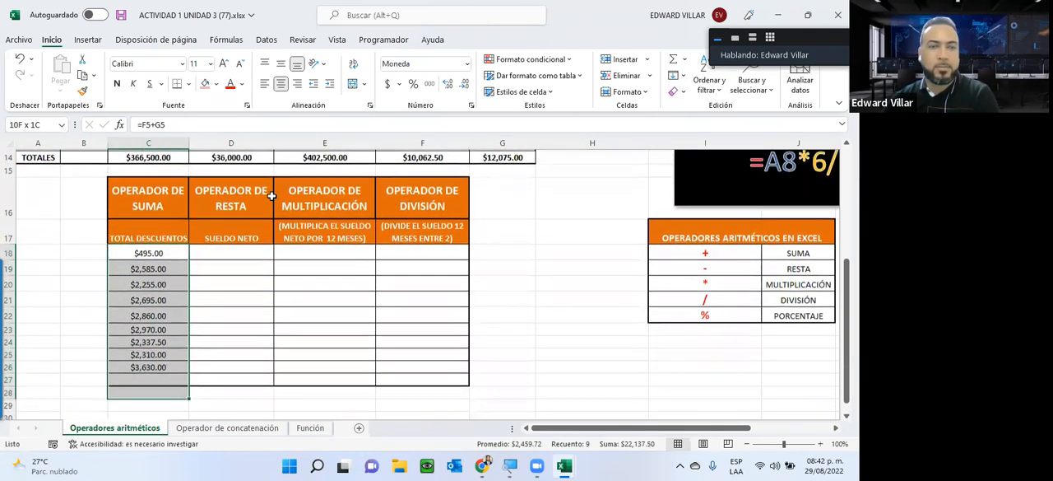
click(230, 252)
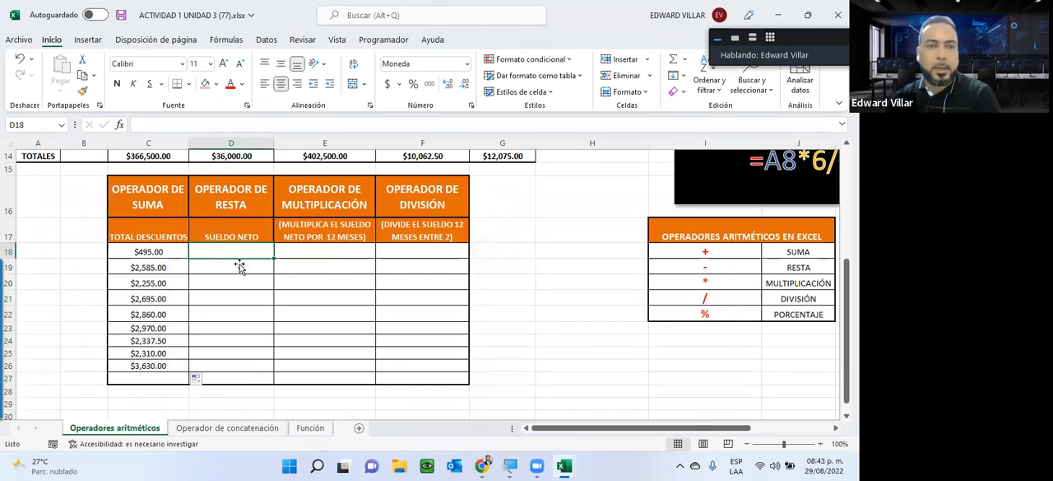
click(344, 240)
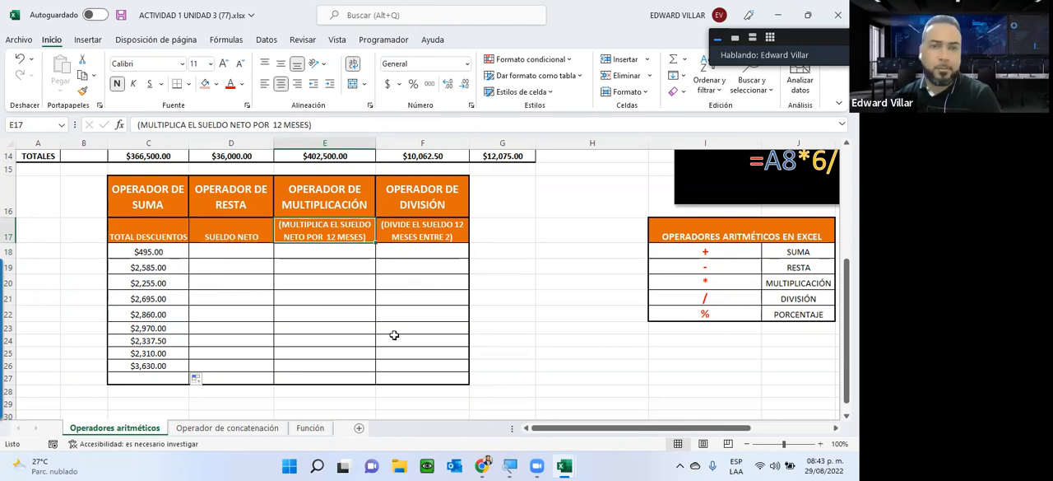
scroll(484, 294, down, 2)
scroll(470, 294, up, 5)
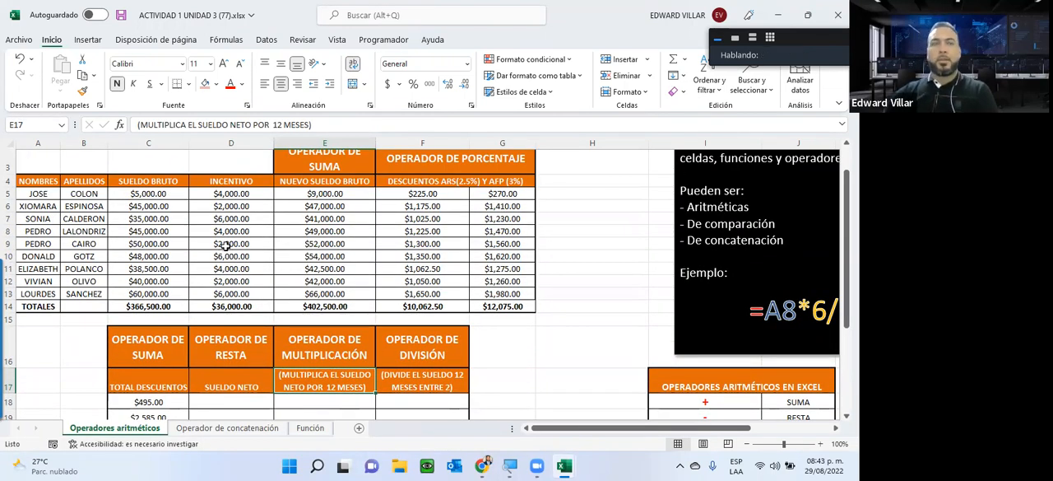
scroll(227, 238, down, 4)
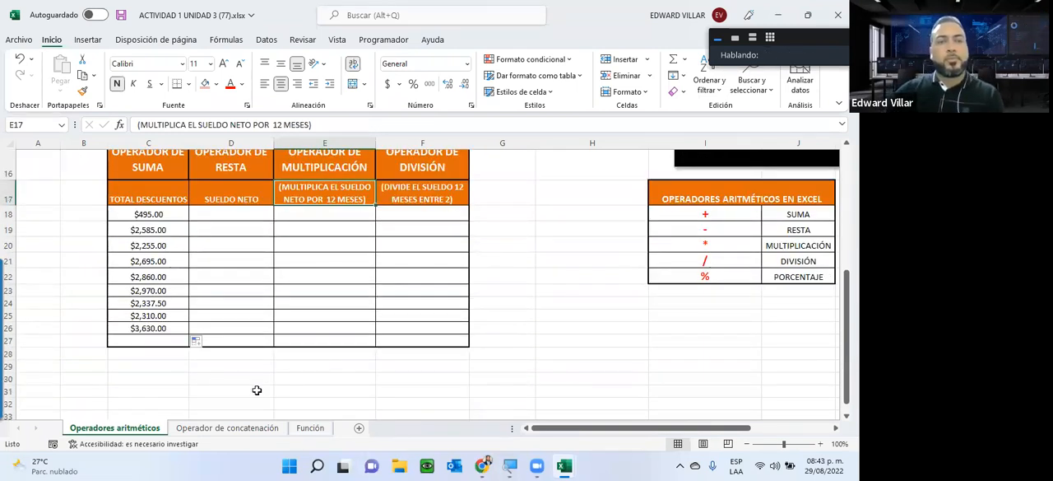
Step: Open the Operador de concatenación sheet and examine its explanation and example formula, including the quoted text, the & operator and the A2 reference
click(221, 427)
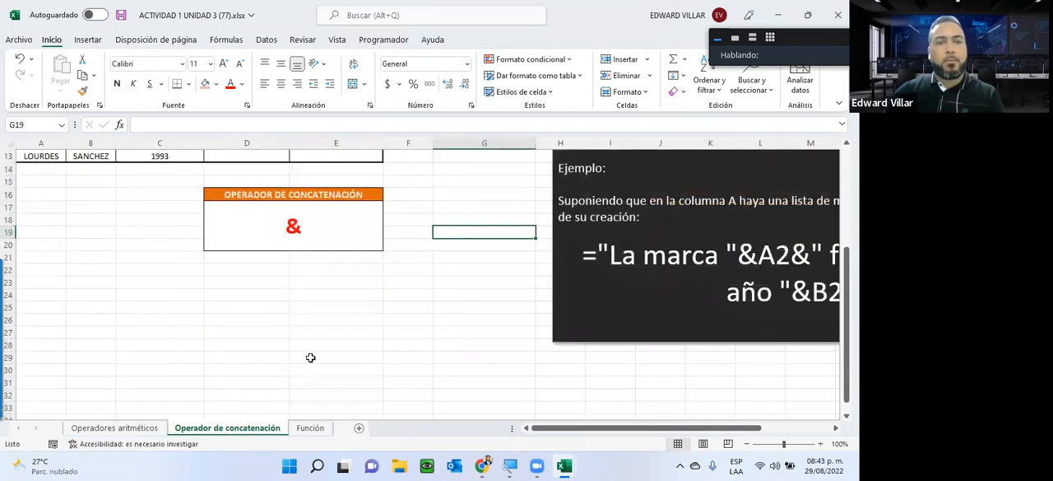
scroll(406, 396, up, 4)
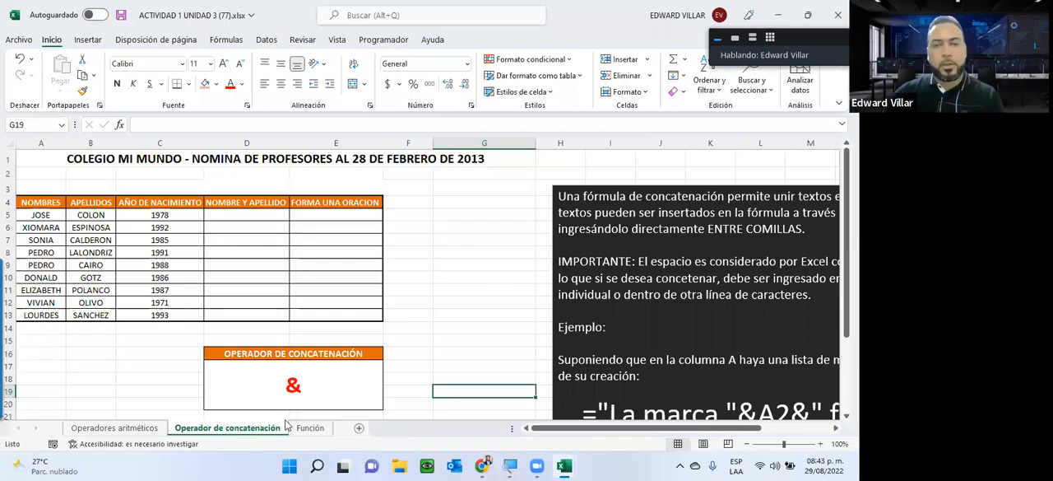
drag(619, 421, 687, 421)
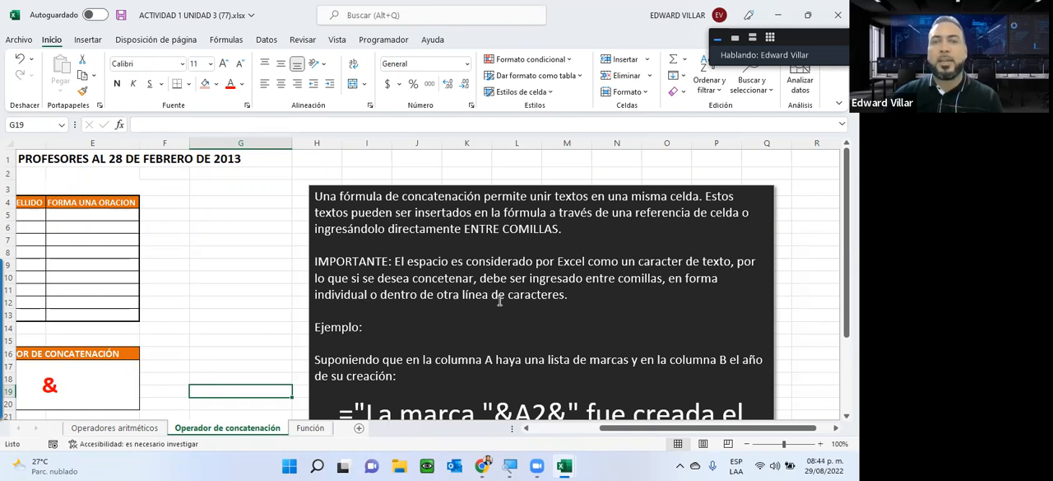
scroll(543, 298, down, 1)
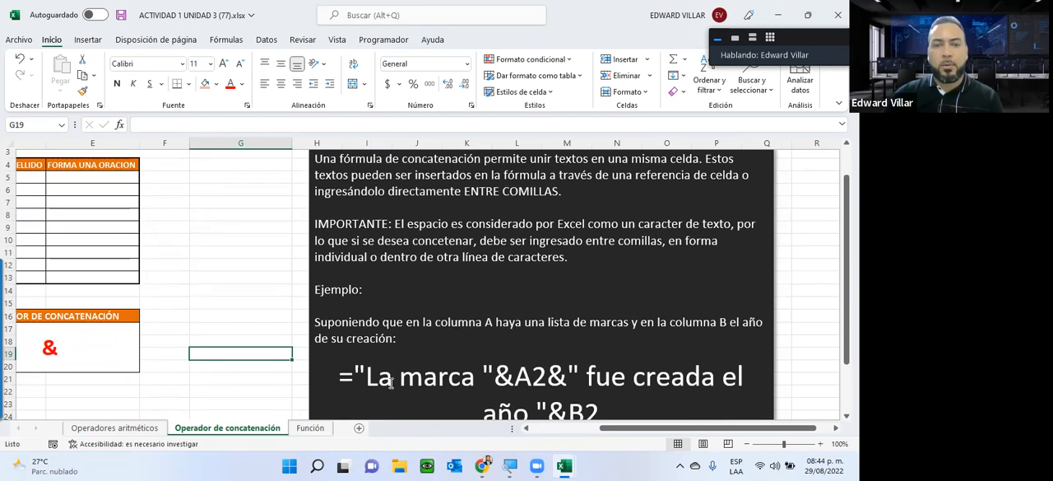
drag(366, 377, 479, 378)
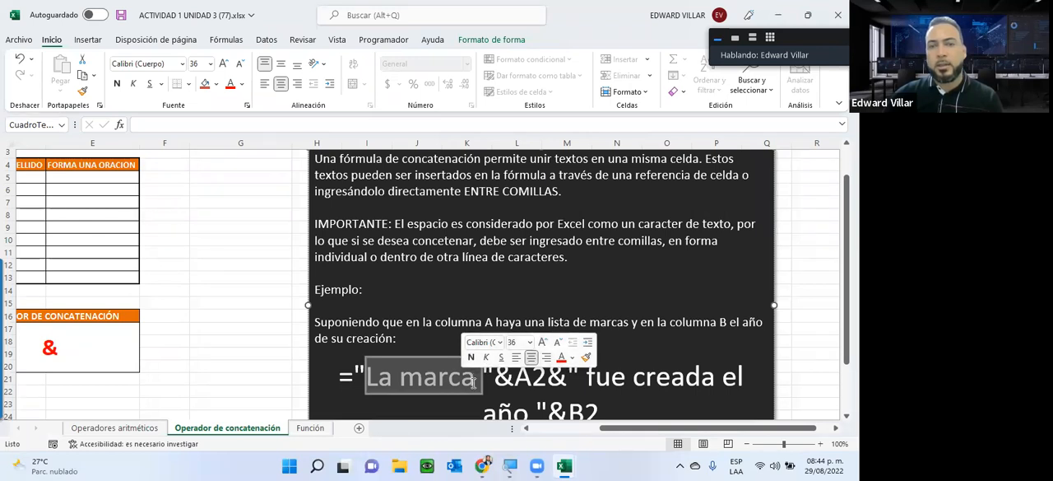
scroll(473, 372, down, 1)
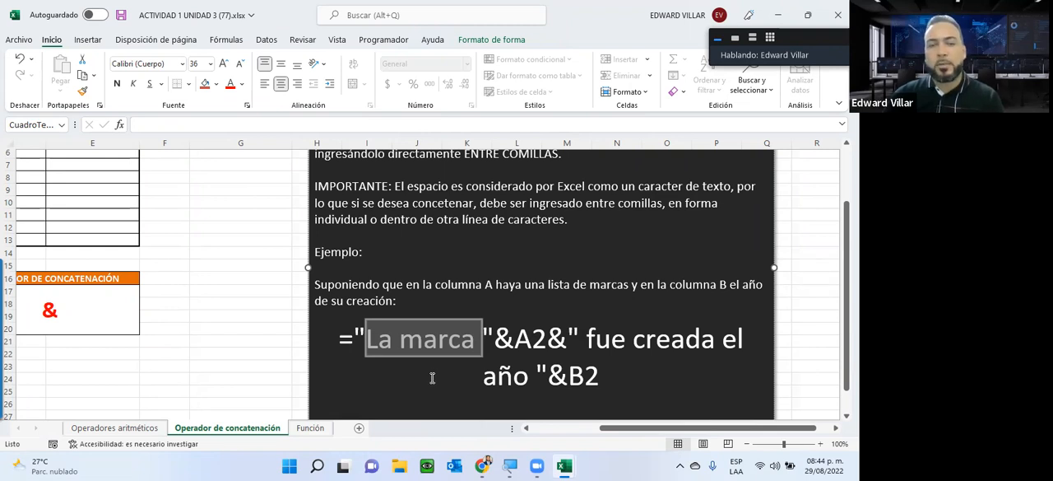
scroll(432, 378, down, 1)
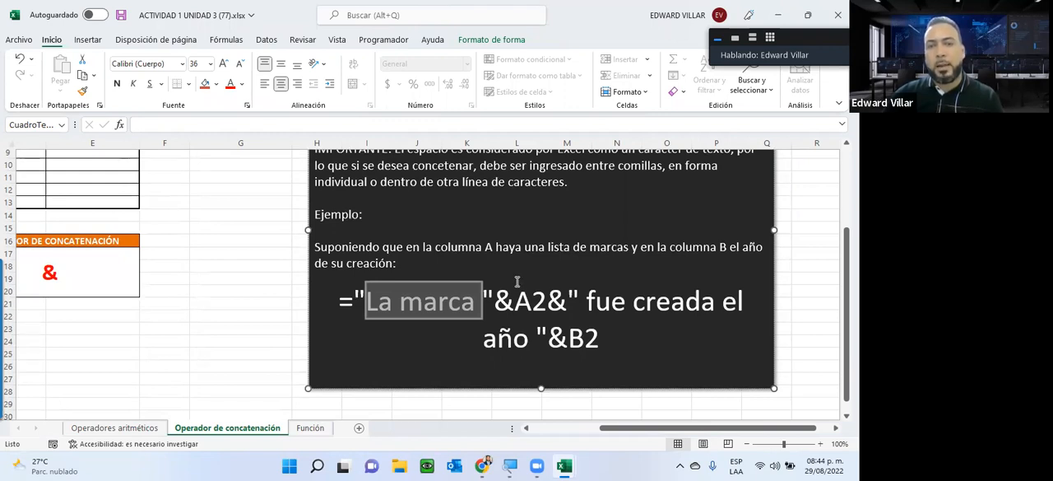
drag(491, 312, 509, 309)
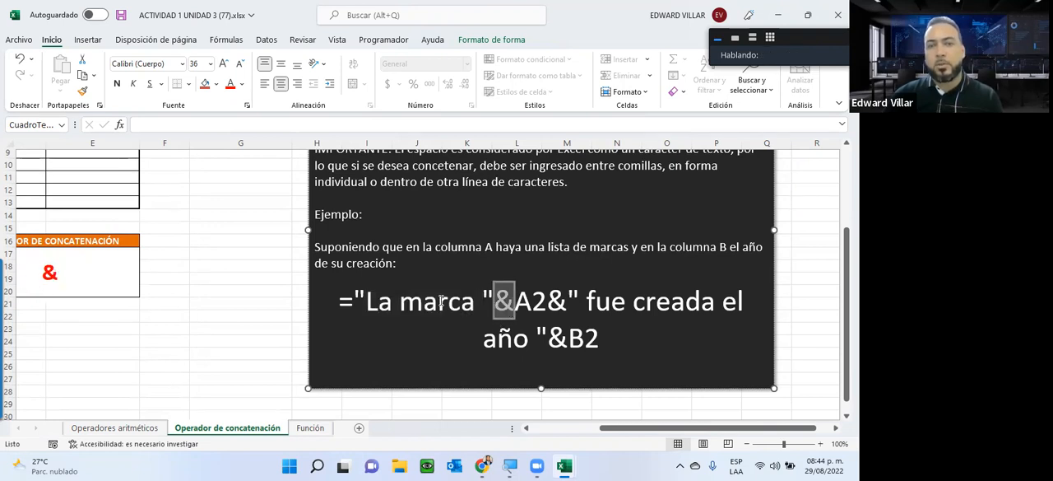
drag(366, 303, 550, 309)
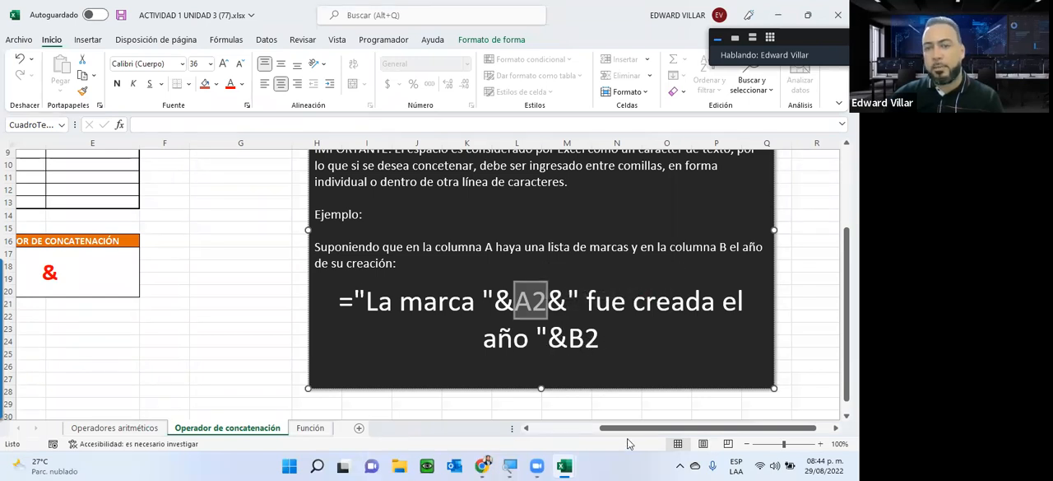
Step: Start inserting a function in cell D5 of the NOMBRE Y APELLIDO column
drag(632, 428, 536, 434)
scroll(124, 277, up, 3)
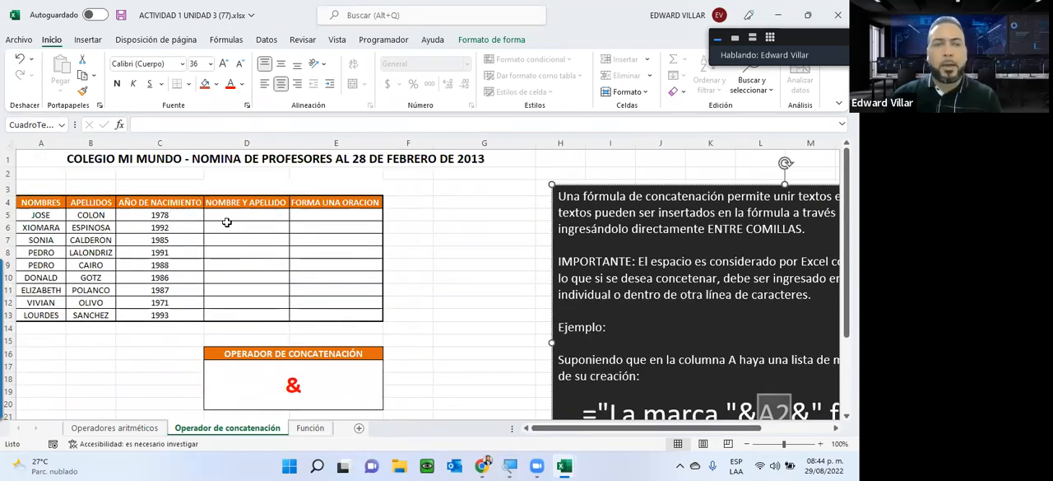
click(223, 216)
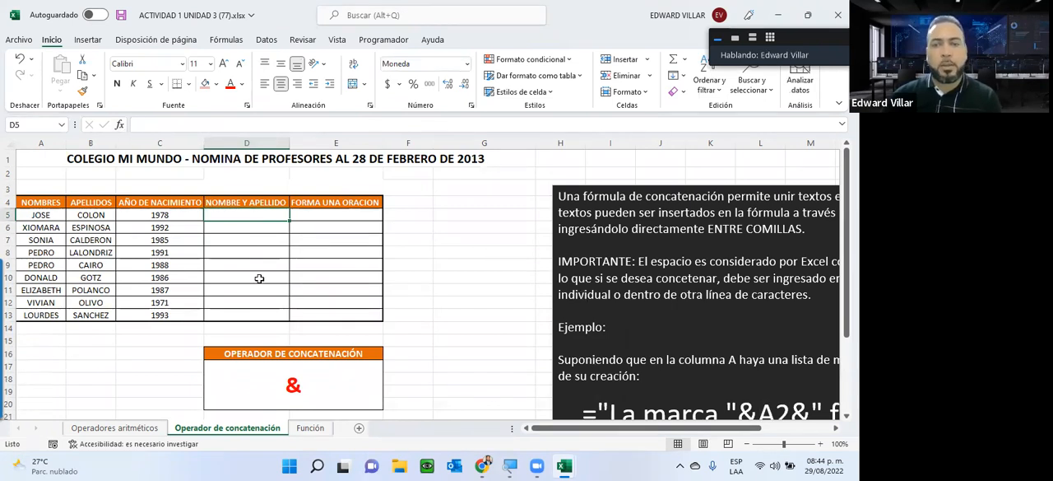
click(119, 126)
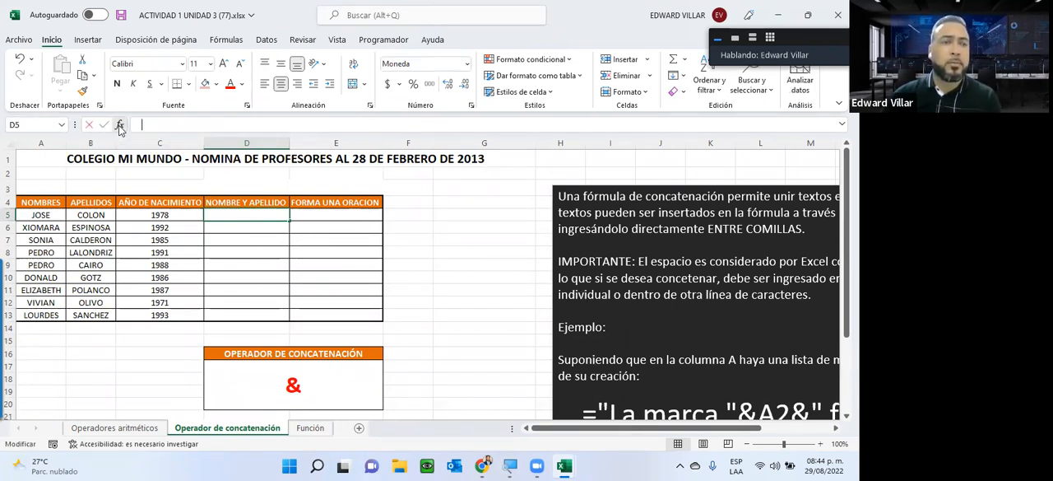
click(668, 307)
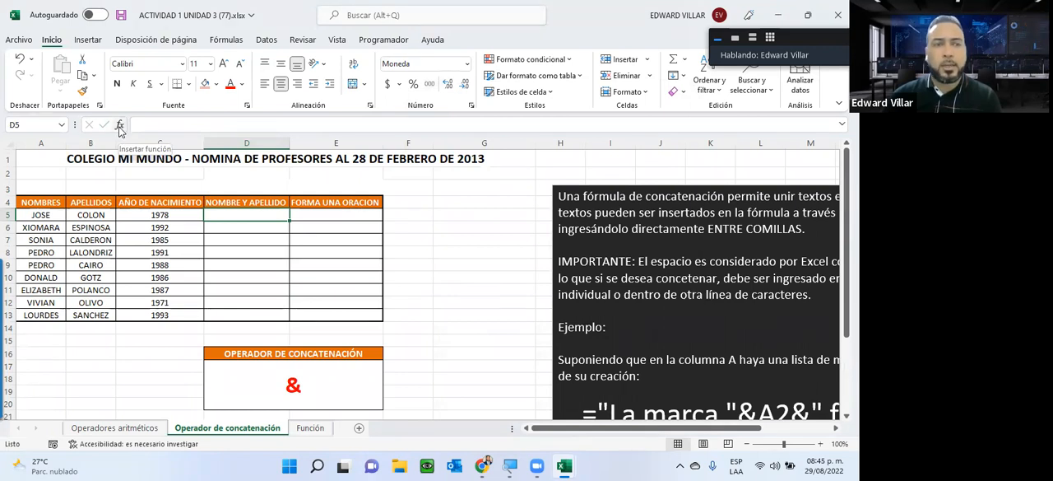
click(138, 124)
click(120, 126)
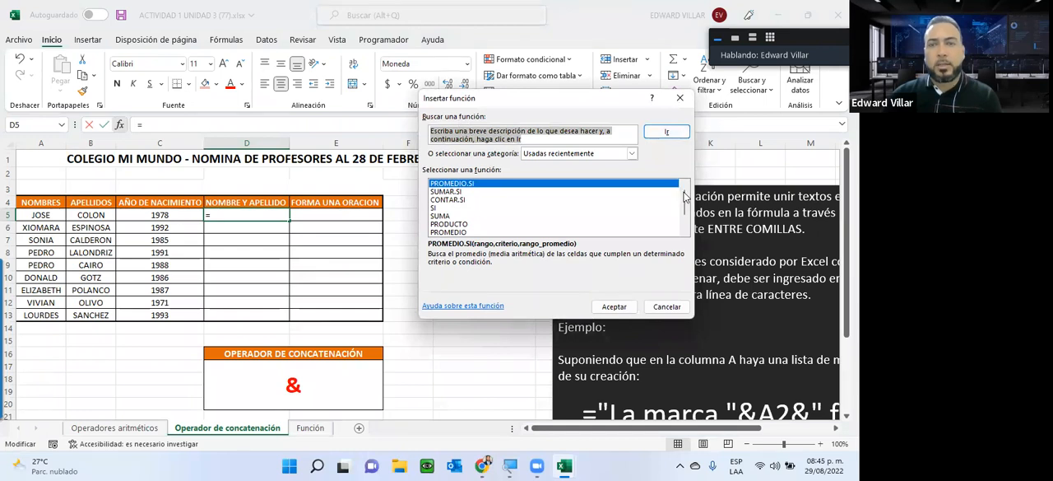
Step: Browse the complete list of functions under the Todo category
mouse_move(684, 193)
mouse_down()
mouse_move(684, 225)
mouse_move(684, 171)
mouse_move(684, 207)
mouse_move(683, 183)
mouse_up()
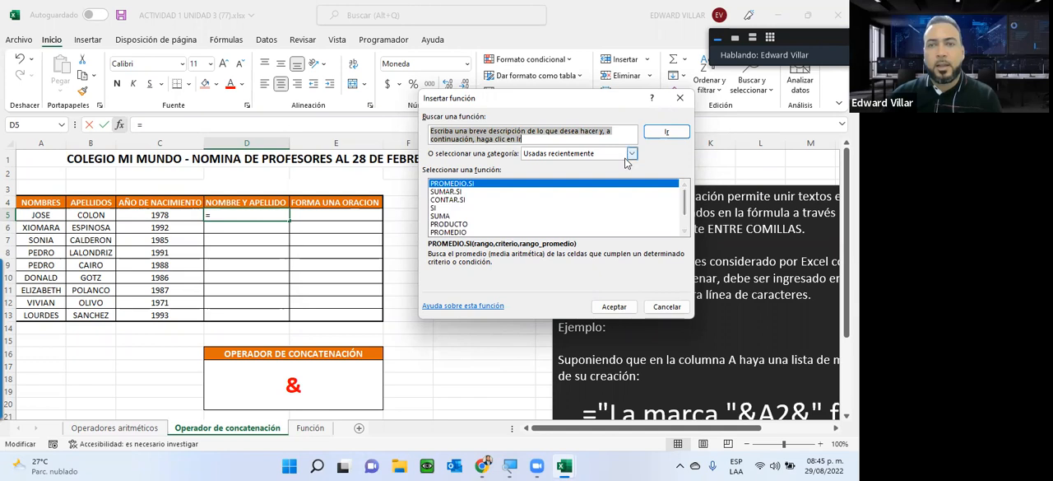
click(565, 154)
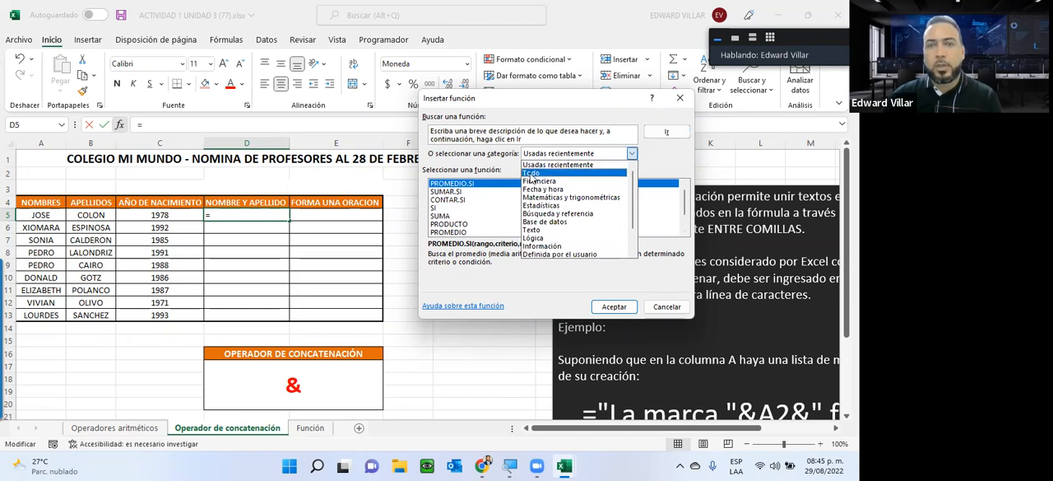
click(532, 174)
mouse_move(685, 199)
mouse_down()
mouse_move(686, 219)
mouse_move(687, 189)
mouse_up()
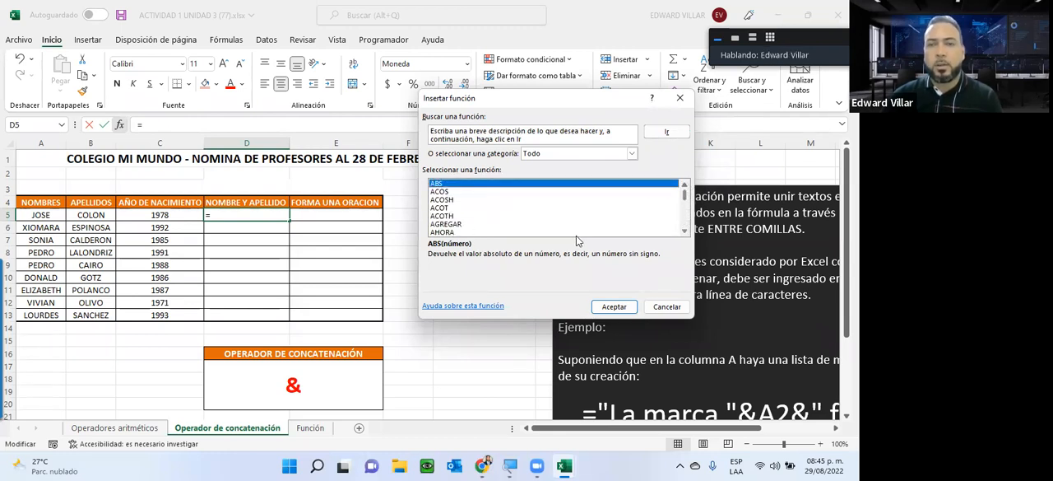
Step: Search the functions for "conca" and choose CONCATENAR for cell D5
click(528, 140)
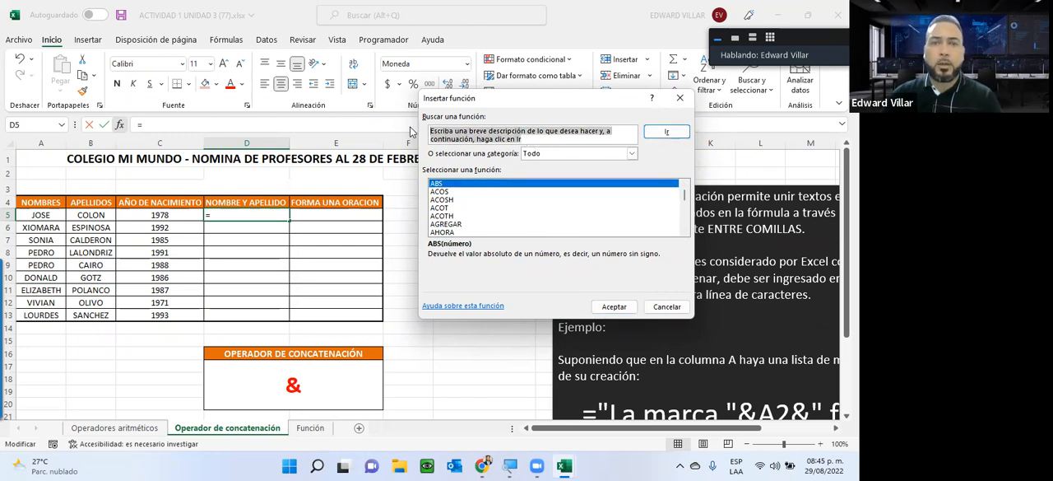
text(conca)
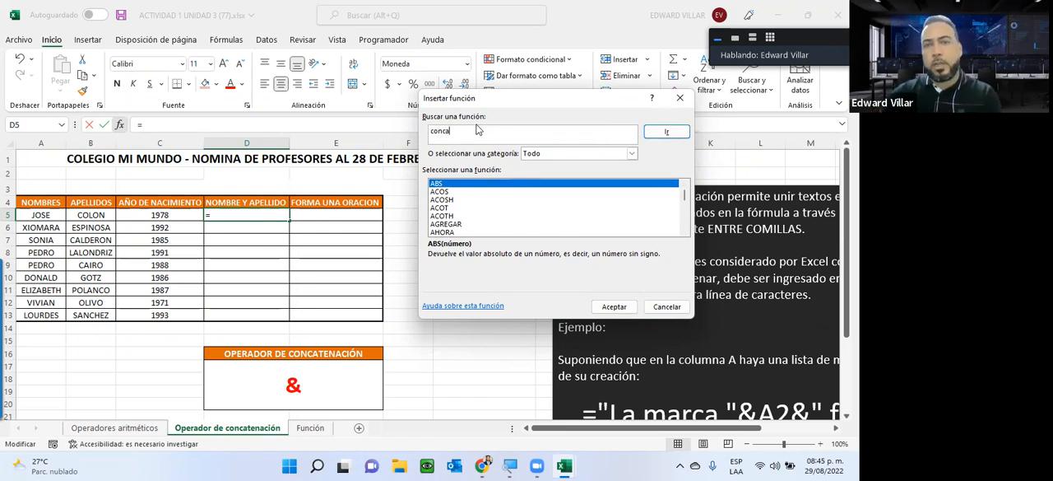
click(663, 132)
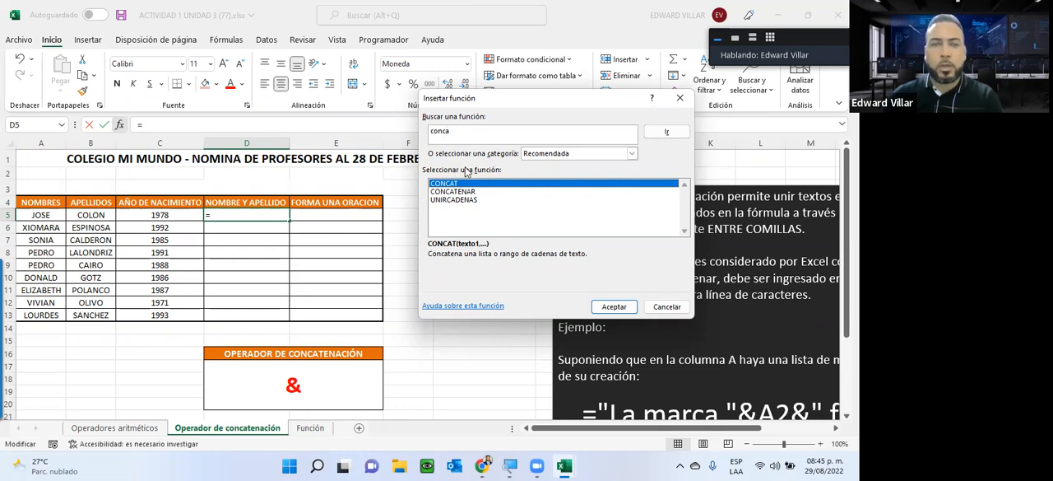
click(445, 191)
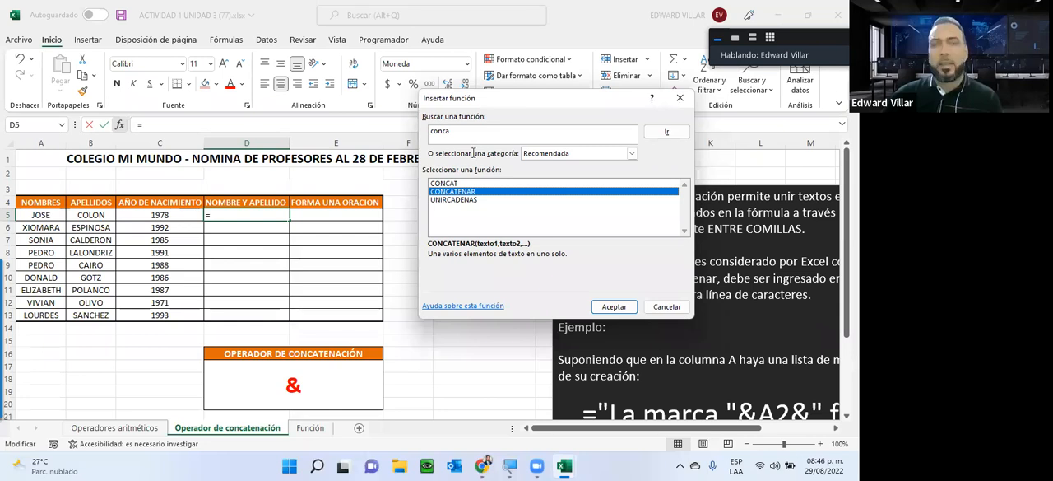
key(Return)
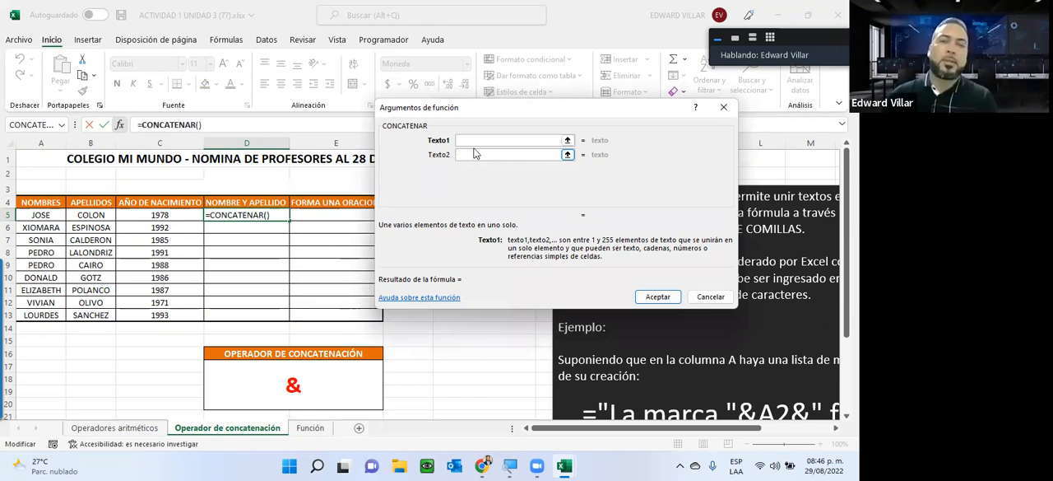
Step: Set the CONCATENAR arguments to A5, a quoted space " " and B5, and accept the formula in D5
click(479, 154)
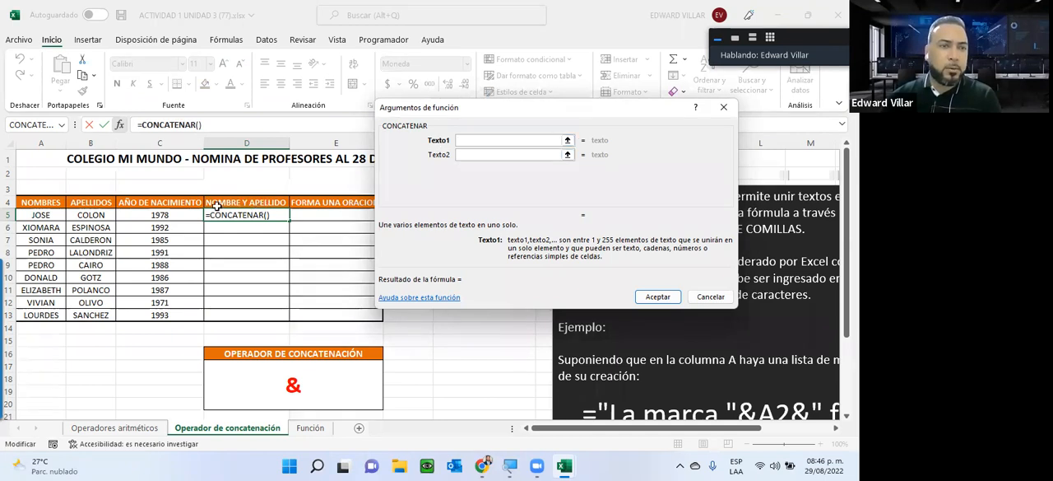
text(A5)
key(Tab)
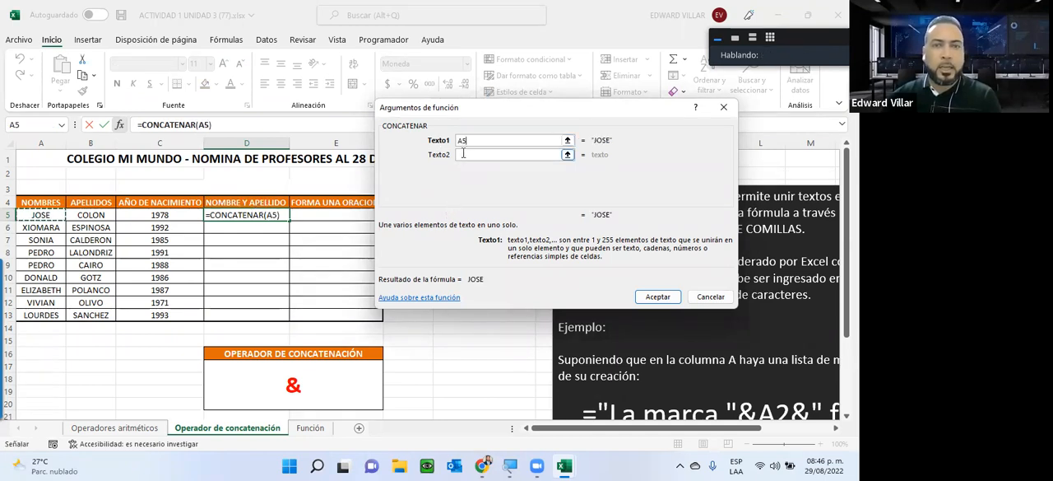
text(v)
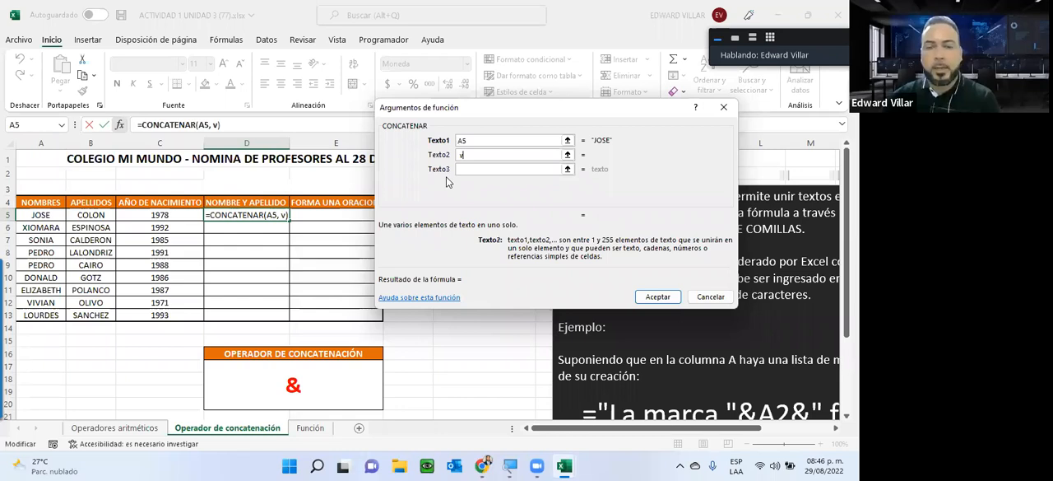
key(BackSpace)
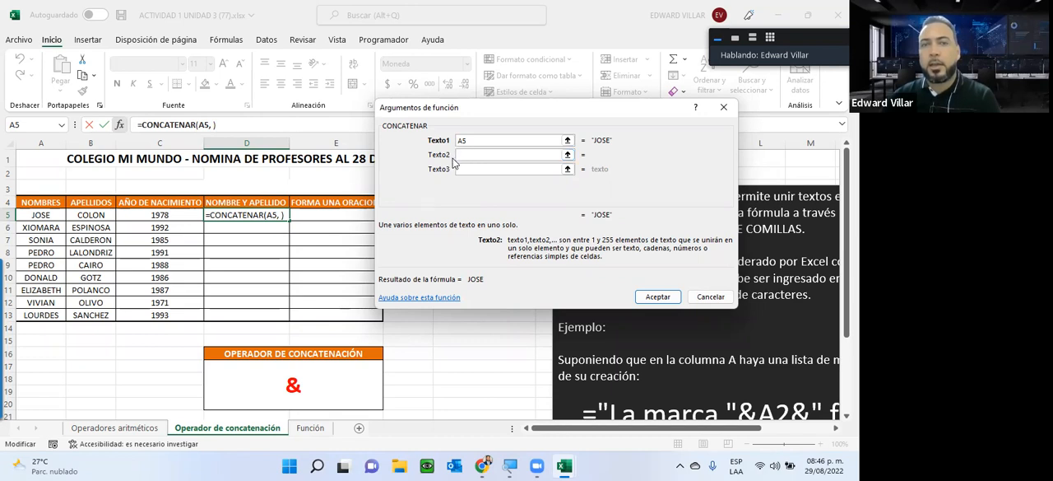
click(472, 168)
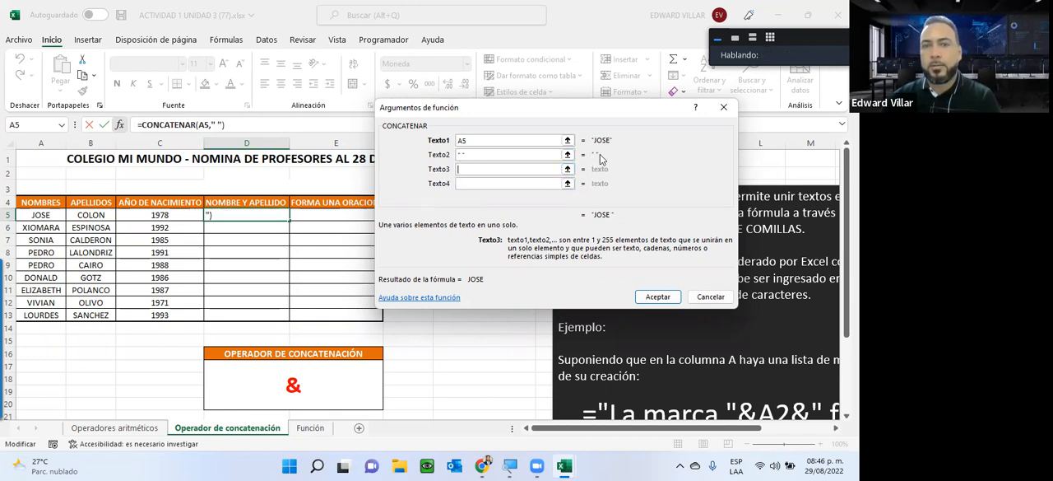
click(83, 215)
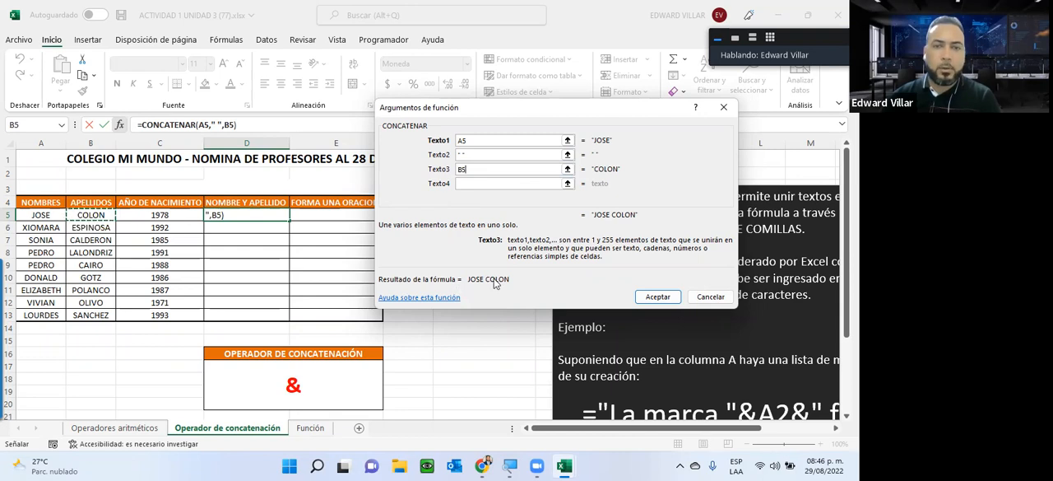
click(663, 297)
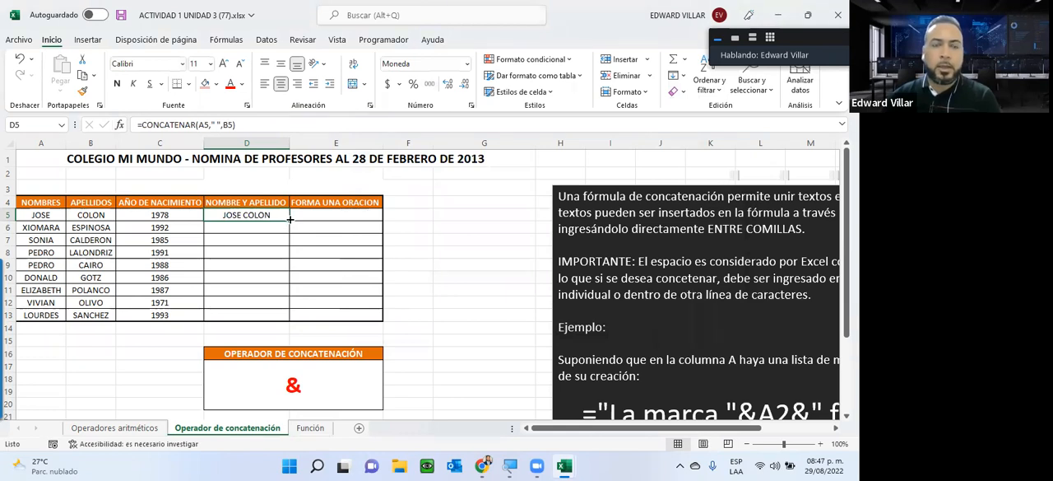
Step: Fill the D5 formula down the NOMBRE Y APELLIDO column to row 13 and check the formula in D13
mouse_move(290, 219)
mouse_down()
mouse_move(283, 268)
mouse_move(290, 220)
mouse_up()
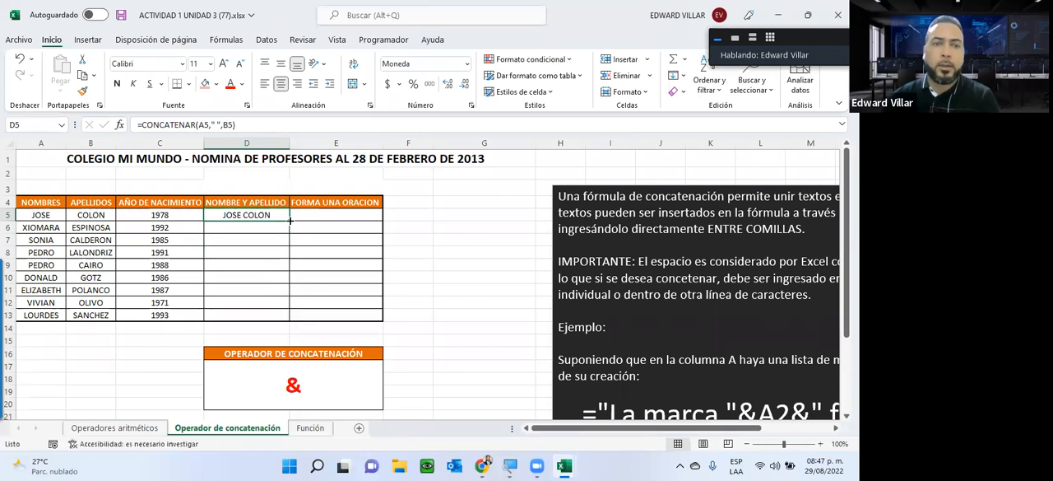
double_click(290, 220)
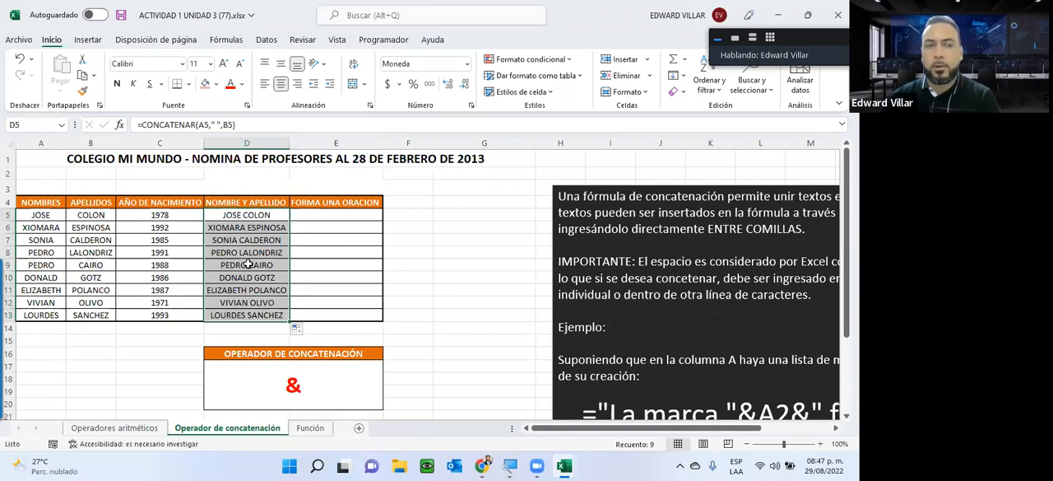
double_click(237, 315)
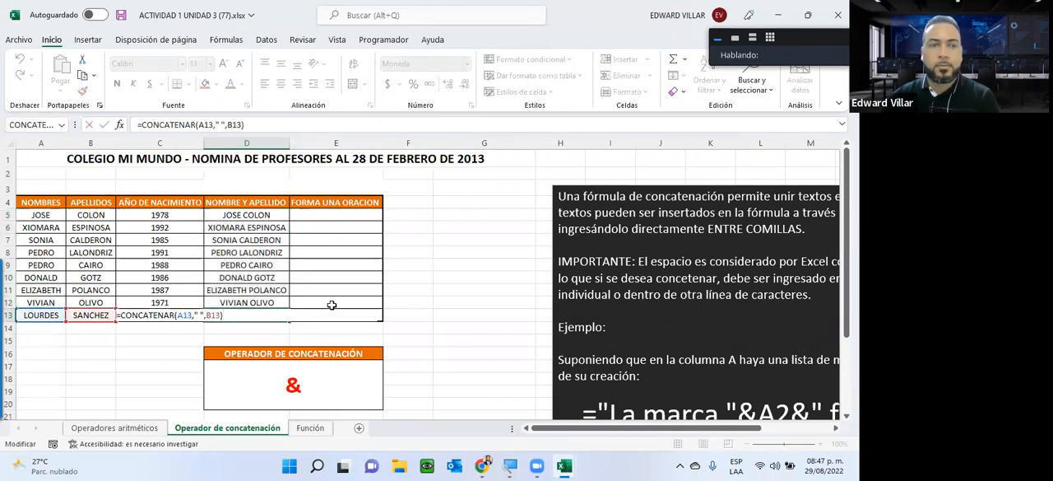
key(Escape)
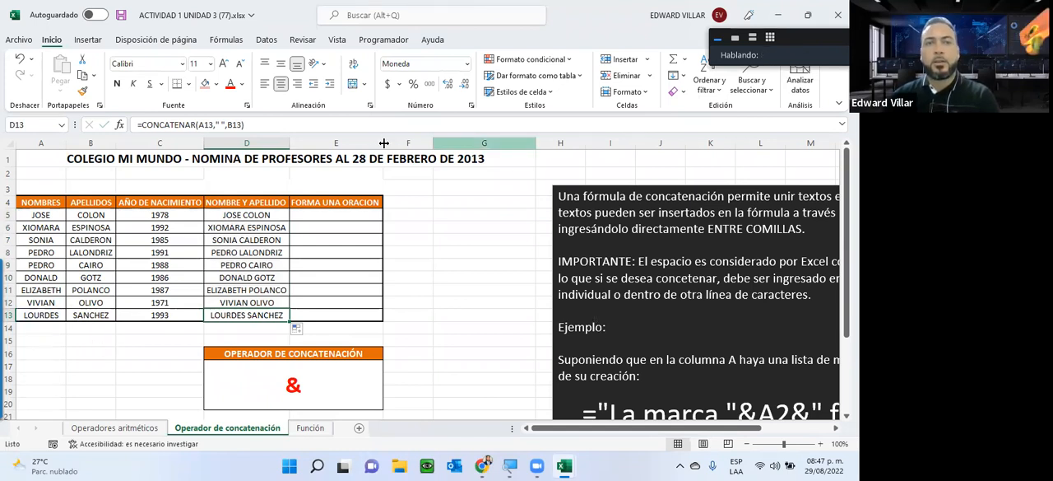
Step: Widen the FORMA UNA ORACION column and start a CONCATENAR function in cell E5
drag(395, 144, 484, 143)
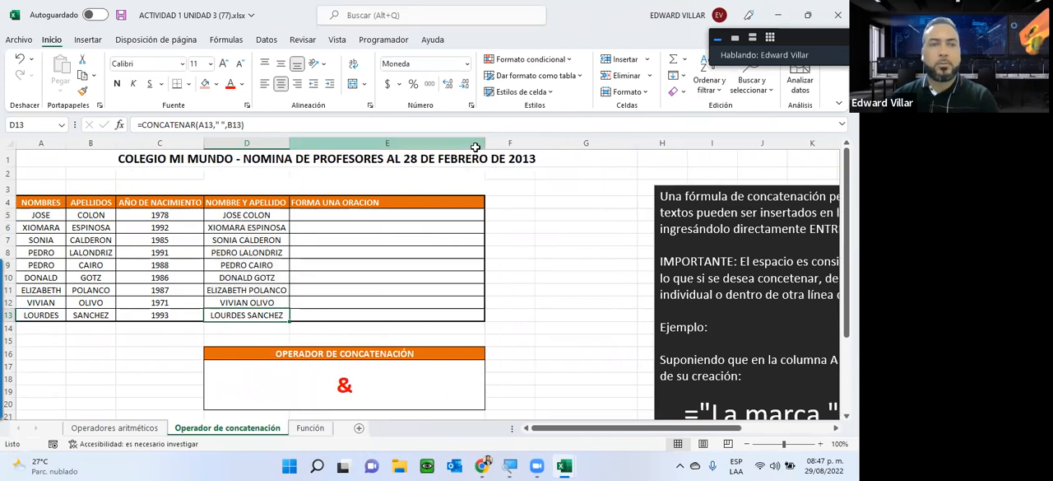
click(349, 215)
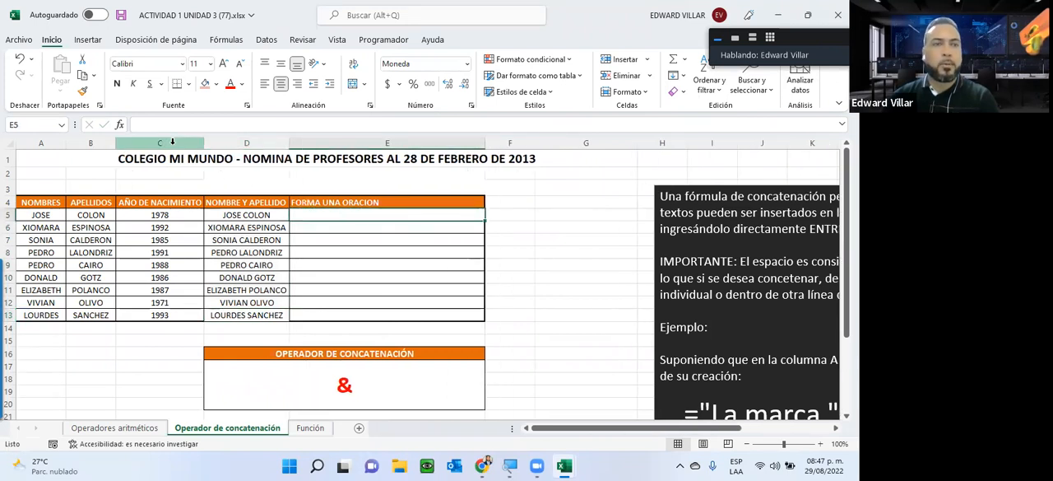
click(119, 125)
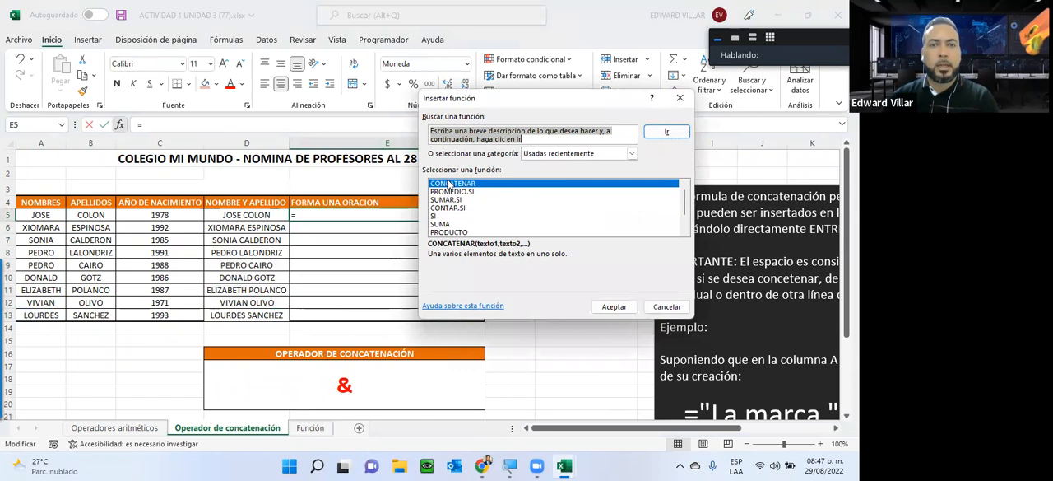
click(614, 306)
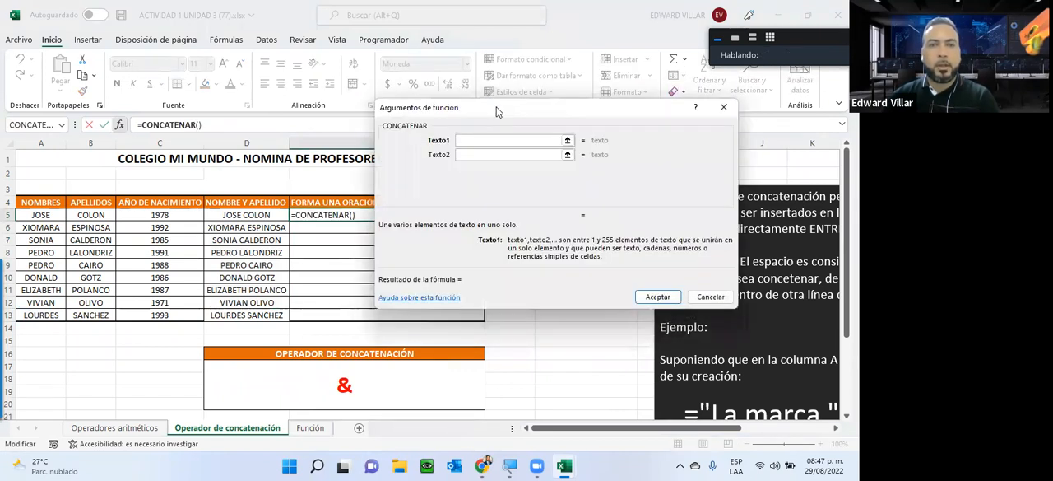
Step: Move the arguments dialog clear of the table and set Texto1 to "LA FECHA DE NACIMIENTO DE " with a trailing space
drag(496, 107, 531, 243)
text(LA FECHA D)
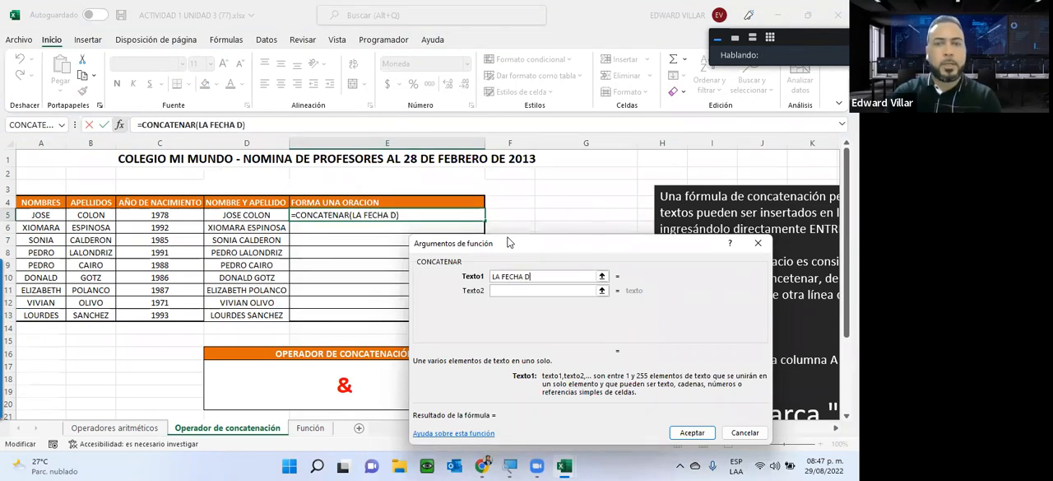
text(E NACIMIENTO)
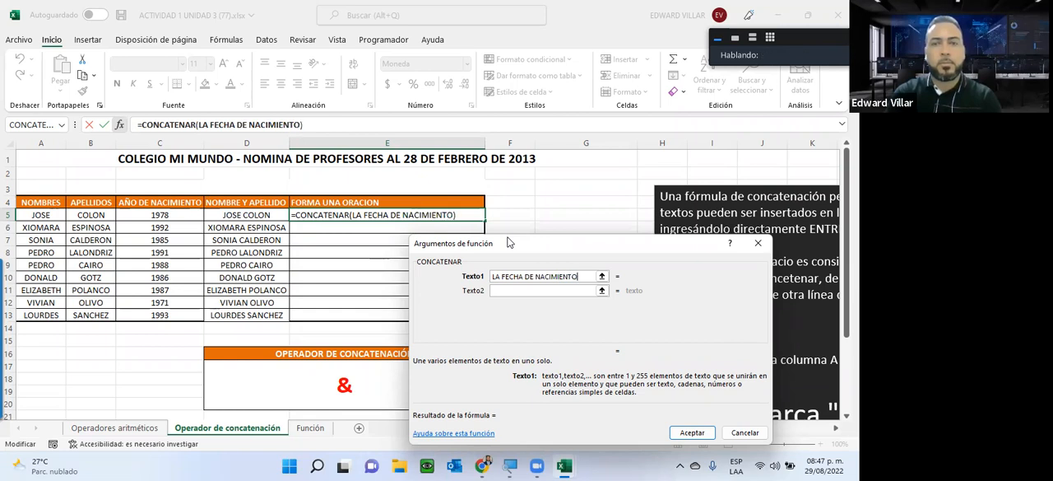
text( DE)
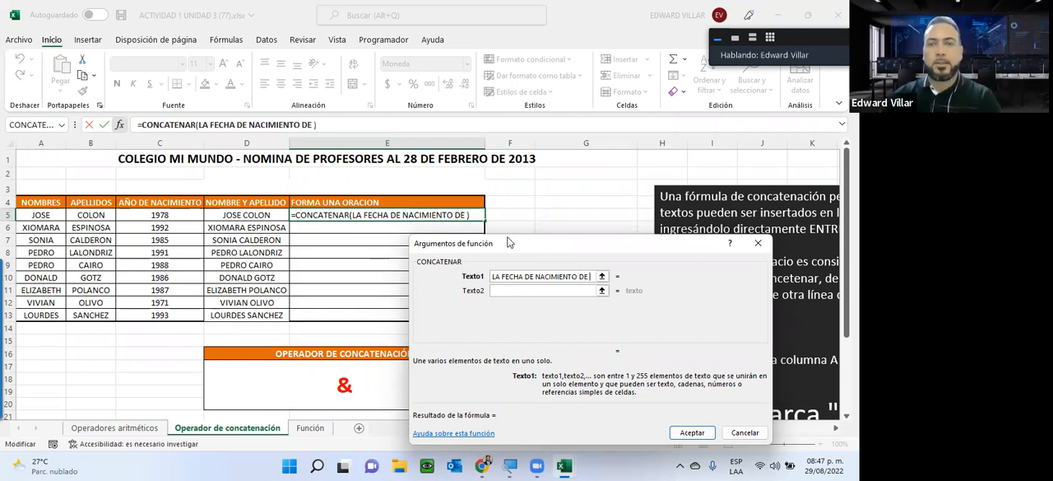
click(497, 289)
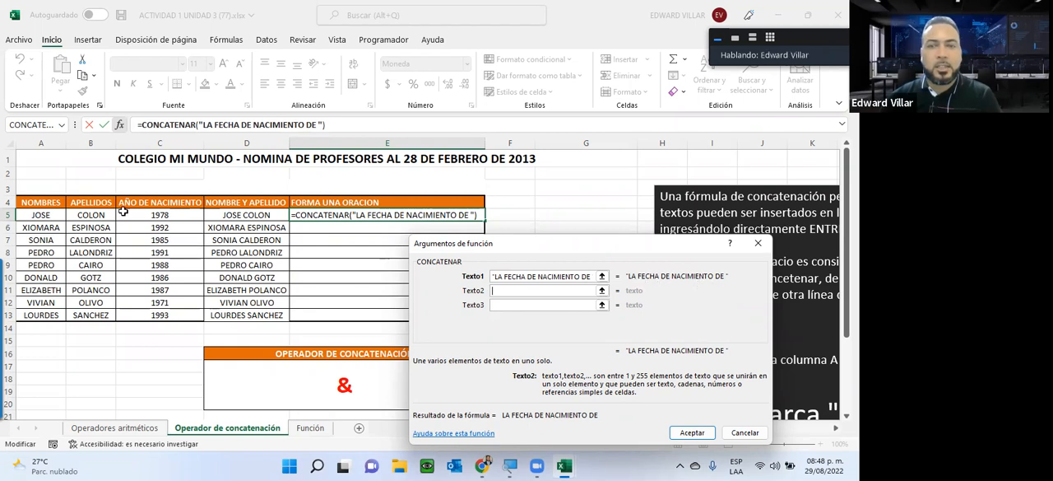
Step: Set Texto2 to A5, Texto3 to a quoted space " ", Texto4 to B5 and Texto5 to " ES "
click(41, 215)
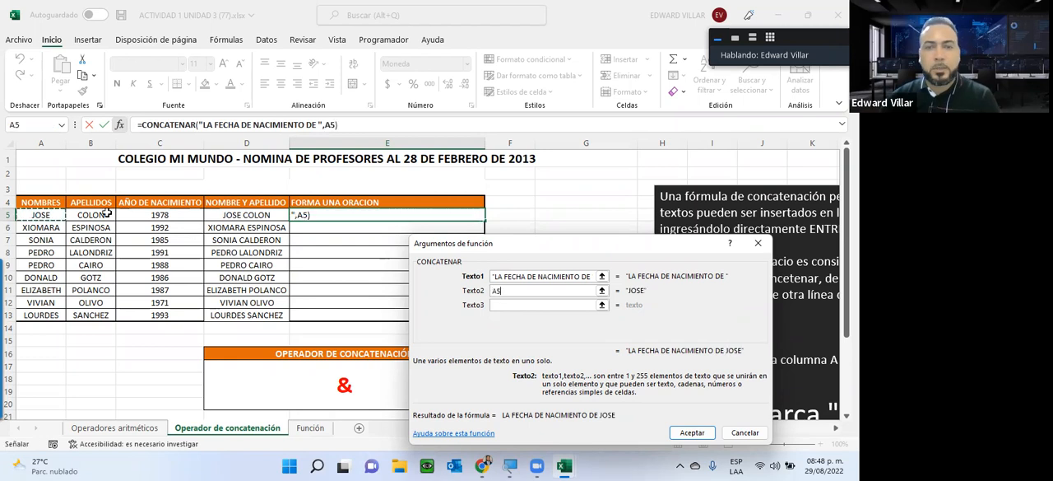
key(Tab)
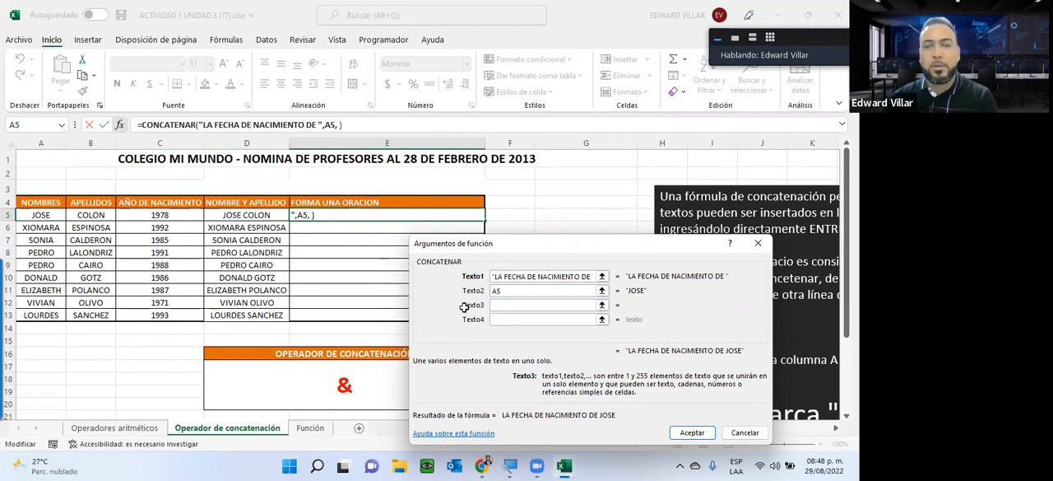
click(498, 318)
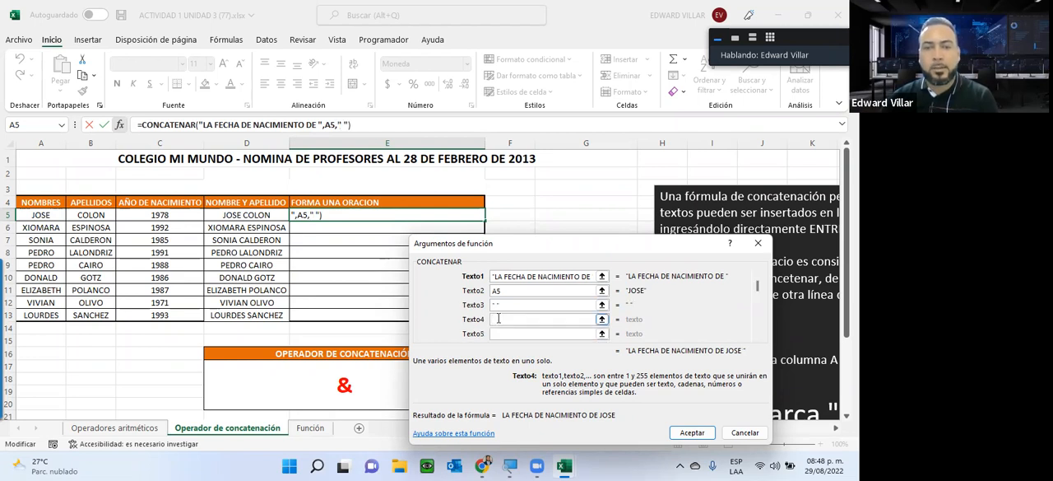
click(90, 215)
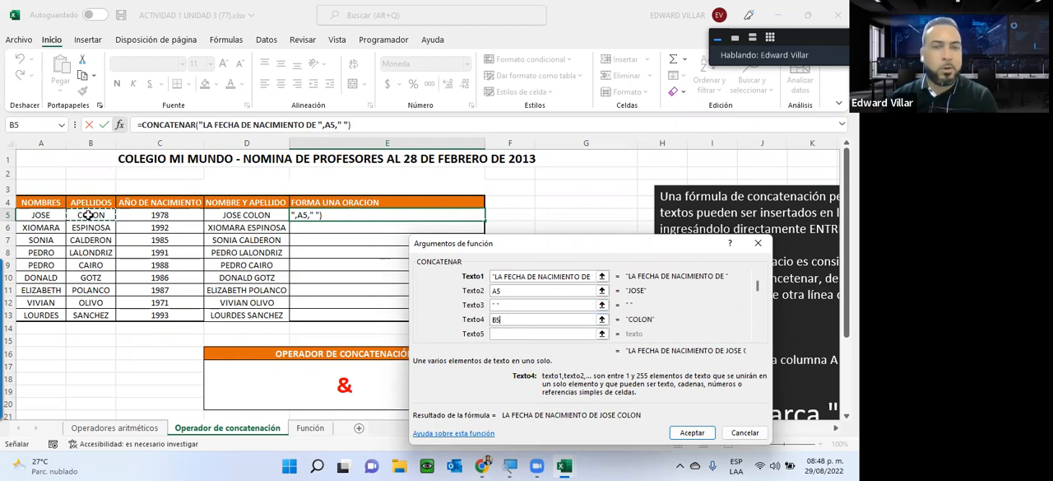
click(502, 333)
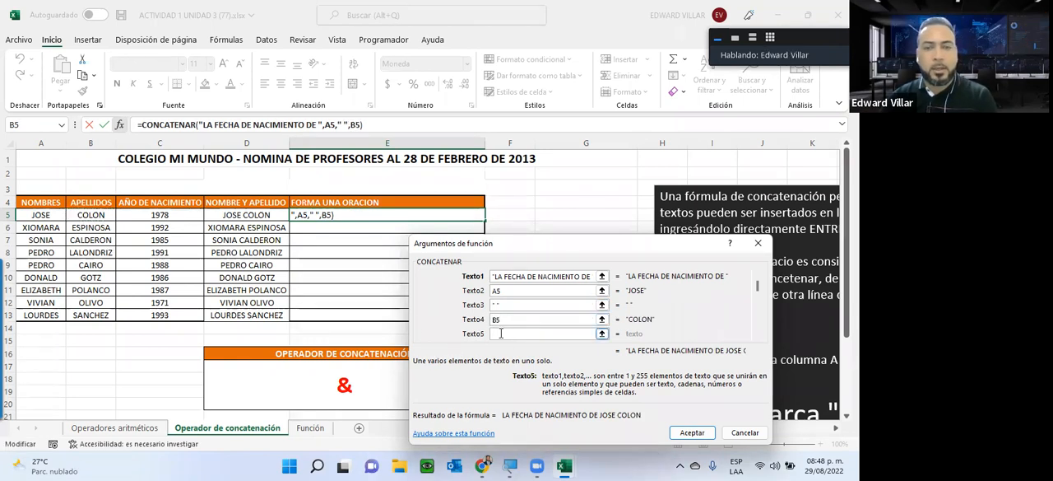
text(ES)
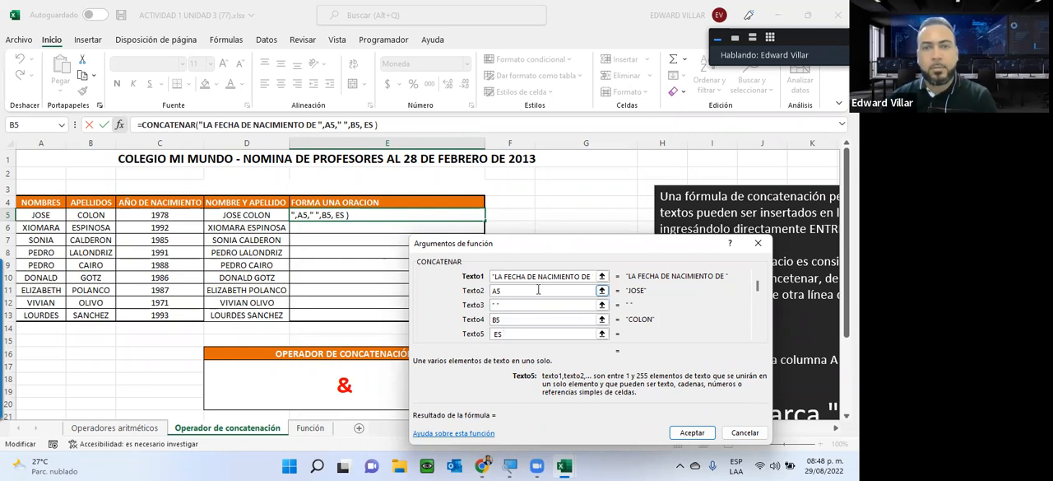
Step: Replace "LA FECHA" with "EL AÑO" in the Texto1 argument of the CONCATENAR function
click(498, 276)
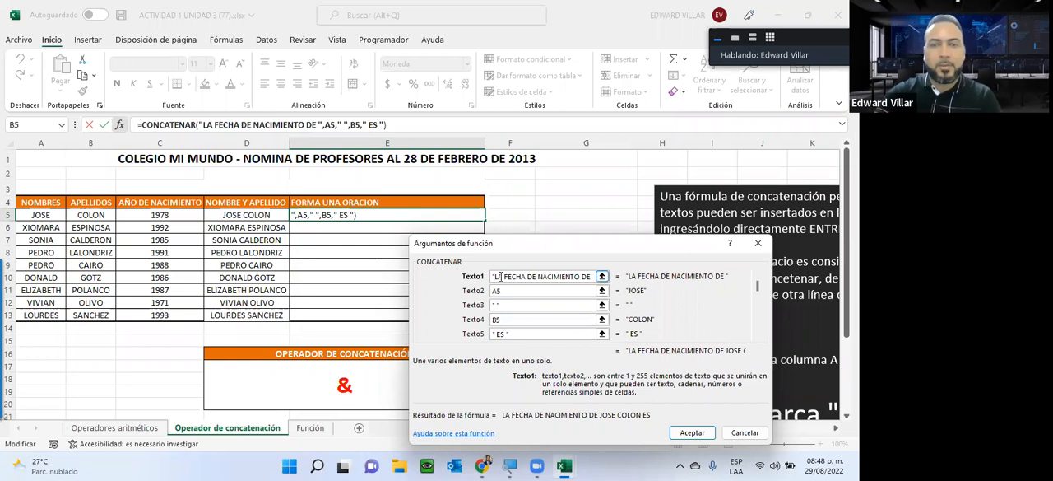
key(Delete)
key(Delete)
key(Delete)
key(Delete)
key(Delete)
key(Delete)
key(Delete)
key(Delete)
text(EL AÑO)
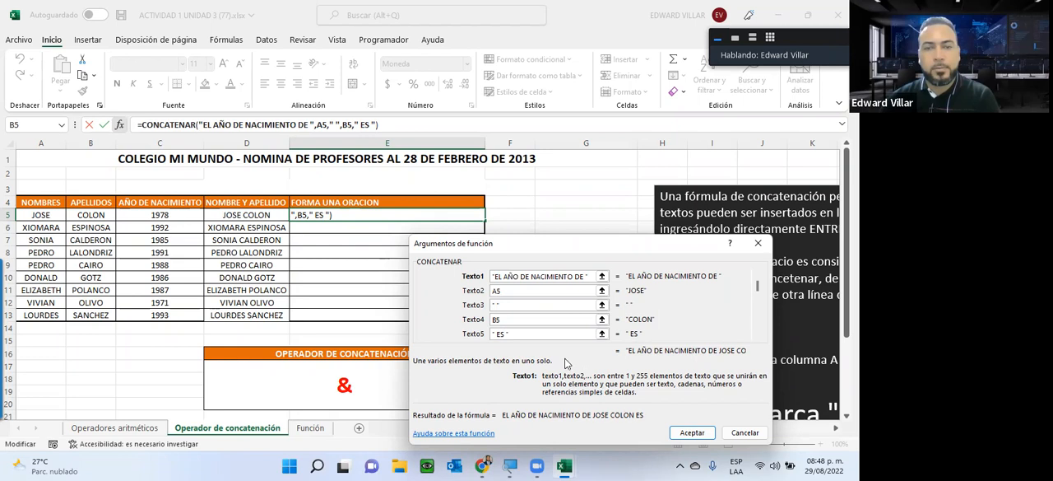
Step: Set Texto6 to C5 as the last argument and complete the CONCATENAR formula in E5
drag(759, 294, 759, 276)
click(758, 280)
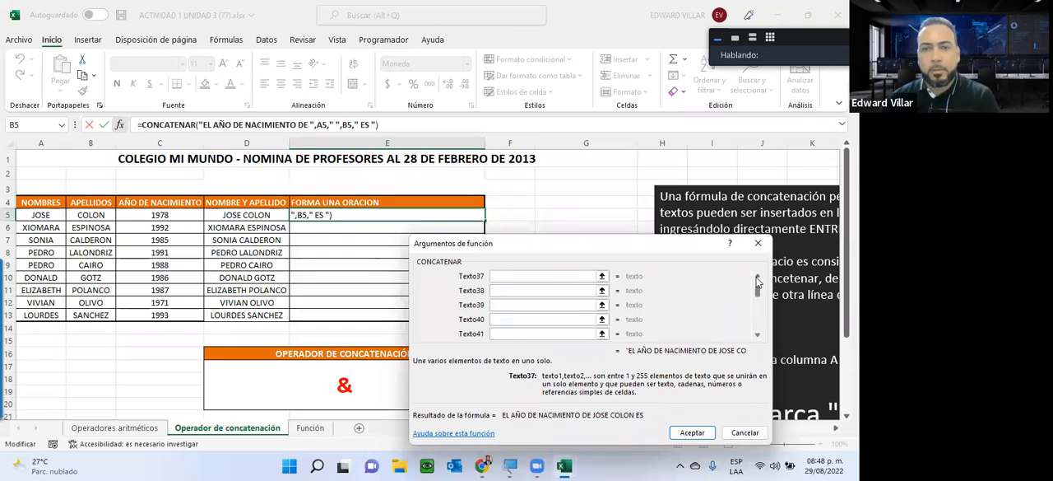
click(758, 280)
click(758, 280)
click(758, 280)
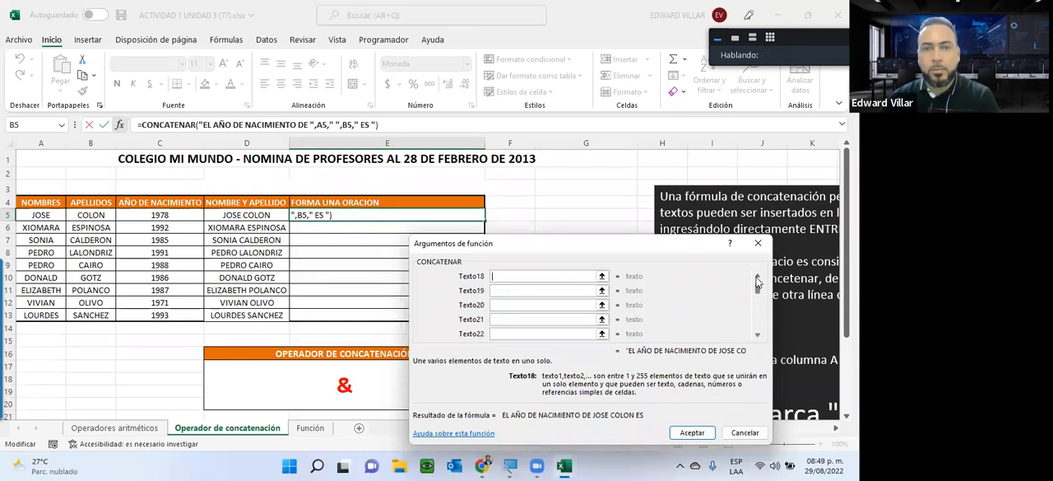
click(499, 304)
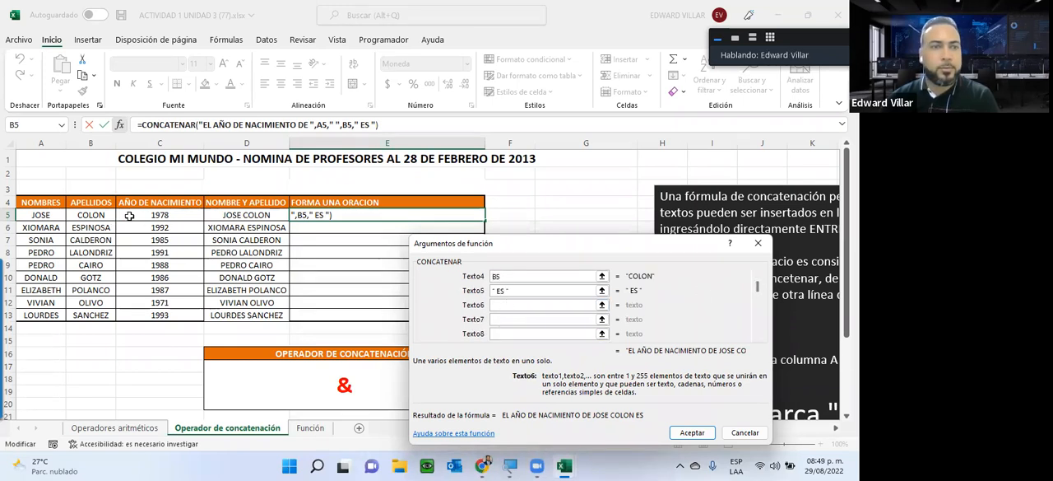
click(130, 215)
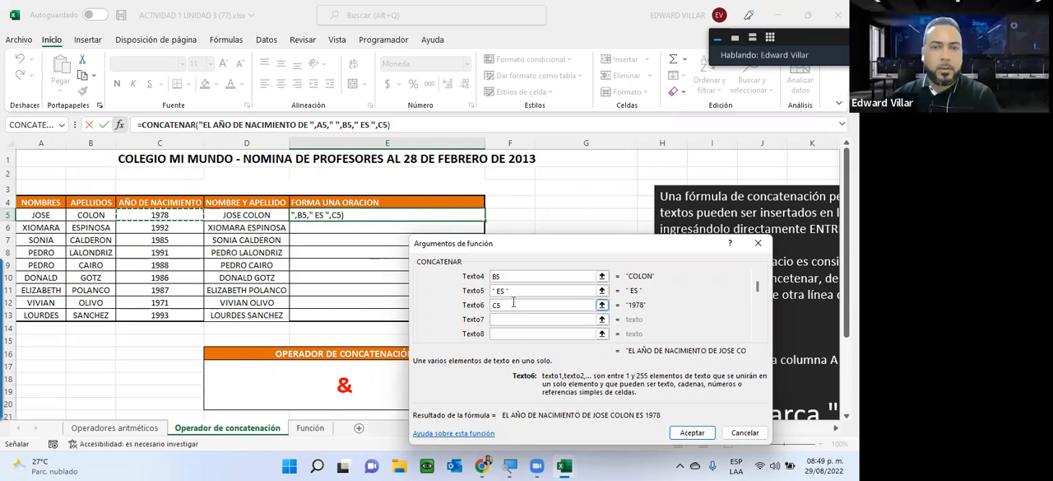
click(690, 434)
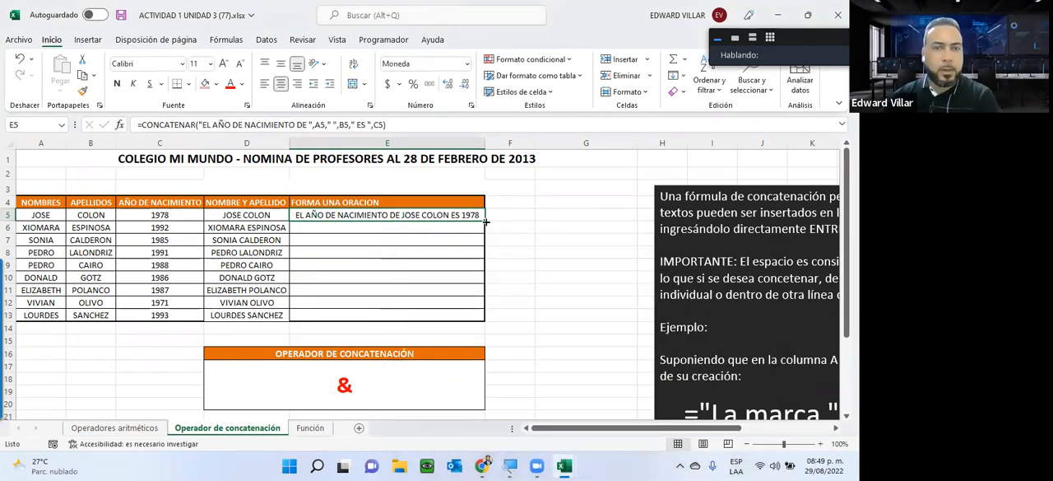
Step: Fill the birth-year sentence formula down to E13 and auto-fit the width of column E
double_click(484, 218)
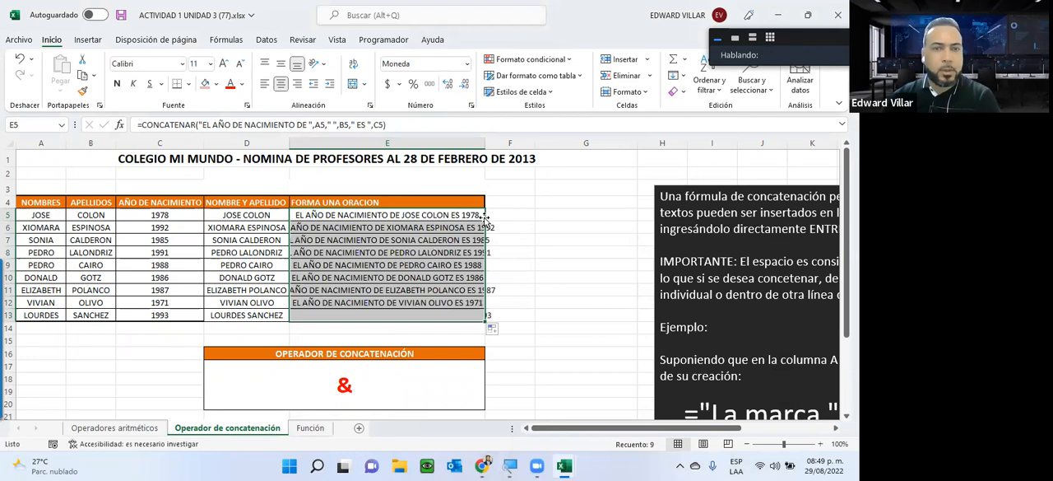
double_click(485, 144)
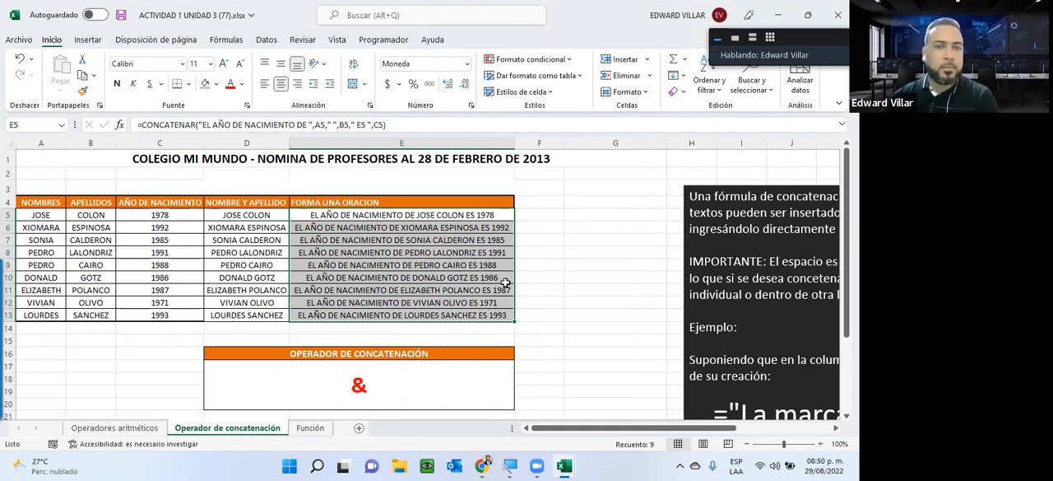
click(394, 301)
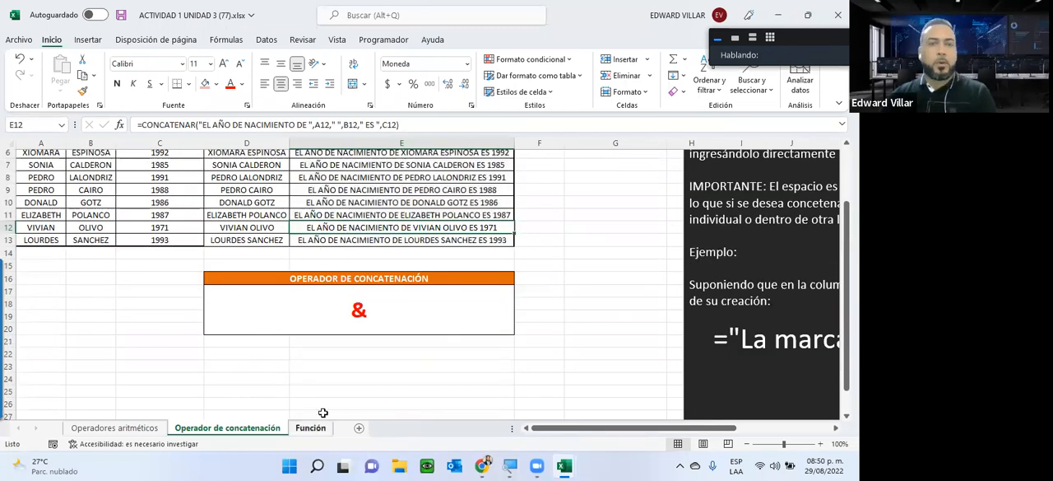
Step: On the Función sheet, insert a SUMA function in E14 that totals the SUELDO BRUTO range E5:E13
key(ctrl+Page_Down)
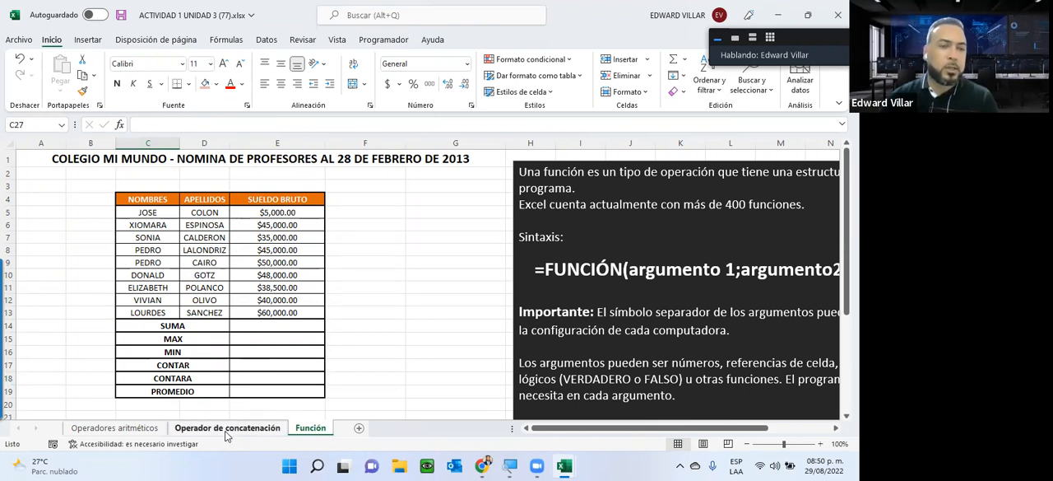
click(245, 431)
click(311, 427)
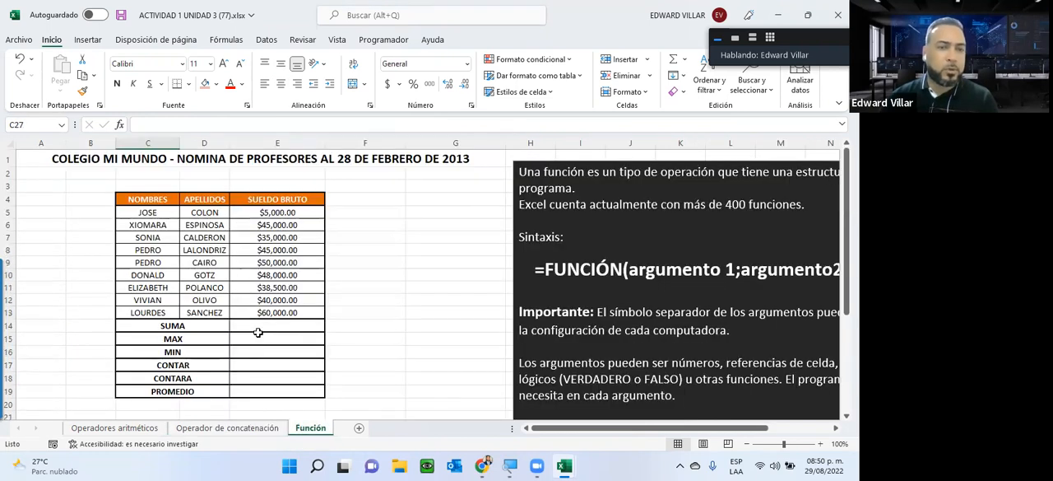
click(240, 325)
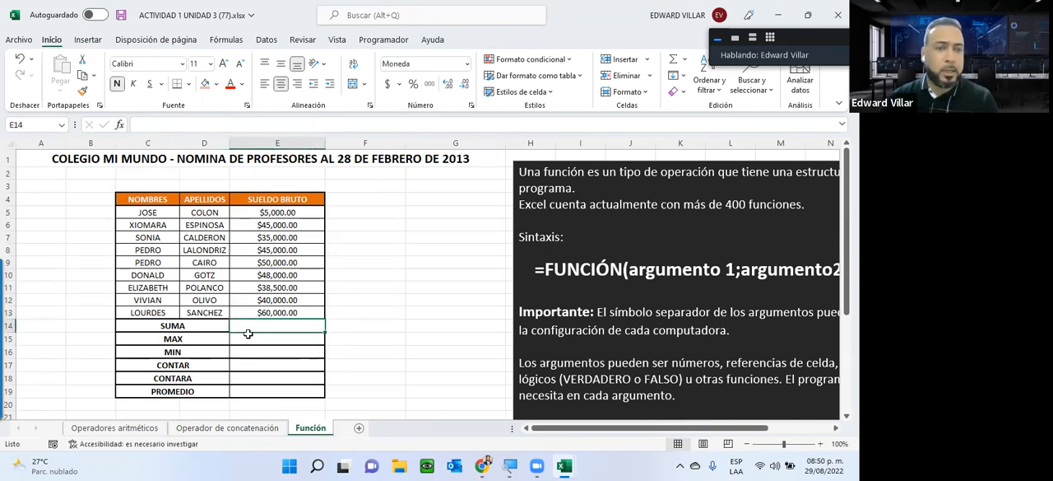
click(120, 125)
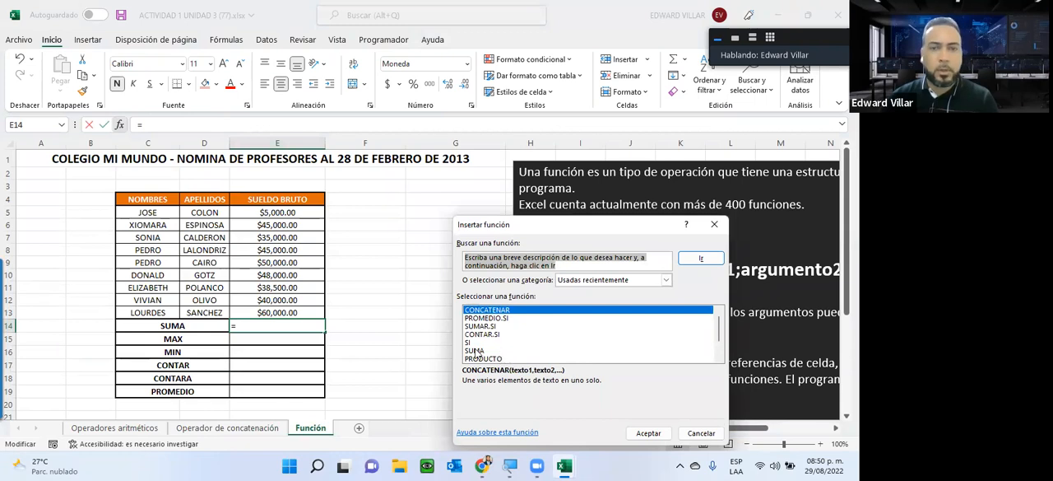
click(478, 351)
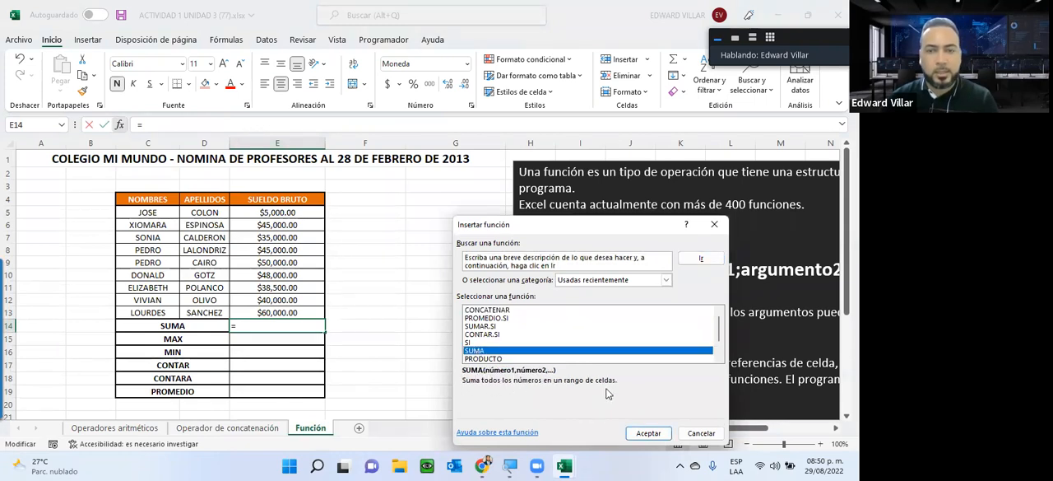
click(646, 434)
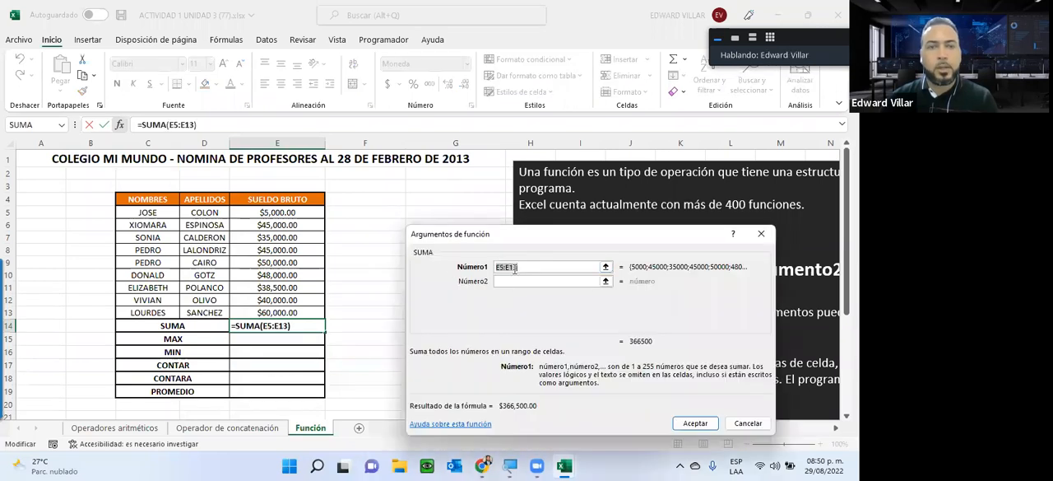
drag(263, 213, 277, 314)
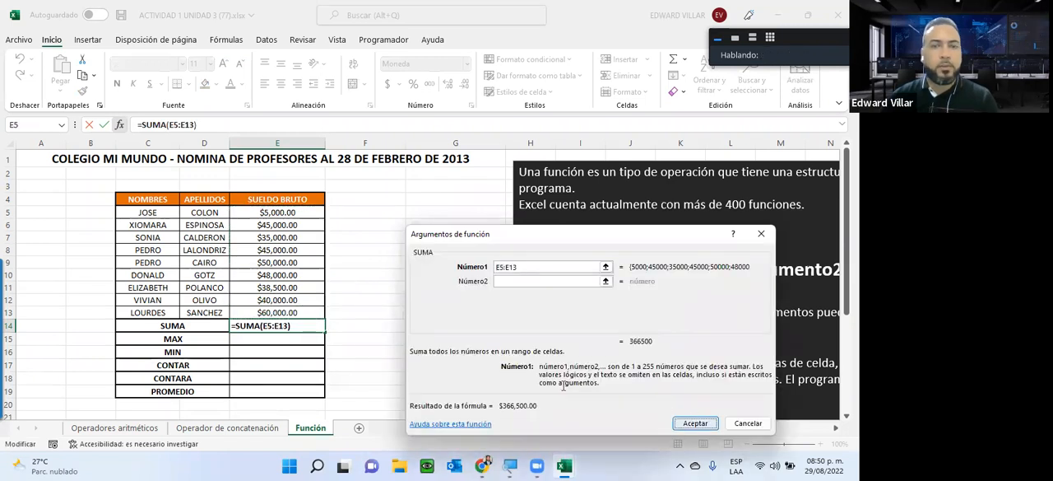
click(696, 422)
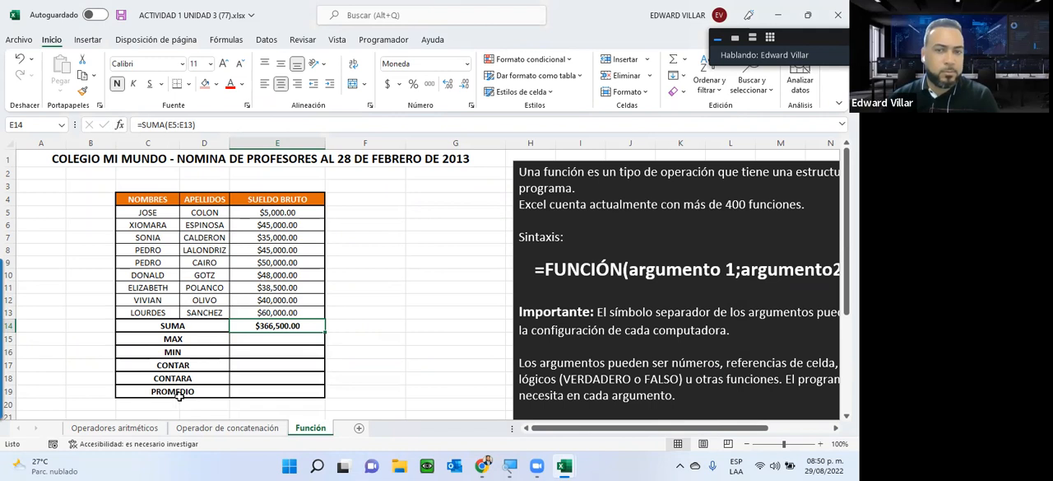
Step: Examine the note beside the table and highlight its general function syntax line, returning to the table at E14
drag(620, 429, 681, 429)
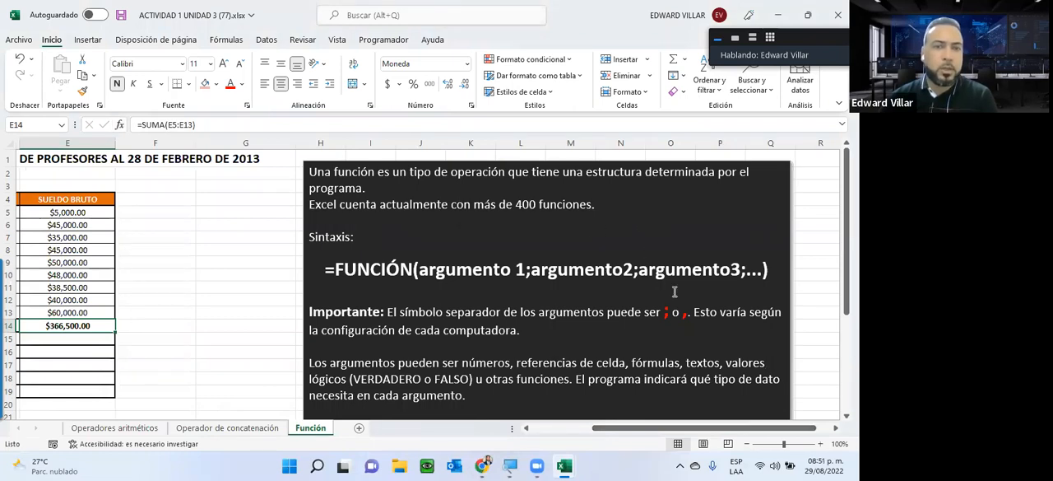
drag(319, 274, 762, 276)
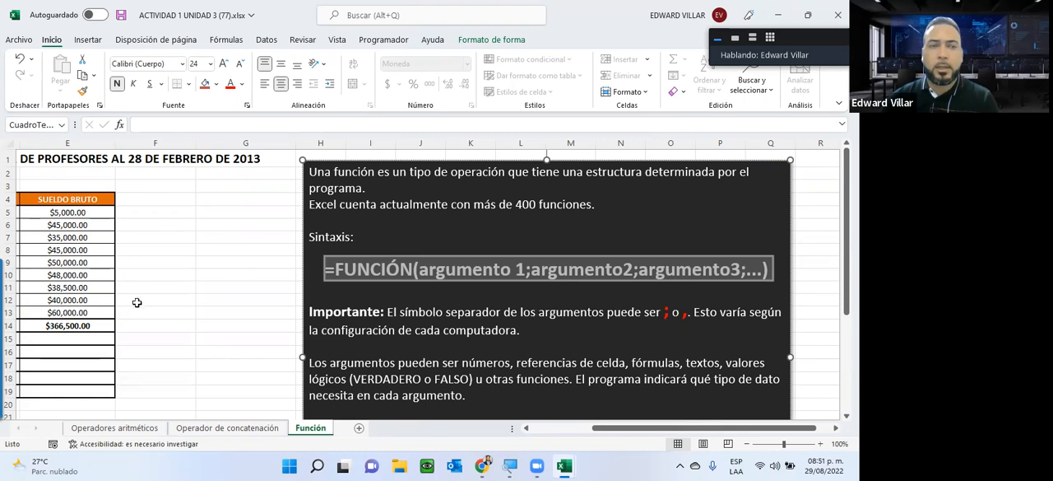
click(56, 325)
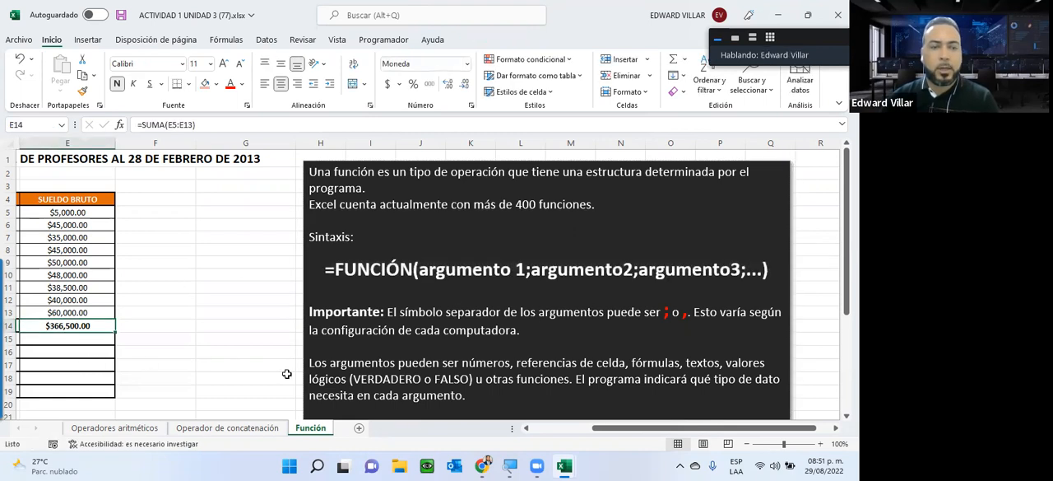
drag(629, 430, 537, 428)
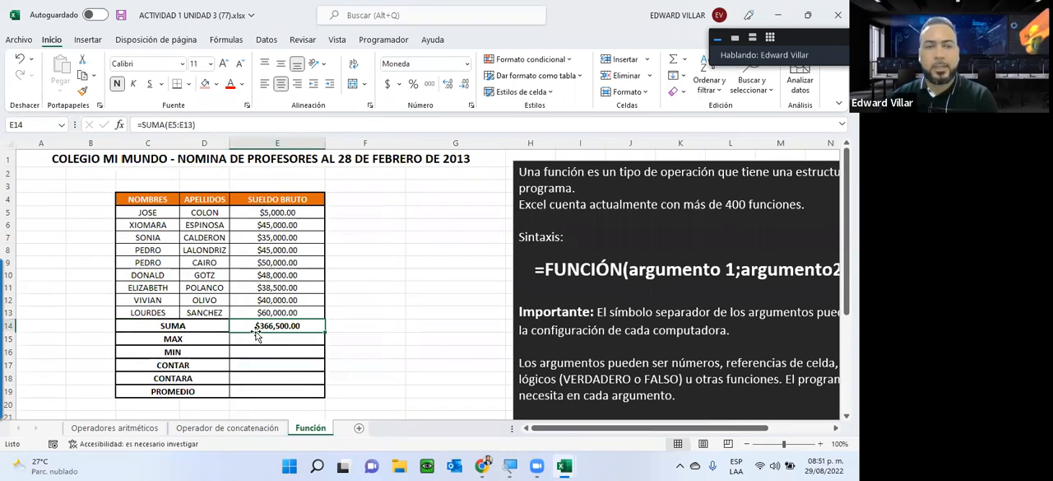
Step: Start a SUMA function in F14 with E5 as its Número1 argument
click(360, 326)
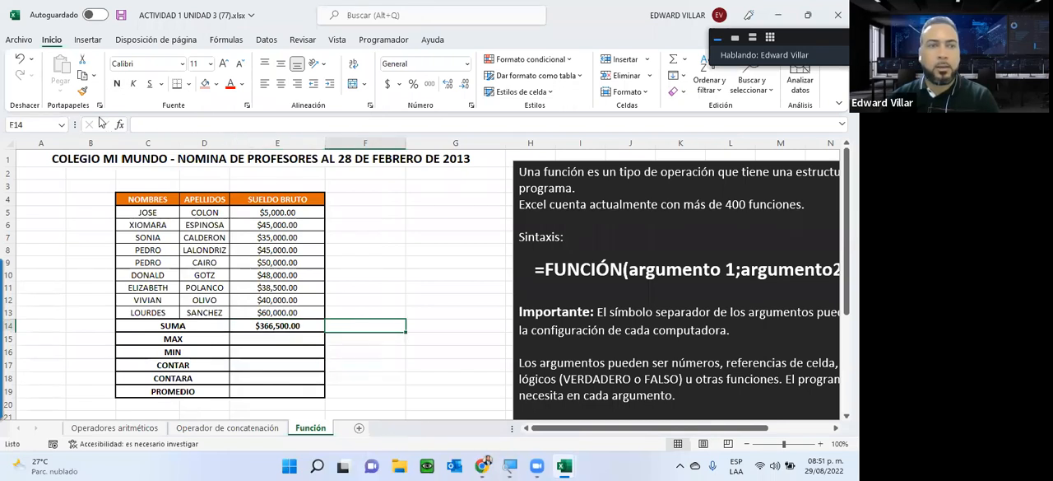
click(119, 124)
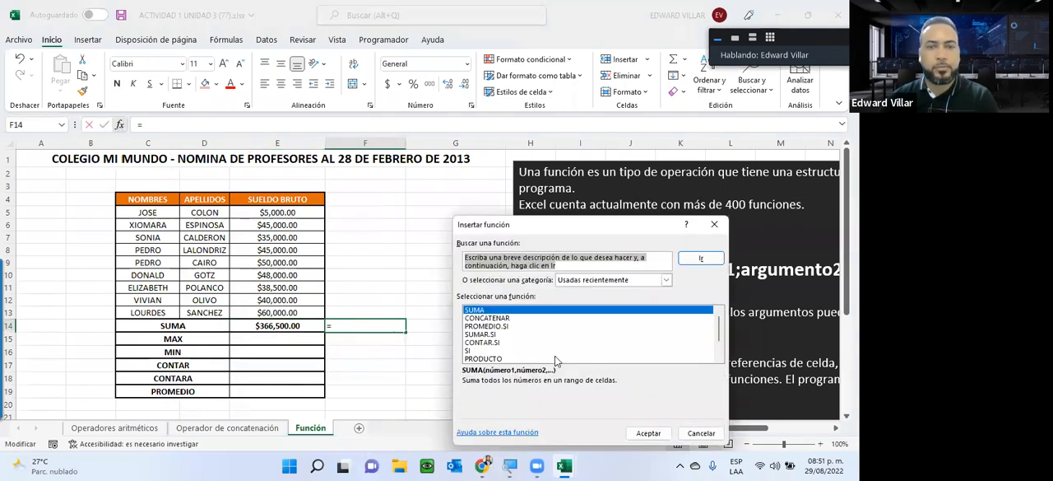
click(647, 434)
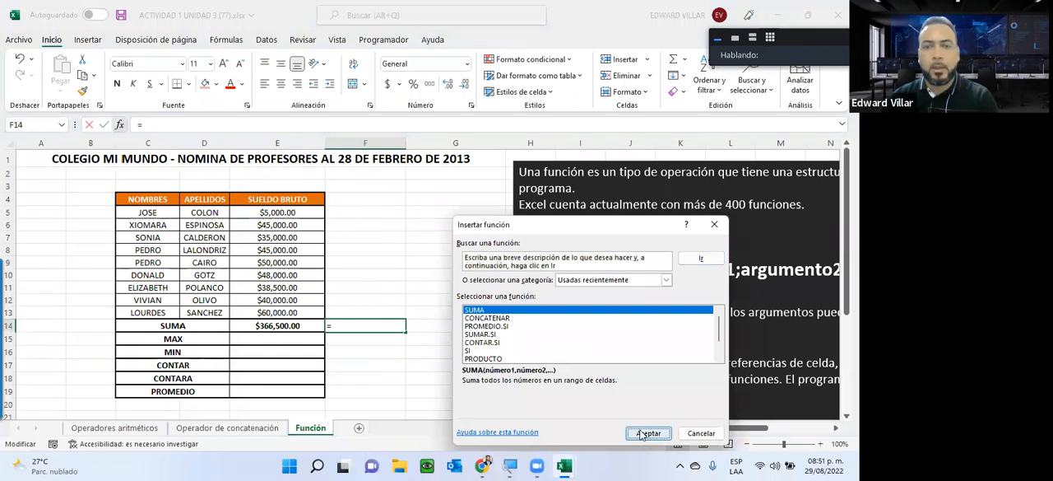
click(272, 216)
click(261, 272)
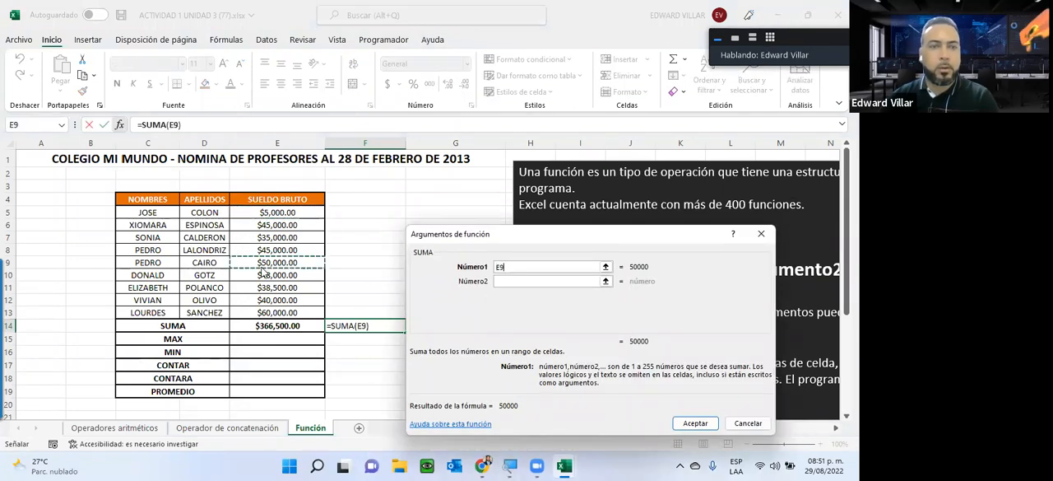
click(271, 212)
Step: Set Número2 to E8, Número3 to E10 and Número4 to E13, completing the SUMA formula in F14
click(516, 280)
click(263, 249)
click(505, 295)
click(284, 276)
click(524, 309)
click(278, 313)
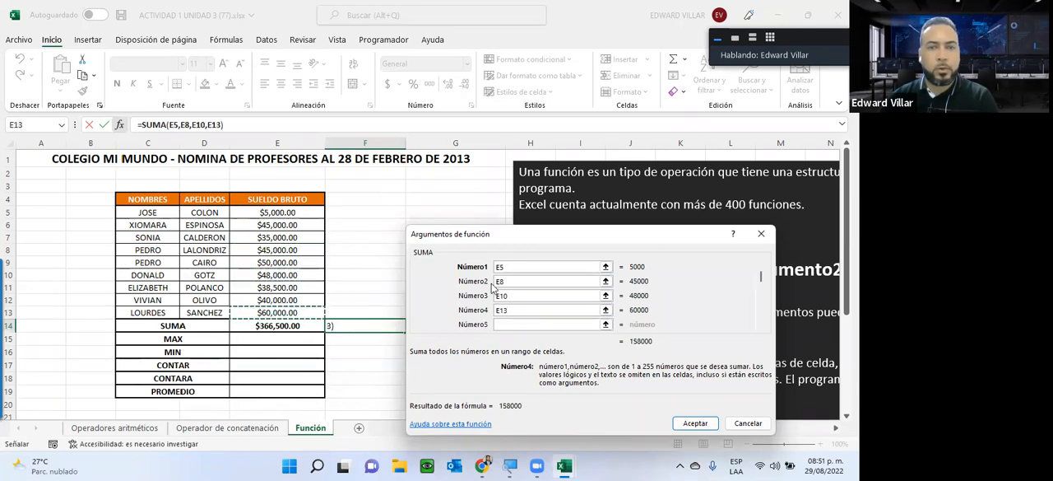
click(694, 422)
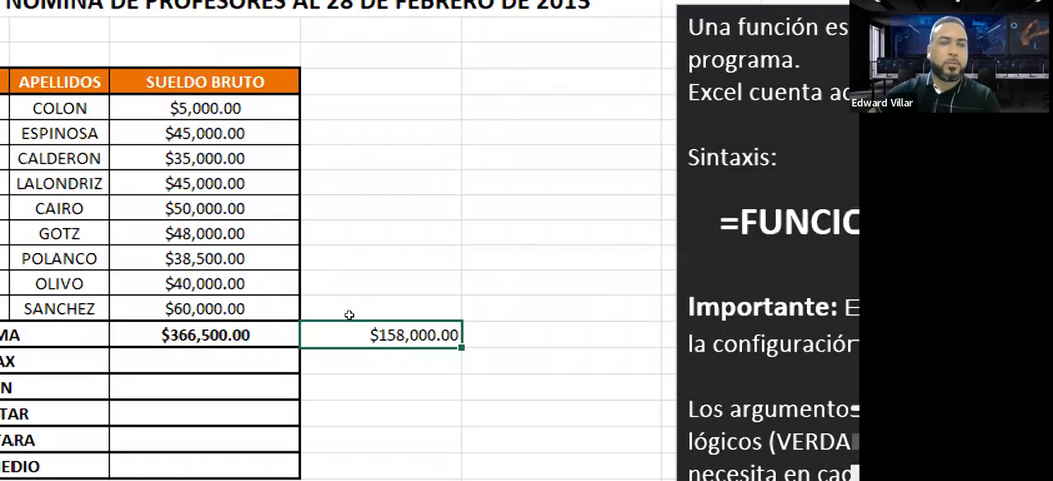
Step: Compare the colon in the E14 SUMA formula with the separators between the individual cells in F14's formula
click(292, 327)
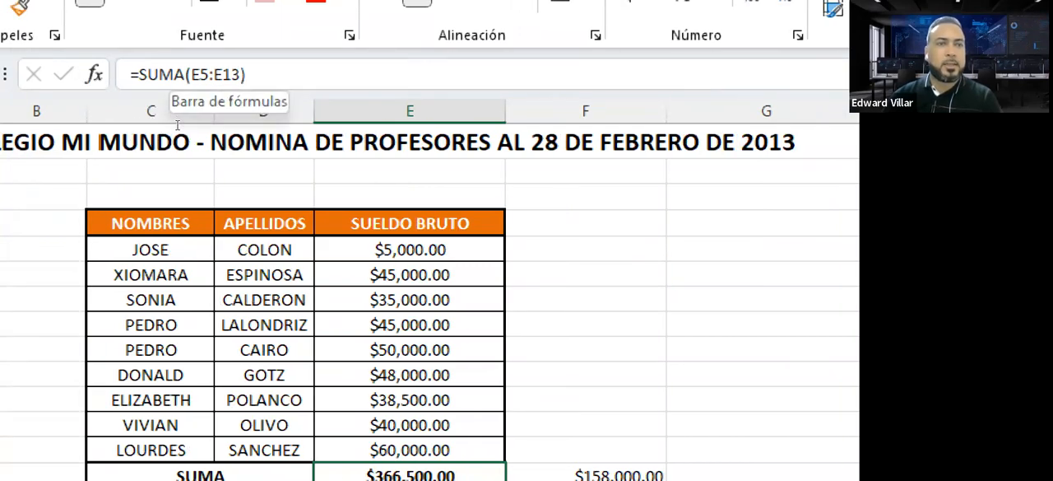
key(F2)
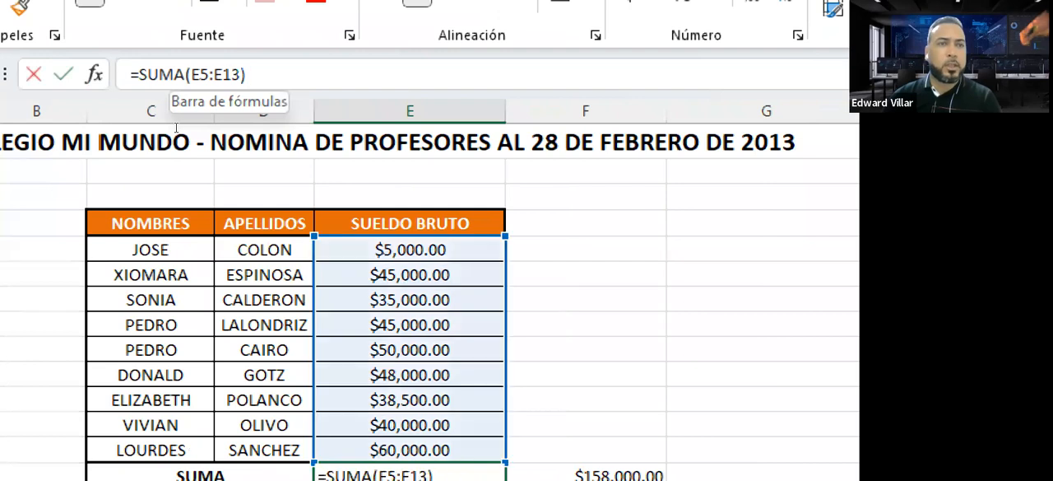
drag(179, 127, 181, 126)
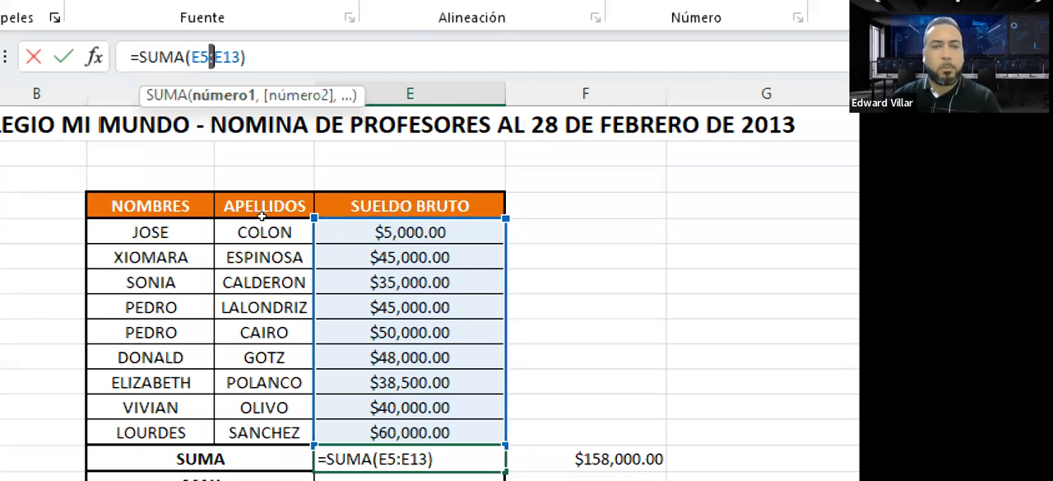
key(ctrl+Return)
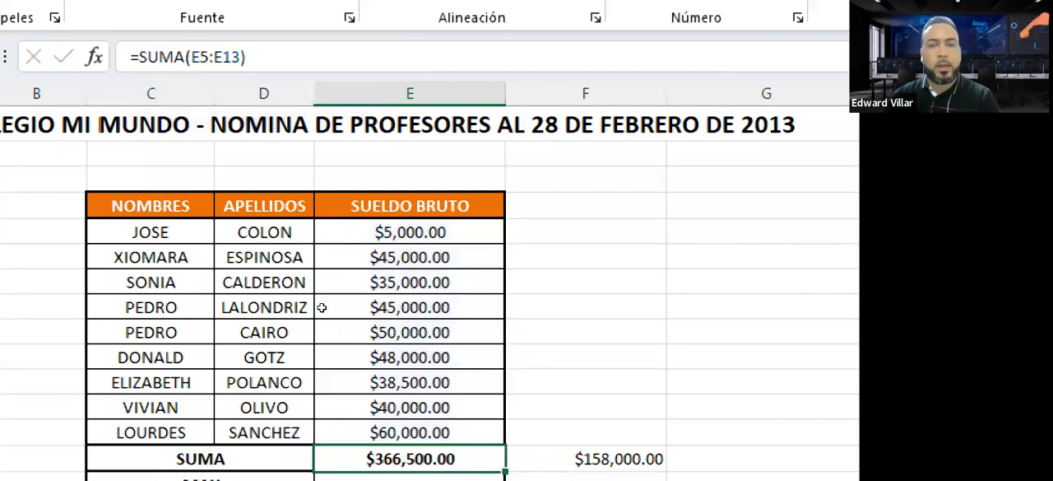
key(Right)
key(F2)
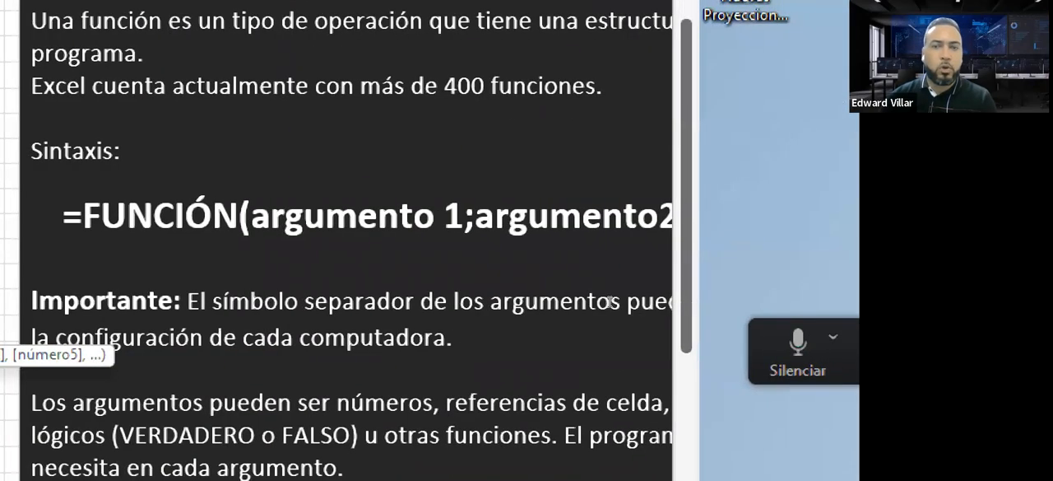
Step: Review the note on argument separators, highlighting the semicolon and comma in its Importante paragraph
scroll(613, 298, down, 5)
scroll(615, 294, up, 2)
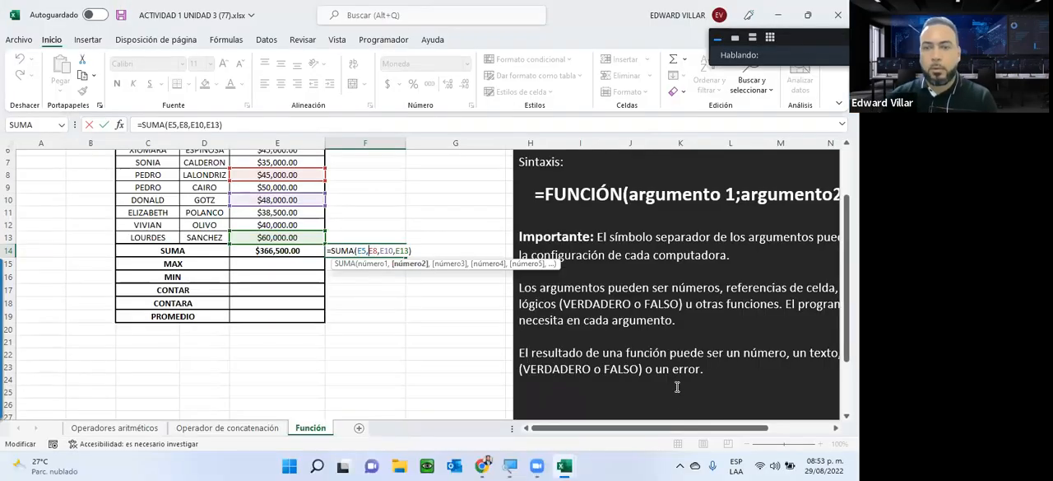
drag(684, 429, 740, 429)
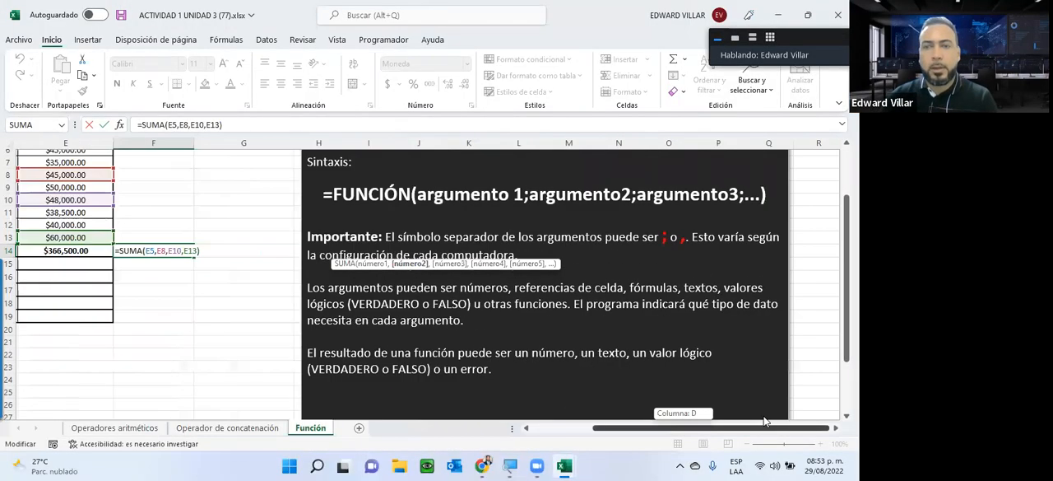
drag(638, 237, 688, 237)
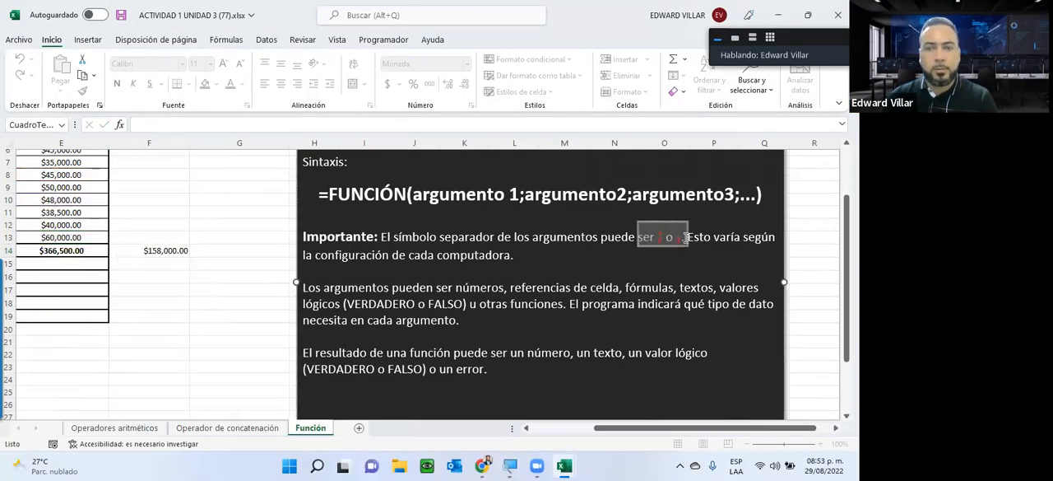
click(639, 263)
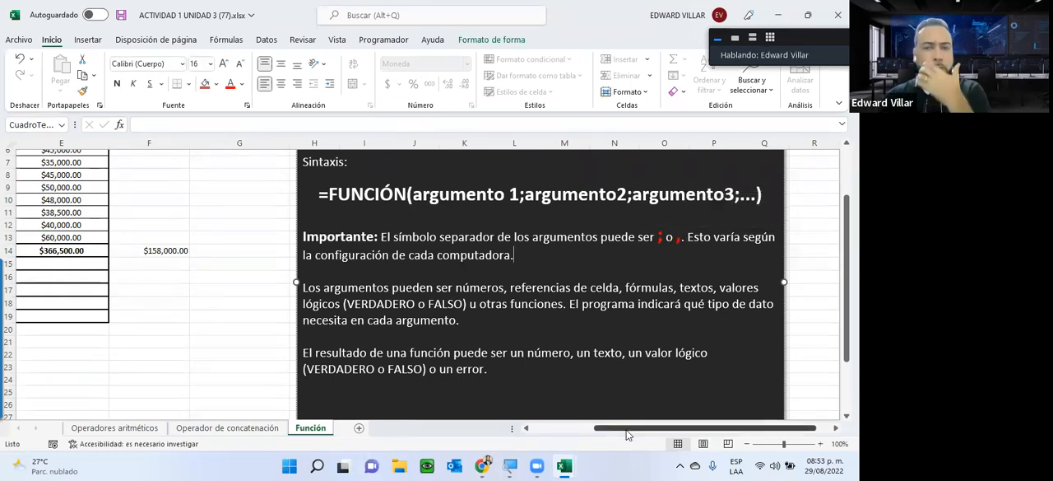
Step: Return to the payroll table and compare the SUMA formulas in cells E14 and F14
drag(617, 428, 508, 427)
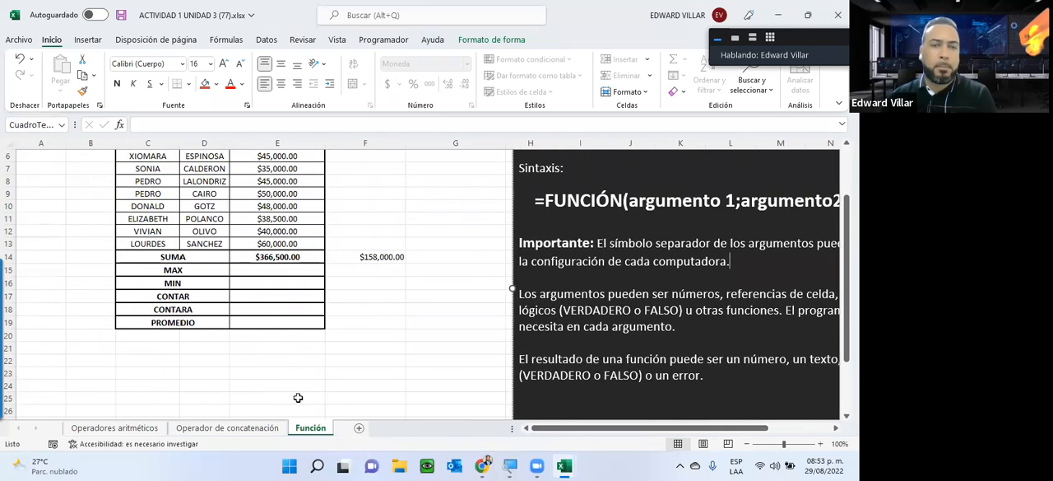
scroll(298, 397, up, 2)
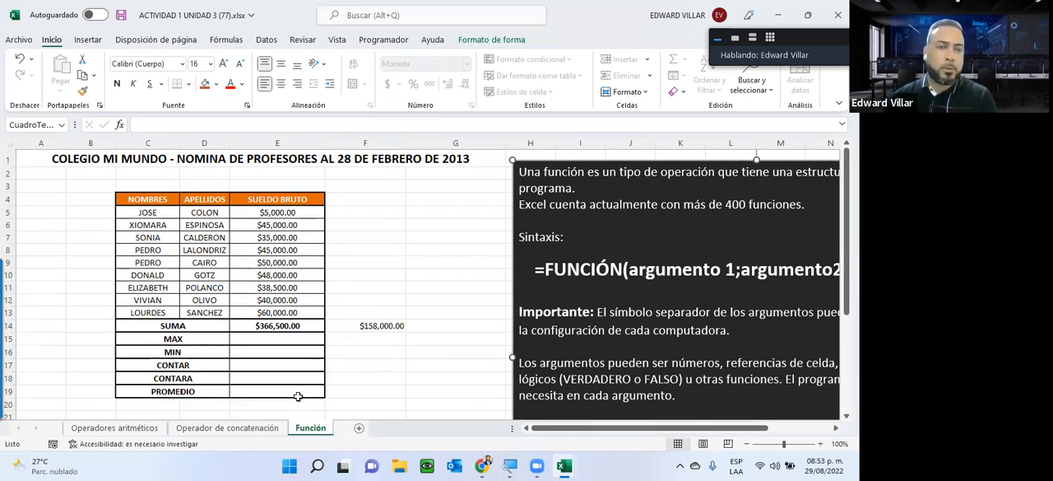
click(288, 329)
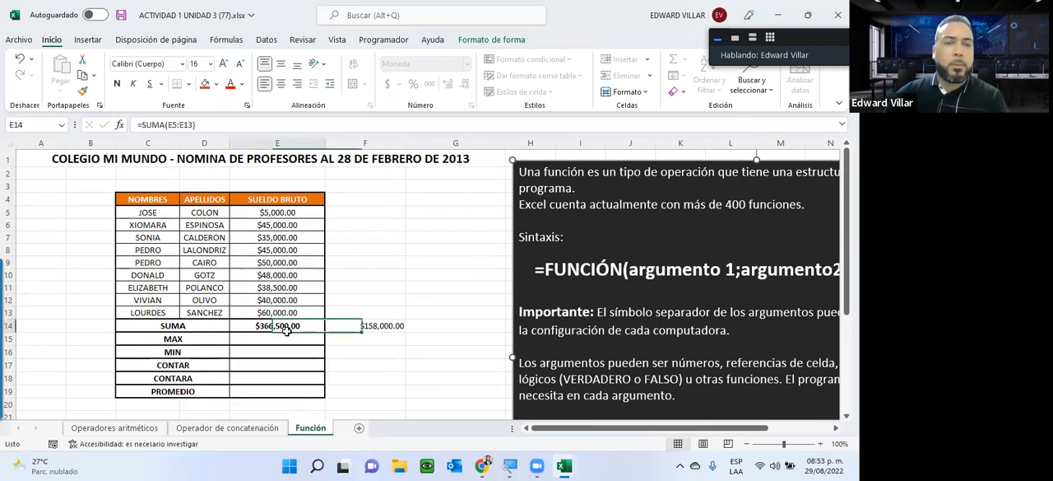
click(369, 329)
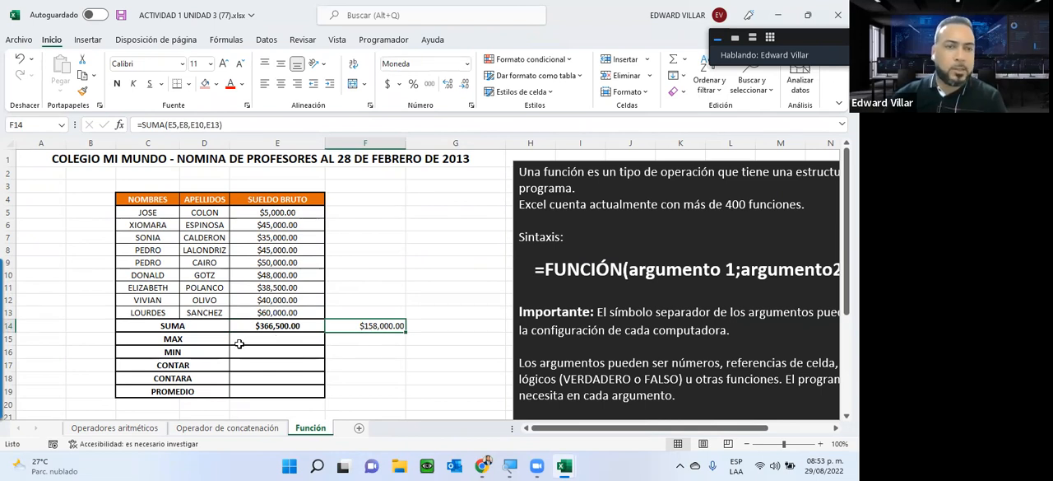
key(Left)
Step: Show the Operadores aritméticos sheet, and switch the Zoom meeting's floating video panel to the participant gallery
click(237, 425)
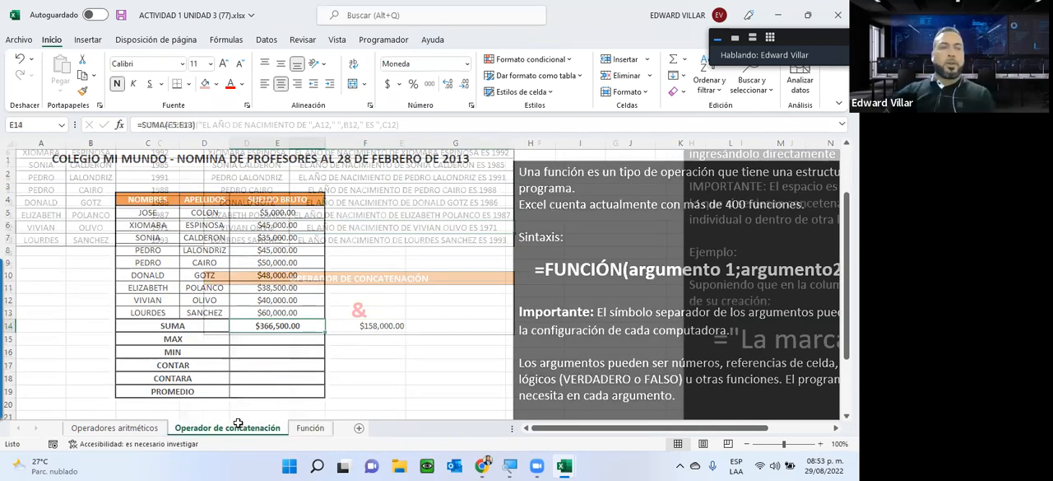
click(99, 428)
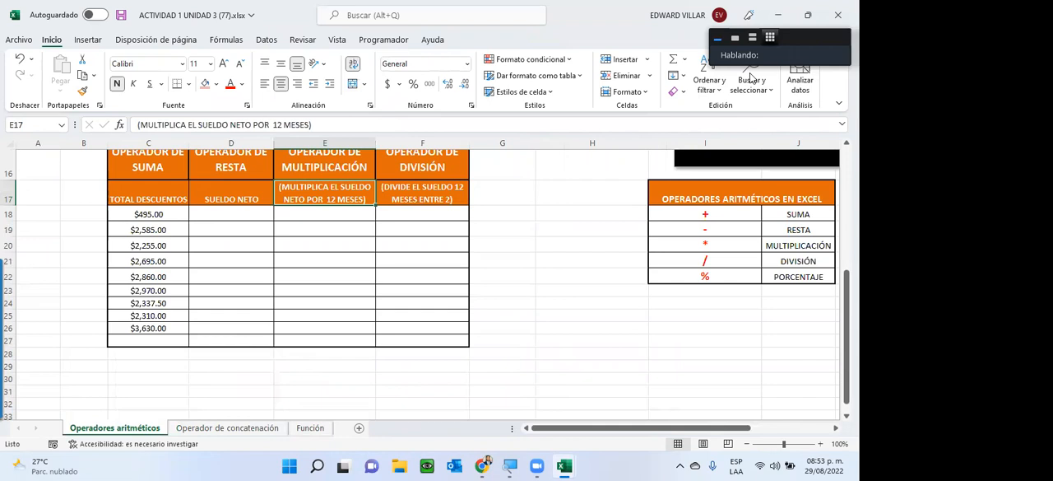
click(770, 38)
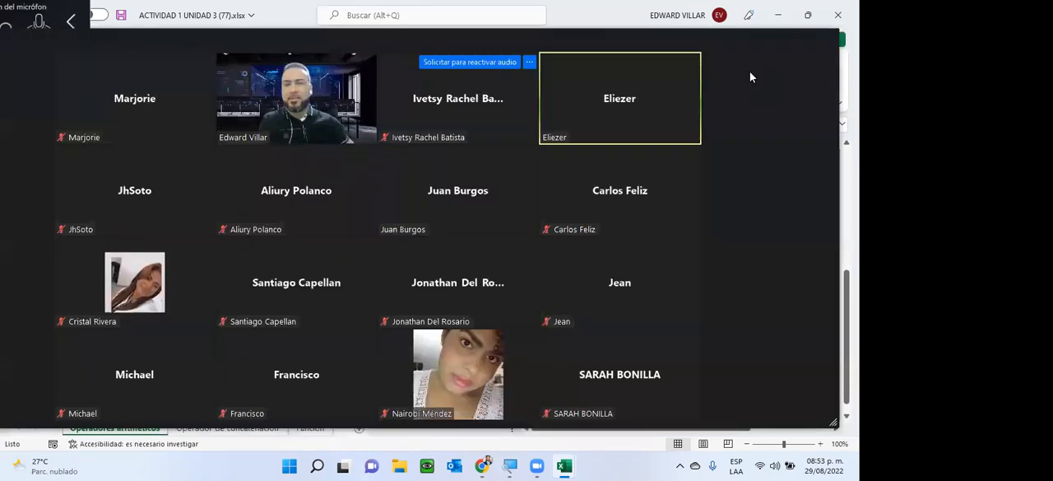